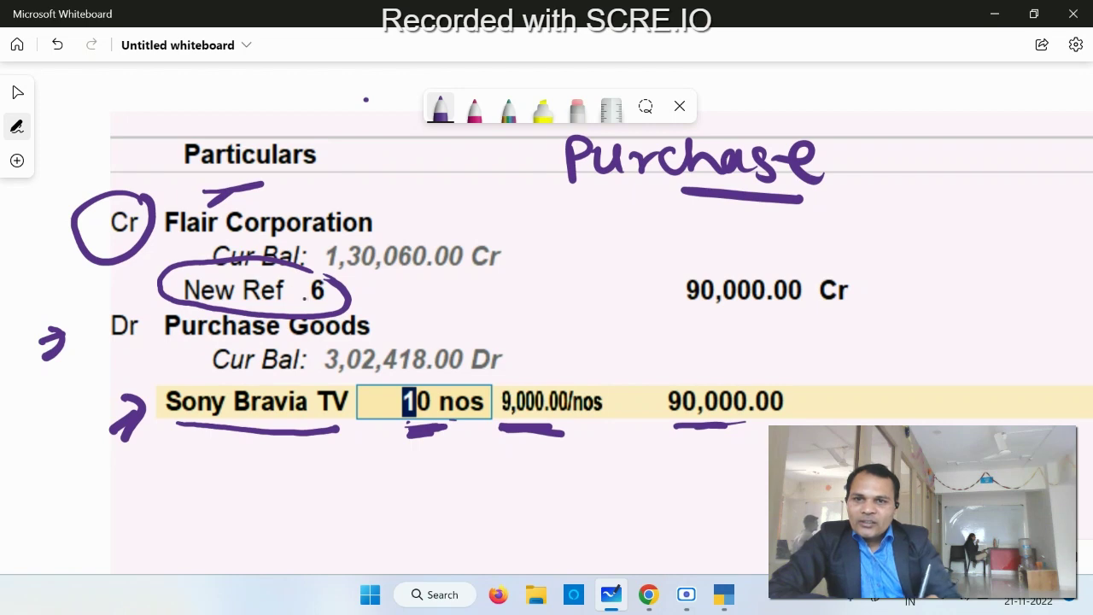
Draw purple arrows pointing at the New Ref 6 line and the Flair Corporation name on the purchase voucher image.
{"action": "mouse_move", "coordinate": [368, 296]}
{"action": "left_mouse_down"}
{"action": "mouse_move", "coordinate": [406, 304]}
{"action": "mouse_move", "coordinate": [387, 308]}
{"action": "left_mouse_up"}
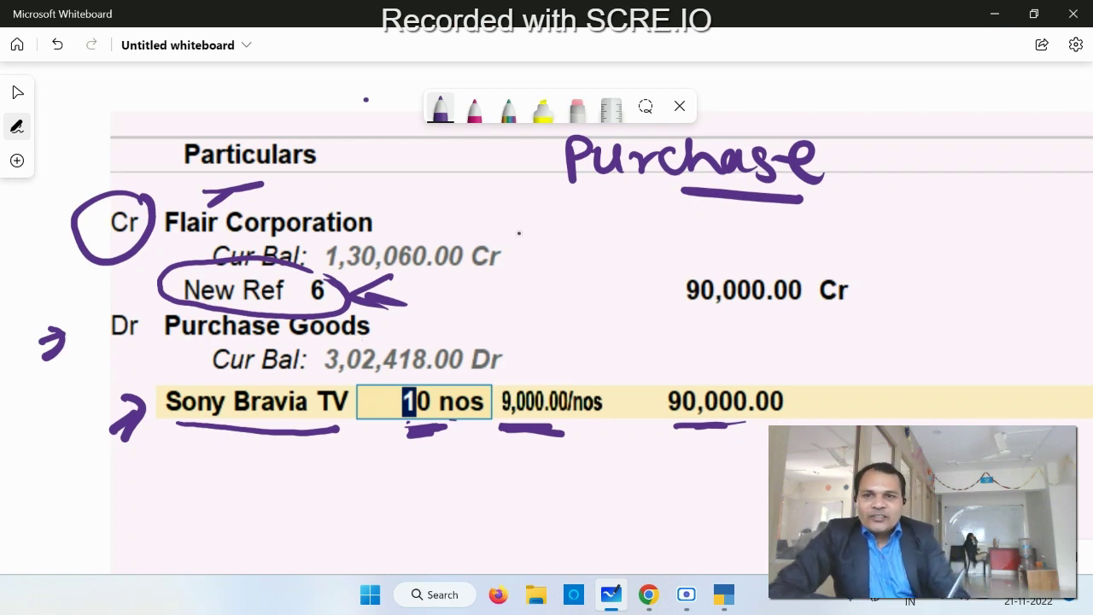
{"action": "mouse_move", "coordinate": [493, 206]}
{"action": "left_mouse_down"}
{"action": "mouse_move", "coordinate": [416, 212]}
{"action": "mouse_move", "coordinate": [468, 233]}
{"action": "left_mouse_up"}
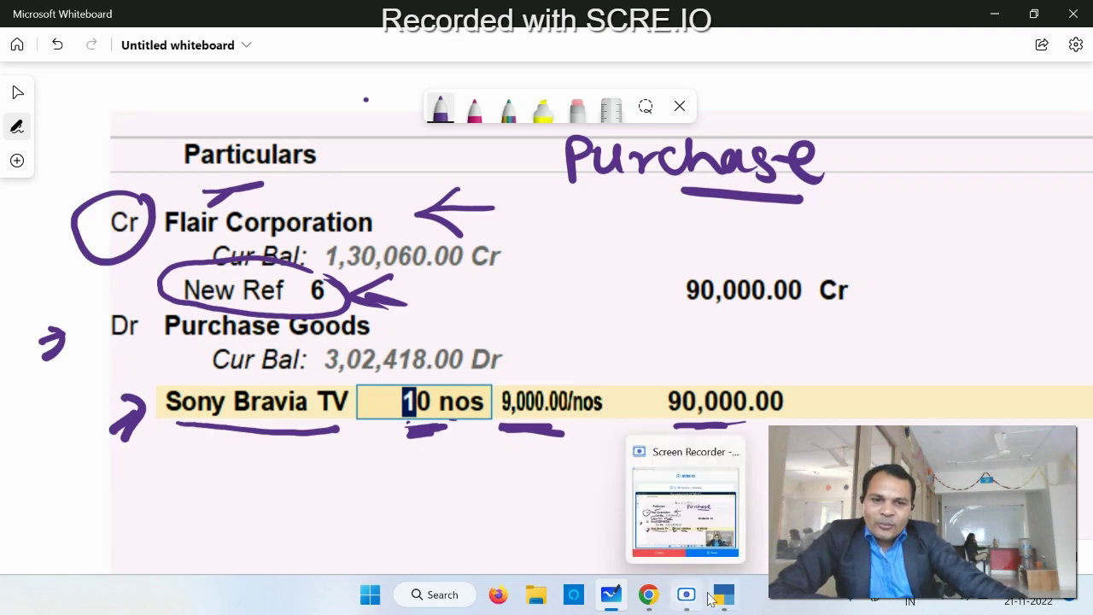
Switch to Chrome and zoom in on the dated purchases table on page 8 of the TALLY practical assignment PDF in Google Drive.
{"action": "mouse_move", "coordinate": [648, 595]}
{"action": "left_click", "coordinate": [467, 509]}
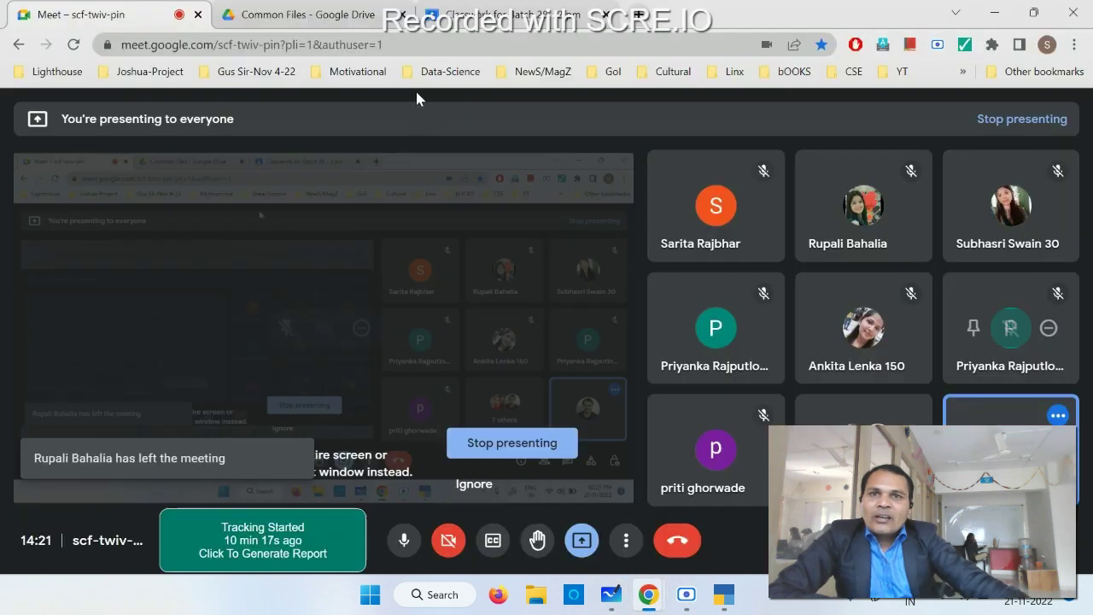
{"action": "left_click", "coordinate": [420, 20]}
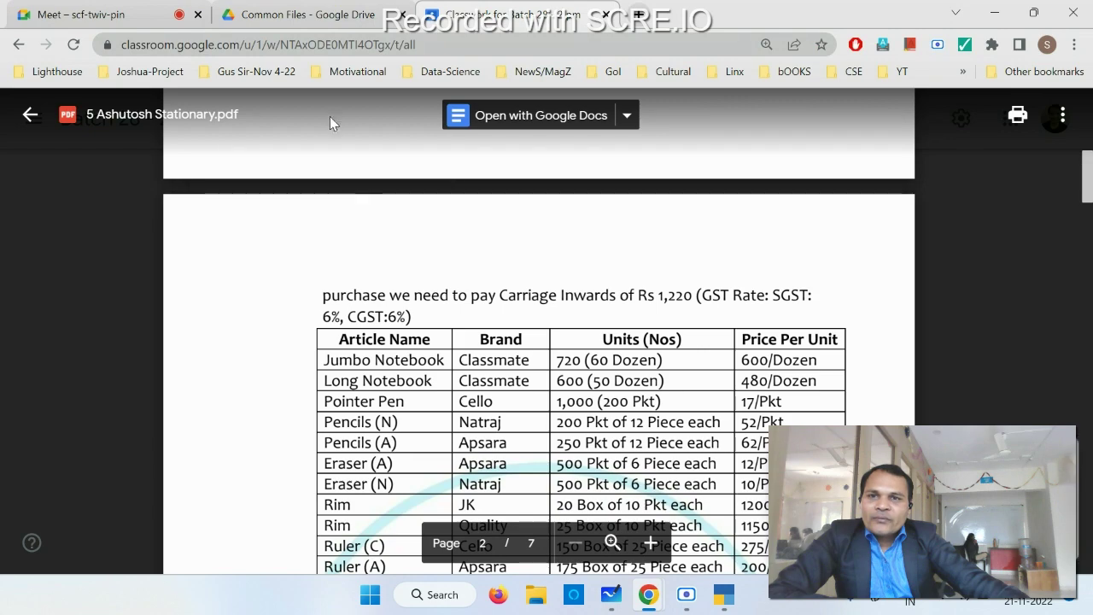
{"action": "left_click", "coordinate": [315, 24]}
{"action": "scroll", "coordinate": [369, 288], "scroll_direction": "up", "scroll_amount": 10}
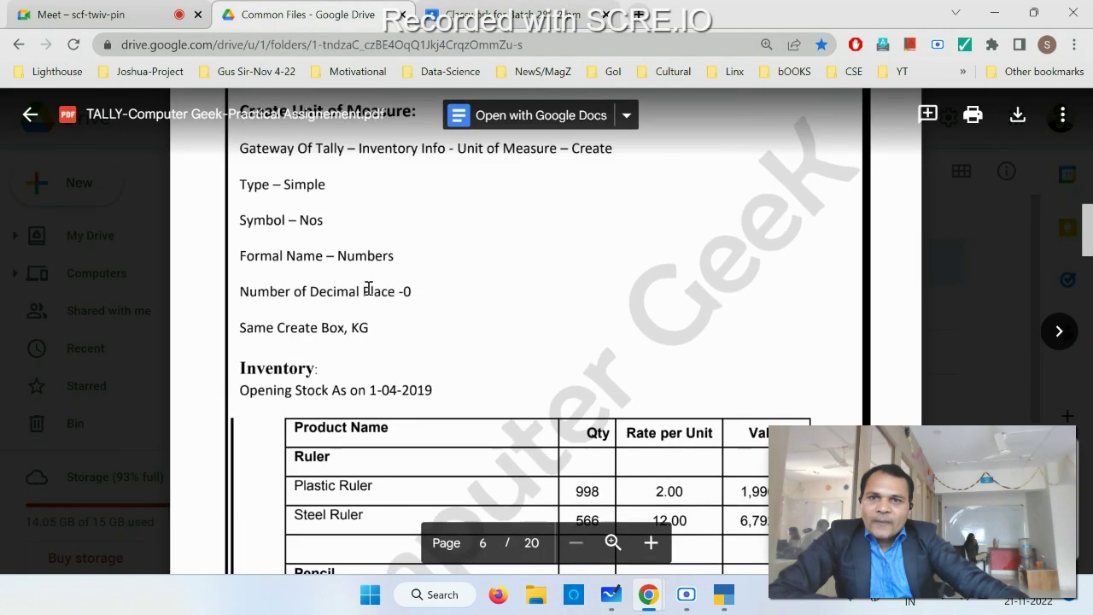
{"action": "scroll", "coordinate": [369, 288], "scroll_direction": "down", "scroll_amount": 15}
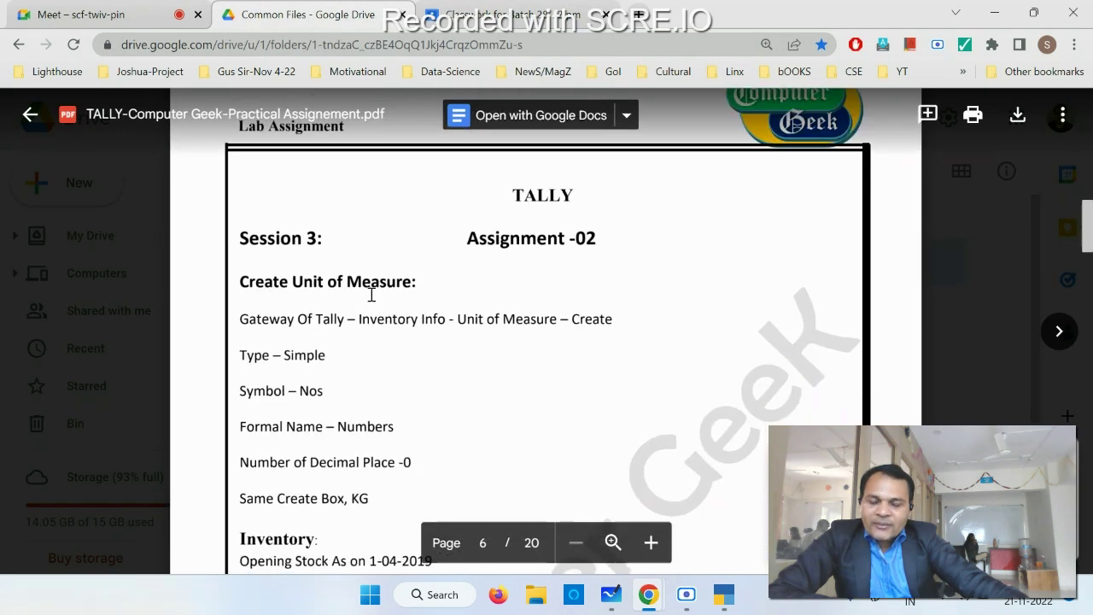
{"action": "scroll", "coordinate": [365, 305], "scroll_direction": "down", "scroll_amount": 15}
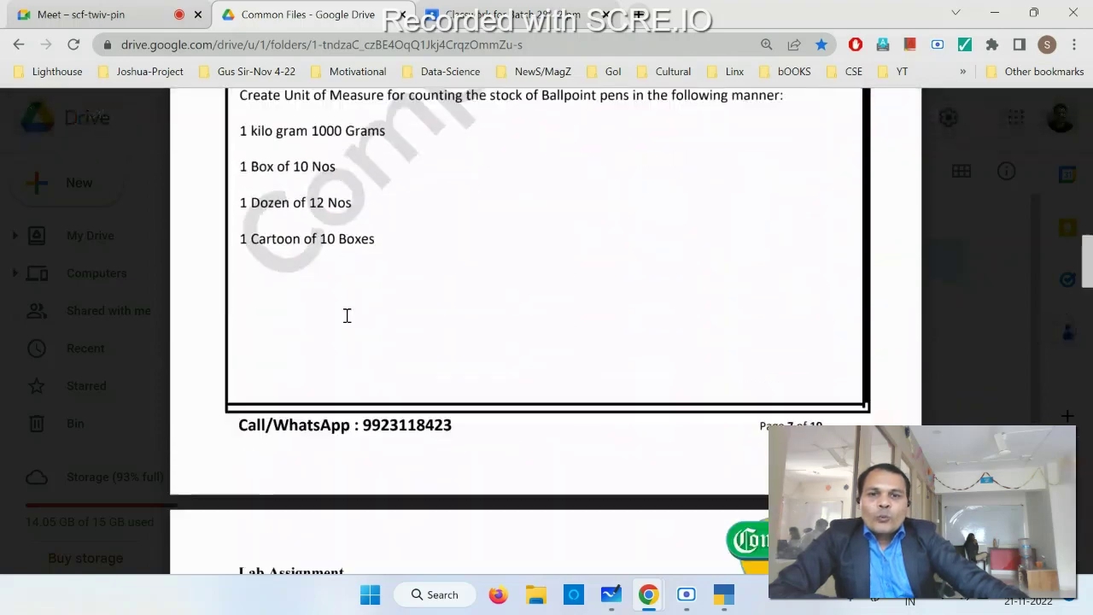
{"action": "scroll", "coordinate": [294, 332], "scroll_direction": "up", "scroll_amount": 5}
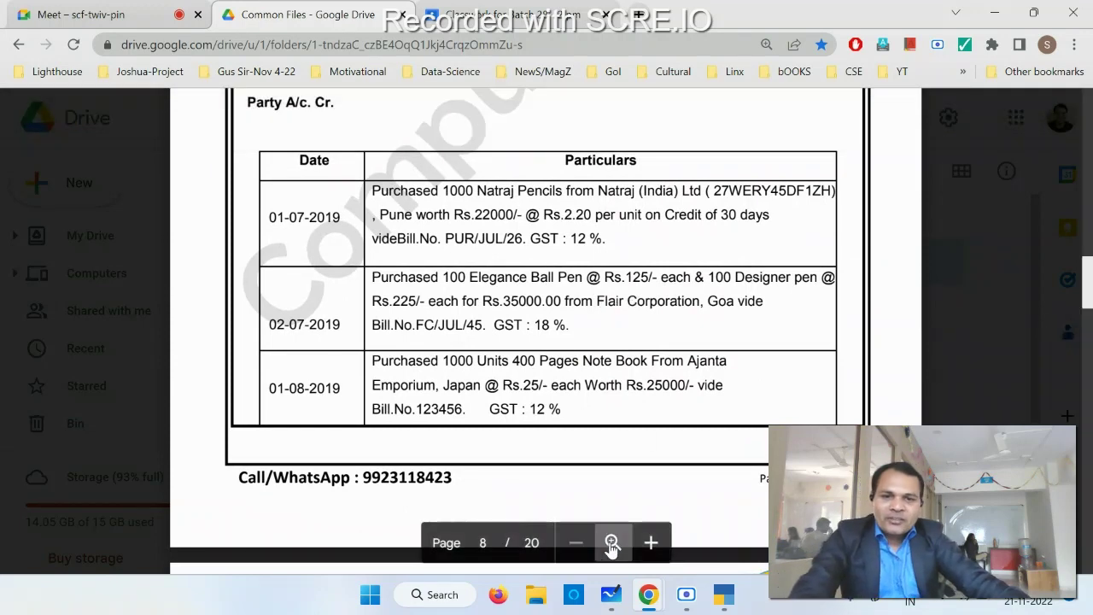
{"action": "left_click", "coordinate": [611, 543]}
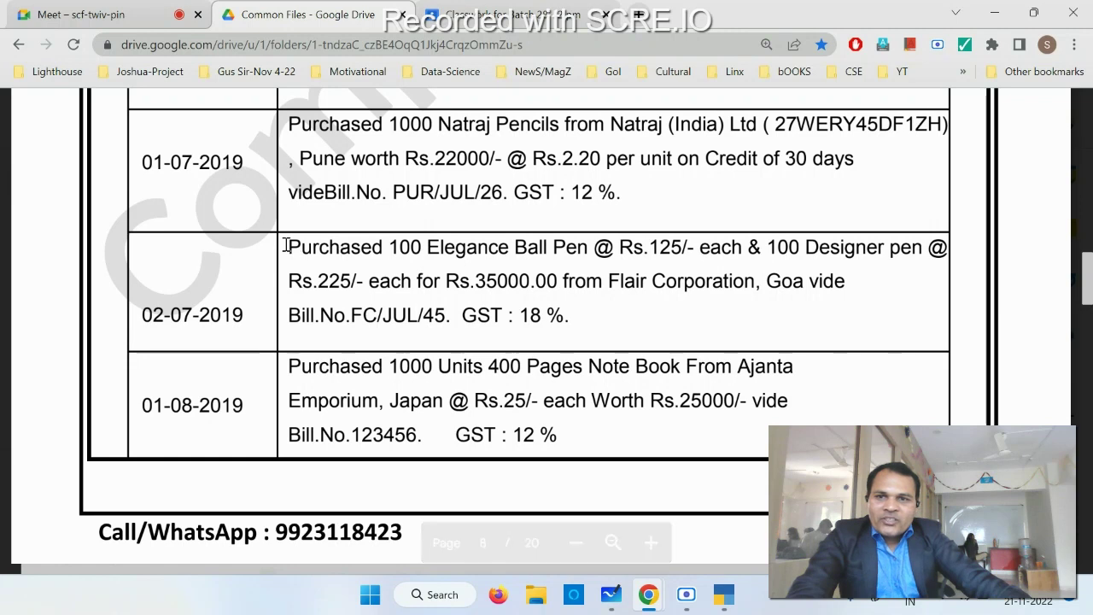
Highlight in turn the Elegance Ball Pen, Designer pen and Flair Corporation text in the 02-07-2019 purchase entry.
{"action": "left_click_drag", "start_coordinate": [287, 246], "coordinate": [568, 245]}
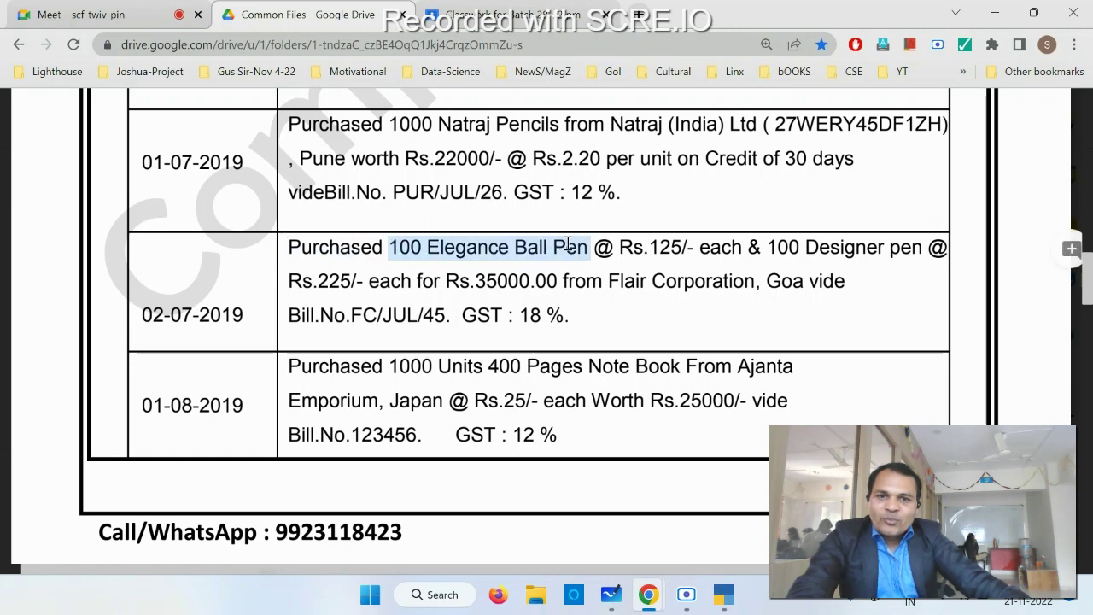
{"action": "left_click", "coordinate": [648, 251]}
{"action": "left_click_drag", "start_coordinate": [767, 246], "coordinate": [949, 250]}
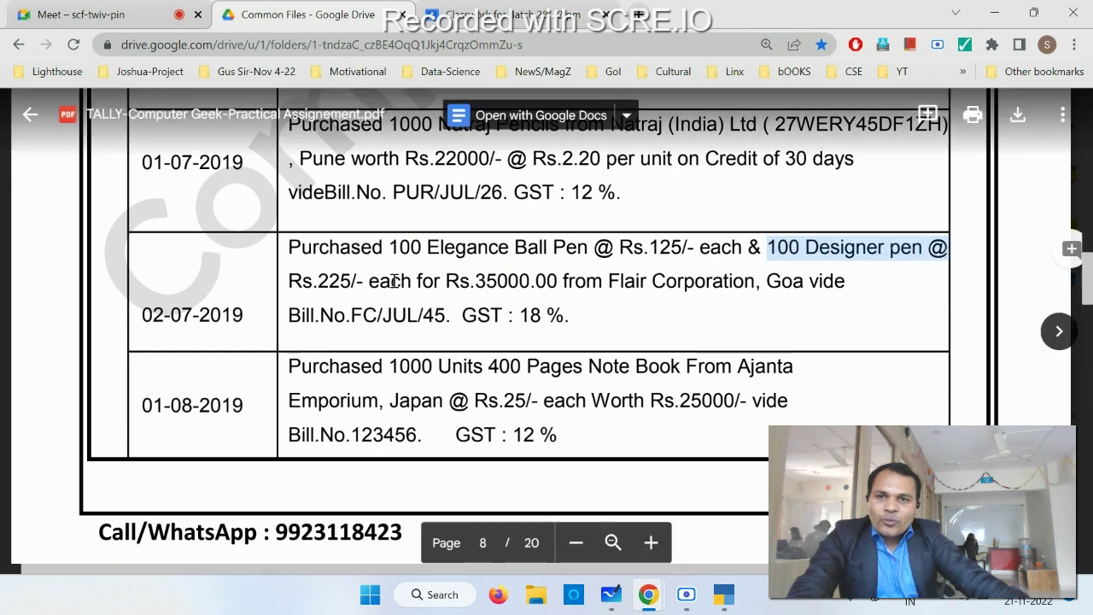
{"action": "left_click_drag", "start_coordinate": [608, 282], "coordinate": [760, 284]}
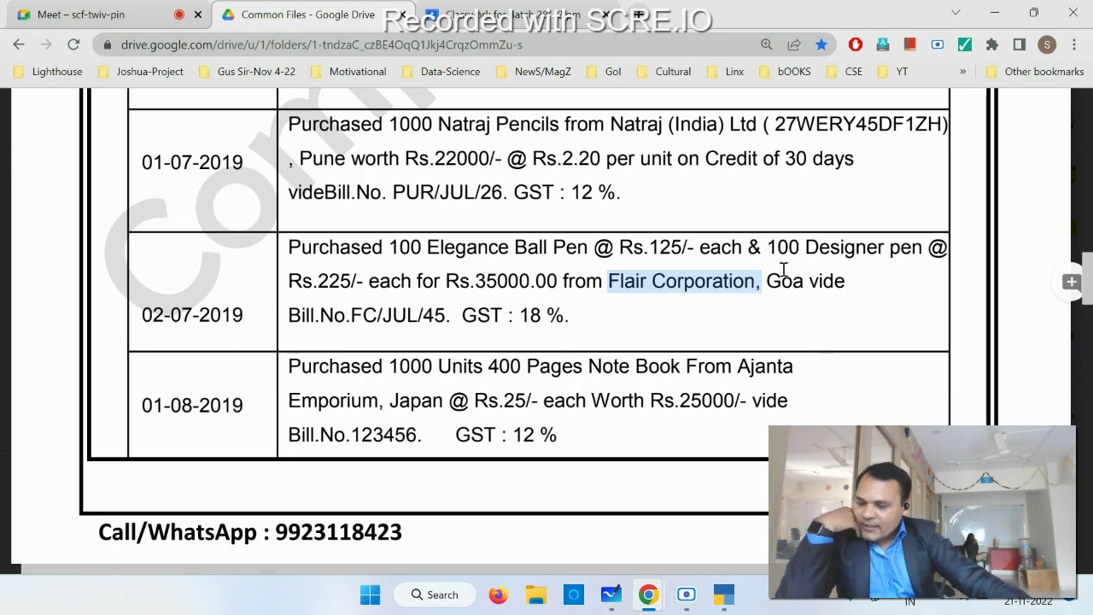
{"action": "left_click", "coordinate": [611, 282]}
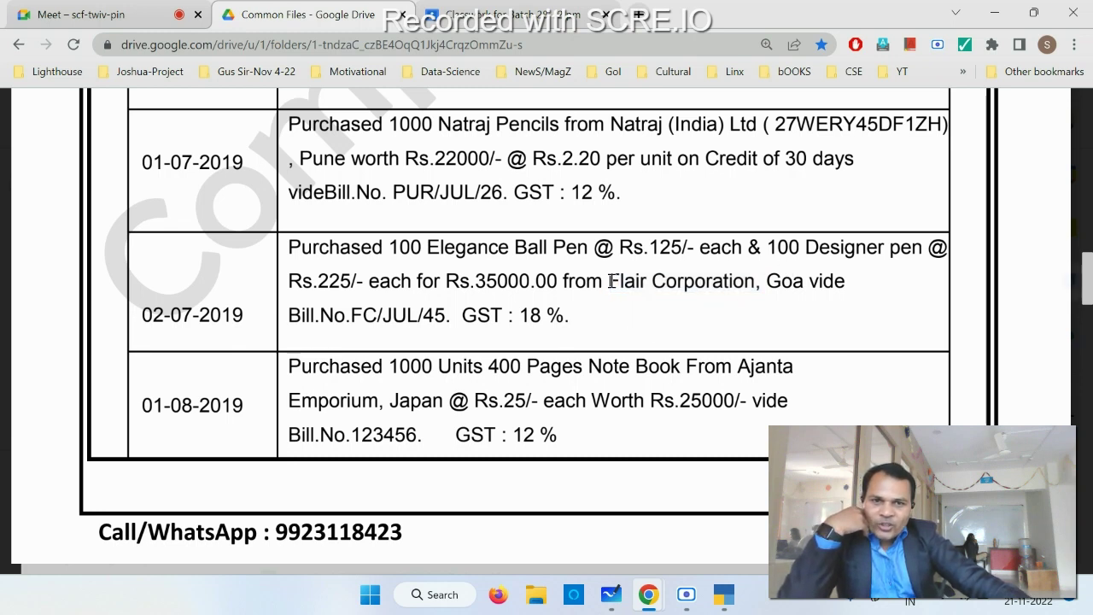
{"action": "left_click_drag", "start_coordinate": [561, 282], "coordinate": [745, 280]}
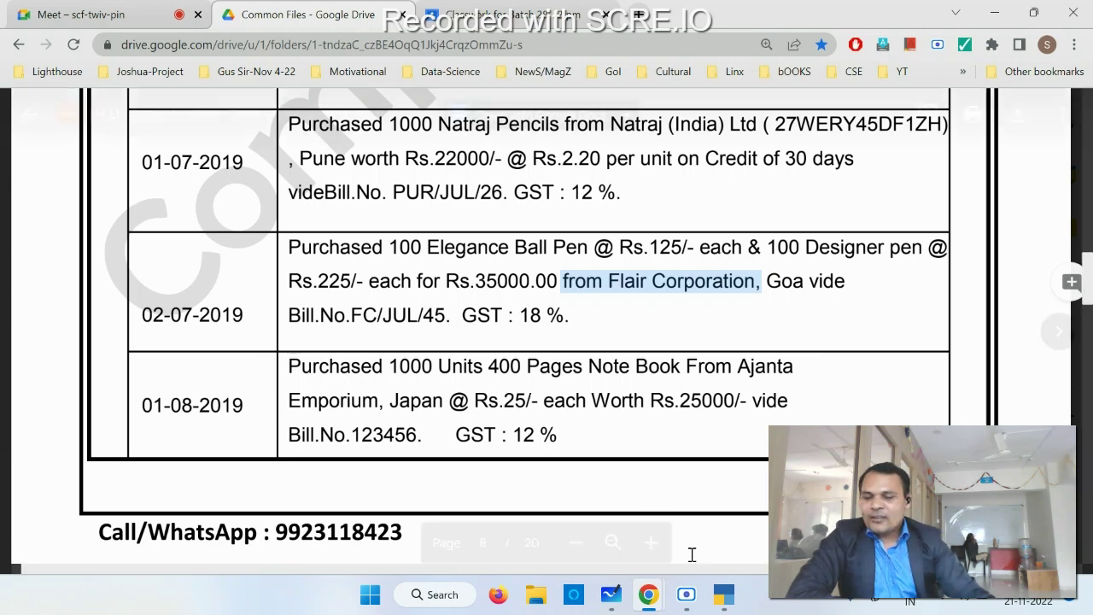
{"action": "left_click", "coordinate": [686, 594]}
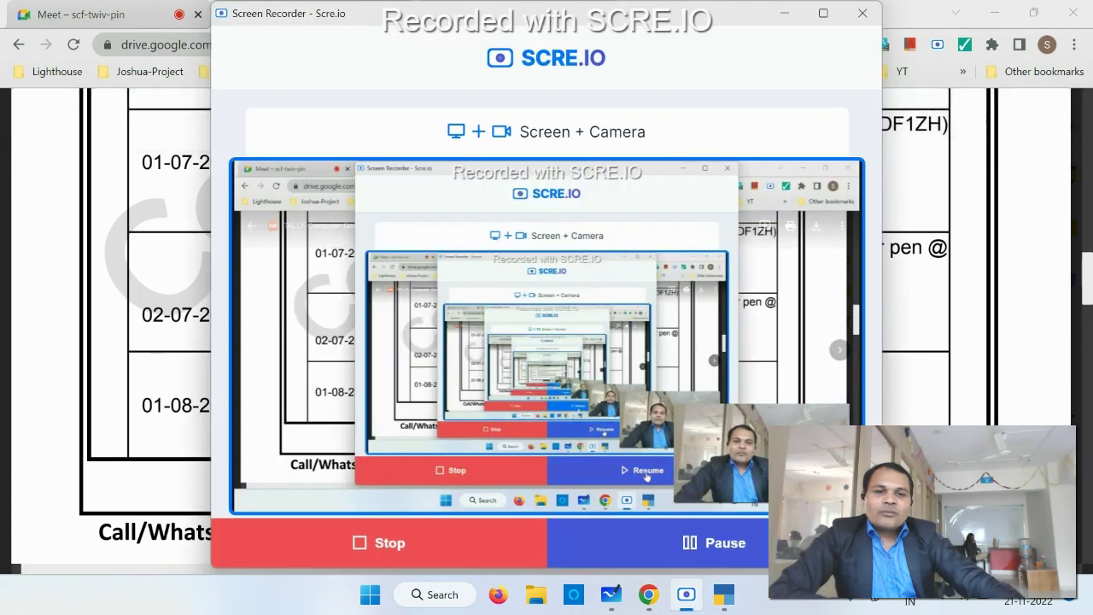
{"action": "left_click", "coordinate": [686, 593]}
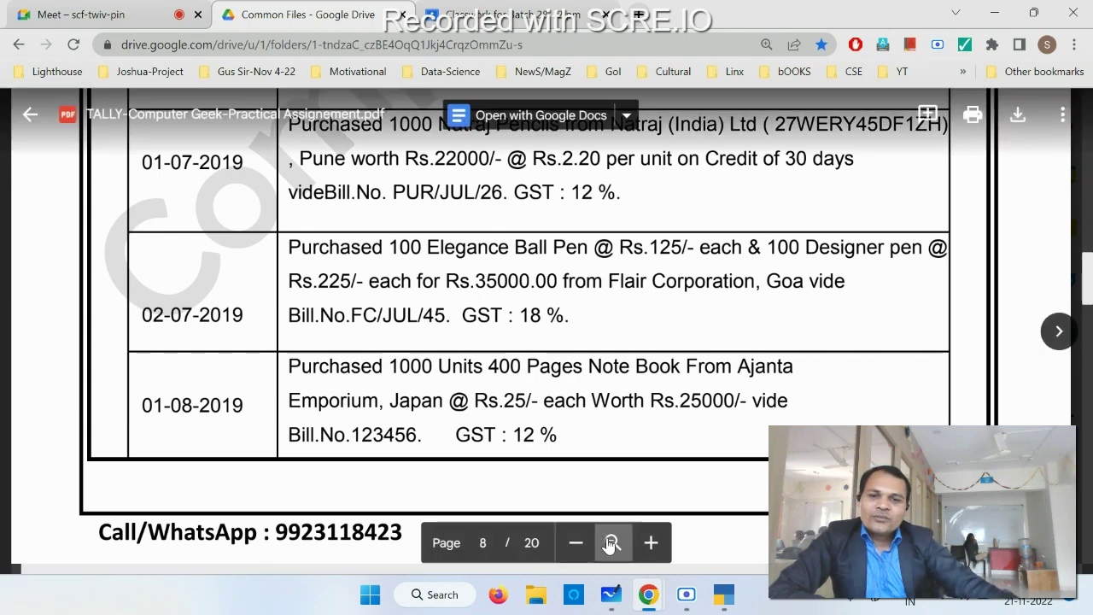
{"action": "left_click", "coordinate": [612, 543]}
{"action": "left_click", "coordinate": [611, 543]}
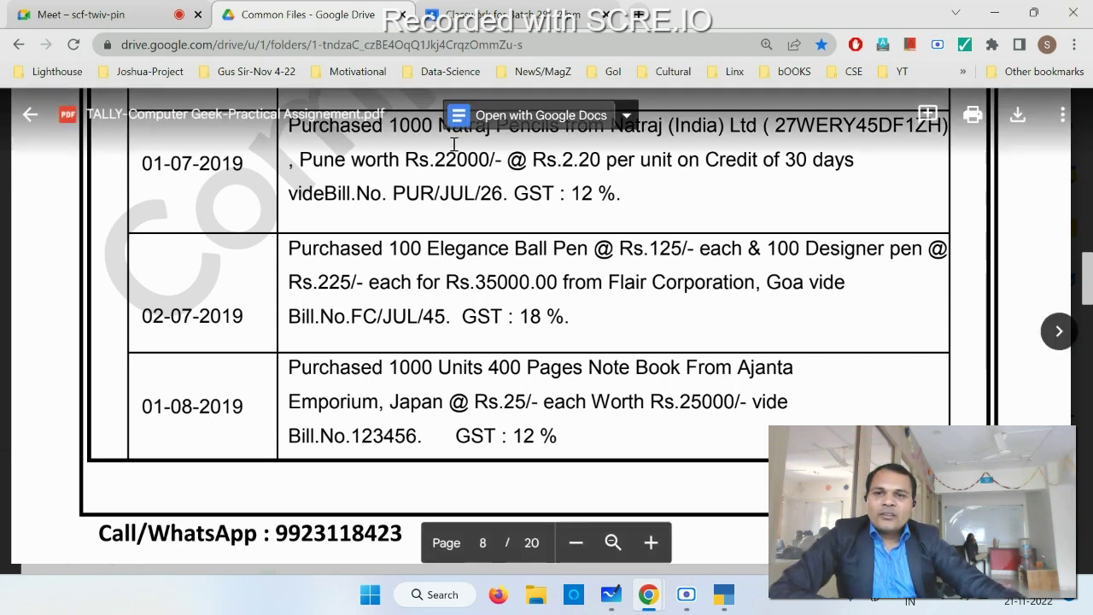
Select the full text of the 02-07-2019 purchase entry, from the ball pens through GST 18 %.
{"action": "double_click", "coordinate": [308, 250]}
{"action": "left_click_drag", "start_coordinate": [307, 252], "coordinate": [655, 324]}
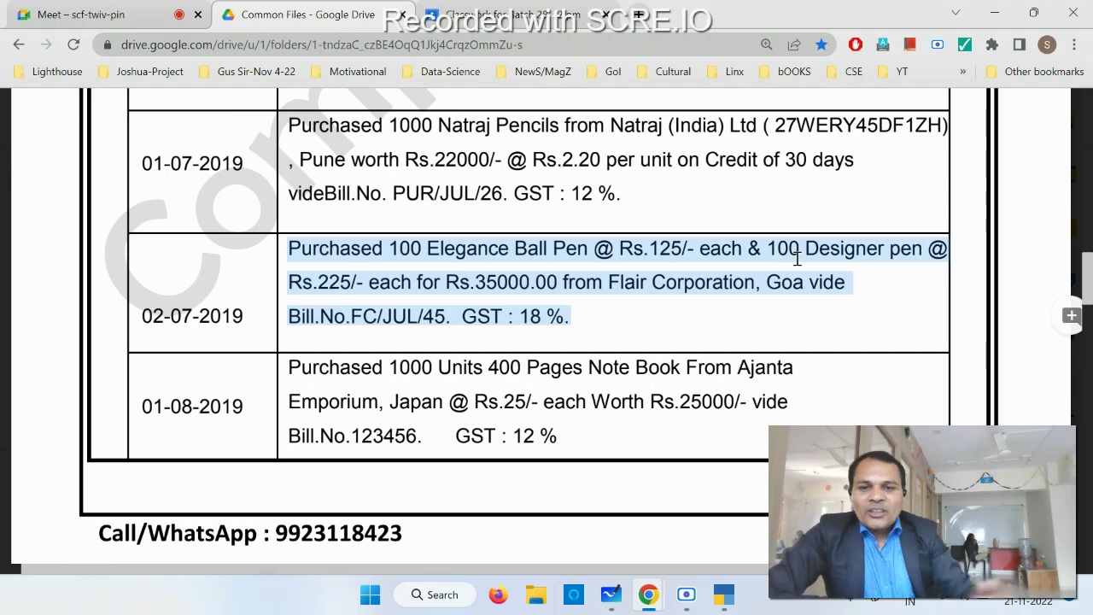
Switch to Microsoft Whiteboard and handwrite "CR" and "Flair Corp" in purple on the blank area below the voucher image.
{"action": "mouse_move", "coordinate": [611, 595]}
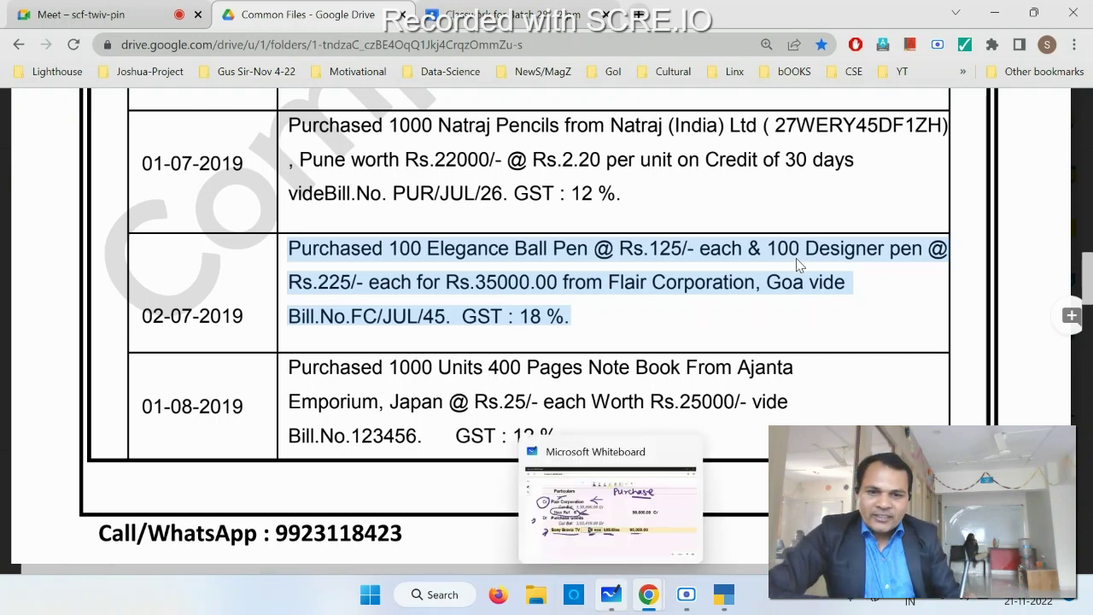
{"action": "left_click", "coordinate": [610, 594]}
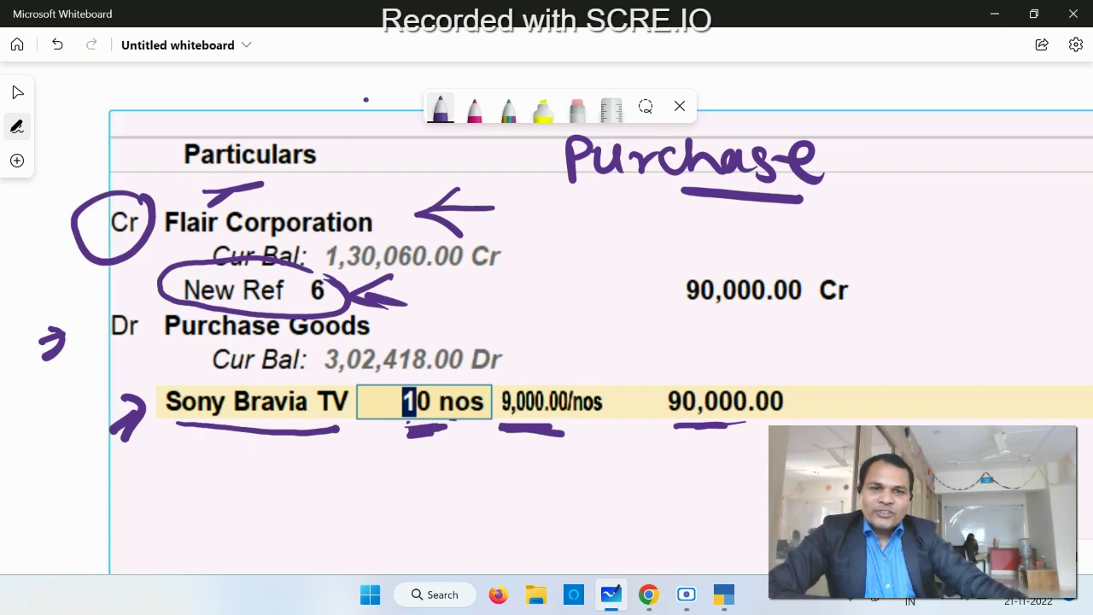
{"action": "scroll", "coordinate": [830, 373], "scroll_direction": "down", "scroll_amount": 10}
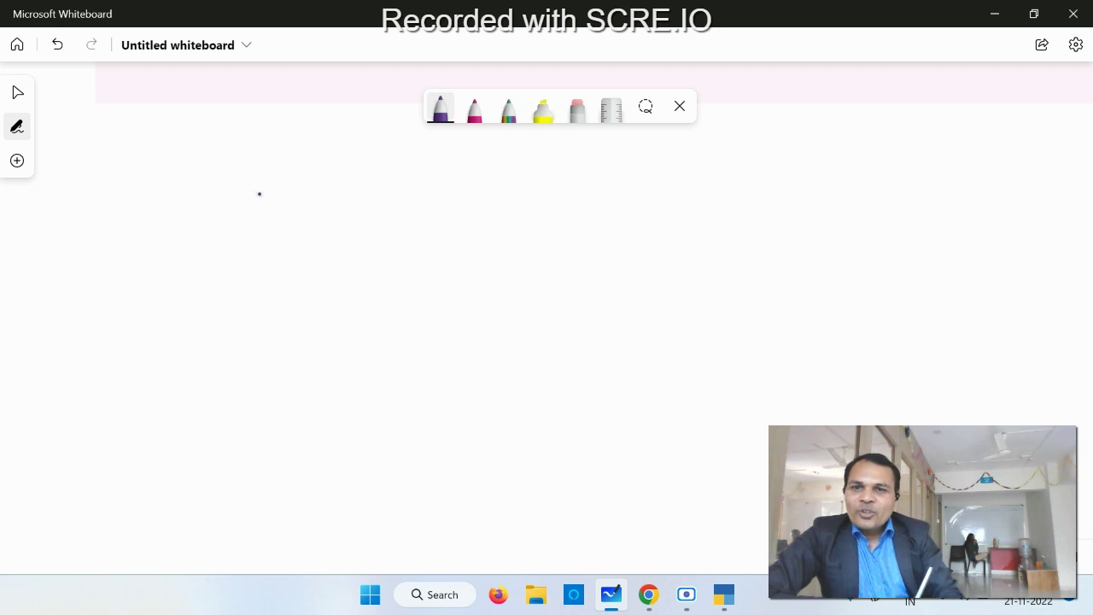
{"action": "left_click_drag", "start_coordinate": [255, 191], "coordinate": [249, 222]}
{"action": "left_click_drag", "start_coordinate": [276, 184], "coordinate": [273, 227]}
{"action": "mouse_move", "coordinate": [275, 188]}
{"action": "left_mouse_down"}
{"action": "mouse_move", "coordinate": [286, 209]}
{"action": "mouse_move", "coordinate": [316, 220]}
{"action": "left_mouse_up"}
{"action": "left_click_drag", "start_coordinate": [509, 183], "coordinate": [511, 227]}
{"action": "mouse_move", "coordinate": [502, 184]}
{"action": "left_mouse_down"}
{"action": "mouse_move", "coordinate": [540, 176]}
{"action": "mouse_move", "coordinate": [535, 202]}
{"action": "left_mouse_up"}
{"action": "mouse_move", "coordinate": [548, 172]}
{"action": "left_mouse_down"}
{"action": "mouse_move", "coordinate": [546, 218]}
{"action": "mouse_move", "coordinate": [579, 191]}
{"action": "mouse_move", "coordinate": [625, 214]}
{"action": "left_mouse_up"}
{"action": "mouse_move", "coordinate": [632, 198]}
{"action": "left_mouse_down"}
{"action": "mouse_move", "coordinate": [663, 181]}
{"action": "mouse_move", "coordinate": [724, 218]}
{"action": "left_mouse_up"}
{"action": "mouse_move", "coordinate": [758, 189]}
{"action": "left_mouse_down"}
{"action": "mouse_move", "coordinate": [751, 197]}
{"action": "mouse_move", "coordinate": [760, 191]}
{"action": "left_mouse_up"}
{"action": "mouse_move", "coordinate": [772, 189]}
{"action": "left_mouse_down"}
{"action": "mouse_move", "coordinate": [778, 213]}
{"action": "mouse_move", "coordinate": [806, 181]}
{"action": "left_mouse_up"}
{"action": "mouse_move", "coordinate": [806, 184]}
{"action": "left_mouse_down"}
{"action": "mouse_move", "coordinate": [806, 239]}
{"action": "mouse_move", "coordinate": [812, 206]}
{"action": "left_mouse_up"}
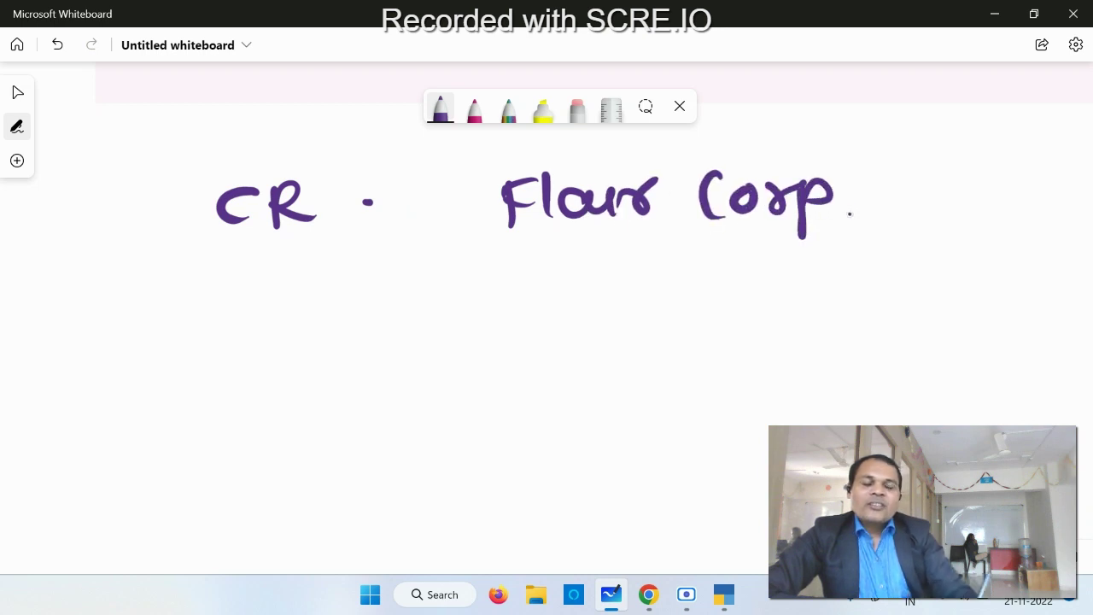
Handwrite the amount 10000 after "Flair Corp" and underline the word Flair.
{"action": "left_click_drag", "start_coordinate": [939, 176], "coordinate": [934, 226]}
{"action": "left_click_drag", "start_coordinate": [973, 190], "coordinate": [1079, 195]}
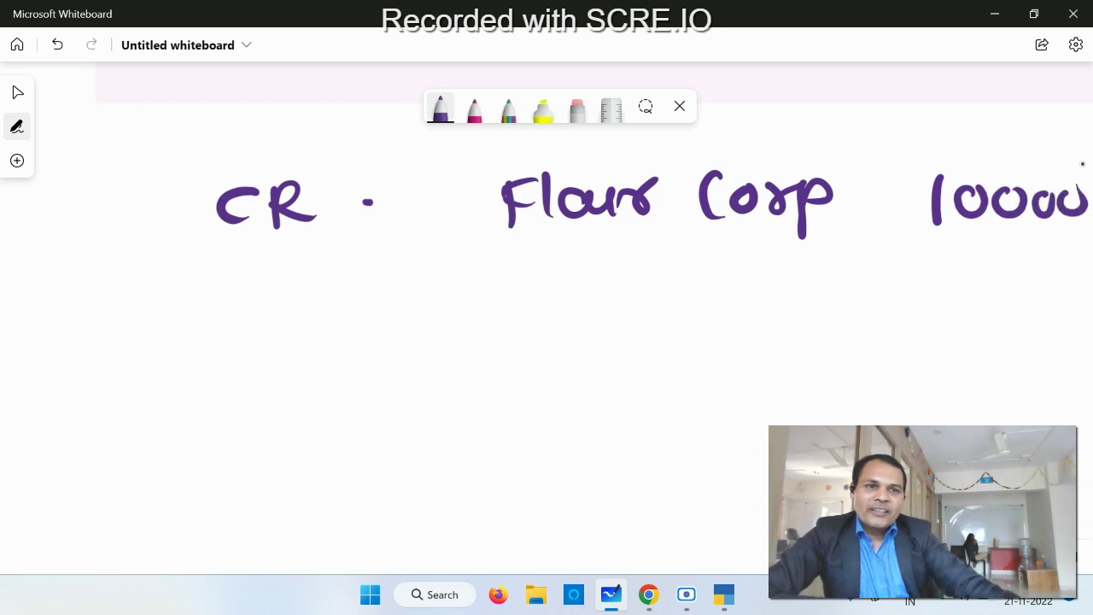
{"action": "left_click_drag", "start_coordinate": [1067, 338], "coordinate": [941, 314]}
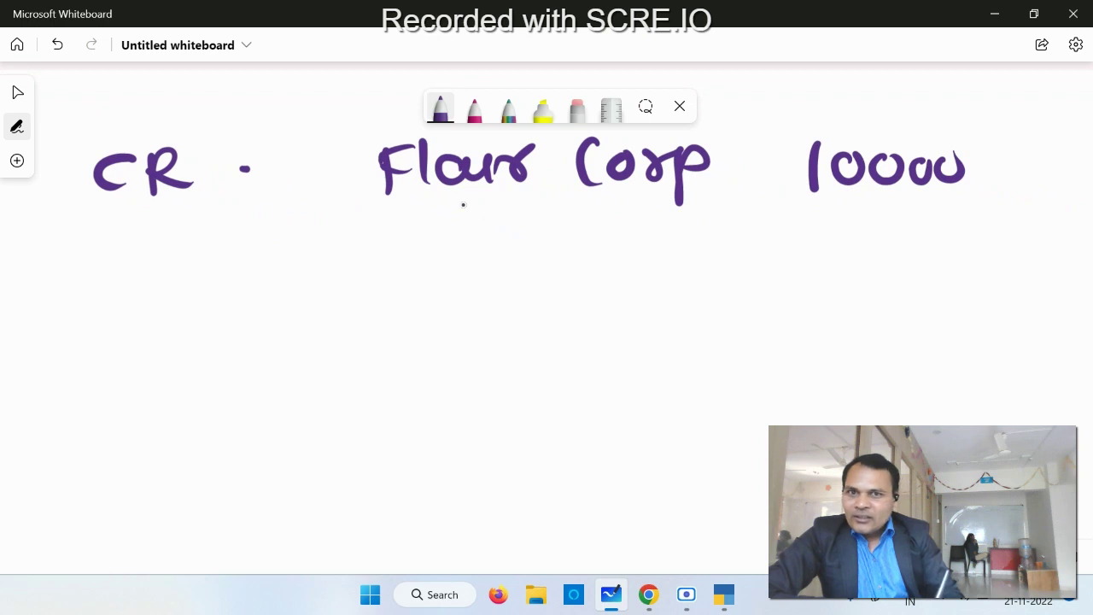
{"action": "left_click_drag", "start_coordinate": [427, 206], "coordinate": [473, 207]}
Handwrite the debit line below with "DR" in purple and "Purchase goods 10k" in pink.
{"action": "left_click_drag", "start_coordinate": [117, 256], "coordinate": [117, 296]}
{"action": "mouse_move", "coordinate": [170, 257]}
{"action": "left_mouse_down"}
{"action": "mouse_move", "coordinate": [176, 298]}
{"action": "mouse_move", "coordinate": [204, 290]}
{"action": "left_mouse_up"}
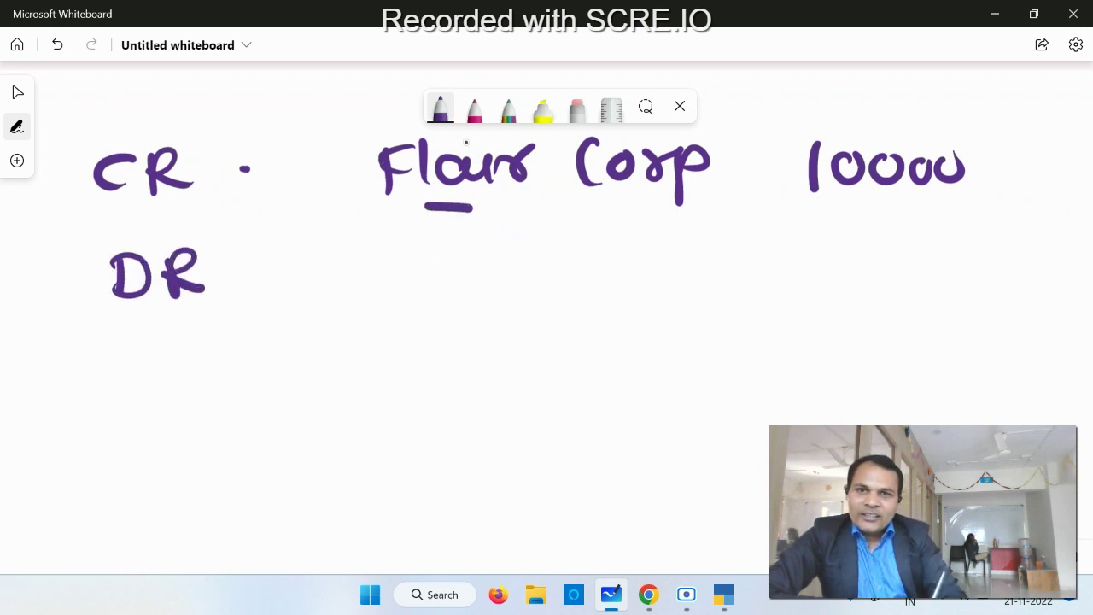
{"action": "left_click", "coordinate": [477, 116]}
{"action": "mouse_move", "coordinate": [379, 259]}
{"action": "left_mouse_down"}
{"action": "mouse_move", "coordinate": [380, 298]}
{"action": "mouse_move", "coordinate": [390, 276]}
{"action": "mouse_move", "coordinate": [426, 292]}
{"action": "mouse_move", "coordinate": [491, 260]}
{"action": "mouse_move", "coordinate": [533, 289]}
{"action": "mouse_move", "coordinate": [616, 275]}
{"action": "mouse_move", "coordinate": [654, 292]}
{"action": "left_mouse_up"}
{"action": "mouse_move", "coordinate": [739, 258]}
{"action": "left_mouse_down"}
{"action": "mouse_move", "coordinate": [716, 275]}
{"action": "mouse_move", "coordinate": [724, 307]}
{"action": "left_mouse_up"}
{"action": "mouse_move", "coordinate": [777, 258]}
{"action": "left_mouse_down"}
{"action": "mouse_move", "coordinate": [852, 282]}
{"action": "mouse_move", "coordinate": [908, 268]}
{"action": "mouse_move", "coordinate": [871, 290]}
{"action": "left_mouse_up"}
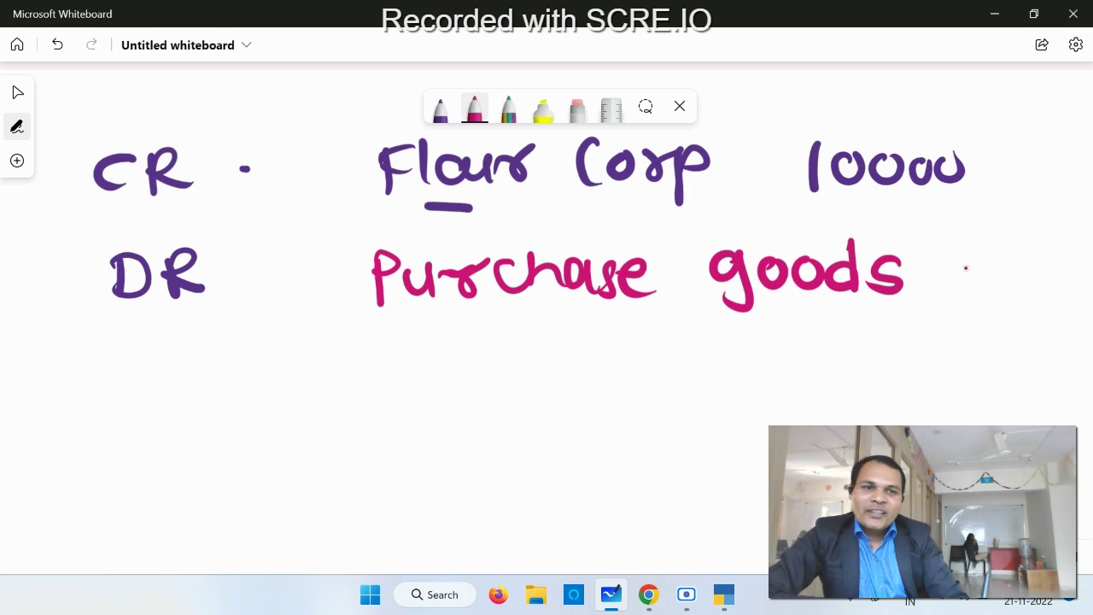
{"action": "mouse_move", "coordinate": [962, 253]}
{"action": "left_mouse_down"}
{"action": "mouse_move", "coordinate": [963, 297]}
{"action": "mouse_move", "coordinate": [991, 256]}
{"action": "mouse_move", "coordinate": [1015, 287]}
{"action": "left_mouse_up"}
{"action": "mouse_move", "coordinate": [1037, 264]}
{"action": "left_mouse_down"}
{"action": "mouse_move", "coordinate": [1030, 273]}
{"action": "mouse_move", "coordinate": [1051, 286]}
{"action": "left_mouse_up"}
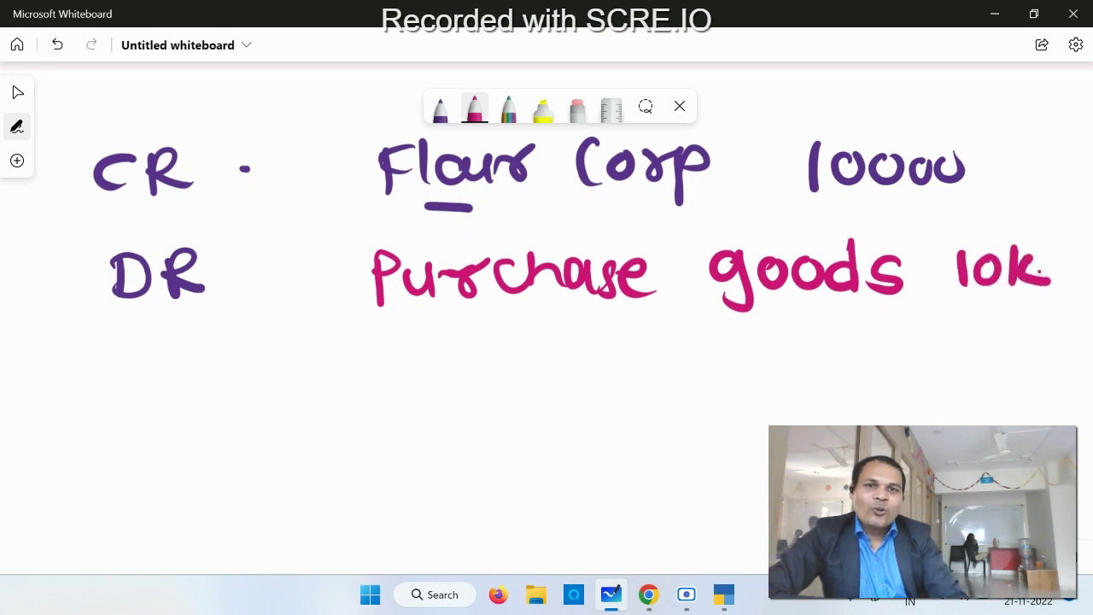
Underline the 10k amount on the debit line with the purple pen.
{"action": "left_click", "coordinate": [440, 109]}
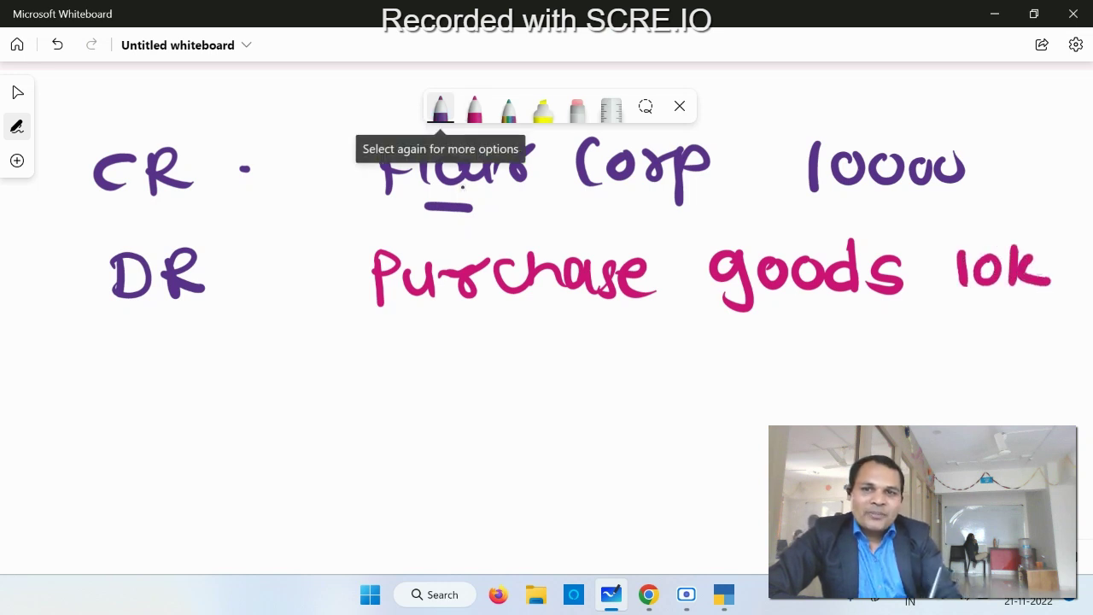
{"action": "left_click", "coordinate": [441, 110]}
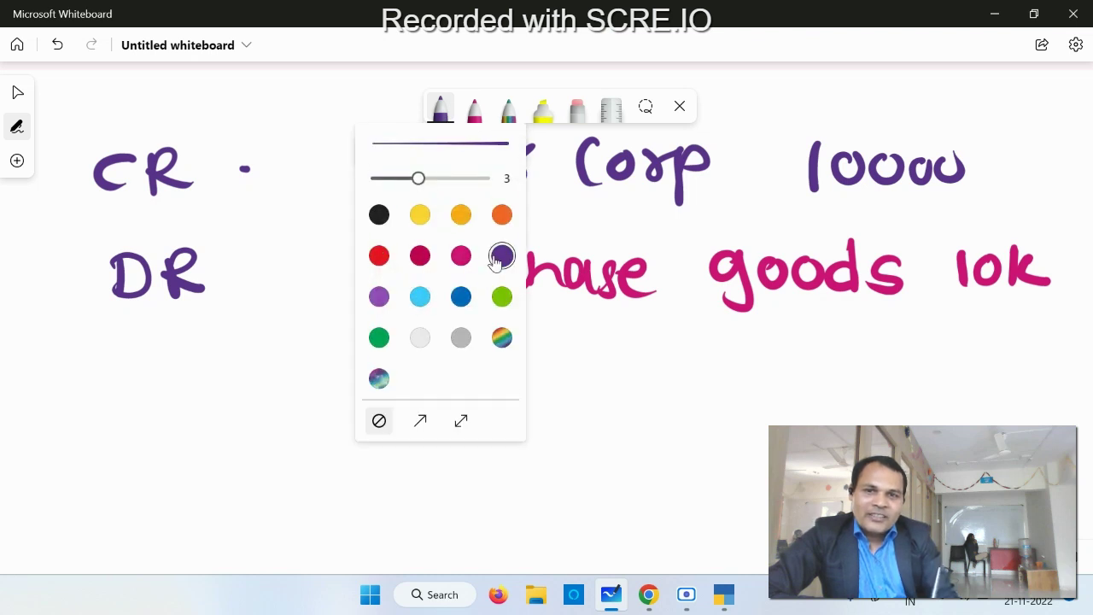
{"action": "left_click_drag", "start_coordinate": [967, 300], "coordinate": [1000, 301]}
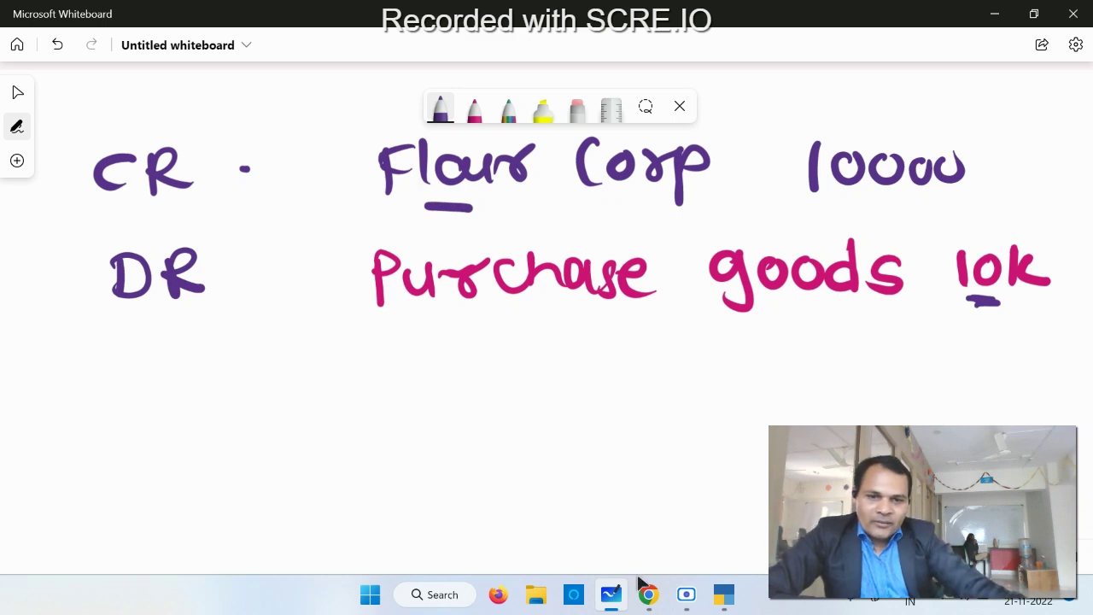
Switch to Chrome and check the item, quantity and rate in the 02-07-2019 purchase entry.
{"action": "mouse_move", "coordinate": [647, 592]}
{"action": "left_click", "coordinate": [472, 534]}
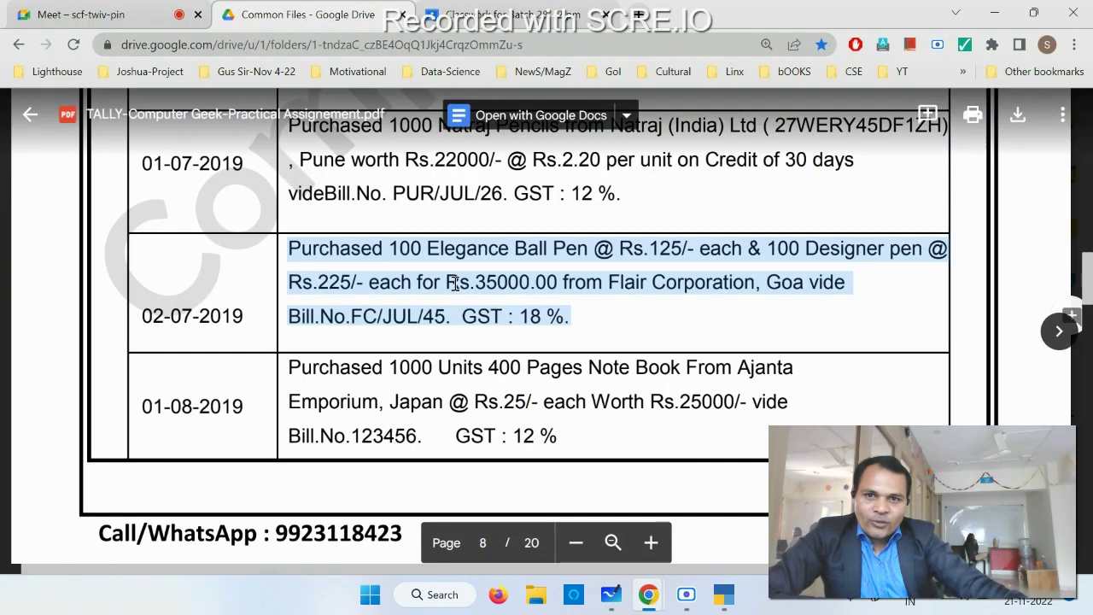
{"action": "mouse_move", "coordinate": [698, 600]}
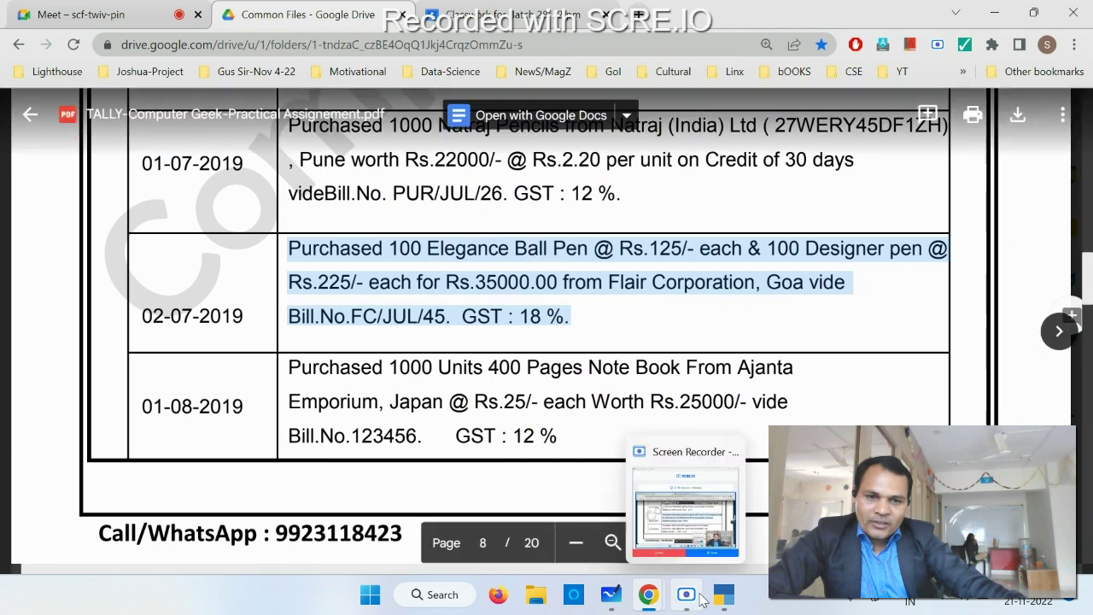
Return to Microsoft Whiteboard and handwrite the item line "Ebp 100 125" under Purchase goods.
{"action": "left_click", "coordinate": [610, 595]}
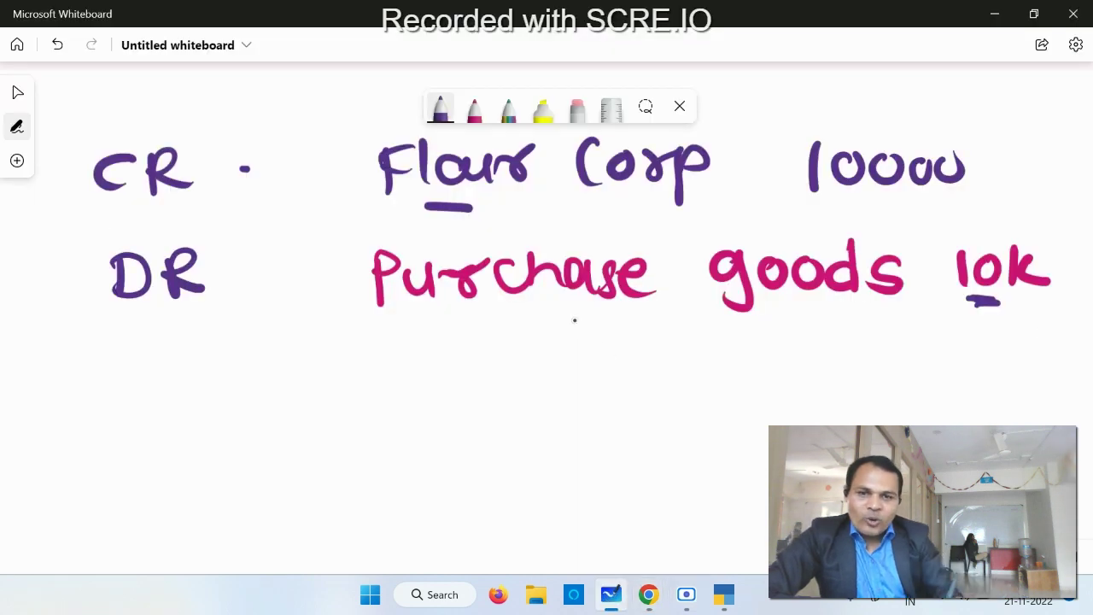
{"action": "mouse_move", "coordinate": [484, 362]}
{"action": "left_mouse_down"}
{"action": "mouse_move", "coordinate": [501, 394]}
{"action": "mouse_move", "coordinate": [479, 381]}
{"action": "mouse_move", "coordinate": [512, 367]}
{"action": "left_mouse_up"}
{"action": "left_click_drag", "start_coordinate": [478, 381], "coordinate": [512, 392]}
{"action": "mouse_move", "coordinate": [528, 346]}
{"action": "left_mouse_down"}
{"action": "mouse_move", "coordinate": [529, 376]}
{"action": "mouse_move", "coordinate": [547, 389]}
{"action": "mouse_move", "coordinate": [568, 379]}
{"action": "left_mouse_up"}
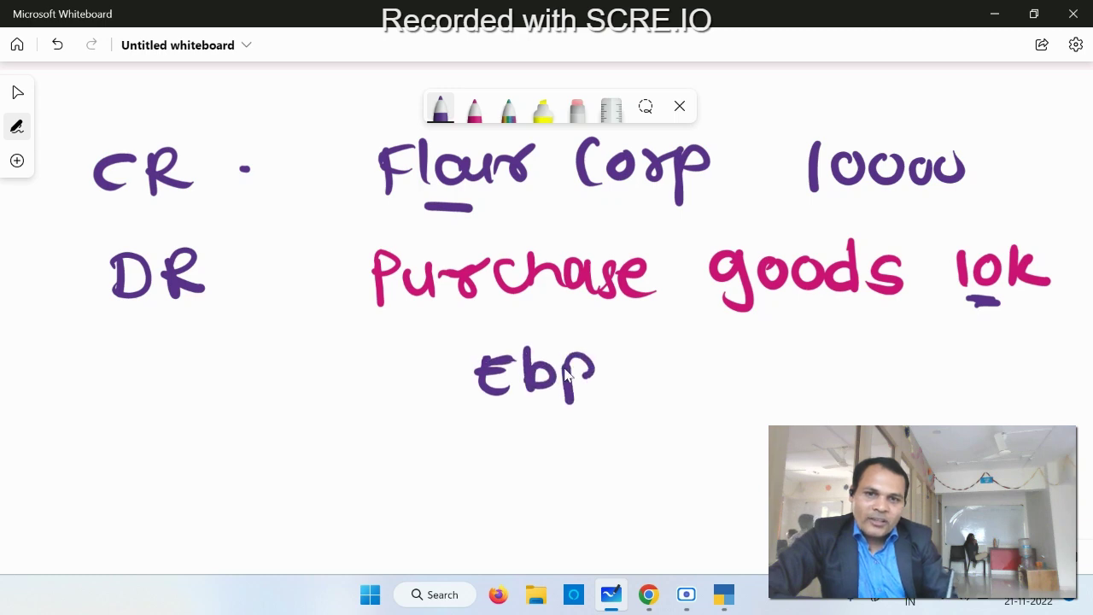
{"action": "left_click_drag", "start_coordinate": [683, 353], "coordinate": [684, 393]}
{"action": "mouse_move", "coordinate": [713, 358]}
{"action": "left_mouse_down"}
{"action": "mouse_move", "coordinate": [756, 359]}
{"action": "mouse_move", "coordinate": [818, 395]}
{"action": "left_mouse_up"}
{"action": "mouse_move", "coordinate": [849, 354]}
{"action": "left_mouse_down"}
{"action": "mouse_move", "coordinate": [839, 374]}
{"action": "mouse_move", "coordinate": [872, 393]}
{"action": "left_mouse_up"}
{"action": "mouse_move", "coordinate": [890, 354]}
{"action": "left_mouse_down"}
{"action": "mouse_move", "coordinate": [901, 376]}
{"action": "mouse_move", "coordinate": [888, 395]}
{"action": "left_mouse_up"}
{"action": "left_click_drag", "start_coordinate": [891, 354], "coordinate": [917, 353]}
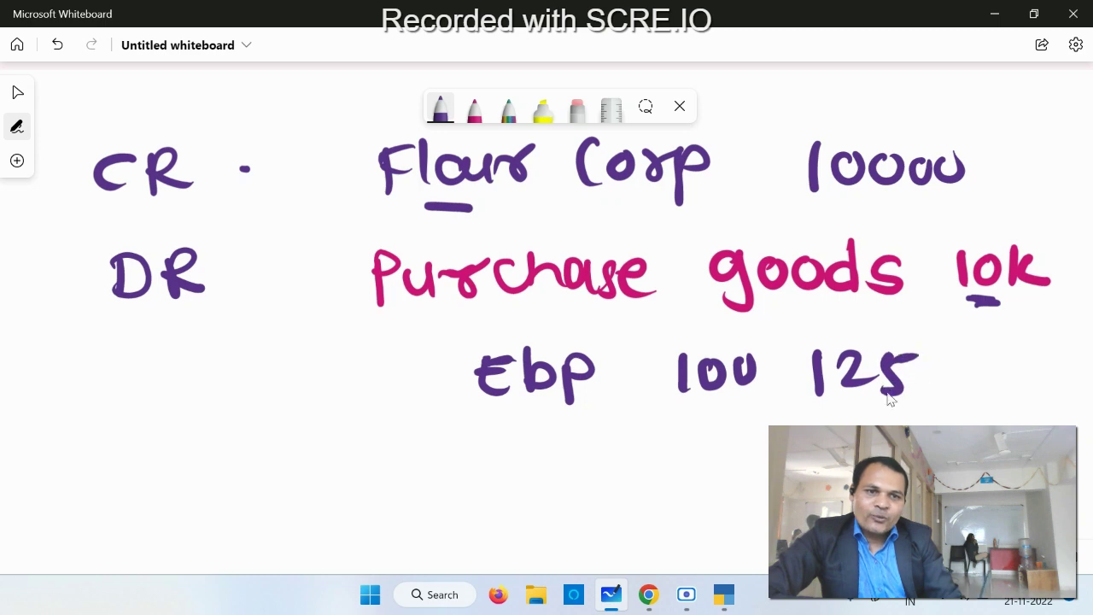
Handwrite the second item line "DP 100 225" in purple below the Ebp line.
{"action": "mouse_move", "coordinate": [496, 429]}
{"action": "left_mouse_down"}
{"action": "mouse_move", "coordinate": [495, 465]}
{"action": "mouse_move", "coordinate": [522, 449]}
{"action": "mouse_move", "coordinate": [494, 471]}
{"action": "left_mouse_up"}
{"action": "mouse_move", "coordinate": [542, 431]}
{"action": "left_mouse_down"}
{"action": "mouse_move", "coordinate": [543, 476]}
{"action": "mouse_move", "coordinate": [550, 451]}
{"action": "left_mouse_up"}
{"action": "mouse_move", "coordinate": [694, 437]}
{"action": "left_mouse_down"}
{"action": "mouse_move", "coordinate": [691, 471]}
{"action": "mouse_move", "coordinate": [722, 439]}
{"action": "mouse_move", "coordinate": [754, 440]}
{"action": "left_mouse_up"}
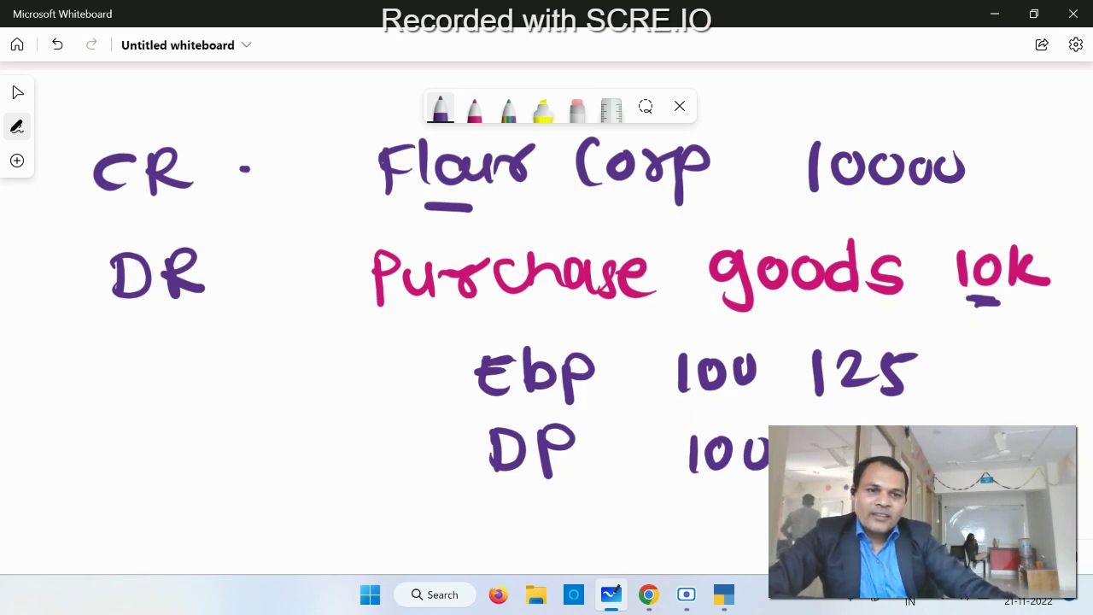
Handwrite "= 12500" after the Ebp line's rate with the rainbow glitter pen.
{"action": "left_click_drag", "start_coordinate": [843, 207], "coordinate": [578, 129]}
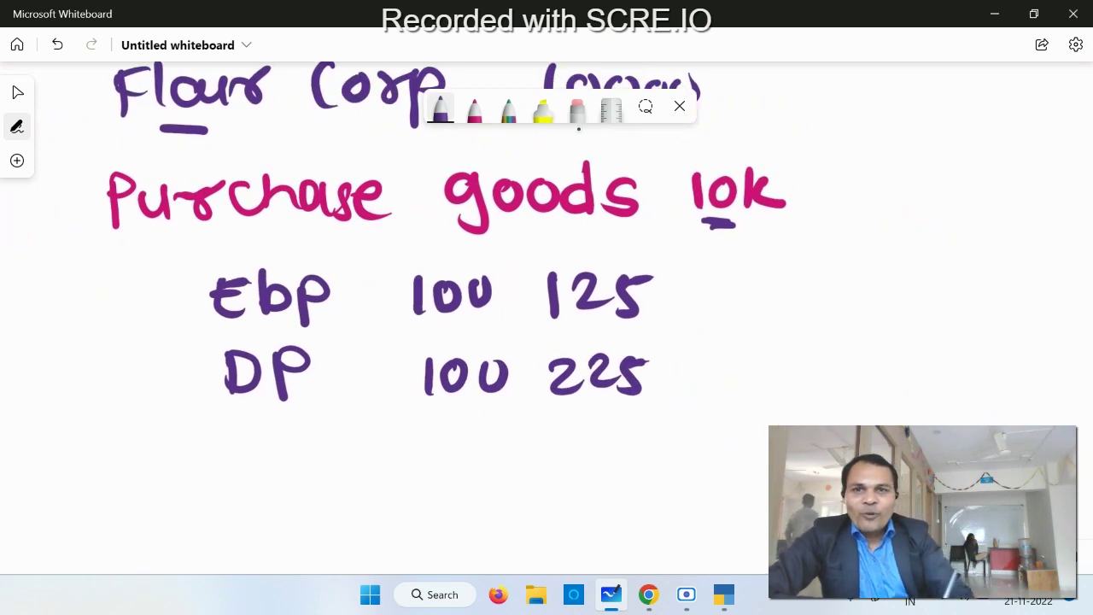
{"action": "left_click", "coordinate": [508, 109]}
{"action": "left_click_drag", "start_coordinate": [694, 273], "coordinate": [719, 273]}
{"action": "mouse_move", "coordinate": [697, 290]}
{"action": "left_mouse_down"}
{"action": "mouse_move", "coordinate": [772, 277]}
{"action": "mouse_move", "coordinate": [773, 307]}
{"action": "left_mouse_up"}
{"action": "mouse_move", "coordinate": [794, 283]}
{"action": "left_mouse_down"}
{"action": "mouse_move", "coordinate": [811, 277]}
{"action": "mouse_move", "coordinate": [832, 306]}
{"action": "left_mouse_up"}
{"action": "mouse_move", "coordinate": [853, 271]}
{"action": "left_mouse_down"}
{"action": "mouse_move", "coordinate": [847, 286]}
{"action": "mouse_move", "coordinate": [906, 274]}
{"action": "left_mouse_up"}
{"action": "mouse_move", "coordinate": [947, 273]}
{"action": "left_mouse_down"}
{"action": "mouse_move", "coordinate": [937, 281]}
{"action": "mouse_move", "coordinate": [950, 272]}
{"action": "left_mouse_up"}
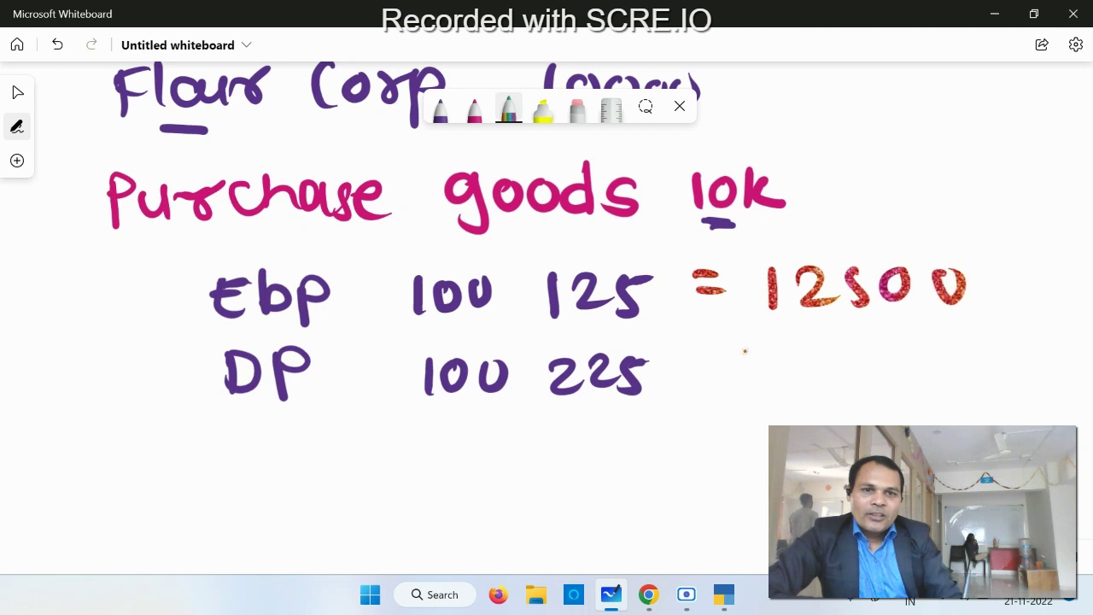
Handwrite "= 22500" after the DP line's rate and rule a total line with "35000" beneath it.
{"action": "left_click_drag", "start_coordinate": [684, 365], "coordinate": [723, 366]}
{"action": "mouse_move", "coordinate": [685, 381]}
{"action": "left_mouse_down"}
{"action": "mouse_move", "coordinate": [792, 377]}
{"action": "mouse_move", "coordinate": [807, 395]}
{"action": "left_mouse_up"}
{"action": "left_click_drag", "start_coordinate": [821, 364], "coordinate": [866, 393]}
{"action": "mouse_move", "coordinate": [879, 357]}
{"action": "left_mouse_down"}
{"action": "mouse_move", "coordinate": [874, 380]}
{"action": "mouse_move", "coordinate": [888, 401]}
{"action": "left_mouse_up"}
{"action": "mouse_move", "coordinate": [883, 368]}
{"action": "left_mouse_down"}
{"action": "mouse_move", "coordinate": [936, 356]}
{"action": "mouse_move", "coordinate": [931, 366]}
{"action": "left_mouse_up"}
{"action": "mouse_move", "coordinate": [974, 362]}
{"action": "left_mouse_down"}
{"action": "mouse_move", "coordinate": [961, 385]}
{"action": "mouse_move", "coordinate": [988, 363]}
{"action": "left_mouse_up"}
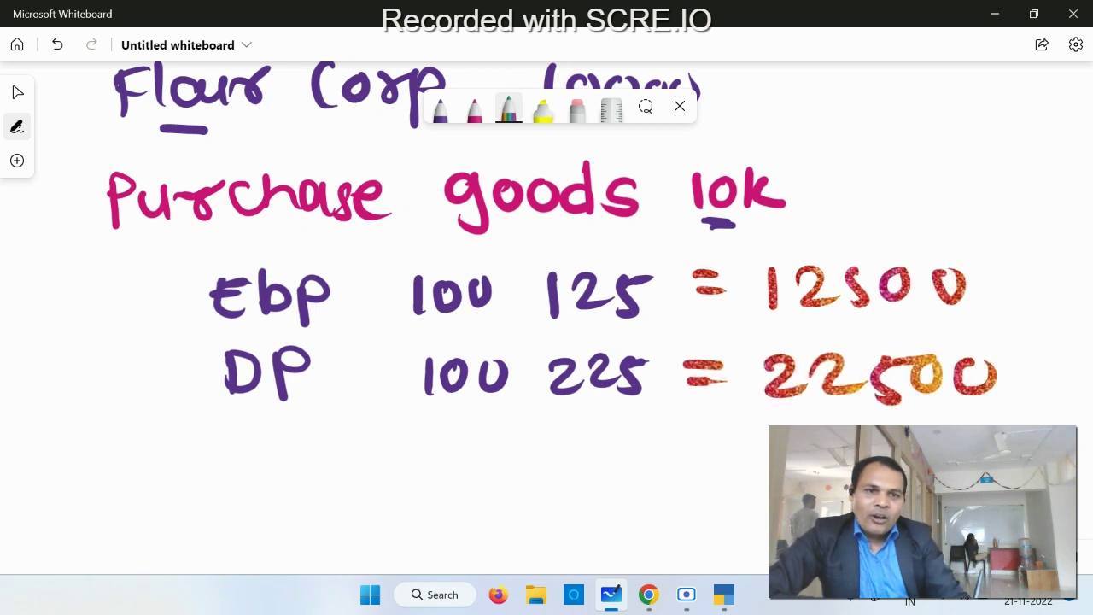
{"action": "left_click_drag", "start_coordinate": [710, 425], "coordinate": [1084, 442]}
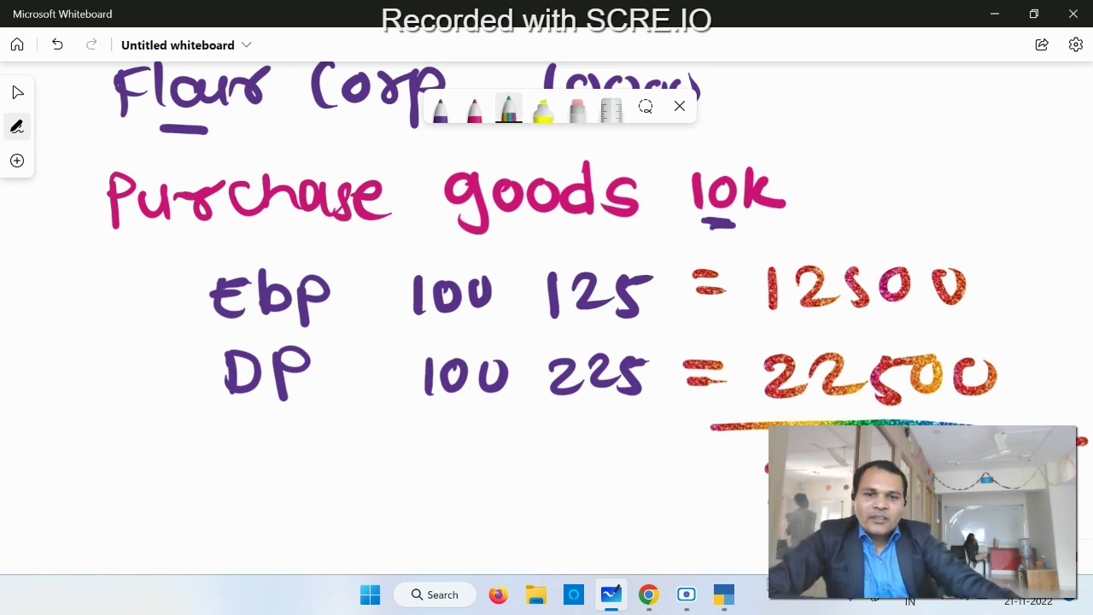
Switch to Chrome to check the total amount in the 02-07-2019 purchase entry, and view the purchase voucher in TallyPrime.
{"action": "mouse_move", "coordinate": [658, 599]}
{"action": "left_click", "coordinate": [478, 525]}
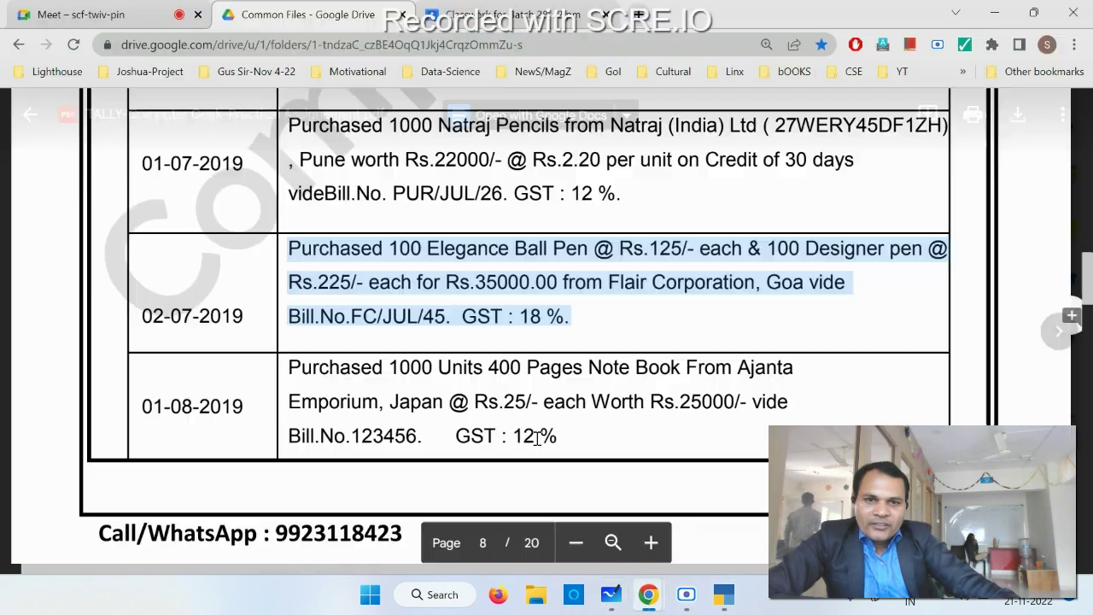
{"action": "double_click", "coordinate": [486, 289]}
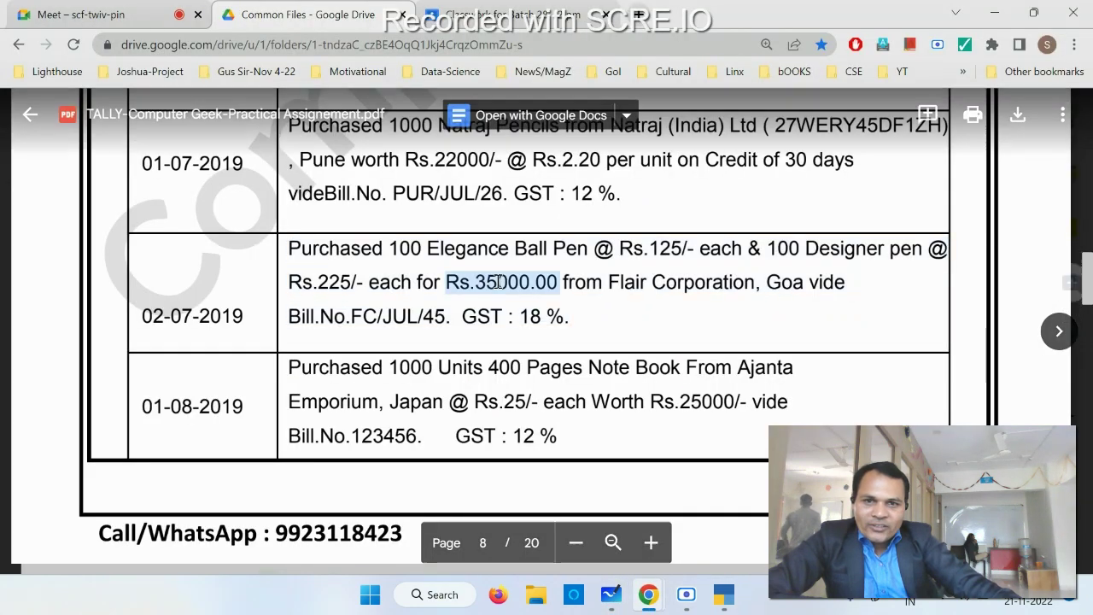
{"action": "left_click", "coordinate": [723, 595]}
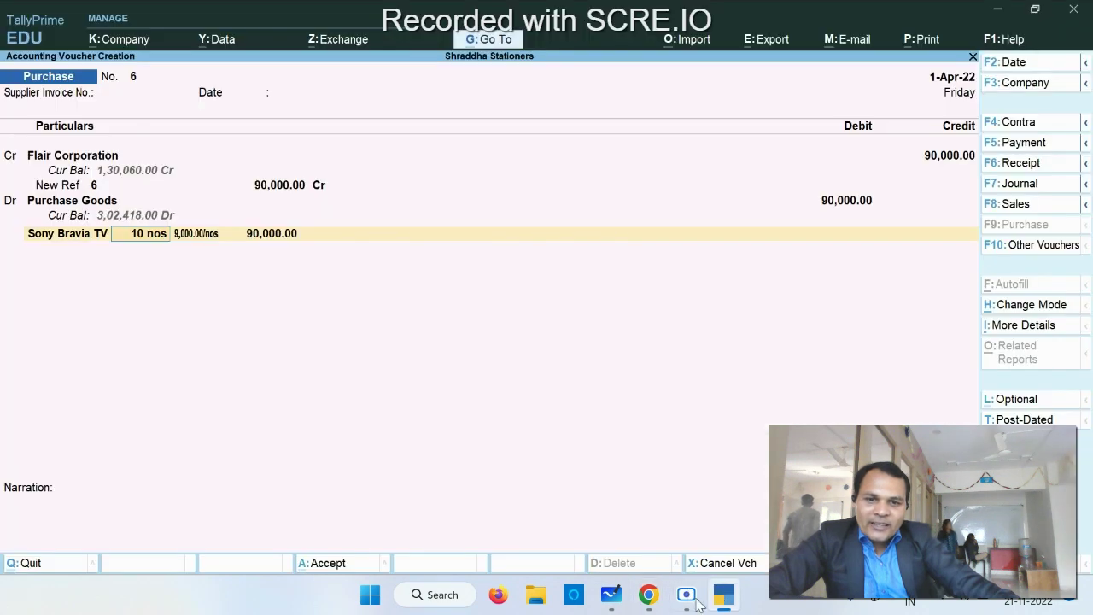
Return to Microsoft Whiteboard and handwrite "35 k" in rainbow ink beside the Flair Corp amount.
{"action": "left_click", "coordinate": [612, 595]}
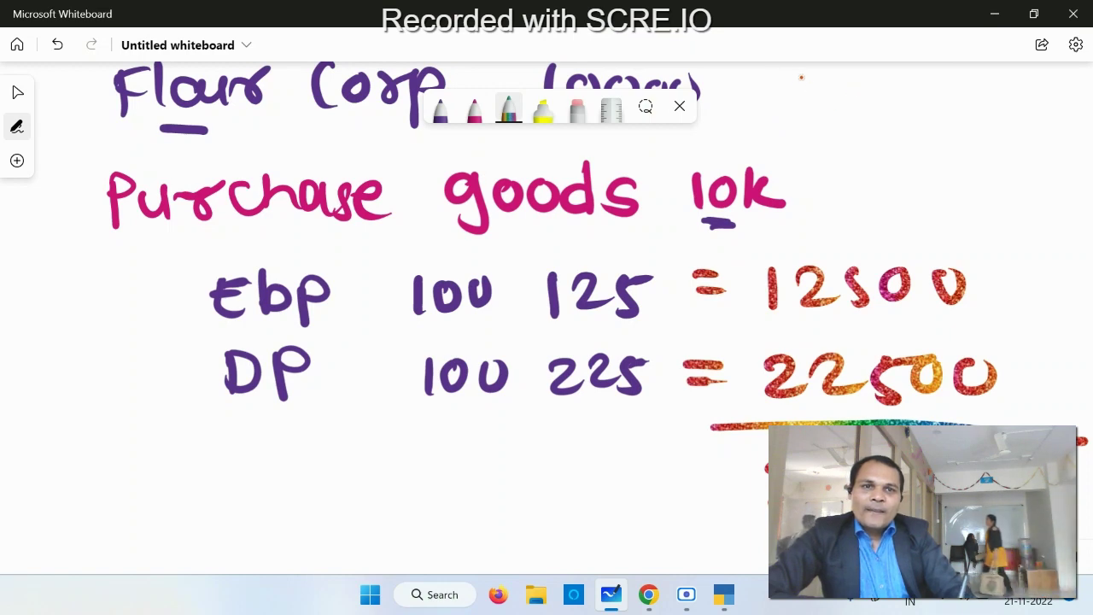
{"action": "mouse_move", "coordinate": [801, 76]}
{"action": "left_mouse_down"}
{"action": "mouse_move", "coordinate": [811, 106]}
{"action": "mouse_move", "coordinate": [838, 109]}
{"action": "mouse_move", "coordinate": [861, 76]}
{"action": "left_mouse_up"}
{"action": "left_click_drag", "start_coordinate": [888, 68], "coordinate": [889, 108]}
{"action": "left_click_drag", "start_coordinate": [921, 73], "coordinate": [925, 108]}
Scribble out the 10 in the Purchase goods amount and handwrite "35 k" beside it.
{"action": "left_click_drag", "start_coordinate": [723, 191], "coordinate": [745, 194]}
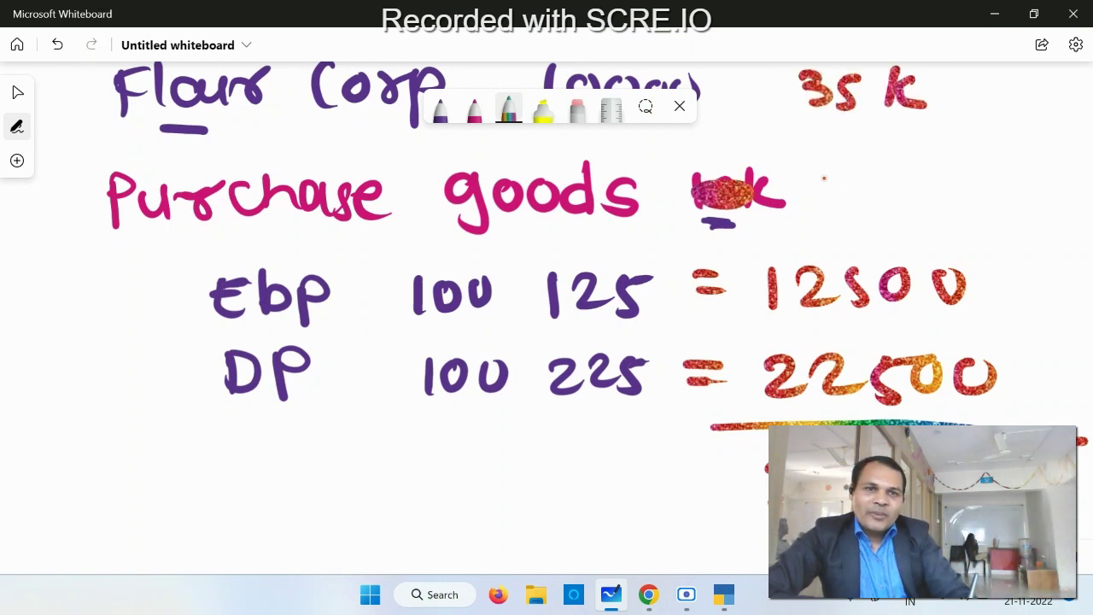
{"action": "mouse_move", "coordinate": [818, 176]}
{"action": "left_mouse_down"}
{"action": "mouse_move", "coordinate": [840, 188]}
{"action": "mouse_move", "coordinate": [820, 206]}
{"action": "left_mouse_up"}
{"action": "left_click_drag", "start_coordinate": [864, 171], "coordinate": [862, 207]}
{"action": "mouse_move", "coordinate": [864, 173]}
{"action": "left_mouse_down"}
{"action": "mouse_move", "coordinate": [890, 167]}
{"action": "mouse_move", "coordinate": [924, 207]}
{"action": "left_mouse_up"}
{"action": "mouse_move", "coordinate": [958, 169]}
{"action": "left_mouse_down"}
{"action": "mouse_move", "coordinate": [935, 187]}
{"action": "mouse_move", "coordinate": [971, 202]}
{"action": "left_mouse_up"}
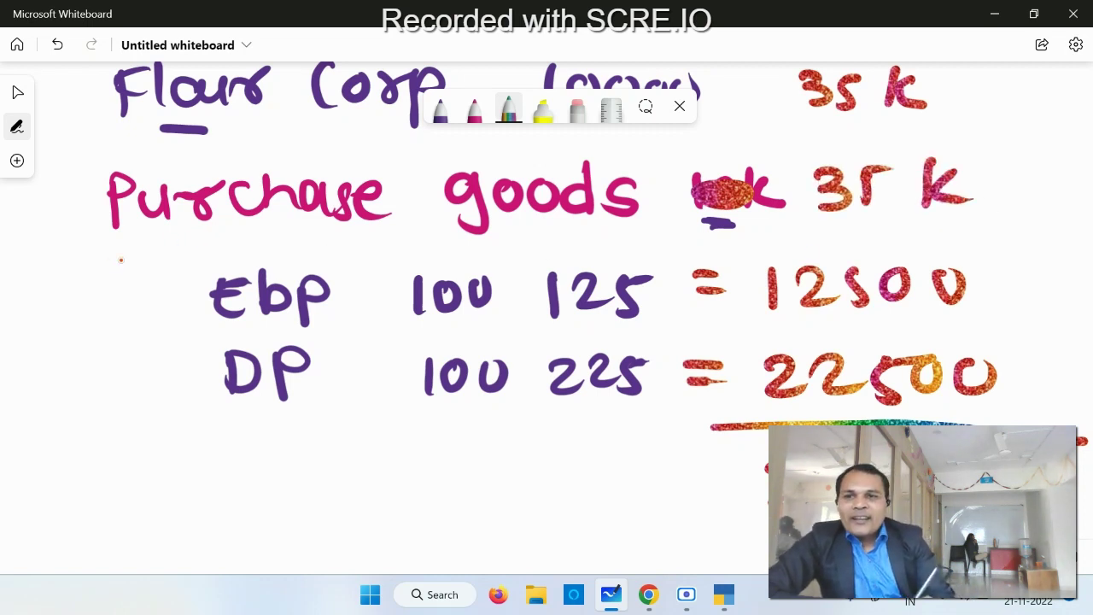
Draw an arrow pointing to the Purchase goods line and pointer marks leading to the Ebp and DP item lines.
{"action": "mouse_move", "coordinate": [31, 230]}
{"action": "left_mouse_down"}
{"action": "mouse_move", "coordinate": [76, 220]}
{"action": "mouse_move", "coordinate": [55, 260]}
{"action": "left_mouse_up"}
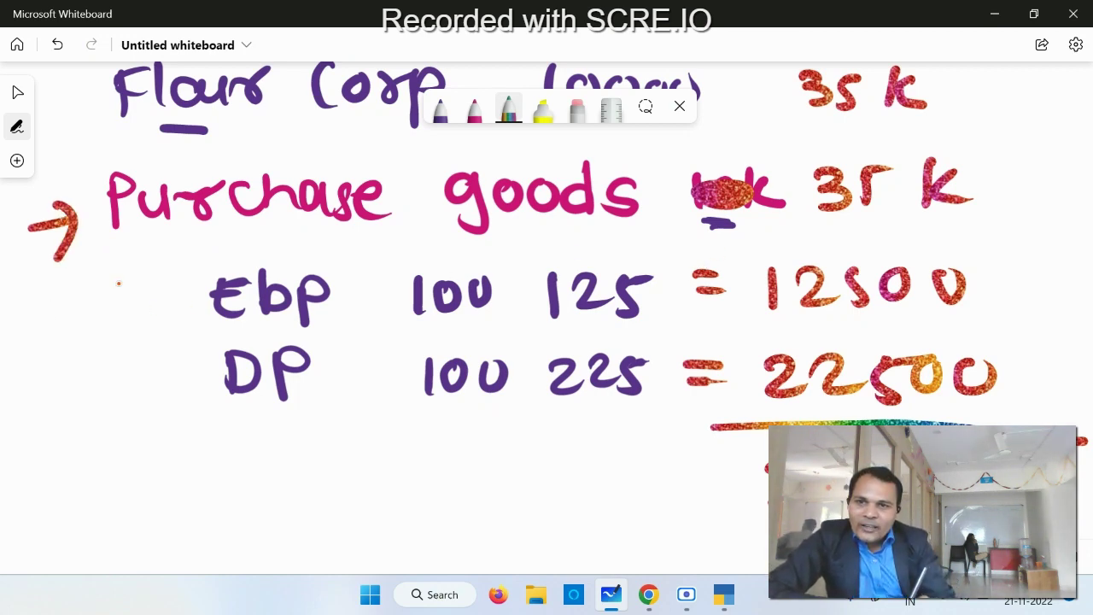
{"action": "left_click_drag", "start_coordinate": [116, 284], "coordinate": [176, 301]}
{"action": "mouse_move", "coordinate": [102, 338]}
{"action": "left_mouse_down"}
{"action": "mouse_move", "coordinate": [106, 367]}
{"action": "mouse_move", "coordinate": [170, 376]}
{"action": "left_mouse_up"}
{"action": "left_click_drag", "start_coordinate": [144, 352], "coordinate": [141, 402]}
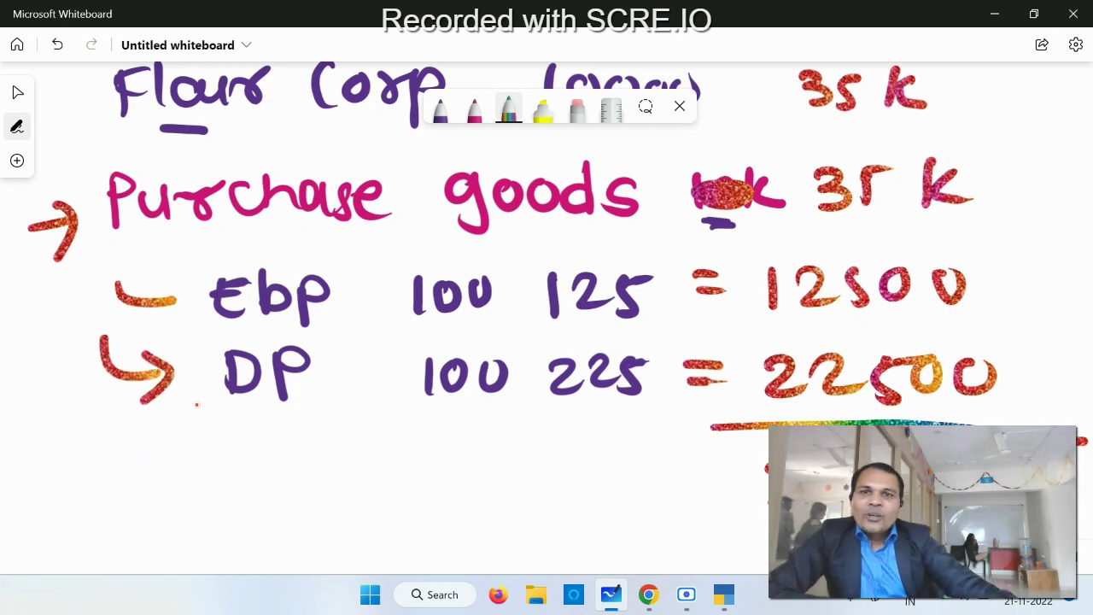
Handwrite "Inventory management" in pink below the item lines and their total.
{"action": "scroll", "coordinate": [218, 433], "scroll_direction": "down", "scroll_amount": 3}
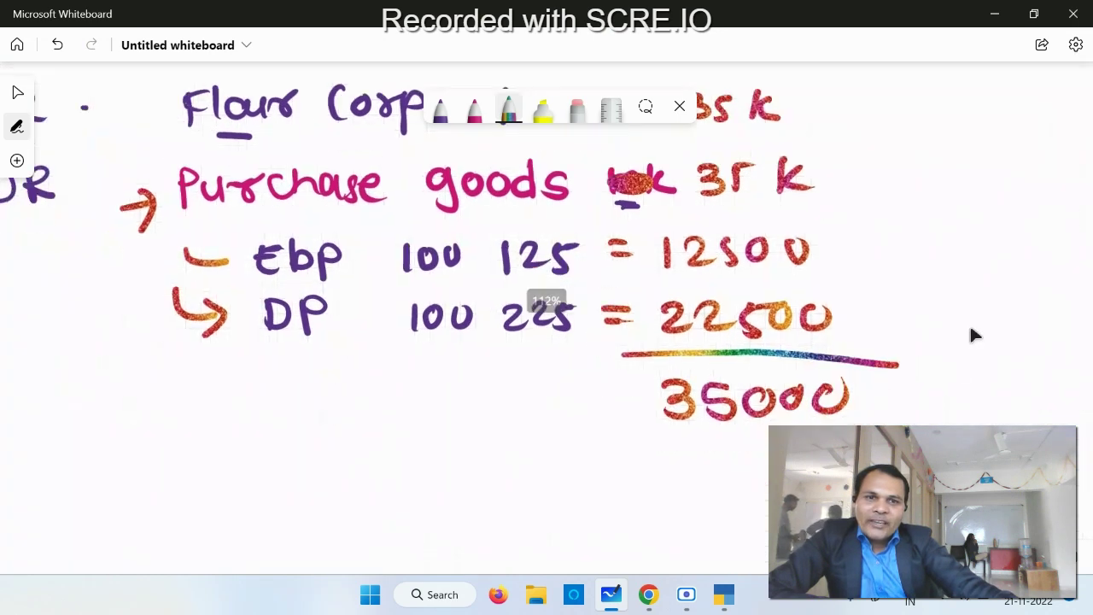
{"action": "scroll", "coordinate": [973, 325], "scroll_direction": "down", "scroll_amount": 3}
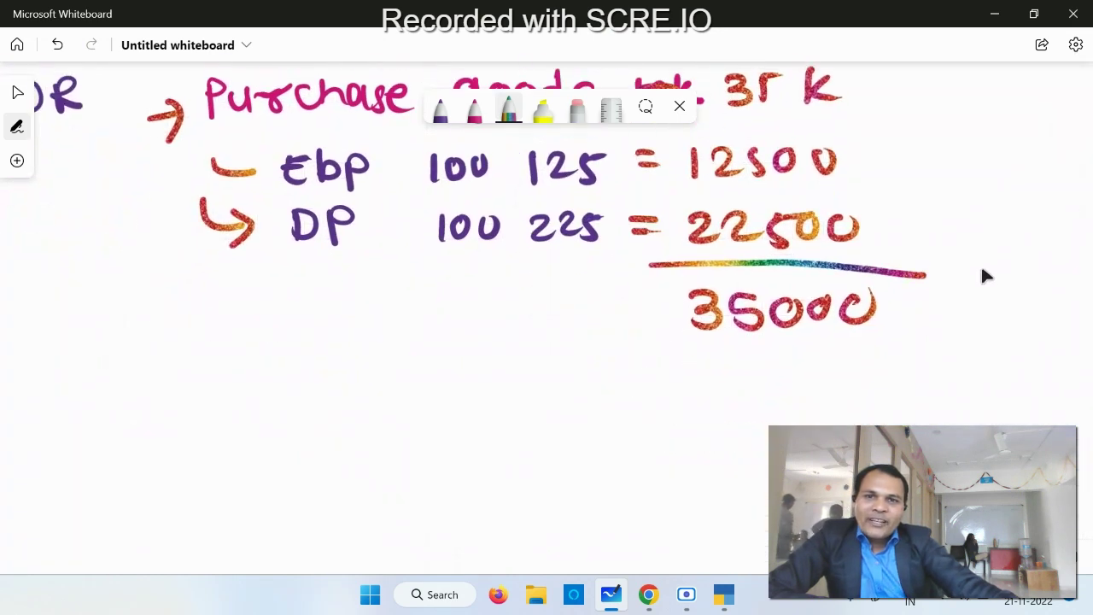
{"action": "left_click", "coordinate": [475, 113]}
{"action": "mouse_move", "coordinate": [224, 380]}
{"action": "left_mouse_down"}
{"action": "mouse_move", "coordinate": [220, 432]}
{"action": "mouse_move", "coordinate": [248, 378]}
{"action": "left_mouse_up"}
{"action": "mouse_move", "coordinate": [191, 419]}
{"action": "left_mouse_down"}
{"action": "mouse_move", "coordinate": [295, 420]}
{"action": "mouse_move", "coordinate": [332, 398]}
{"action": "mouse_move", "coordinate": [389, 402]}
{"action": "mouse_move", "coordinate": [439, 384]}
{"action": "mouse_move", "coordinate": [466, 392]}
{"action": "mouse_move", "coordinate": [483, 427]}
{"action": "left_mouse_up"}
{"action": "mouse_move", "coordinate": [559, 383]}
{"action": "left_mouse_down"}
{"action": "mouse_move", "coordinate": [603, 394]}
{"action": "mouse_move", "coordinate": [698, 376]}
{"action": "mouse_move", "coordinate": [715, 398]}
{"action": "mouse_move", "coordinate": [807, 373]}
{"action": "mouse_move", "coordinate": [826, 394]}
{"action": "left_mouse_up"}
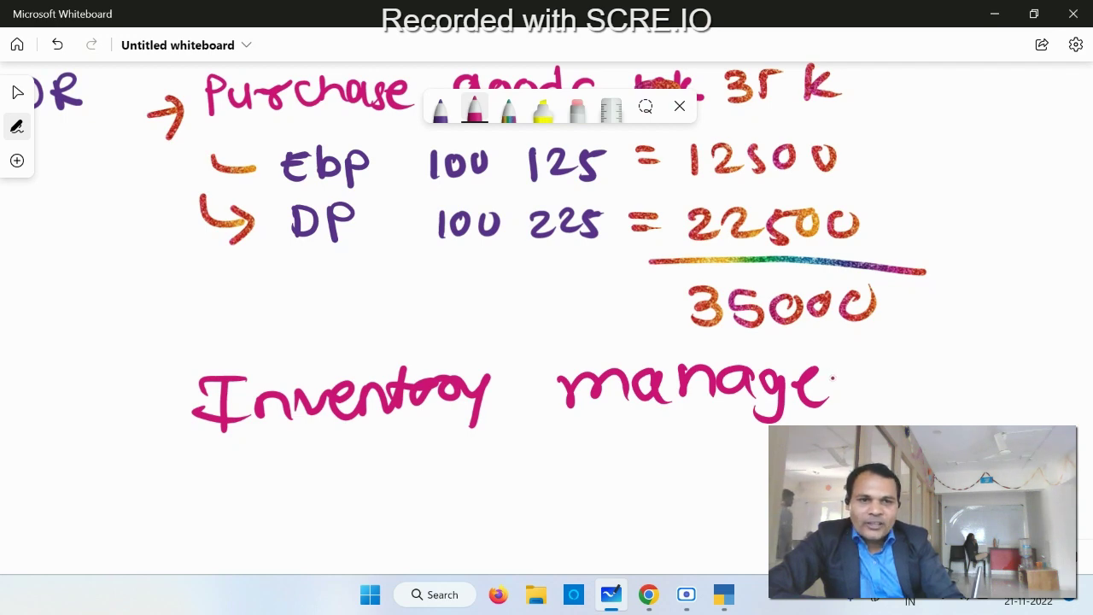
{"action": "mouse_move", "coordinate": [833, 378]}
{"action": "left_mouse_down"}
{"action": "mouse_move", "coordinate": [965, 386]}
{"action": "mouse_move", "coordinate": [979, 370]}
{"action": "left_mouse_up"}
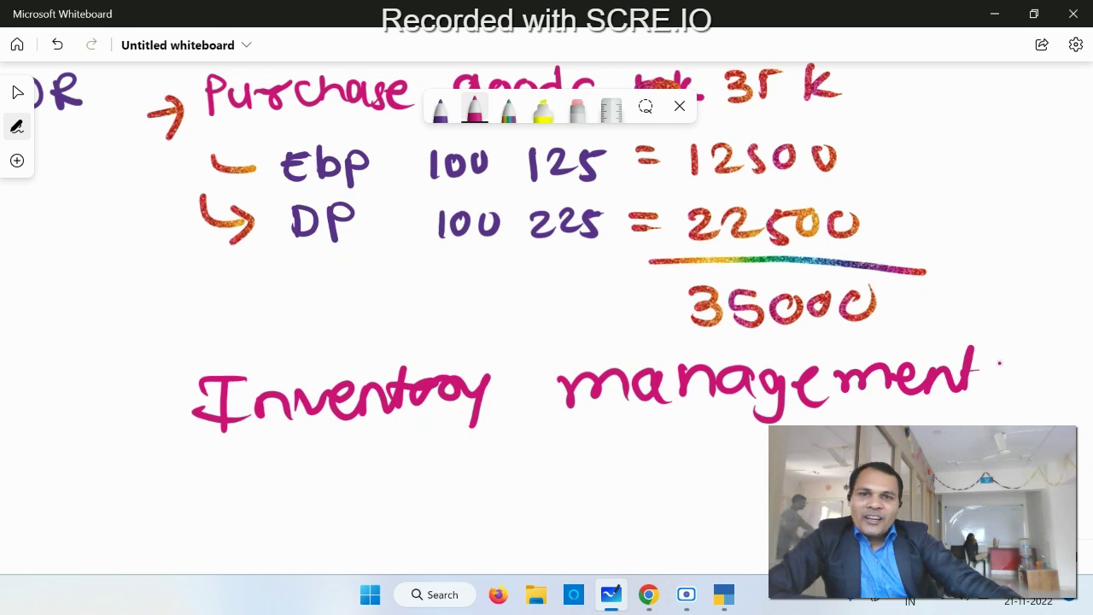
Underline both words of "Flair Corp" on the credit line with the pink pen.
{"action": "scroll", "coordinate": [927, 162], "scroll_direction": "up", "scroll_amount": 4}
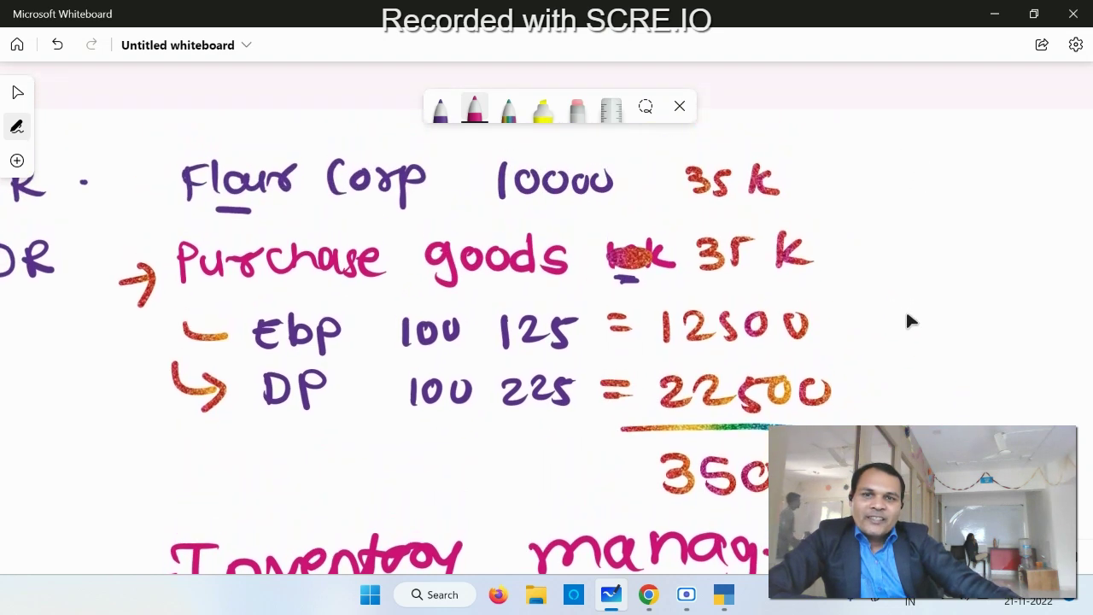
{"action": "scroll", "coordinate": [908, 318], "scroll_direction": "up", "scroll_amount": 1}
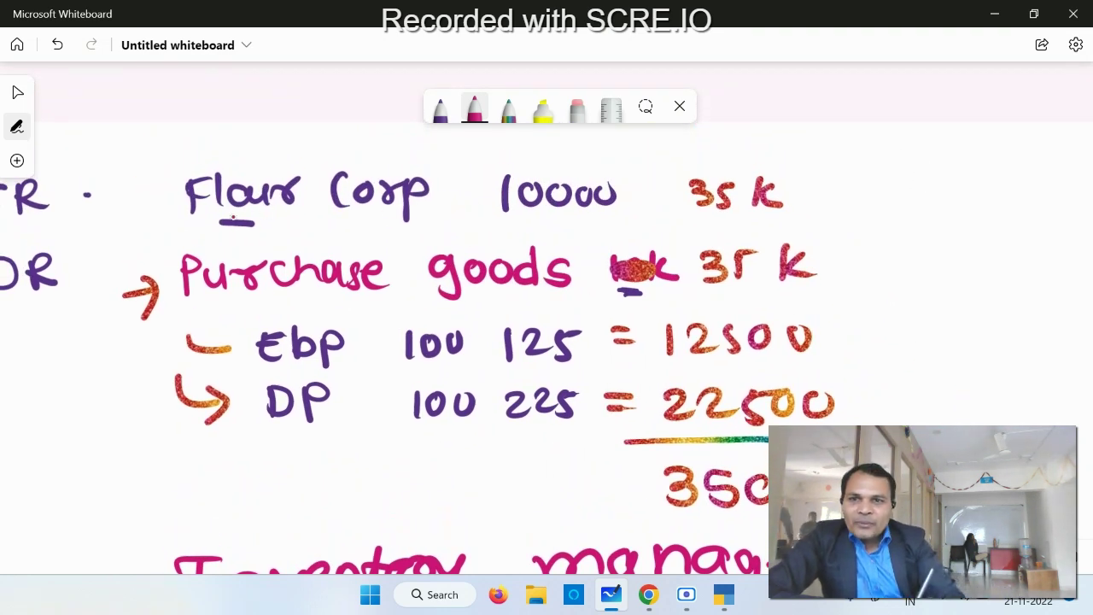
{"action": "left_click_drag", "start_coordinate": [218, 227], "coordinate": [211, 223]}
{"action": "left_click_drag", "start_coordinate": [326, 227], "coordinate": [397, 227]}
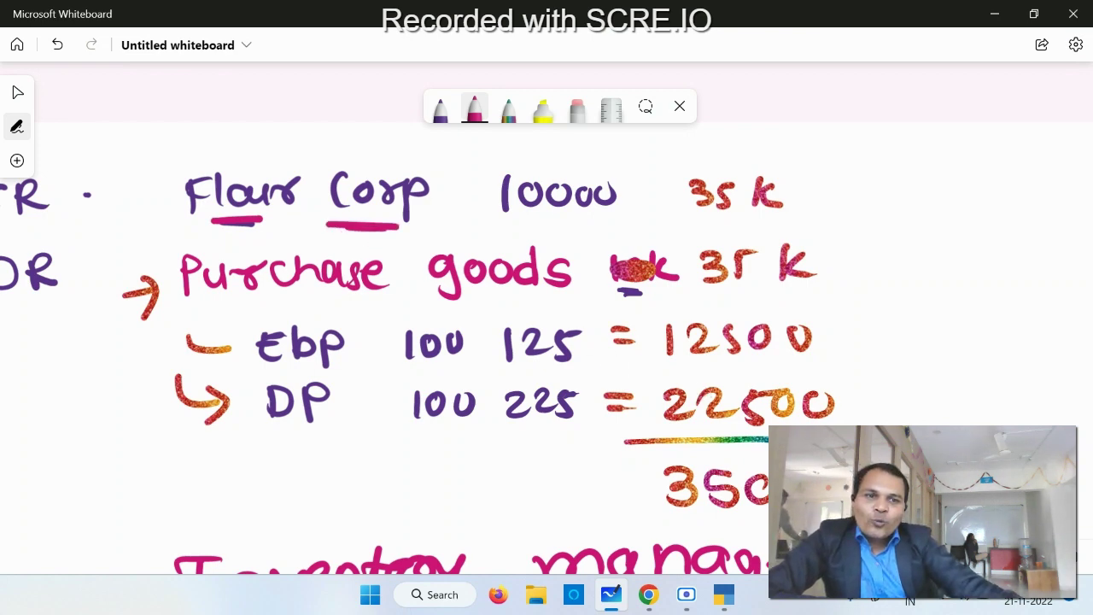
Draw a large pink box in the empty area to the right of the calculations.
{"action": "scroll", "coordinate": [793, 414], "scroll_direction": "right", "scroll_amount": 3}
{"action": "scroll", "coordinate": [441, 419], "scroll_direction": "right", "scroll_amount": 10}
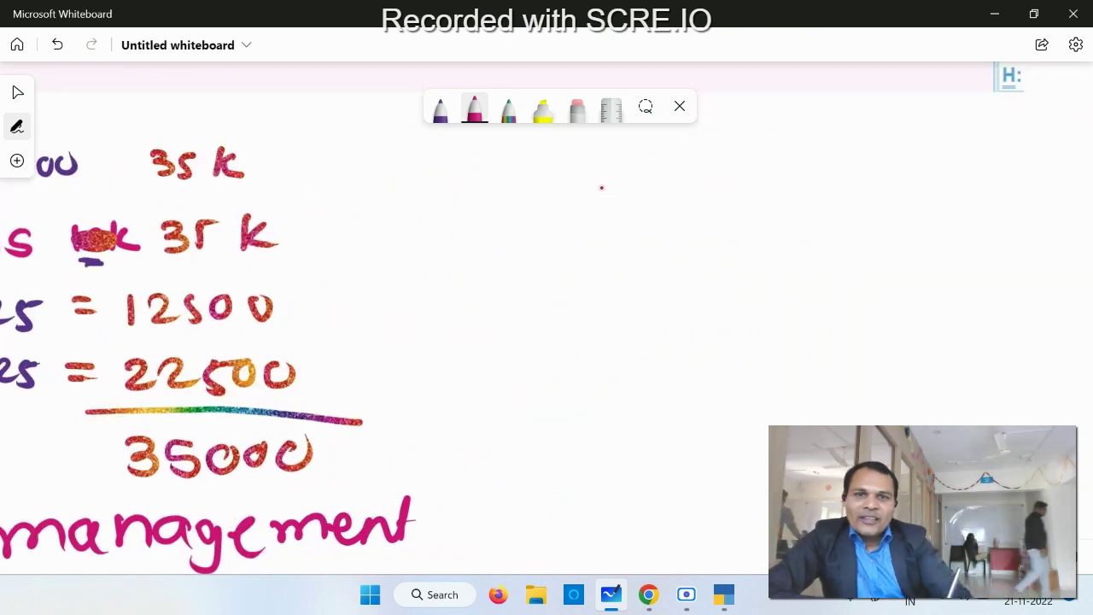
{"action": "left_click_drag", "start_coordinate": [602, 185], "coordinate": [553, 397]}
{"action": "mouse_move", "coordinate": [590, 192]}
{"action": "left_mouse_down"}
{"action": "mouse_move", "coordinate": [635, 190]}
{"action": "mouse_move", "coordinate": [903, 415]}
{"action": "mouse_move", "coordinate": [893, 427]}
{"action": "left_mouse_up"}
{"action": "left_click_drag", "start_coordinate": [545, 494], "coordinate": [892, 484]}
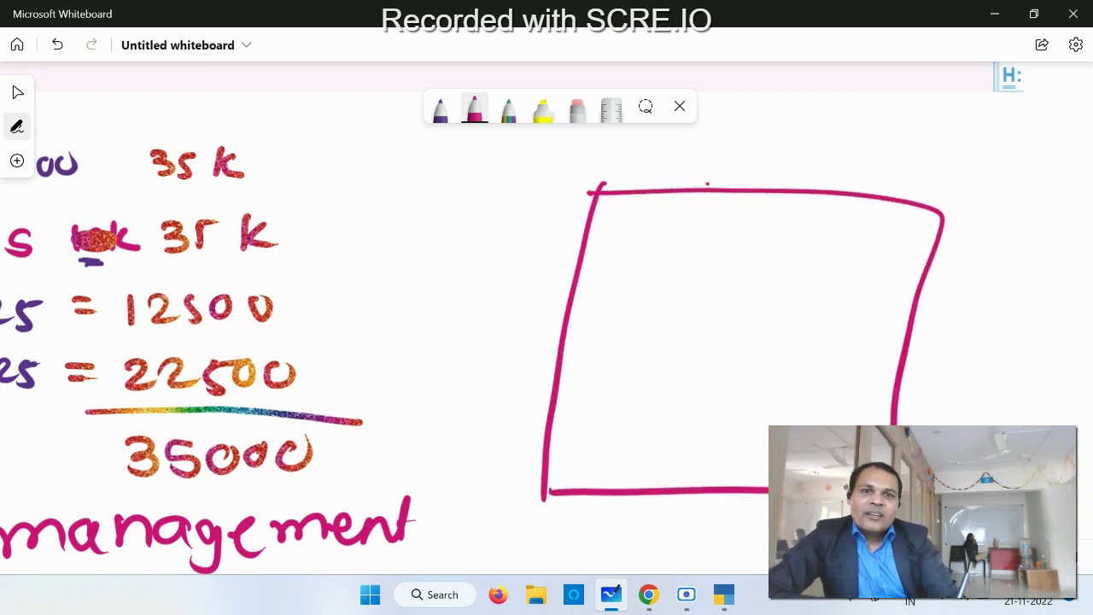
Title the box "Tax Invoice" and handwrite an underlined "Sales" to its left.
{"action": "mouse_move", "coordinate": [687, 156]}
{"action": "left_mouse_down"}
{"action": "mouse_move", "coordinate": [728, 182]}
{"action": "mouse_move", "coordinate": [893, 172]}
{"action": "mouse_move", "coordinate": [989, 199]}
{"action": "left_mouse_up"}
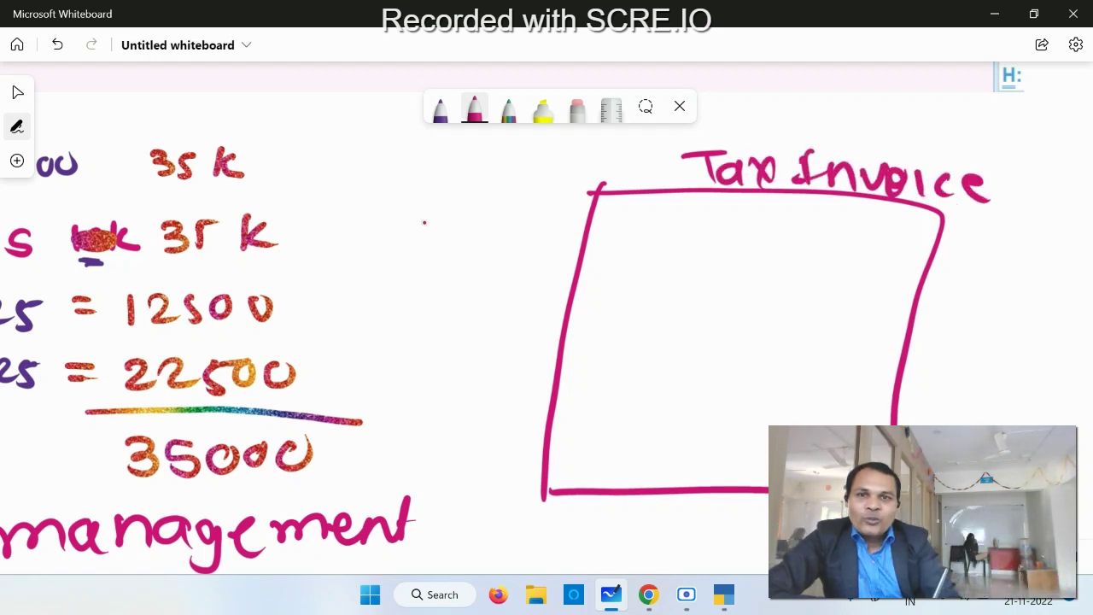
{"action": "mouse_move", "coordinate": [436, 191]}
{"action": "left_mouse_down"}
{"action": "mouse_move", "coordinate": [411, 211]}
{"action": "mouse_move", "coordinate": [554, 205]}
{"action": "left_mouse_up"}
{"action": "left_click_drag", "start_coordinate": [540, 220], "coordinate": [411, 253]}
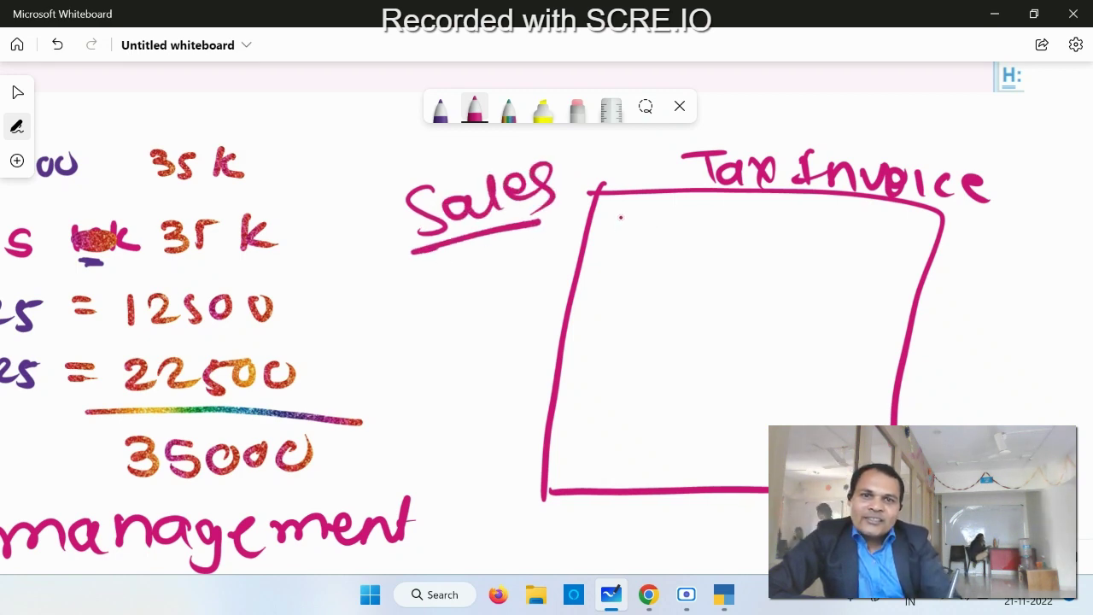
Handwrite "Flair" and "shr" inside the invoice box and draw a divider line beneath them.
{"action": "left_click_drag", "start_coordinate": [623, 217], "coordinate": [712, 237]}
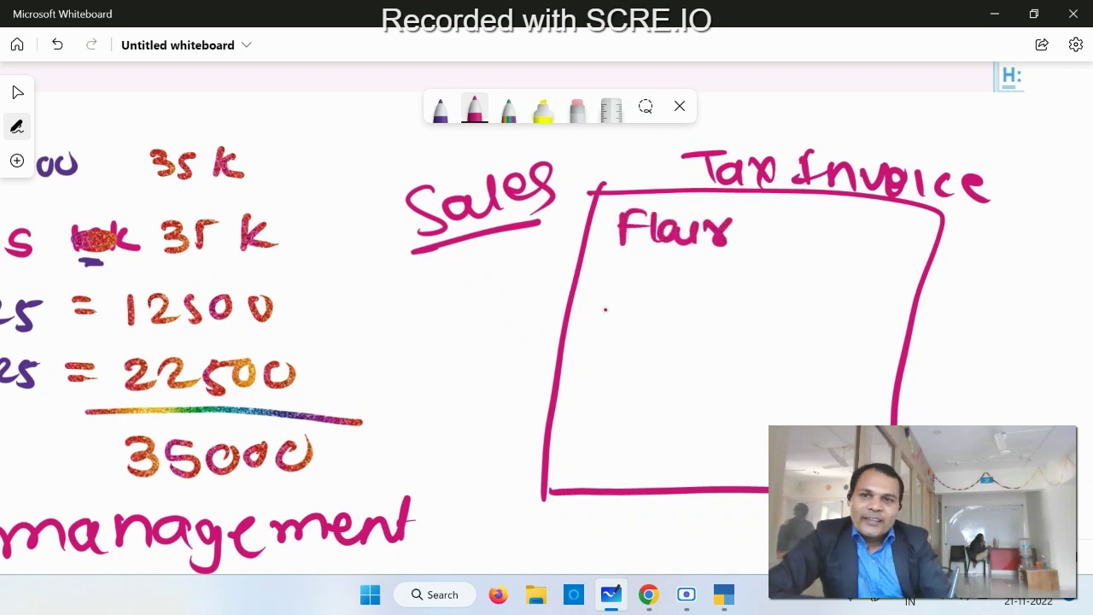
{"action": "mouse_move", "coordinate": [621, 305]}
{"action": "left_mouse_down"}
{"action": "mouse_move", "coordinate": [638, 291]}
{"action": "mouse_move", "coordinate": [698, 288]}
{"action": "left_mouse_up"}
{"action": "left_click_drag", "start_coordinate": [597, 346], "coordinate": [861, 367]}
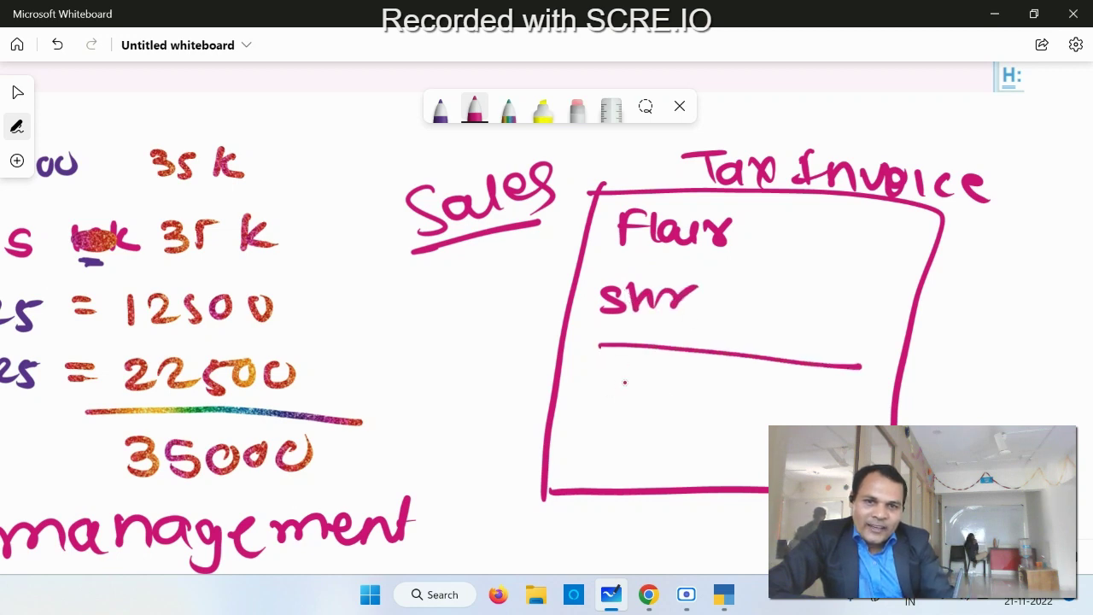
Sketch placeholder dashes for the item rows and amounts under the divider and add a boxed "35000/-" total at the invoice's foot.
{"action": "mouse_move", "coordinate": [617, 376]}
{"action": "left_mouse_down"}
{"action": "mouse_move", "coordinate": [663, 376]}
{"action": "mouse_move", "coordinate": [662, 395]}
{"action": "left_mouse_up"}
{"action": "mouse_move", "coordinate": [604, 415]}
{"action": "left_mouse_down"}
{"action": "mouse_move", "coordinate": [655, 414]}
{"action": "mouse_move", "coordinate": [653, 435]}
{"action": "left_mouse_up"}
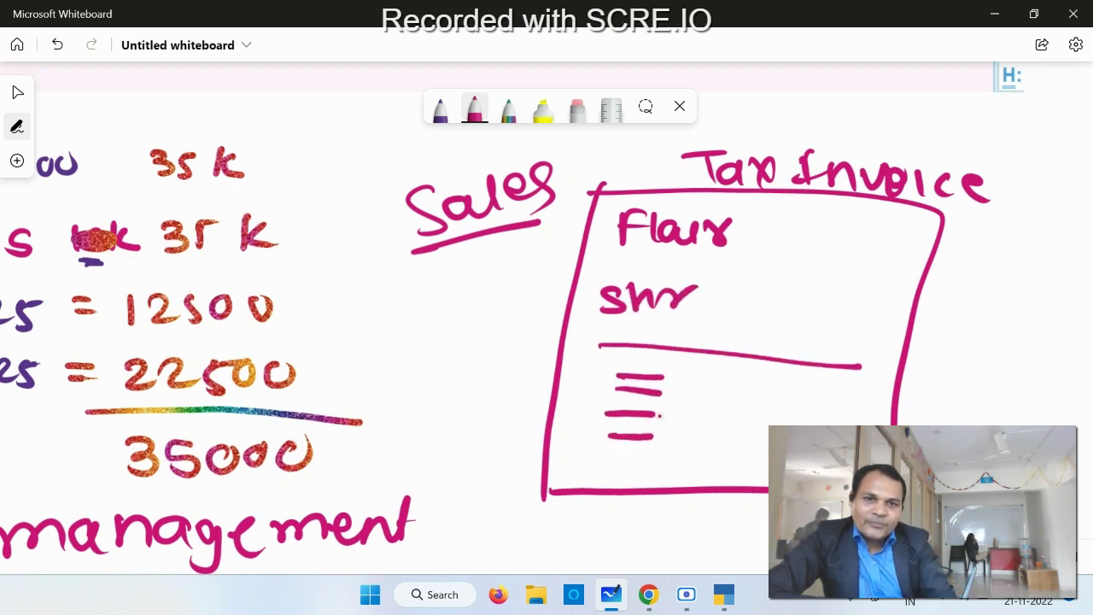
{"action": "left_click_drag", "start_coordinate": [580, 373], "coordinate": [623, 372]}
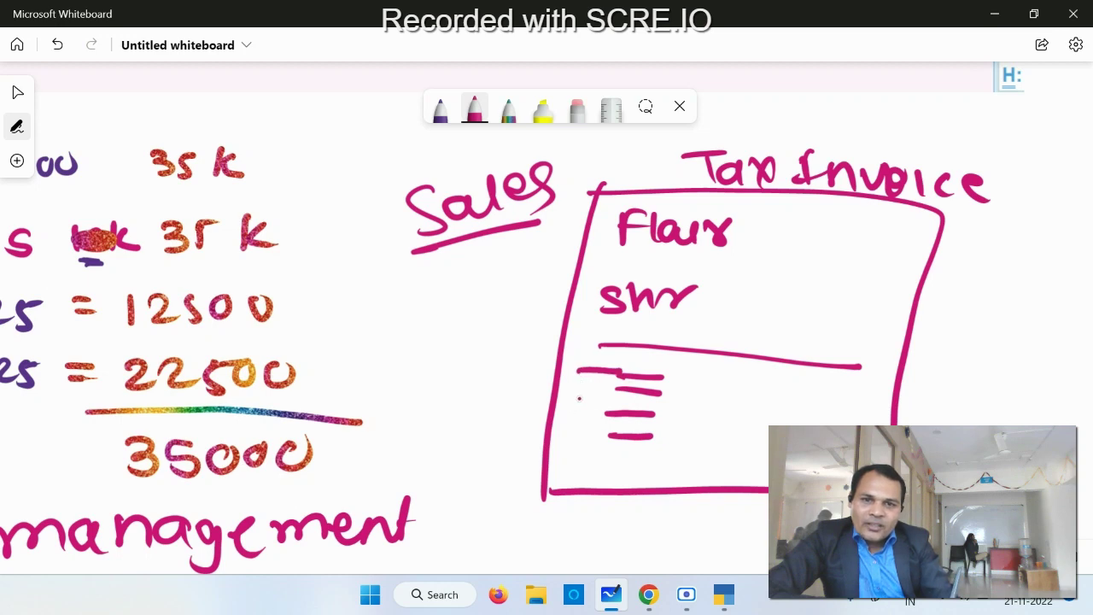
{"action": "left_click_drag", "start_coordinate": [572, 398], "coordinate": [608, 401]}
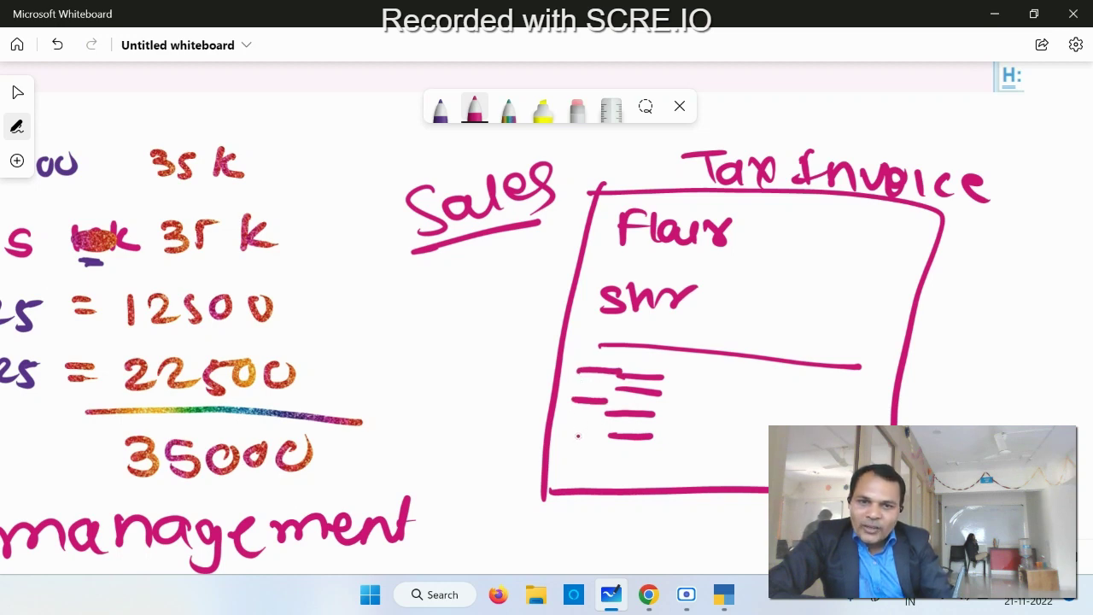
{"action": "left_click_drag", "start_coordinate": [572, 435], "coordinate": [608, 435]}
{"action": "mouse_move", "coordinate": [694, 382]}
{"action": "left_mouse_down"}
{"action": "mouse_move", "coordinate": [858, 396]}
{"action": "mouse_move", "coordinate": [863, 411]}
{"action": "left_mouse_up"}
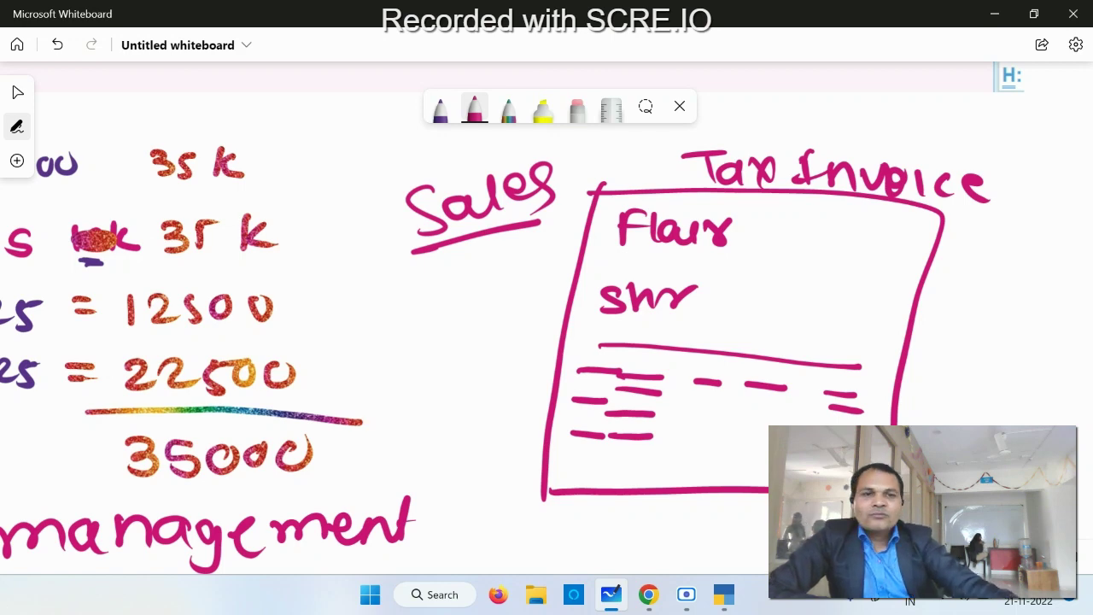
Draw two pink arrows on the invoice's right side pointing at the Tax Invoice box.
{"action": "scroll", "coordinate": [947, 366], "scroll_direction": "down", "scroll_amount": 2}
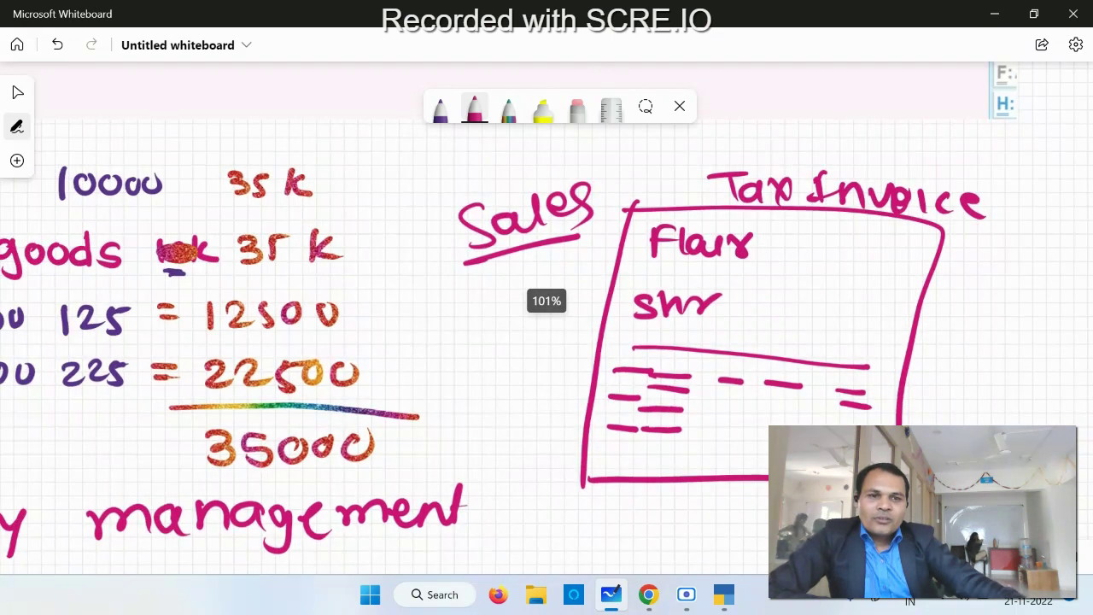
{"action": "scroll", "coordinate": [968, 376], "scroll_direction": "down", "scroll_amount": 2}
{"action": "scroll", "coordinate": [968, 376], "scroll_direction": "right", "scroll_amount": 2}
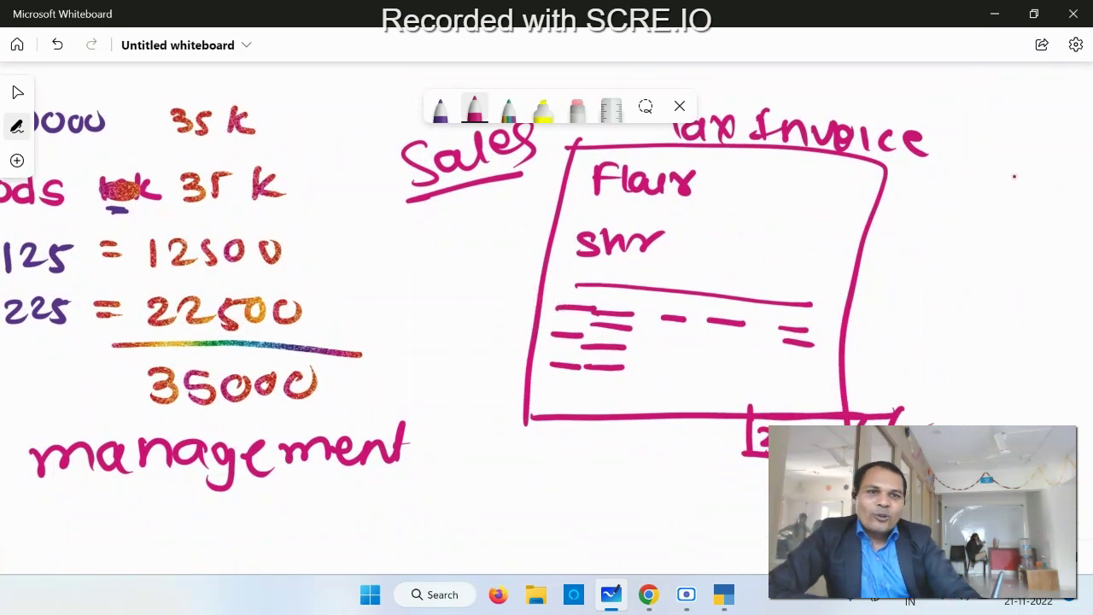
{"action": "mouse_move", "coordinate": [1010, 153]}
{"action": "left_mouse_down"}
{"action": "mouse_move", "coordinate": [967, 160]}
{"action": "mouse_move", "coordinate": [960, 183]}
{"action": "left_mouse_up"}
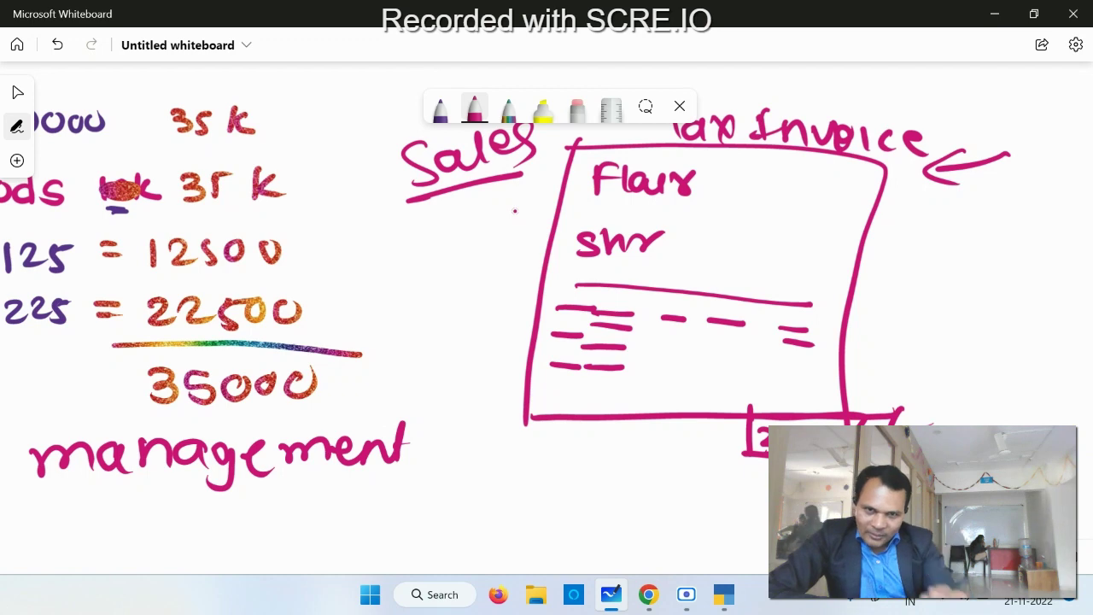
{"action": "scroll", "coordinate": [938, 342], "scroll_direction": "right", "scroll_amount": 5}
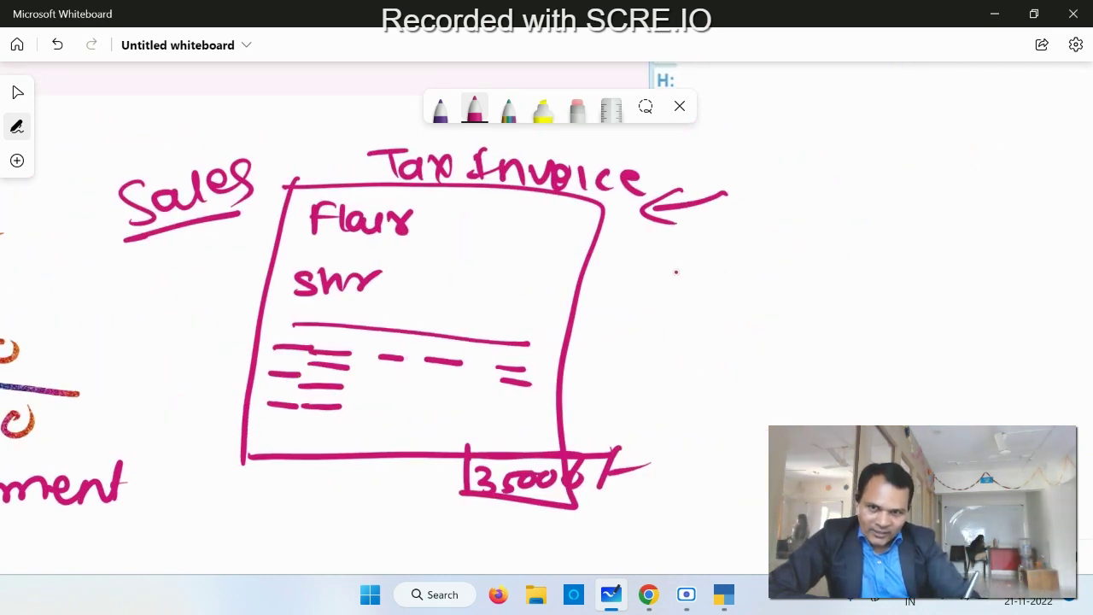
{"action": "mouse_move", "coordinate": [675, 271]}
{"action": "left_mouse_down"}
{"action": "mouse_move", "coordinate": [720, 268]}
{"action": "mouse_move", "coordinate": [702, 297]}
{"action": "left_mouse_up"}
Handwrite "Purchase voucher" to the right of the arrows and circle the word "Purchase".
{"action": "mouse_move", "coordinate": [839, 208]}
{"action": "left_mouse_down"}
{"action": "mouse_move", "coordinate": [848, 261]}
{"action": "mouse_move", "coordinate": [859, 198]}
{"action": "mouse_move", "coordinate": [1067, 211]}
{"action": "left_mouse_up"}
{"action": "mouse_move", "coordinate": [1071, 166]}
{"action": "left_mouse_down"}
{"action": "mouse_move", "coordinate": [1051, 273]}
{"action": "mouse_move", "coordinate": [982, 129]}
{"action": "left_mouse_up"}
{"action": "mouse_move", "coordinate": [784, 312]}
{"action": "left_mouse_down"}
{"action": "mouse_move", "coordinate": [845, 308]}
{"action": "mouse_move", "coordinate": [892, 323]}
{"action": "mouse_move", "coordinate": [907, 347]}
{"action": "mouse_move", "coordinate": [968, 347]}
{"action": "mouse_move", "coordinate": [1045, 293]}
{"action": "left_mouse_up"}
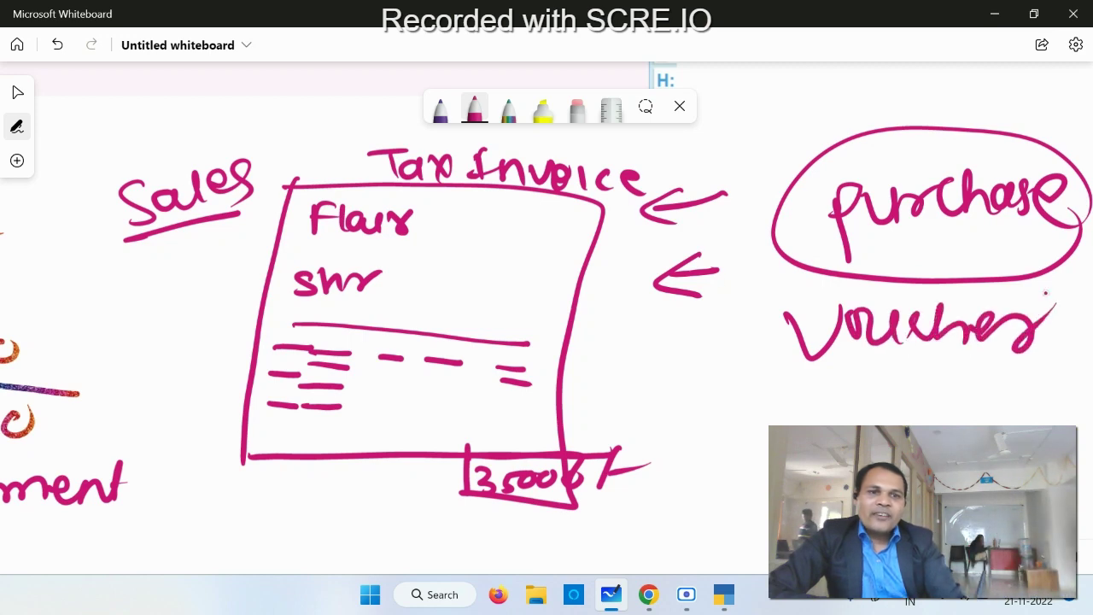
Draw a diagonal line across the invoice's right side and handwrite "Cr" and further short notes below "voucher".
{"action": "left_click_drag", "start_coordinate": [472, 224], "coordinate": [629, 362]}
{"action": "mouse_move", "coordinate": [753, 391]}
{"action": "left_mouse_down"}
{"action": "mouse_move", "coordinate": [755, 434]}
{"action": "mouse_move", "coordinate": [821, 391]}
{"action": "left_mouse_up"}
{"action": "left_click_drag", "start_coordinate": [759, 470], "coordinate": [758, 512]}
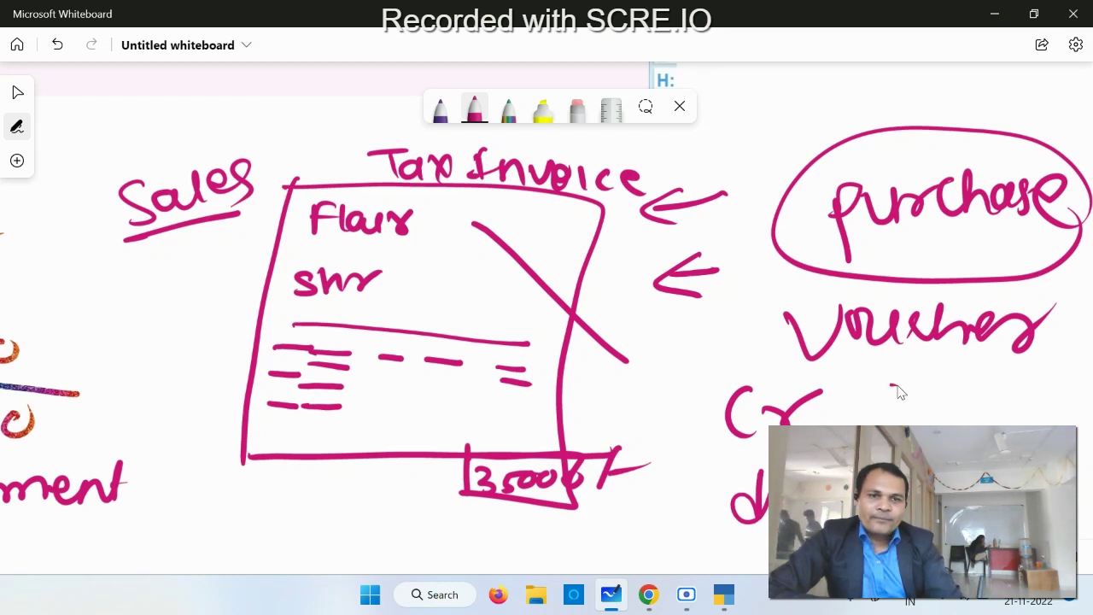
{"action": "mouse_move", "coordinate": [905, 365]}
{"action": "left_mouse_down"}
{"action": "mouse_move", "coordinate": [892, 419]}
{"action": "mouse_move", "coordinate": [920, 388]}
{"action": "left_mouse_up"}
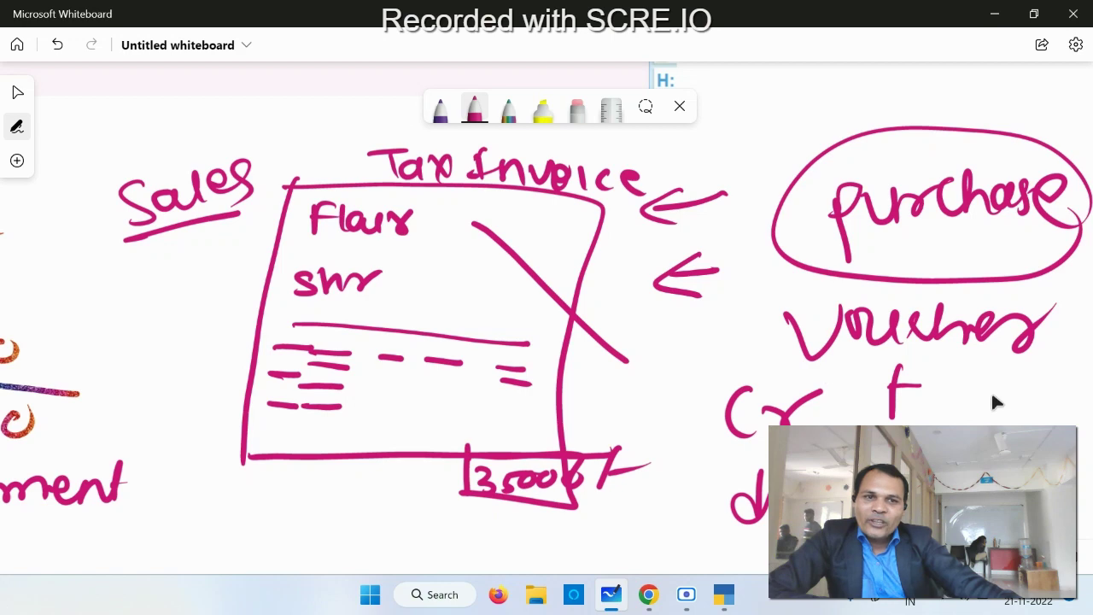
Draw a large empty invoice box in the blank area to the right of the Purchase voucher notes.
{"action": "left_click_drag", "start_coordinate": [993, 402], "coordinate": [7, 375]}
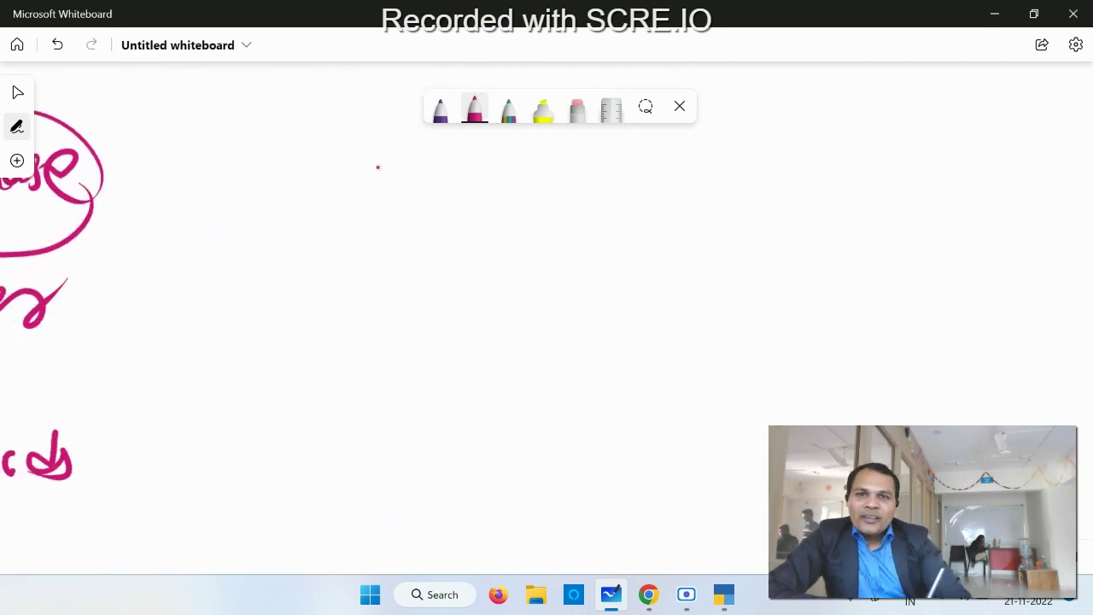
{"action": "left_click_drag", "start_coordinate": [364, 135], "coordinate": [360, 516]}
{"action": "mouse_move", "coordinate": [365, 140]}
{"action": "left_mouse_down"}
{"action": "mouse_move", "coordinate": [731, 223]}
{"action": "mouse_move", "coordinate": [700, 546]}
{"action": "left_mouse_up"}
{"action": "left_click_drag", "start_coordinate": [362, 495], "coordinate": [730, 476]}
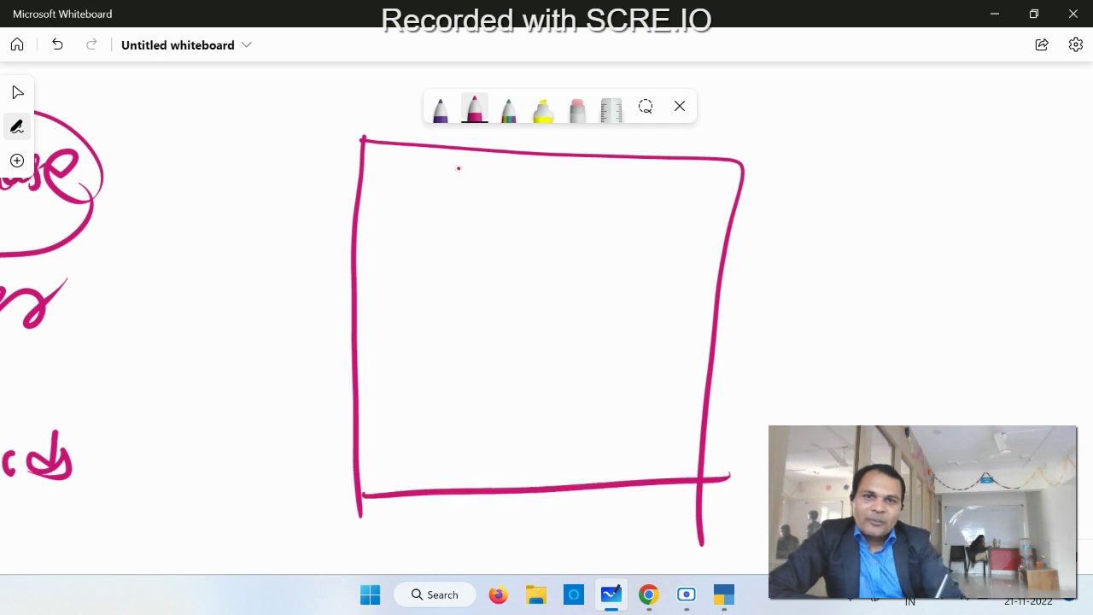
Handwrite "Bill No = 123" along the top inside the new invoice box.
{"action": "mouse_move", "coordinate": [457, 168]}
{"action": "left_mouse_down"}
{"action": "mouse_move", "coordinate": [495, 205]}
{"action": "mouse_move", "coordinate": [517, 206]}
{"action": "left_mouse_up"}
{"action": "mouse_move", "coordinate": [529, 175]}
{"action": "left_mouse_down"}
{"action": "mouse_move", "coordinate": [533, 210]}
{"action": "mouse_move", "coordinate": [602, 175]}
{"action": "mouse_move", "coordinate": [639, 191]}
{"action": "left_mouse_up"}
{"action": "mouse_move", "coordinate": [623, 201]}
{"action": "left_mouse_down"}
{"action": "mouse_move", "coordinate": [663, 215]}
{"action": "mouse_move", "coordinate": [699, 209]}
{"action": "left_mouse_up"}
{"action": "mouse_move", "coordinate": [702, 198]}
{"action": "left_mouse_down"}
{"action": "mouse_move", "coordinate": [719, 184]}
{"action": "mouse_move", "coordinate": [694, 211]}
{"action": "left_mouse_up"}
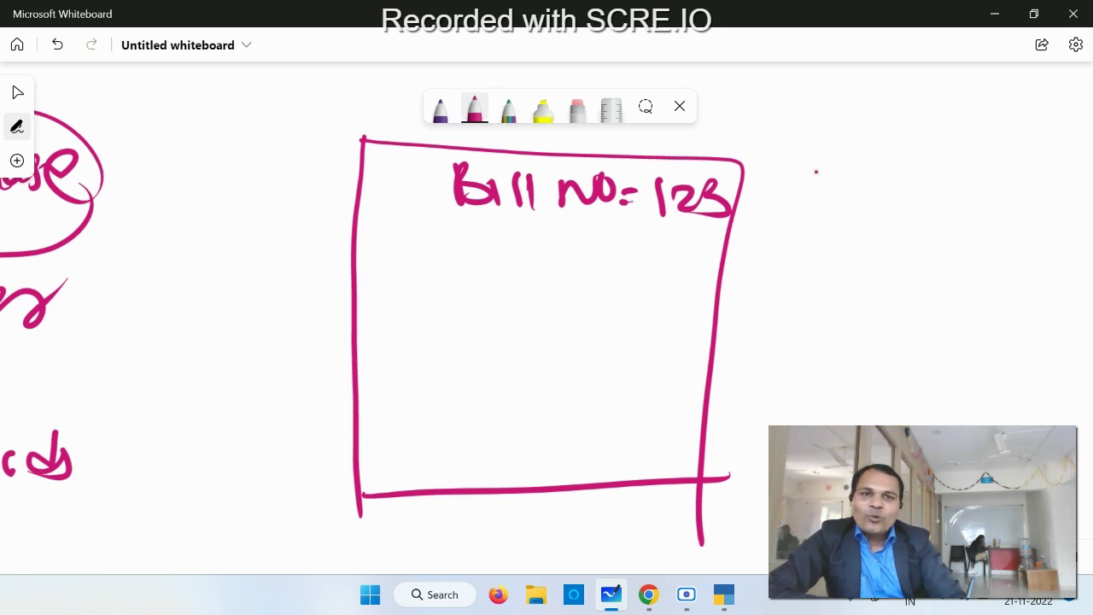
Handwrite the next bill numbers "124" and "125" to the right of the box and underline each one.
{"action": "left_click_drag", "start_coordinate": [816, 172], "coordinate": [823, 223]}
{"action": "left_click_drag", "start_coordinate": [842, 181], "coordinate": [864, 210]}
{"action": "left_click_drag", "start_coordinate": [890, 169], "coordinate": [913, 212]}
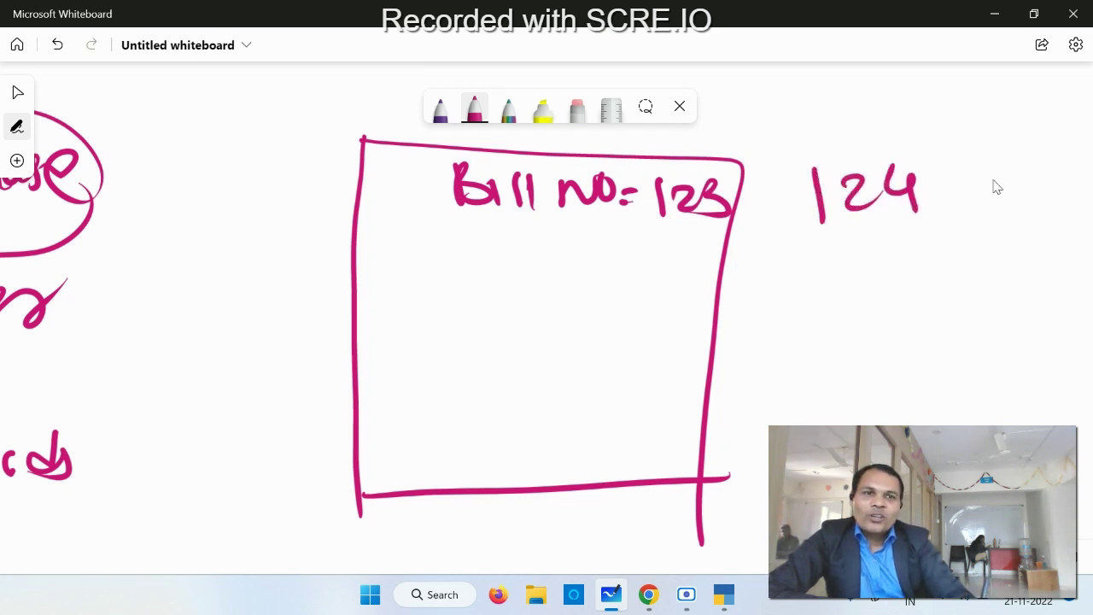
{"action": "left_click_drag", "start_coordinate": [980, 169], "coordinate": [989, 219]}
{"action": "mouse_move", "coordinate": [996, 183]}
{"action": "left_mouse_down"}
{"action": "mouse_move", "coordinate": [998, 203]}
{"action": "mouse_move", "coordinate": [1027, 205]}
{"action": "left_mouse_up"}
{"action": "left_click_drag", "start_coordinate": [1057, 179], "coordinate": [1038, 215]}
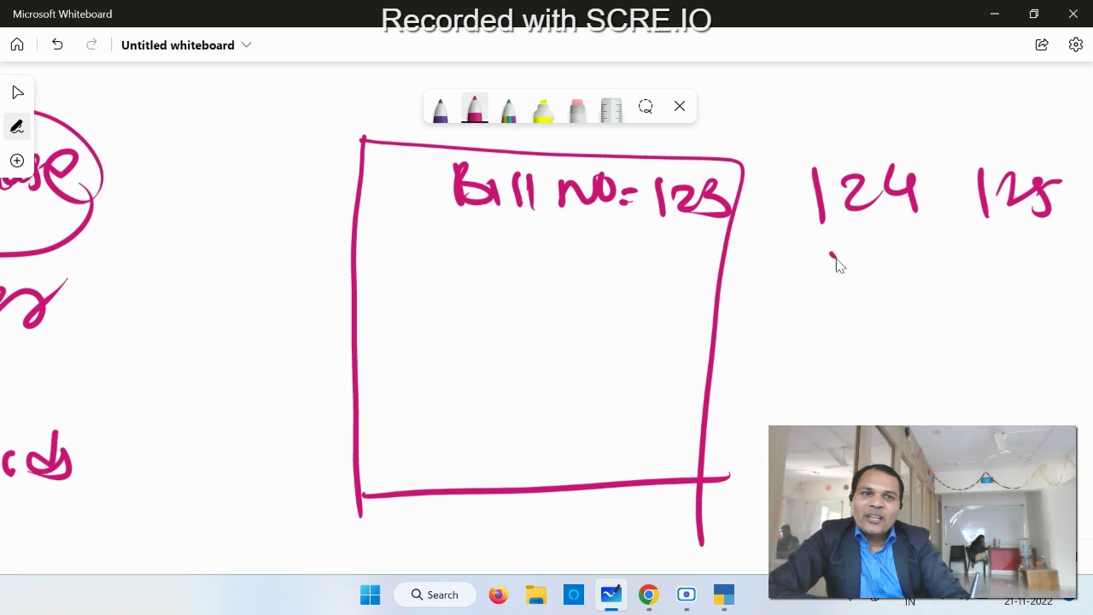
{"action": "left_click_drag", "start_coordinate": [828, 253], "coordinate": [967, 240]}
{"action": "left_click_drag", "start_coordinate": [1011, 246], "coordinate": [1023, 244]}
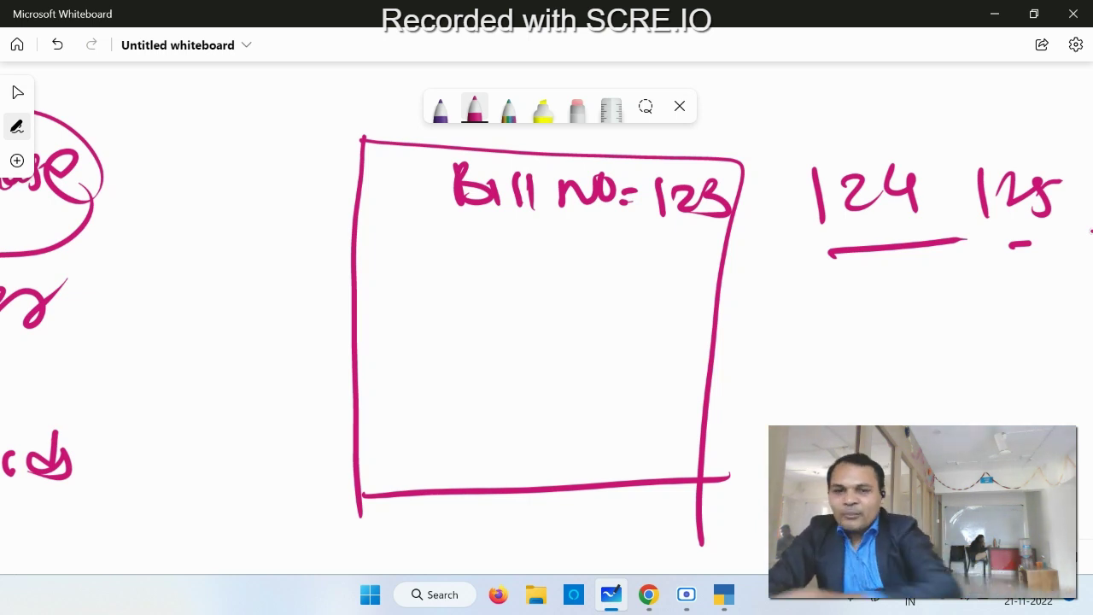
Switch to Chrome and search Google for "dmart bill" in a new tab.
{"action": "mouse_move", "coordinate": [649, 594]}
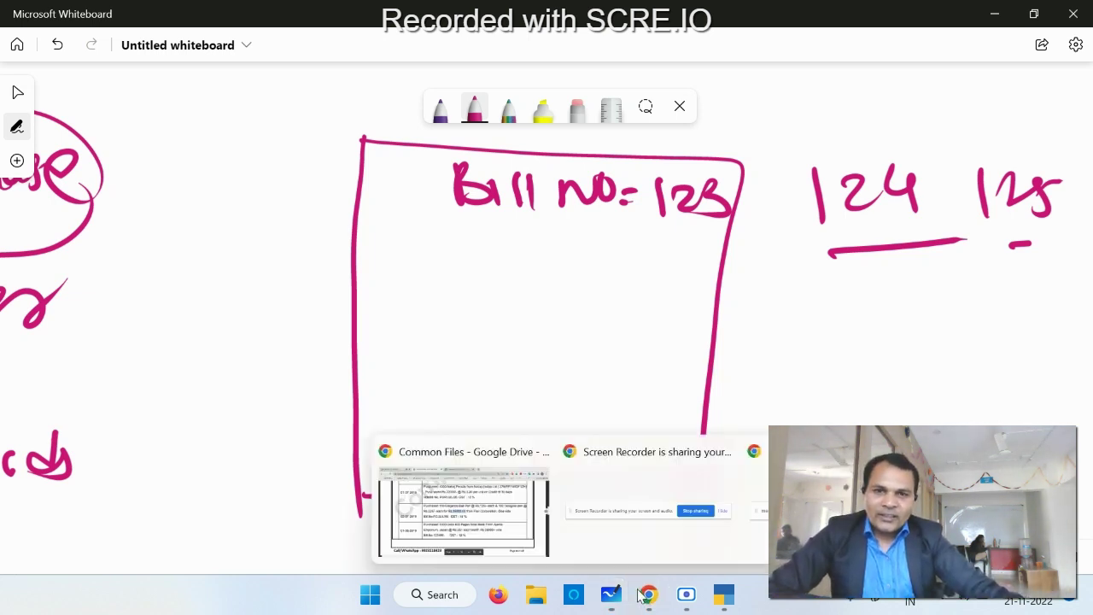
{"action": "left_click", "coordinate": [465, 512]}
{"action": "left_click", "coordinate": [642, 18]}
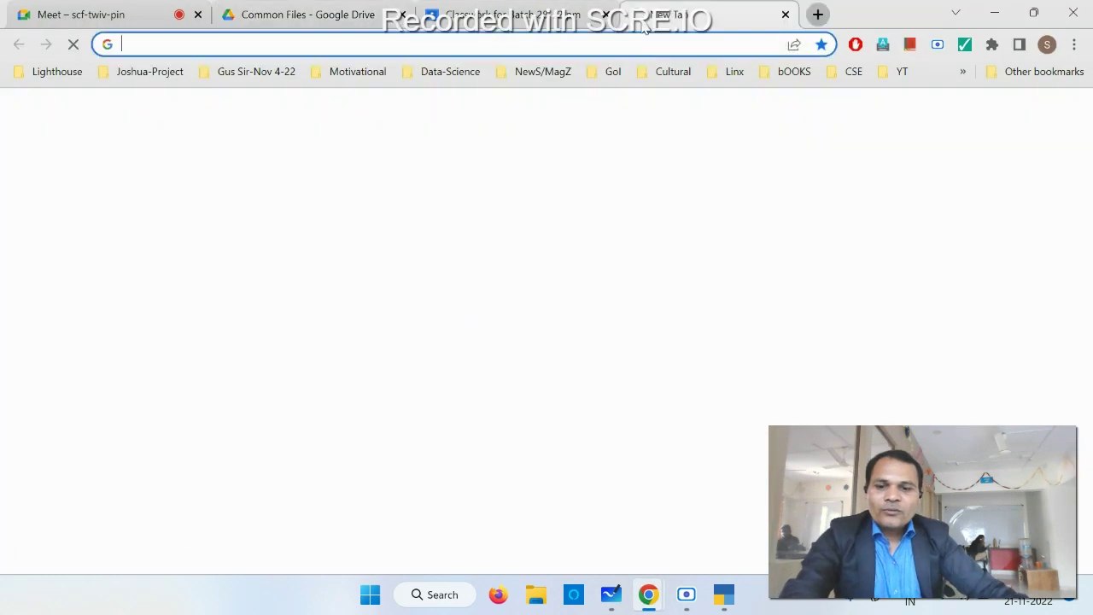
{"action": "type", "text": "dmart"}
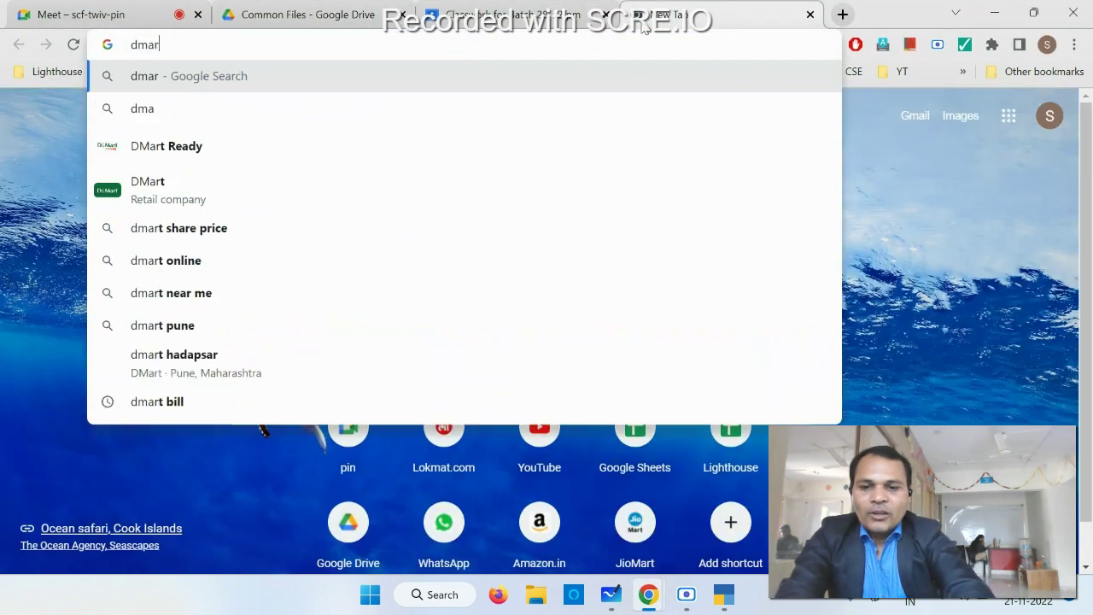
{"action": "type", "text": "bill"}
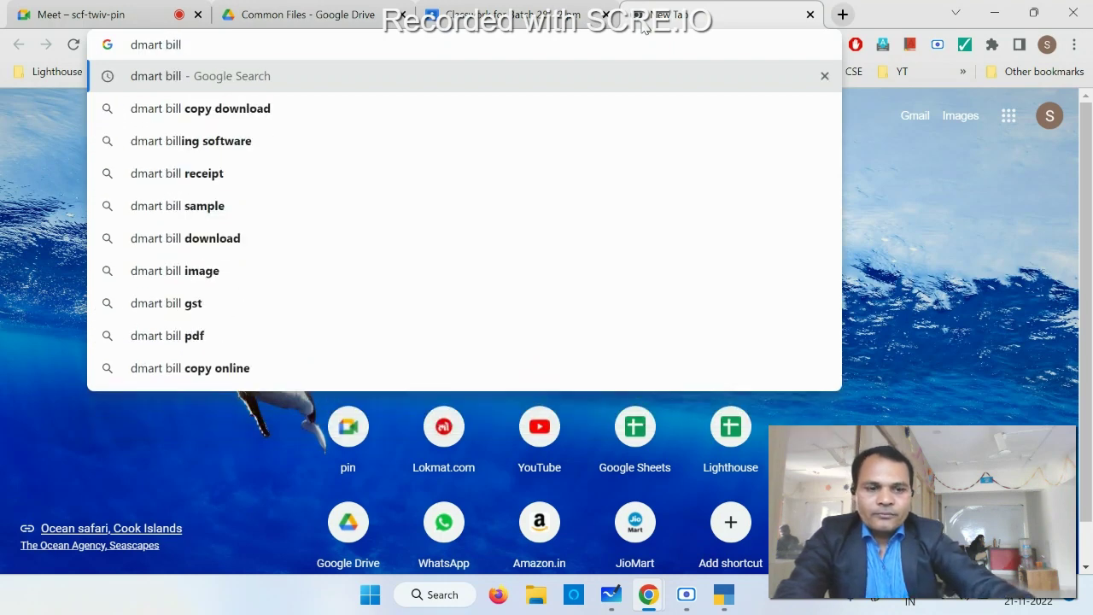
{"action": "key", "text": "Return"}
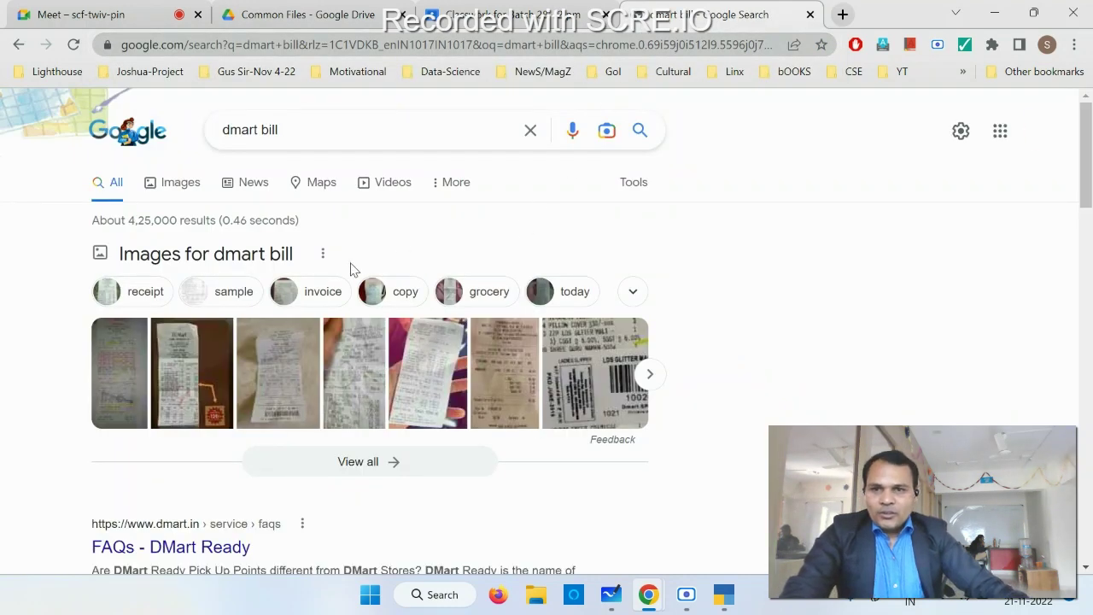
Show the image results for the dmart bill search and preview the Magicpin tax invoice photo, closing its source page.
{"action": "left_click", "coordinate": [359, 260]}
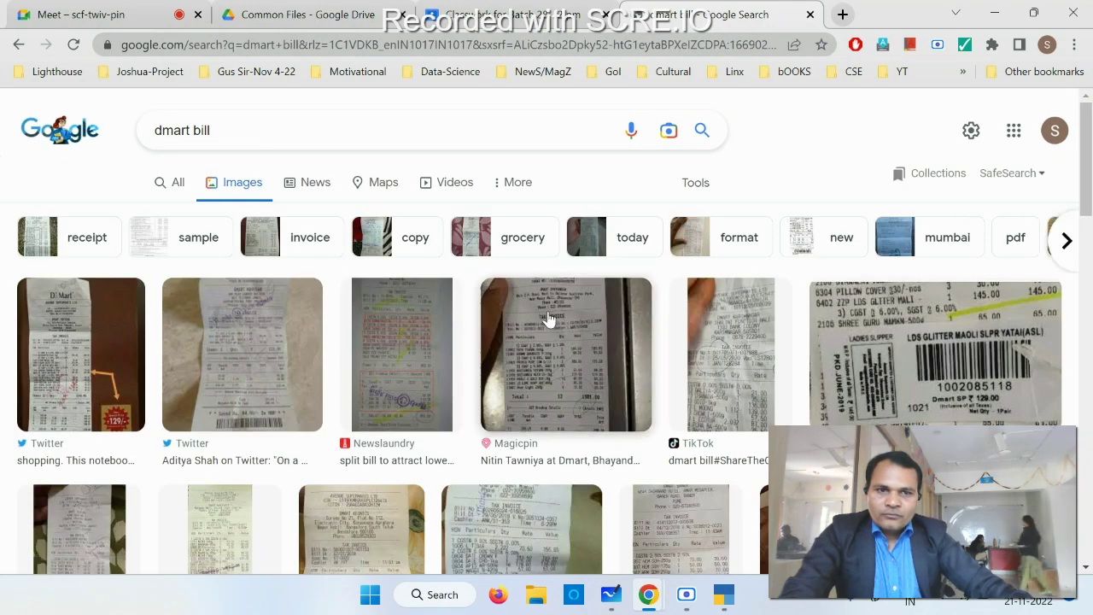
{"action": "left_click", "coordinate": [550, 316]}
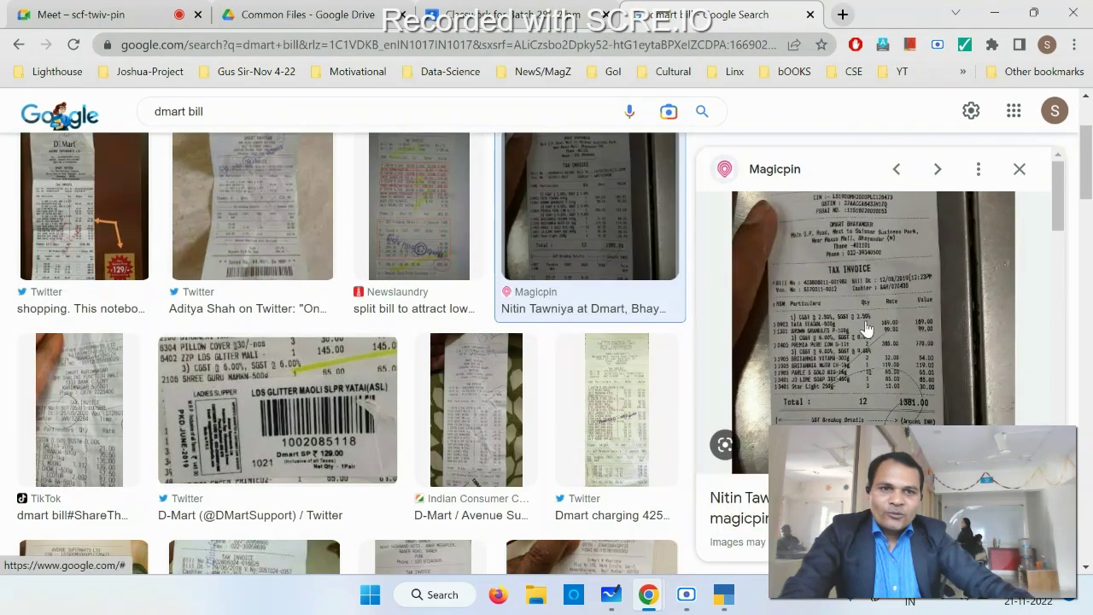
{"action": "left_click", "coordinate": [862, 271]}
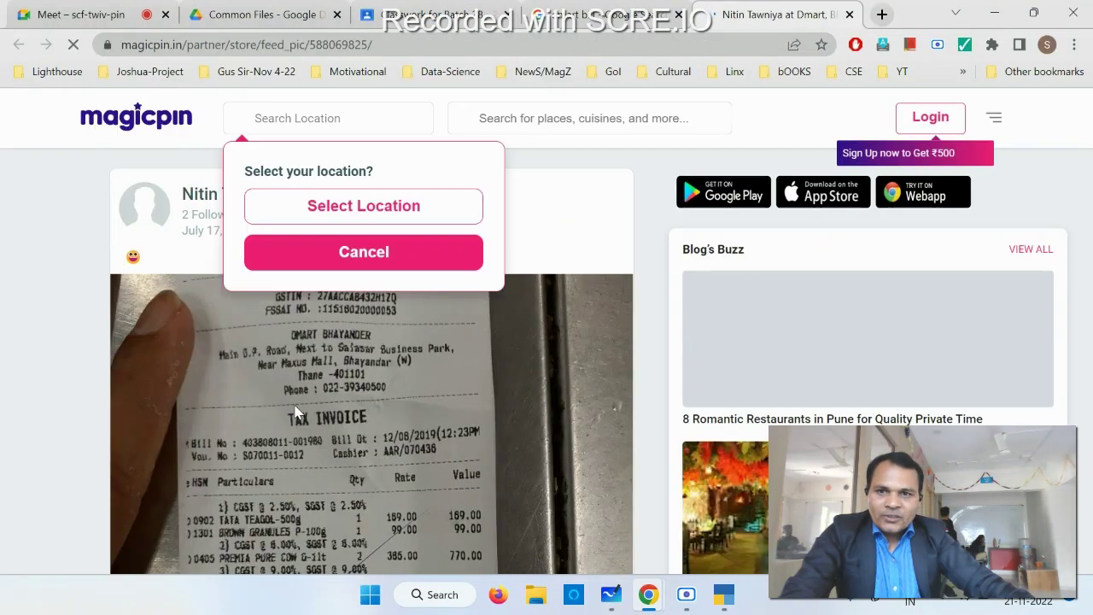
{"action": "left_click", "coordinate": [850, 15]}
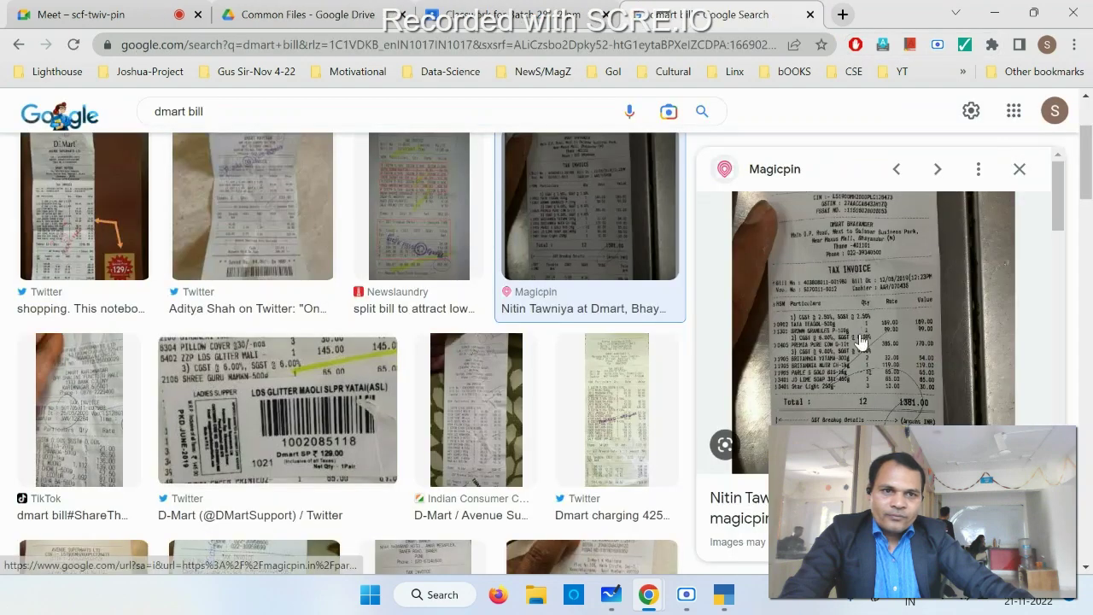
Save the Magicpin receipt image as a JPEG in the Light-House folder, keep the blocked download and open it.
{"action": "right_click", "coordinate": [861, 338]}
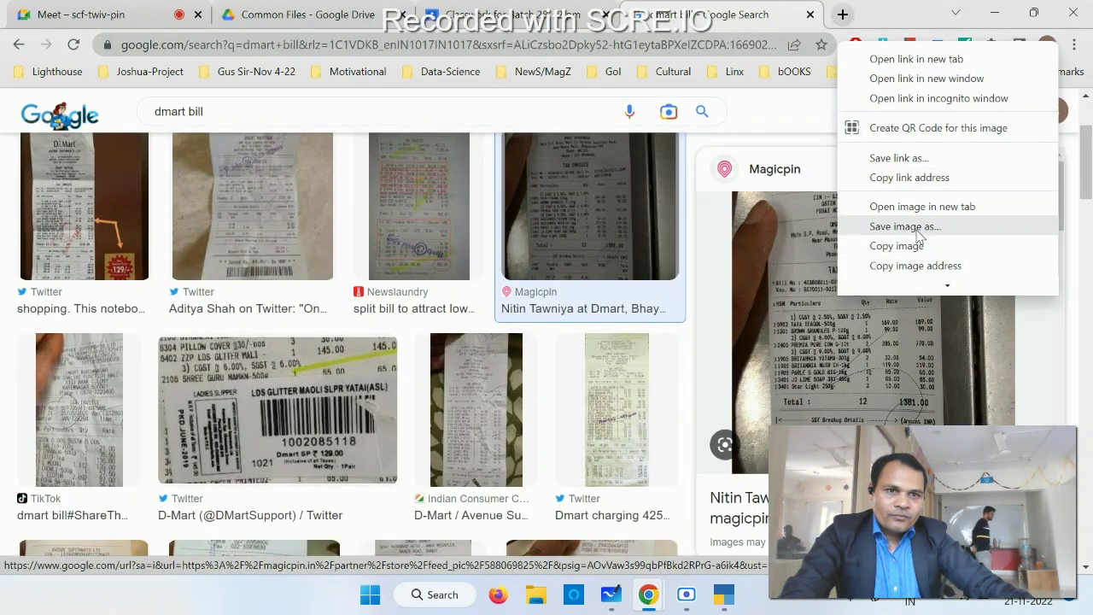
{"action": "left_click", "coordinate": [888, 248]}
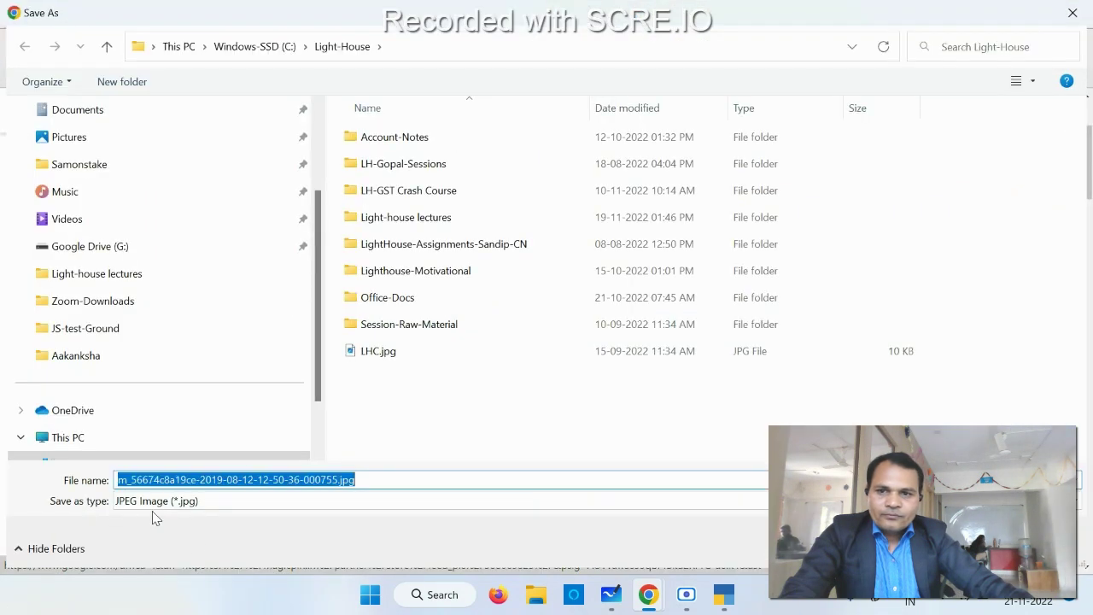
{"action": "key", "text": "Return"}
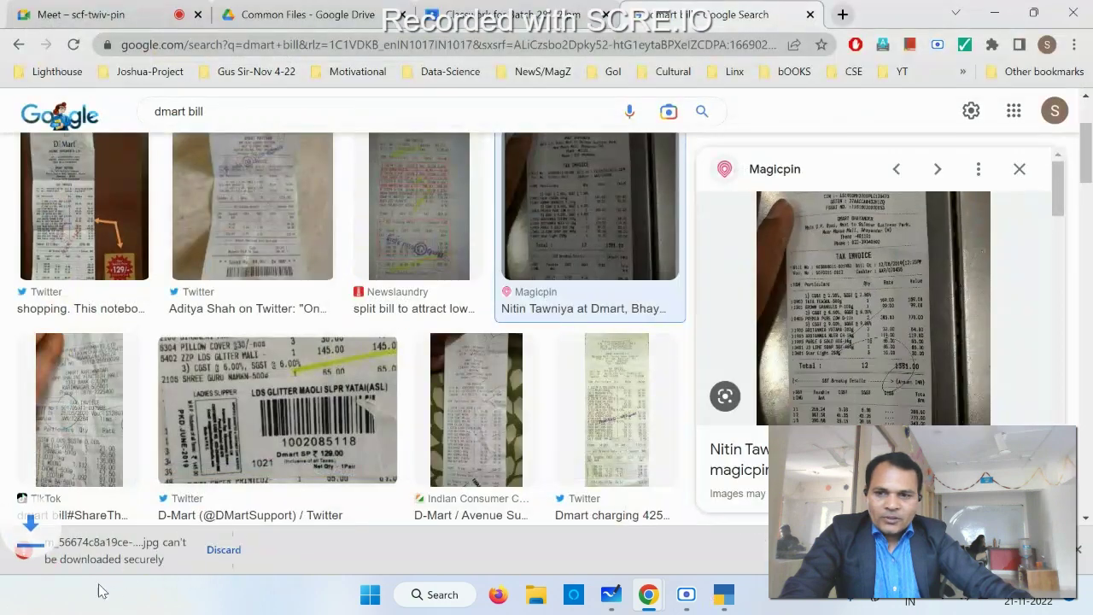
{"action": "left_click", "coordinate": [275, 549]}
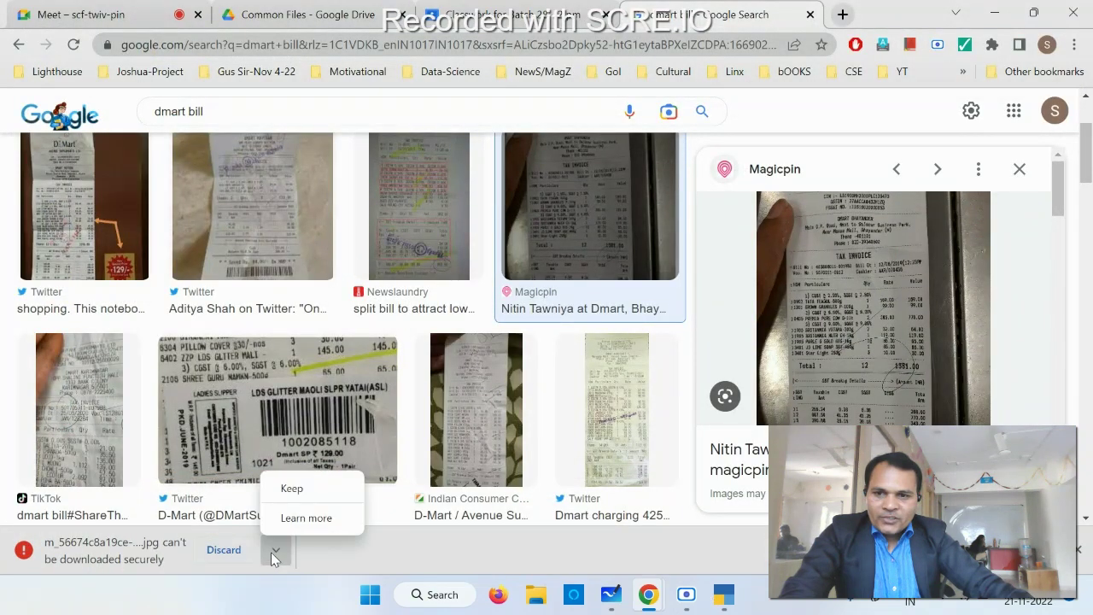
{"action": "left_click", "coordinate": [291, 488]}
{"action": "left_click", "coordinate": [209, 570]}
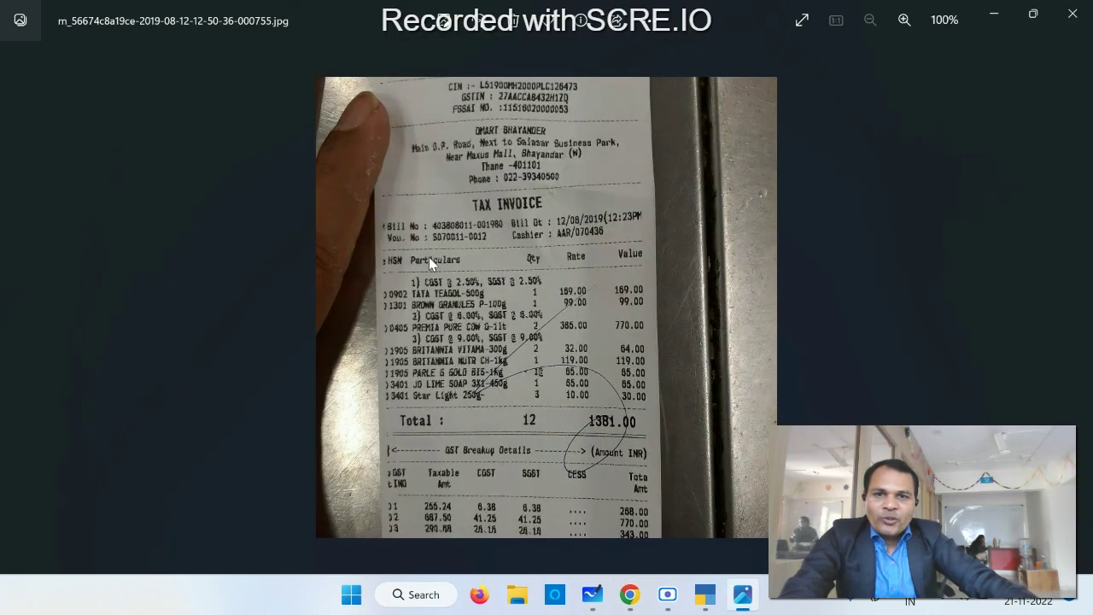
Examine the receipt's shop details, Tax Invoice heading, bill number and bill date up close, and close the photo.
{"action": "scroll", "coordinate": [429, 257], "scroll_direction": "up", "scroll_amount": 5}
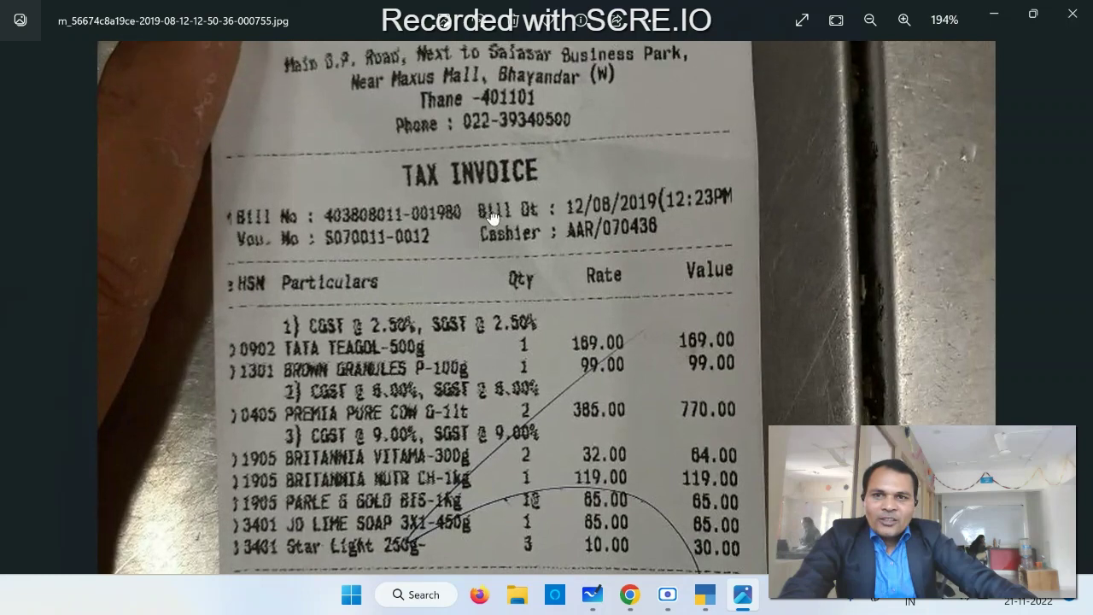
{"action": "left_click_drag", "start_coordinate": [493, 219], "coordinate": [541, 282]}
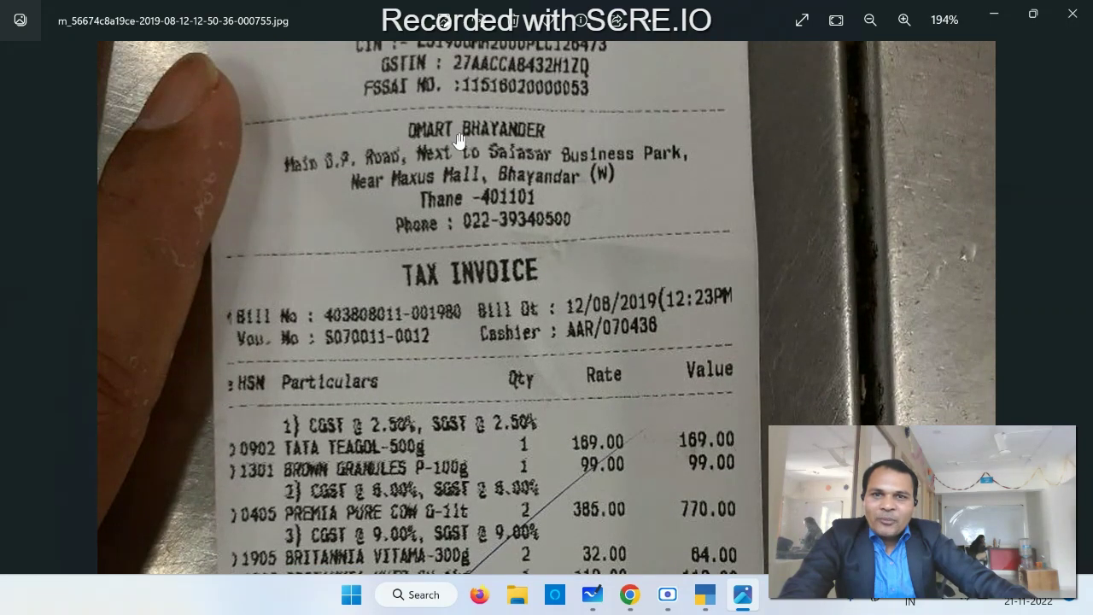
{"action": "scroll", "coordinate": [470, 147], "scroll_direction": "up", "scroll_amount": 2}
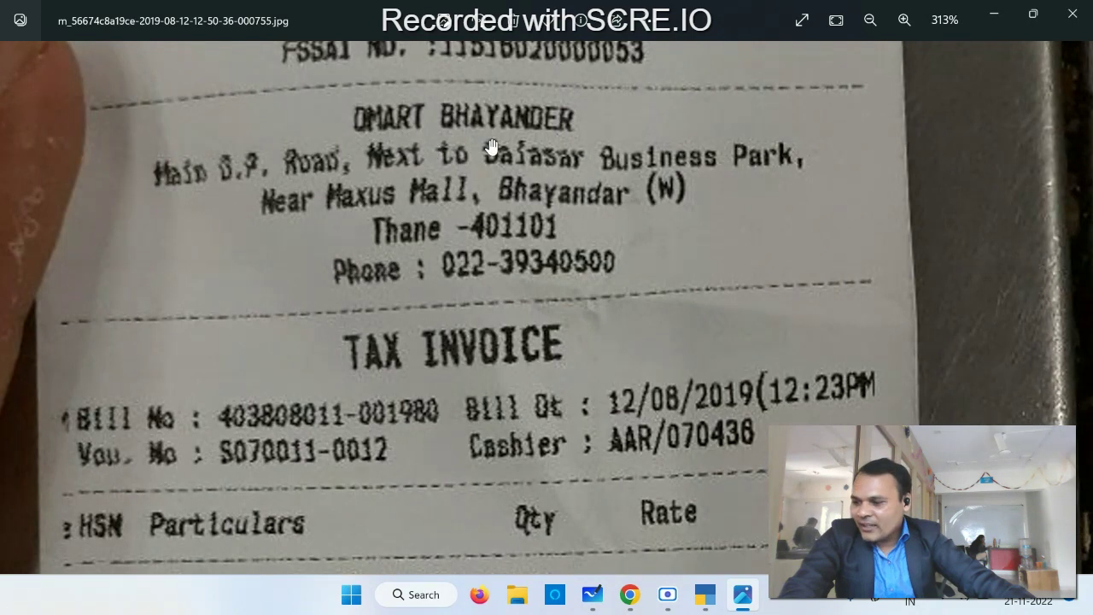
{"action": "scroll", "coordinate": [452, 218], "scroll_direction": "down", "scroll_amount": 3}
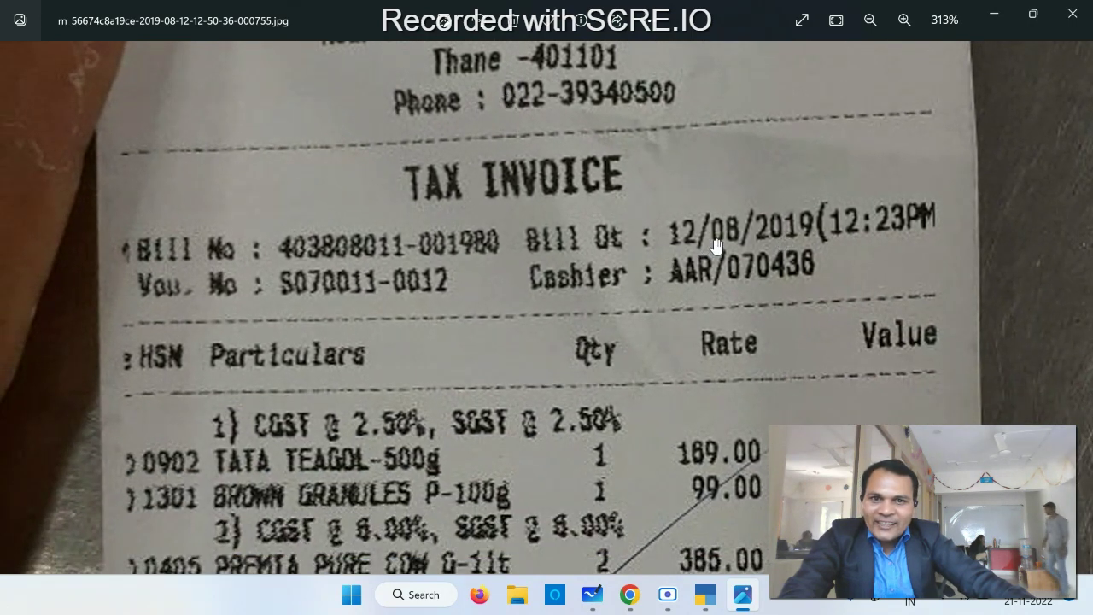
{"action": "scroll", "coordinate": [290, 307], "scroll_direction": "down", "scroll_amount": 1}
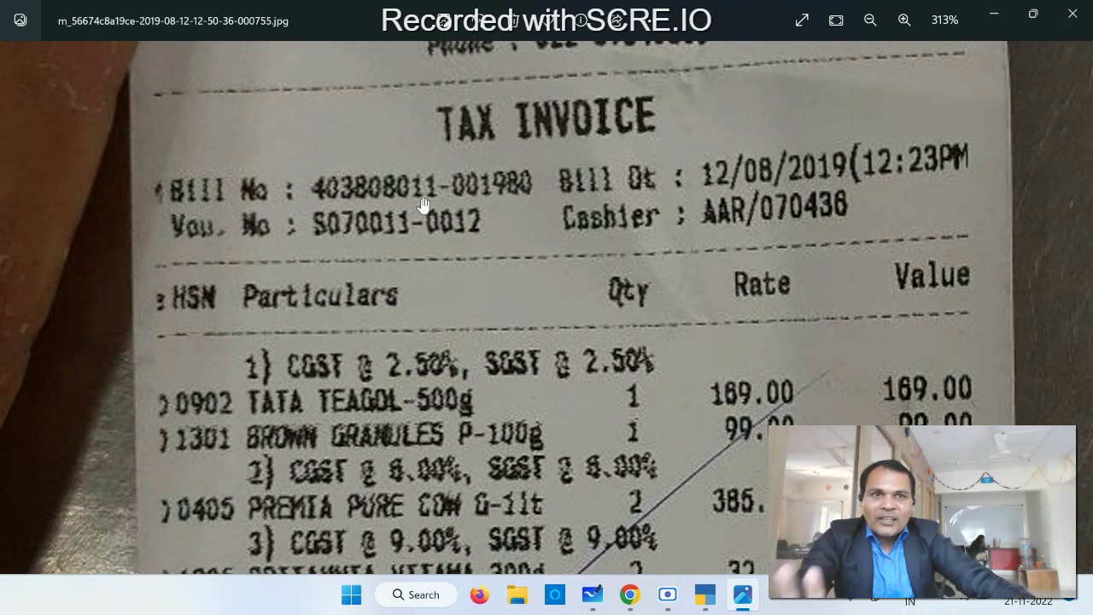
{"action": "left_click", "coordinate": [1072, 19]}
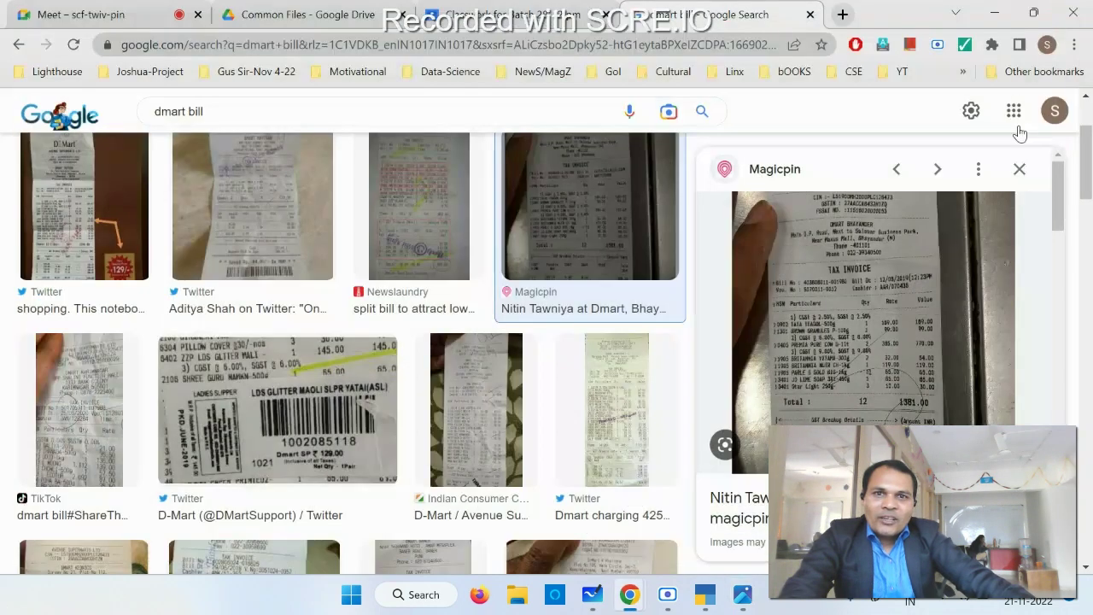
Close the dmart bill search tab, switch back to Microsoft Whiteboard and draw an arrow pointing at the invoice box from its left.
{"action": "left_click", "coordinate": [811, 14]}
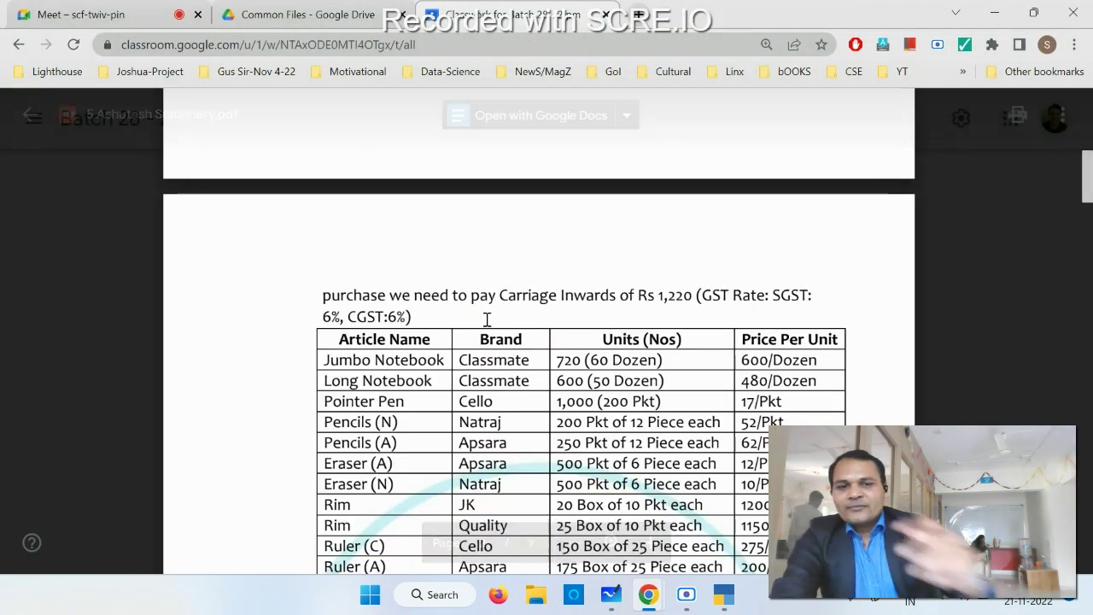
{"action": "left_click", "coordinate": [610, 602]}
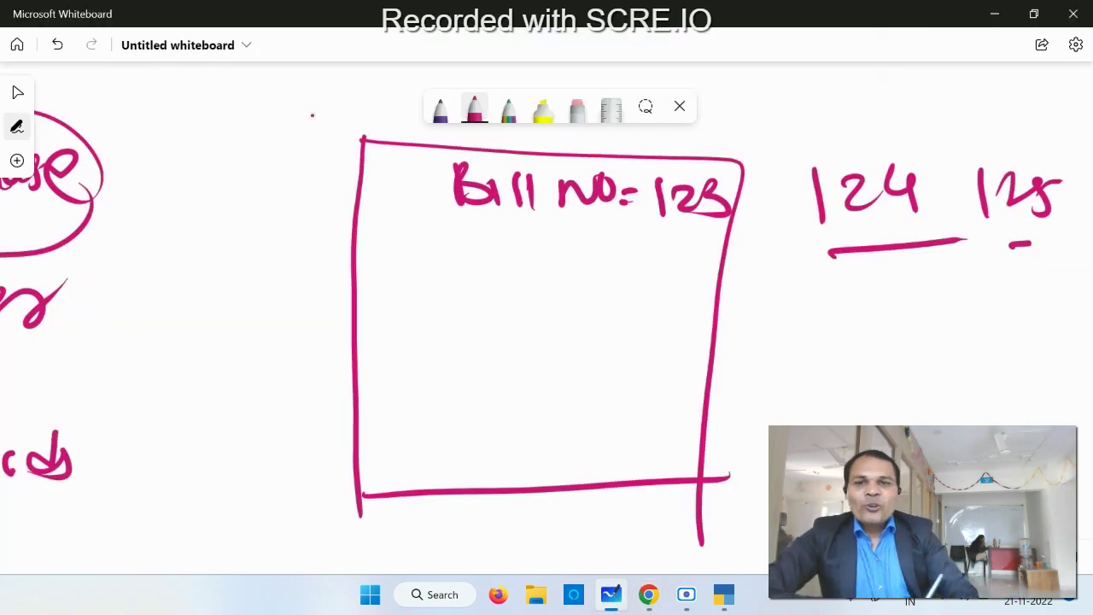
{"action": "left_click_drag", "start_coordinate": [287, 209], "coordinate": [346, 203]}
{"action": "left_click_drag", "start_coordinate": [321, 181], "coordinate": [322, 232]}
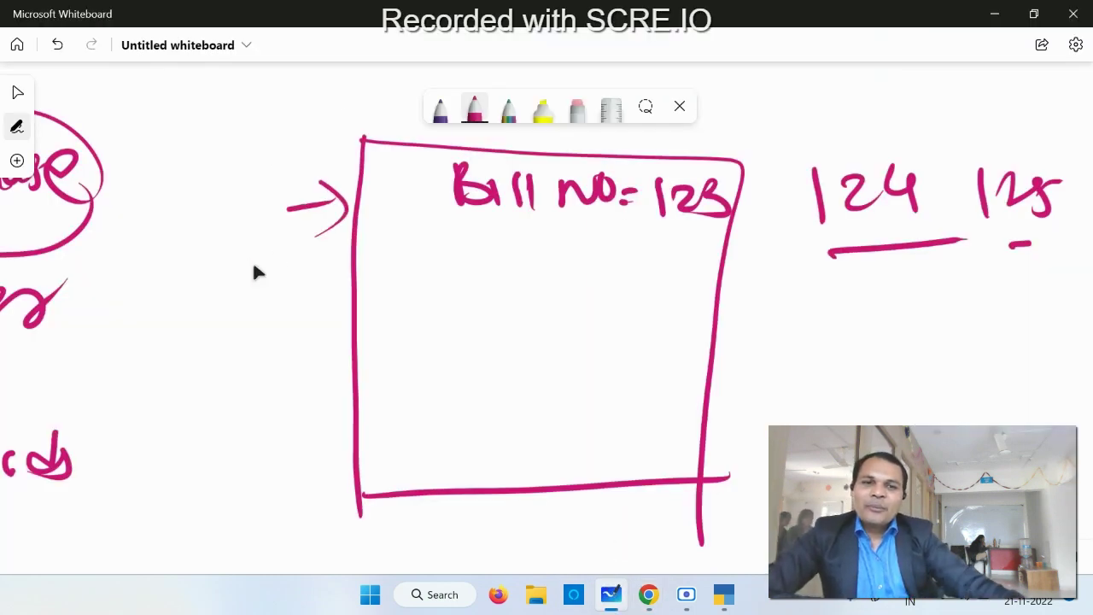
Write the supplier name Natraj (India) Ltd in pink ink below the invoice box.
{"action": "scroll", "coordinate": [825, 375], "scroll_direction": "down", "scroll_amount": 10}
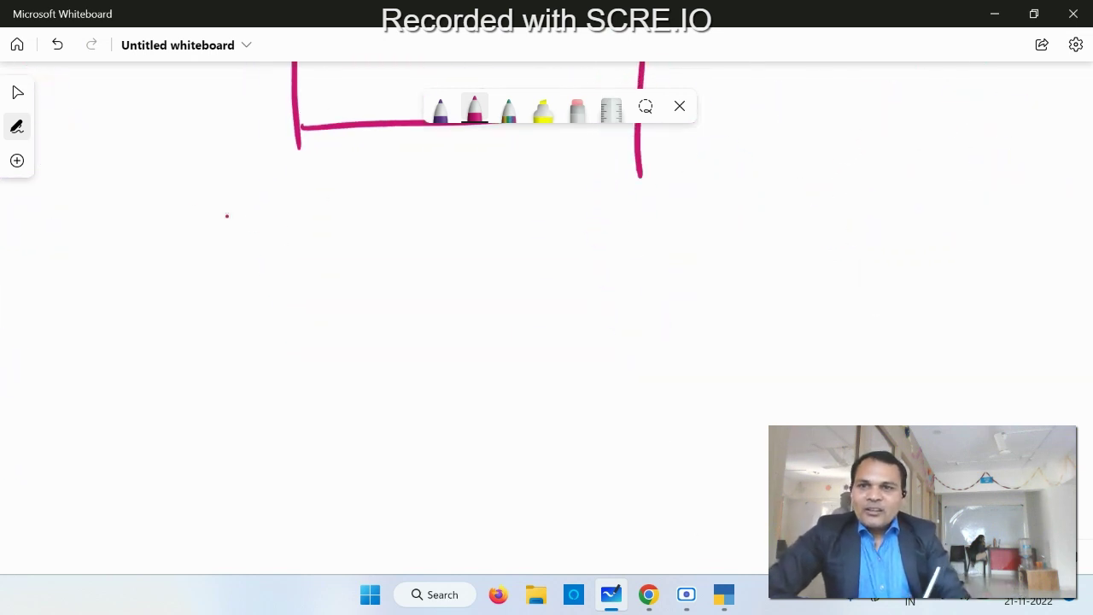
{"action": "mouse_move", "coordinate": [142, 243]}
{"action": "left_mouse_down"}
{"action": "mouse_move", "coordinate": [156, 208]}
{"action": "mouse_move", "coordinate": [196, 190]}
{"action": "mouse_move", "coordinate": [256, 232]}
{"action": "left_mouse_up"}
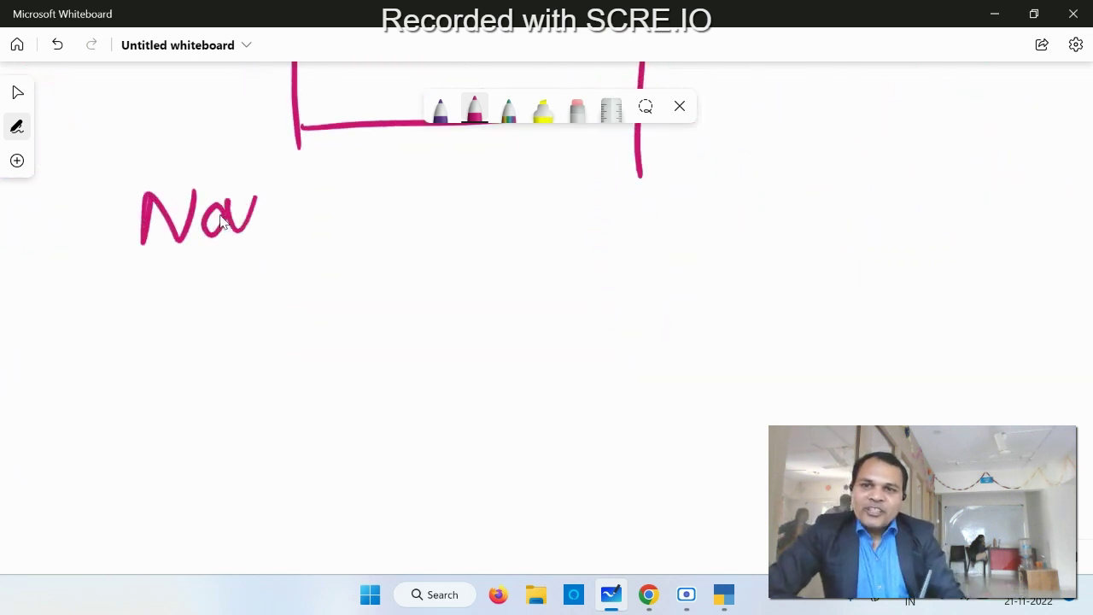
{"action": "mouse_move", "coordinate": [258, 175]}
{"action": "left_mouse_down"}
{"action": "mouse_move", "coordinate": [249, 242]}
{"action": "mouse_move", "coordinate": [314, 210]}
{"action": "mouse_move", "coordinate": [327, 248]}
{"action": "left_mouse_up"}
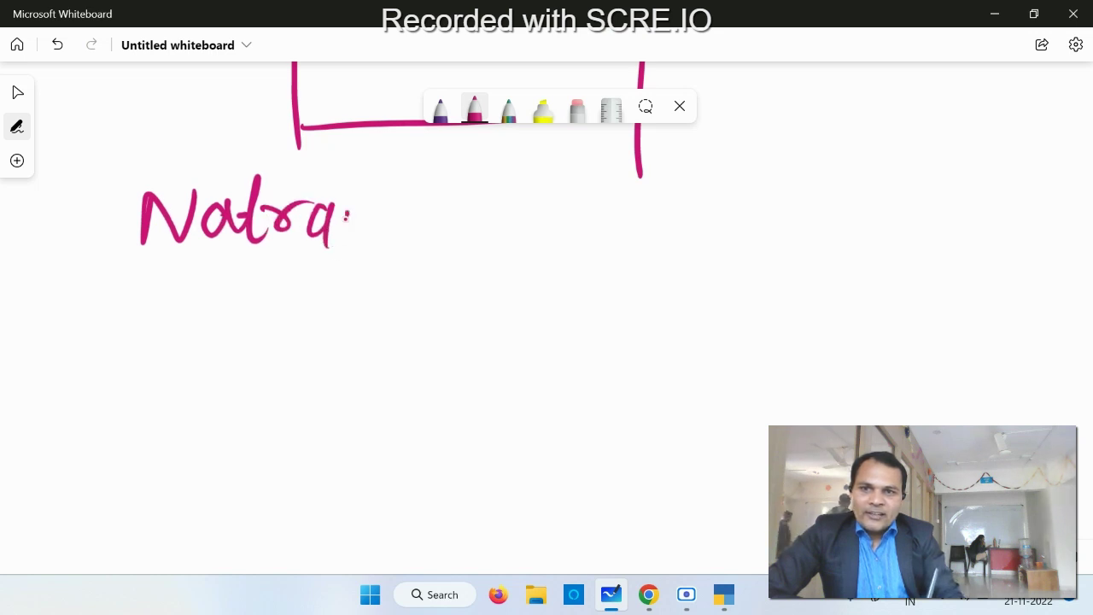
{"action": "left_click_drag", "start_coordinate": [348, 210], "coordinate": [322, 260]}
{"action": "mouse_move", "coordinate": [418, 202]}
{"action": "left_mouse_down"}
{"action": "mouse_move", "coordinate": [449, 199]}
{"action": "mouse_move", "coordinate": [435, 242]}
{"action": "left_mouse_up"}
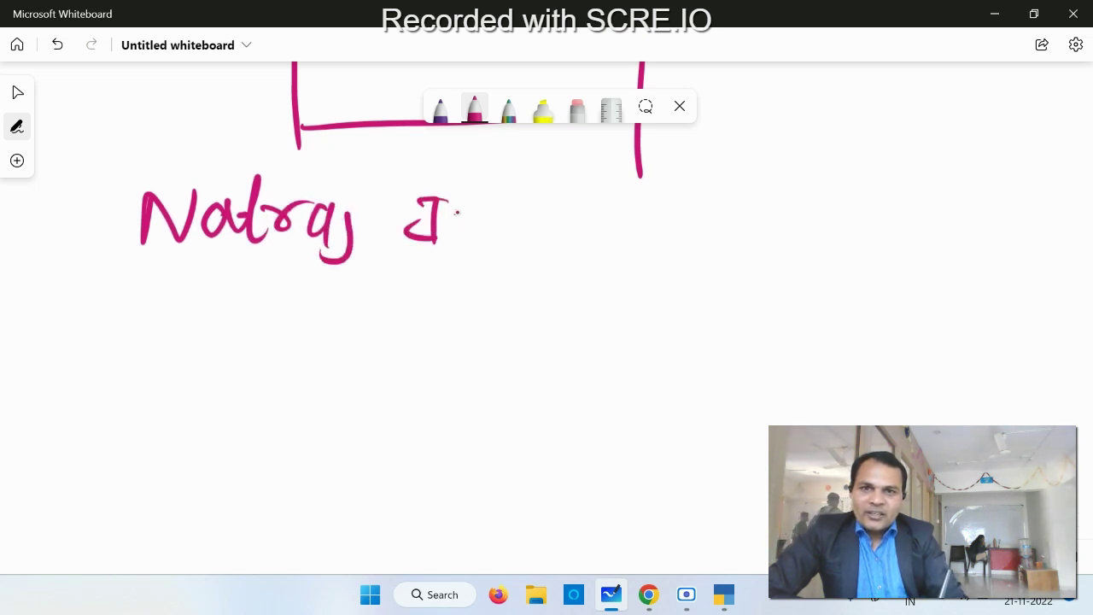
{"action": "mouse_move", "coordinate": [503, 213]}
{"action": "left_mouse_down"}
{"action": "mouse_move", "coordinate": [508, 243]}
{"action": "mouse_move", "coordinate": [518, 226]}
{"action": "left_mouse_up"}
{"action": "left_click_drag", "start_coordinate": [523, 220], "coordinate": [538, 246]}
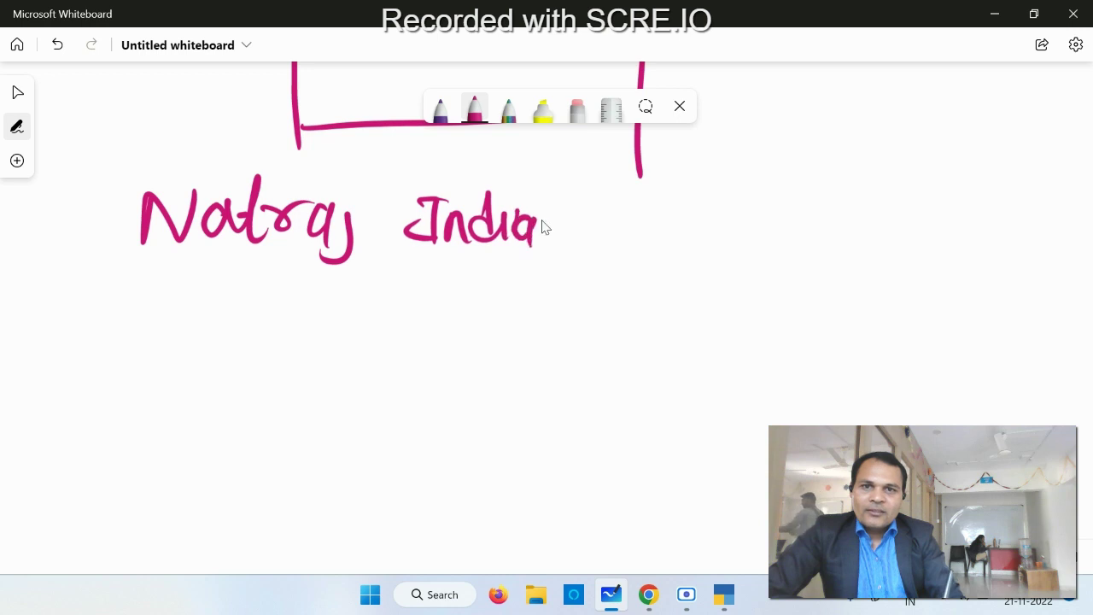
{"action": "left_click_drag", "start_coordinate": [546, 203], "coordinate": [554, 249]}
{"action": "left_click_drag", "start_coordinate": [441, 177], "coordinate": [461, 250]}
{"action": "left_click_drag", "start_coordinate": [626, 204], "coordinate": [657, 248]}
{"action": "mouse_move", "coordinate": [659, 220]}
{"action": "left_mouse_down"}
{"action": "mouse_move", "coordinate": [681, 215]}
{"action": "mouse_move", "coordinate": [679, 251]}
{"action": "left_mouse_up"}
{"action": "left_click_drag", "start_coordinate": [715, 189], "coordinate": [717, 247]}
Write the purchase dates Oct 20, Nov 21 and Jul 10 in a column under the Natraj (India) Ltd heading.
{"action": "scroll", "coordinate": [765, 307], "scroll_direction": "down", "scroll_amount": 1, "text": "ctrl"}
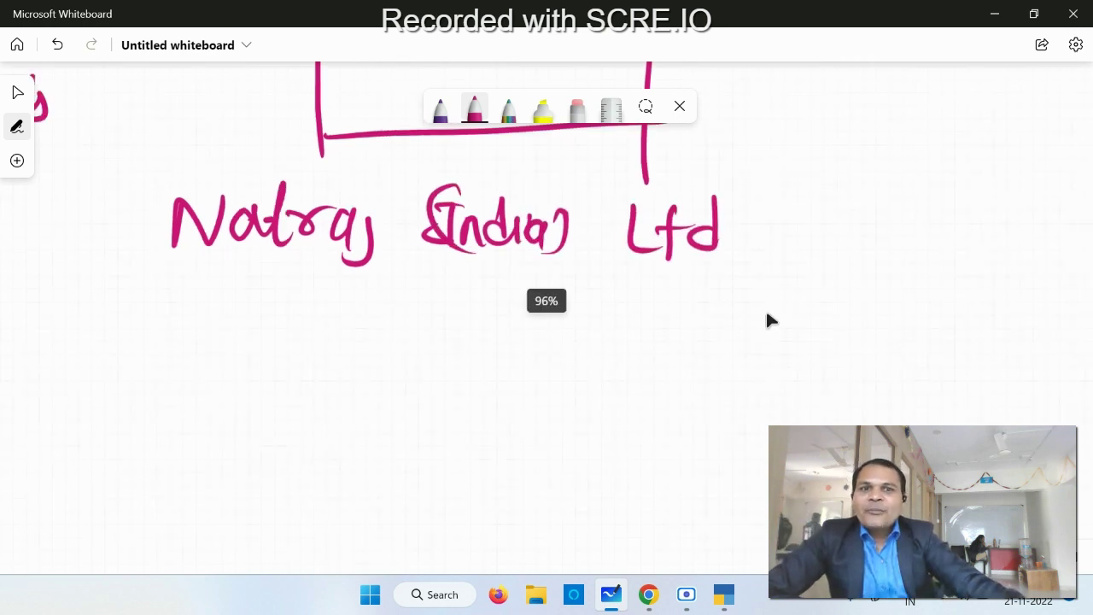
{"action": "scroll", "coordinate": [877, 395], "scroll_direction": "down", "scroll_amount": 1}
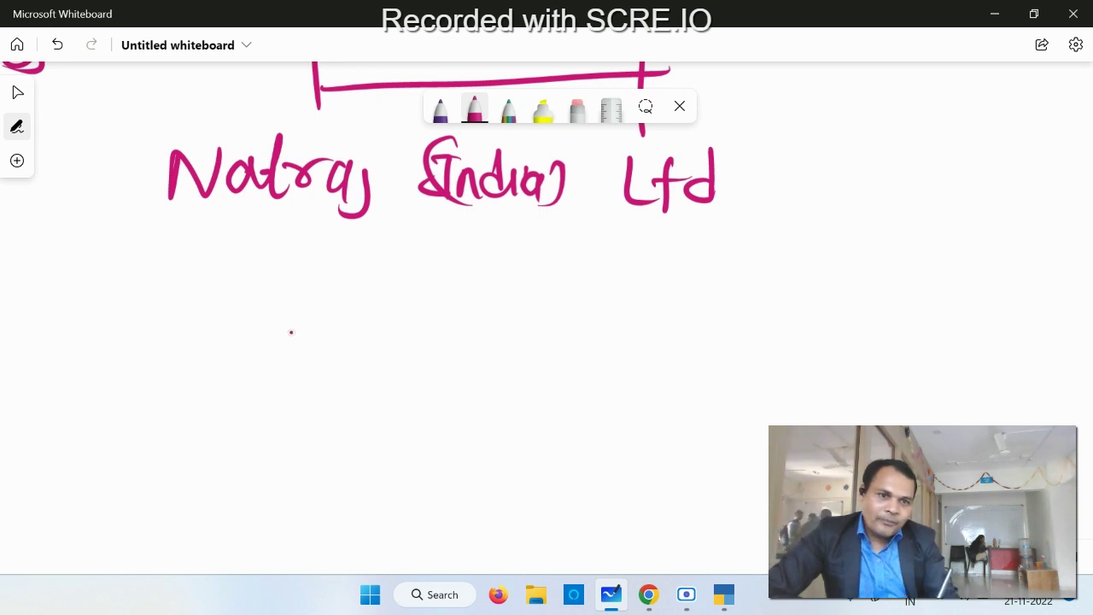
{"action": "mouse_move", "coordinate": [286, 359]}
{"action": "left_mouse_down"}
{"action": "mouse_move", "coordinate": [393, 321]}
{"action": "mouse_move", "coordinate": [473, 360]}
{"action": "left_mouse_up"}
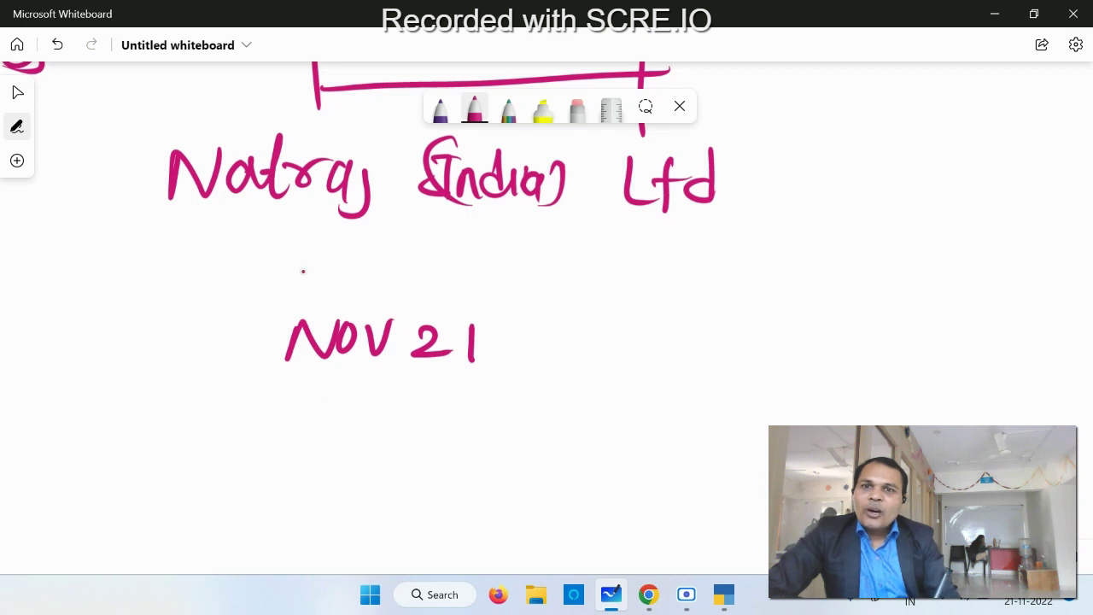
{"action": "mouse_move", "coordinate": [317, 271]}
{"action": "left_mouse_down"}
{"action": "mouse_move", "coordinate": [313, 281]}
{"action": "mouse_move", "coordinate": [318, 269]}
{"action": "left_mouse_up"}
{"action": "left_click_drag", "start_coordinate": [352, 275], "coordinate": [352, 297]}
{"action": "mouse_move", "coordinate": [369, 254]}
{"action": "left_mouse_down"}
{"action": "mouse_move", "coordinate": [385, 301]}
{"action": "mouse_move", "coordinate": [398, 273]}
{"action": "mouse_move", "coordinate": [455, 294]}
{"action": "left_mouse_up"}
{"action": "mouse_move", "coordinate": [480, 265]}
{"action": "left_mouse_down"}
{"action": "mouse_move", "coordinate": [470, 275]}
{"action": "mouse_move", "coordinate": [480, 265]}
{"action": "left_mouse_up"}
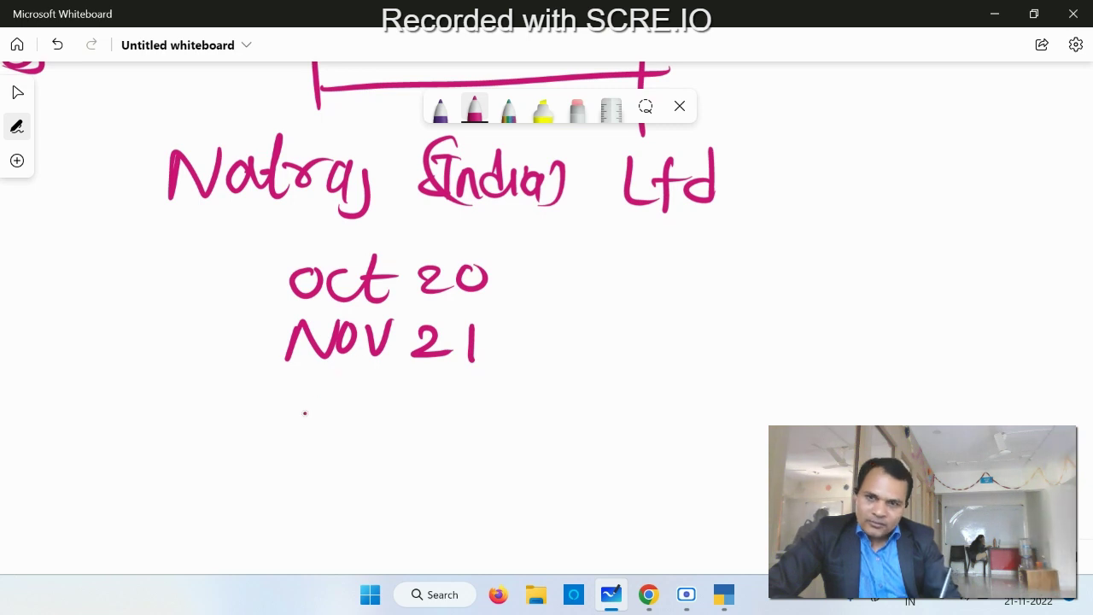
{"action": "left_click_drag", "start_coordinate": [305, 399], "coordinate": [280, 437]}
{"action": "mouse_move", "coordinate": [314, 410]}
{"action": "left_mouse_down"}
{"action": "mouse_move", "coordinate": [318, 431]}
{"action": "mouse_move", "coordinate": [350, 440]}
{"action": "left_mouse_up"}
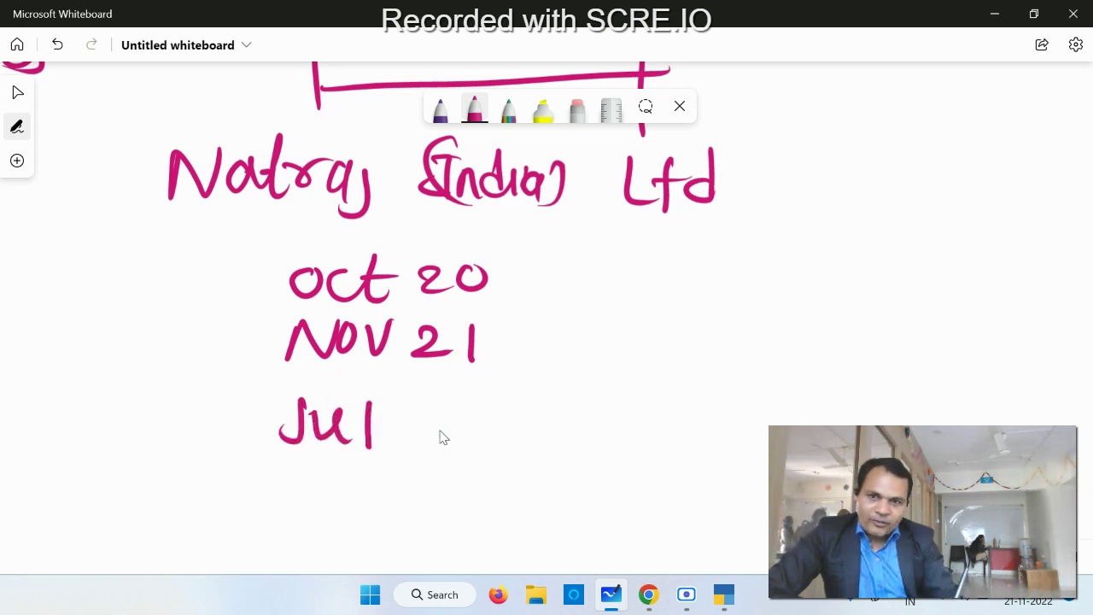
{"action": "left_click_drag", "start_coordinate": [433, 409], "coordinate": [438, 445]}
{"action": "left_click_drag", "start_coordinate": [472, 413], "coordinate": [485, 435]}
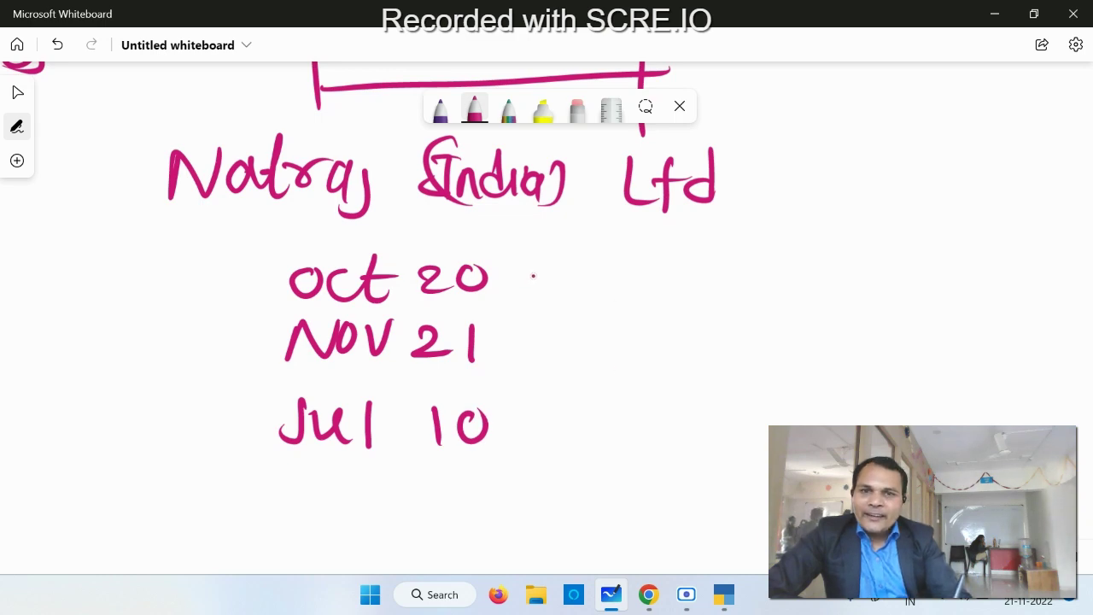
Write the supplier bill numbers NIL/111 beside Oct 20 and NIL/223 beside Nov 21.
{"action": "mouse_move", "coordinate": [581, 261]}
{"action": "left_mouse_down"}
{"action": "mouse_move", "coordinate": [619, 253]}
{"action": "mouse_move", "coordinate": [640, 290]}
{"action": "left_mouse_up"}
{"action": "mouse_move", "coordinate": [628, 254]}
{"action": "left_mouse_down"}
{"action": "mouse_move", "coordinate": [656, 253]}
{"action": "mouse_move", "coordinate": [706, 290]}
{"action": "left_mouse_up"}
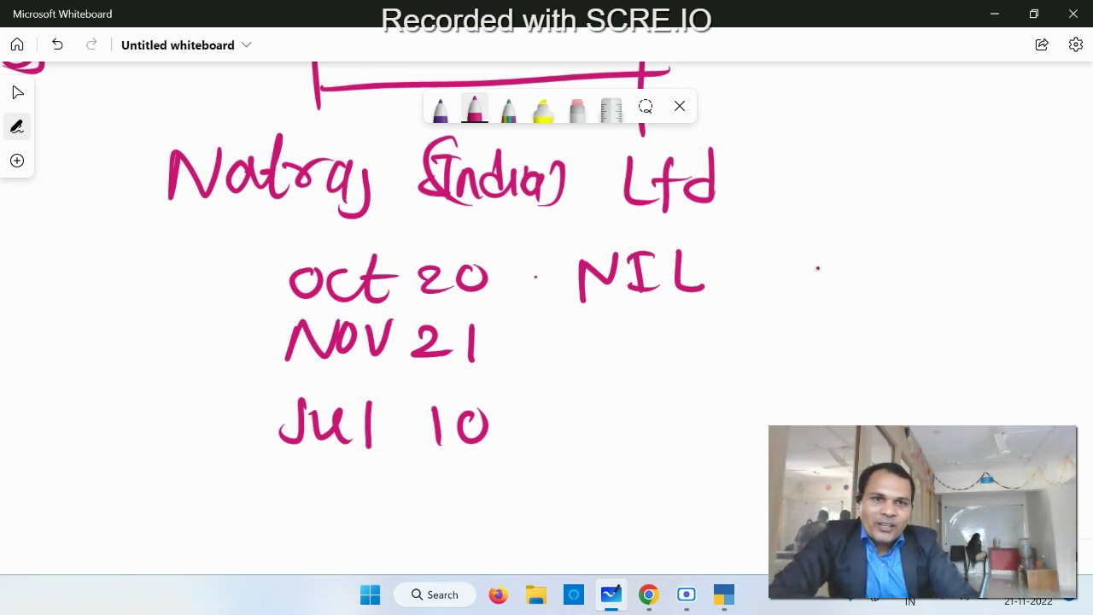
{"action": "left_click_drag", "start_coordinate": [732, 253], "coordinate": [717, 295]}
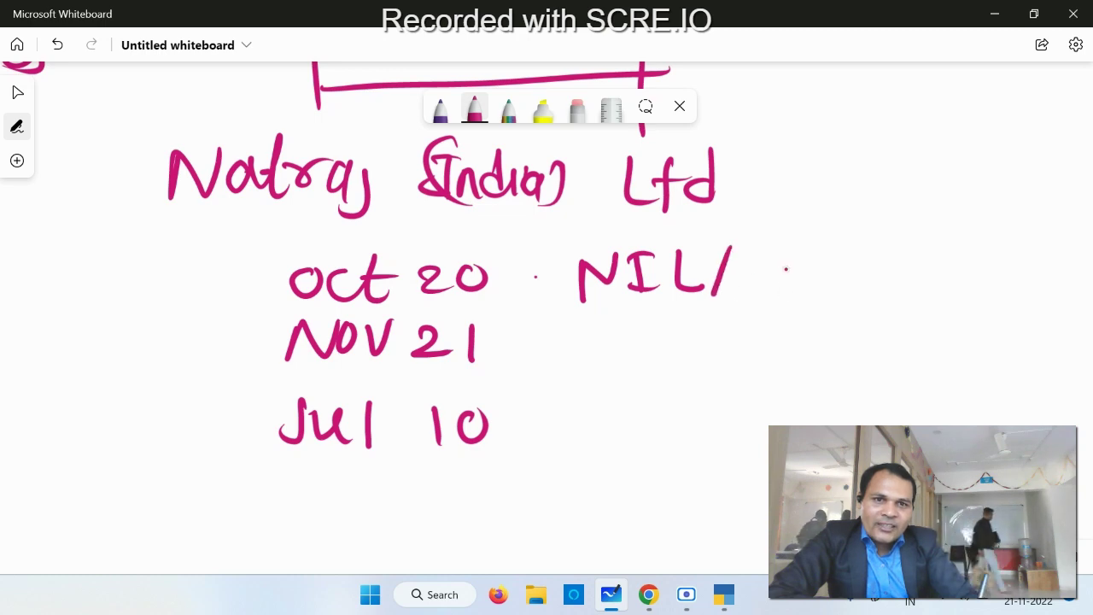
{"action": "mouse_move", "coordinate": [762, 249]}
{"action": "left_mouse_down"}
{"action": "mouse_move", "coordinate": [760, 282]}
{"action": "mouse_move", "coordinate": [816, 288]}
{"action": "left_mouse_up"}
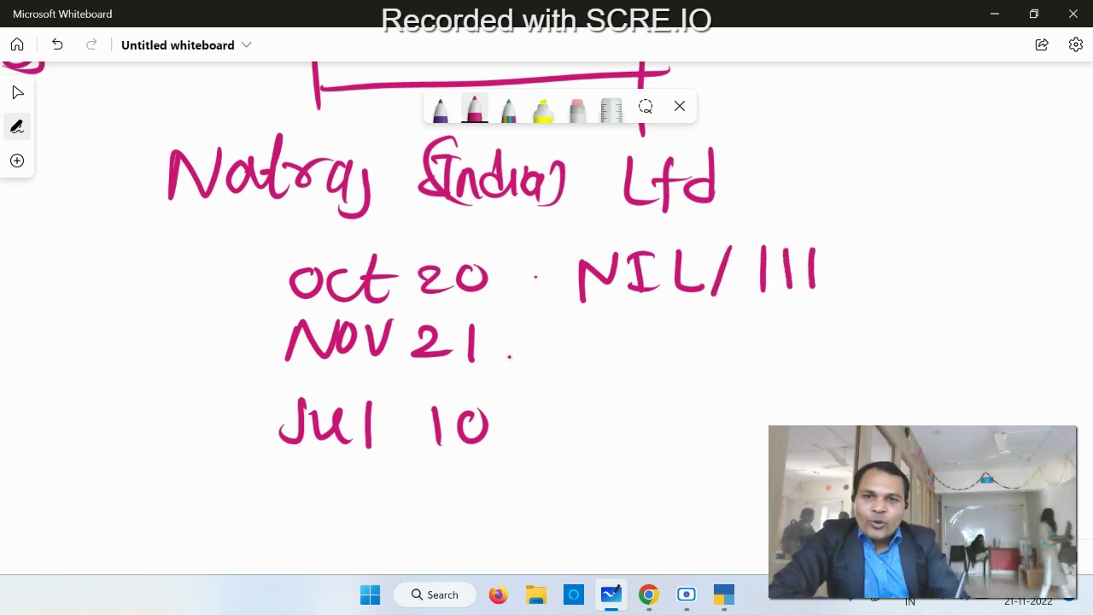
{"action": "mouse_move", "coordinate": [570, 365]}
{"action": "left_mouse_down"}
{"action": "mouse_move", "coordinate": [620, 333]}
{"action": "mouse_move", "coordinate": [654, 329]}
{"action": "left_mouse_up"}
{"action": "left_click_drag", "start_coordinate": [621, 363], "coordinate": [654, 362]}
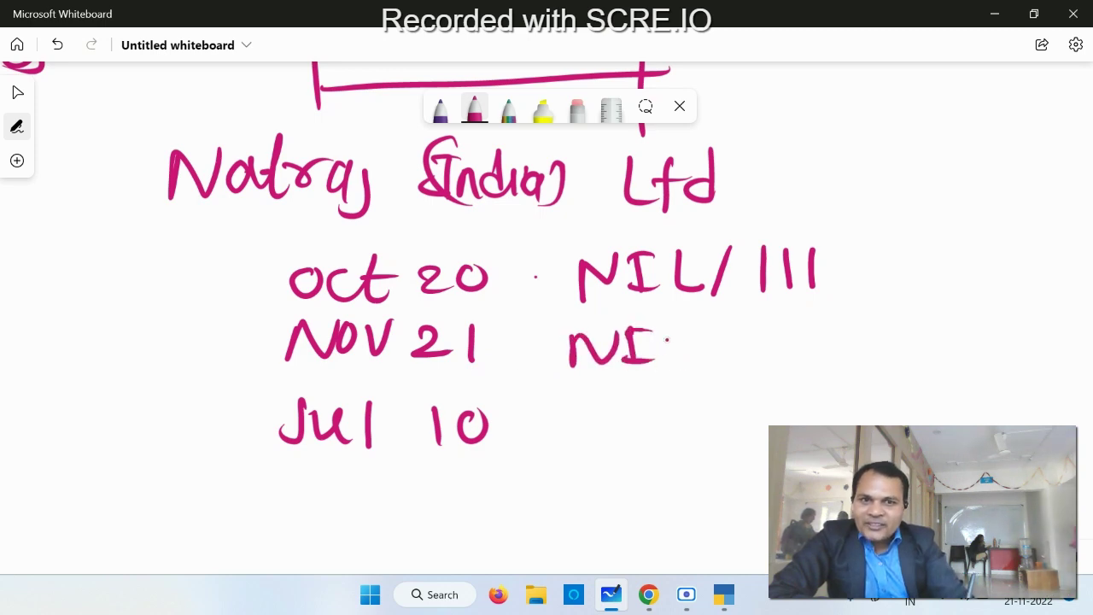
{"action": "mouse_move", "coordinate": [673, 322]}
{"action": "left_mouse_down"}
{"action": "mouse_move", "coordinate": [674, 357]}
{"action": "mouse_move", "coordinate": [702, 360]}
{"action": "left_mouse_up"}
{"action": "left_click_drag", "start_coordinate": [726, 321], "coordinate": [708, 367]}
{"action": "mouse_move", "coordinate": [757, 338]}
{"action": "left_mouse_down"}
{"action": "mouse_move", "coordinate": [794, 361]}
{"action": "mouse_move", "coordinate": [835, 359]}
{"action": "left_mouse_up"}
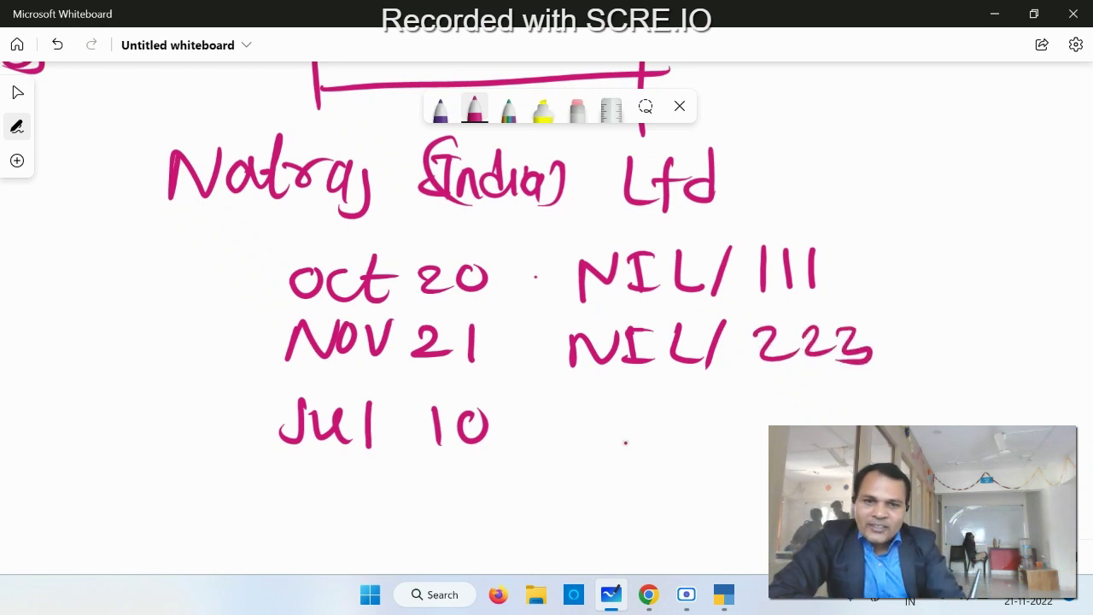
Write the supplier bill number NIL/99 beside Jul 10.
{"action": "left_click_drag", "start_coordinate": [601, 422], "coordinate": [674, 417]}
{"action": "mouse_move", "coordinate": [663, 417]}
{"action": "left_mouse_down"}
{"action": "mouse_move", "coordinate": [662, 446]}
{"action": "mouse_move", "coordinate": [680, 442]}
{"action": "left_mouse_up"}
{"action": "left_click_drag", "start_coordinate": [693, 411], "coordinate": [721, 444]}
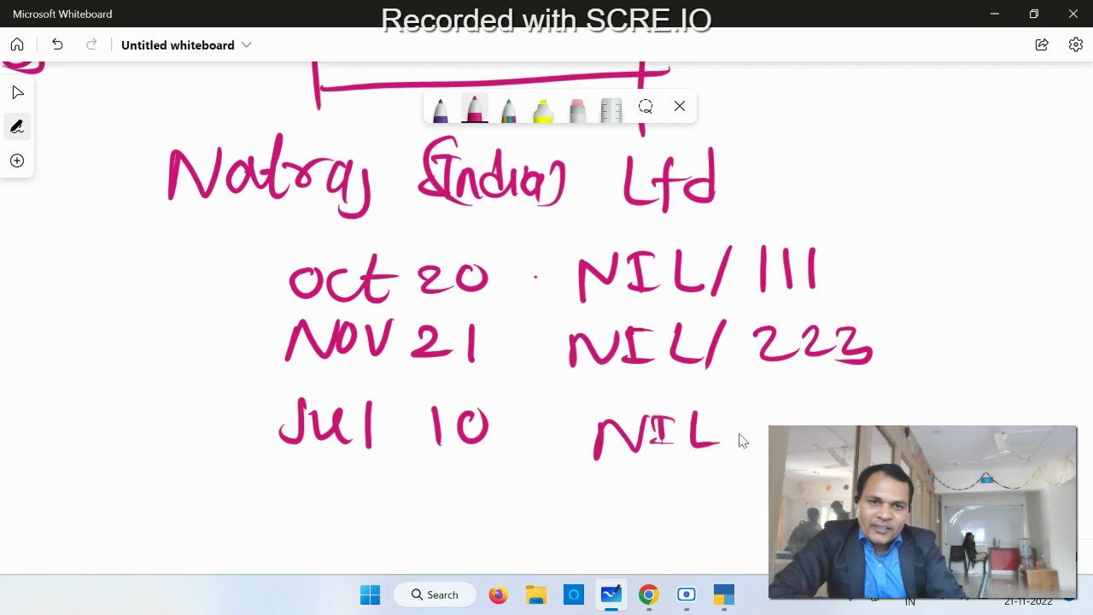
{"action": "left_click_drag", "start_coordinate": [752, 408], "coordinate": [731, 447]}
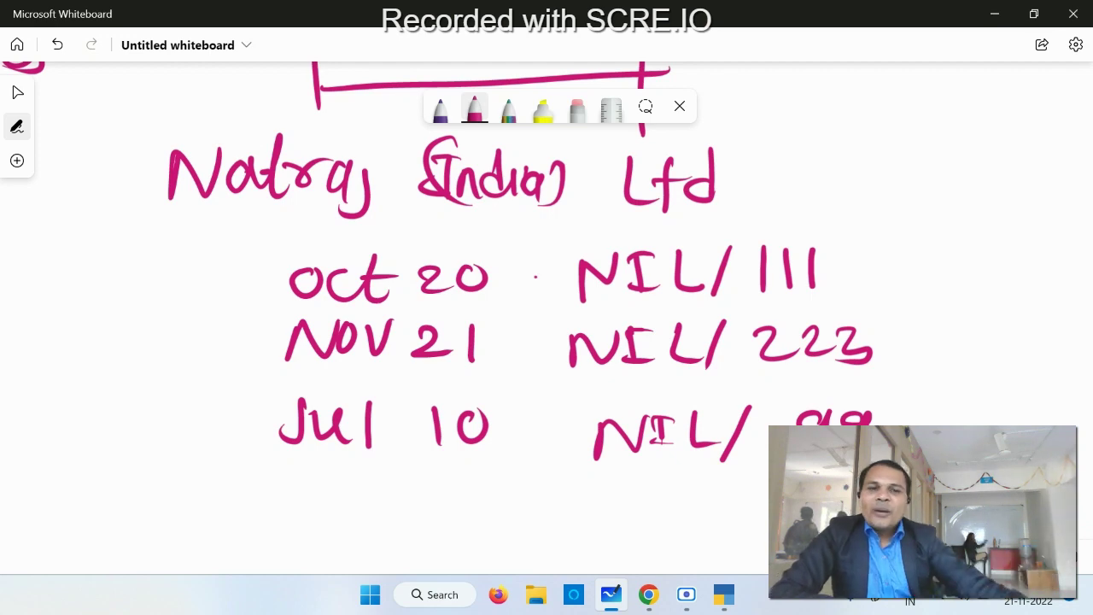
Write the amounts 10K, 20K and 50K beside the bill numbers NIL/111, NIL/223 and NIL/99.
{"action": "scroll", "coordinate": [742, 468], "scroll_direction": "right", "scroll_amount": 5}
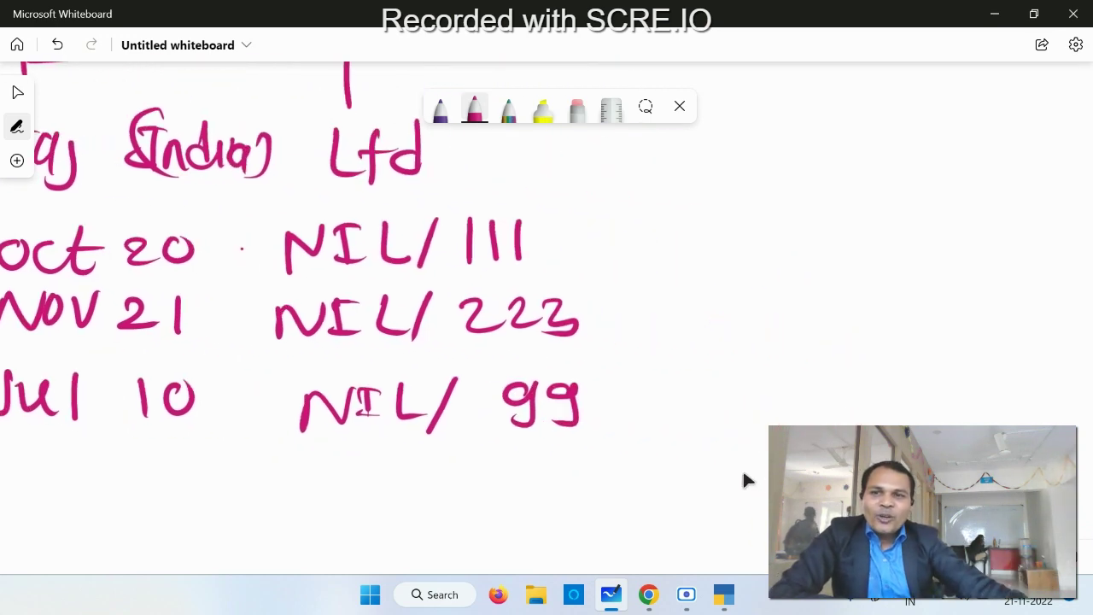
{"action": "left_click", "coordinate": [563, 227]}
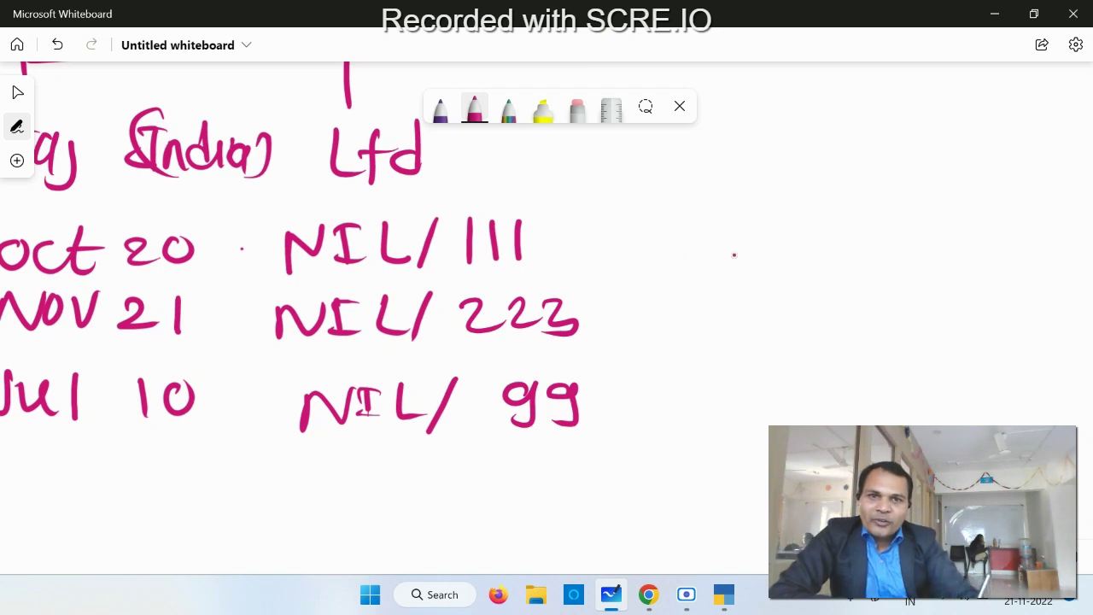
{"action": "left_click_drag", "start_coordinate": [738, 229], "coordinate": [737, 260]}
{"action": "left_click_drag", "start_coordinate": [792, 223], "coordinate": [828, 255]}
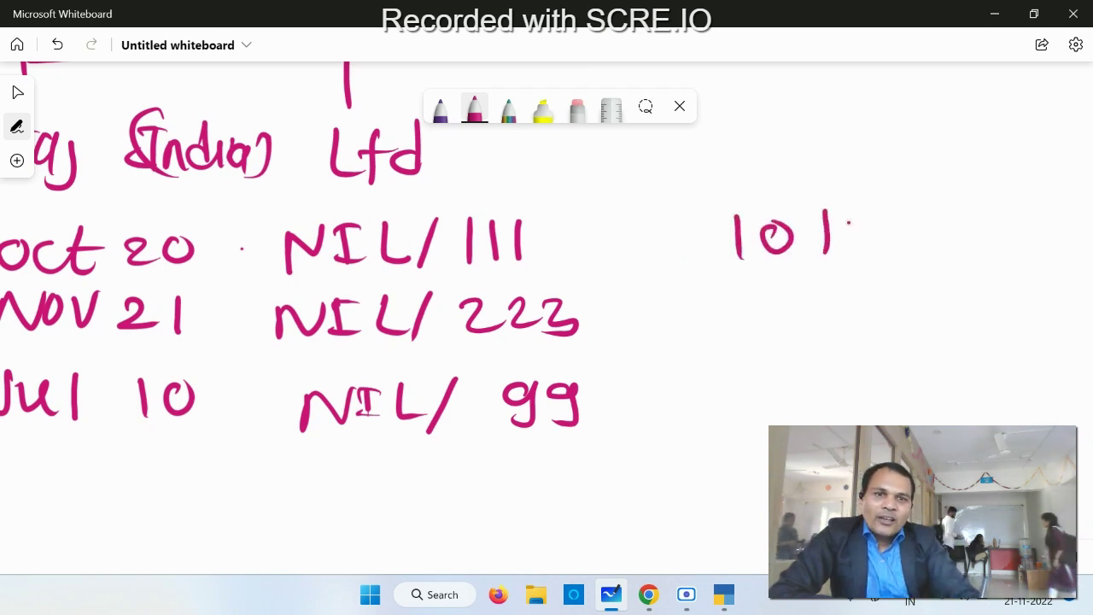
{"action": "left_click_drag", "start_coordinate": [869, 215], "coordinate": [871, 250]}
{"action": "mouse_move", "coordinate": [740, 300]}
{"action": "left_mouse_down"}
{"action": "mouse_move", "coordinate": [765, 328]}
{"action": "mouse_move", "coordinate": [797, 298]}
{"action": "mouse_move", "coordinate": [837, 329]}
{"action": "mouse_move", "coordinate": [876, 328]}
{"action": "left_mouse_up"}
{"action": "mouse_move", "coordinate": [769, 384]}
{"action": "left_mouse_down"}
{"action": "mouse_move", "coordinate": [748, 419]}
{"action": "mouse_move", "coordinate": [793, 384]}
{"action": "mouse_move", "coordinate": [843, 422]}
{"action": "left_mouse_up"}
{"action": "left_click_drag", "start_coordinate": [864, 386], "coordinate": [913, 420]}
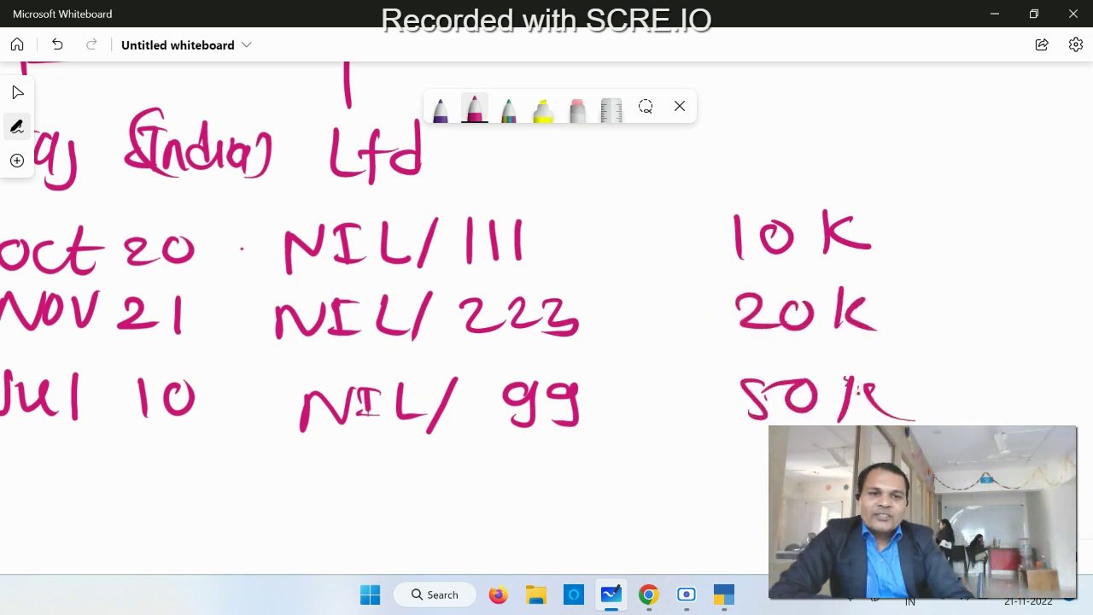
{"action": "left_click_drag", "start_coordinate": [856, 391], "coordinate": [901, 376]}
{"action": "left_click_drag", "start_coordinate": [851, 386], "coordinate": [860, 361]}
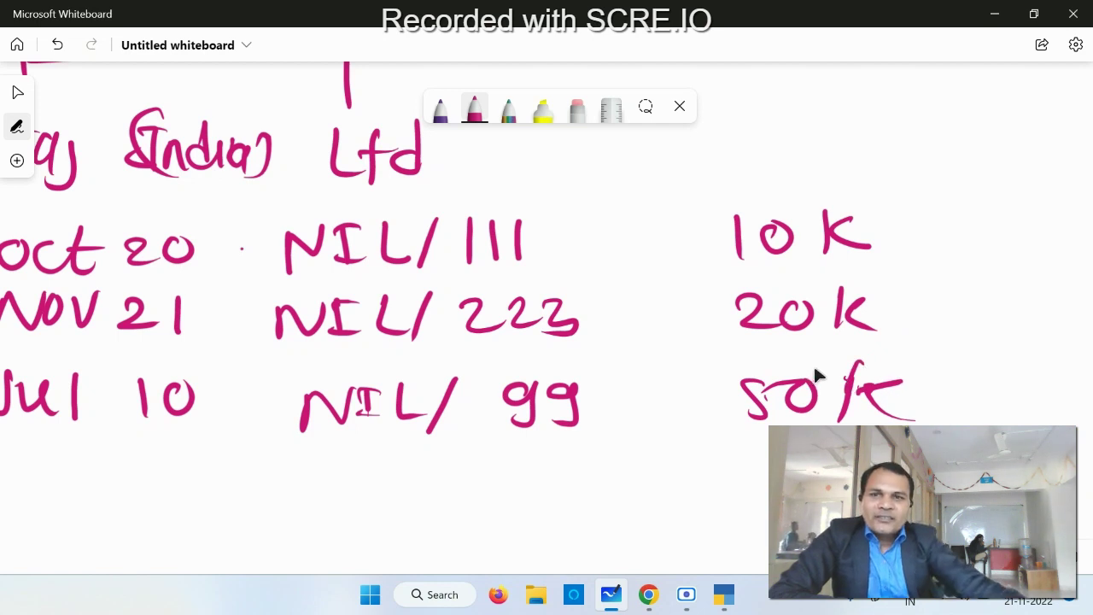
Draw one tall closing square bracket to the right of the three bill amounts.
{"action": "scroll", "coordinate": [819, 362], "scroll_direction": "down", "scroll_amount": 1, "text": "ctrl"}
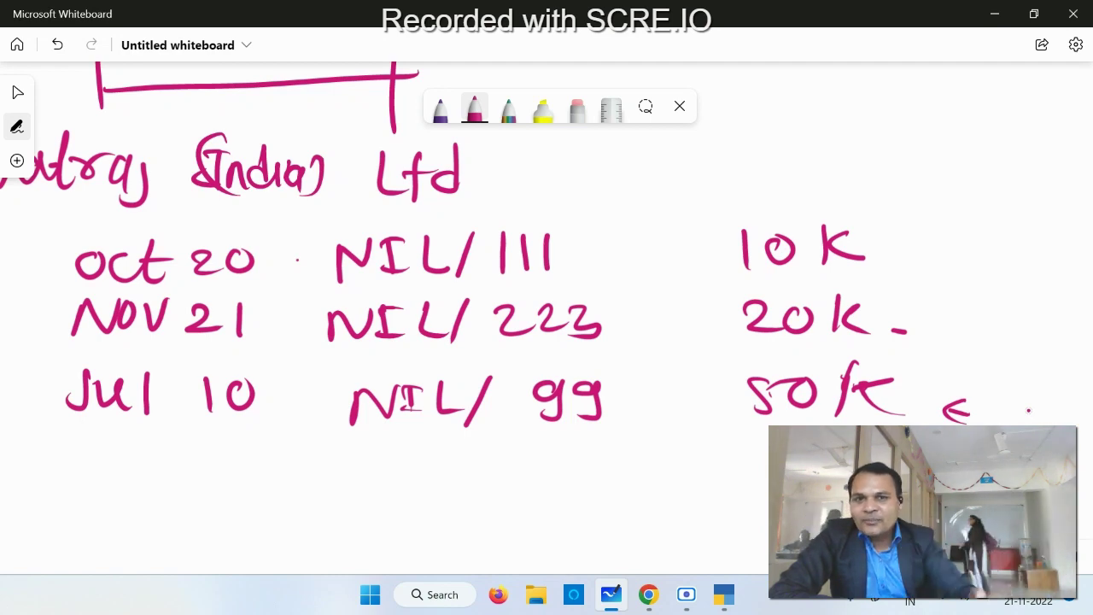
{"action": "scroll", "coordinate": [971, 383], "scroll_direction": "down", "scroll_amount": 3}
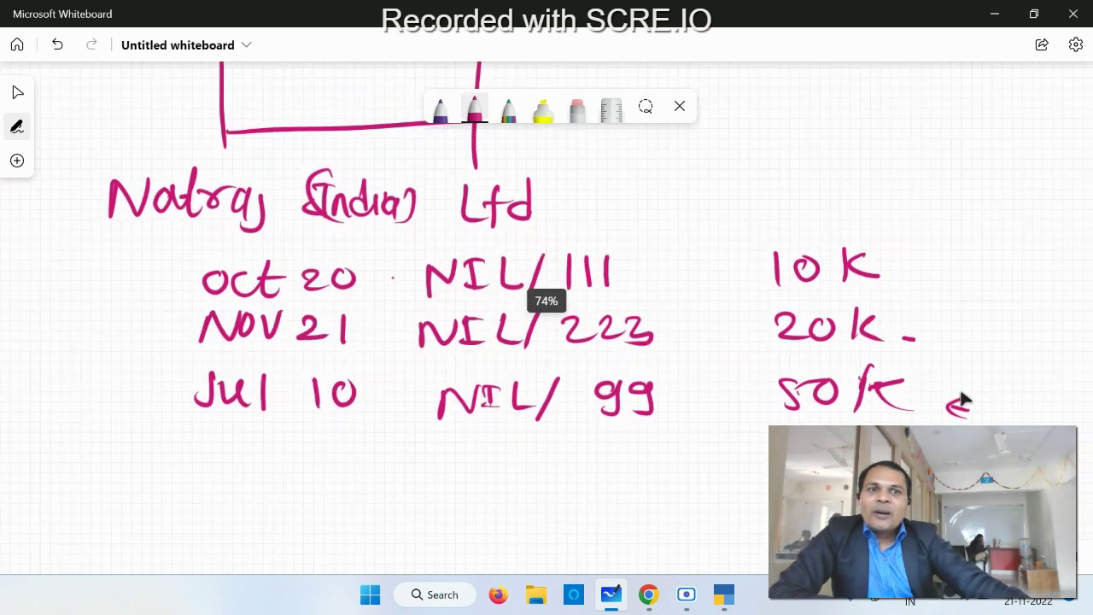
{"action": "scroll", "coordinate": [546, 282], "scroll_direction": "up", "scroll_amount": 1}
{"action": "scroll", "coordinate": [945, 383], "scroll_direction": "down", "scroll_amount": 1}
{"action": "scroll", "coordinate": [945, 384], "scroll_direction": "right", "scroll_amount": 1}
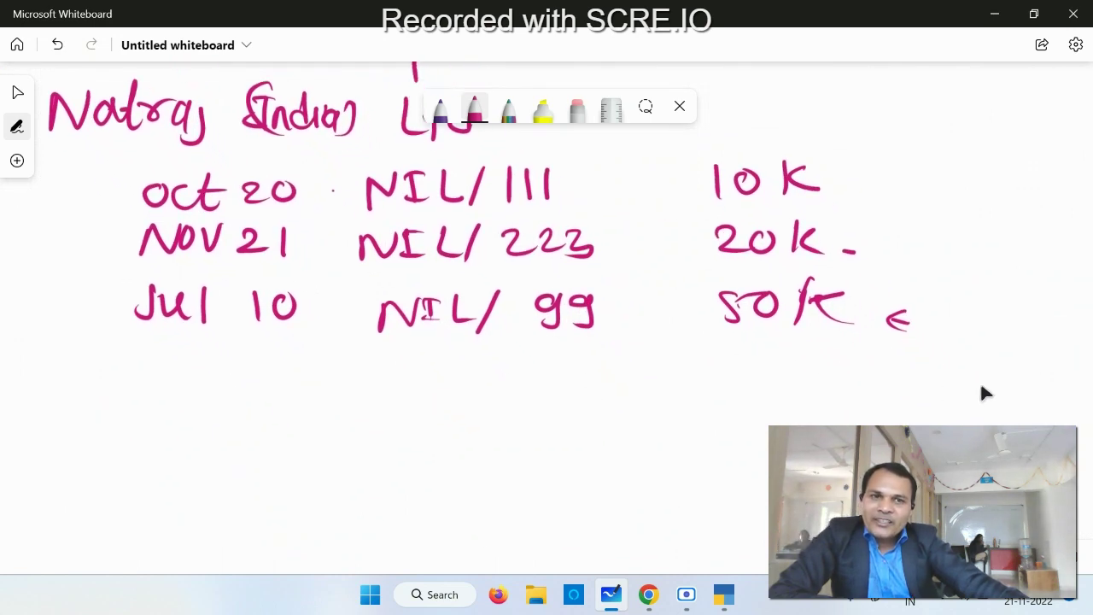
{"action": "scroll", "coordinate": [474, 304], "scroll_direction": "right", "scroll_amount": 3}
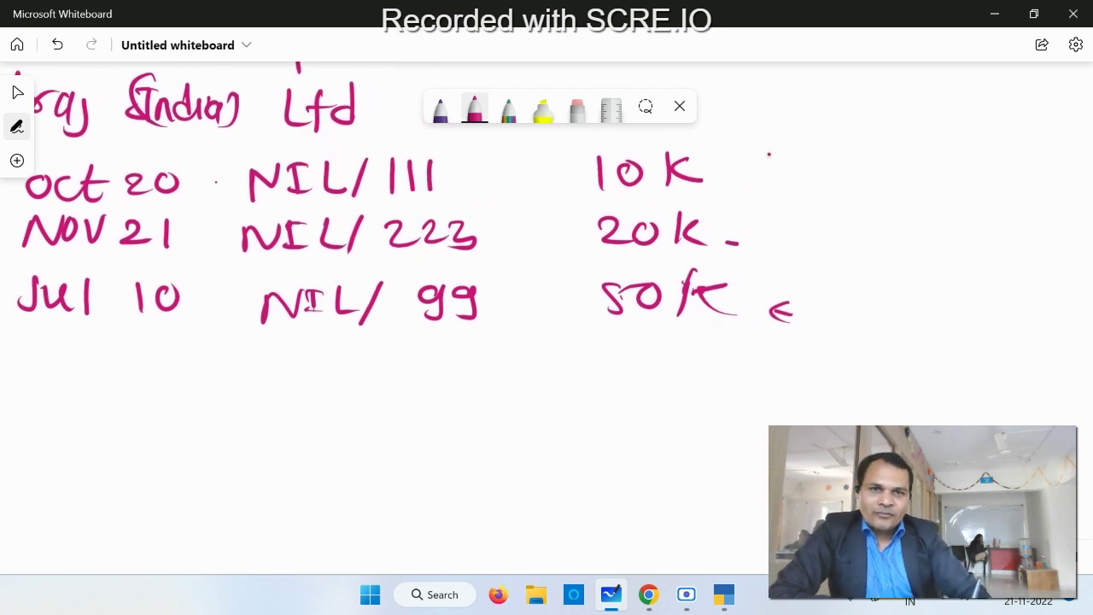
{"action": "mouse_move", "coordinate": [769, 155]}
{"action": "left_mouse_down"}
{"action": "mouse_move", "coordinate": [791, 246]}
{"action": "mouse_move", "coordinate": [741, 341]}
{"action": "left_mouse_up"}
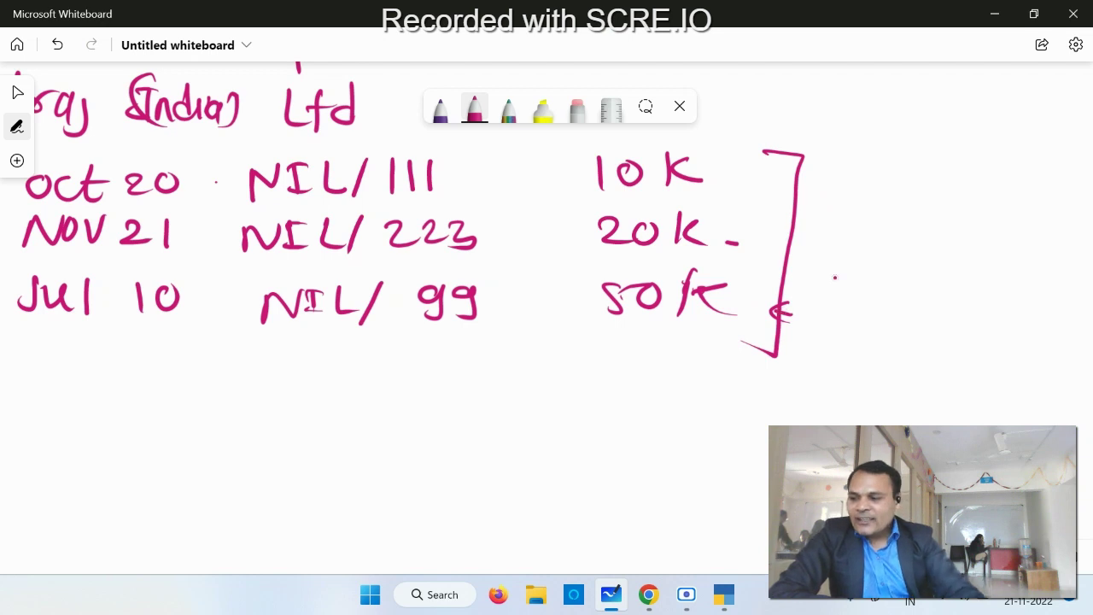
Write the dates 1 Nov and 30 Nov one below the other, to the upper right of the bracket.
{"action": "scroll", "coordinate": [744, 505], "scroll_direction": "right", "scroll_amount": 4}
{"action": "scroll", "coordinate": [745, 504], "scroll_direction": "up", "scroll_amount": 2}
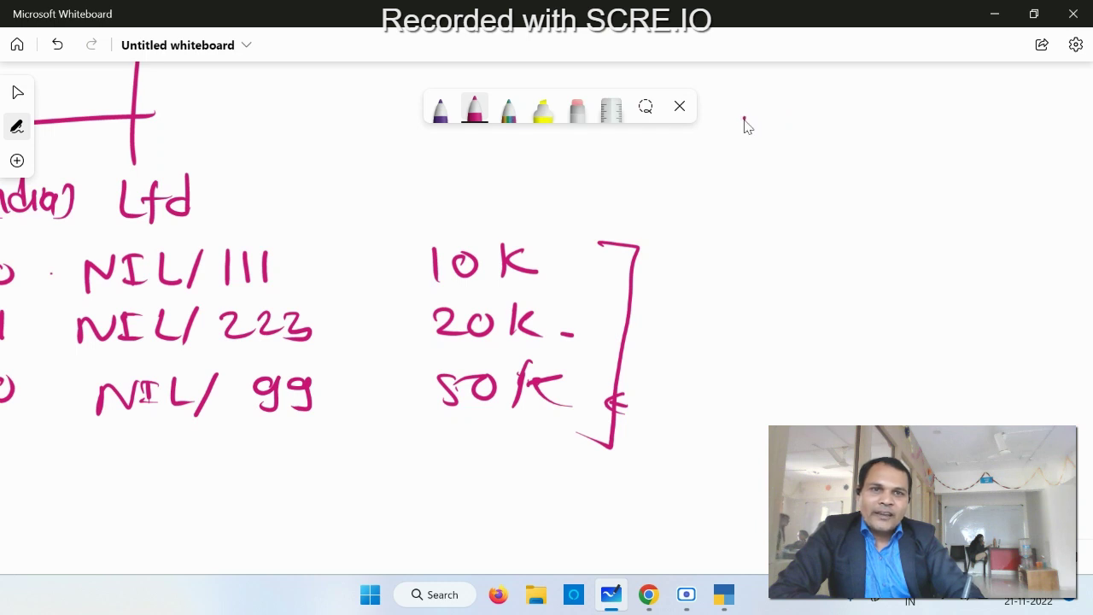
{"action": "mouse_move", "coordinate": [743, 118]}
{"action": "left_mouse_down"}
{"action": "mouse_move", "coordinate": [740, 156]}
{"action": "mouse_move", "coordinate": [825, 114]}
{"action": "left_mouse_up"}
{"action": "left_click_drag", "start_coordinate": [864, 120], "coordinate": [881, 118]}
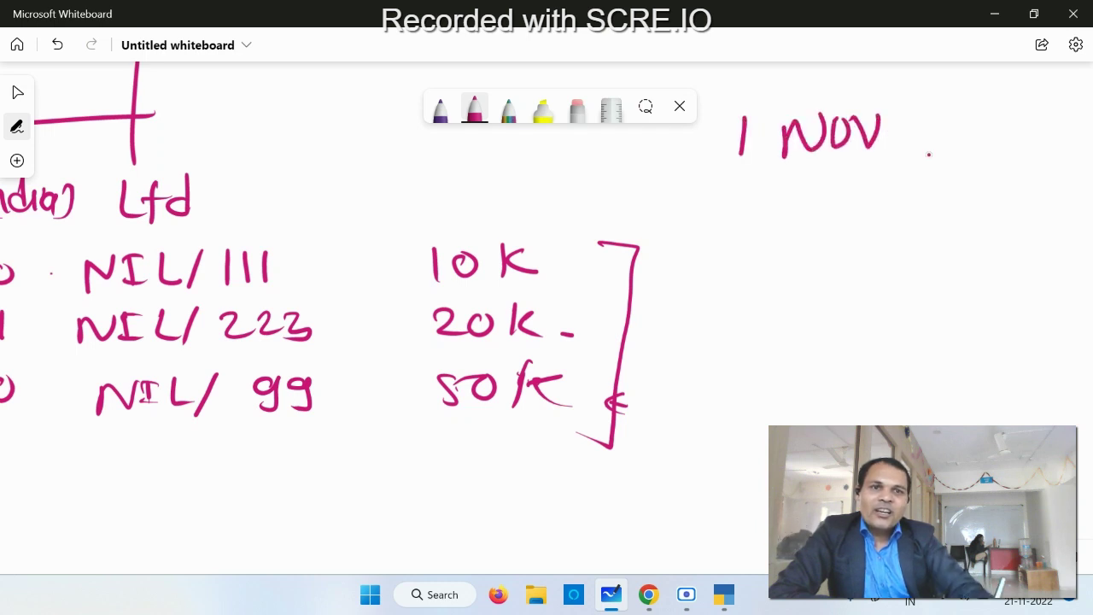
{"action": "mouse_move", "coordinate": [736, 197]}
{"action": "left_mouse_down"}
{"action": "mouse_move", "coordinate": [740, 226]}
{"action": "mouse_move", "coordinate": [805, 205]}
{"action": "mouse_move", "coordinate": [864, 220]}
{"action": "mouse_move", "coordinate": [922, 196]}
{"action": "left_mouse_up"}
Write 30 days to the right of the two November dates and circle it.
{"action": "mouse_move", "coordinate": [965, 145]}
{"action": "left_mouse_down"}
{"action": "mouse_move", "coordinate": [980, 159]}
{"action": "mouse_move", "coordinate": [968, 175]}
{"action": "left_mouse_up"}
{"action": "left_click_drag", "start_coordinate": [1017, 147], "coordinate": [1013, 149]}
{"action": "left_click_drag", "start_coordinate": [1059, 128], "coordinate": [1057, 168]}
{"action": "mouse_move", "coordinate": [1051, 154]}
{"action": "left_mouse_down"}
{"action": "mouse_move", "coordinate": [1083, 188]}
{"action": "mouse_move", "coordinate": [1089, 170]}
{"action": "left_mouse_up"}
{"action": "left_click_drag", "start_coordinate": [1084, 109], "coordinate": [1079, 213]}
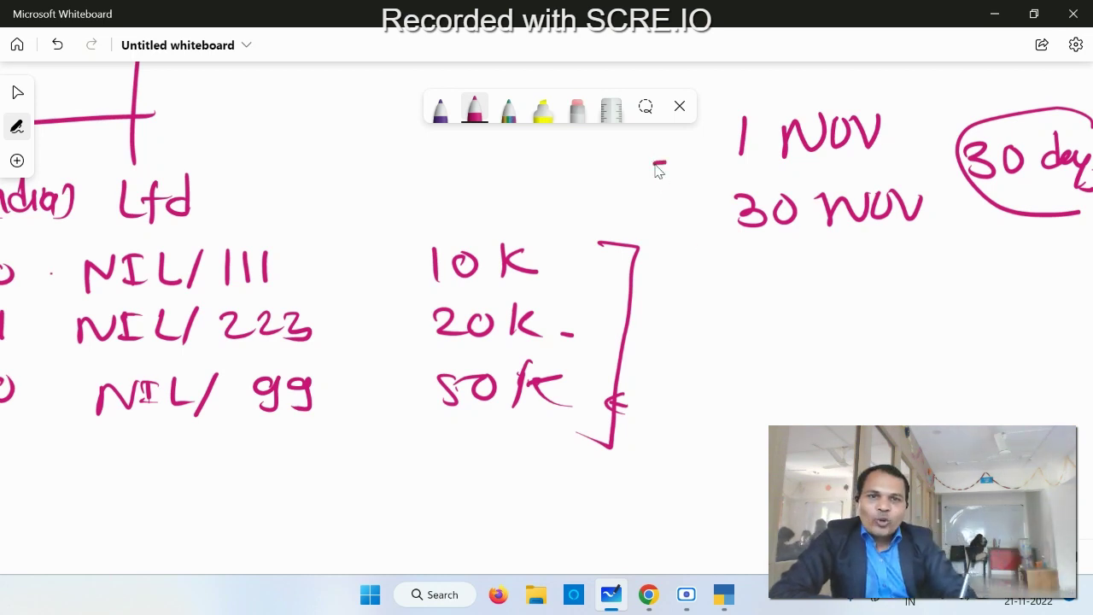
Draw an arrow pointing at 1 Nov and underline both parts of 30 Nov.
{"action": "left_click_drag", "start_coordinate": [654, 164], "coordinate": [709, 158]}
{"action": "mouse_move", "coordinate": [694, 144]}
{"action": "left_mouse_down"}
{"action": "mouse_move", "coordinate": [711, 159]}
{"action": "mouse_move", "coordinate": [701, 174]}
{"action": "left_mouse_up"}
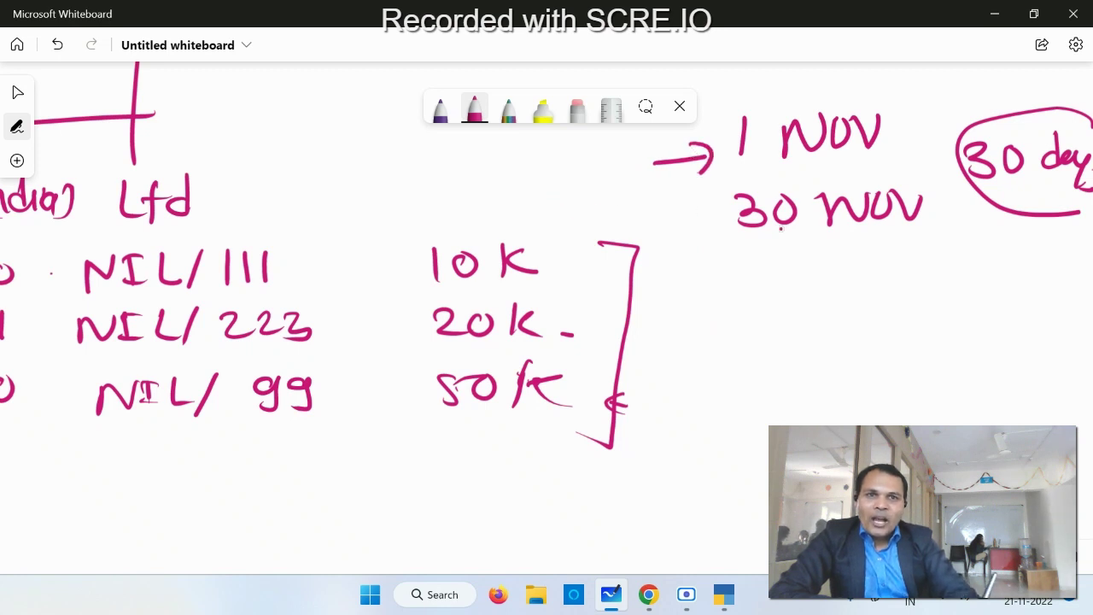
{"action": "left_click_drag", "start_coordinate": [748, 243], "coordinate": [906, 253]}
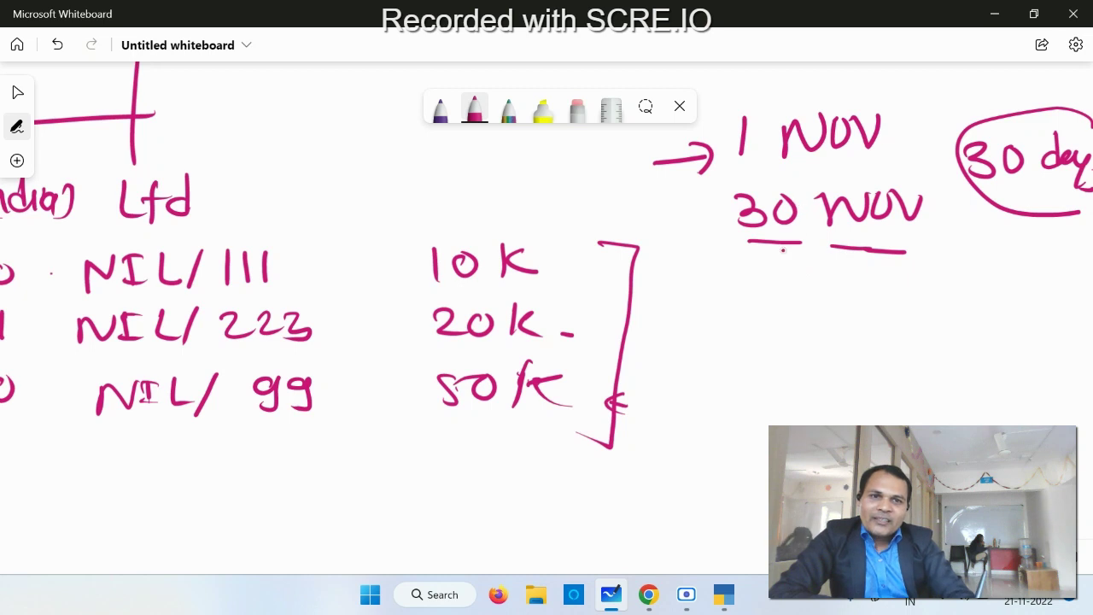
Write and underline 5 Dec below 30 Nov, and link the circled 30 to it with a curved arrow.
{"action": "mouse_move", "coordinate": [769, 313]}
{"action": "left_mouse_down"}
{"action": "mouse_move", "coordinate": [765, 346]}
{"action": "mouse_move", "coordinate": [803, 310]}
{"action": "mouse_move", "coordinate": [828, 350]}
{"action": "left_mouse_up"}
{"action": "left_click_drag", "start_coordinate": [826, 312], "coordinate": [827, 340]}
{"action": "mouse_move", "coordinate": [886, 317]}
{"action": "left_mouse_down"}
{"action": "mouse_move", "coordinate": [864, 333]}
{"action": "mouse_move", "coordinate": [895, 343]}
{"action": "left_mouse_up"}
{"action": "left_click_drag", "start_coordinate": [922, 309], "coordinate": [928, 345]}
{"action": "left_click_drag", "start_coordinate": [767, 365], "coordinate": [899, 365]}
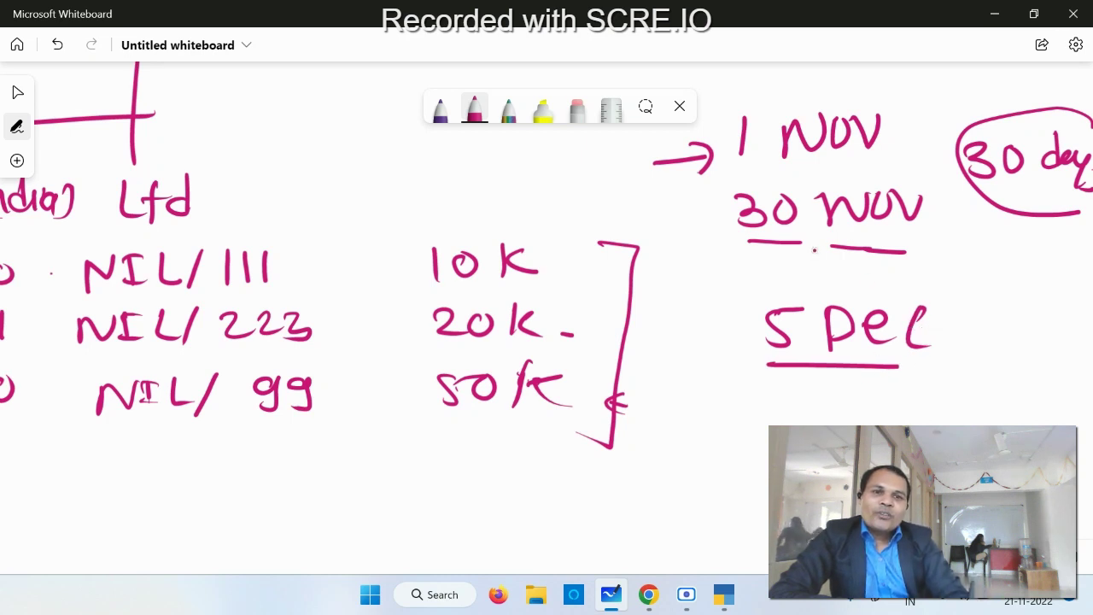
{"action": "mouse_move", "coordinate": [791, 190]}
{"action": "left_mouse_down"}
{"action": "mouse_move", "coordinate": [722, 181]}
{"action": "mouse_move", "coordinate": [765, 249]}
{"action": "mouse_move", "coordinate": [781, 189]}
{"action": "left_mouse_up"}
{"action": "left_click_drag", "start_coordinate": [811, 224], "coordinate": [717, 313]}
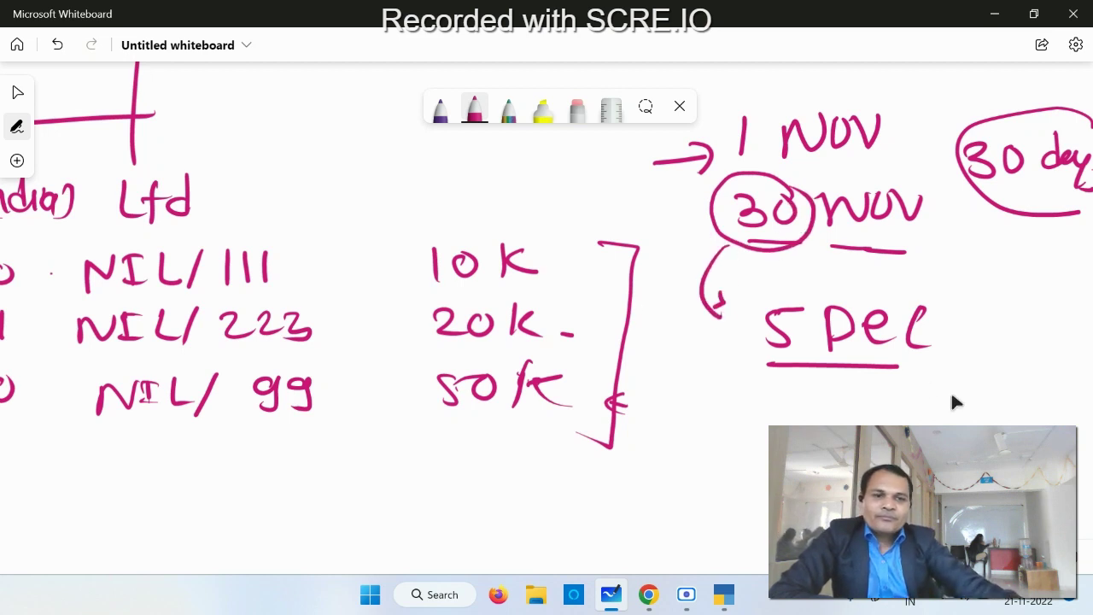
Write 5 days Extra with the purple pen to the right of the underlined 5 Dec.
{"action": "scroll", "coordinate": [951, 402], "scroll_direction": "right", "scroll_amount": 5}
{"action": "scroll", "coordinate": [695, 459], "scroll_direction": "right", "scroll_amount": 3}
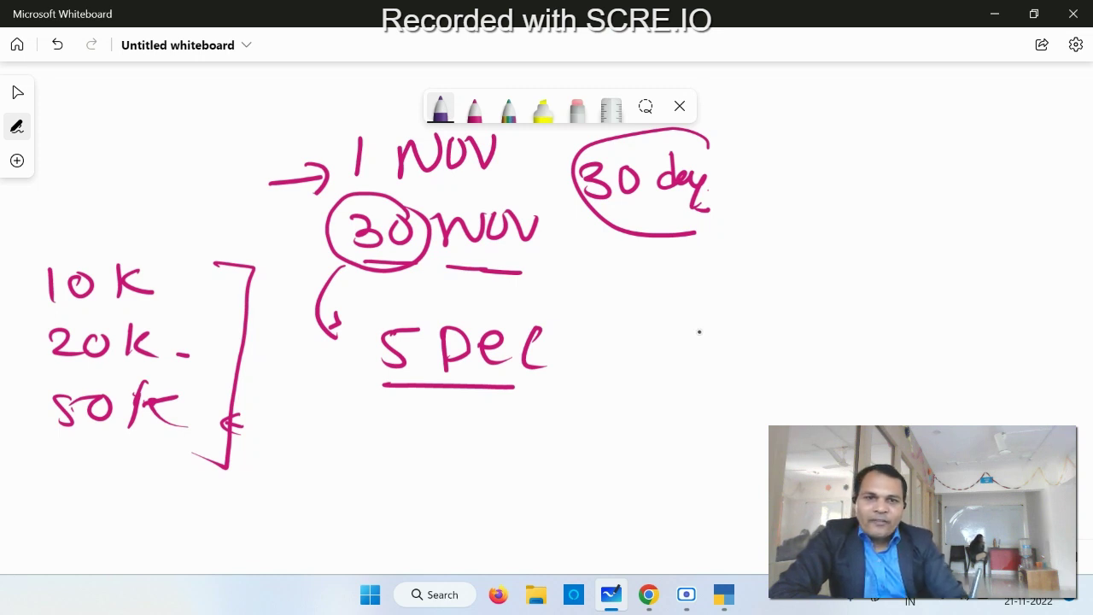
{"action": "mouse_move", "coordinate": [699, 332]}
{"action": "left_mouse_down"}
{"action": "mouse_move", "coordinate": [680, 362]}
{"action": "mouse_move", "coordinate": [794, 350]}
{"action": "mouse_move", "coordinate": [813, 369]}
{"action": "mouse_move", "coordinate": [854, 348]}
{"action": "mouse_move", "coordinate": [955, 341]}
{"action": "mouse_move", "coordinate": [937, 346]}
{"action": "left_mouse_up"}
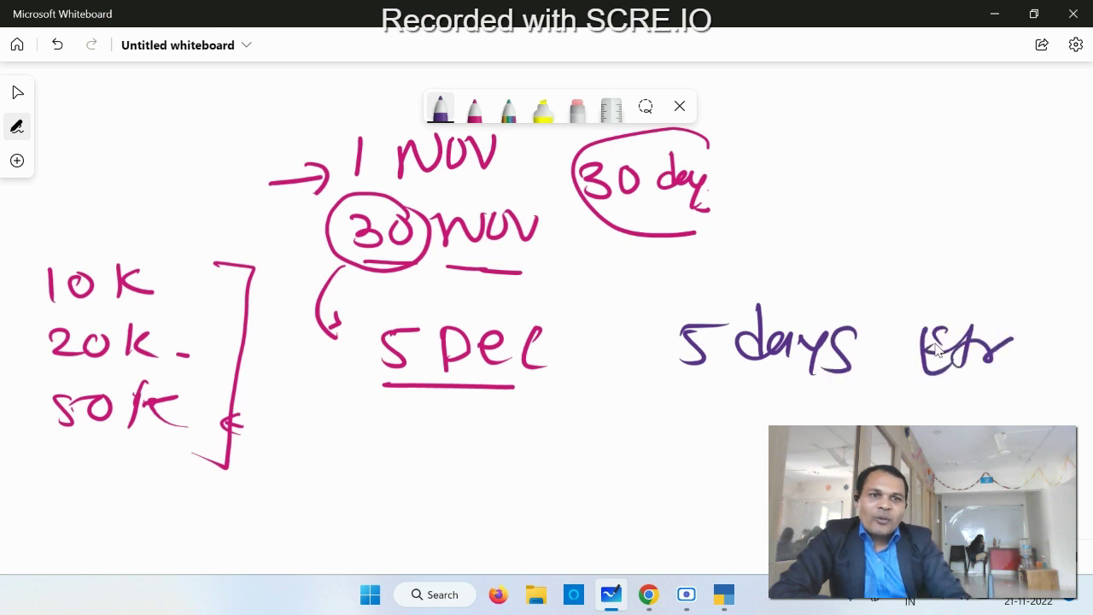
{"action": "left_click_drag", "start_coordinate": [1016, 345], "coordinate": [1025, 366]}
Write and circle FC to the upper right of 30 days, and draw small arrows at 30 Nov and 30 days.
{"action": "mouse_move", "coordinate": [807, 106]}
{"action": "left_mouse_down"}
{"action": "mouse_move", "coordinate": [809, 152]}
{"action": "mouse_move", "coordinate": [863, 109]}
{"action": "mouse_move", "coordinate": [819, 82]}
{"action": "mouse_move", "coordinate": [895, 137]}
{"action": "mouse_move", "coordinate": [897, 118]}
{"action": "left_mouse_up"}
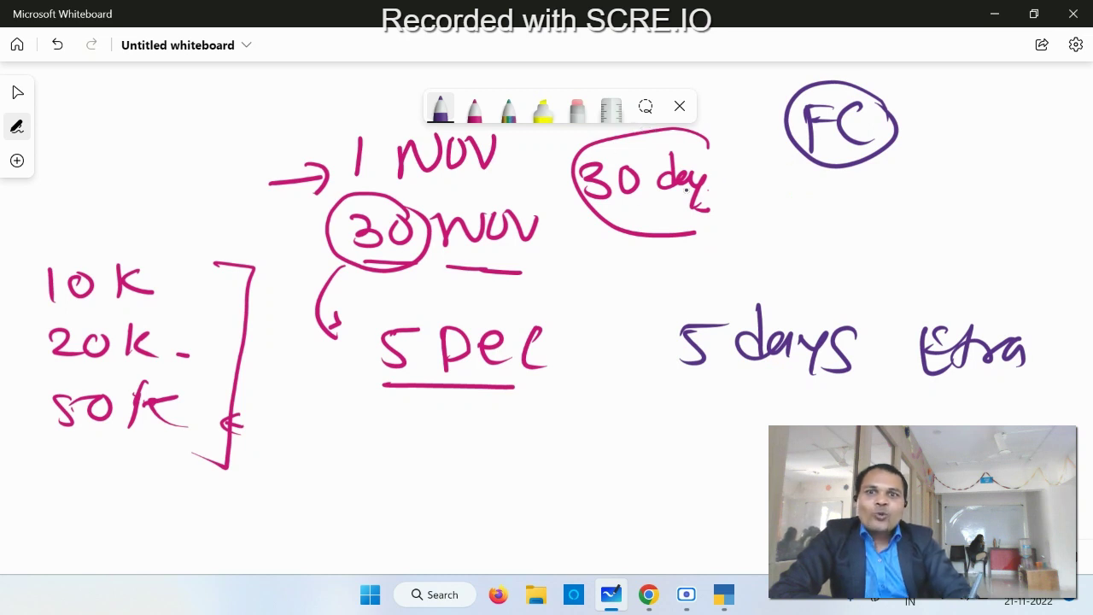
{"action": "mouse_move", "coordinate": [468, 250]}
{"action": "left_mouse_down"}
{"action": "mouse_move", "coordinate": [449, 259]}
{"action": "mouse_move", "coordinate": [476, 263]}
{"action": "left_mouse_up"}
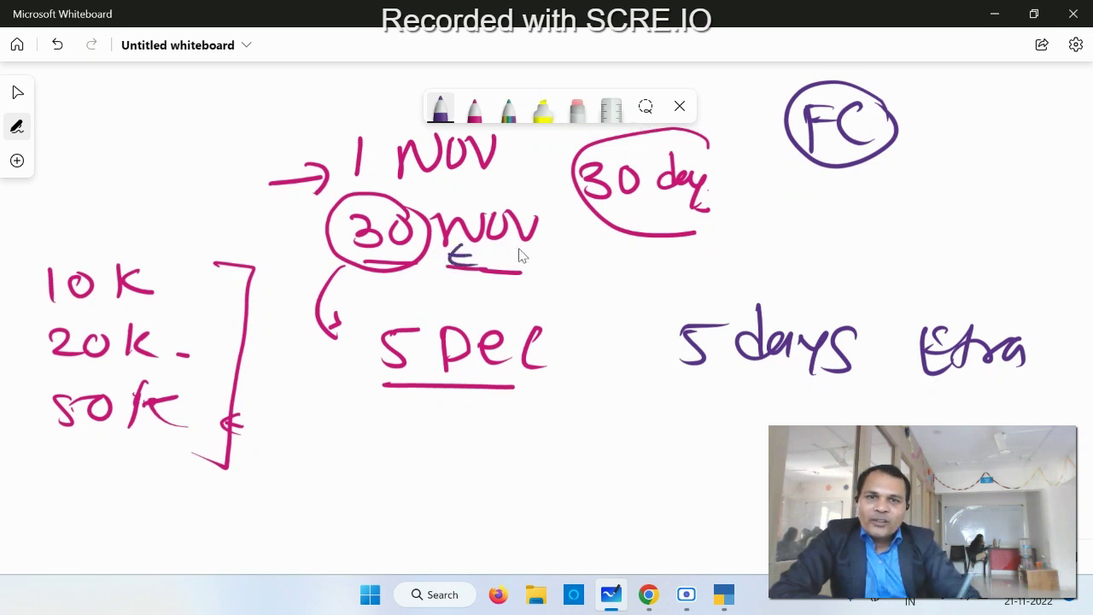
{"action": "mouse_move", "coordinate": [784, 188]}
{"action": "left_mouse_down"}
{"action": "mouse_move", "coordinate": [746, 189]}
{"action": "mouse_move", "coordinate": [762, 196]}
{"action": "left_mouse_up"}
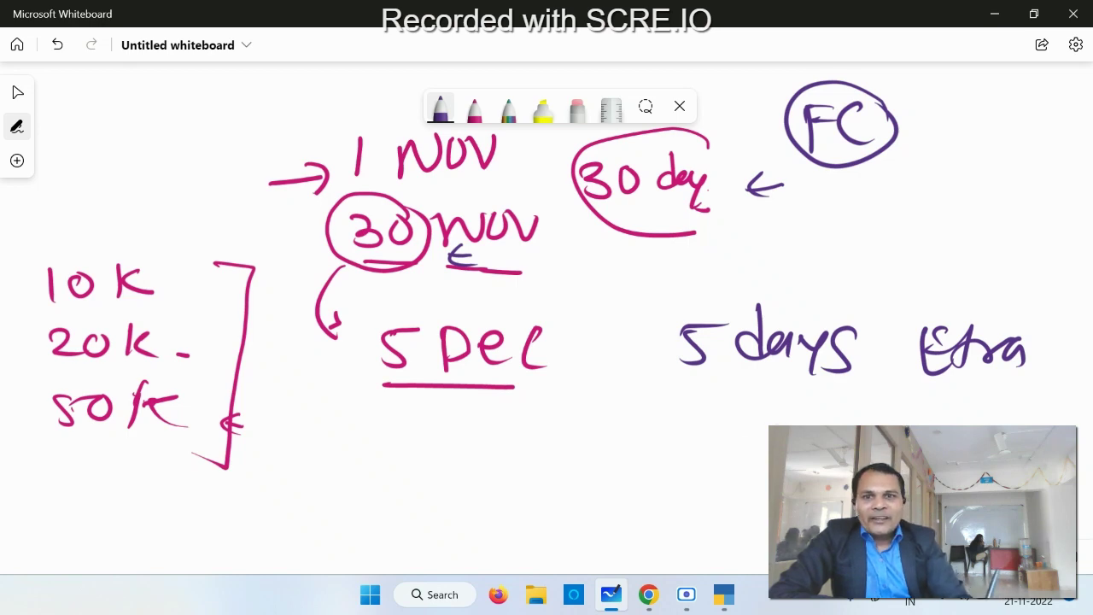
Write 10K below 5 days Extra, with a circled 500 beneath it.
{"action": "mouse_move", "coordinate": [739, 422]}
{"action": "left_mouse_down"}
{"action": "mouse_move", "coordinate": [736, 466]}
{"action": "mouse_move", "coordinate": [777, 453]}
{"action": "mouse_move", "coordinate": [760, 426]}
{"action": "left_mouse_up"}
{"action": "mouse_move", "coordinate": [803, 420]}
{"action": "left_mouse_down"}
{"action": "mouse_move", "coordinate": [801, 461]}
{"action": "mouse_move", "coordinate": [755, 518]}
{"action": "left_mouse_up"}
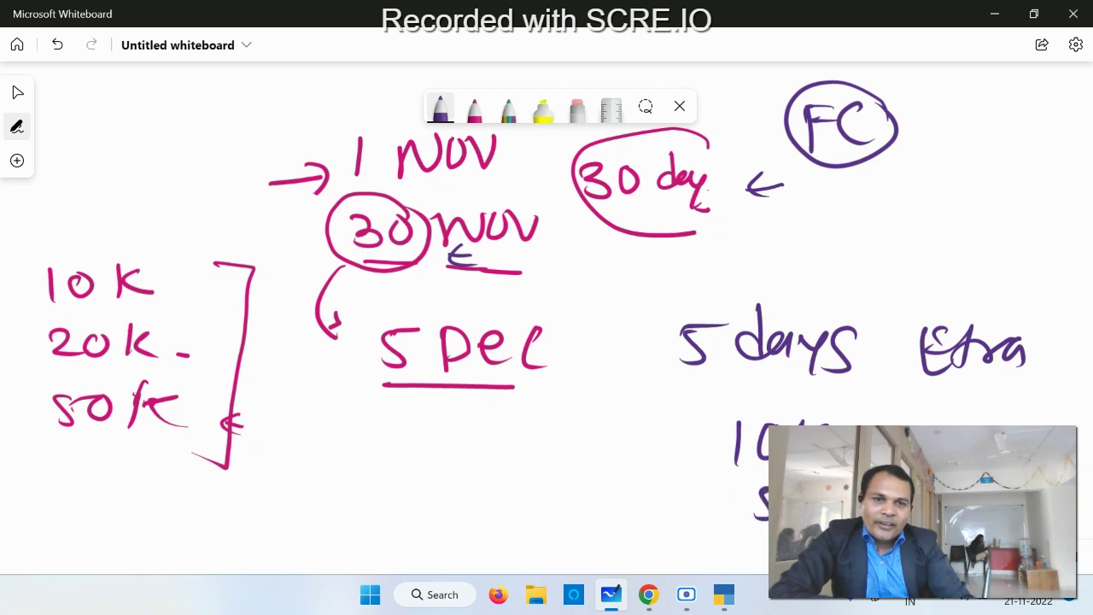
{"action": "left_click_drag", "start_coordinate": [768, 472], "coordinate": [765, 538]}
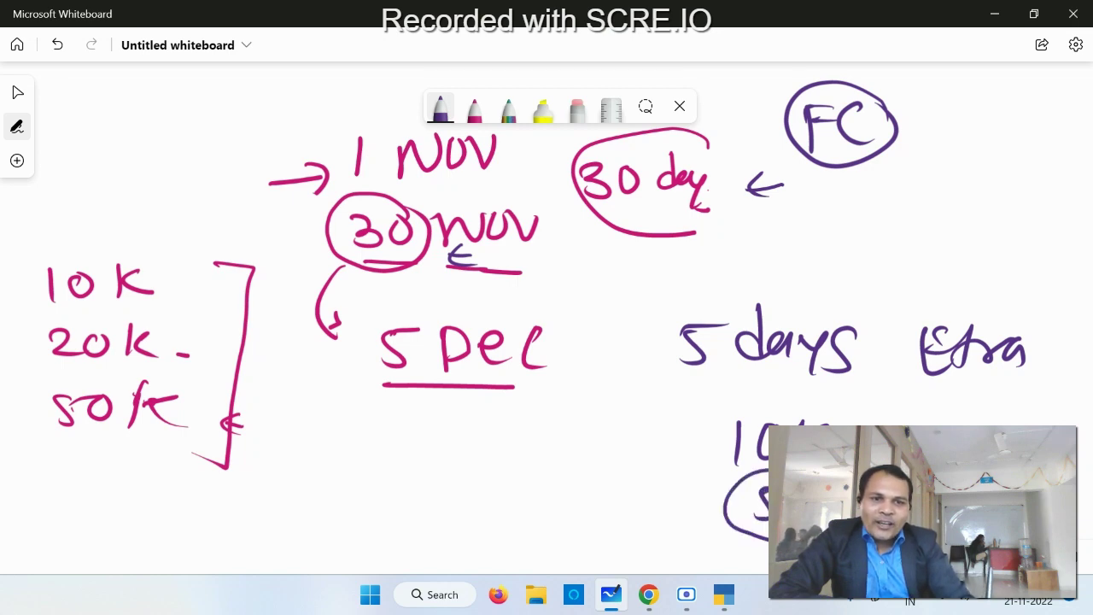
Write the heading Payment / on Time below the circled 500.
{"action": "scroll", "coordinate": [842, 318], "scroll_direction": "down", "scroll_amount": 3}
{"action": "scroll", "coordinate": [843, 317], "scroll_direction": "right", "scroll_amount": 2}
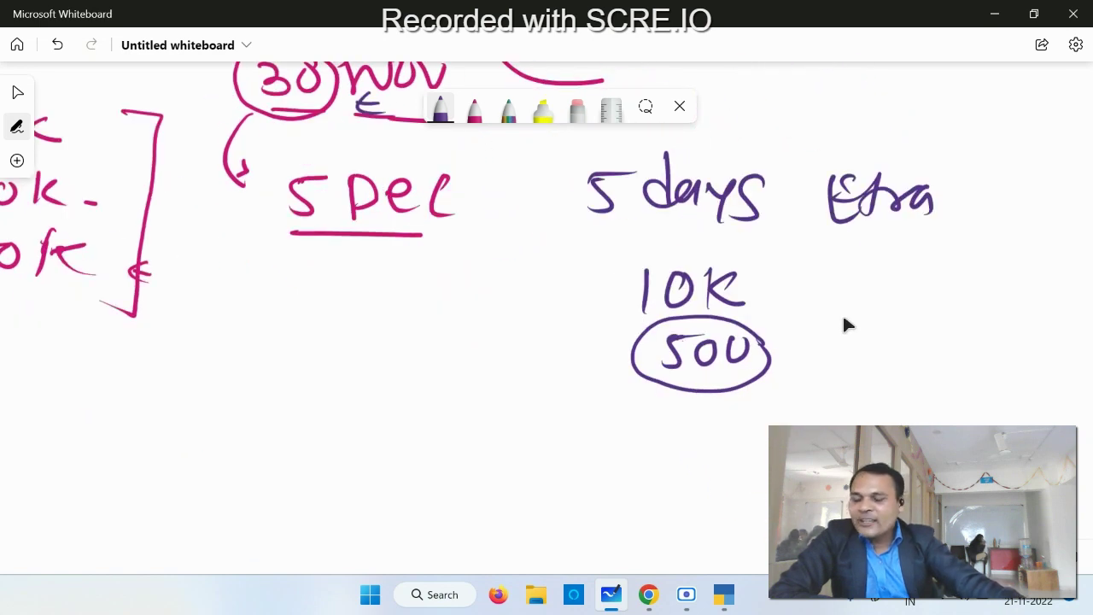
{"action": "scroll", "coordinate": [931, 203], "scroll_direction": "down", "scroll_amount": 5}
{"action": "scroll", "coordinate": [932, 202], "scroll_direction": "left", "scroll_amount": 1}
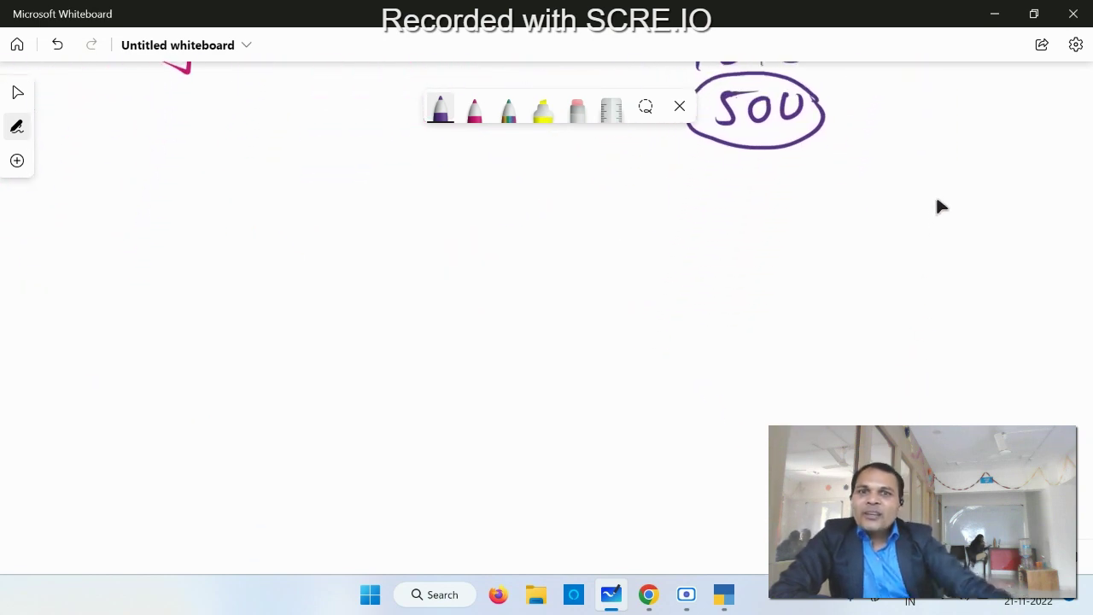
{"action": "mouse_move", "coordinate": [381, 174]}
{"action": "left_mouse_down"}
{"action": "mouse_move", "coordinate": [385, 214]}
{"action": "mouse_move", "coordinate": [434, 212]}
{"action": "mouse_move", "coordinate": [485, 243]}
{"action": "mouse_move", "coordinate": [649, 205]}
{"action": "left_mouse_up"}
{"action": "mouse_move", "coordinate": [702, 170]}
{"action": "left_mouse_down"}
{"action": "mouse_move", "coordinate": [681, 213]}
{"action": "mouse_move", "coordinate": [955, 220]}
{"action": "mouse_move", "coordinate": [982, 209]}
{"action": "mouse_move", "coordinate": [886, 209]}
{"action": "mouse_move", "coordinate": [878, 243]}
{"action": "left_mouse_up"}
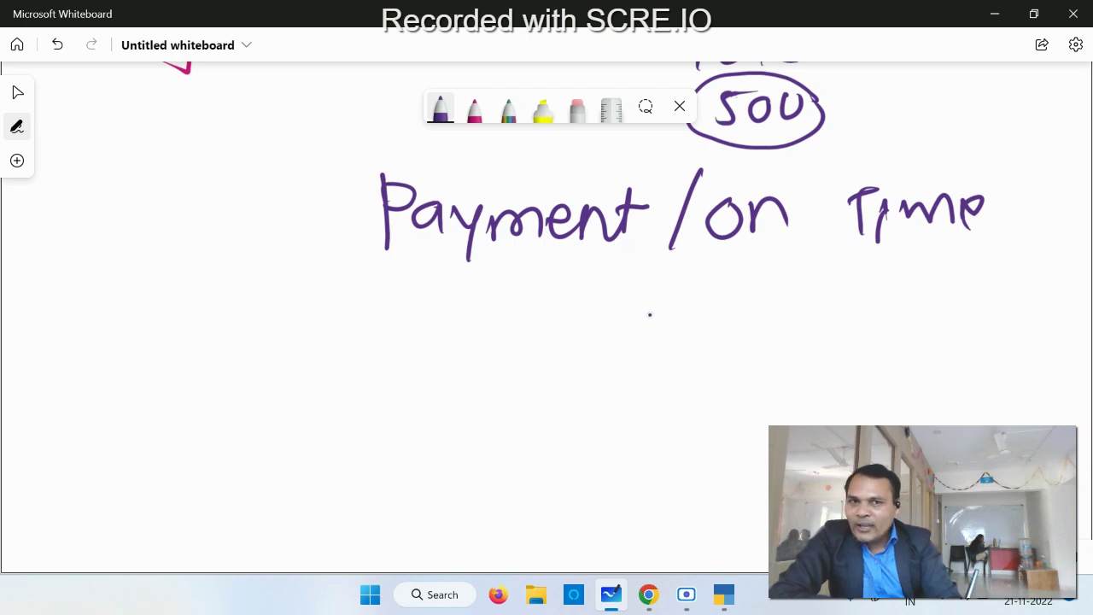
Write a row below the Payment / on Time heading with a circled SC, 10 K, 500 and 10500.
{"action": "mouse_move", "coordinate": [187, 336]}
{"action": "left_mouse_down"}
{"action": "mouse_move", "coordinate": [175, 369]}
{"action": "mouse_move", "coordinate": [264, 349]}
{"action": "mouse_move", "coordinate": [163, 375]}
{"action": "mouse_move", "coordinate": [281, 341]}
{"action": "left_mouse_up"}
{"action": "mouse_move", "coordinate": [430, 325]}
{"action": "left_mouse_down"}
{"action": "mouse_move", "coordinate": [431, 376]}
{"action": "mouse_move", "coordinate": [456, 333]}
{"action": "mouse_move", "coordinate": [513, 373]}
{"action": "left_mouse_up"}
{"action": "left_click_drag", "start_coordinate": [545, 339], "coordinate": [548, 362]}
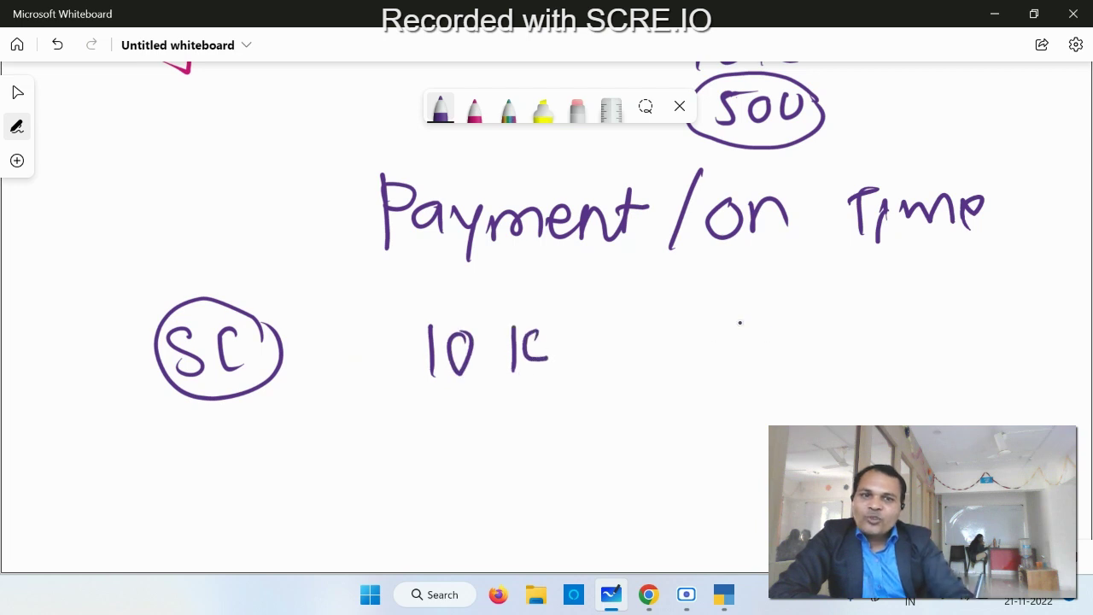
{"action": "mouse_move", "coordinate": [739, 322]}
{"action": "left_mouse_down"}
{"action": "mouse_move", "coordinate": [750, 354]}
{"action": "mouse_move", "coordinate": [753, 330]}
{"action": "left_mouse_up"}
{"action": "left_click_drag", "start_coordinate": [790, 323], "coordinate": [825, 323]}
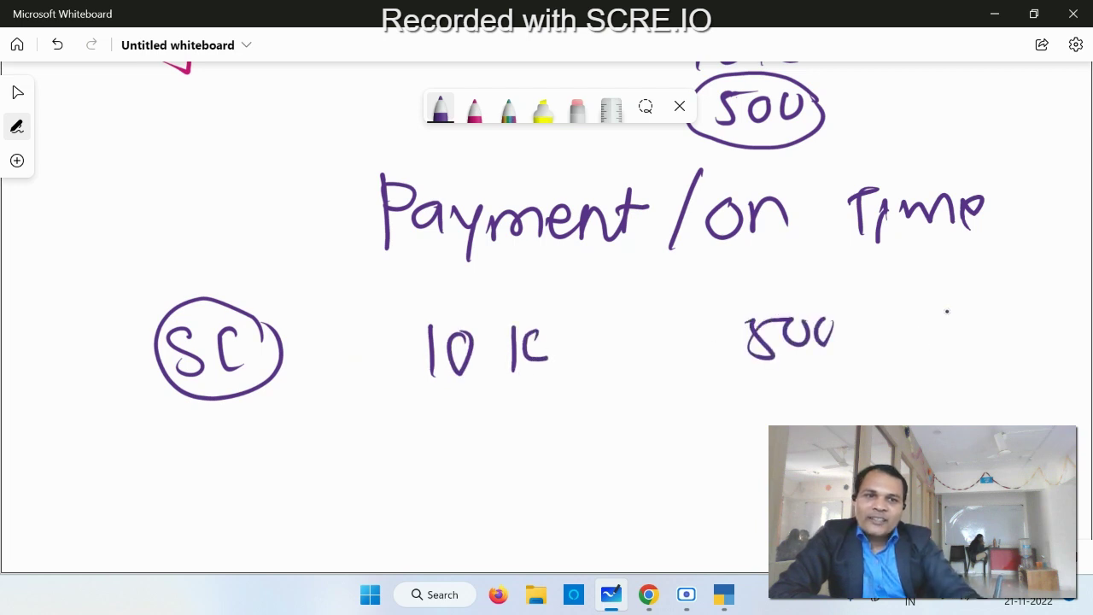
{"action": "left_click_drag", "start_coordinate": [949, 302], "coordinate": [950, 350]}
{"action": "left_click_drag", "start_coordinate": [976, 312], "coordinate": [978, 314]}
{"action": "mouse_move", "coordinate": [1006, 312]}
{"action": "left_mouse_down"}
{"action": "mouse_move", "coordinate": [999, 346]}
{"action": "mouse_move", "coordinate": [1004, 314]}
{"action": "left_mouse_up"}
{"action": "left_click_drag", "start_coordinate": [1030, 315], "coordinate": [1065, 317]}
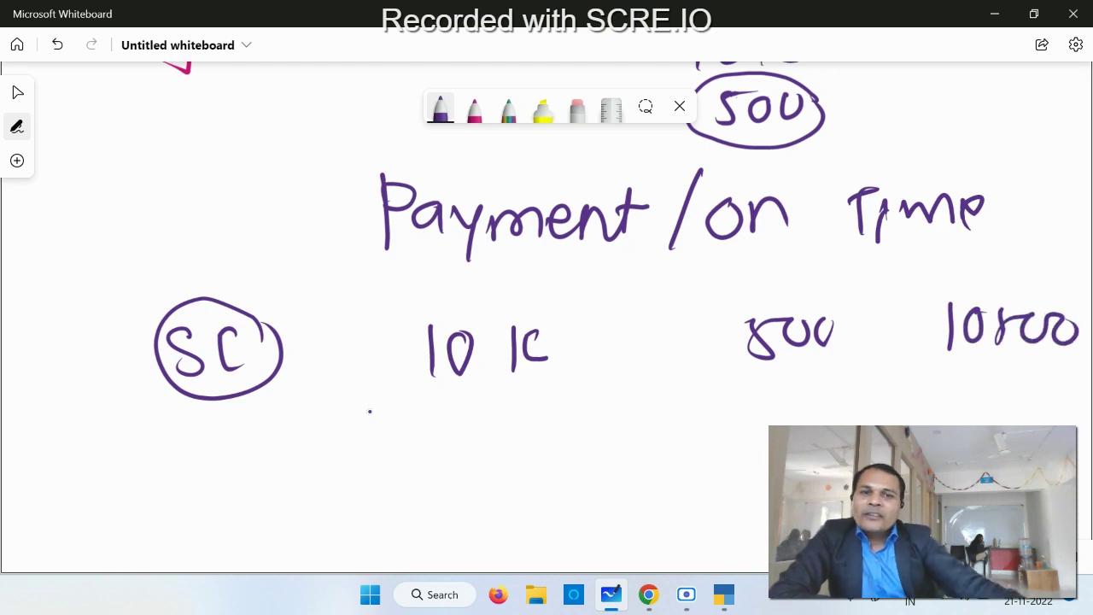
Write a second row with 20 K, 1000 and 21000 under the 10 K row, and add a check mark below SC.
{"action": "left_click_drag", "start_coordinate": [872, 450], "coordinate": [730, 370]}
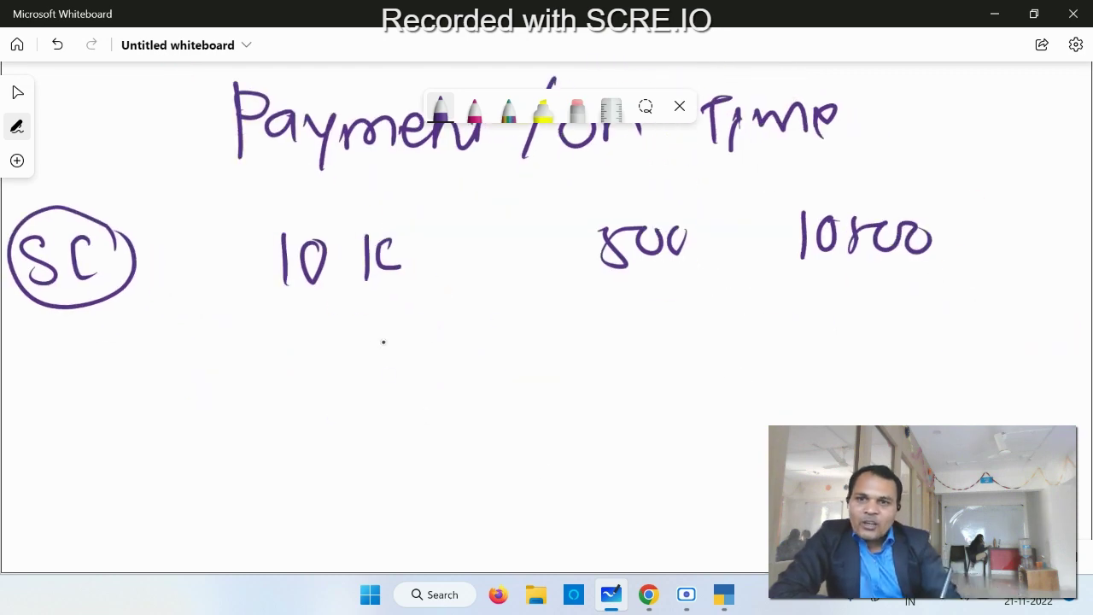
{"action": "mouse_move", "coordinate": [265, 357]}
{"action": "left_mouse_down"}
{"action": "mouse_move", "coordinate": [275, 376]}
{"action": "mouse_move", "coordinate": [304, 383]}
{"action": "left_mouse_up"}
{"action": "mouse_move", "coordinate": [326, 358]}
{"action": "left_mouse_down"}
{"action": "mouse_move", "coordinate": [319, 366]}
{"action": "mouse_move", "coordinate": [328, 359]}
{"action": "mouse_move", "coordinate": [370, 382]}
{"action": "left_mouse_up"}
{"action": "left_click_drag", "start_coordinate": [399, 338], "coordinate": [409, 372]}
{"action": "left_click_drag", "start_coordinate": [132, 319], "coordinate": [168, 320]}
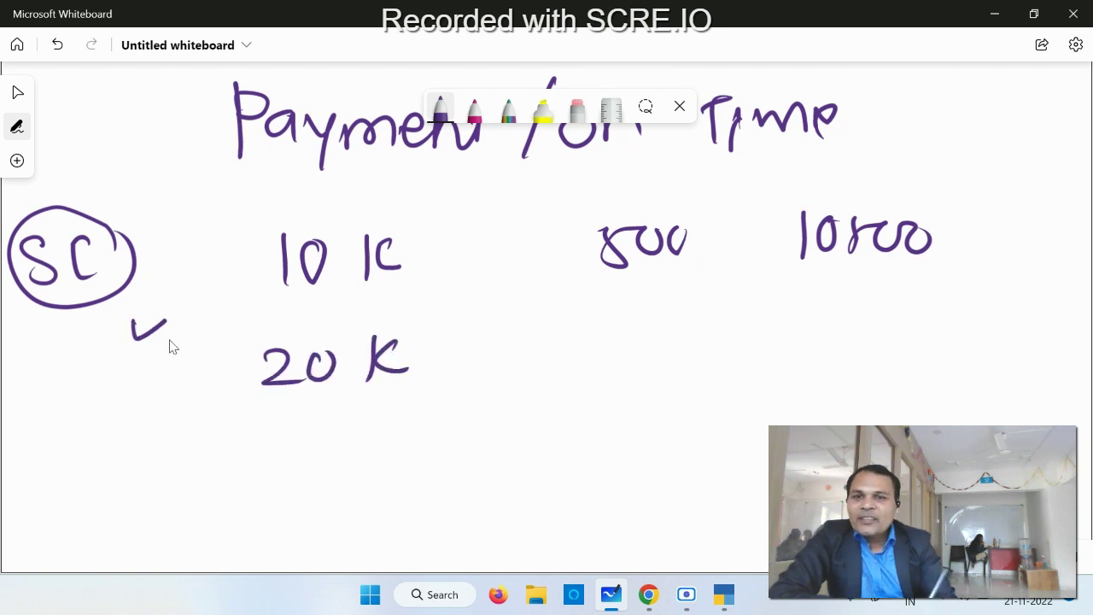
{"action": "mouse_move", "coordinate": [584, 334]}
{"action": "left_mouse_down"}
{"action": "mouse_move", "coordinate": [584, 369]}
{"action": "mouse_move", "coordinate": [612, 350]}
{"action": "mouse_move", "coordinate": [687, 341]}
{"action": "left_mouse_up"}
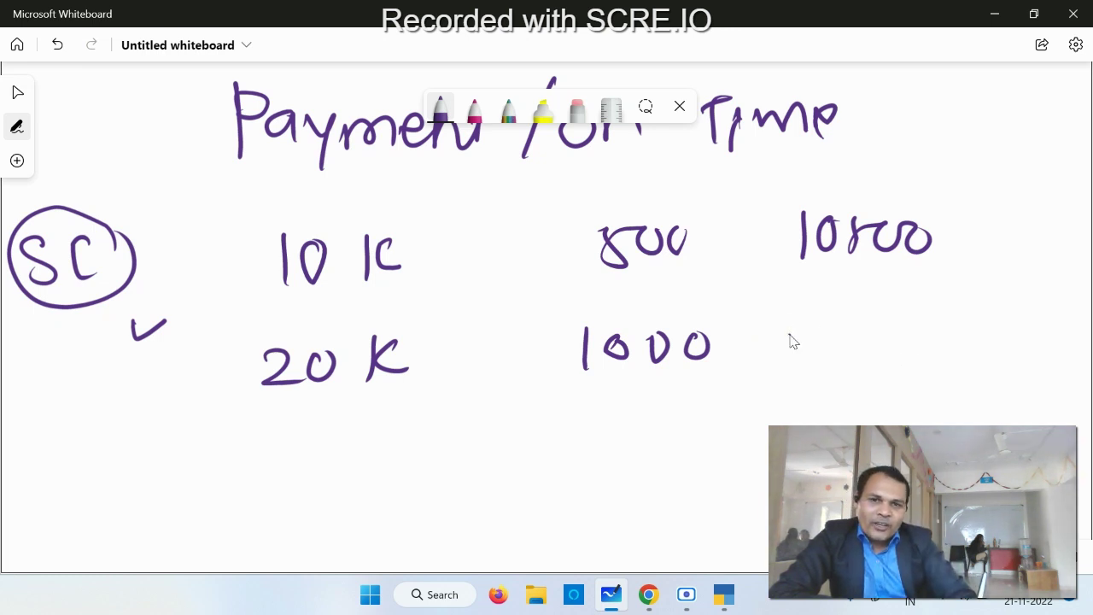
{"action": "left_click_drag", "start_coordinate": [789, 335], "coordinate": [826, 364]}
{"action": "left_click_drag", "start_coordinate": [854, 327], "coordinate": [853, 365]}
{"action": "left_click_drag", "start_coordinate": [888, 333], "coordinate": [965, 339]}
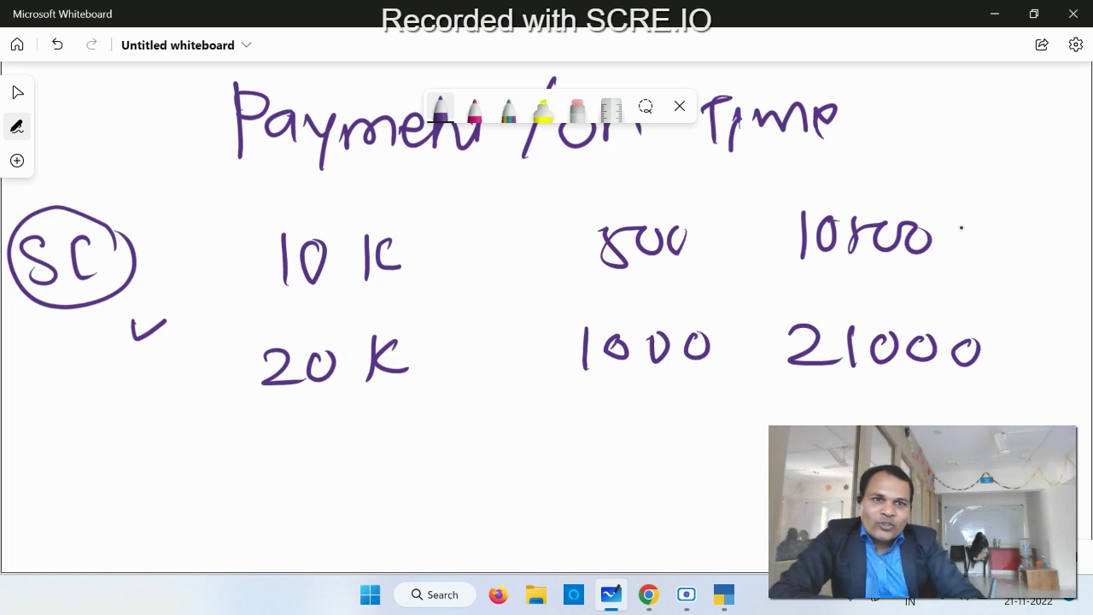
Circle the 500 in 10500 and the 1000 in 21000, and draw arrow-like marks beside both totals.
{"action": "mouse_move", "coordinate": [961, 227]}
{"action": "left_mouse_down"}
{"action": "mouse_move", "coordinate": [866, 205]}
{"action": "mouse_move", "coordinate": [890, 287]}
{"action": "mouse_move", "coordinate": [968, 244]}
{"action": "left_mouse_up"}
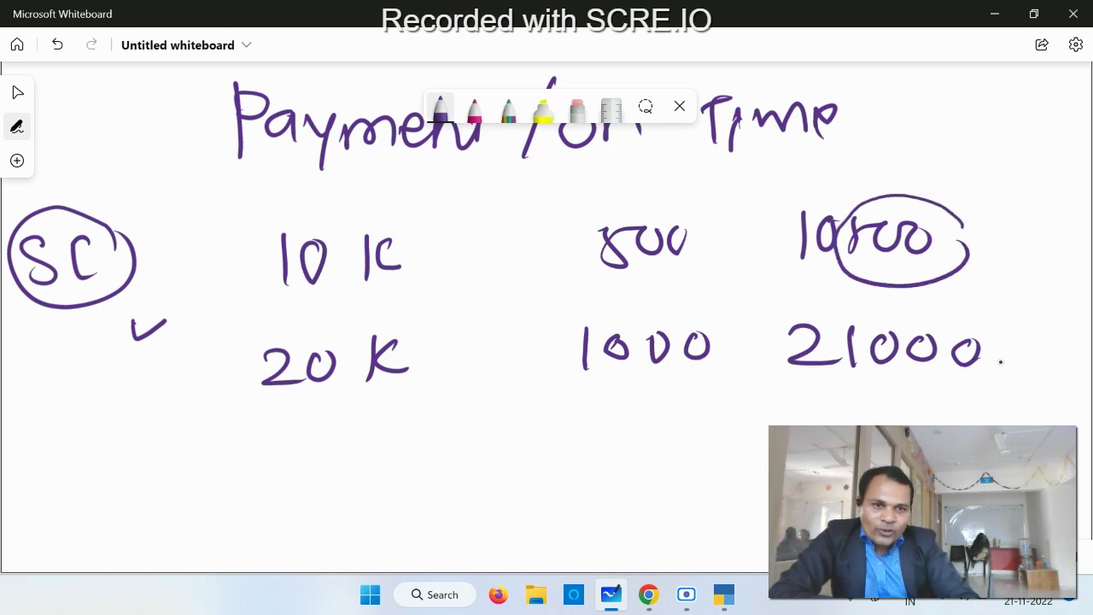
{"action": "mouse_move", "coordinate": [1001, 362]}
{"action": "left_mouse_down"}
{"action": "mouse_move", "coordinate": [833, 327]}
{"action": "mouse_move", "coordinate": [958, 415]}
{"action": "mouse_move", "coordinate": [1013, 362]}
{"action": "left_mouse_up"}
{"action": "mouse_move", "coordinate": [1052, 296]}
{"action": "left_mouse_down"}
{"action": "mouse_move", "coordinate": [1016, 328]}
{"action": "mouse_move", "coordinate": [1046, 336]}
{"action": "left_mouse_up"}
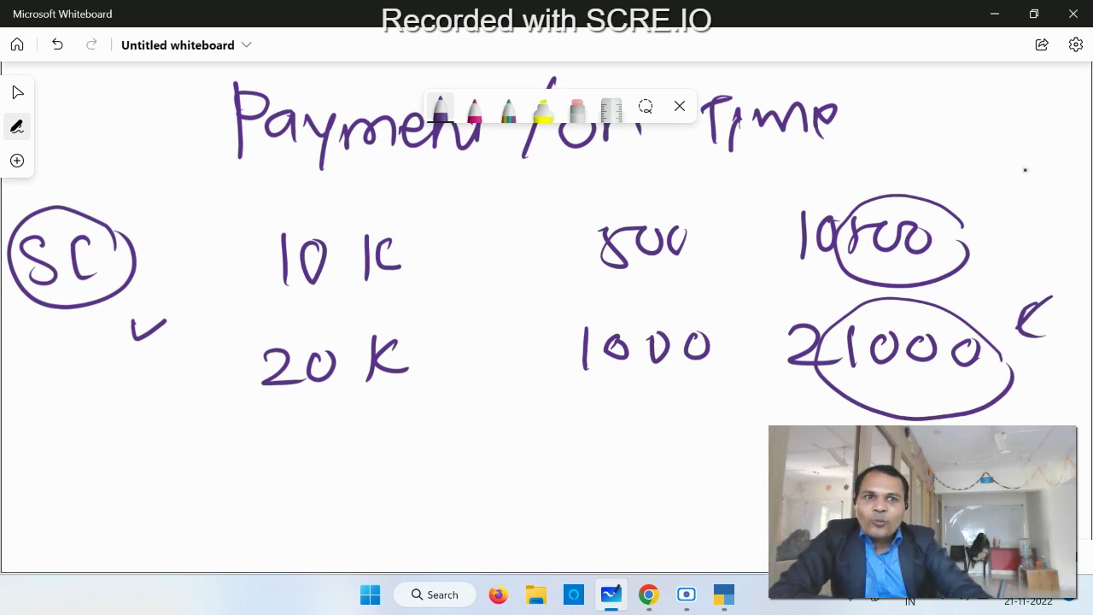
{"action": "left_click_drag", "start_coordinate": [1017, 137], "coordinate": [1065, 184]}
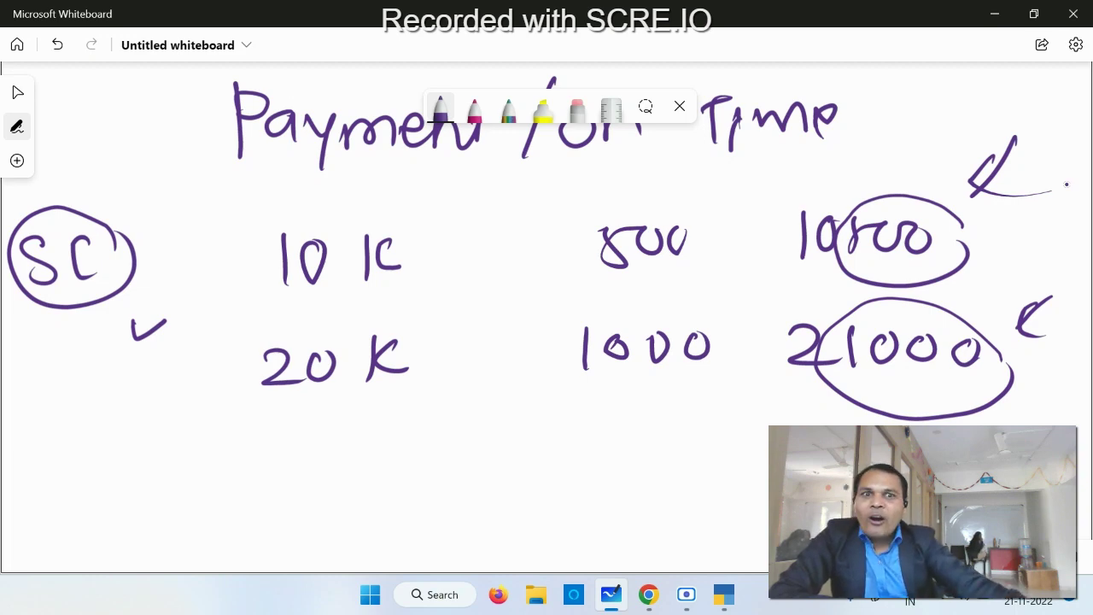
{"action": "scroll", "coordinate": [991, 261], "scroll_direction": "down", "scroll_amount": 3}
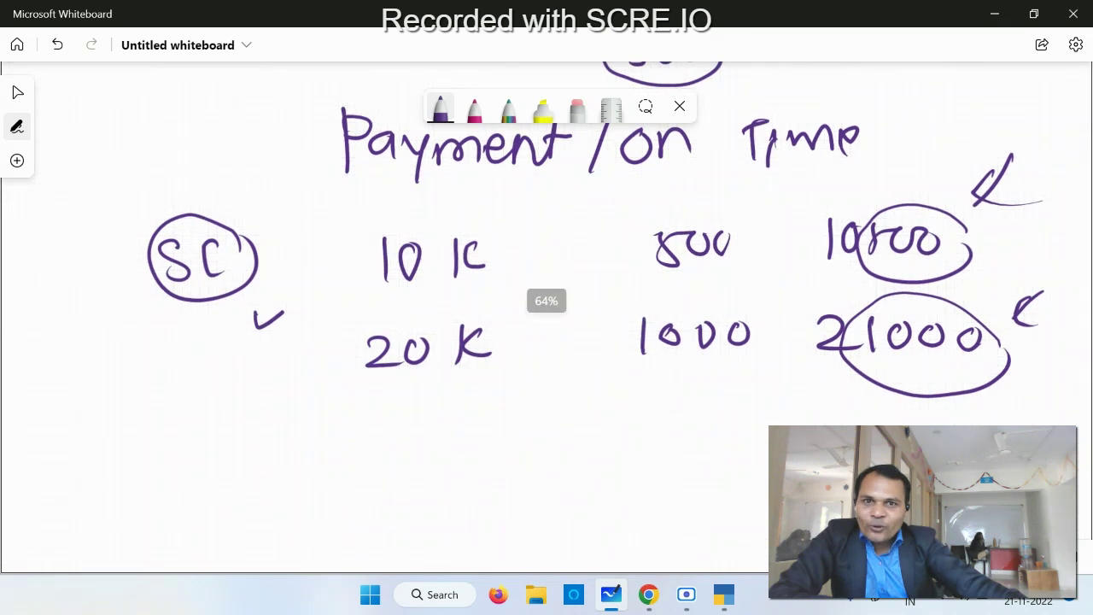
{"action": "scroll", "coordinate": [951, 366], "scroll_direction": "down", "scroll_amount": 2}
{"action": "scroll", "coordinate": [913, 394], "scroll_direction": "down", "scroll_amount": 5}
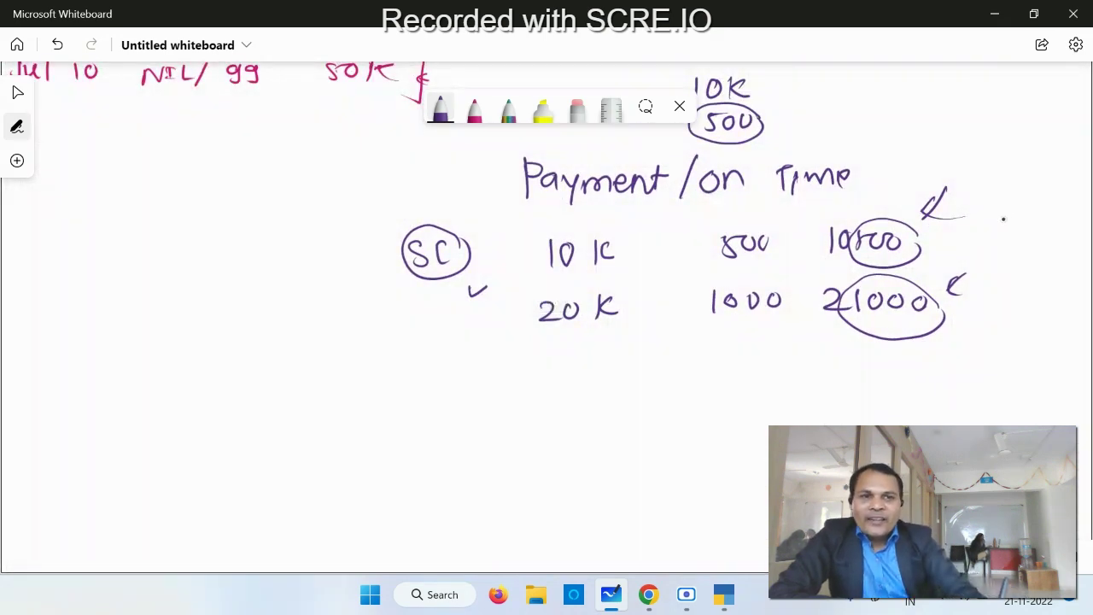
{"action": "mouse_move", "coordinate": [963, 228]}
{"action": "left_mouse_down"}
{"action": "mouse_move", "coordinate": [1016, 207]}
{"action": "mouse_move", "coordinate": [968, 223]}
{"action": "left_mouse_up"}
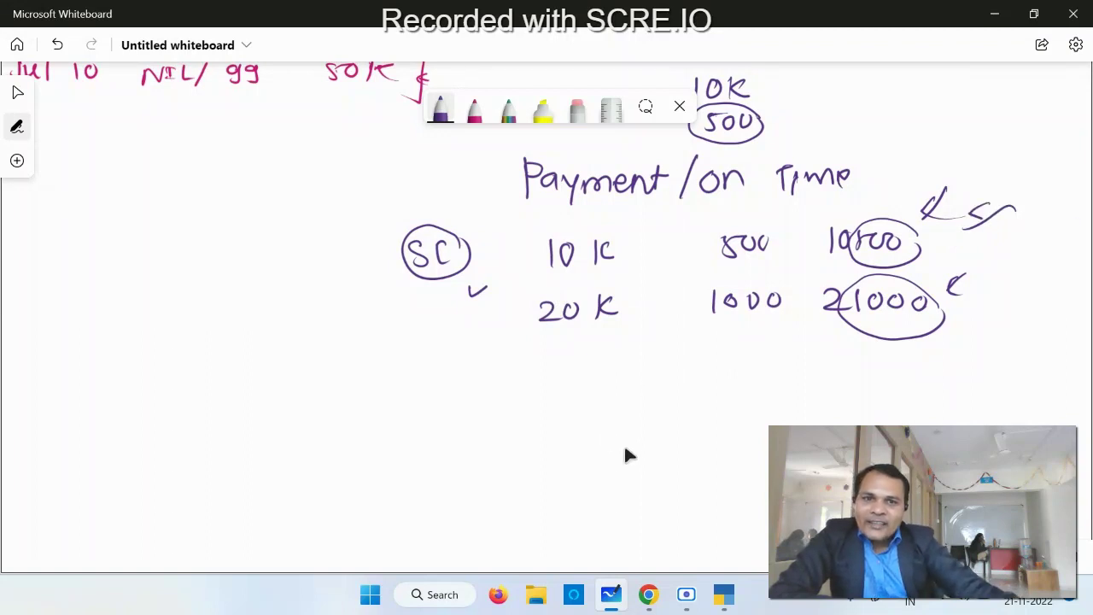
Write and underline NIL to the left of the circled SC.
{"action": "mouse_move", "coordinate": [625, 449]}
{"action": "left_mouse_down"}
{"action": "mouse_move", "coordinate": [774, 402]}
{"action": "mouse_move", "coordinate": [862, 401]}
{"action": "left_mouse_up"}
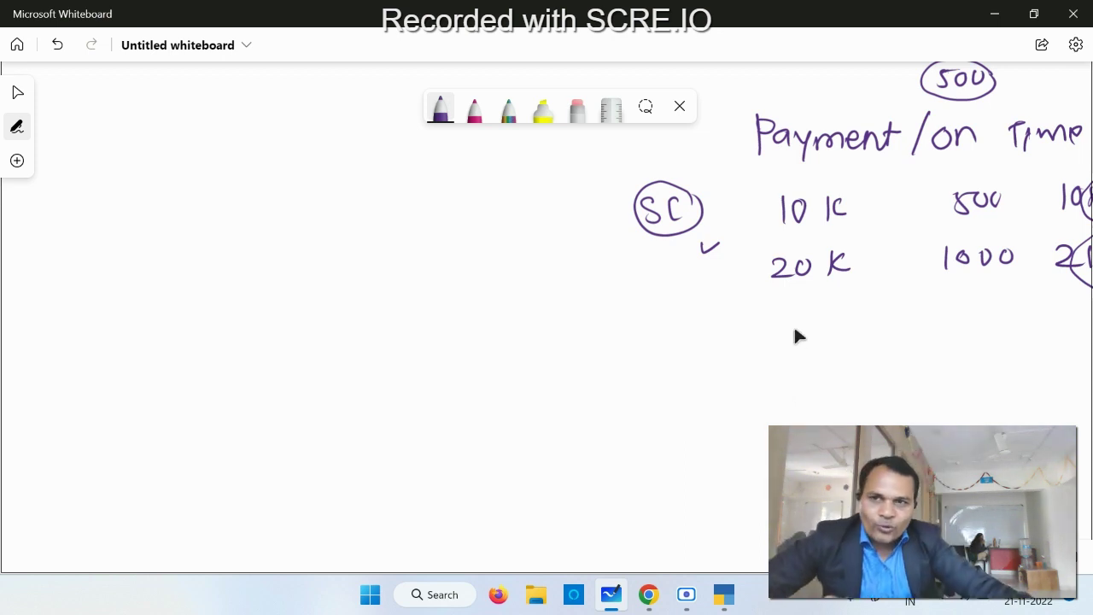
{"action": "left_click_drag", "start_coordinate": [835, 346], "coordinate": [462, 402]}
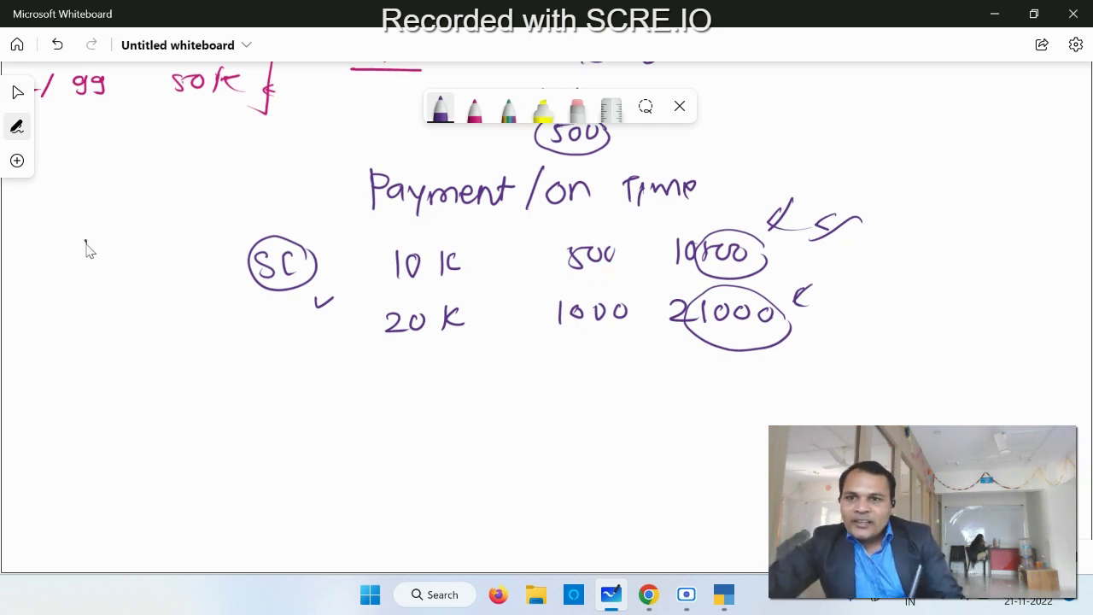
{"action": "mouse_move", "coordinate": [80, 284]}
{"action": "left_mouse_down"}
{"action": "mouse_move", "coordinate": [128, 231]}
{"action": "mouse_move", "coordinate": [145, 267]}
{"action": "left_mouse_up"}
{"action": "left_click_drag", "start_coordinate": [130, 230], "coordinate": [160, 225]}
{"action": "left_click_drag", "start_coordinate": [128, 262], "coordinate": [164, 256]}
{"action": "left_click_drag", "start_coordinate": [203, 226], "coordinate": [203, 266]}
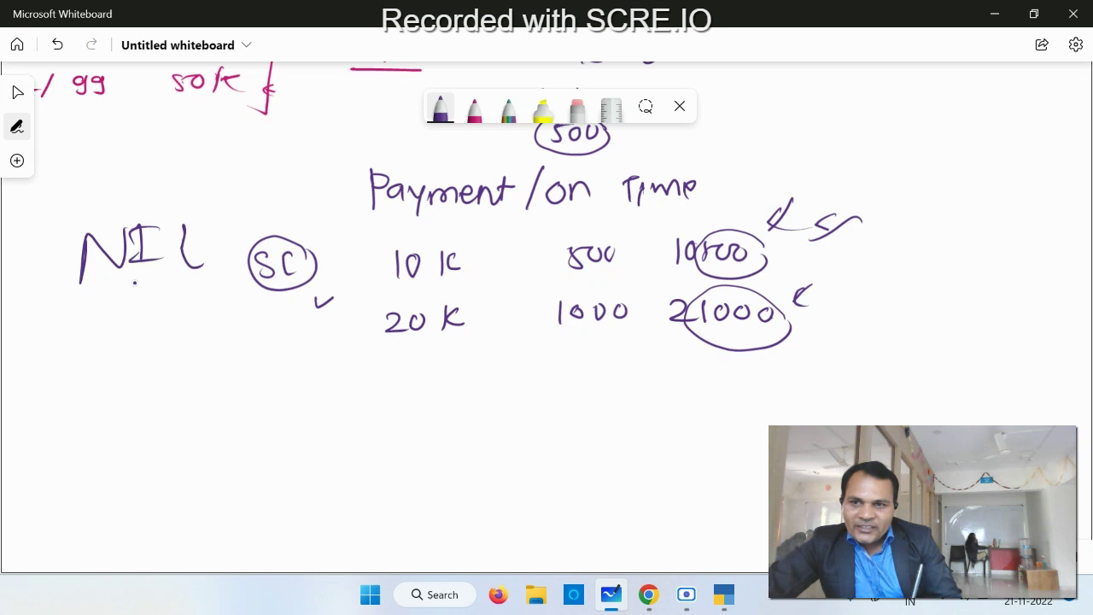
{"action": "left_click_drag", "start_coordinate": [119, 284], "coordinate": [175, 280]}
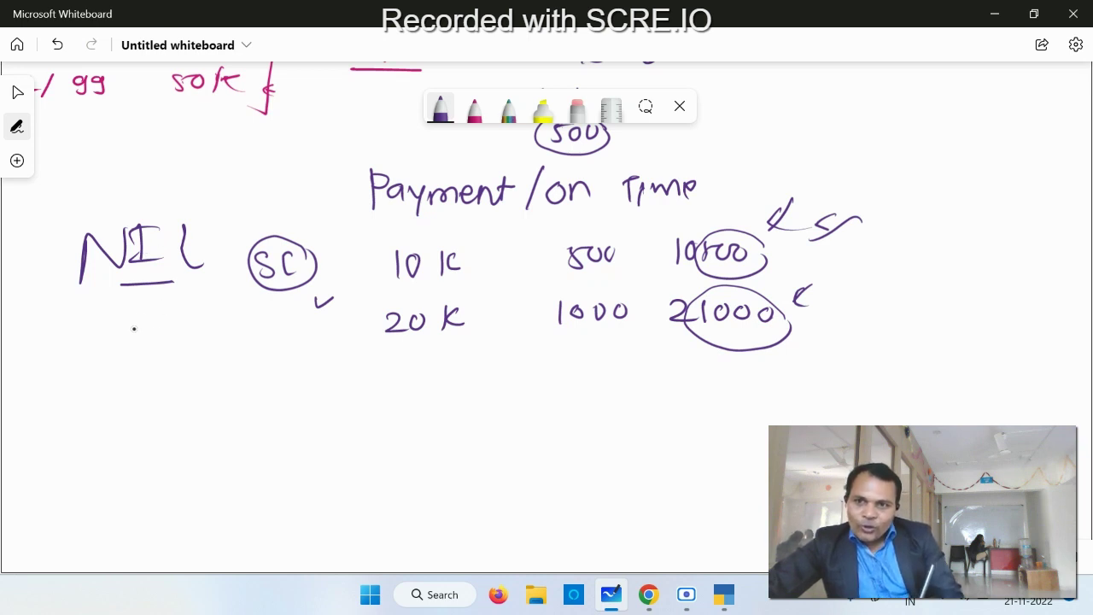
Write and underline 30 days below NIL.
{"action": "left_click_drag", "start_coordinate": [129, 331], "coordinate": [127, 355]}
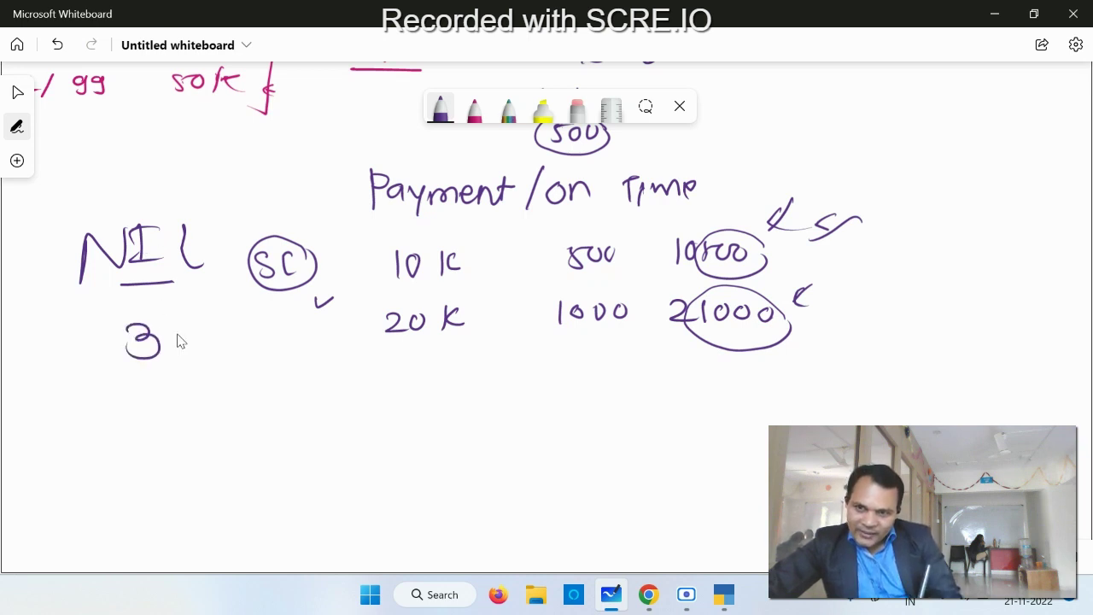
{"action": "mouse_move", "coordinate": [175, 330]}
{"action": "left_mouse_down"}
{"action": "mouse_move", "coordinate": [281, 342]}
{"action": "mouse_move", "coordinate": [287, 363]}
{"action": "left_mouse_up"}
{"action": "left_click_drag", "start_coordinate": [152, 370], "coordinate": [260, 368]}
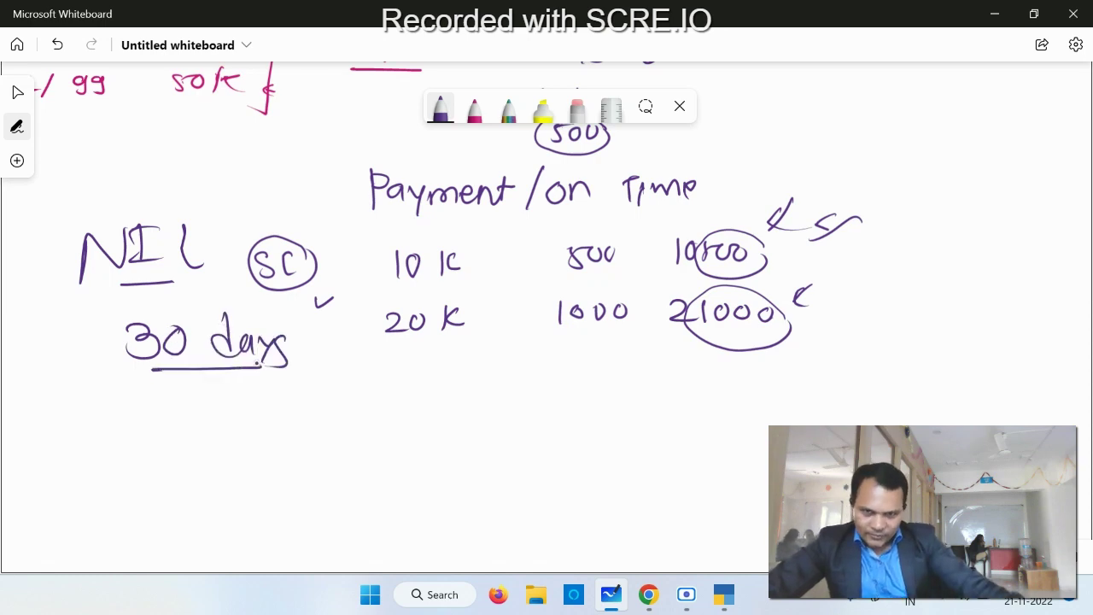
Draw a small arrow mark above 1 Nov.
{"action": "scroll", "coordinate": [236, 373], "scroll_direction": "down", "scroll_amount": 1}
{"action": "scroll", "coordinate": [232, 368], "scroll_direction": "down", "scroll_amount": 1}
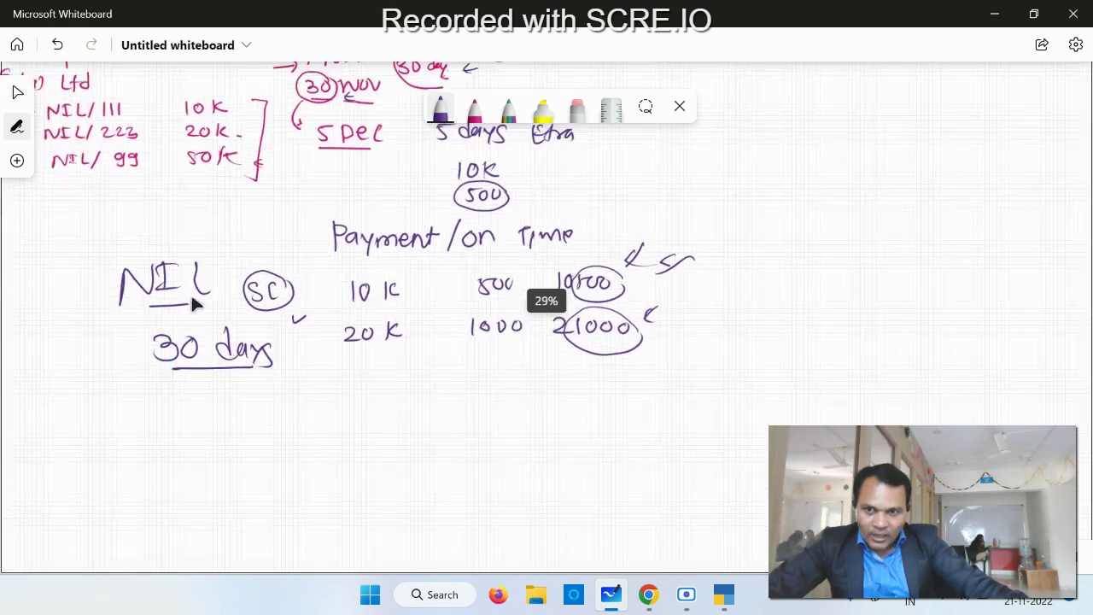
{"action": "left_click_drag", "start_coordinate": [56, 263], "coordinate": [168, 334]}
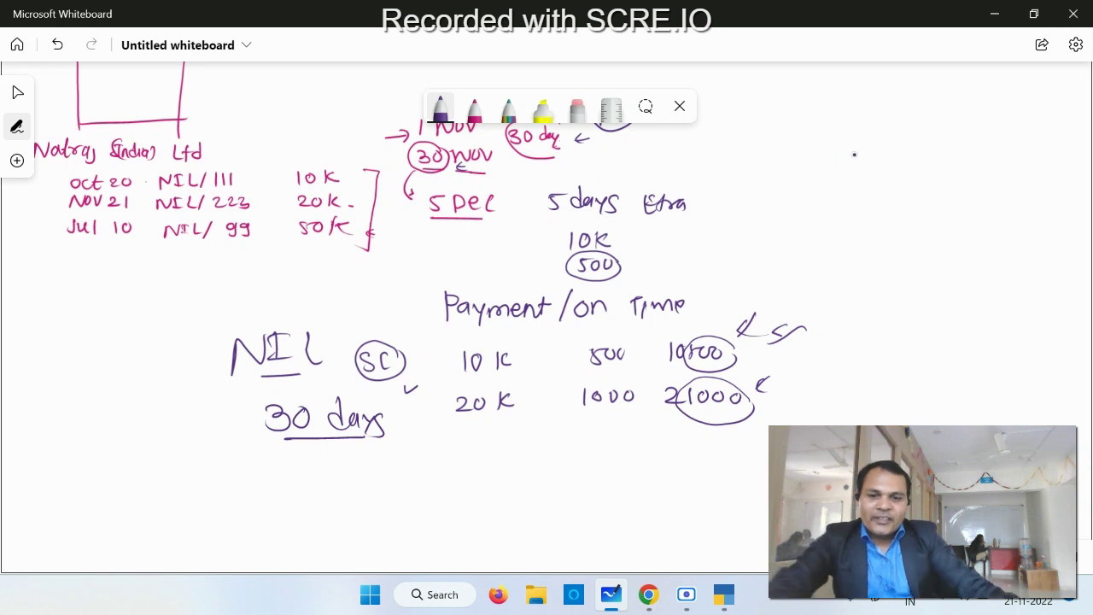
{"action": "scroll", "coordinate": [846, 213], "scroll_direction": "up", "scroll_amount": 2}
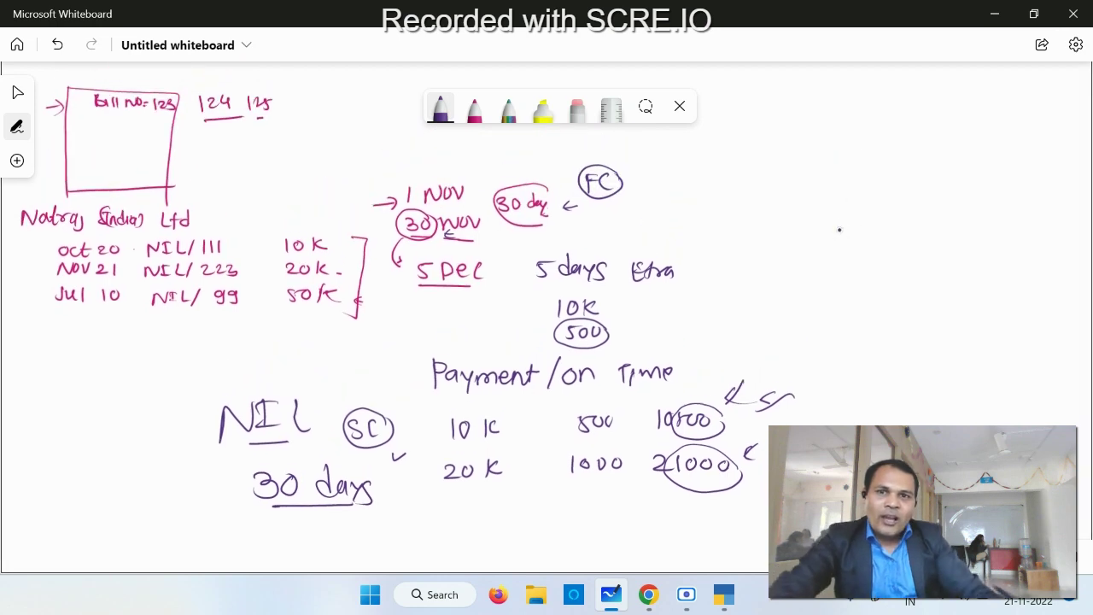
{"action": "mouse_move", "coordinate": [485, 164]}
{"action": "left_mouse_down"}
{"action": "mouse_move", "coordinate": [496, 154]}
{"action": "mouse_move", "coordinate": [467, 176]}
{"action": "mouse_move", "coordinate": [490, 152]}
{"action": "left_mouse_up"}
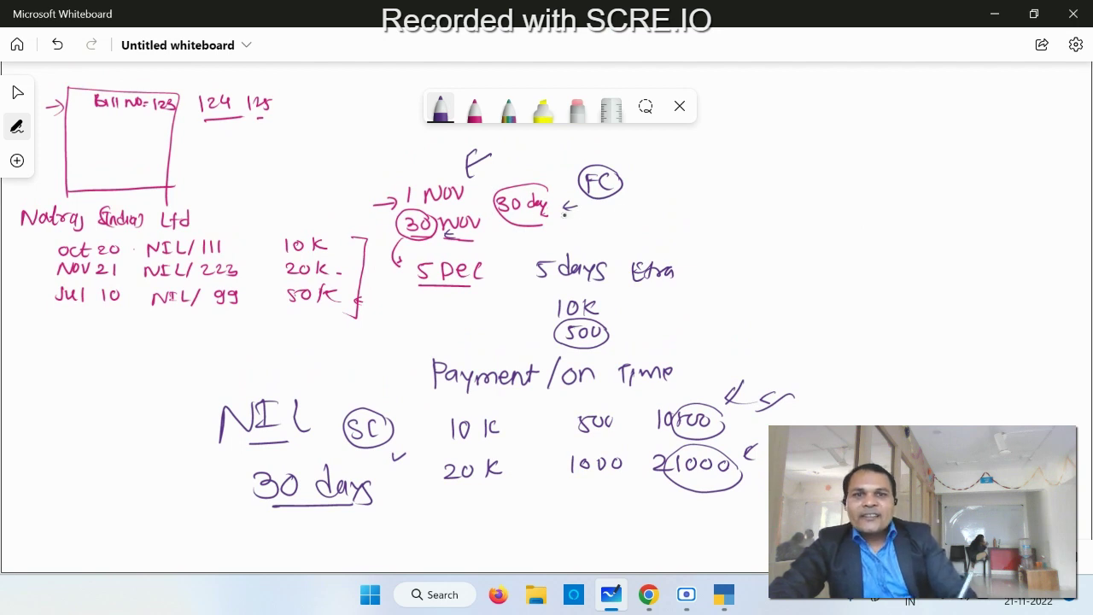
Write 10 K in the empty area to the far right of the circled FC.
{"action": "mouse_move", "coordinate": [854, 139]}
{"action": "left_mouse_down"}
{"action": "mouse_move", "coordinate": [854, 184]}
{"action": "mouse_move", "coordinate": [856, 162]}
{"action": "mouse_move", "coordinate": [853, 182]}
{"action": "mouse_move", "coordinate": [877, 157]}
{"action": "mouse_move", "coordinate": [917, 185]}
{"action": "left_mouse_up"}
{"action": "left_click_drag", "start_coordinate": [937, 152], "coordinate": [949, 181]}
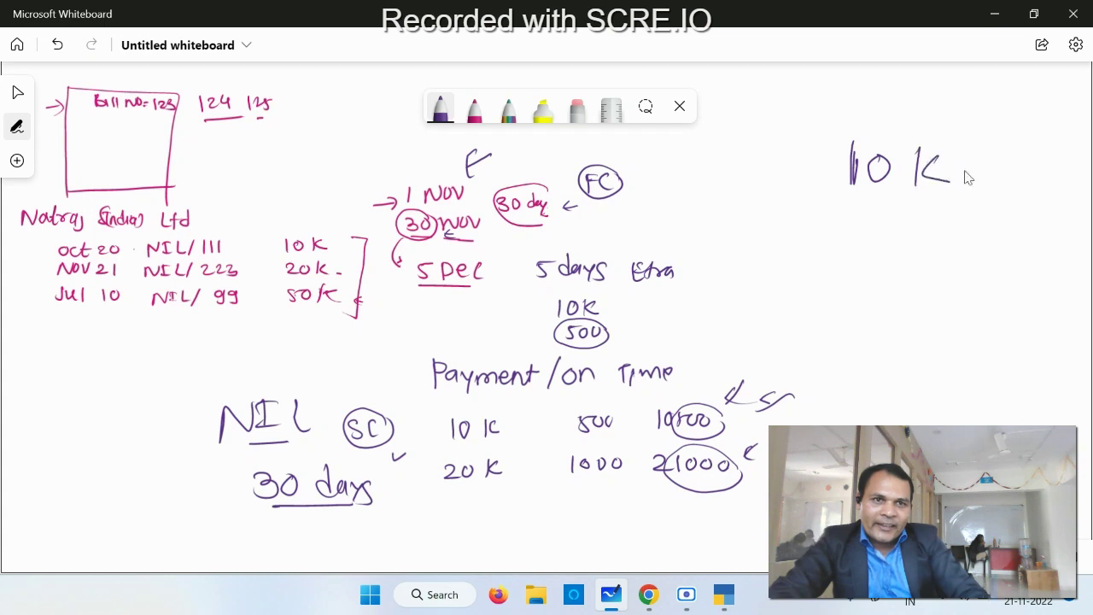
{"action": "scroll", "coordinate": [1056, 193], "scroll_direction": "up", "scroll_amount": 3}
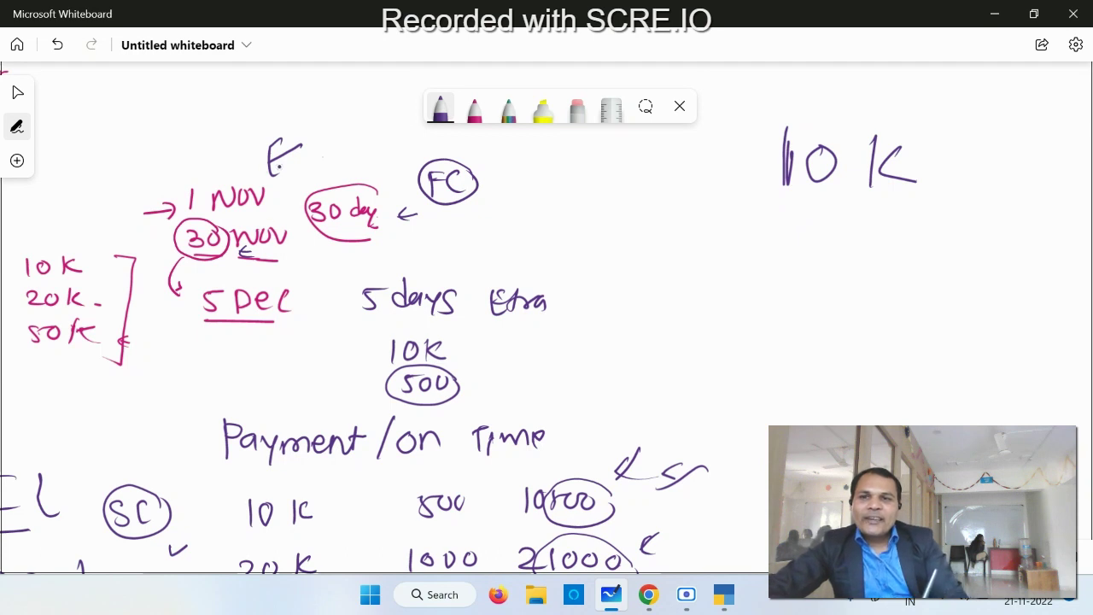
Draw a curved tail from the arrow mark above 1 Nov and a long arrow from FC toward 10 K.
{"action": "left_click_drag", "start_coordinate": [268, 159], "coordinate": [164, 182]}
{"action": "mouse_move", "coordinate": [572, 178]}
{"action": "left_mouse_down"}
{"action": "mouse_move", "coordinate": [714, 167]}
{"action": "mouse_move", "coordinate": [702, 181]}
{"action": "left_mouse_up"}
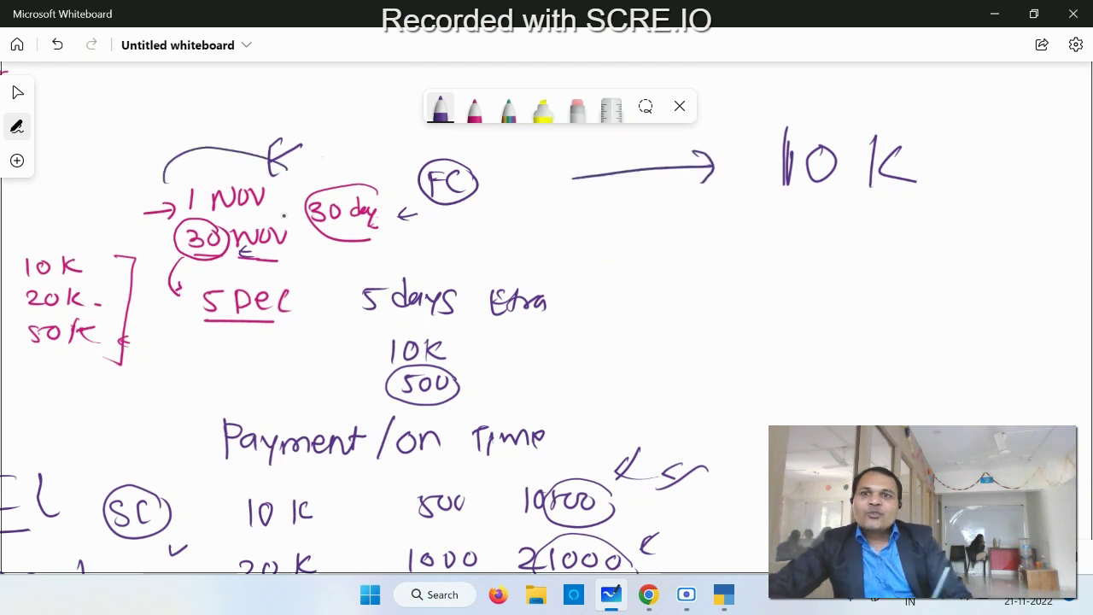
Circle 5 Dec, link it to 30 Nov with arrows, and draw another arrow pointing at 30 Nov.
{"action": "mouse_move", "coordinate": [239, 254]}
{"action": "left_mouse_down"}
{"action": "mouse_move", "coordinate": [267, 279]}
{"action": "mouse_move", "coordinate": [218, 278]}
{"action": "mouse_move", "coordinate": [186, 326]}
{"action": "mouse_move", "coordinate": [326, 305]}
{"action": "mouse_move", "coordinate": [301, 287]}
{"action": "left_mouse_up"}
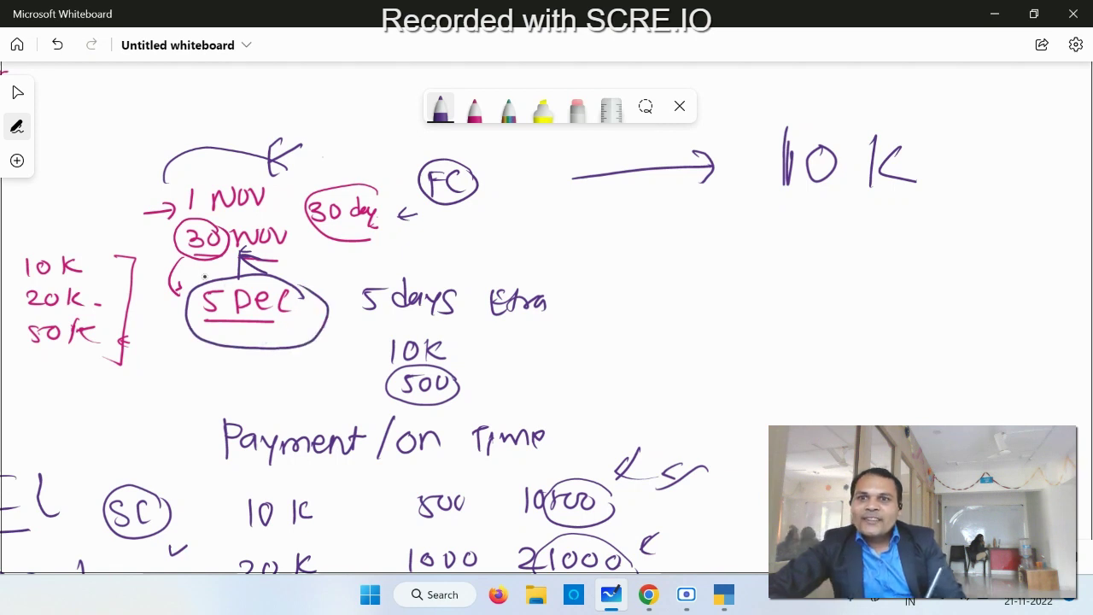
{"action": "left_click_drag", "start_coordinate": [186, 256], "coordinate": [176, 297]}
{"action": "mouse_move", "coordinate": [304, 245]}
{"action": "left_mouse_down"}
{"action": "mouse_move", "coordinate": [329, 242]}
{"action": "mouse_move", "coordinate": [291, 245]}
{"action": "left_mouse_up"}
{"action": "left_click_drag", "start_coordinate": [293, 247], "coordinate": [329, 252]}
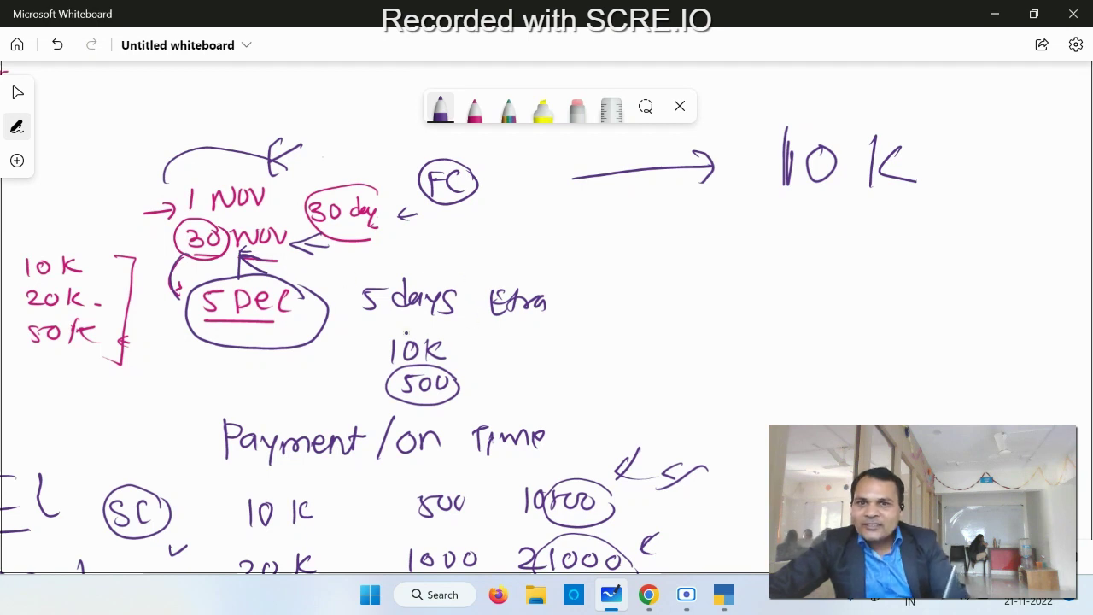
Underline 5 days, write Fine after Extra, and draw an arrow from it toward the circled 500.
{"action": "left_click_drag", "start_coordinate": [388, 325], "coordinate": [440, 322]}
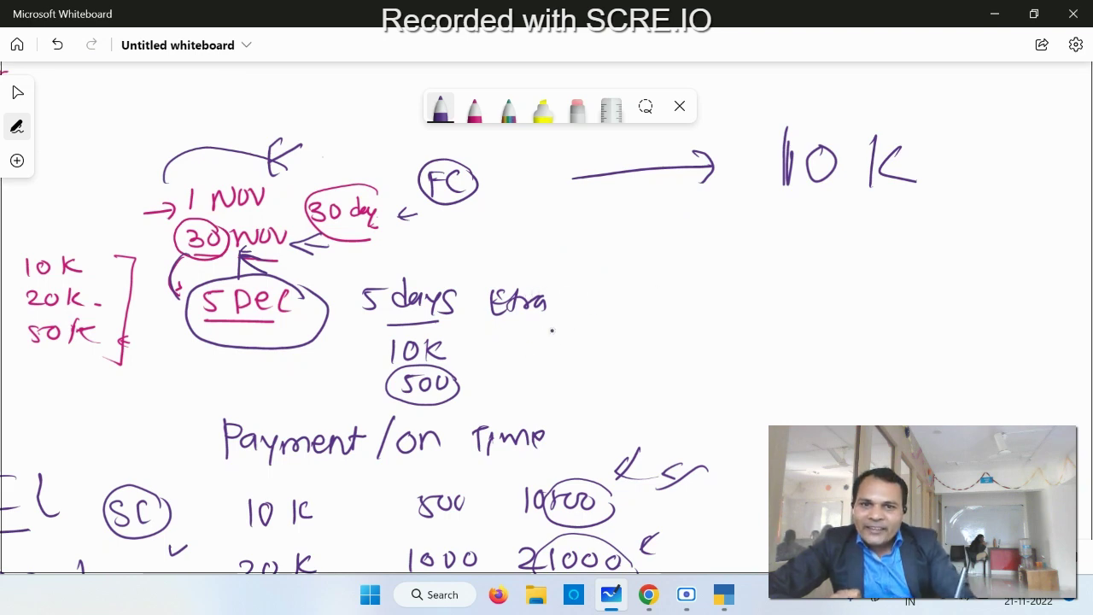
{"action": "mouse_move", "coordinate": [597, 295]}
{"action": "left_mouse_down"}
{"action": "mouse_move", "coordinate": [602, 317]}
{"action": "mouse_move", "coordinate": [613, 276]}
{"action": "left_mouse_up"}
{"action": "mouse_move", "coordinate": [615, 294]}
{"action": "left_mouse_down"}
{"action": "mouse_move", "coordinate": [630, 315]}
{"action": "mouse_move", "coordinate": [693, 297]}
{"action": "left_mouse_up"}
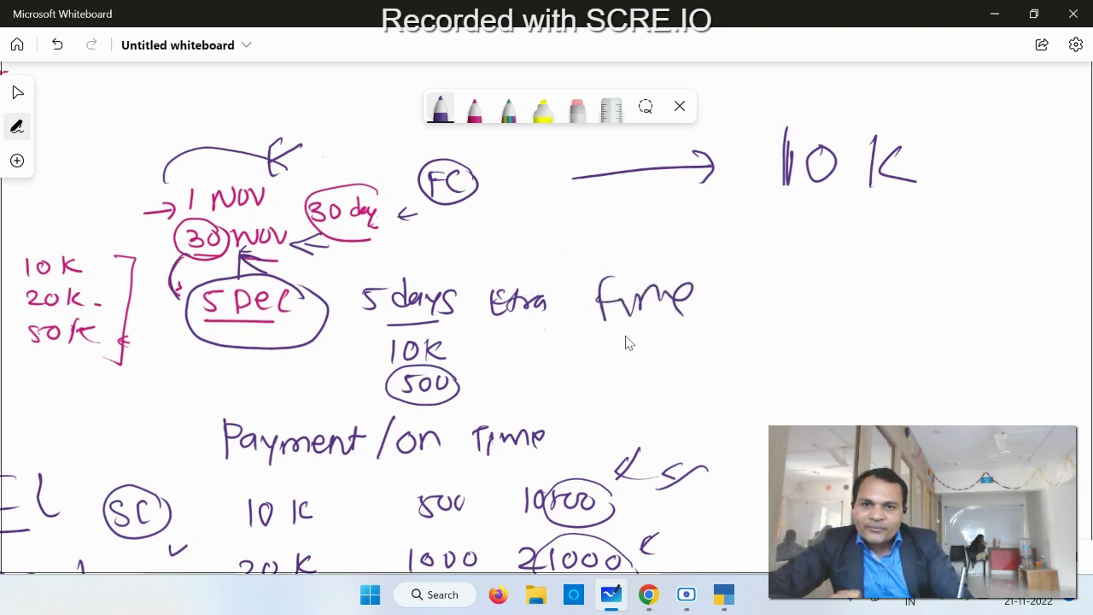
{"action": "mouse_move", "coordinate": [623, 333]}
{"action": "left_mouse_down"}
{"action": "mouse_move", "coordinate": [505, 372]}
{"action": "mouse_move", "coordinate": [547, 376]}
{"action": "left_mouse_up"}
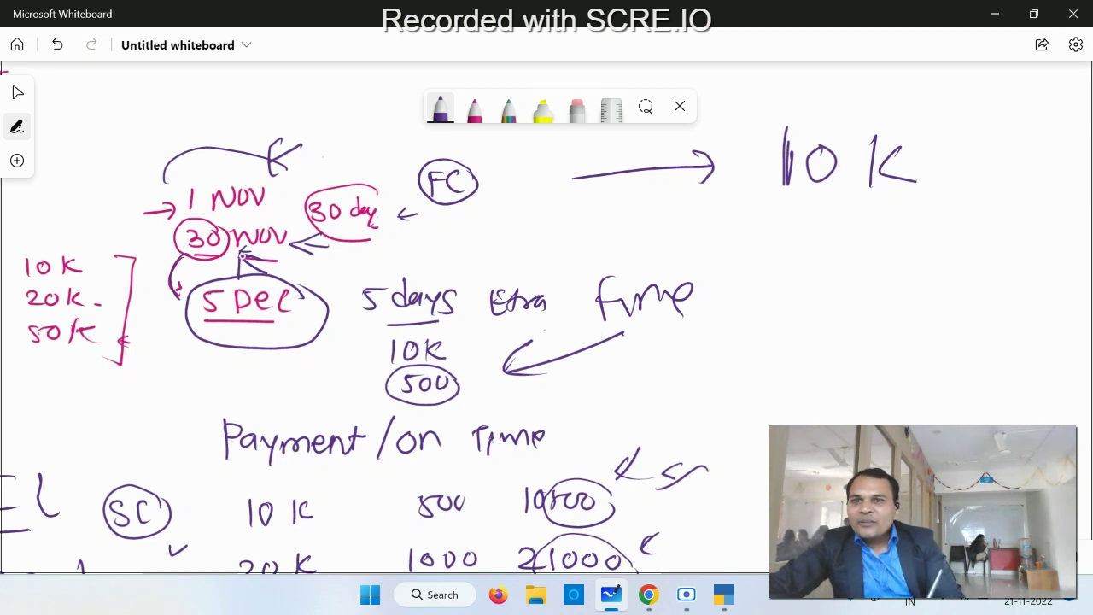
Write circled 1, 2 and 30 in a row below the long arrow, adding an underline and a small arrow after 30.
{"action": "mouse_move", "coordinate": [584, 225]}
{"action": "left_mouse_down"}
{"action": "mouse_move", "coordinate": [584, 255]}
{"action": "mouse_move", "coordinate": [598, 261]}
{"action": "mouse_move", "coordinate": [609, 224]}
{"action": "mouse_move", "coordinate": [654, 249]}
{"action": "mouse_move", "coordinate": [646, 242]}
{"action": "mouse_move", "coordinate": [707, 239]}
{"action": "mouse_move", "coordinate": [695, 248]}
{"action": "left_mouse_up"}
{"action": "mouse_move", "coordinate": [731, 226]}
{"action": "left_mouse_down"}
{"action": "mouse_move", "coordinate": [726, 244]}
{"action": "mouse_move", "coordinate": [748, 226]}
{"action": "left_mouse_up"}
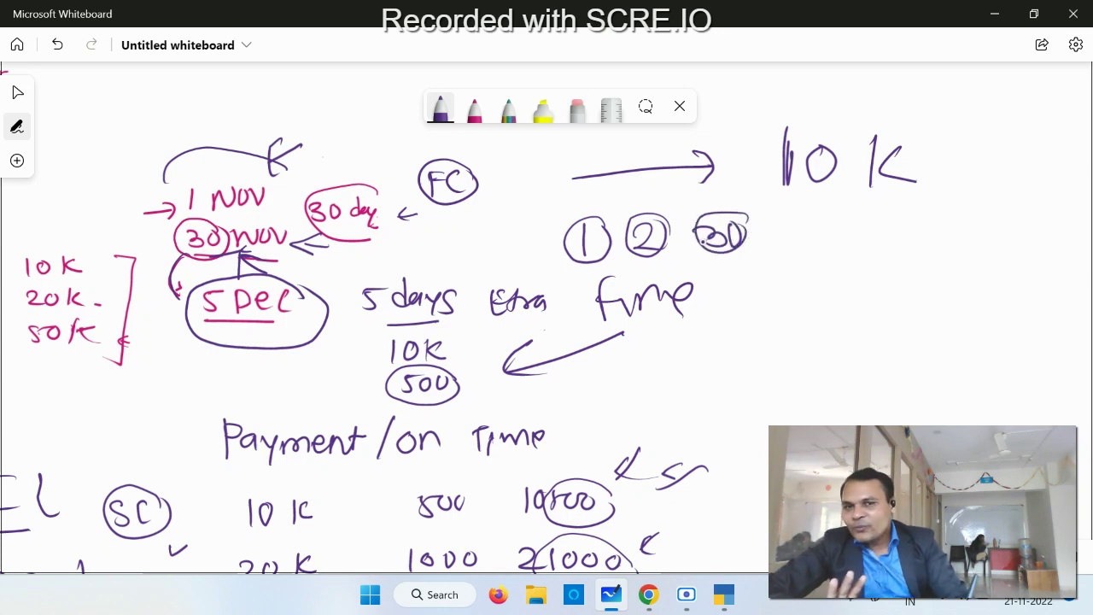
{"action": "mouse_move", "coordinate": [730, 261]}
{"action": "left_mouse_down"}
{"action": "mouse_move", "coordinate": [797, 268]}
{"action": "mouse_move", "coordinate": [791, 277]}
{"action": "left_mouse_up"}
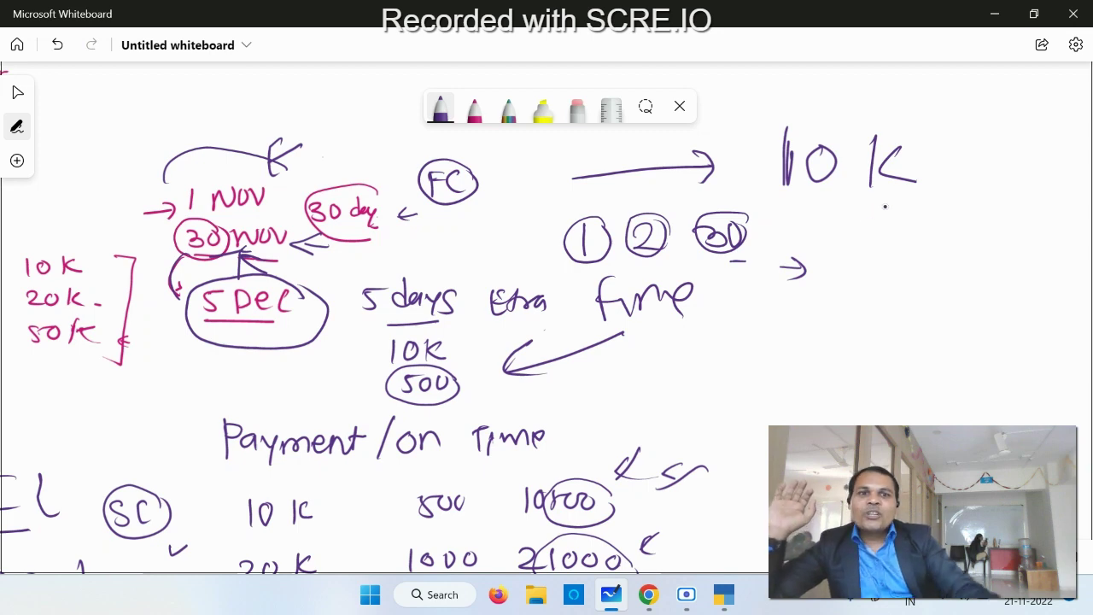
Write SC = 100 in the empty area beyond 10 K.
{"action": "scroll", "coordinate": [854, 401], "scroll_direction": "right", "scroll_amount": 5}
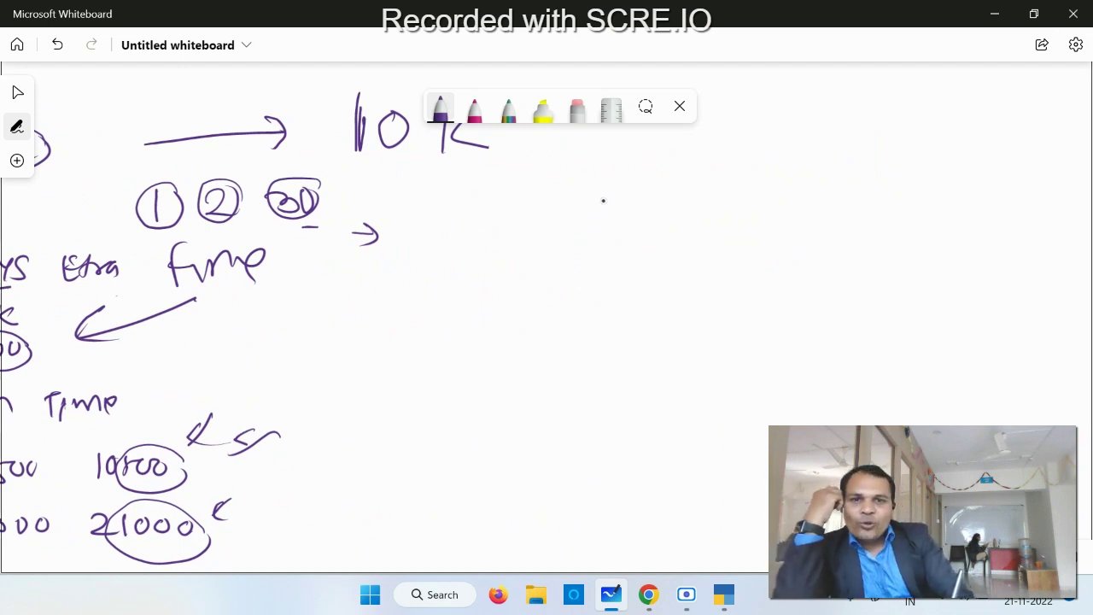
{"action": "left_click_drag", "start_coordinate": [617, 198], "coordinate": [589, 227]}
{"action": "mouse_move", "coordinate": [658, 205]}
{"action": "left_mouse_down"}
{"action": "mouse_move", "coordinate": [659, 229]}
{"action": "mouse_move", "coordinate": [711, 210]}
{"action": "mouse_move", "coordinate": [713, 219]}
{"action": "left_mouse_up"}
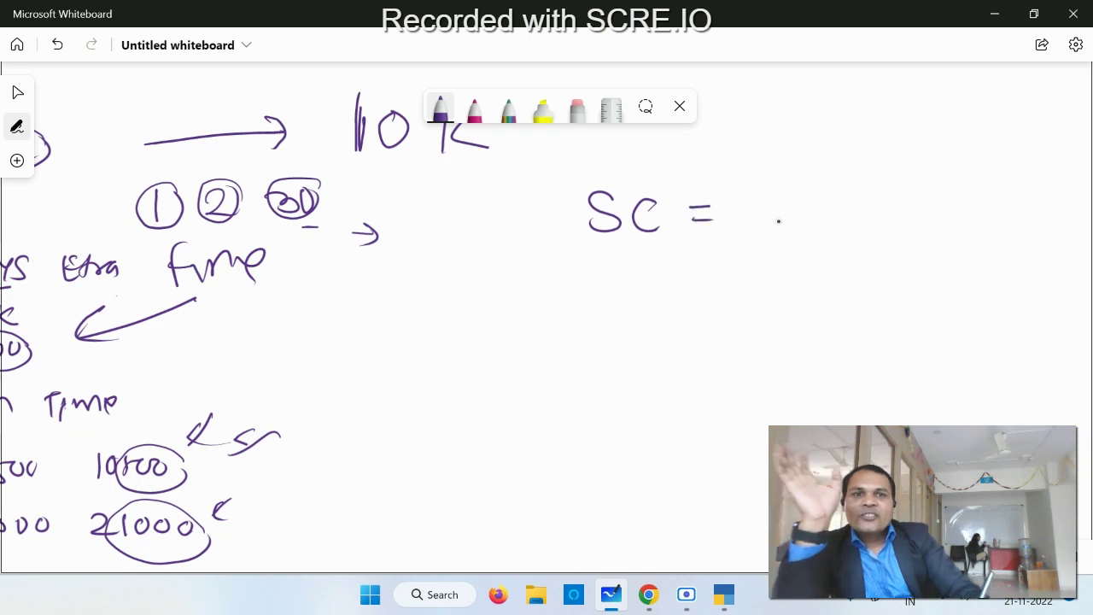
{"action": "left_click_drag", "start_coordinate": [770, 191], "coordinate": [769, 230]}
{"action": "mouse_move", "coordinate": [816, 196]}
{"action": "left_mouse_down"}
{"action": "mouse_move", "coordinate": [803, 218]}
{"action": "mouse_move", "coordinate": [817, 198]}
{"action": "mouse_move", "coordinate": [860, 198]}
{"action": "left_mouse_up"}
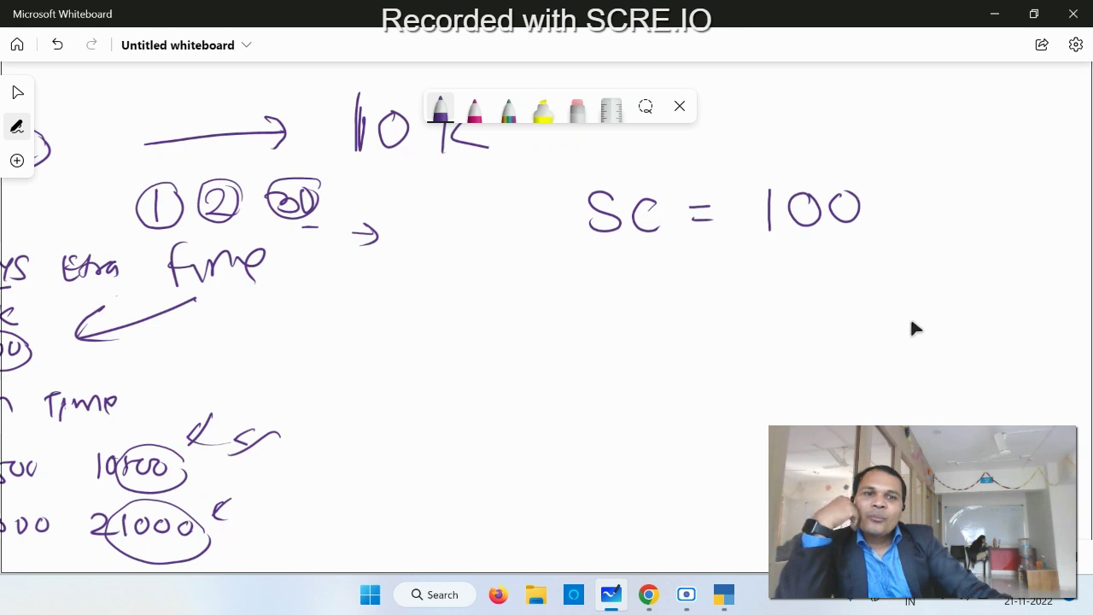
Write 30 days on the same line after SC = 100.
{"action": "left_click_drag", "start_coordinate": [965, 382], "coordinate": [601, 354]}
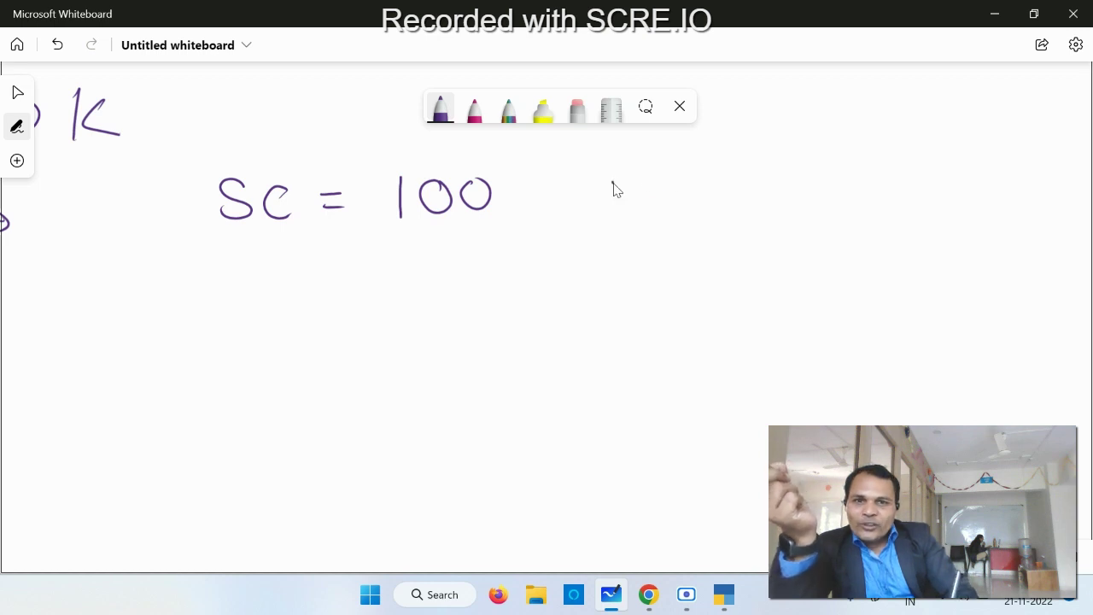
{"action": "left_click_drag", "start_coordinate": [613, 180], "coordinate": [625, 206]}
{"action": "mouse_move", "coordinate": [671, 176]}
{"action": "left_mouse_down"}
{"action": "mouse_move", "coordinate": [762, 203]}
{"action": "mouse_move", "coordinate": [770, 227]}
{"action": "left_mouse_up"}
{"action": "left_click_drag", "start_coordinate": [816, 183], "coordinate": [796, 220]}
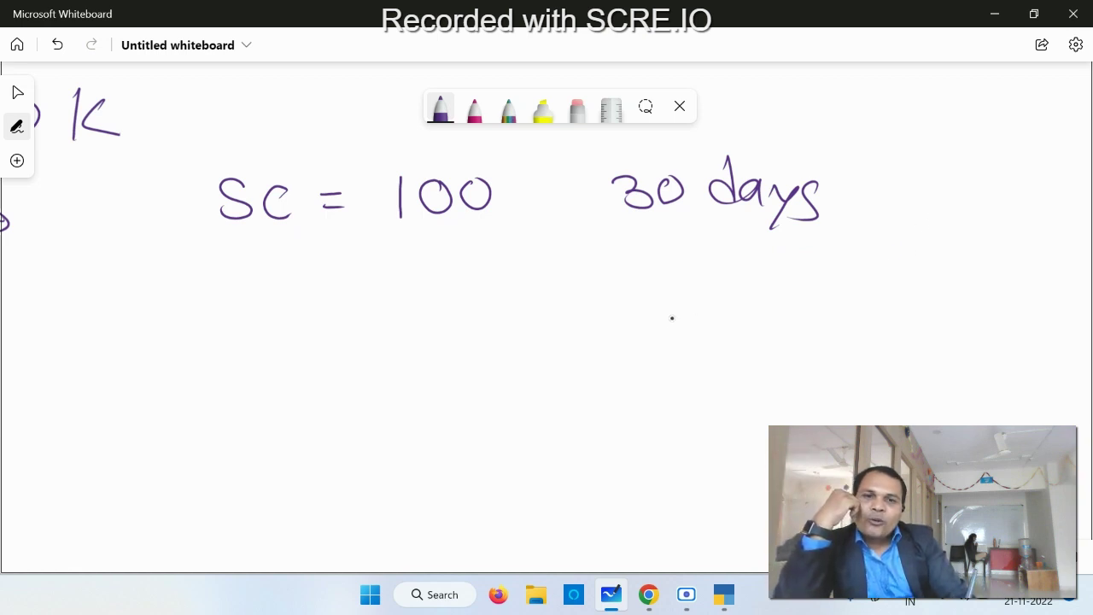
Write 35, 40 and 60 in a column below 30 days, with a slash after 60.
{"action": "mouse_move", "coordinate": [649, 284]}
{"action": "left_mouse_down"}
{"action": "mouse_move", "coordinate": [676, 318]}
{"action": "mouse_move", "coordinate": [703, 280]}
{"action": "left_mouse_up"}
{"action": "left_click_drag", "start_coordinate": [647, 331], "coordinate": [662, 354]}
{"action": "mouse_move", "coordinate": [667, 350]}
{"action": "left_mouse_down"}
{"action": "mouse_move", "coordinate": [669, 373]}
{"action": "mouse_move", "coordinate": [683, 349]}
{"action": "left_mouse_up"}
{"action": "mouse_move", "coordinate": [651, 406]}
{"action": "left_mouse_down"}
{"action": "mouse_move", "coordinate": [642, 427]}
{"action": "mouse_move", "coordinate": [667, 419]}
{"action": "mouse_move", "coordinate": [703, 442]}
{"action": "left_mouse_up"}
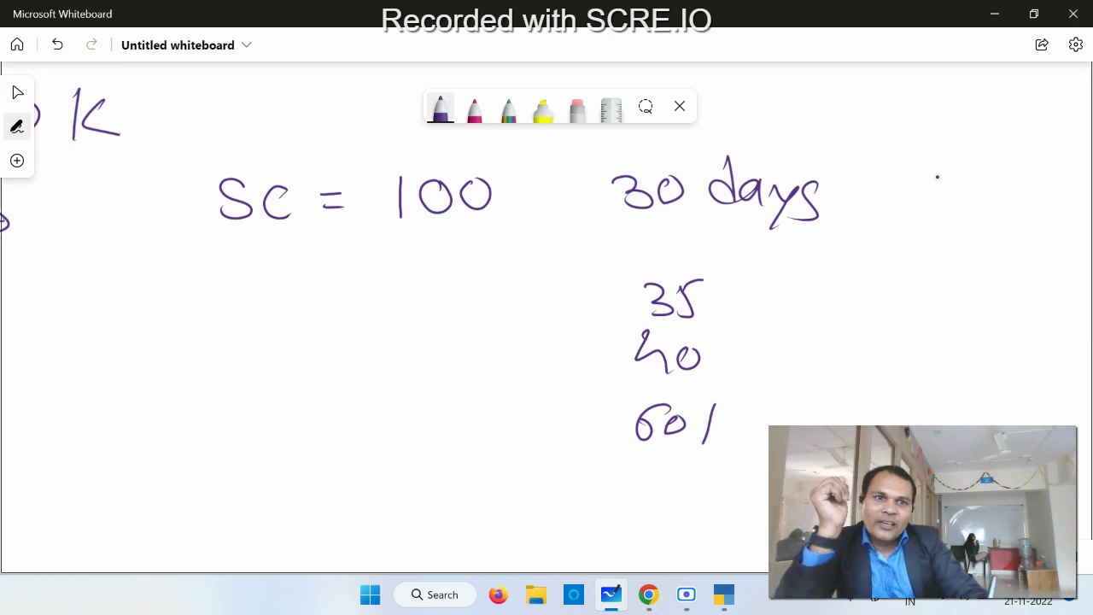
Write 1000 after 30 days, double-underline 100, and draw a curved arrow from 100 to 1000.
{"action": "mouse_move", "coordinate": [930, 171]}
{"action": "left_mouse_down"}
{"action": "mouse_move", "coordinate": [929, 207]}
{"action": "mouse_move", "coordinate": [958, 176]}
{"action": "mouse_move", "coordinate": [999, 193]}
{"action": "mouse_move", "coordinate": [1025, 184]}
{"action": "left_mouse_up"}
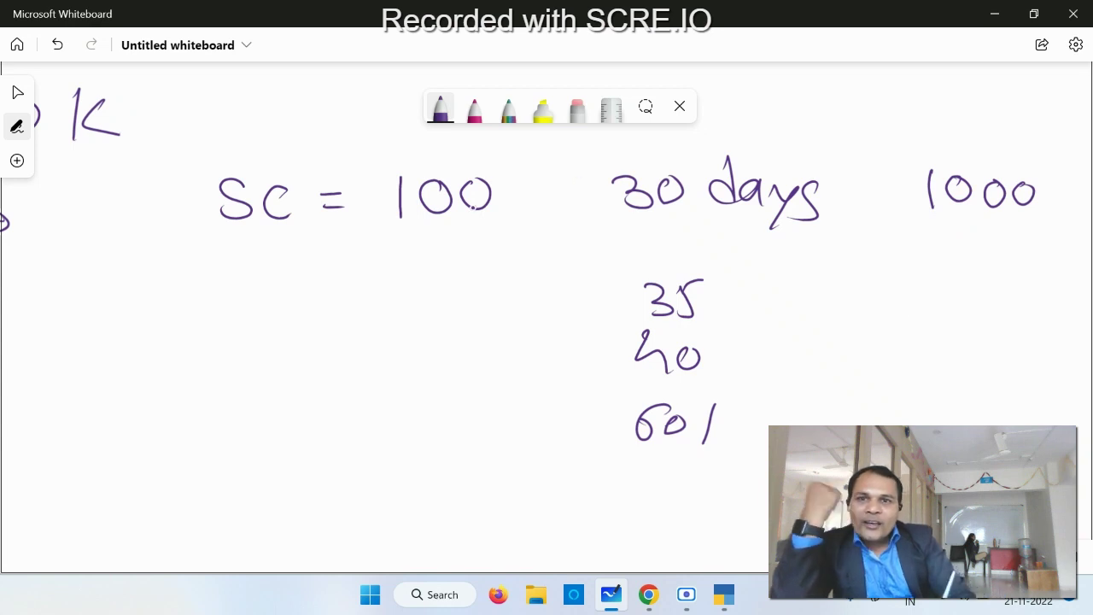
{"action": "mouse_move", "coordinate": [397, 234]}
{"action": "left_mouse_down"}
{"action": "mouse_move", "coordinate": [485, 232]}
{"action": "mouse_move", "coordinate": [453, 240]}
{"action": "mouse_move", "coordinate": [591, 263]}
{"action": "mouse_move", "coordinate": [909, 266]}
{"action": "mouse_move", "coordinate": [937, 236]}
{"action": "mouse_move", "coordinate": [940, 260]}
{"action": "left_mouse_up"}
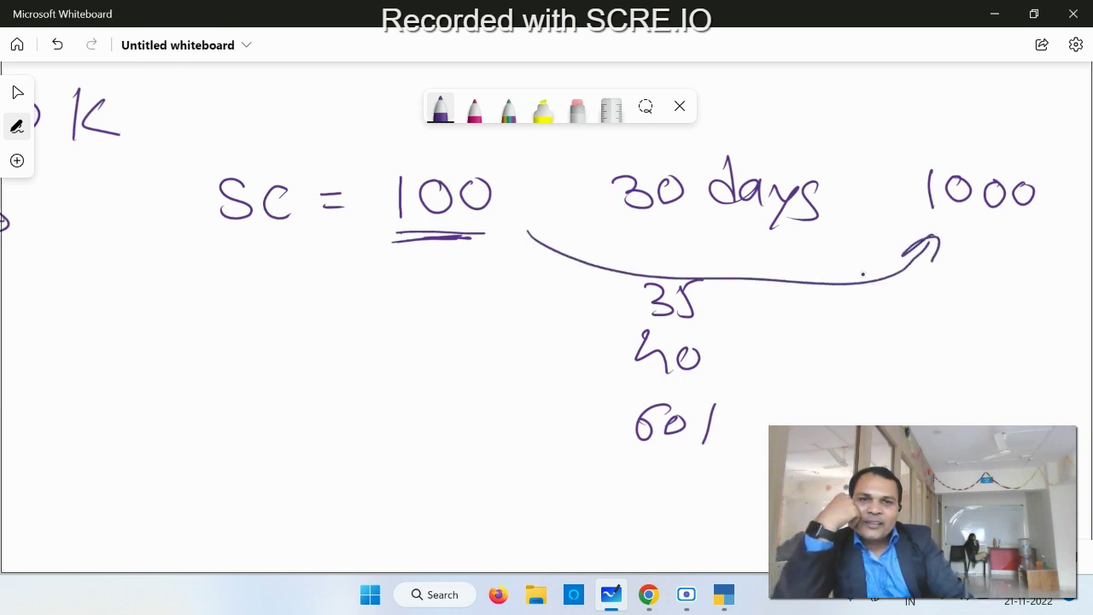
Underline 100 and 1000 with the pink pen.
{"action": "scroll", "coordinate": [927, 358], "scroll_direction": "right", "scroll_amount": 5}
{"action": "scroll", "coordinate": [927, 358], "scroll_direction": "down", "scroll_amount": 1}
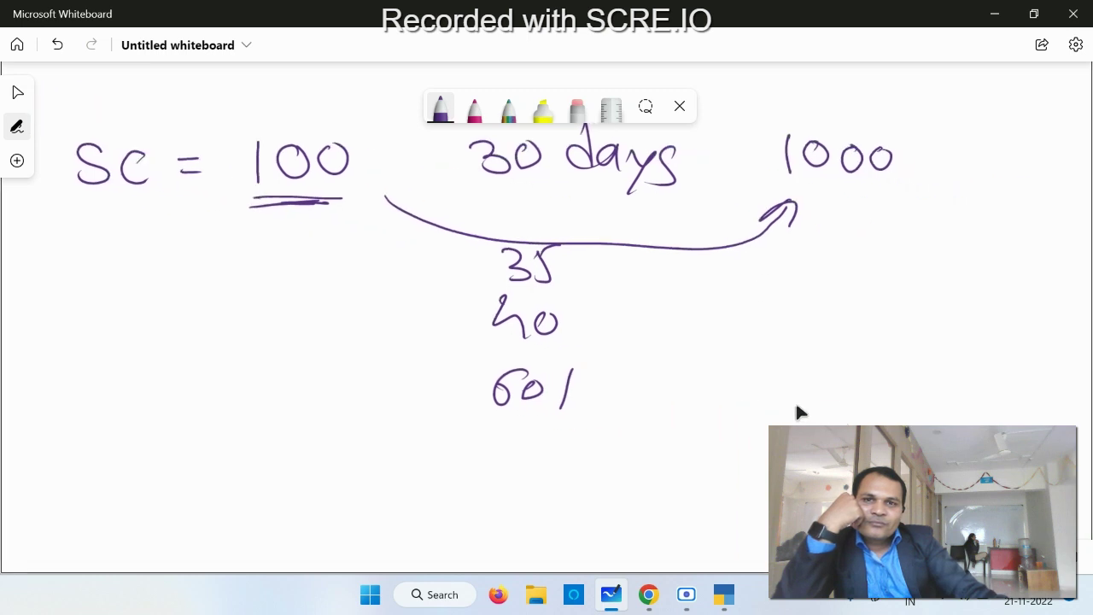
{"action": "left_click", "coordinate": [474, 110]}
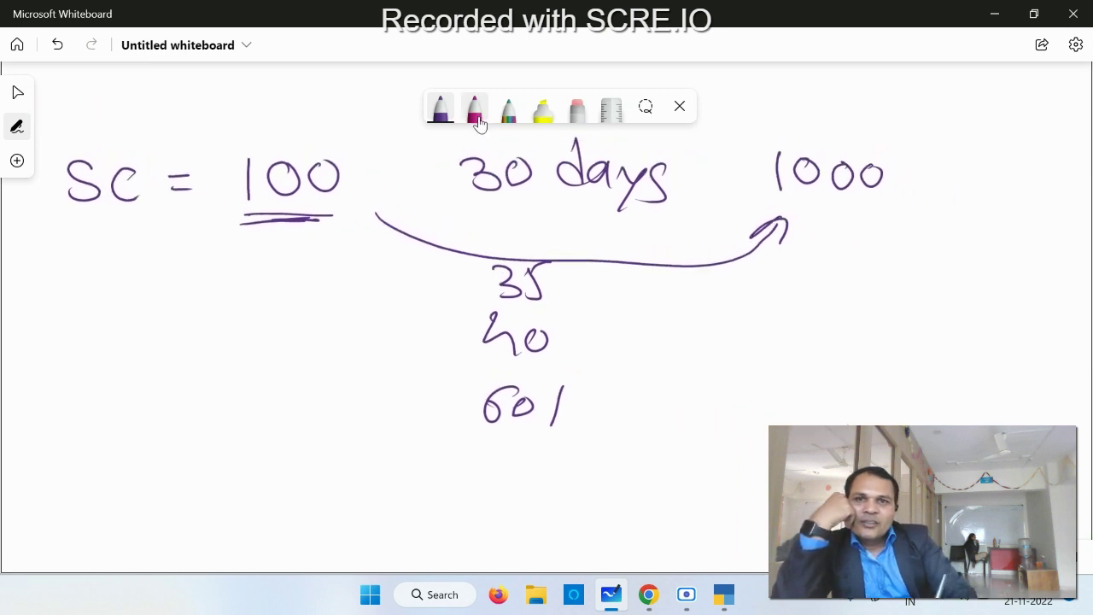
{"action": "mouse_move", "coordinate": [267, 215]}
{"action": "left_mouse_down"}
{"action": "mouse_move", "coordinate": [328, 212]}
{"action": "mouse_move", "coordinate": [282, 217]}
{"action": "left_mouse_up"}
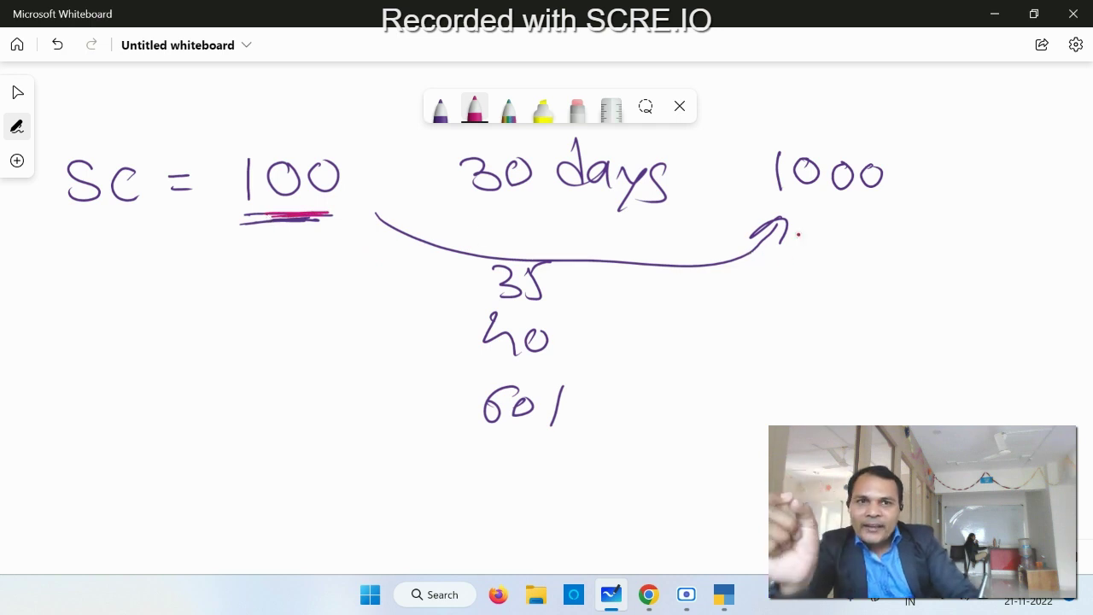
{"action": "left_click_drag", "start_coordinate": [793, 208], "coordinate": [797, 215]}
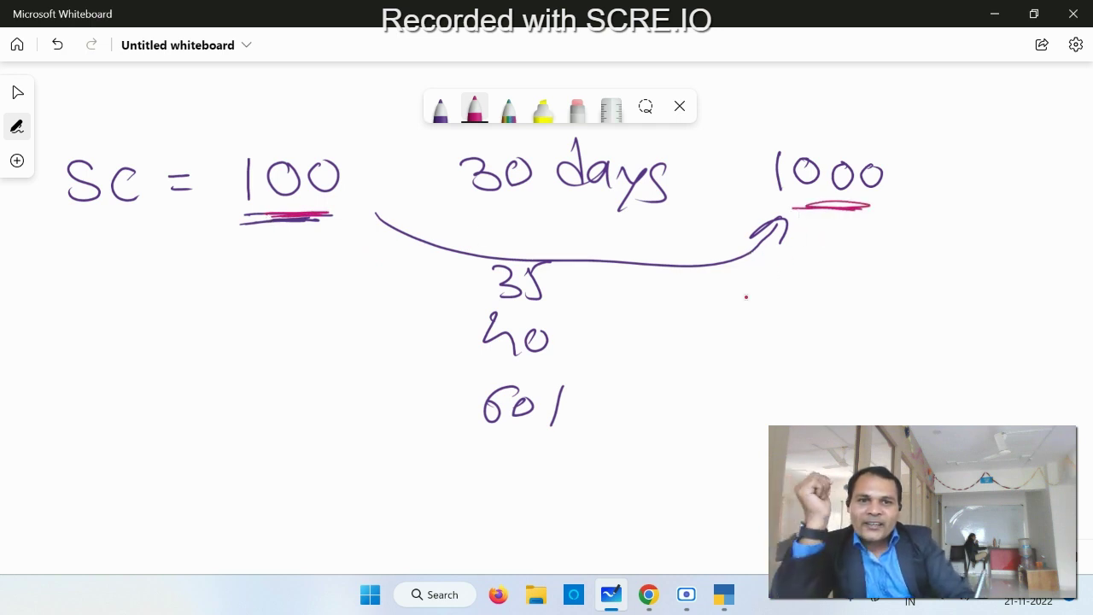
Write the calculation 1000 X 100 = 1,00,000 in pink below 1000.
{"action": "left_click_drag", "start_coordinate": [675, 326], "coordinate": [678, 369]}
{"action": "mouse_move", "coordinate": [706, 335]}
{"action": "left_mouse_down"}
{"action": "mouse_move", "coordinate": [718, 350]}
{"action": "mouse_move", "coordinate": [719, 334]}
{"action": "mouse_move", "coordinate": [784, 334]}
{"action": "mouse_move", "coordinate": [841, 366]}
{"action": "mouse_move", "coordinate": [838, 328]}
{"action": "mouse_move", "coordinate": [874, 361]}
{"action": "left_mouse_up"}
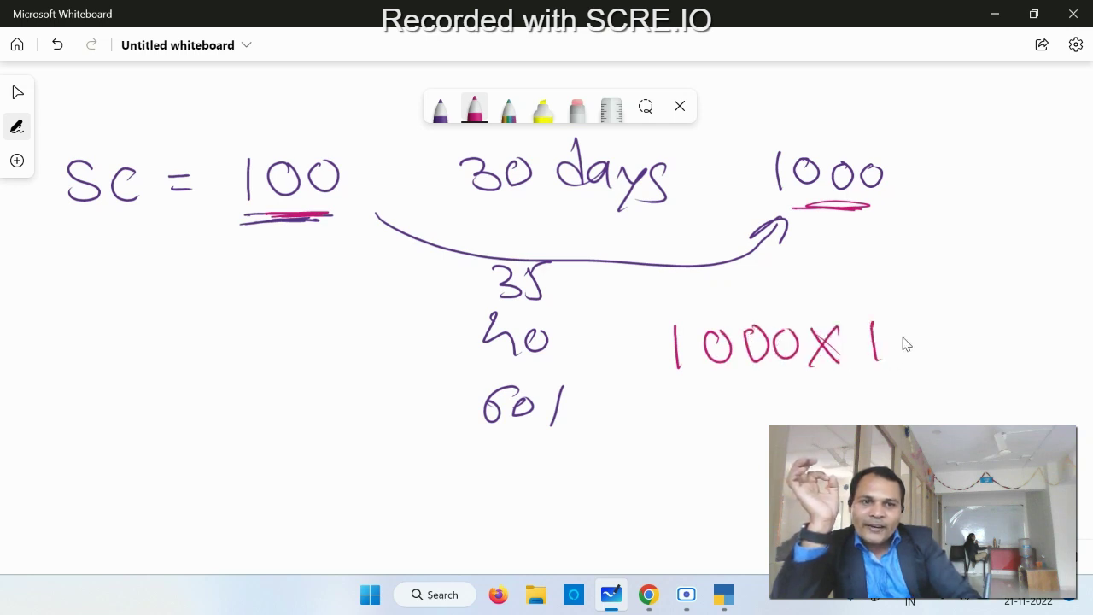
{"action": "left_click_drag", "start_coordinate": [904, 324], "coordinate": [931, 336]}
{"action": "mouse_move", "coordinate": [625, 436]}
{"action": "left_mouse_down"}
{"action": "mouse_move", "coordinate": [658, 437]}
{"action": "mouse_move", "coordinate": [667, 455]}
{"action": "left_mouse_up"}
{"action": "mouse_move", "coordinate": [723, 420]}
{"action": "left_mouse_down"}
{"action": "mouse_move", "coordinate": [725, 461]}
{"action": "mouse_move", "coordinate": [761, 434]}
{"action": "left_mouse_up"}
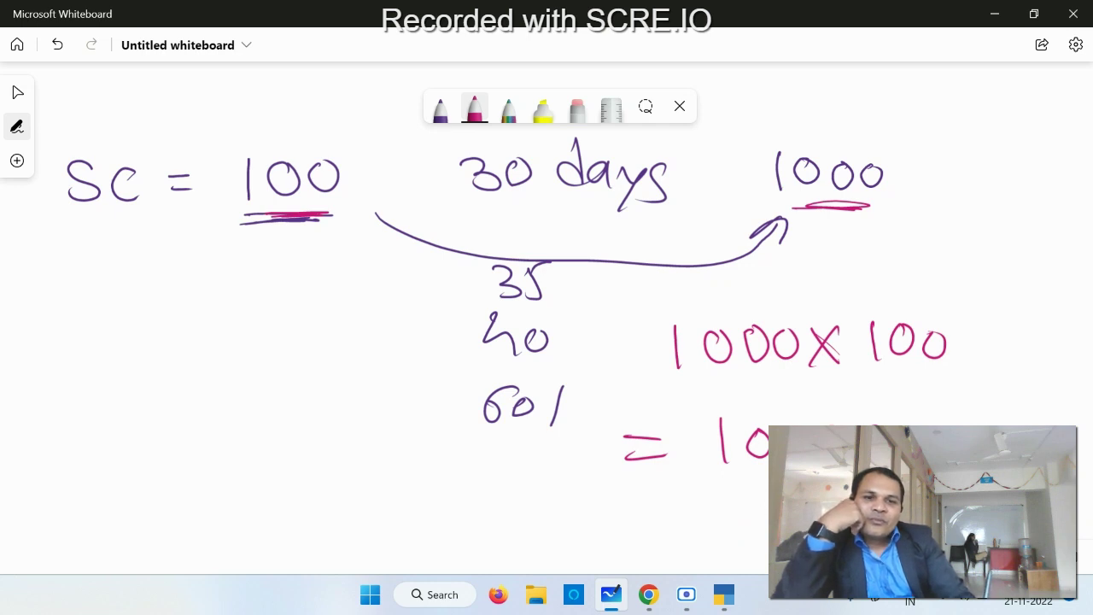
{"action": "left_click_drag", "start_coordinate": [747, 457], "coordinate": [740, 471]}
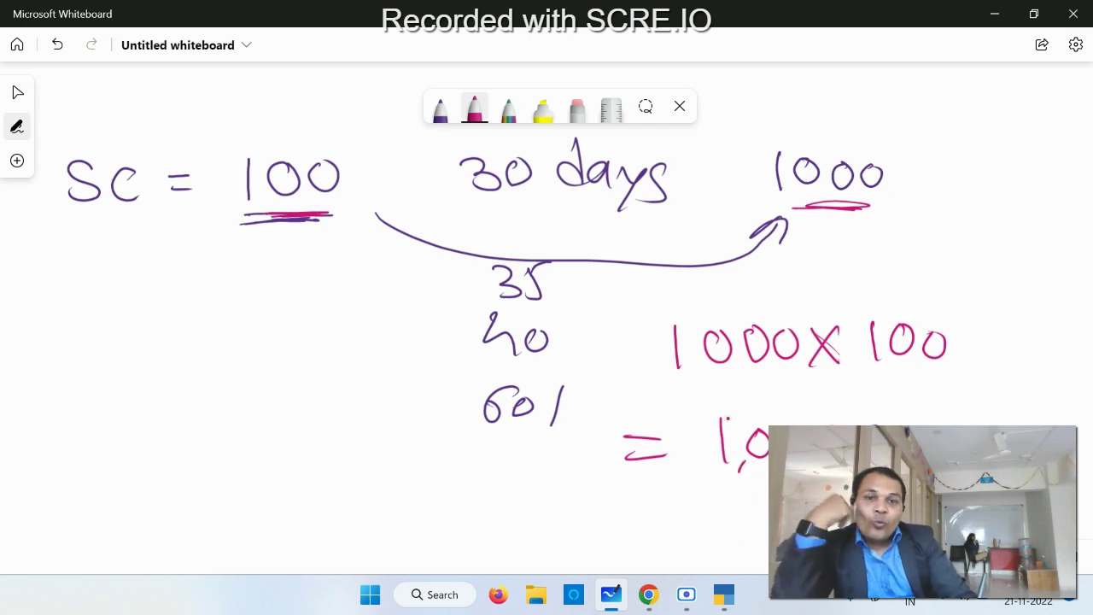
Draw a box around the result 1,00,000 and an arrow mark at its upper corner.
{"action": "left_click_drag", "start_coordinate": [711, 412], "coordinate": [979, 413]}
{"action": "mouse_move", "coordinate": [762, 485]}
{"action": "left_mouse_down"}
{"action": "mouse_move", "coordinate": [702, 475]}
{"action": "mouse_move", "coordinate": [709, 420]}
{"action": "mouse_move", "coordinate": [743, 403]}
{"action": "left_mouse_up"}
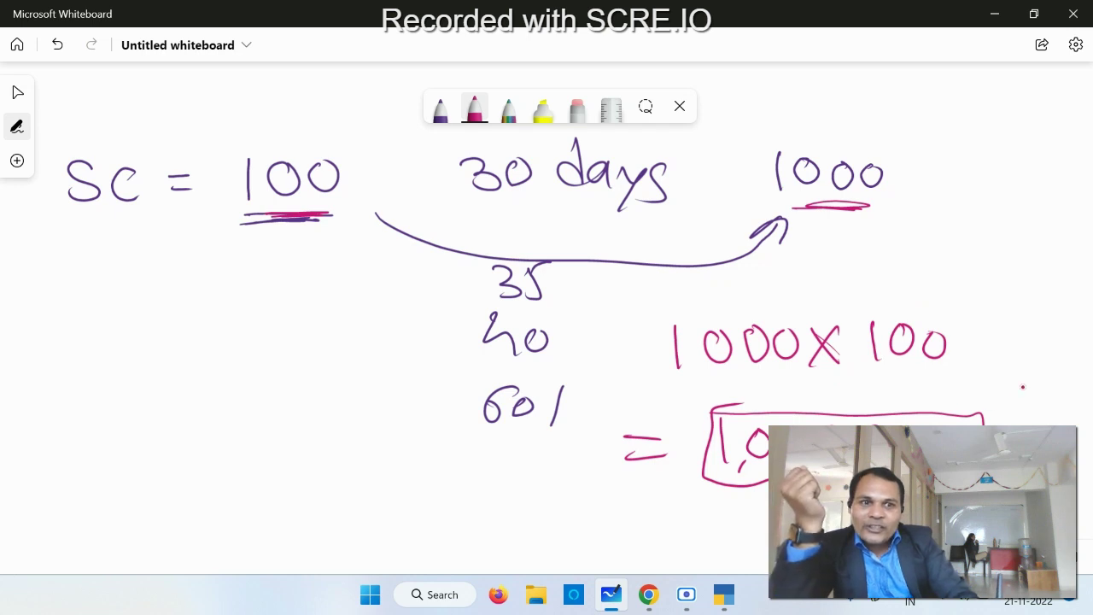
{"action": "mouse_move", "coordinate": [1022, 386]}
{"action": "left_mouse_down"}
{"action": "mouse_move", "coordinate": [995, 403]}
{"action": "mouse_move", "coordinate": [1028, 415]}
{"action": "left_mouse_up"}
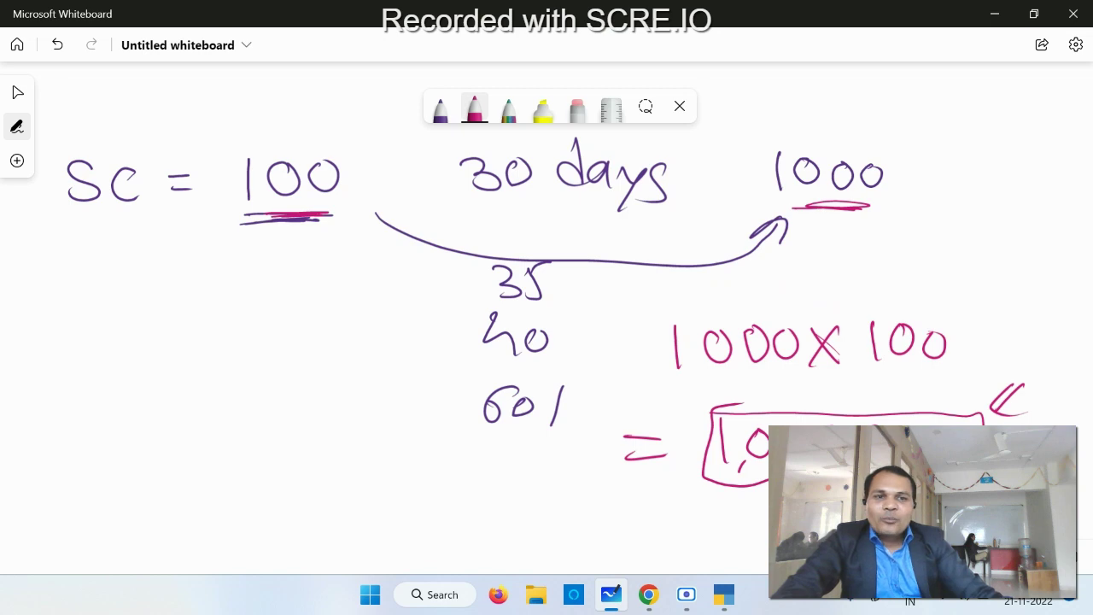
Write NOV 1 and NOV 30 in the empty area below, circle NOV 30 and draw an upward arrow under it.
{"action": "scroll", "coordinate": [1014, 383], "scroll_direction": "down", "scroll_amount": 2}
{"action": "scroll", "coordinate": [983, 403], "scroll_direction": "down", "scroll_amount": 2}
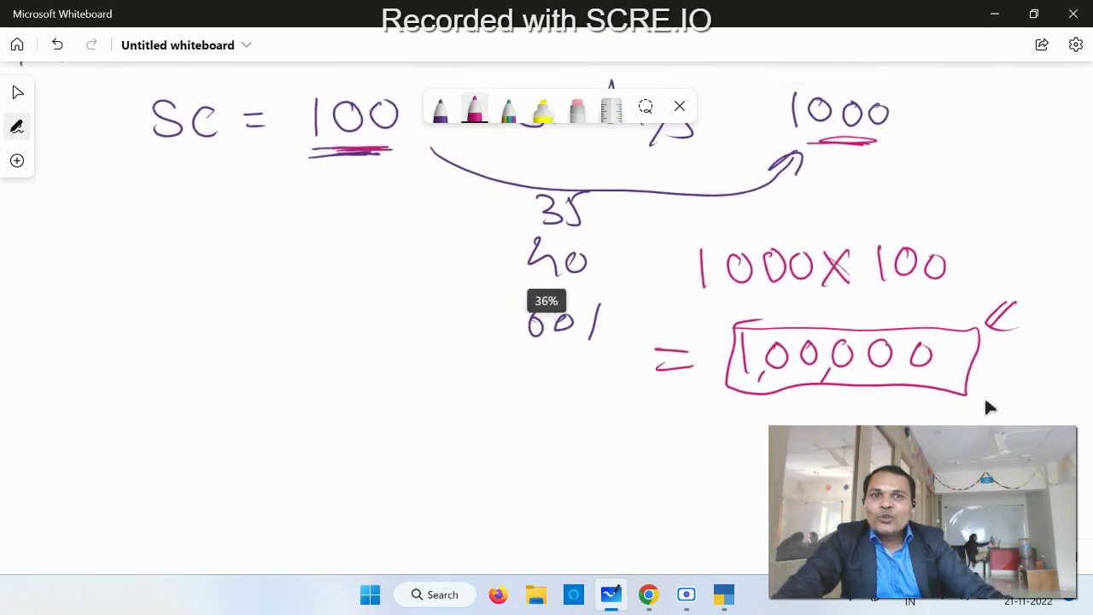
{"action": "scroll", "coordinate": [1045, 391], "scroll_direction": "down", "scroll_amount": 2}
{"action": "scroll", "coordinate": [1044, 391], "scroll_direction": "left", "scroll_amount": 2}
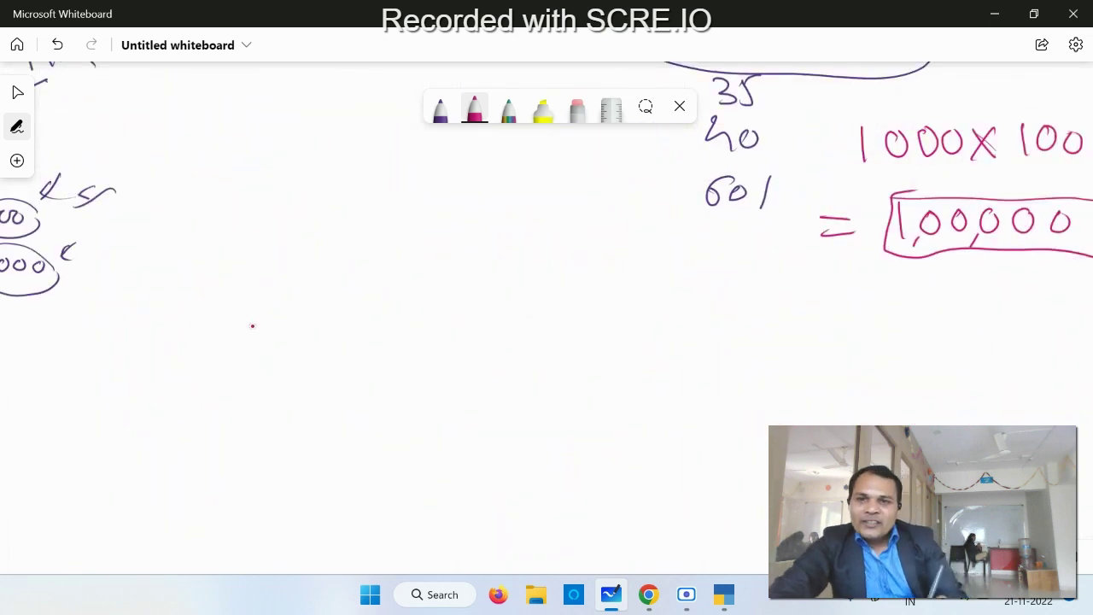
{"action": "mouse_move", "coordinate": [239, 340]}
{"action": "left_mouse_down"}
{"action": "mouse_move", "coordinate": [254, 295]}
{"action": "mouse_move", "coordinate": [290, 288]}
{"action": "left_mouse_up"}
{"action": "mouse_move", "coordinate": [304, 298]}
{"action": "left_mouse_down"}
{"action": "mouse_move", "coordinate": [339, 295]}
{"action": "mouse_move", "coordinate": [359, 329]}
{"action": "left_mouse_up"}
{"action": "mouse_move", "coordinate": [577, 326]}
{"action": "left_mouse_down"}
{"action": "mouse_move", "coordinate": [581, 302]}
{"action": "mouse_move", "coordinate": [608, 287]}
{"action": "mouse_move", "coordinate": [721, 307]}
{"action": "mouse_move", "coordinate": [711, 323]}
{"action": "left_mouse_up"}
{"action": "mouse_move", "coordinate": [733, 295]}
{"action": "left_mouse_down"}
{"action": "mouse_move", "coordinate": [767, 323]}
{"action": "mouse_move", "coordinate": [789, 290]}
{"action": "mouse_move", "coordinate": [698, 348]}
{"action": "mouse_move", "coordinate": [771, 396]}
{"action": "left_mouse_up"}
{"action": "mouse_move", "coordinate": [732, 392]}
{"action": "left_mouse_down"}
{"action": "mouse_move", "coordinate": [743, 350]}
{"action": "mouse_move", "coordinate": [796, 372]}
{"action": "left_mouse_up"}
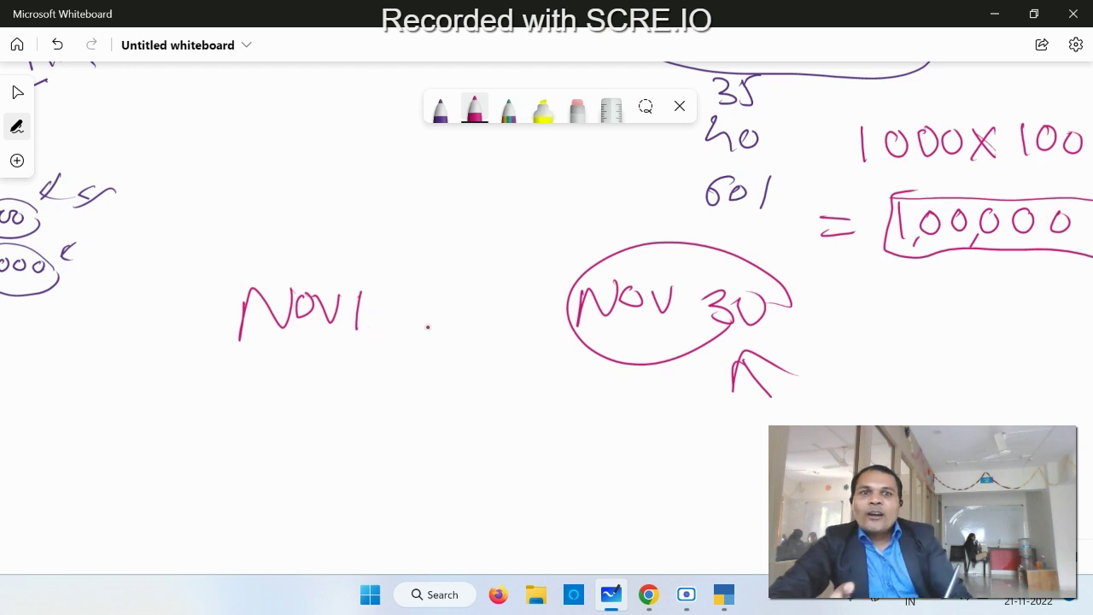
Draw an arrow mark below the boxed 1,00,000 and a long line under NOV 1 toward NOV 30.
{"action": "mouse_move", "coordinate": [919, 287]}
{"action": "left_mouse_down"}
{"action": "mouse_move", "coordinate": [881, 318]}
{"action": "mouse_move", "coordinate": [927, 309]}
{"action": "left_mouse_up"}
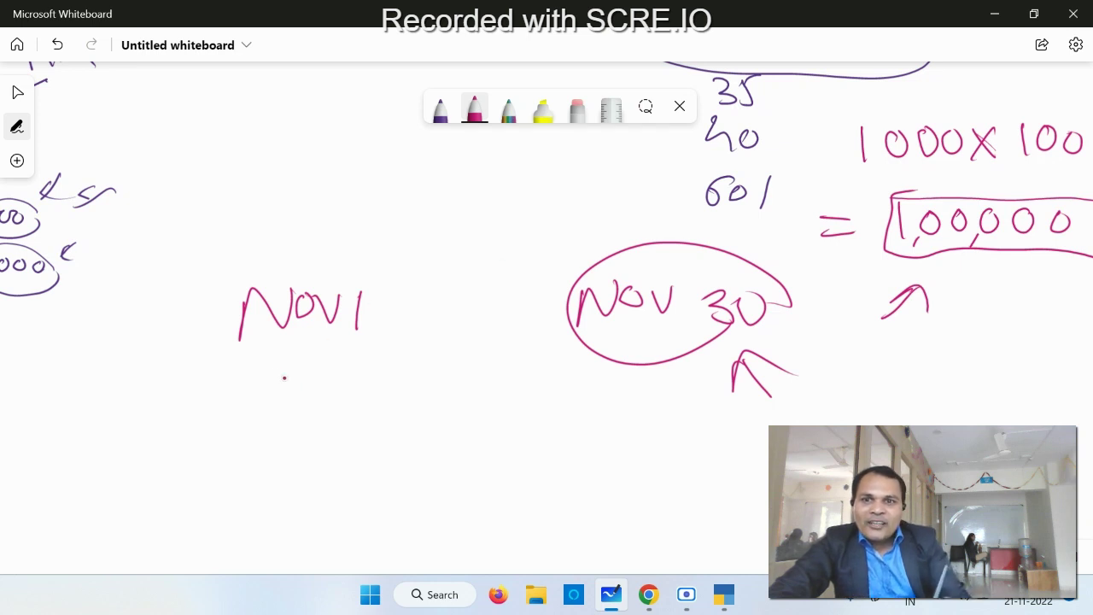
{"action": "left_click_drag", "start_coordinate": [267, 374], "coordinate": [569, 388]}
Write and underline the heading Purchase in the blank area below the dates, followed by a dash.
{"action": "scroll", "coordinate": [906, 178], "scroll_direction": "down", "scroll_amount": 5}
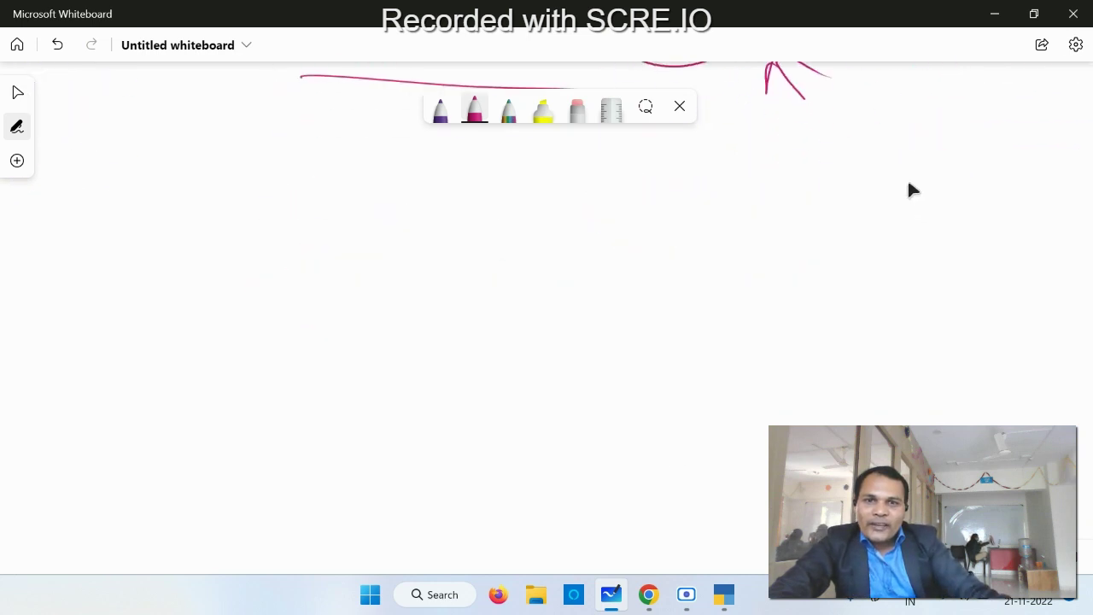
{"action": "mouse_move", "coordinate": [246, 205]}
{"action": "left_mouse_down"}
{"action": "mouse_move", "coordinate": [248, 261]}
{"action": "mouse_move", "coordinate": [256, 224]}
{"action": "mouse_move", "coordinate": [305, 213]}
{"action": "mouse_move", "coordinate": [410, 209]}
{"action": "mouse_move", "coordinate": [427, 229]}
{"action": "left_mouse_up"}
{"action": "mouse_move", "coordinate": [441, 206]}
{"action": "left_mouse_down"}
{"action": "mouse_move", "coordinate": [432, 231]}
{"action": "mouse_move", "coordinate": [490, 231]}
{"action": "left_mouse_up"}
{"action": "mouse_move", "coordinate": [267, 249]}
{"action": "left_mouse_down"}
{"action": "mouse_move", "coordinate": [458, 249]}
{"action": "mouse_move", "coordinate": [524, 221]}
{"action": "left_mouse_up"}
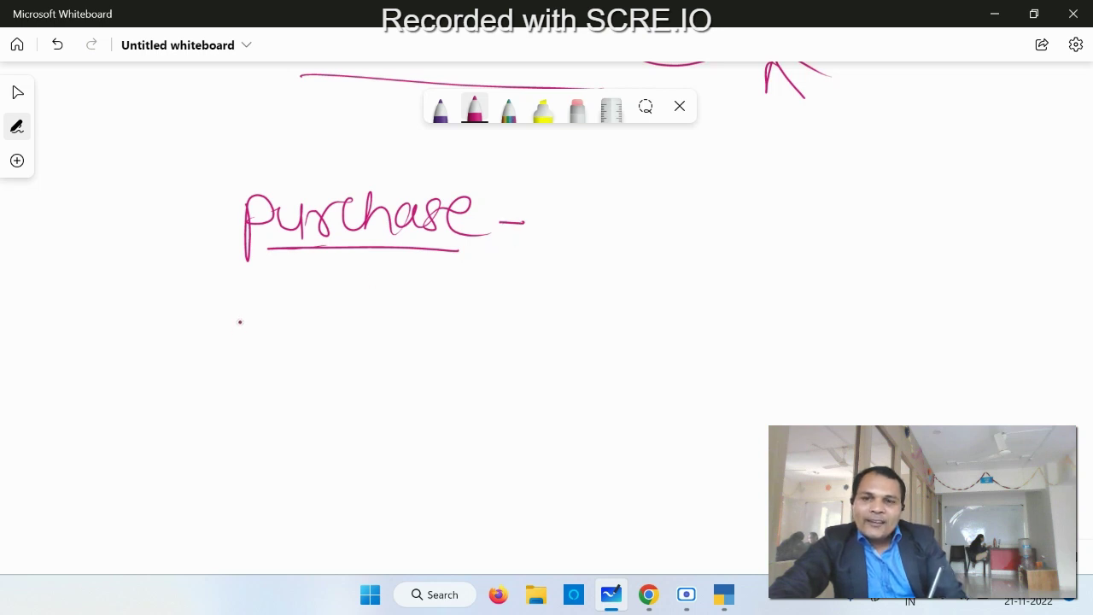
Write NOV 1 below Purchase and the bill reference NIL/123 beside it on a horizontal line.
{"action": "left_click_drag", "start_coordinate": [238, 338], "coordinate": [273, 295]}
{"action": "mouse_move", "coordinate": [292, 308]}
{"action": "left_mouse_down"}
{"action": "mouse_move", "coordinate": [281, 318]}
{"action": "mouse_move", "coordinate": [297, 309]}
{"action": "left_mouse_up"}
{"action": "mouse_move", "coordinate": [301, 305]}
{"action": "left_mouse_down"}
{"action": "mouse_move", "coordinate": [309, 325]}
{"action": "mouse_move", "coordinate": [327, 298]}
{"action": "mouse_move", "coordinate": [363, 333]}
{"action": "left_mouse_up"}
{"action": "left_click_drag", "start_coordinate": [433, 329], "coordinate": [676, 335]}
{"action": "mouse_move", "coordinate": [495, 322]}
{"action": "left_mouse_down"}
{"action": "mouse_move", "coordinate": [529, 288]}
{"action": "mouse_move", "coordinate": [540, 317]}
{"action": "left_mouse_up"}
{"action": "left_click_drag", "start_coordinate": [531, 299], "coordinate": [551, 295]}
{"action": "left_click_drag", "start_coordinate": [572, 284], "coordinate": [584, 312]}
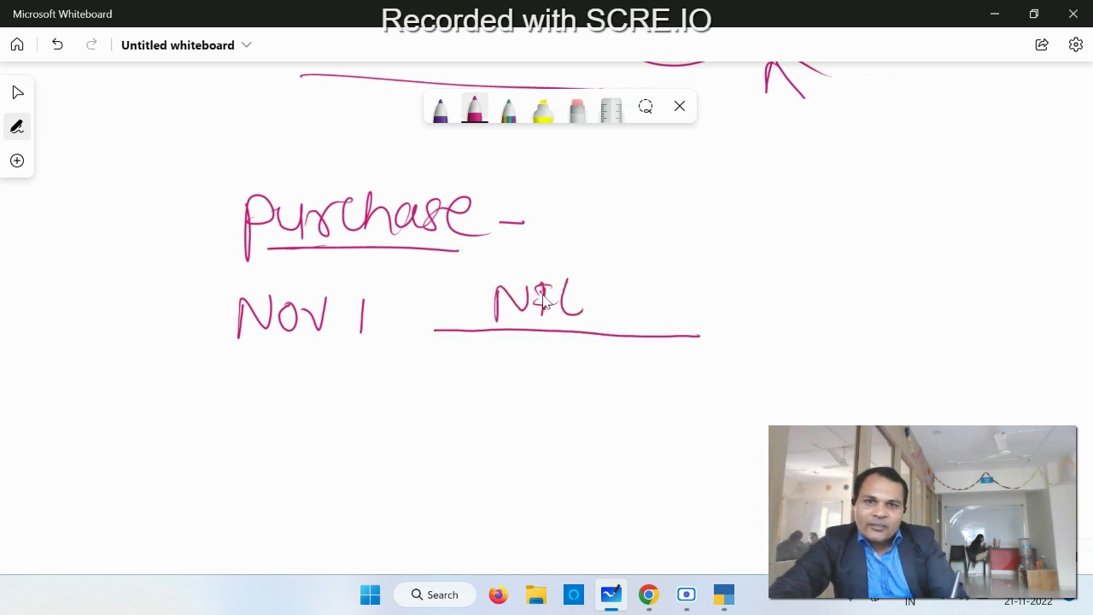
{"action": "left_click_drag", "start_coordinate": [609, 275], "coordinate": [595, 325]}
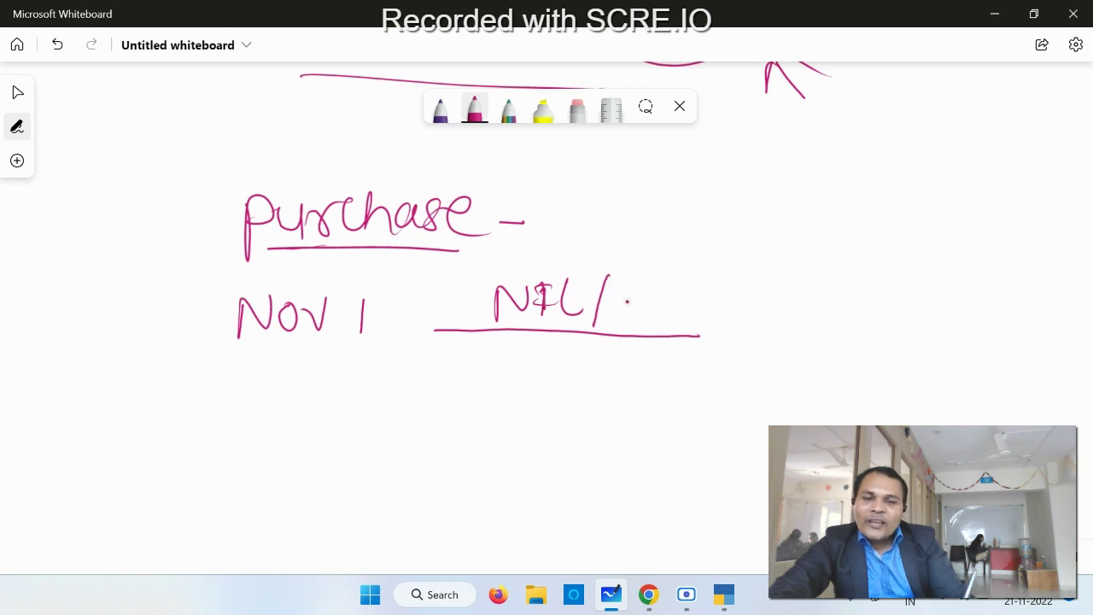
{"action": "mouse_move", "coordinate": [628, 283]}
{"action": "left_mouse_down"}
{"action": "mouse_move", "coordinate": [629, 318]}
{"action": "mouse_move", "coordinate": [678, 311]}
{"action": "left_mouse_up"}
{"action": "left_click_drag", "start_coordinate": [680, 281], "coordinate": [711, 309]}
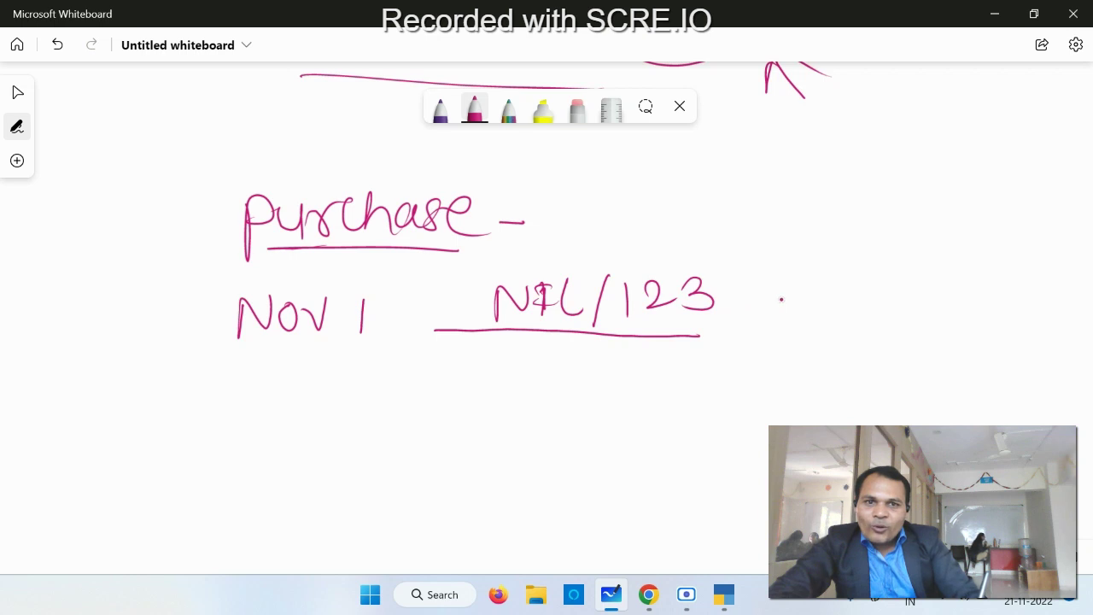
Write the amount 10 K at the end of the NIL/123 row and underline NOV 1.
{"action": "left_click_drag", "start_coordinate": [870, 275], "coordinate": [872, 314]}
{"action": "mouse_move", "coordinate": [895, 280]}
{"action": "left_mouse_down"}
{"action": "mouse_move", "coordinate": [885, 299]}
{"action": "mouse_move", "coordinate": [896, 280]}
{"action": "left_mouse_up"}
{"action": "mouse_move", "coordinate": [949, 270]}
{"action": "left_mouse_down"}
{"action": "mouse_move", "coordinate": [951, 311]}
{"action": "mouse_move", "coordinate": [989, 300]}
{"action": "left_mouse_up"}
{"action": "left_click_drag", "start_coordinate": [267, 349], "coordinate": [341, 345]}
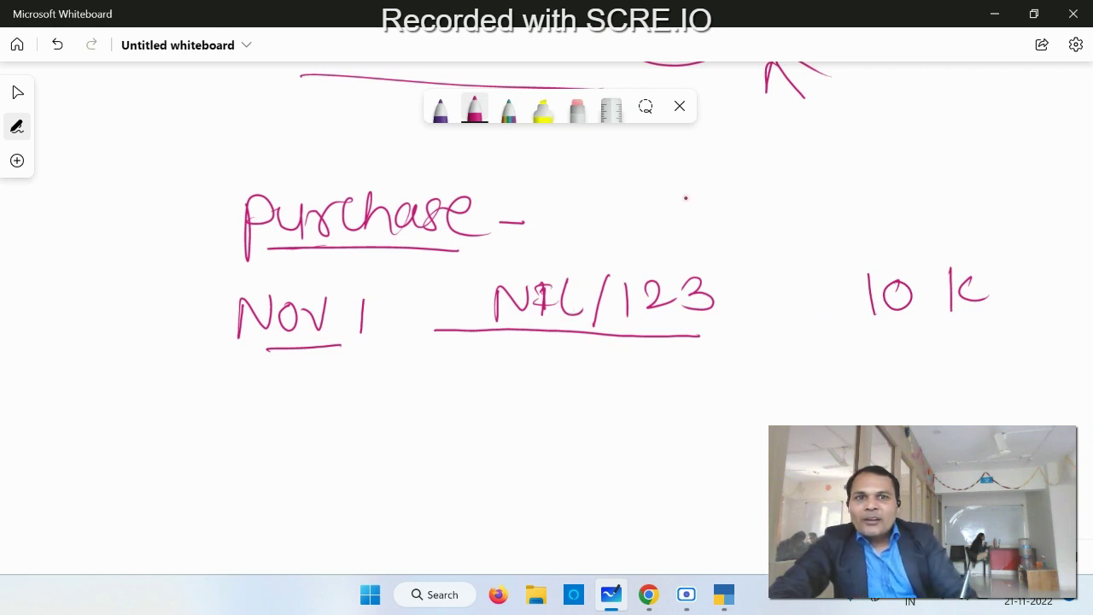
Write 30 days above the NIL/123 row and add a check mark after NIL/123.
{"action": "mouse_move", "coordinate": [731, 169]}
{"action": "left_mouse_down"}
{"action": "mouse_move", "coordinate": [733, 197]}
{"action": "mouse_move", "coordinate": [771, 171]}
{"action": "left_mouse_up"}
{"action": "left_click_drag", "start_coordinate": [834, 147], "coordinate": [833, 181]}
{"action": "left_click_drag", "start_coordinate": [847, 171], "coordinate": [866, 183]}
{"action": "left_click_drag", "start_coordinate": [868, 167], "coordinate": [872, 202]}
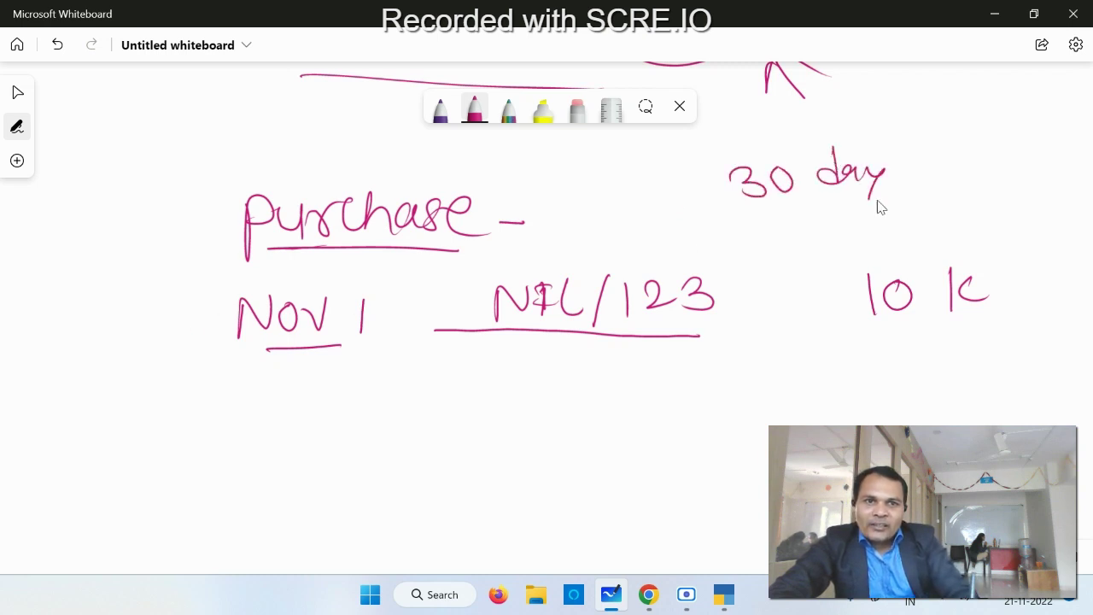
{"action": "mouse_move", "coordinate": [908, 160]}
{"action": "left_mouse_down"}
{"action": "mouse_move", "coordinate": [917, 176]}
{"action": "mouse_move", "coordinate": [907, 194]}
{"action": "left_mouse_up"}
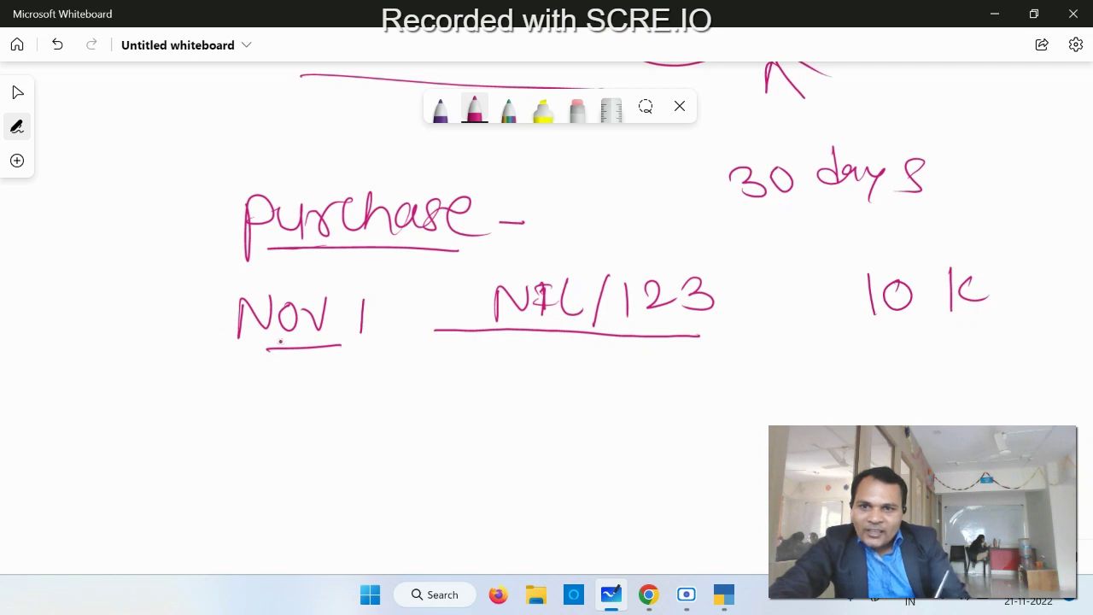
{"action": "left_click_drag", "start_coordinate": [752, 286], "coordinate": [790, 281]}
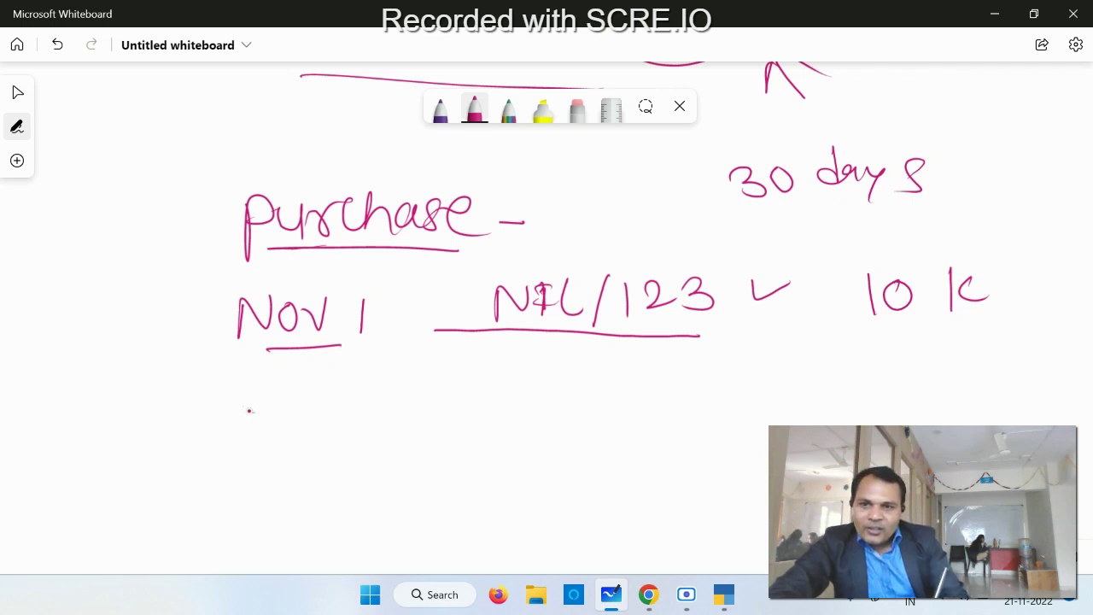
Write a second purchase row below NOV 1 with the date JUL 1, bill reference NIL/50 and amount 20 K.
{"action": "mouse_move", "coordinate": [253, 401]}
{"action": "left_mouse_down"}
{"action": "mouse_move", "coordinate": [245, 440]}
{"action": "mouse_move", "coordinate": [301, 409]}
{"action": "mouse_move", "coordinate": [345, 435]}
{"action": "left_mouse_up"}
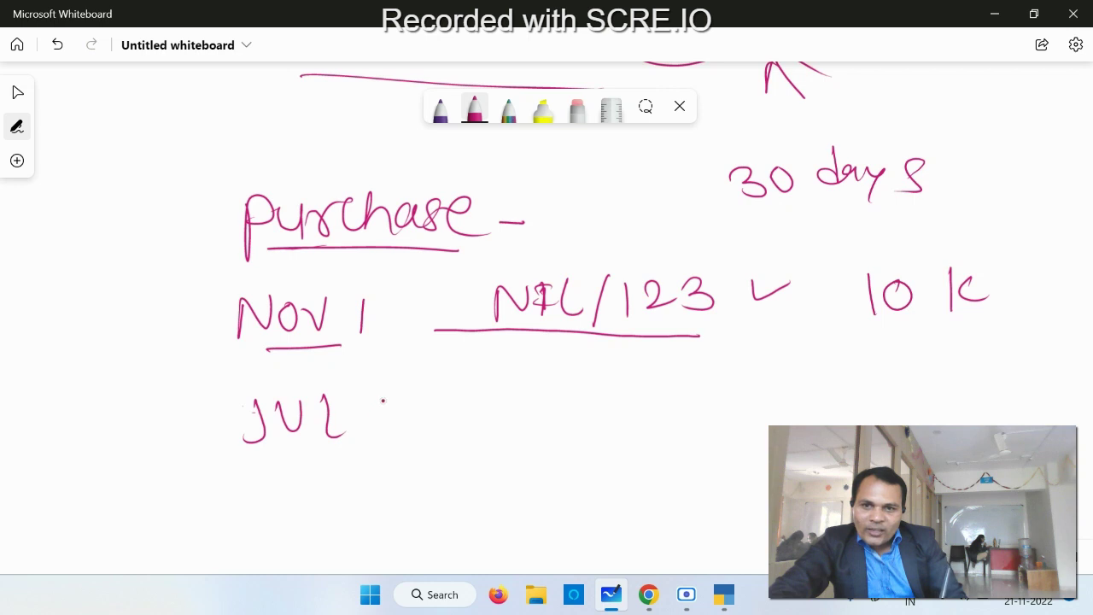
{"action": "left_click_drag", "start_coordinate": [382, 396], "coordinate": [391, 431]}
{"action": "mouse_move", "coordinate": [525, 430]}
{"action": "left_mouse_down"}
{"action": "mouse_move", "coordinate": [561, 391]}
{"action": "mouse_move", "coordinate": [572, 427]}
{"action": "left_mouse_up"}
{"action": "mouse_move", "coordinate": [555, 394]}
{"action": "left_mouse_down"}
{"action": "mouse_move", "coordinate": [583, 393]}
{"action": "mouse_move", "coordinate": [589, 417]}
{"action": "mouse_move", "coordinate": [616, 418]}
{"action": "left_mouse_up"}
{"action": "left_click_drag", "start_coordinate": [647, 376], "coordinate": [624, 424]}
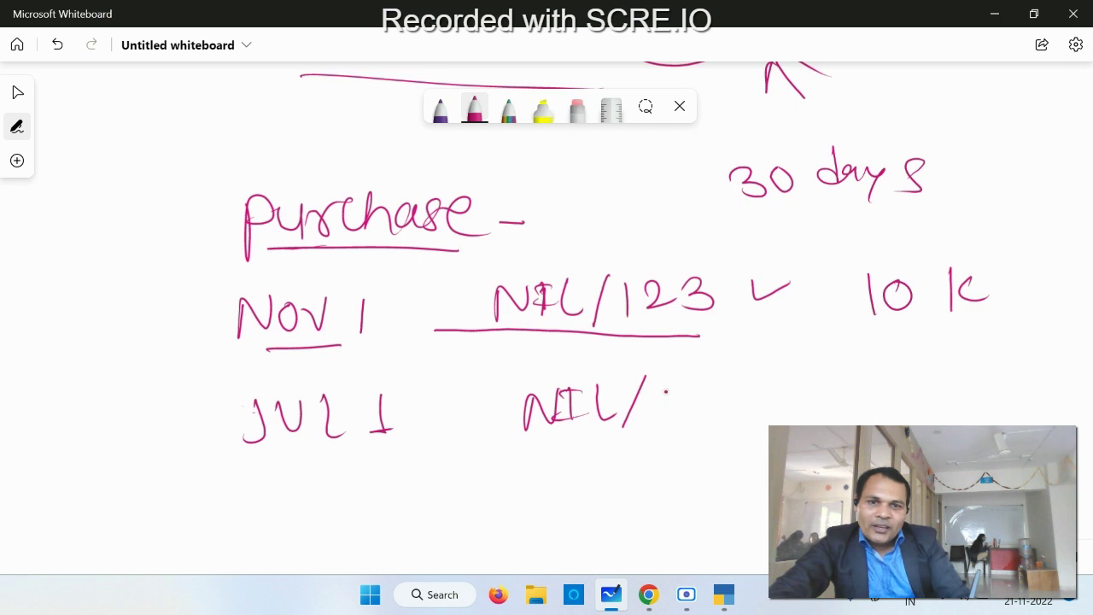
{"action": "mouse_move", "coordinate": [672, 391]}
{"action": "left_mouse_down"}
{"action": "mouse_move", "coordinate": [671, 416]}
{"action": "mouse_move", "coordinate": [688, 385]}
{"action": "left_mouse_up"}
{"action": "left_click_drag", "start_coordinate": [705, 386], "coordinate": [704, 388]}
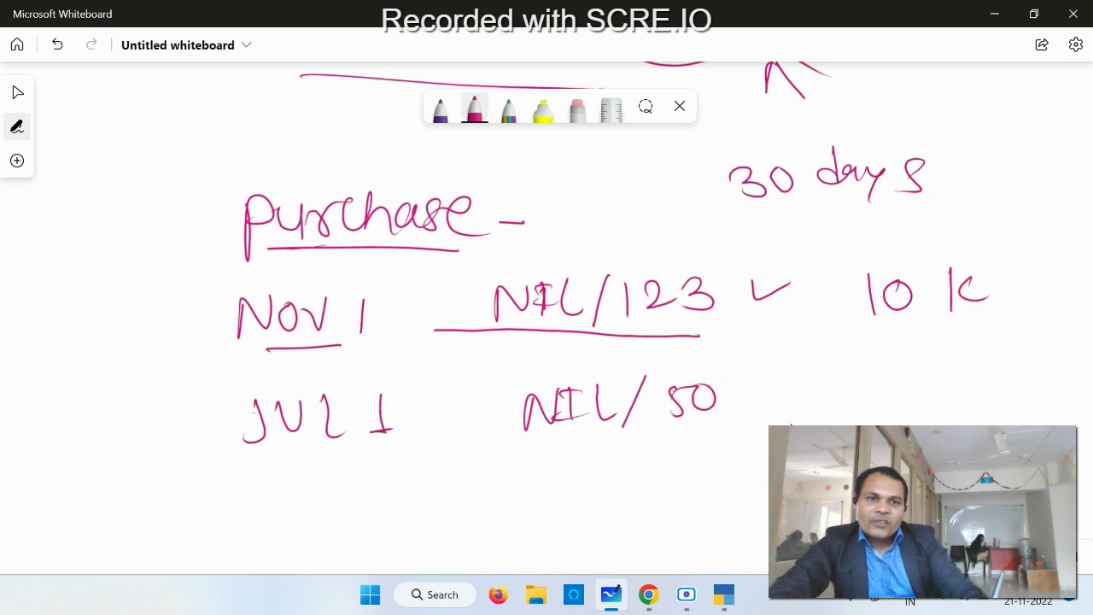
{"action": "mouse_move", "coordinate": [883, 391]}
{"action": "left_mouse_down"}
{"action": "mouse_move", "coordinate": [864, 406]}
{"action": "mouse_move", "coordinate": [926, 394]}
{"action": "mouse_move", "coordinate": [939, 408]}
{"action": "left_mouse_up"}
{"action": "mouse_move", "coordinate": [982, 378]}
{"action": "left_mouse_down"}
{"action": "mouse_move", "coordinate": [968, 392]}
{"action": "mouse_move", "coordinate": [998, 406]}
{"action": "left_mouse_up"}
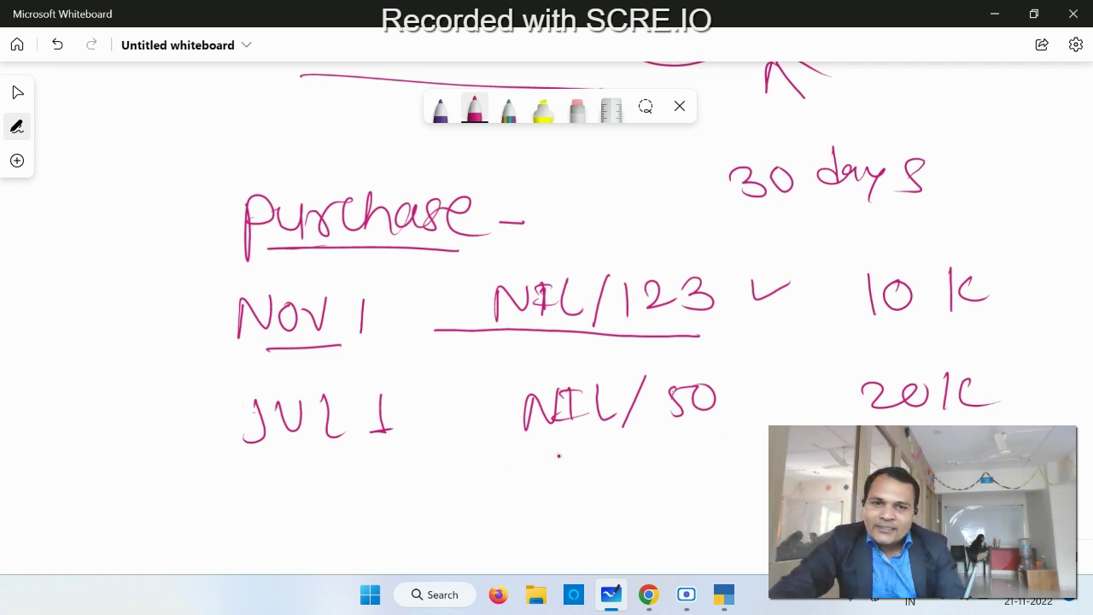
Underline and circle NIL/50, and draw an arrow below JUL 1 with a small curved mark beside it.
{"action": "mouse_move", "coordinate": [541, 440]}
{"action": "left_mouse_down"}
{"action": "mouse_move", "coordinate": [711, 440]}
{"action": "mouse_move", "coordinate": [743, 397]}
{"action": "mouse_move", "coordinate": [535, 369]}
{"action": "mouse_move", "coordinate": [603, 478]}
{"action": "mouse_move", "coordinate": [748, 386]}
{"action": "left_mouse_up"}
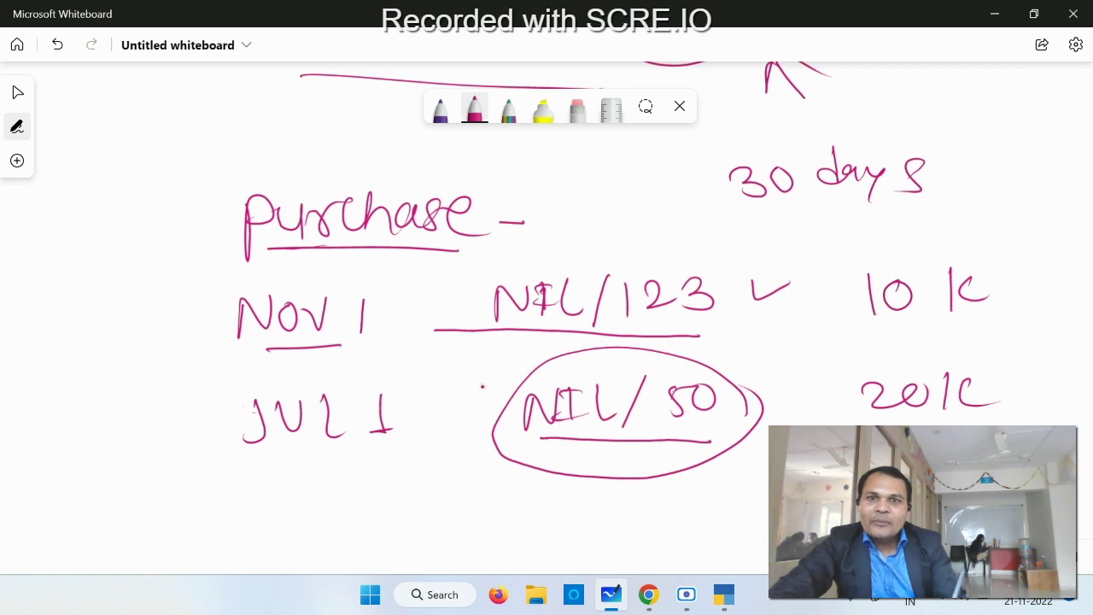
{"action": "mouse_move", "coordinate": [425, 463]}
{"action": "left_mouse_down"}
{"action": "mouse_move", "coordinate": [451, 502]}
{"action": "mouse_move", "coordinate": [461, 460]}
{"action": "left_mouse_up"}
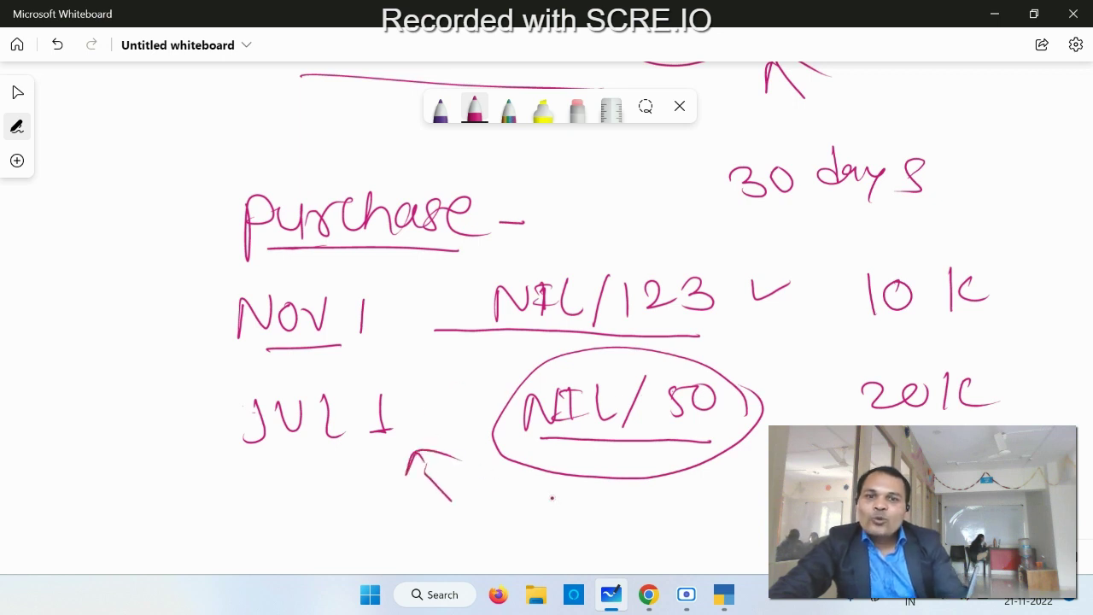
{"action": "mouse_move", "coordinate": [559, 519]}
{"action": "left_mouse_down"}
{"action": "mouse_move", "coordinate": [522, 497]}
{"action": "mouse_move", "coordinate": [557, 519]}
{"action": "left_mouse_up"}
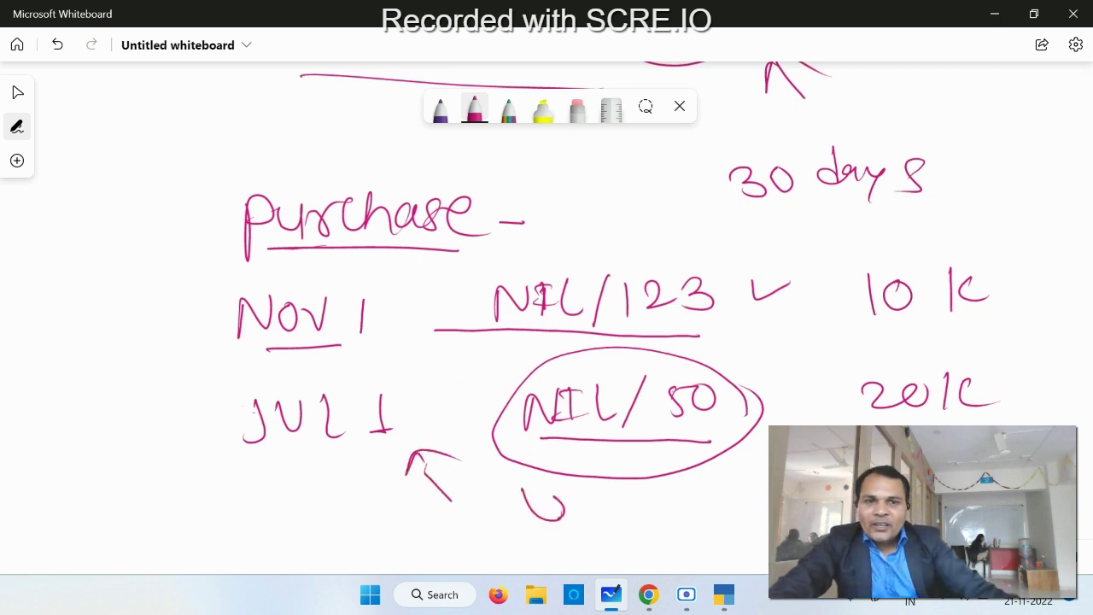
Write Outstanding managem in the blank area beside the purchase notes, with an arrow pointing to it.
{"action": "scroll", "coordinate": [618, 453], "scroll_direction": "down", "scroll_amount": 5}
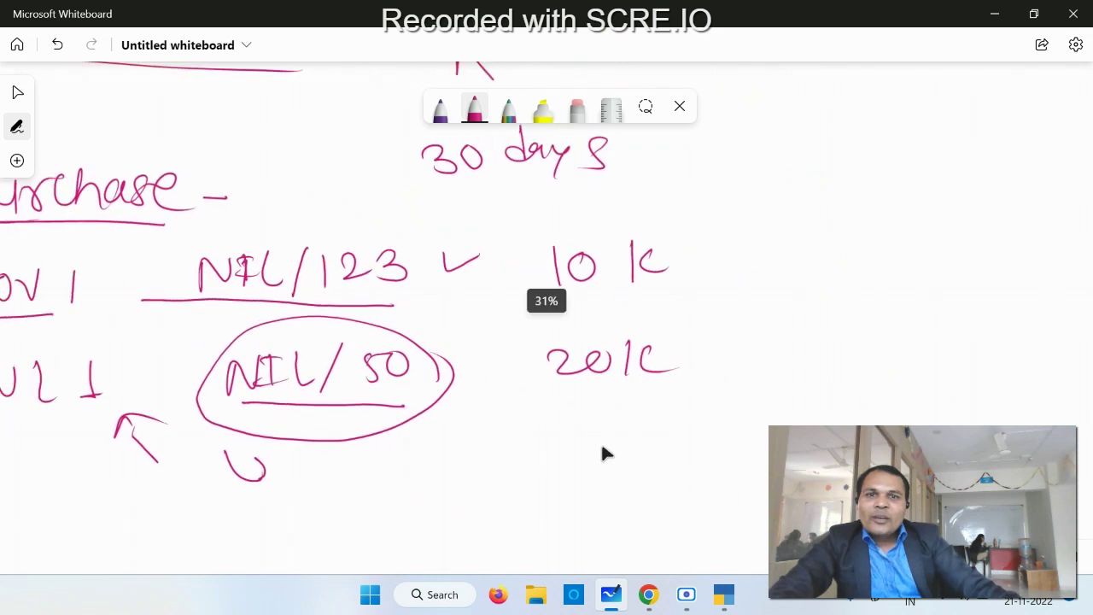
{"action": "scroll", "coordinate": [611, 444], "scroll_direction": "down", "scroll_amount": 2}
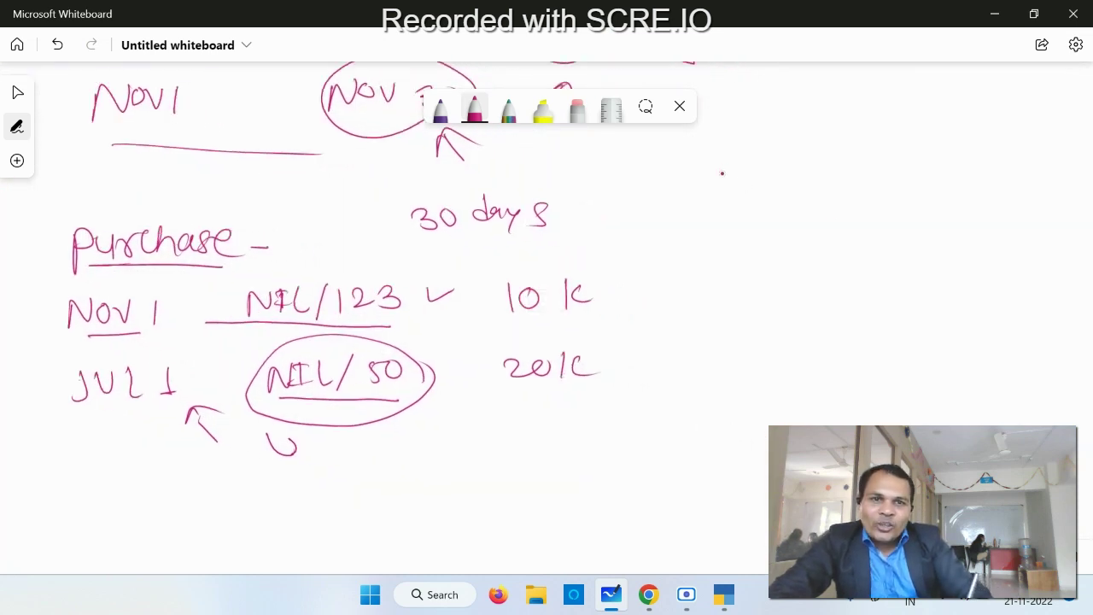
{"action": "mouse_move", "coordinate": [721, 174]}
{"action": "left_mouse_down"}
{"action": "mouse_move", "coordinate": [698, 198]}
{"action": "mouse_move", "coordinate": [732, 167]}
{"action": "mouse_move", "coordinate": [787, 202]}
{"action": "left_mouse_up"}
{"action": "mouse_move", "coordinate": [799, 152]}
{"action": "left_mouse_down"}
{"action": "mouse_move", "coordinate": [813, 193]}
{"action": "mouse_move", "coordinate": [830, 198]}
{"action": "left_mouse_up"}
{"action": "mouse_move", "coordinate": [838, 155]}
{"action": "left_mouse_down"}
{"action": "mouse_move", "coordinate": [886, 188]}
{"action": "mouse_move", "coordinate": [905, 171]}
{"action": "mouse_move", "coordinate": [962, 193]}
{"action": "mouse_move", "coordinate": [988, 183]}
{"action": "mouse_move", "coordinate": [1011, 210]}
{"action": "mouse_move", "coordinate": [974, 210]}
{"action": "left_mouse_up"}
{"action": "mouse_move", "coordinate": [828, 246]}
{"action": "left_mouse_down"}
{"action": "mouse_move", "coordinate": [849, 224]}
{"action": "mouse_move", "coordinate": [896, 245]}
{"action": "mouse_move", "coordinate": [960, 244]}
{"action": "mouse_move", "coordinate": [978, 258]}
{"action": "mouse_move", "coordinate": [1021, 230]}
{"action": "mouse_move", "coordinate": [1028, 245]}
{"action": "left_mouse_up"}
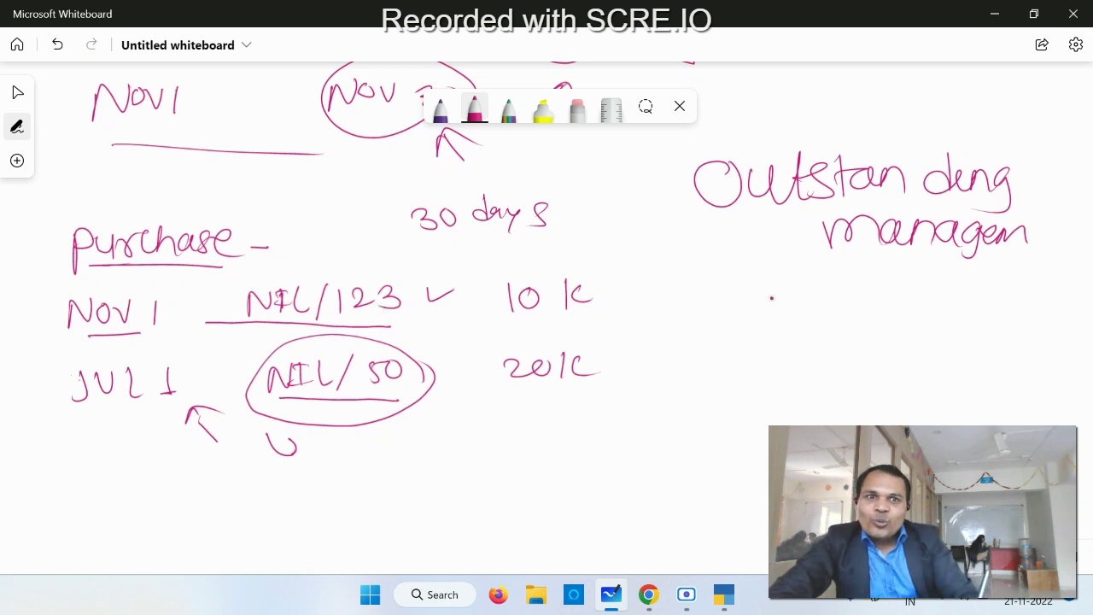
{"action": "mouse_move", "coordinate": [657, 250]}
{"action": "left_mouse_down"}
{"action": "mouse_move", "coordinate": [696, 222]}
{"action": "mouse_move", "coordinate": [696, 250]}
{"action": "left_mouse_up"}
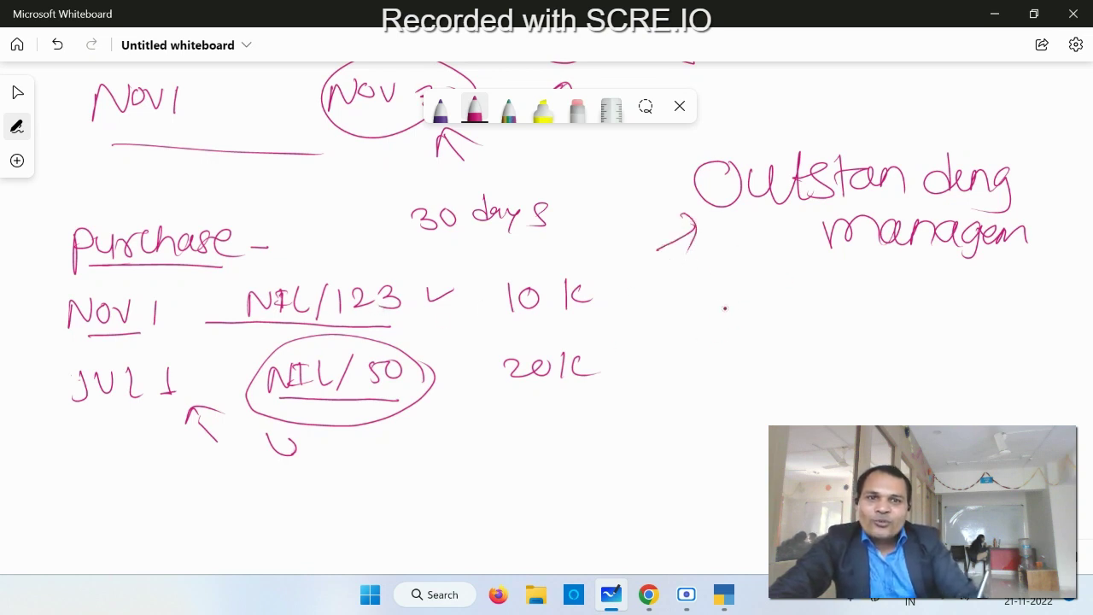
Write Bills payable below the Outstanding managem heading and underline it.
{"action": "mouse_move", "coordinate": [701, 300]}
{"action": "left_mouse_down"}
{"action": "mouse_move", "coordinate": [702, 345]}
{"action": "mouse_move", "coordinate": [714, 341]}
{"action": "left_mouse_up"}
{"action": "mouse_move", "coordinate": [756, 307]}
{"action": "left_mouse_down"}
{"action": "mouse_move", "coordinate": [758, 335]}
{"action": "mouse_move", "coordinate": [779, 337]}
{"action": "left_mouse_up"}
{"action": "left_click_drag", "start_coordinate": [818, 304], "coordinate": [802, 333]}
{"action": "mouse_move", "coordinate": [882, 311]}
{"action": "left_mouse_down"}
{"action": "mouse_move", "coordinate": [895, 309]}
{"action": "mouse_move", "coordinate": [907, 328]}
{"action": "left_mouse_up"}
{"action": "left_click_drag", "start_coordinate": [937, 312], "coordinate": [946, 331]}
{"action": "mouse_move", "coordinate": [949, 303]}
{"action": "left_mouse_down"}
{"action": "mouse_move", "coordinate": [969, 332]}
{"action": "mouse_move", "coordinate": [958, 352]}
{"action": "left_mouse_up"}
{"action": "mouse_move", "coordinate": [992, 307]}
{"action": "left_mouse_down"}
{"action": "mouse_move", "coordinate": [981, 332]}
{"action": "mouse_move", "coordinate": [1018, 318]}
{"action": "left_mouse_up"}
{"action": "mouse_move", "coordinate": [1018, 290]}
{"action": "left_mouse_down"}
{"action": "mouse_move", "coordinate": [1015, 328]}
{"action": "mouse_move", "coordinate": [1035, 314]}
{"action": "mouse_move", "coordinate": [1052, 338]}
{"action": "left_mouse_up"}
{"action": "left_click_drag", "start_coordinate": [1057, 322], "coordinate": [1077, 336]}
{"action": "left_click_drag", "start_coordinate": [782, 368], "coordinate": [1044, 356]}
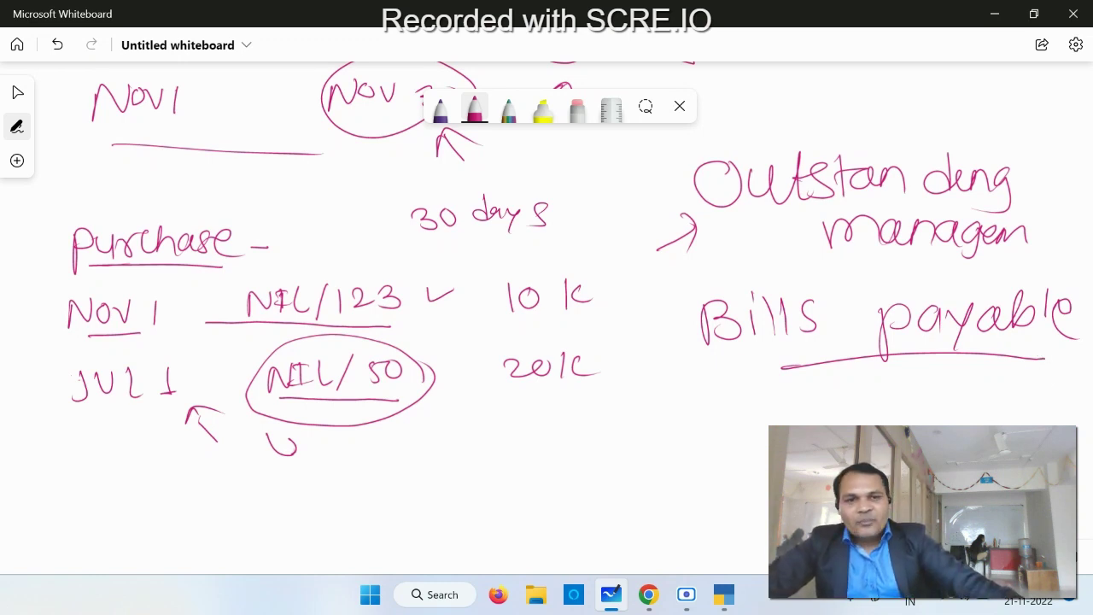
Draw a short dash under Bills payable and write NOV 1 – NOV 15 below it, underlining the 15.
{"action": "scroll", "coordinate": [795, 359], "scroll_direction": "right", "scroll_amount": 3}
{"action": "scroll", "coordinate": [795, 359], "scroll_direction": "down", "scroll_amount": 2}
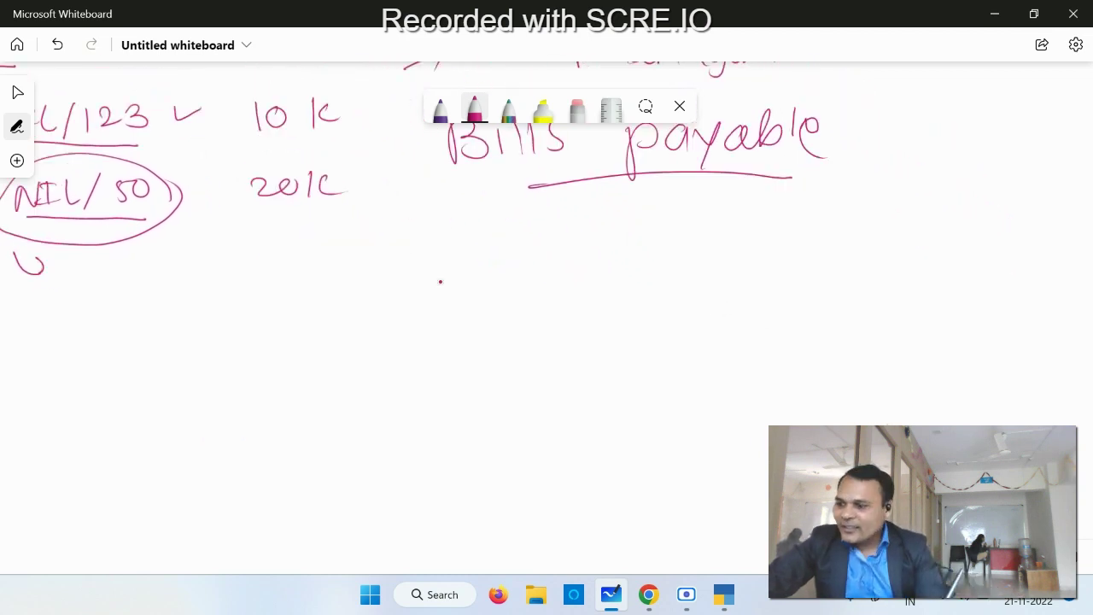
{"action": "left_click_drag", "start_coordinate": [485, 201], "coordinate": [518, 204]}
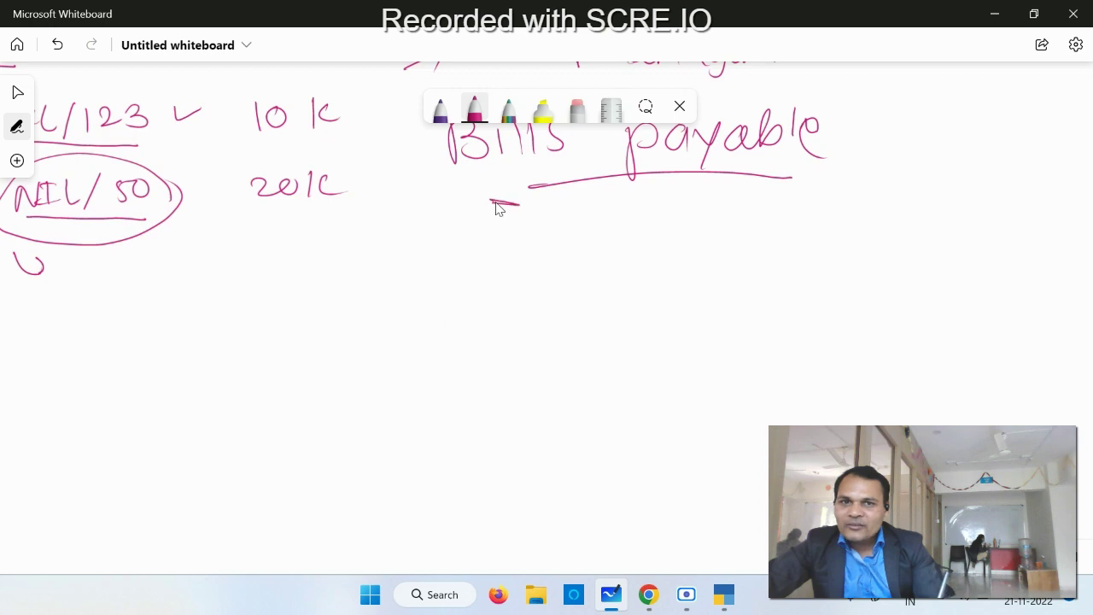
{"action": "scroll", "coordinate": [517, 192], "scroll_direction": "up", "scroll_amount": 5, "text": "ctrl"}
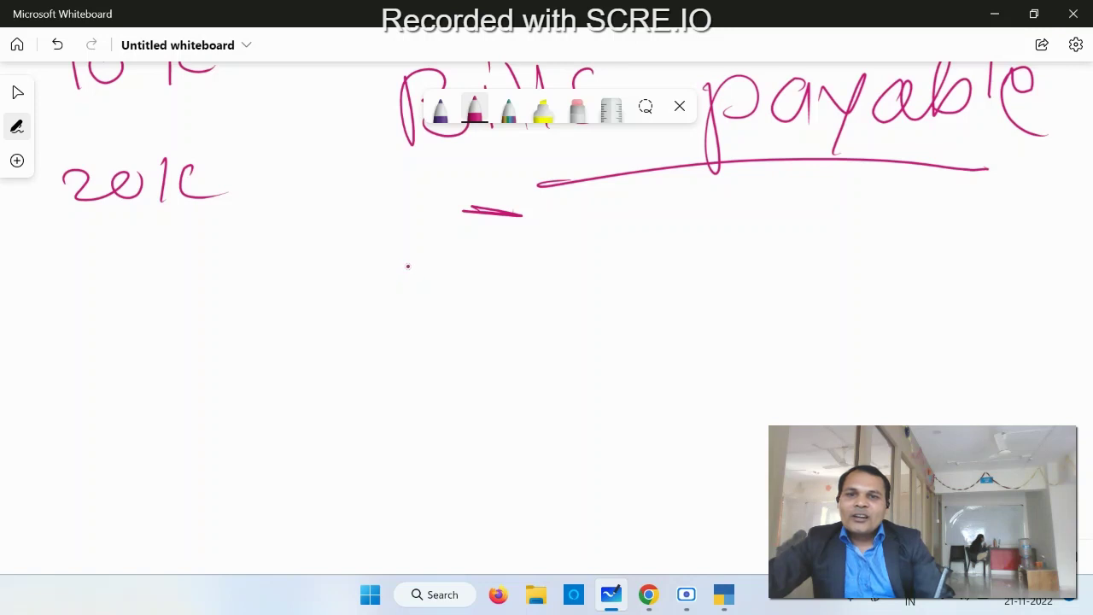
{"action": "mouse_move", "coordinate": [403, 291]}
{"action": "left_mouse_down"}
{"action": "mouse_move", "coordinate": [408, 253]}
{"action": "mouse_move", "coordinate": [449, 248]}
{"action": "mouse_move", "coordinate": [472, 259]}
{"action": "mouse_move", "coordinate": [508, 242]}
{"action": "mouse_move", "coordinate": [566, 270]}
{"action": "left_mouse_up"}
{"action": "left_click_drag", "start_coordinate": [644, 251], "coordinate": [689, 251]}
{"action": "mouse_move", "coordinate": [799, 247]}
{"action": "left_mouse_down"}
{"action": "mouse_move", "coordinate": [789, 282]}
{"action": "mouse_move", "coordinate": [840, 237]}
{"action": "mouse_move", "coordinate": [939, 256]}
{"action": "mouse_move", "coordinate": [964, 239]}
{"action": "left_mouse_up"}
{"action": "left_click_drag", "start_coordinate": [890, 294], "coordinate": [963, 283]}
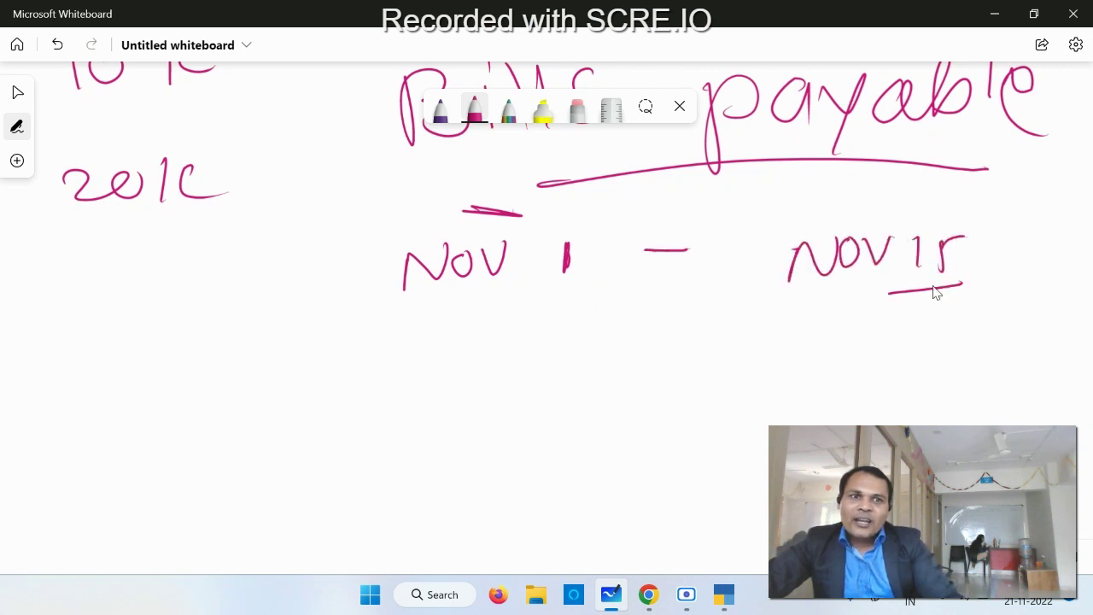
Write NOV 21 – 500 below NOV 1 with an arrow to the circled 500, and link the circled NOV 1 to a circled 30.
{"action": "mouse_move", "coordinate": [382, 346]}
{"action": "left_mouse_down"}
{"action": "mouse_move", "coordinate": [379, 383]}
{"action": "mouse_move", "coordinate": [427, 337]}
{"action": "mouse_move", "coordinate": [447, 338]}
{"action": "left_mouse_up"}
{"action": "mouse_move", "coordinate": [480, 345]}
{"action": "left_mouse_down"}
{"action": "mouse_move", "coordinate": [492, 367]}
{"action": "mouse_move", "coordinate": [503, 336]}
{"action": "mouse_move", "coordinate": [603, 372]}
{"action": "left_mouse_up"}
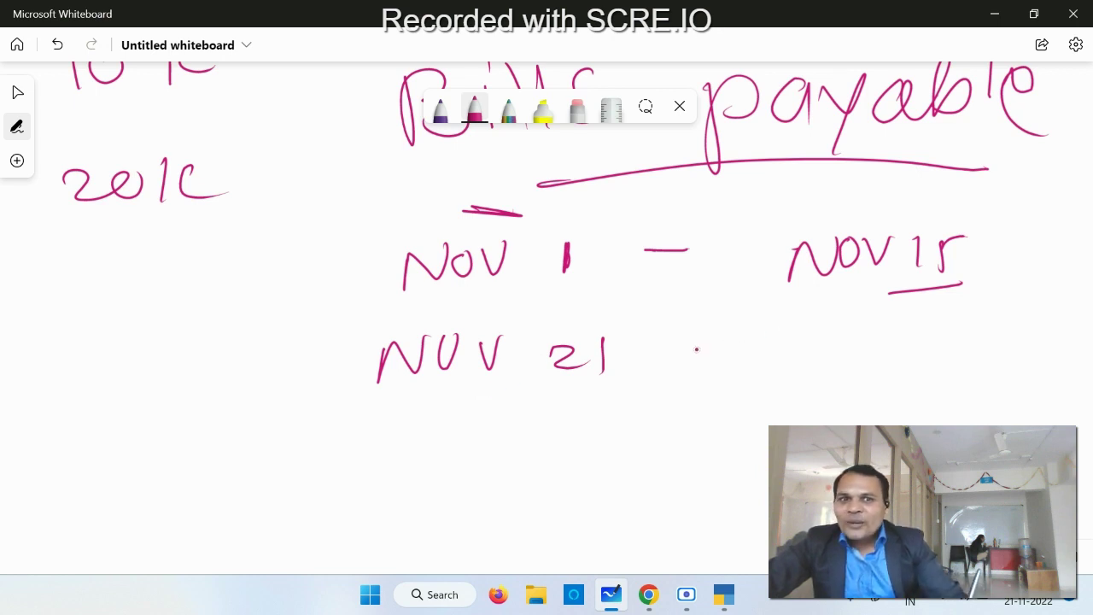
{"action": "left_click_drag", "start_coordinate": [695, 348], "coordinate": [798, 343]}
{"action": "mouse_move", "coordinate": [822, 341]}
{"action": "left_mouse_down"}
{"action": "mouse_move", "coordinate": [830, 351]}
{"action": "mouse_move", "coordinate": [824, 343]}
{"action": "left_mouse_up"}
{"action": "mouse_move", "coordinate": [841, 317]}
{"action": "left_mouse_down"}
{"action": "mouse_move", "coordinate": [741, 350]}
{"action": "mouse_move", "coordinate": [850, 339]}
{"action": "left_mouse_up"}
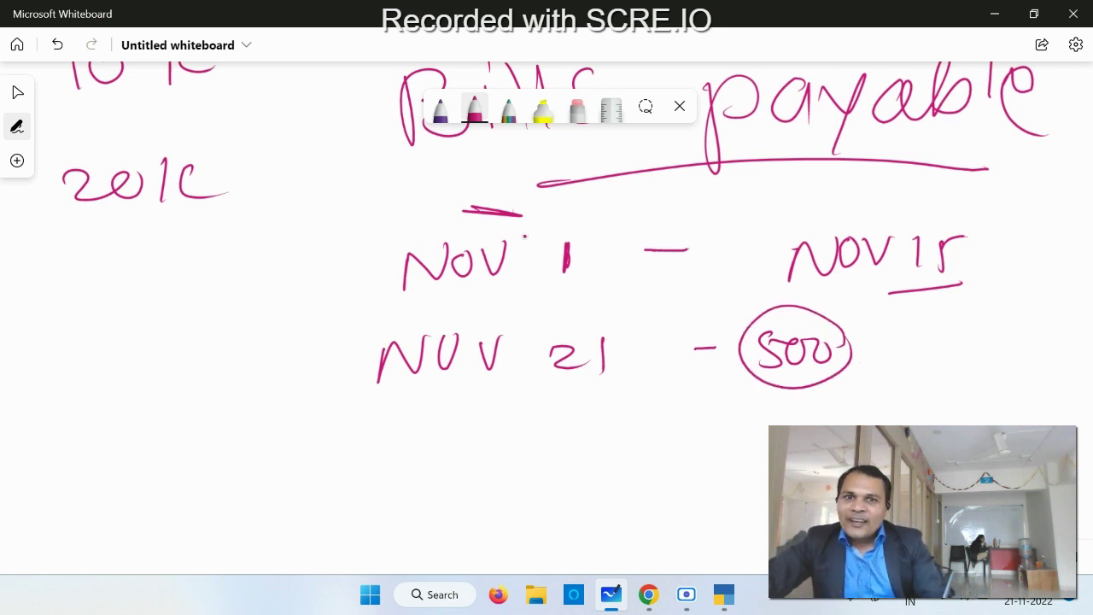
{"action": "mouse_move", "coordinate": [608, 246]}
{"action": "left_mouse_down"}
{"action": "mouse_move", "coordinate": [509, 202]}
{"action": "mouse_move", "coordinate": [389, 272]}
{"action": "mouse_move", "coordinate": [508, 304]}
{"action": "mouse_move", "coordinate": [606, 244]}
{"action": "mouse_move", "coordinate": [674, 232]}
{"action": "mouse_move", "coordinate": [691, 242]}
{"action": "mouse_move", "coordinate": [727, 223]}
{"action": "mouse_move", "coordinate": [674, 266]}
{"action": "mouse_move", "coordinate": [756, 213]}
{"action": "left_mouse_up"}
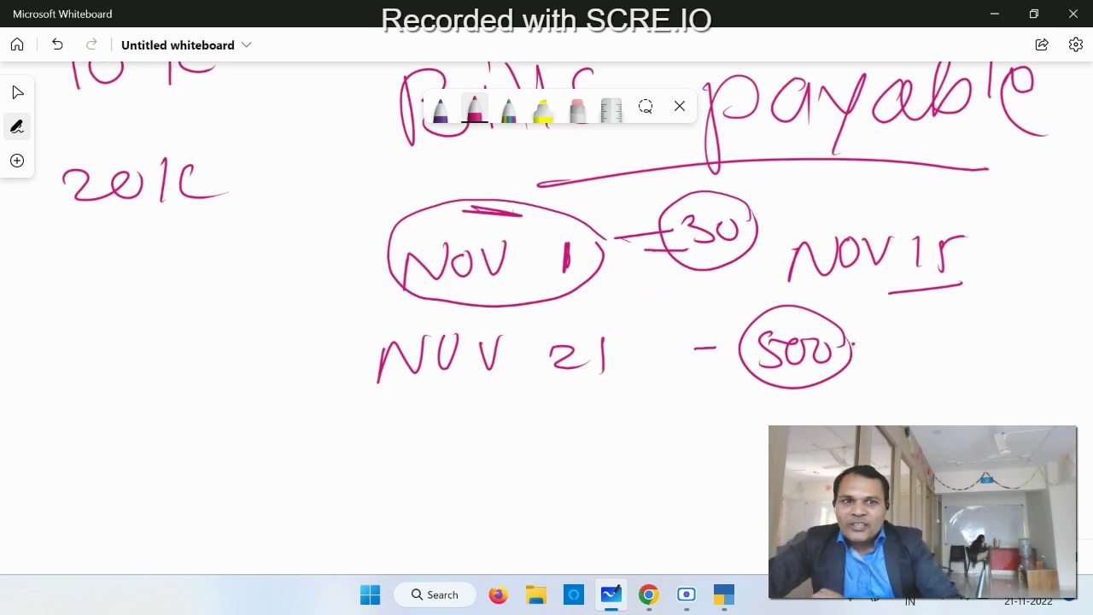
{"action": "mouse_move", "coordinate": [871, 345]}
{"action": "left_mouse_down"}
{"action": "mouse_move", "coordinate": [910, 343]}
{"action": "mouse_move", "coordinate": [906, 352]}
{"action": "left_mouse_up"}
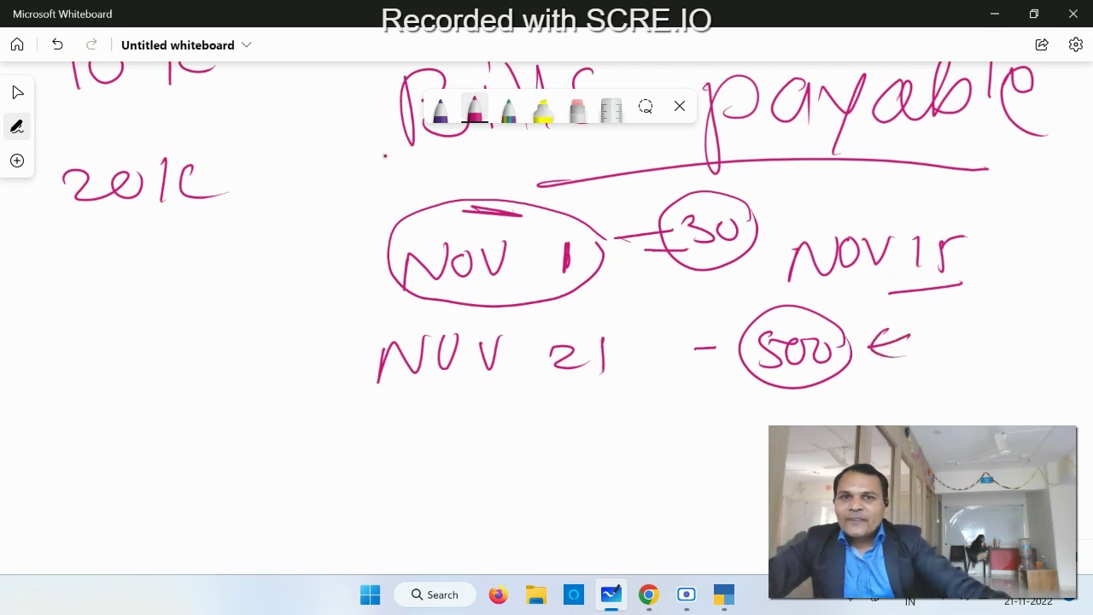
Write and underline the heading Sales in the blank area beyond the Outstanding managem heading.
{"action": "scroll", "coordinate": [355, 196], "scroll_direction": "down", "scroll_amount": 3}
{"action": "scroll", "coordinate": [289, 395], "scroll_direction": "up", "scroll_amount": 1}
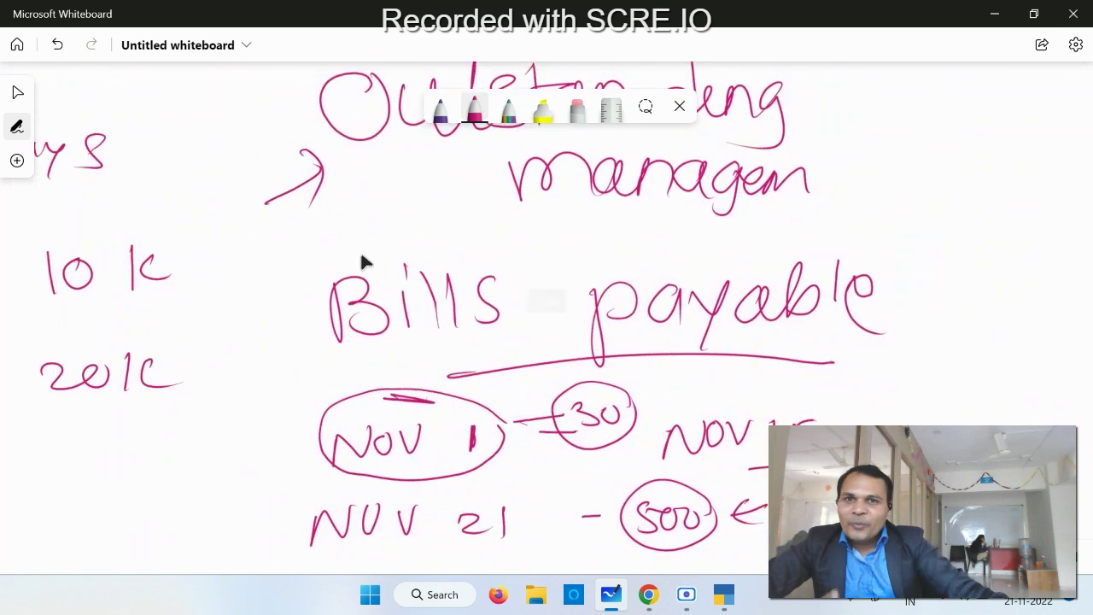
{"action": "scroll", "coordinate": [365, 181], "scroll_direction": "up", "scroll_amount": 3}
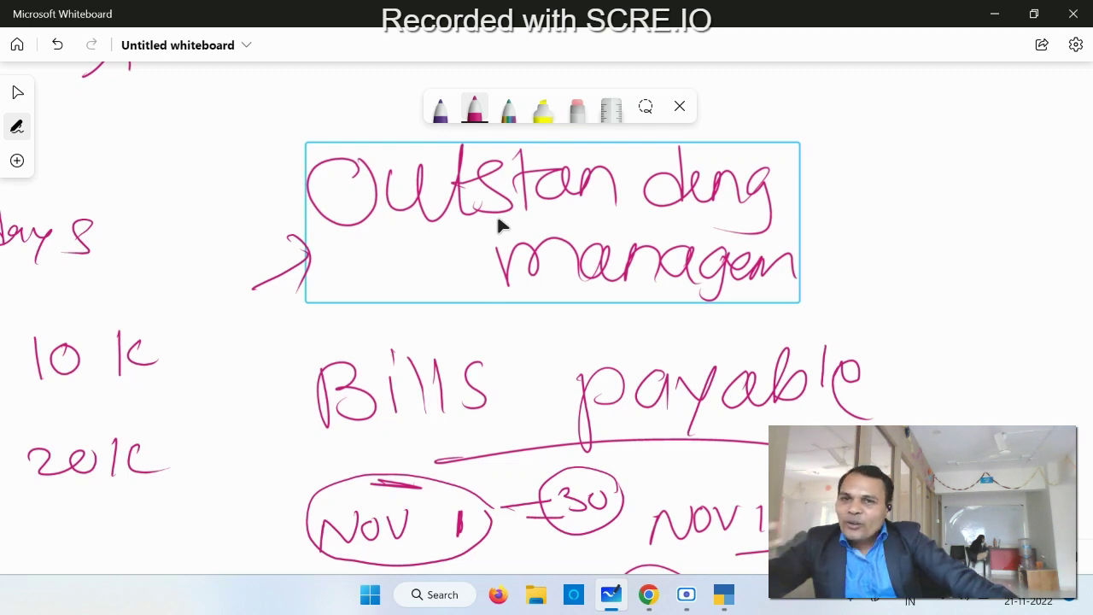
{"action": "scroll", "coordinate": [310, 287], "scroll_direction": "down", "scroll_amount": 1}
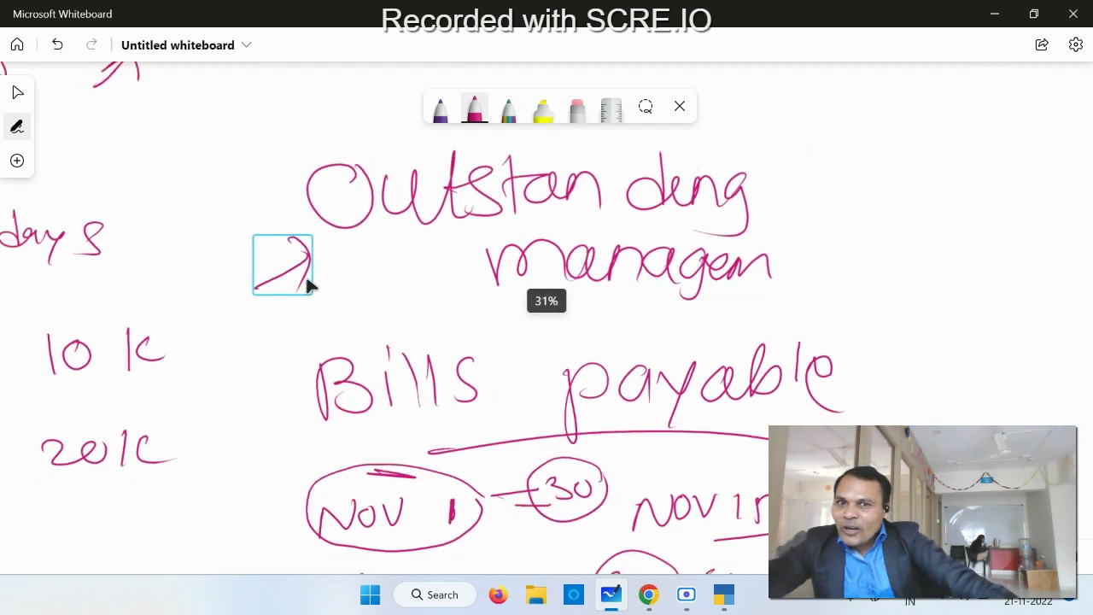
{"action": "scroll", "coordinate": [310, 286], "scroll_direction": "down", "scroll_amount": 1}
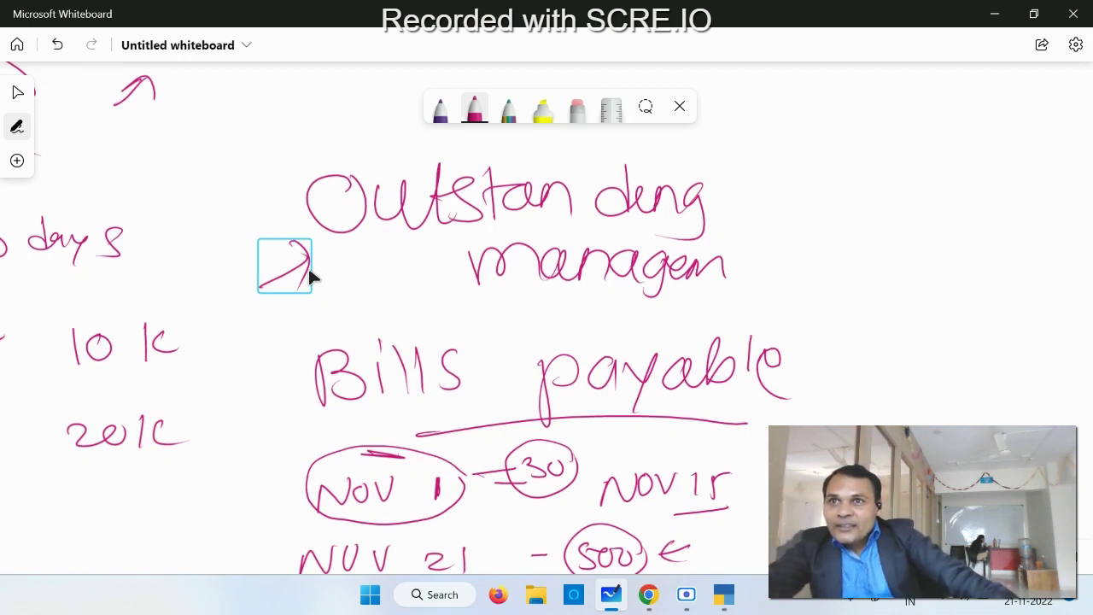
{"action": "mouse_move", "coordinate": [774, 485]}
{"action": "left_mouse_down"}
{"action": "mouse_move", "coordinate": [673, 485]}
{"action": "mouse_move", "coordinate": [260, 437]}
{"action": "left_mouse_up"}
{"action": "mouse_move", "coordinate": [427, 161]}
{"action": "left_mouse_down"}
{"action": "mouse_move", "coordinate": [435, 195]}
{"action": "mouse_move", "coordinate": [546, 171]}
{"action": "mouse_move", "coordinate": [533, 202]}
{"action": "left_mouse_up"}
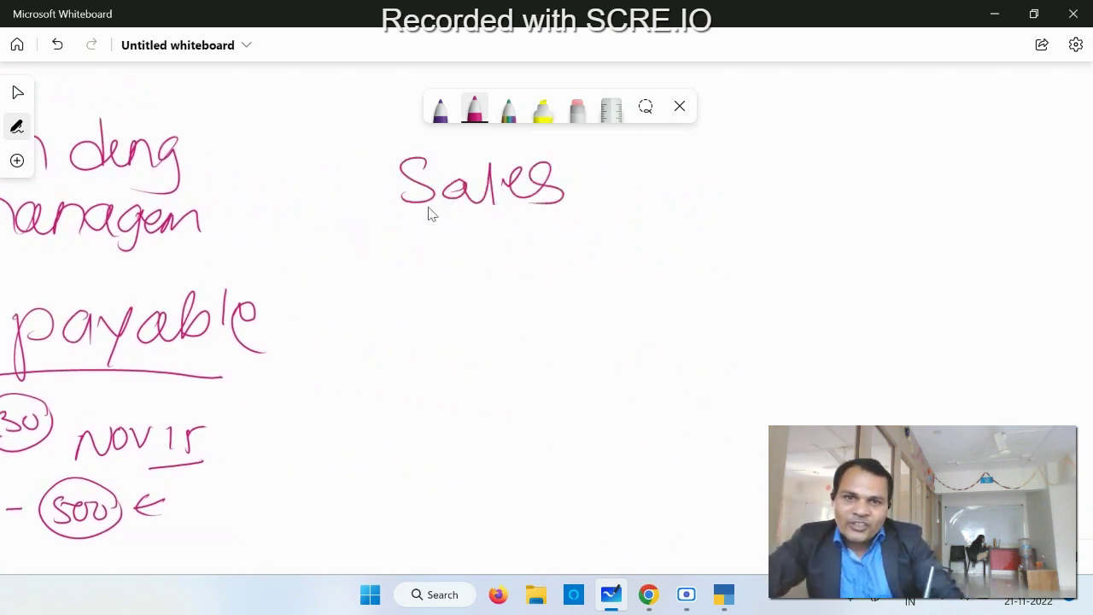
{"action": "left_click_drag", "start_coordinate": [409, 208], "coordinate": [567, 216]}
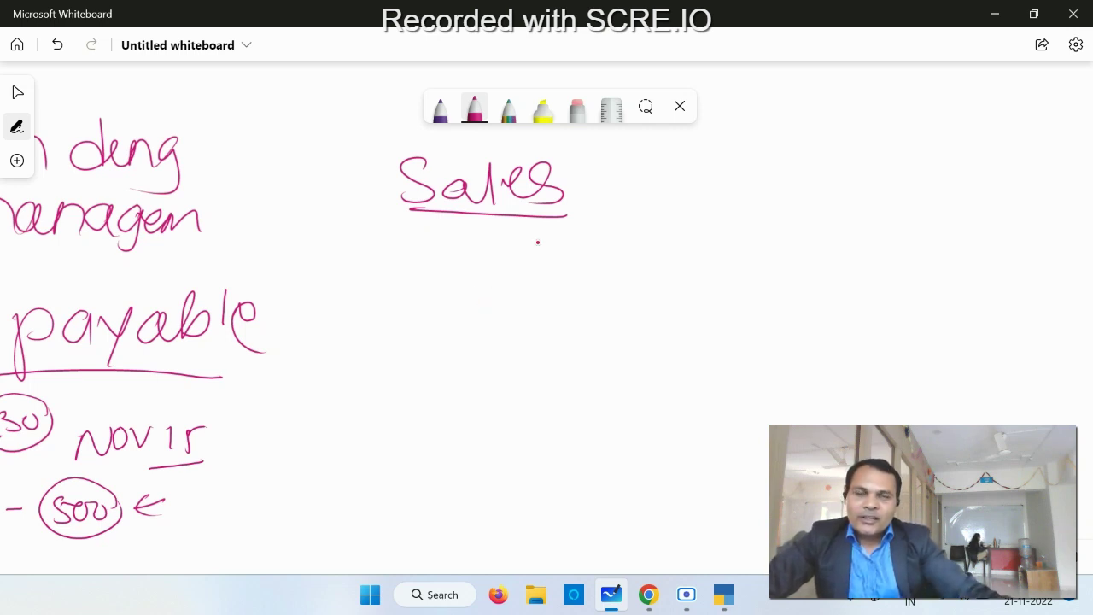
Write the party name ABC below Sales and underline it.
{"action": "mouse_move", "coordinate": [526, 263]}
{"action": "left_mouse_down"}
{"action": "mouse_move", "coordinate": [545, 292]}
{"action": "mouse_move", "coordinate": [567, 291]}
{"action": "left_mouse_up"}
{"action": "left_click_drag", "start_coordinate": [623, 258], "coordinate": [628, 290]}
{"action": "left_click_drag", "start_coordinate": [519, 294], "coordinate": [634, 297]}
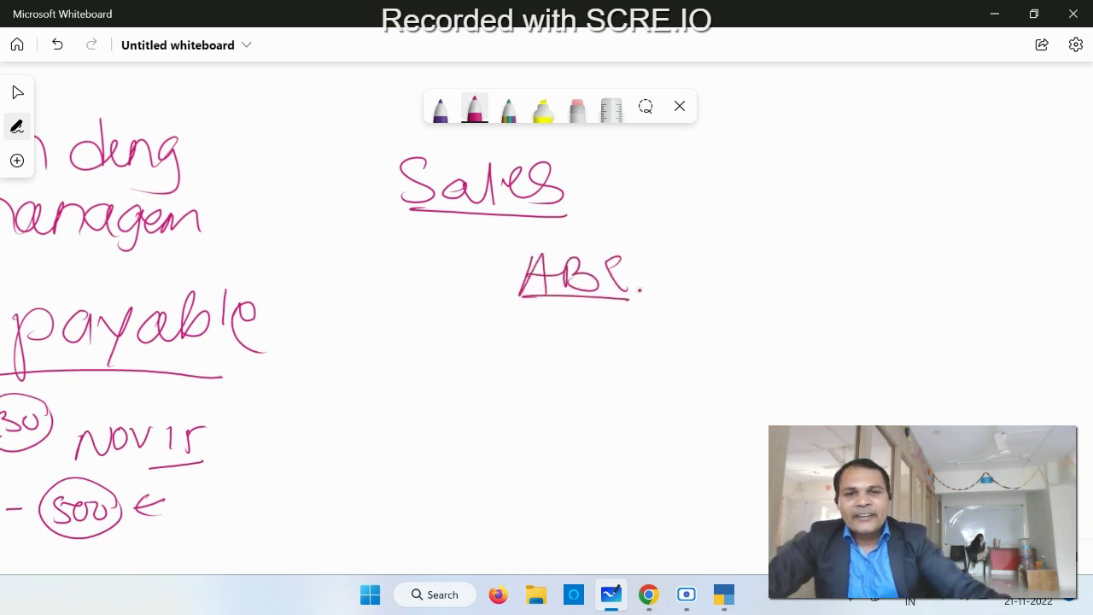
Write JUL 1 below ABC with the 1 circled, and add the amount 20 K on the same row.
{"action": "scroll", "coordinate": [874, 401], "scroll_direction": "down", "scroll_amount": 1}
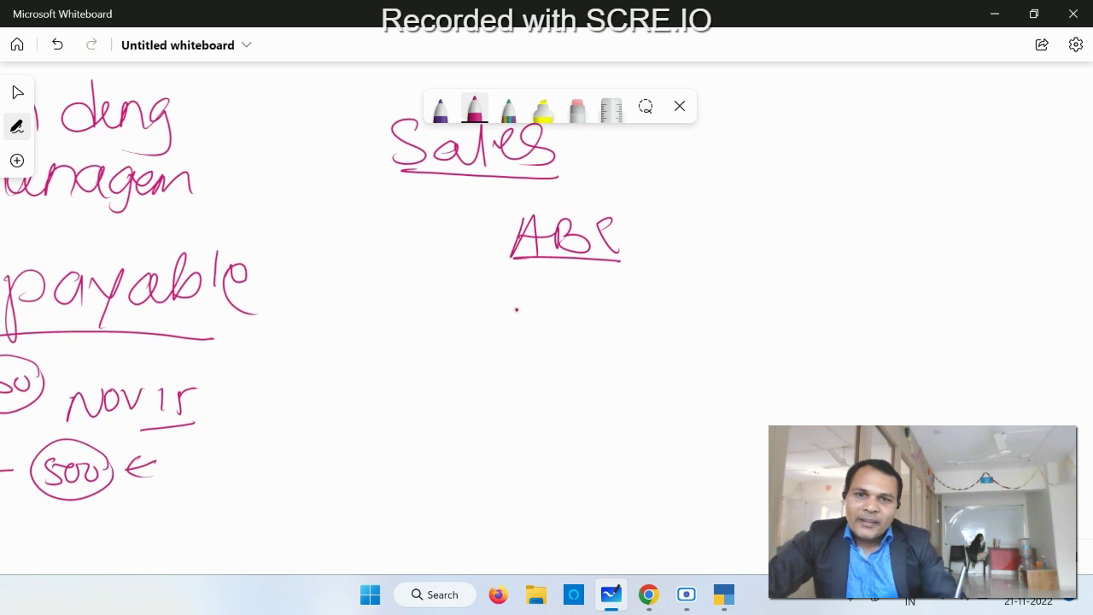
{"action": "mouse_move", "coordinate": [468, 304]}
{"action": "left_mouse_down"}
{"action": "mouse_move", "coordinate": [452, 331]}
{"action": "mouse_move", "coordinate": [504, 308]}
{"action": "mouse_move", "coordinate": [534, 338]}
{"action": "left_mouse_up"}
{"action": "left_click_drag", "start_coordinate": [586, 314], "coordinate": [587, 345]}
{"action": "mouse_move", "coordinate": [610, 299]}
{"action": "left_mouse_down"}
{"action": "mouse_move", "coordinate": [560, 338]}
{"action": "mouse_move", "coordinate": [629, 311]}
{"action": "left_mouse_up"}
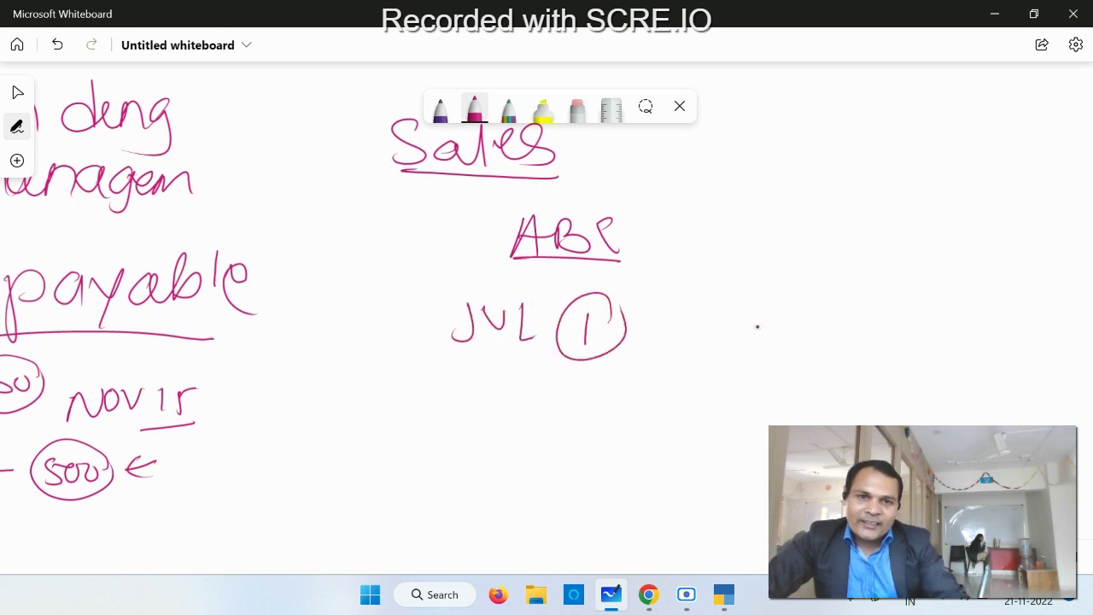
{"action": "mouse_move", "coordinate": [736, 309]}
{"action": "left_mouse_down"}
{"action": "mouse_move", "coordinate": [741, 331]}
{"action": "mouse_move", "coordinate": [811, 314]}
{"action": "left_mouse_up"}
{"action": "mouse_move", "coordinate": [866, 290]}
{"action": "left_mouse_down"}
{"action": "mouse_move", "coordinate": [861, 337]}
{"action": "mouse_move", "coordinate": [907, 333]}
{"action": "left_mouse_up"}
Write NOV 21 below JUL 1 with a circled Receive on the same row, and draw an arrow pointing at 20 K.
{"action": "mouse_move", "coordinate": [427, 465]}
{"action": "left_mouse_down"}
{"action": "mouse_move", "coordinate": [453, 454]}
{"action": "mouse_move", "coordinate": [468, 422]}
{"action": "left_mouse_up"}
{"action": "left_click_drag", "start_coordinate": [488, 426], "coordinate": [614, 457]}
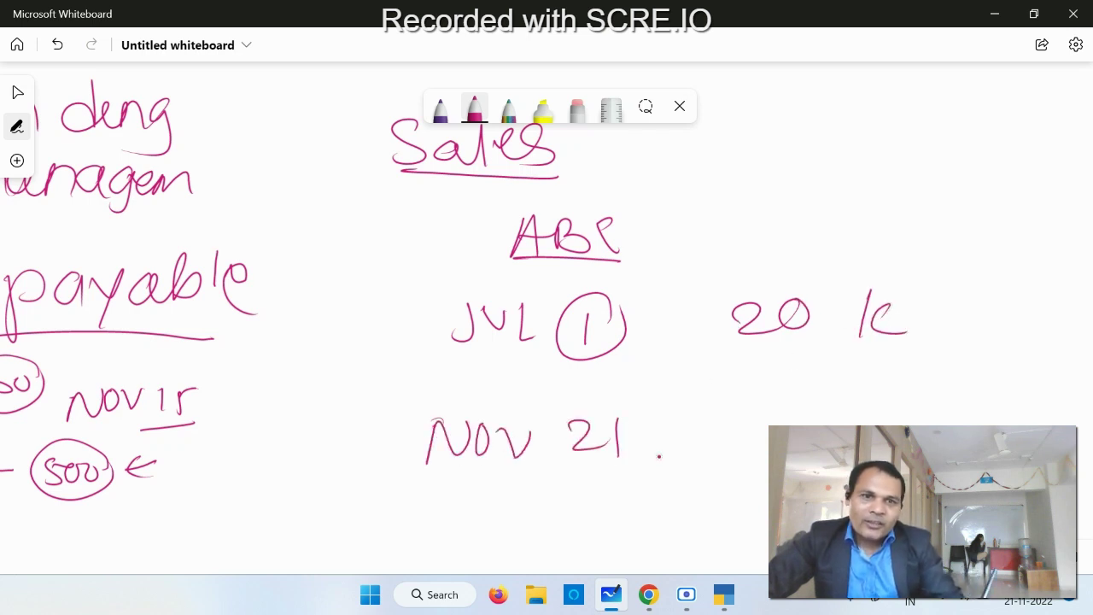
{"action": "mouse_move", "coordinate": [957, 291]}
{"action": "left_mouse_down"}
{"action": "mouse_move", "coordinate": [996, 290]}
{"action": "mouse_move", "coordinate": [997, 300]}
{"action": "left_mouse_up"}
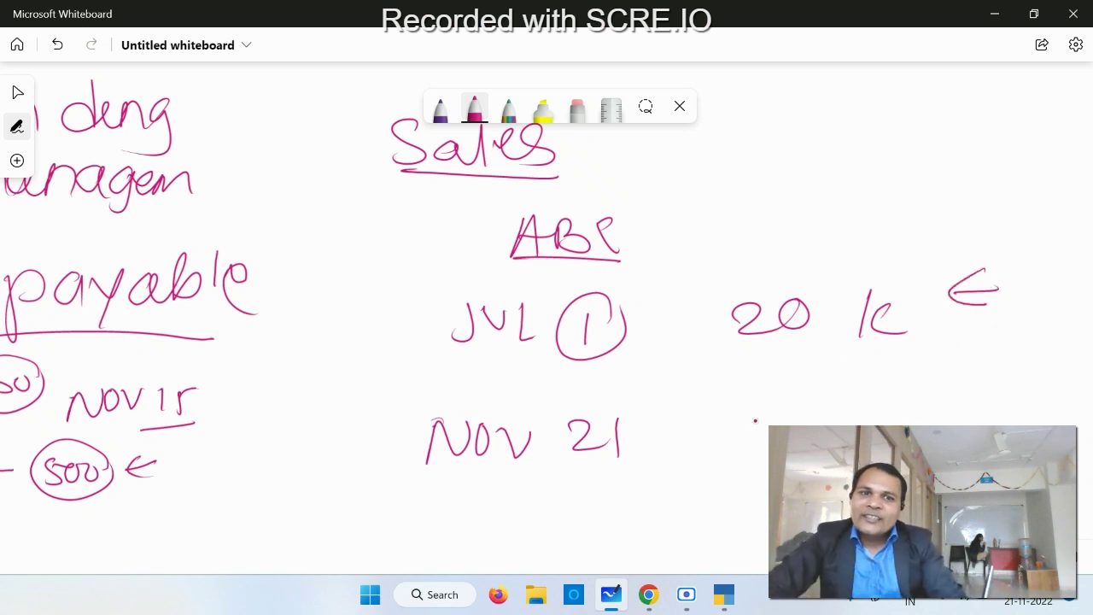
{"action": "mouse_move", "coordinate": [757, 458]}
{"action": "left_mouse_down"}
{"action": "mouse_move", "coordinate": [758, 423]}
{"action": "mouse_move", "coordinate": [768, 443]}
{"action": "left_mouse_up"}
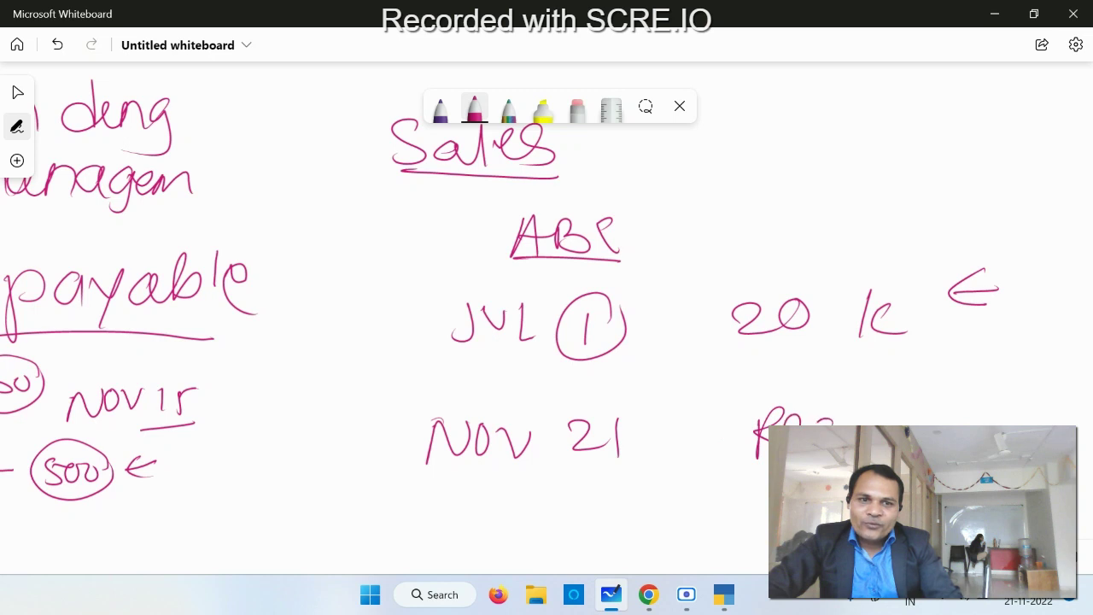
{"action": "mouse_move", "coordinate": [895, 423]}
{"action": "left_mouse_down"}
{"action": "mouse_move", "coordinate": [929, 412]}
{"action": "mouse_move", "coordinate": [730, 418]}
{"action": "mouse_move", "coordinate": [767, 461]}
{"action": "left_mouse_up"}
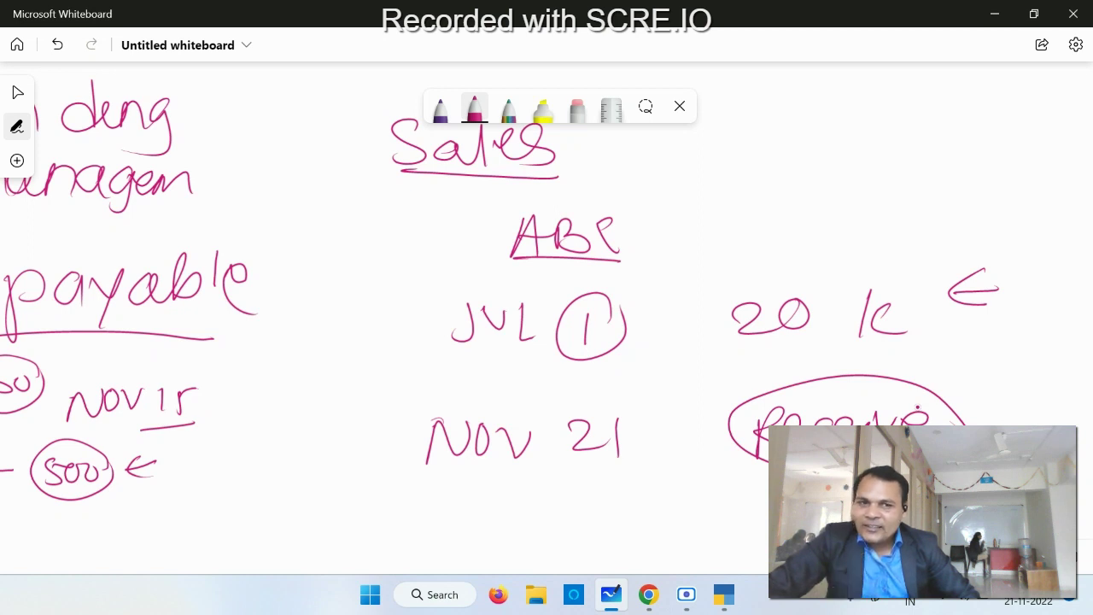
Write a circled Sales beside the 20 K row, with On time and a circled Receipt below it.
{"action": "scroll", "coordinate": [948, 419], "scroll_direction": "up", "scroll_amount": 3}
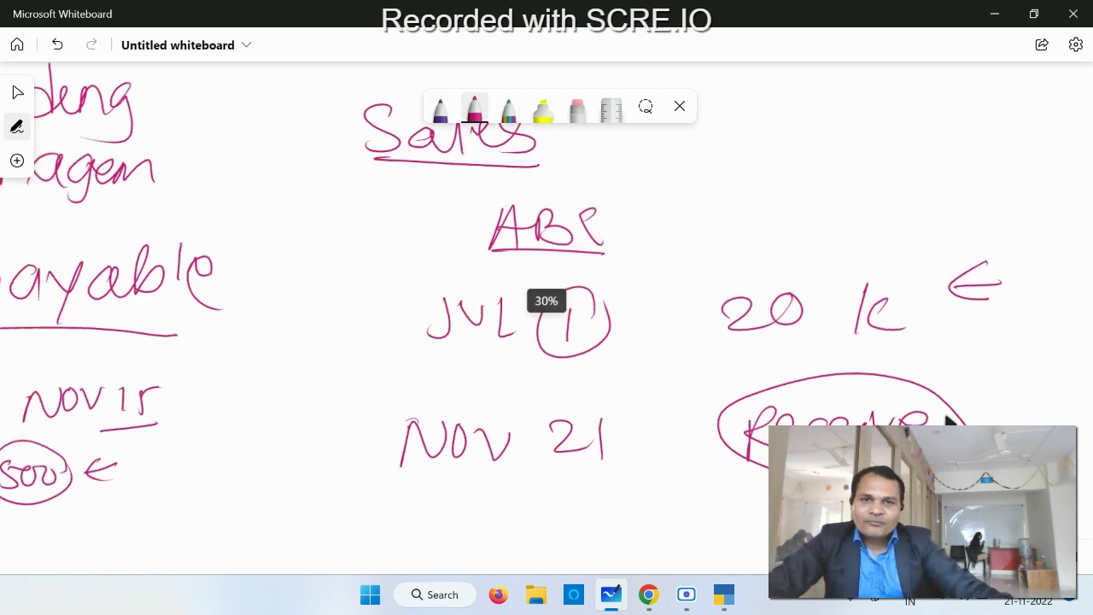
{"action": "left_click_drag", "start_coordinate": [948, 401], "coordinate": [651, 343]}
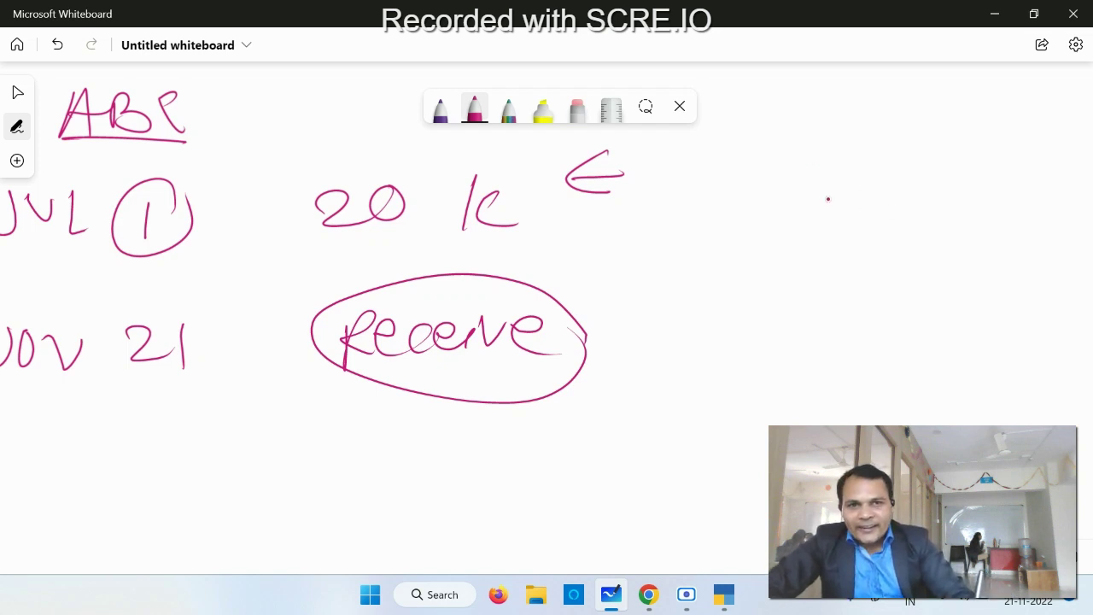
{"action": "left_click_drag", "start_coordinate": [817, 194], "coordinate": [833, 198]}
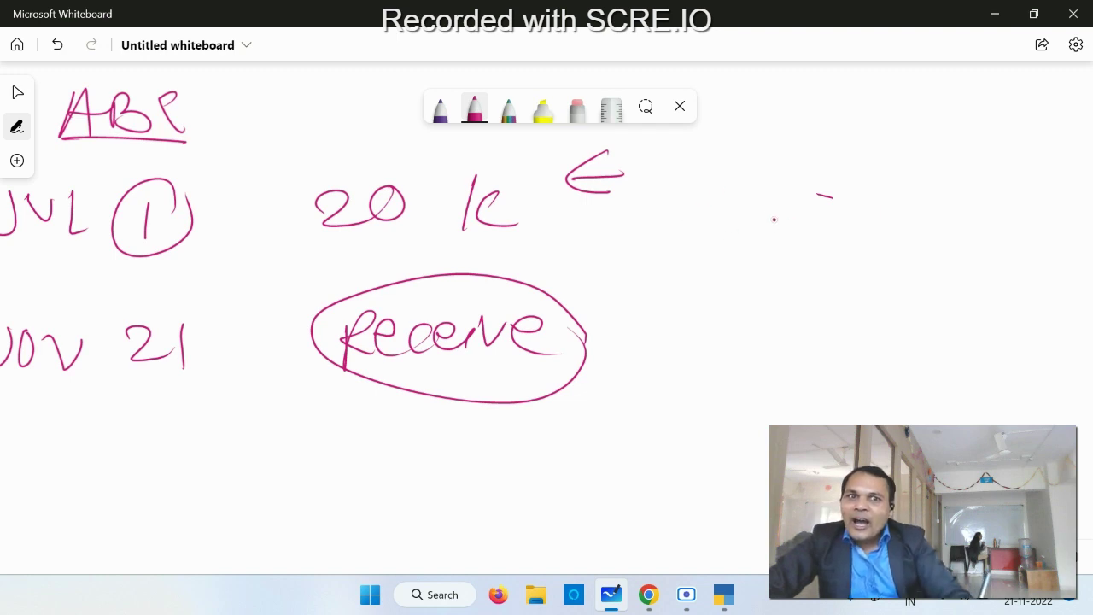
{"action": "mouse_move", "coordinate": [776, 202]}
{"action": "left_mouse_down"}
{"action": "mouse_move", "coordinate": [764, 226]}
{"action": "mouse_move", "coordinate": [820, 201]}
{"action": "mouse_move", "coordinate": [829, 219]}
{"action": "mouse_move", "coordinate": [880, 223]}
{"action": "left_mouse_up"}
{"action": "mouse_move", "coordinate": [741, 289]}
{"action": "left_mouse_down"}
{"action": "mouse_move", "coordinate": [749, 307]}
{"action": "mouse_move", "coordinate": [816, 286]}
{"action": "mouse_move", "coordinate": [931, 328]}
{"action": "left_mouse_up"}
{"action": "mouse_move", "coordinate": [750, 375]}
{"action": "left_mouse_down"}
{"action": "mouse_move", "coordinate": [785, 398]}
{"action": "mouse_move", "coordinate": [860, 381]}
{"action": "mouse_move", "coordinate": [869, 394]}
{"action": "mouse_move", "coordinate": [915, 360]}
{"action": "mouse_move", "coordinate": [939, 381]}
{"action": "left_mouse_up"}
{"action": "mouse_move", "coordinate": [949, 358]}
{"action": "left_mouse_down"}
{"action": "mouse_move", "coordinate": [725, 350]}
{"action": "mouse_move", "coordinate": [949, 357]}
{"action": "left_mouse_up"}
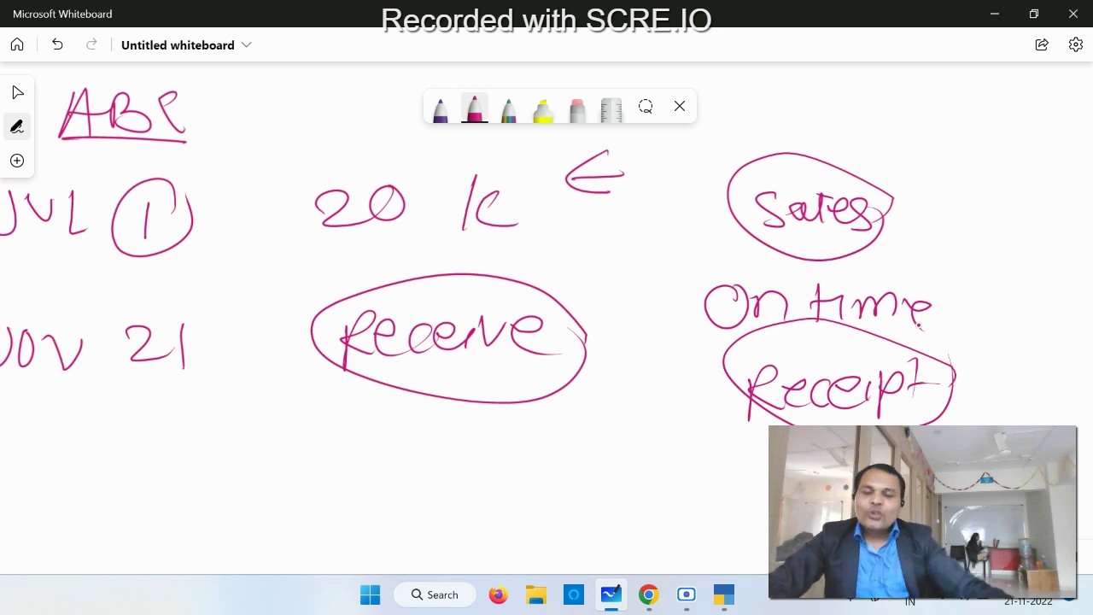
Write Bill NO: followed by a blank line in the empty area below the NOV 21 row.
{"action": "scroll", "coordinate": [811, 317], "scroll_direction": "down", "scroll_amount": 3}
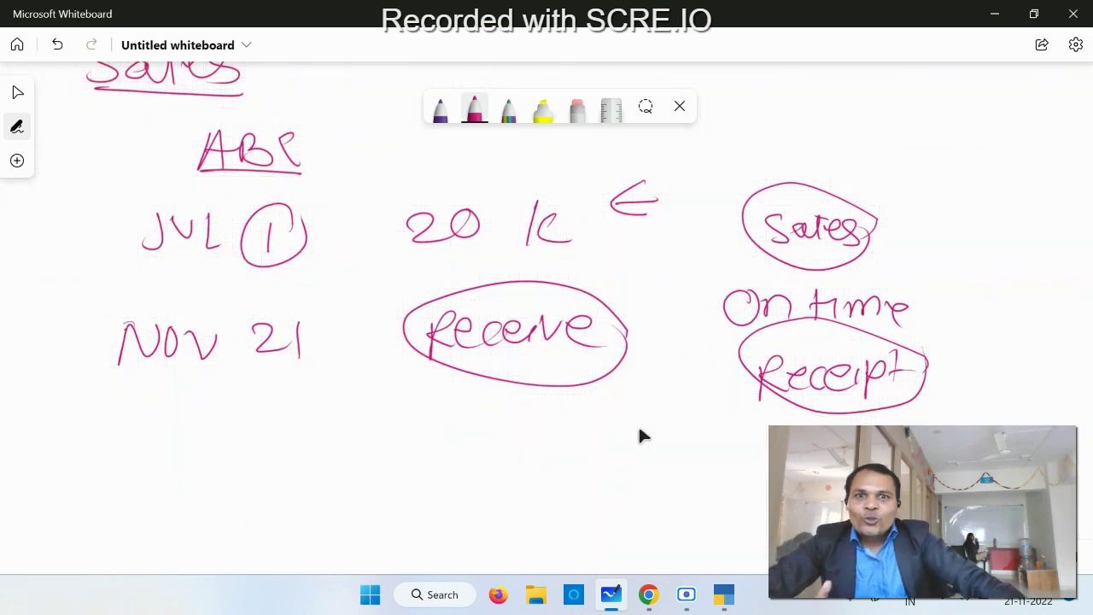
{"action": "mouse_move", "coordinate": [638, 427]}
{"action": "left_mouse_down"}
{"action": "mouse_move", "coordinate": [722, 316]}
{"action": "mouse_move", "coordinate": [816, 307]}
{"action": "mouse_move", "coordinate": [981, 227]}
{"action": "left_mouse_up"}
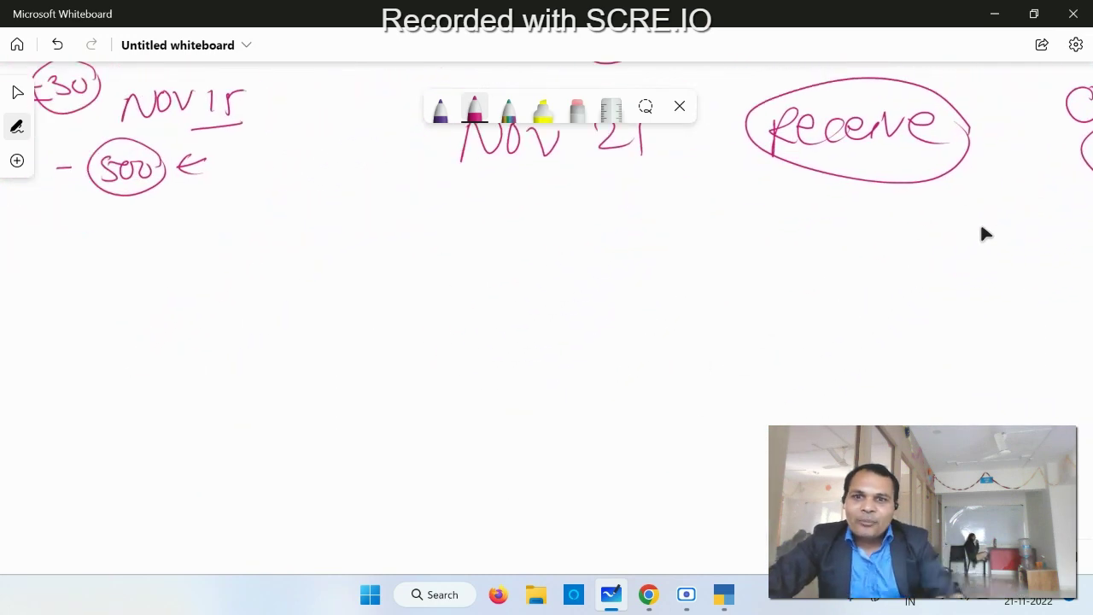
{"action": "left_click_drag", "start_coordinate": [341, 278], "coordinate": [343, 323]}
{"action": "left_click_drag", "start_coordinate": [391, 289], "coordinate": [395, 318]}
{"action": "mouse_move", "coordinate": [412, 280]}
{"action": "left_mouse_down"}
{"action": "mouse_move", "coordinate": [415, 314]}
{"action": "mouse_move", "coordinate": [434, 295]}
{"action": "left_mouse_up"}
{"action": "mouse_move", "coordinate": [495, 312]}
{"action": "left_mouse_down"}
{"action": "mouse_move", "coordinate": [546, 269]}
{"action": "mouse_move", "coordinate": [610, 292]}
{"action": "mouse_move", "coordinate": [608, 309]}
{"action": "mouse_move", "coordinate": [804, 299]}
{"action": "left_mouse_up"}
{"action": "left_click", "coordinate": [629, 310]}
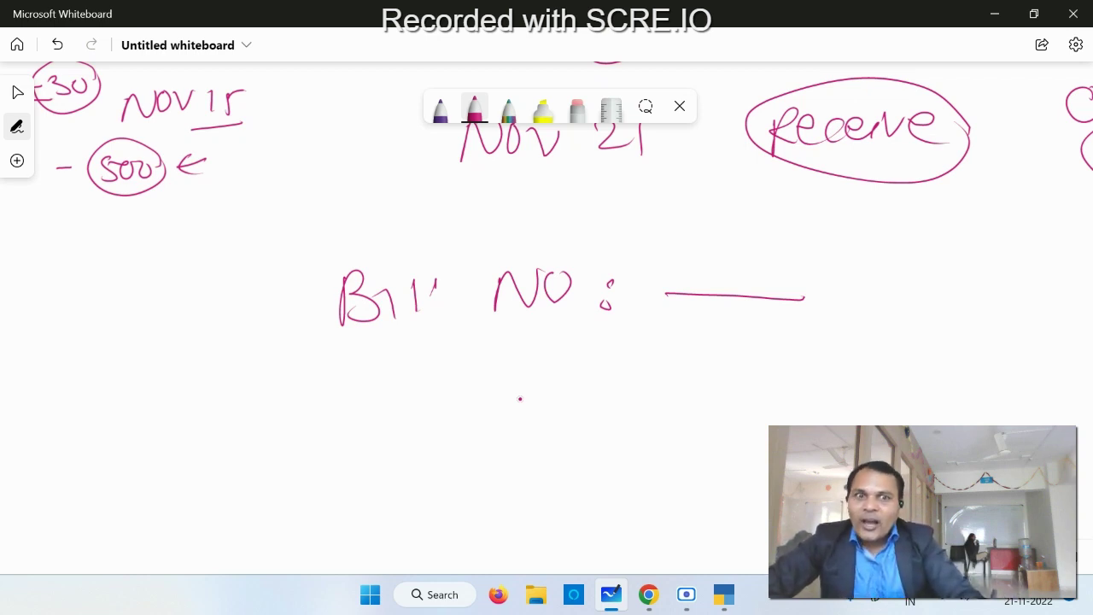
Write 1 month below the Bill NO line and draw a box around Bill NO.
{"action": "mouse_move", "coordinate": [774, 357]}
{"action": "left_mouse_down"}
{"action": "mouse_move", "coordinate": [768, 397]}
{"action": "mouse_move", "coordinate": [897, 359]}
{"action": "mouse_move", "coordinate": [912, 386]}
{"action": "left_mouse_up"}
{"action": "left_click_drag", "start_coordinate": [917, 343], "coordinate": [915, 384]}
{"action": "mouse_move", "coordinate": [903, 367]}
{"action": "left_mouse_down"}
{"action": "mouse_move", "coordinate": [934, 365]}
{"action": "mouse_move", "coordinate": [931, 389]}
{"action": "left_mouse_up"}
{"action": "left_click_drag", "start_coordinate": [932, 375], "coordinate": [955, 392]}
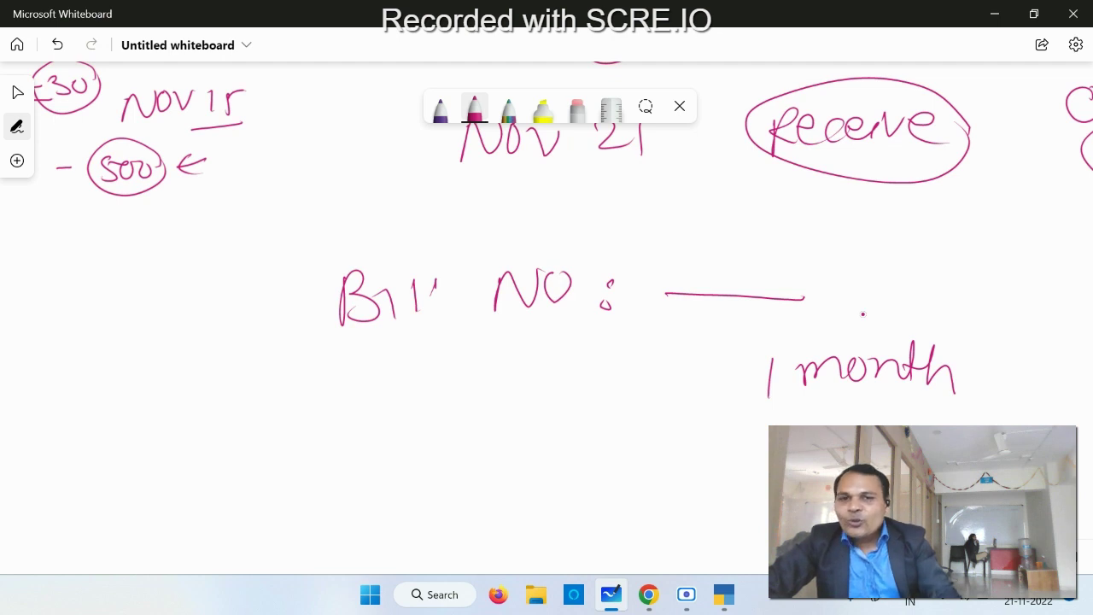
{"action": "mouse_move", "coordinate": [300, 267]}
{"action": "left_mouse_down"}
{"action": "mouse_move", "coordinate": [305, 349]}
{"action": "mouse_move", "coordinate": [594, 278]}
{"action": "mouse_move", "coordinate": [772, 358]}
{"action": "mouse_move", "coordinate": [339, 323]}
{"action": "left_mouse_up"}
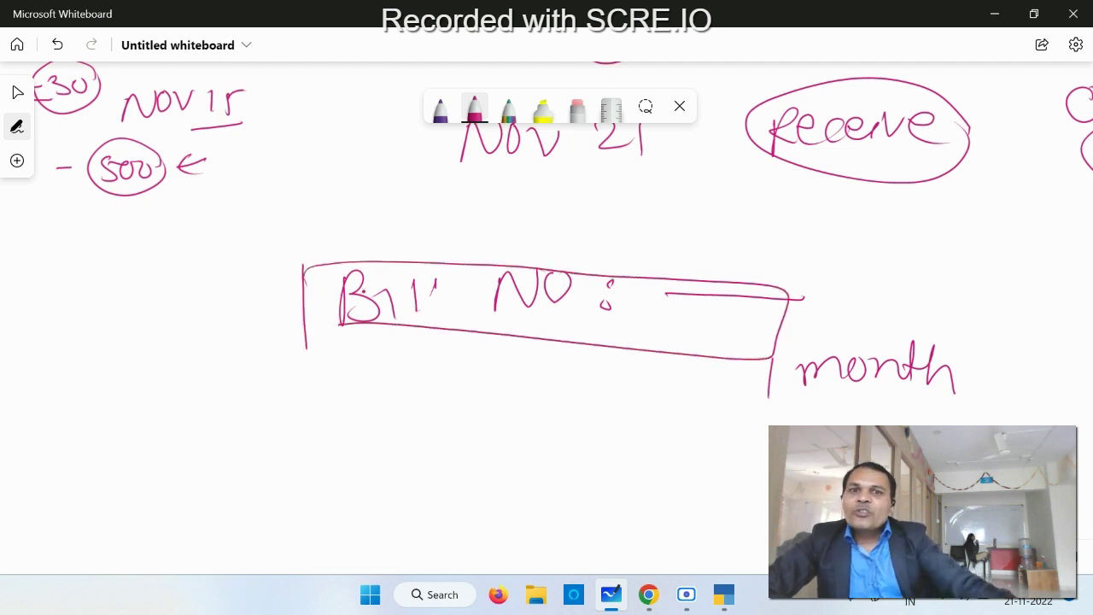
Write the heading Billwise Details in a blank area of the whiteboard and underline both words.
{"action": "scroll", "coordinate": [871, 334], "scroll_direction": "down", "scroll_amount": 10}
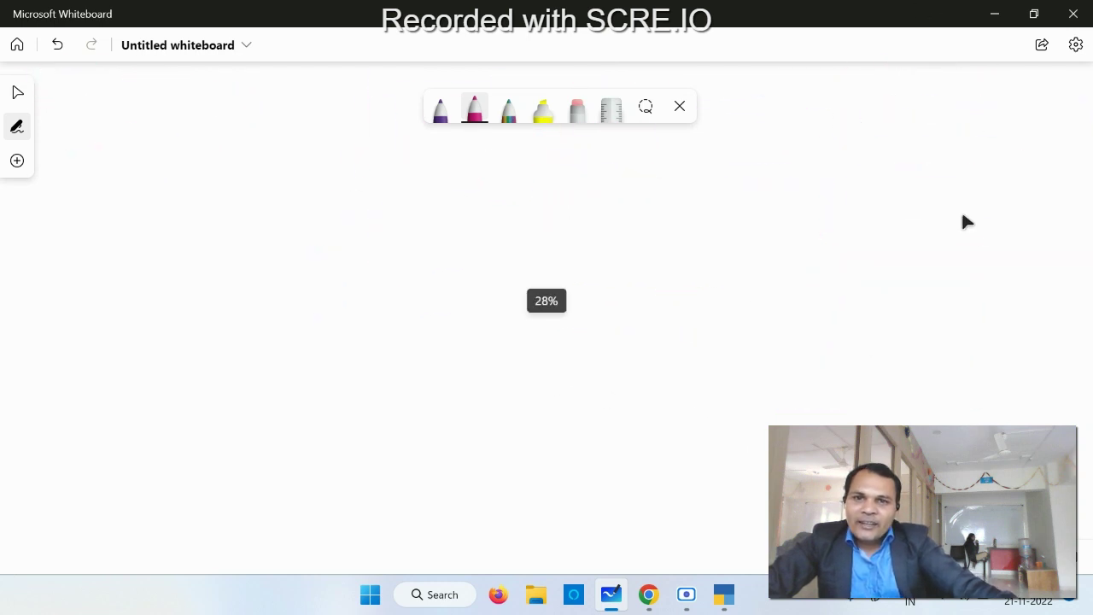
{"action": "left_click_drag", "start_coordinate": [247, 169], "coordinate": [243, 214]}
{"action": "mouse_move", "coordinate": [247, 166]}
{"action": "left_mouse_down"}
{"action": "mouse_move", "coordinate": [271, 183]}
{"action": "mouse_move", "coordinate": [259, 207]}
{"action": "mouse_move", "coordinate": [304, 214]}
{"action": "left_mouse_up"}
{"action": "mouse_move", "coordinate": [316, 174]}
{"action": "left_mouse_down"}
{"action": "mouse_move", "coordinate": [320, 208]}
{"action": "mouse_move", "coordinate": [437, 177]}
{"action": "mouse_move", "coordinate": [427, 210]}
{"action": "left_mouse_up"}
{"action": "mouse_move", "coordinate": [445, 195]}
{"action": "left_mouse_down"}
{"action": "mouse_move", "coordinate": [468, 176]}
{"action": "mouse_move", "coordinate": [480, 205]}
{"action": "left_mouse_up"}
{"action": "mouse_move", "coordinate": [571, 165]}
{"action": "left_mouse_down"}
{"action": "mouse_move", "coordinate": [580, 212]}
{"action": "mouse_move", "coordinate": [678, 156]}
{"action": "mouse_move", "coordinate": [664, 201]}
{"action": "left_mouse_up"}
{"action": "mouse_move", "coordinate": [659, 179]}
{"action": "left_mouse_down"}
{"action": "mouse_move", "coordinate": [703, 171]}
{"action": "mouse_move", "coordinate": [751, 198]}
{"action": "left_mouse_up"}
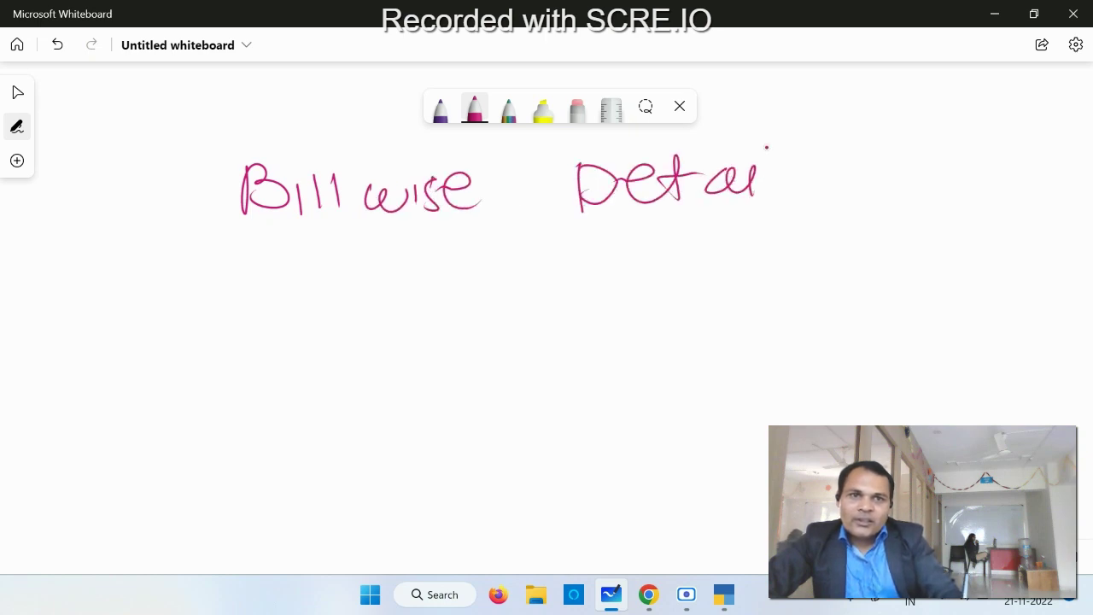
{"action": "left_click_drag", "start_coordinate": [759, 142], "coordinate": [758, 159]}
{"action": "left_click_drag", "start_coordinate": [772, 145], "coordinate": [772, 195]}
{"action": "mouse_move", "coordinate": [813, 155]}
{"action": "left_mouse_down"}
{"action": "mouse_move", "coordinate": [791, 191]}
{"action": "mouse_move", "coordinate": [774, 194]}
{"action": "left_mouse_up"}
{"action": "left_click_drag", "start_coordinate": [298, 225], "coordinate": [374, 225]}
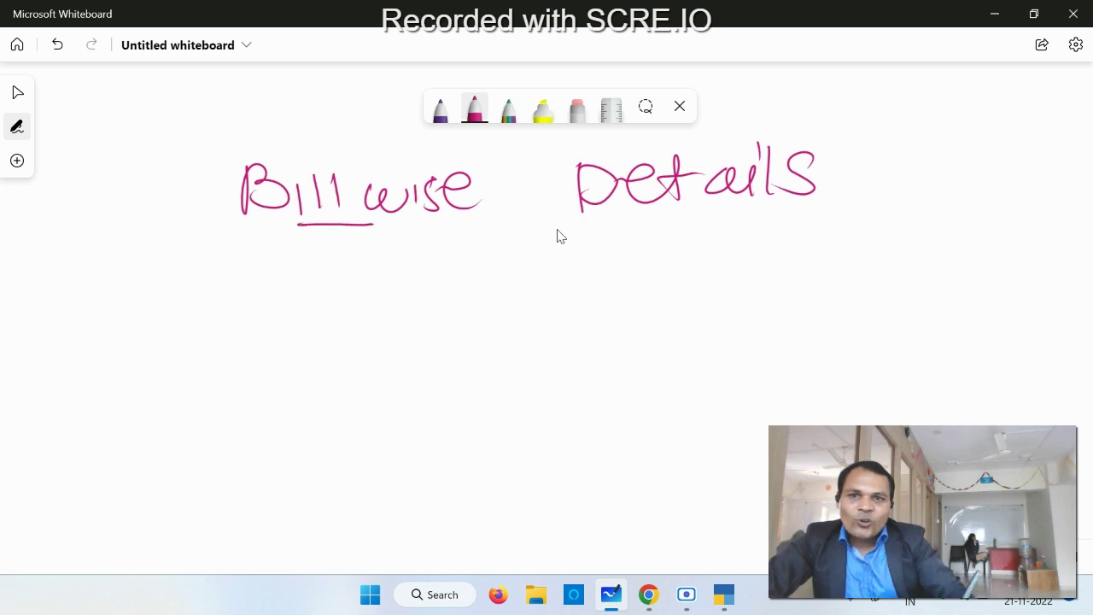
{"action": "left_click_drag", "start_coordinate": [596, 218], "coordinate": [754, 228]}
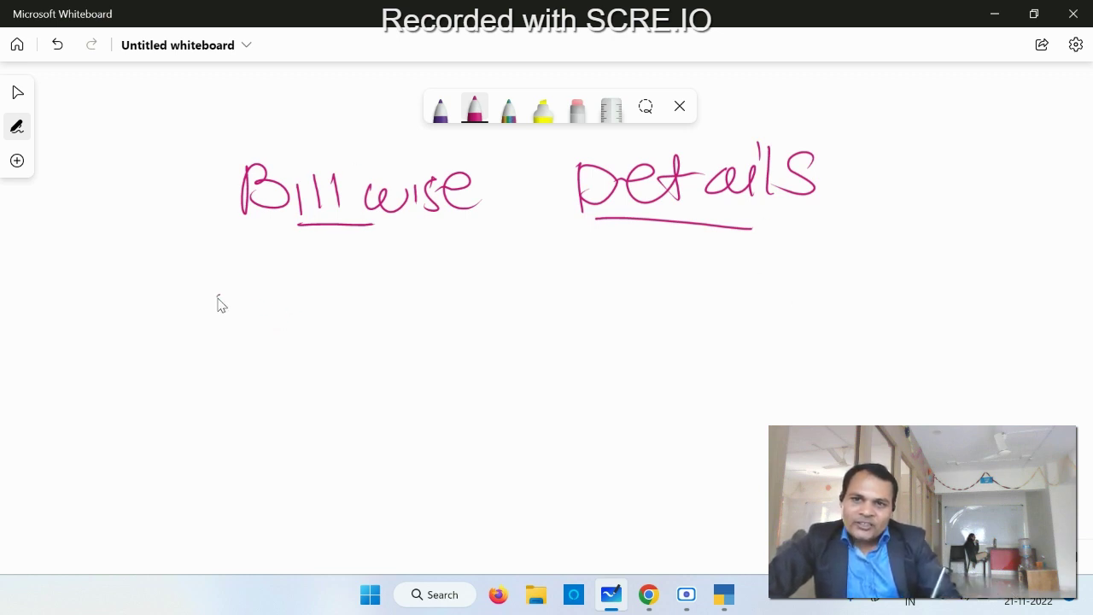
Write CR F.C below the Billwise Details heading, with the amount 90 K on the same row.
{"action": "mouse_move", "coordinate": [224, 294]}
{"action": "left_mouse_down"}
{"action": "mouse_move", "coordinate": [237, 315]}
{"action": "mouse_move", "coordinate": [271, 301]}
{"action": "mouse_move", "coordinate": [283, 314]}
{"action": "left_mouse_up"}
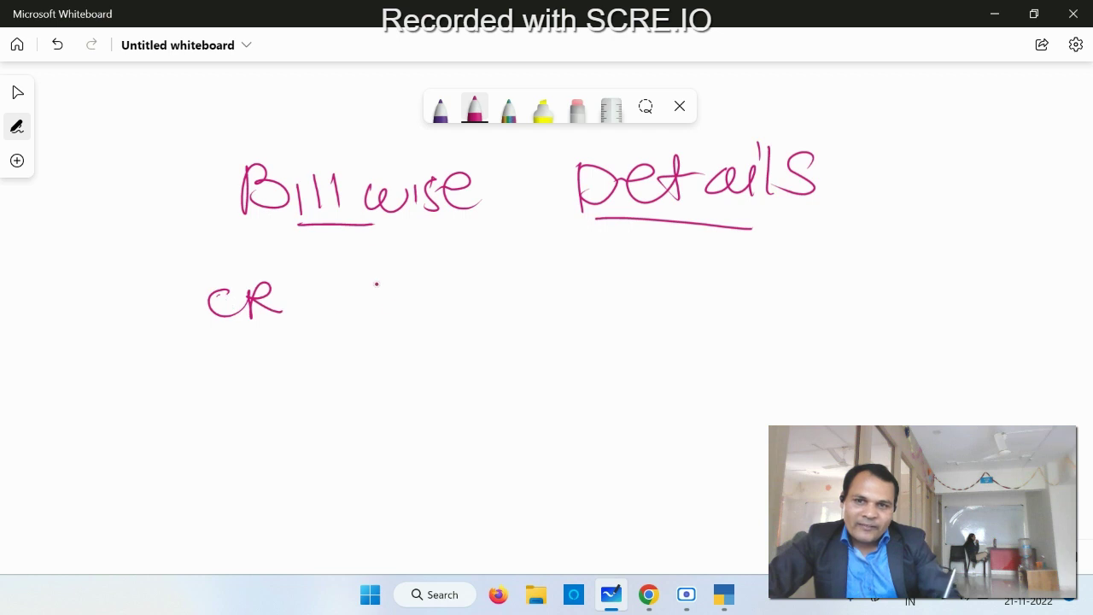
{"action": "left_click_drag", "start_coordinate": [376, 282], "coordinate": [461, 305]}
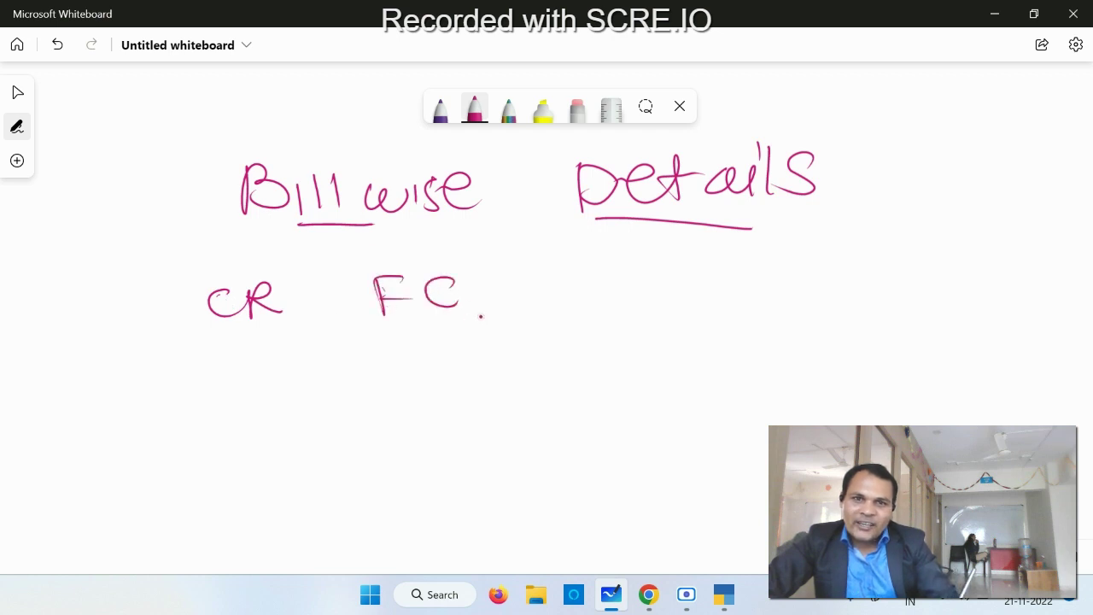
{"action": "mouse_move", "coordinate": [715, 259]}
{"action": "left_mouse_down"}
{"action": "mouse_move", "coordinate": [720, 282]}
{"action": "mouse_move", "coordinate": [702, 287]}
{"action": "left_mouse_up"}
{"action": "mouse_move", "coordinate": [753, 258]}
{"action": "left_mouse_down"}
{"action": "mouse_move", "coordinate": [742, 278]}
{"action": "mouse_move", "coordinate": [755, 261]}
{"action": "left_mouse_up"}
{"action": "mouse_move", "coordinate": [794, 255]}
{"action": "left_mouse_down"}
{"action": "mouse_move", "coordinate": [787, 295]}
{"action": "mouse_move", "coordinate": [824, 289]}
{"action": "left_mouse_up"}
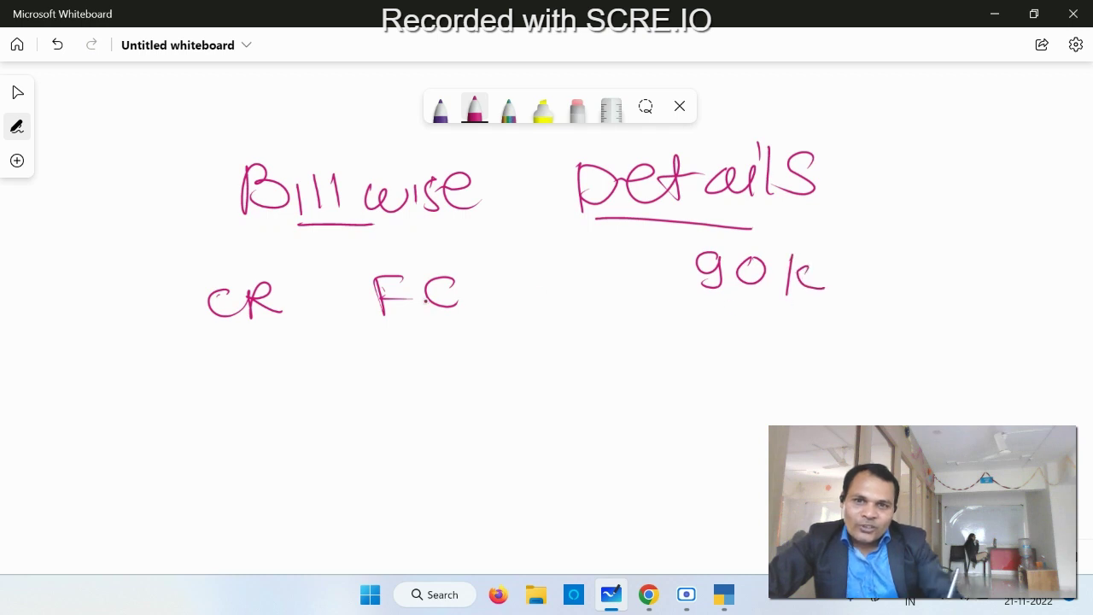
Underline the 90 in "90K" and write "FC/123 30 day" beneath the CR FC line, with an arrow leading from CR.
{"action": "left_click_drag", "start_coordinate": [722, 302], "coordinate": [756, 300]}
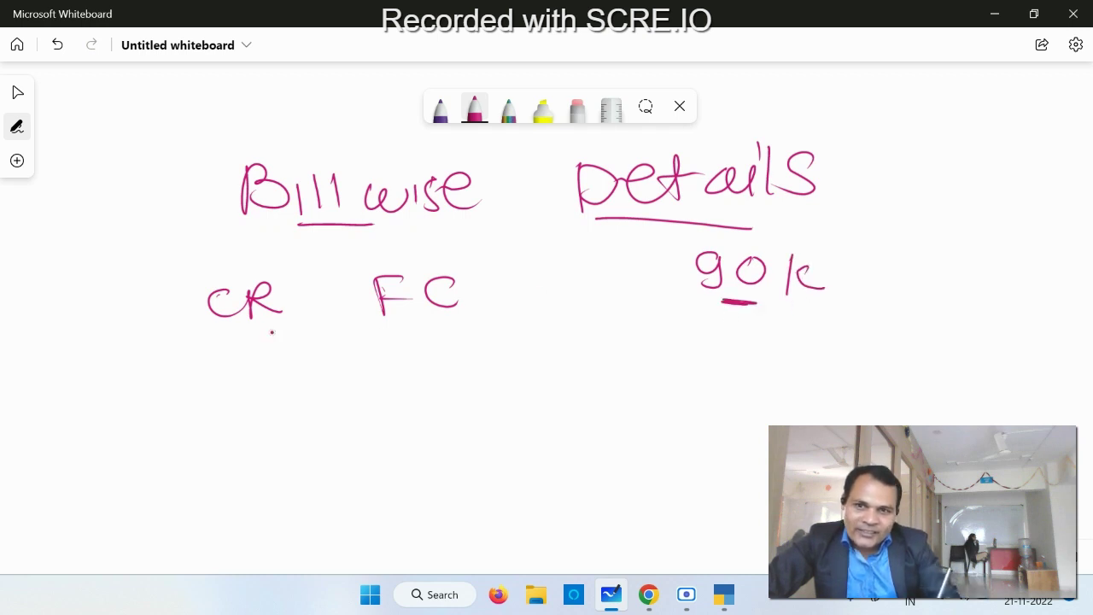
{"action": "mouse_move", "coordinate": [284, 334]}
{"action": "left_mouse_down"}
{"action": "mouse_move", "coordinate": [285, 357]}
{"action": "mouse_move", "coordinate": [342, 362]}
{"action": "left_mouse_up"}
{"action": "left_click_drag", "start_coordinate": [334, 346], "coordinate": [333, 369]}
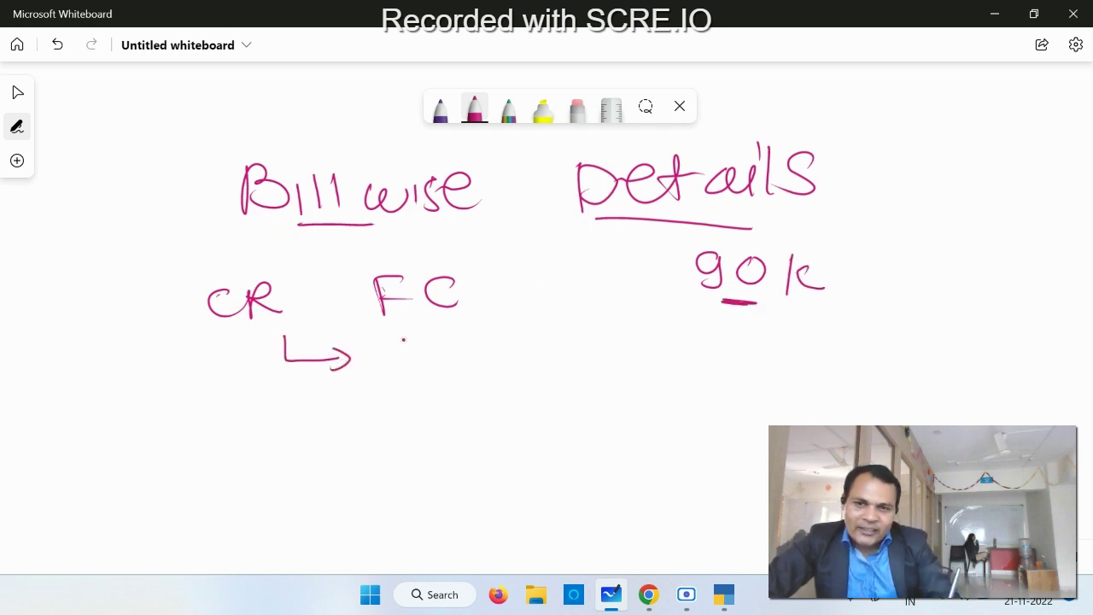
{"action": "left_click_drag", "start_coordinate": [403, 339], "coordinate": [404, 369]}
{"action": "mouse_move", "coordinate": [403, 338]}
{"action": "left_mouse_down"}
{"action": "mouse_move", "coordinate": [424, 335]}
{"action": "mouse_move", "coordinate": [454, 369]}
{"action": "mouse_move", "coordinate": [483, 369]}
{"action": "mouse_move", "coordinate": [529, 341]}
{"action": "mouse_move", "coordinate": [528, 365]}
{"action": "left_mouse_up"}
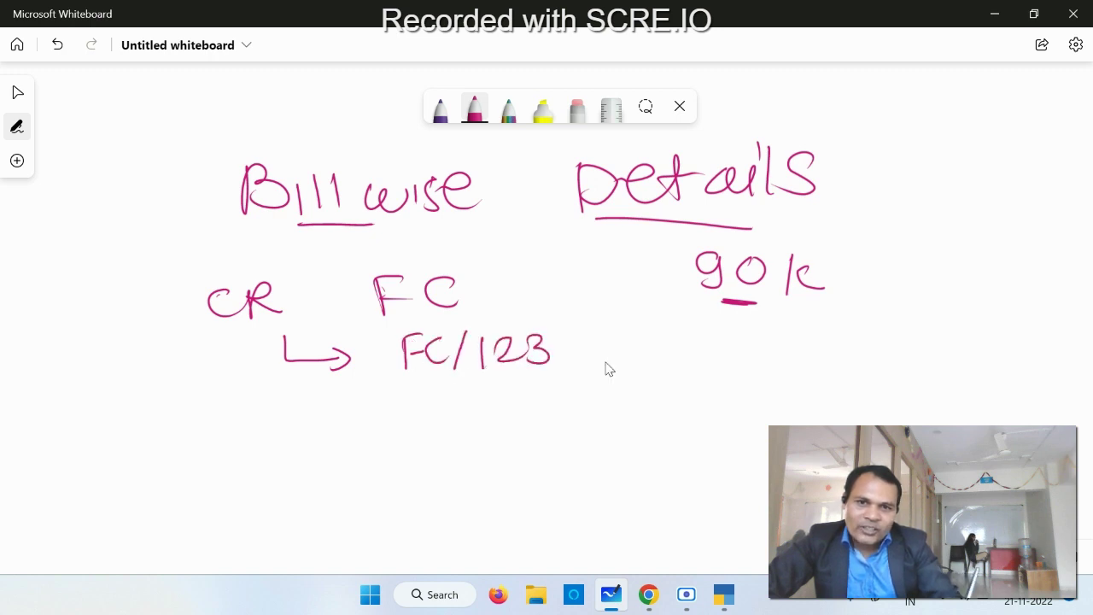
{"action": "mouse_move", "coordinate": [610, 340]}
{"action": "left_mouse_down"}
{"action": "mouse_move", "coordinate": [614, 362]}
{"action": "mouse_move", "coordinate": [642, 345]}
{"action": "mouse_move", "coordinate": [671, 352]}
{"action": "left_mouse_up"}
{"action": "left_click_drag", "start_coordinate": [695, 339], "coordinate": [705, 371]}
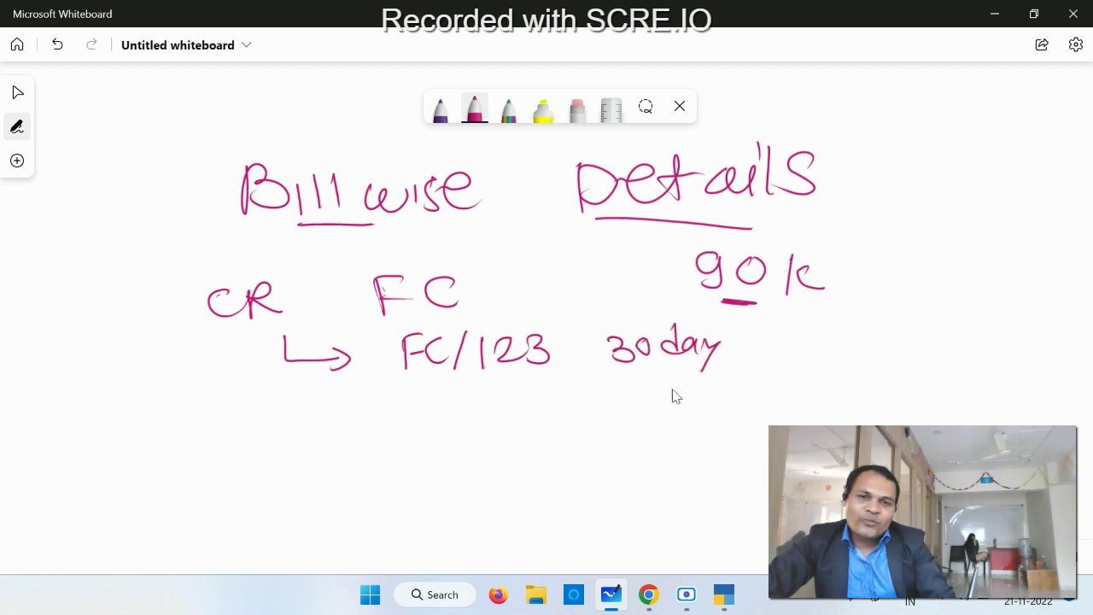
Handwrite the debit line "Dr purchase goods" below the FC/123 line.
{"action": "mouse_move", "coordinate": [219, 413]}
{"action": "left_mouse_down"}
{"action": "mouse_move", "coordinate": [221, 449]}
{"action": "mouse_move", "coordinate": [221, 438]}
{"action": "mouse_move", "coordinate": [289, 409]}
{"action": "left_mouse_up"}
{"action": "mouse_move", "coordinate": [382, 427]}
{"action": "left_mouse_down"}
{"action": "mouse_move", "coordinate": [486, 422]}
{"action": "mouse_move", "coordinate": [531, 443]}
{"action": "mouse_move", "coordinate": [567, 442]}
{"action": "mouse_move", "coordinate": [587, 426]}
{"action": "mouse_move", "coordinate": [603, 440]}
{"action": "left_mouse_up"}
{"action": "mouse_move", "coordinate": [702, 415]}
{"action": "left_mouse_down"}
{"action": "mouse_move", "coordinate": [678, 427]}
{"action": "mouse_move", "coordinate": [691, 453]}
{"action": "mouse_move", "coordinate": [731, 418]}
{"action": "mouse_move", "coordinate": [768, 420]}
{"action": "left_mouse_up"}
{"action": "left_click_drag", "start_coordinate": [806, 386], "coordinate": [794, 424]}
{"action": "mouse_move", "coordinate": [809, 408]}
{"action": "left_mouse_down"}
{"action": "mouse_move", "coordinate": [836, 398]}
{"action": "mouse_move", "coordinate": [819, 422]}
{"action": "left_mouse_up"}
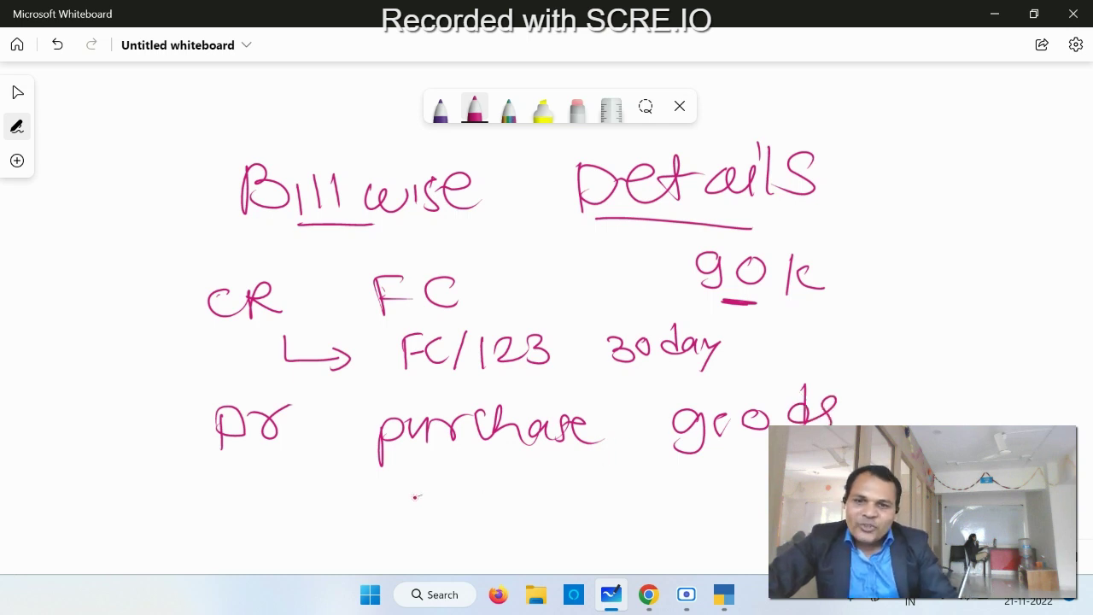
Handwrite "Sony Brav" under the purchase goods line and draw arrows pointing at "goods" and "Brav".
{"action": "left_click_drag", "start_coordinate": [449, 491], "coordinate": [434, 515]}
{"action": "left_click_drag", "start_coordinate": [470, 492], "coordinate": [522, 510]}
{"action": "mouse_move", "coordinate": [531, 507]}
{"action": "left_mouse_down"}
{"action": "mouse_move", "coordinate": [543, 498]}
{"action": "mouse_move", "coordinate": [533, 527]}
{"action": "left_mouse_up"}
{"action": "mouse_move", "coordinate": [616, 495]}
{"action": "left_mouse_down"}
{"action": "mouse_move", "coordinate": [620, 524]}
{"action": "mouse_move", "coordinate": [667, 509]}
{"action": "left_mouse_up"}
{"action": "left_click_drag", "start_coordinate": [667, 509], "coordinate": [725, 499]}
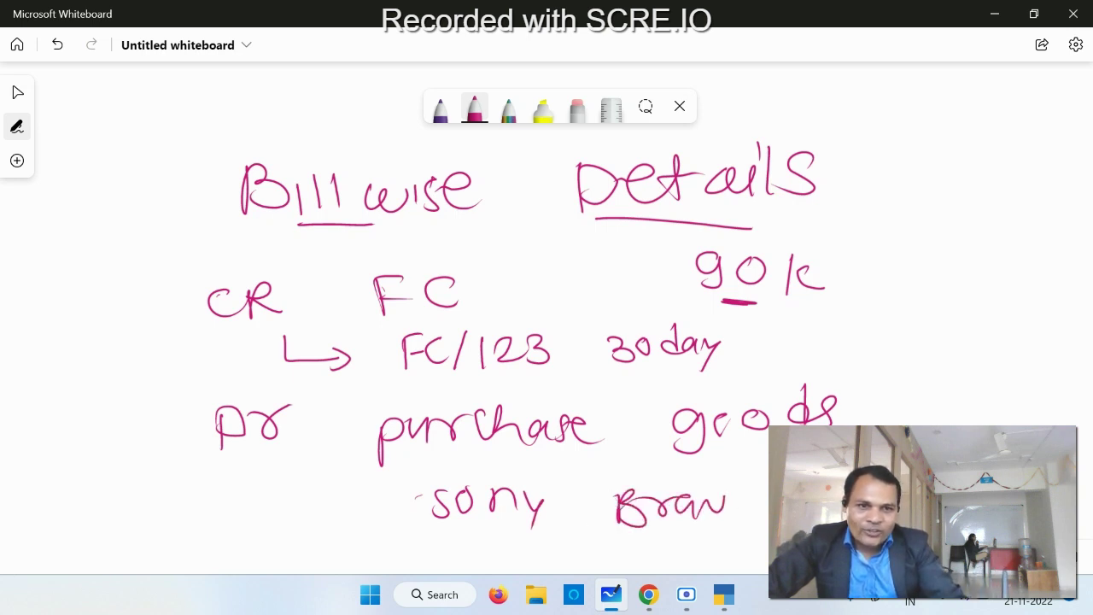
{"action": "mouse_move", "coordinate": [971, 387]}
{"action": "left_mouse_down"}
{"action": "mouse_move", "coordinate": [896, 401]}
{"action": "mouse_move", "coordinate": [903, 425]}
{"action": "left_mouse_up"}
{"action": "left_click_drag", "start_coordinate": [768, 459], "coordinate": [740, 480]}
{"action": "left_click_drag", "start_coordinate": [754, 468], "coordinate": [735, 488]}
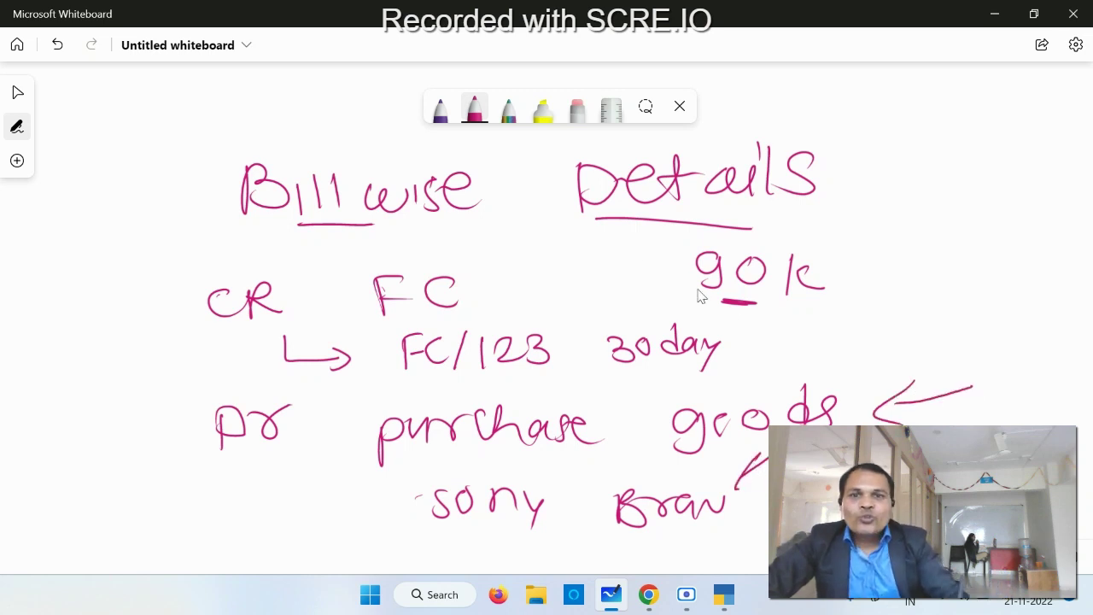
Circle "FC" and draw a rainbow arrow from the circle looping around "90K" and back.
{"action": "mouse_move", "coordinate": [352, 273]}
{"action": "left_mouse_down"}
{"action": "mouse_move", "coordinate": [438, 335]}
{"action": "mouse_move", "coordinate": [500, 252]}
{"action": "mouse_move", "coordinate": [465, 234]}
{"action": "left_mouse_up"}
{"action": "left_click", "coordinate": [510, 119]}
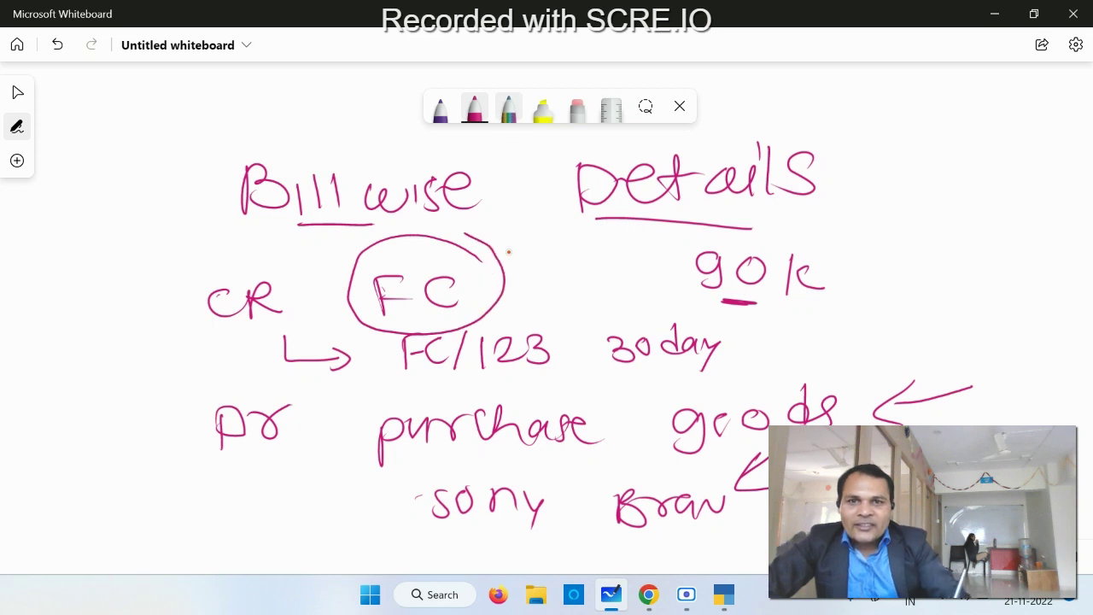
{"action": "mouse_move", "coordinate": [505, 275]}
{"action": "left_mouse_down"}
{"action": "mouse_move", "coordinate": [597, 252]}
{"action": "mouse_move", "coordinate": [882, 236]}
{"action": "mouse_move", "coordinate": [830, 319]}
{"action": "mouse_move", "coordinate": [591, 294]}
{"action": "mouse_move", "coordinate": [556, 322]}
{"action": "left_mouse_up"}
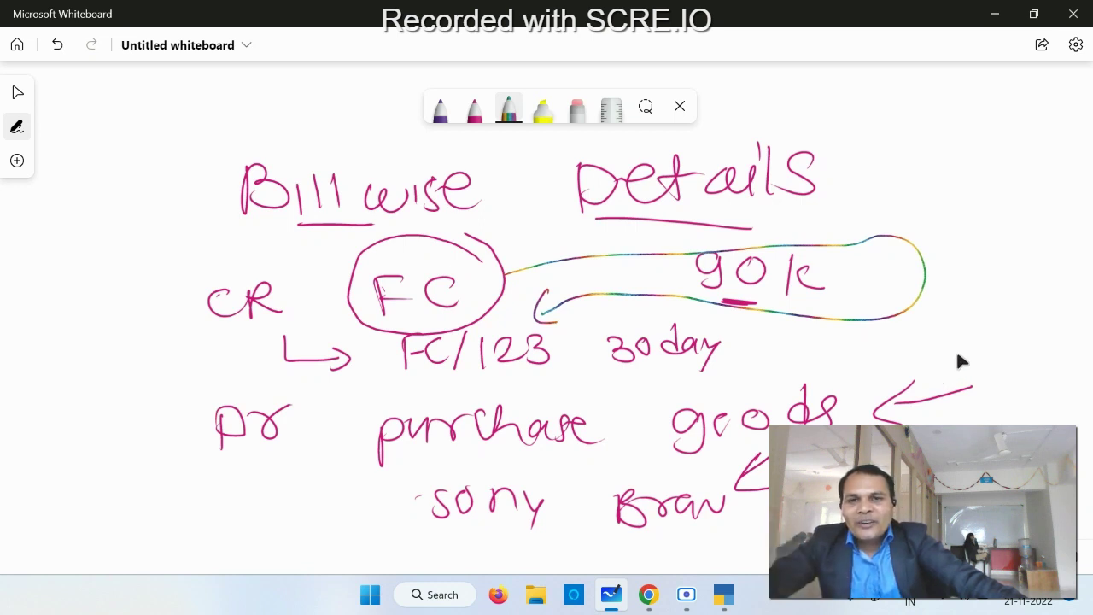
Handwrite the heading "Step 1 F11 Features" in rainbow ink on a blank area of the board, with the 1 circled.
{"action": "left_click_drag", "start_coordinate": [972, 450], "coordinate": [95, 397]}
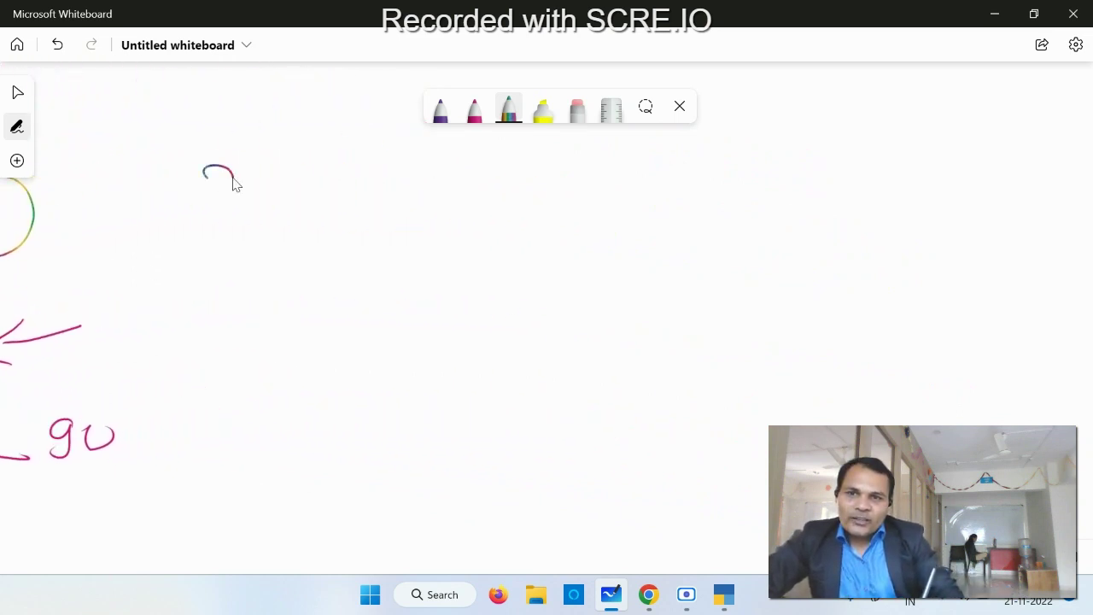
{"action": "left_click_drag", "start_coordinate": [232, 178], "coordinate": [210, 204]}
{"action": "left_click_drag", "start_coordinate": [293, 171], "coordinate": [295, 197]}
{"action": "mouse_move", "coordinate": [340, 176]}
{"action": "left_mouse_down"}
{"action": "mouse_move", "coordinate": [354, 169]}
{"action": "mouse_move", "coordinate": [357, 205]}
{"action": "left_mouse_up"}
{"action": "mouse_move", "coordinate": [359, 159]}
{"action": "left_mouse_down"}
{"action": "mouse_move", "coordinate": [384, 198]}
{"action": "mouse_move", "coordinate": [377, 162]}
{"action": "left_mouse_up"}
{"action": "mouse_move", "coordinate": [489, 154]}
{"action": "left_mouse_down"}
{"action": "mouse_move", "coordinate": [493, 202]}
{"action": "mouse_move", "coordinate": [511, 153]}
{"action": "left_mouse_up"}
{"action": "mouse_move", "coordinate": [492, 173]}
{"action": "left_mouse_down"}
{"action": "mouse_move", "coordinate": [516, 172]}
{"action": "mouse_move", "coordinate": [539, 198]}
{"action": "left_mouse_up"}
{"action": "left_click_drag", "start_coordinate": [553, 159], "coordinate": [556, 198]}
{"action": "mouse_move", "coordinate": [634, 170]}
{"action": "left_mouse_down"}
{"action": "mouse_move", "coordinate": [663, 152]}
{"action": "mouse_move", "coordinate": [721, 191]}
{"action": "left_mouse_up"}
{"action": "left_click_drag", "start_coordinate": [715, 173], "coordinate": [738, 168]}
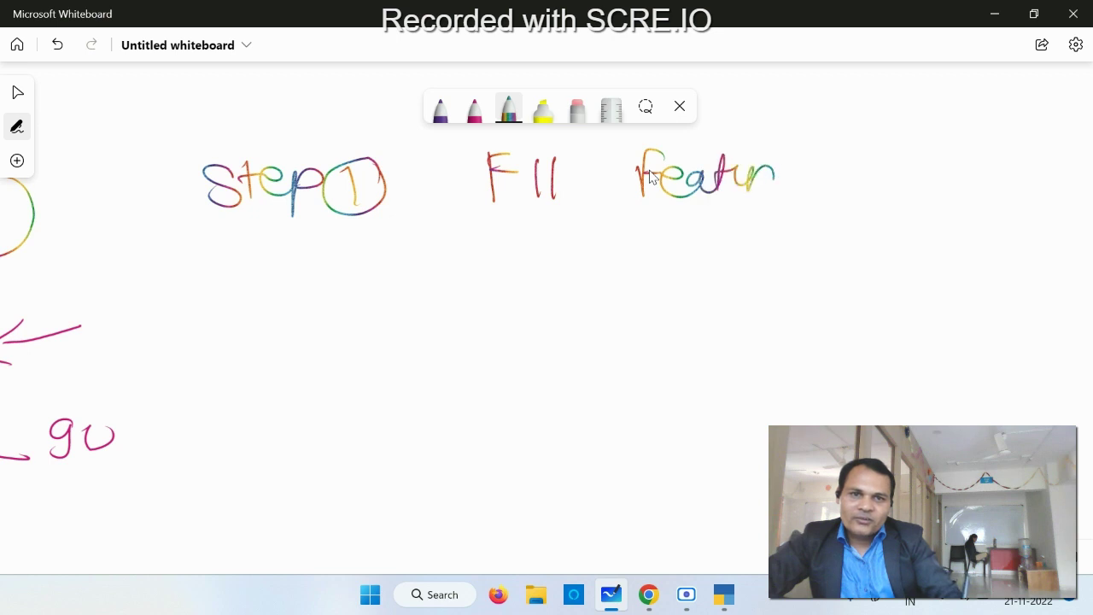
{"action": "left_click_drag", "start_coordinate": [818, 161], "coordinate": [798, 196]}
{"action": "left_click_drag", "start_coordinate": [855, 162], "coordinate": [833, 195]}
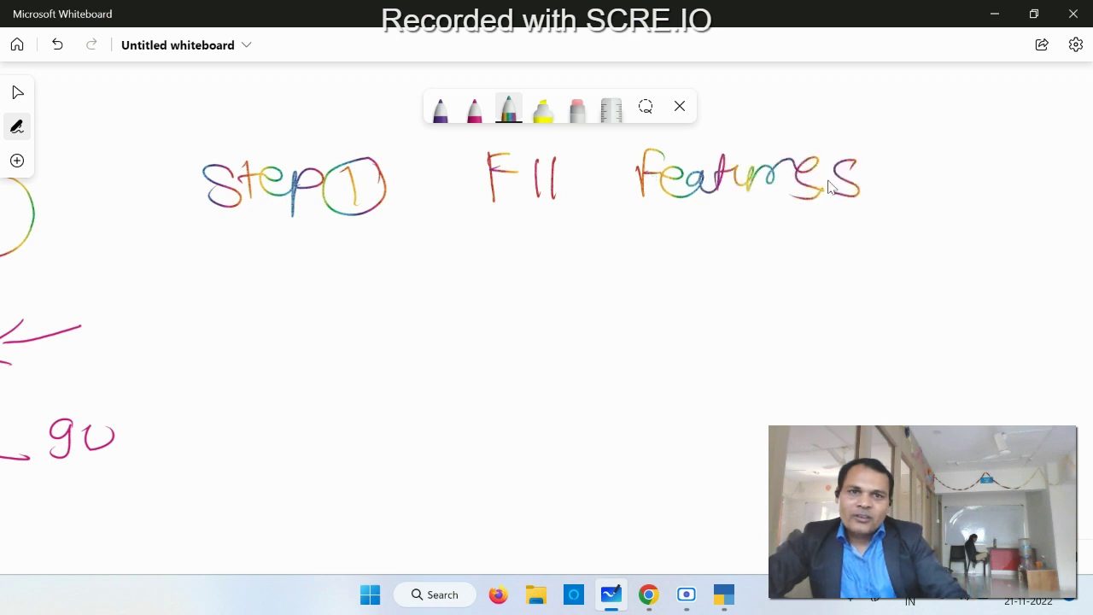
Switch to TallyPrime and quit the unfinished purchase voucher, returning to the Gateway of Tally.
{"action": "left_click", "coordinate": [723, 594]}
{"action": "key", "text": "Escape"}
{"action": "key", "text": "Escape"}
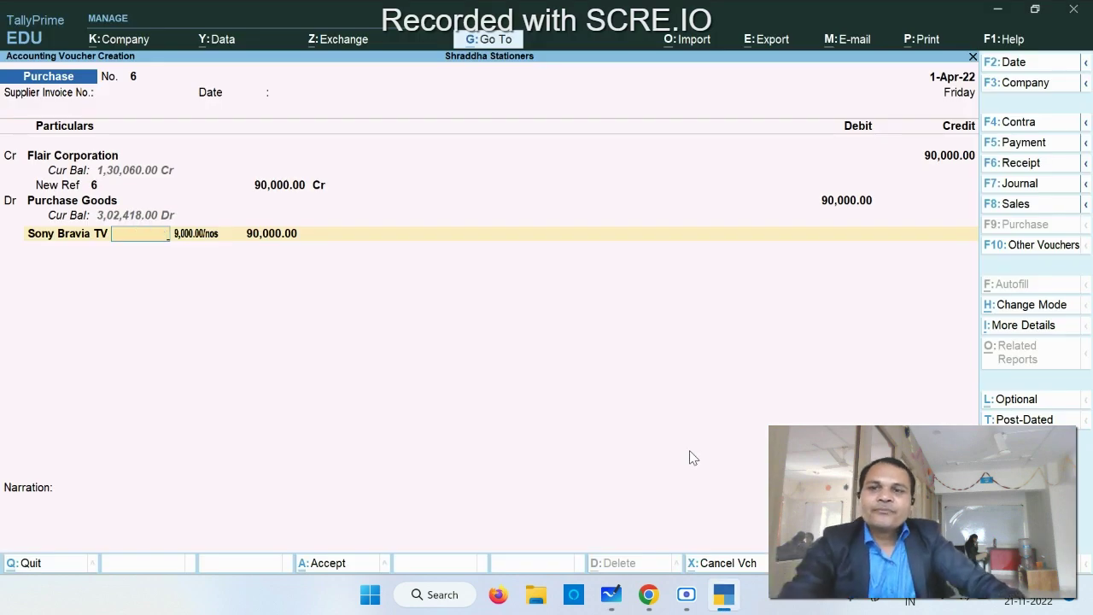
{"action": "key", "text": "Return"}
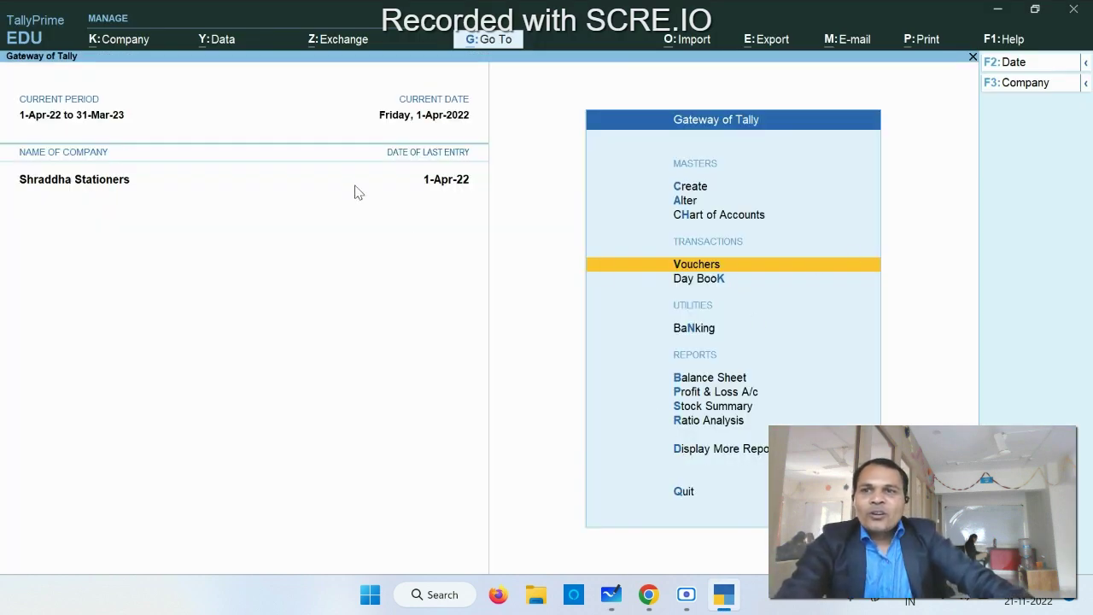
Open the features of company Shraddha Stationers and set Enable Bill-wise entry to No.
{"action": "left_click", "coordinate": [128, 43]}
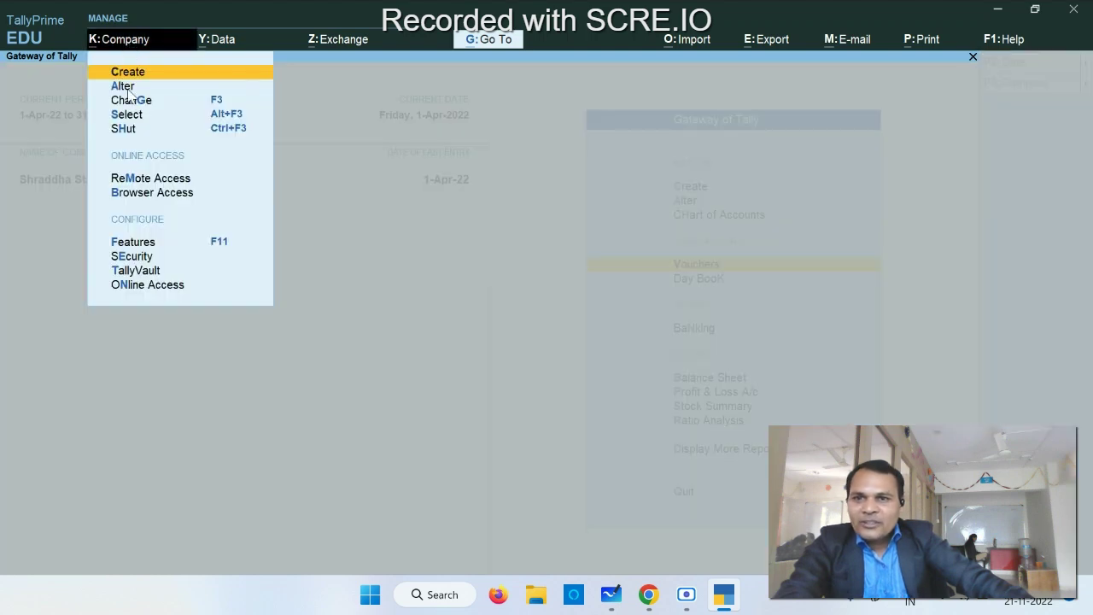
{"action": "left_click", "coordinate": [132, 243]}
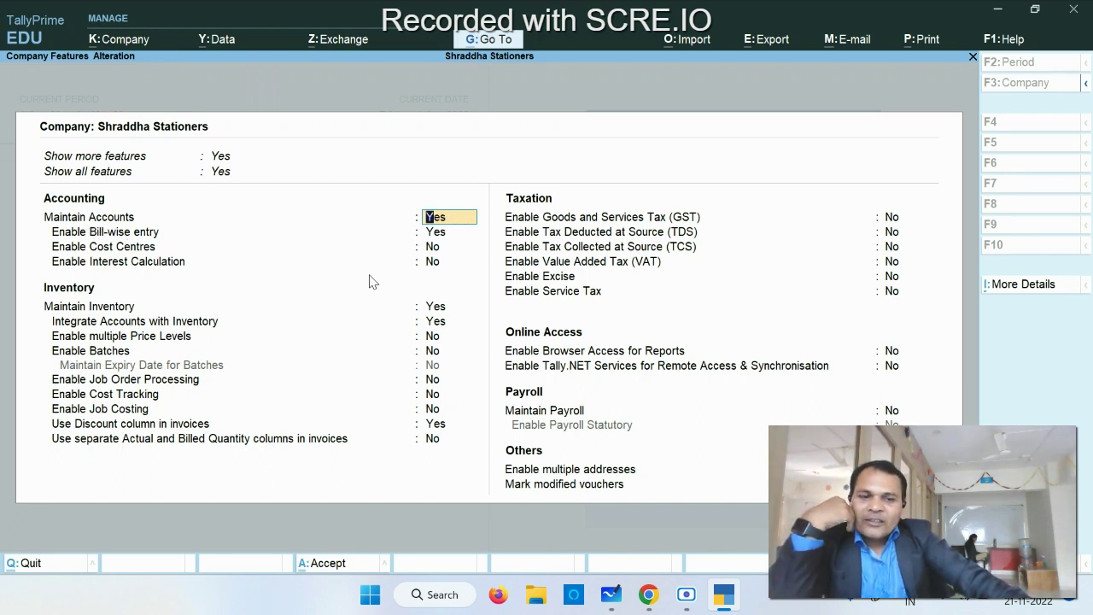
{"action": "key", "text": "Return"}
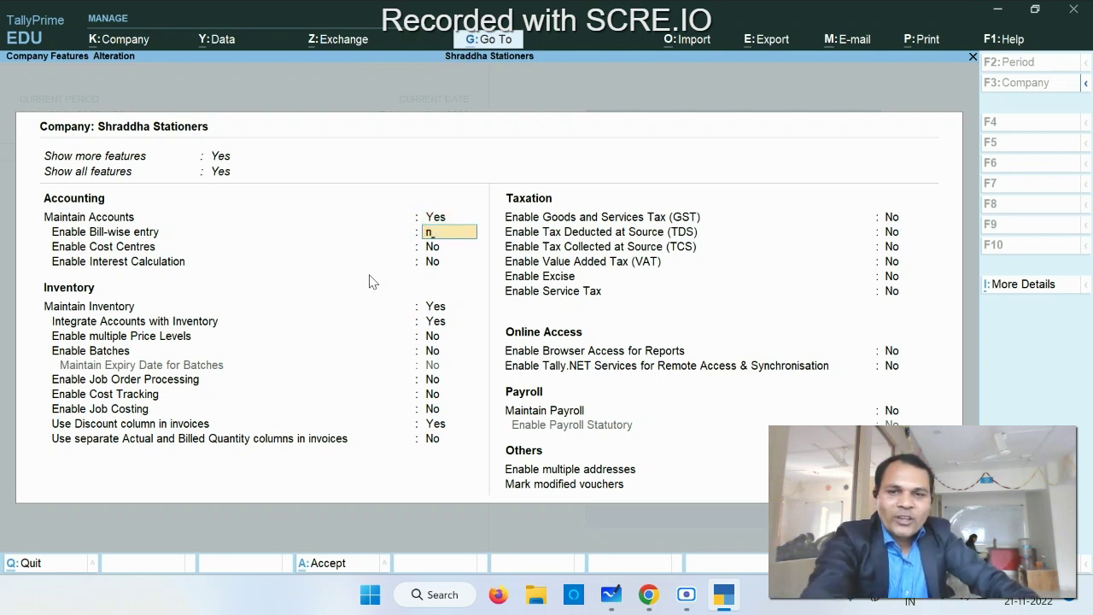
{"action": "key", "text": "Return"}
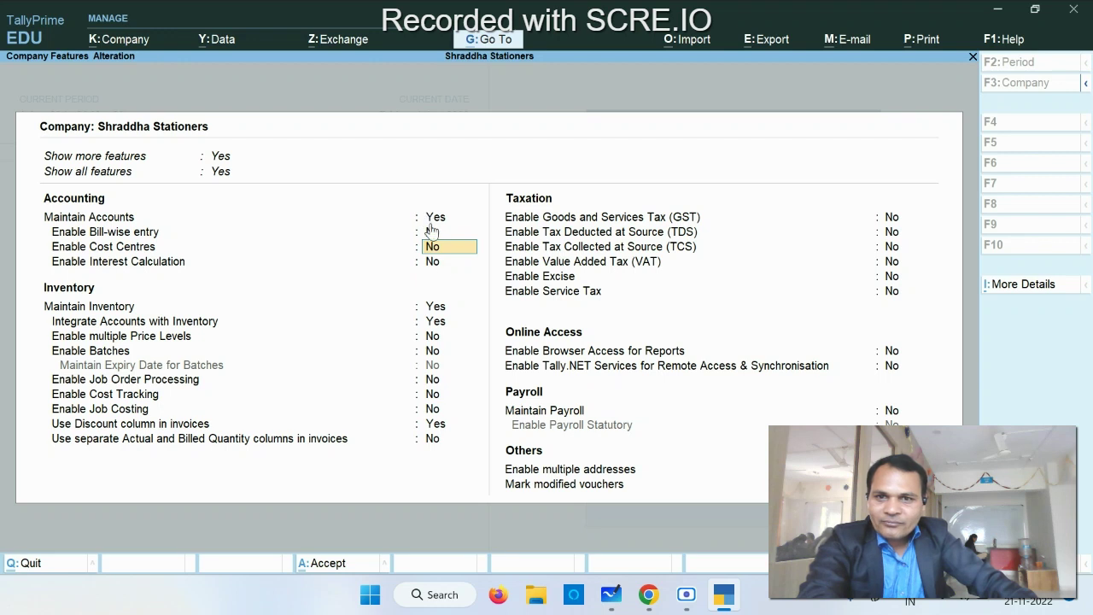
{"action": "key", "text": "Return"}
{"action": "key", "text": "Return"}
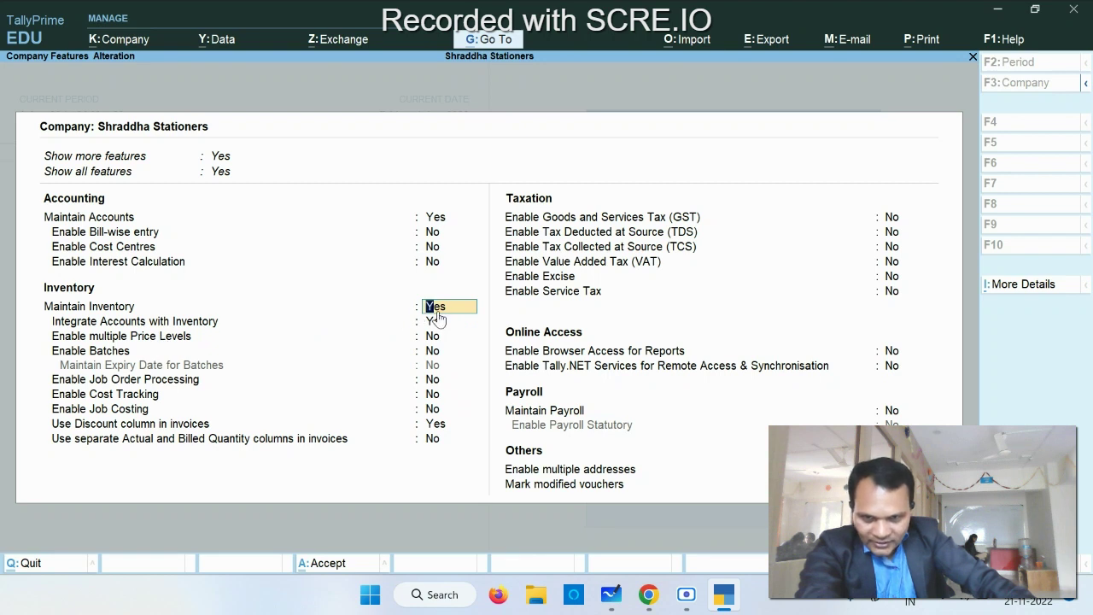
Set Use Discount column in invoices to No in the company's inventory features.
{"action": "key", "text": "Down"}
{"action": "key", "text": "Down"}
{"action": "key", "text": "Down"}
{"action": "key", "text": "Down"}
{"action": "key", "text": "Down"}
{"action": "key", "text": "Down"}
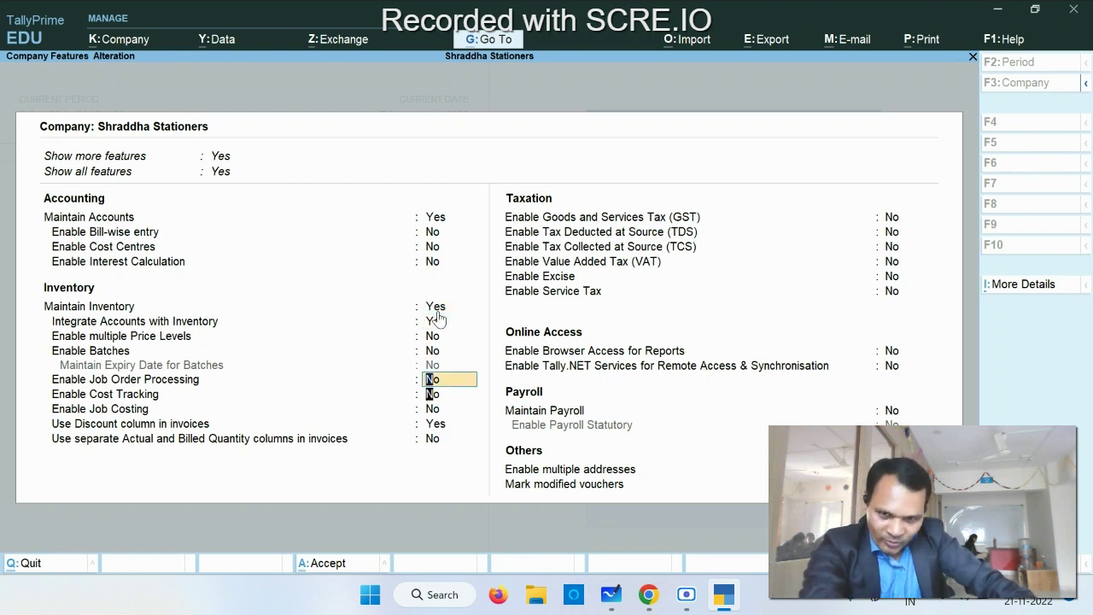
{"action": "key", "text": "Down"}
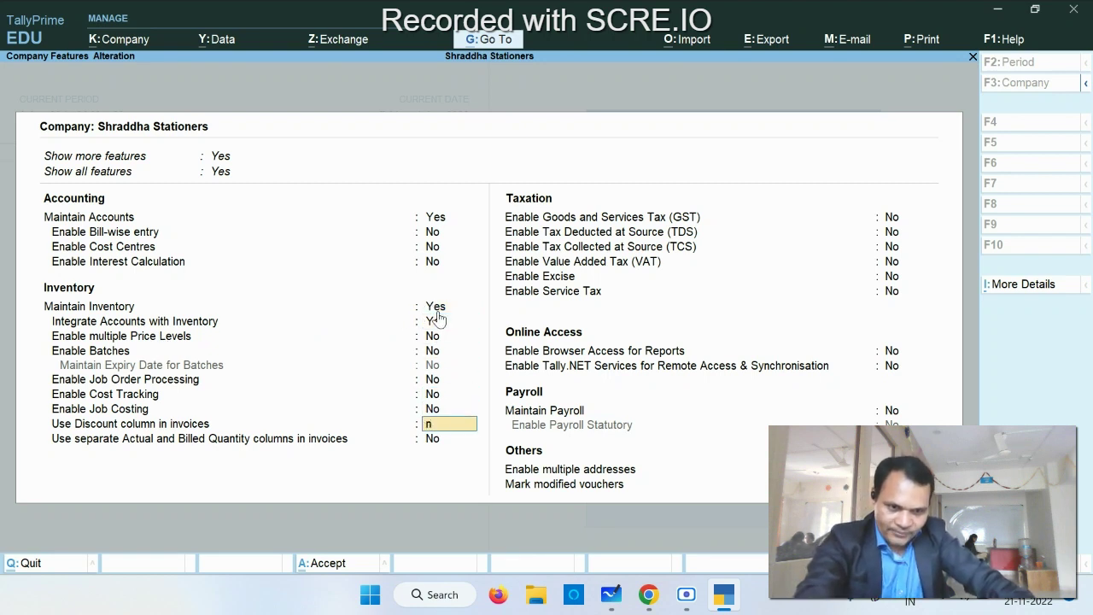
{"action": "type", "text": "n"}
{"action": "key", "text": "Return"}
{"action": "key", "text": "Return"}
{"action": "key", "text": "Return"}
{"action": "key", "text": "Return"}
{"action": "key", "text": "Return"}
{"action": "key", "text": "Return"}
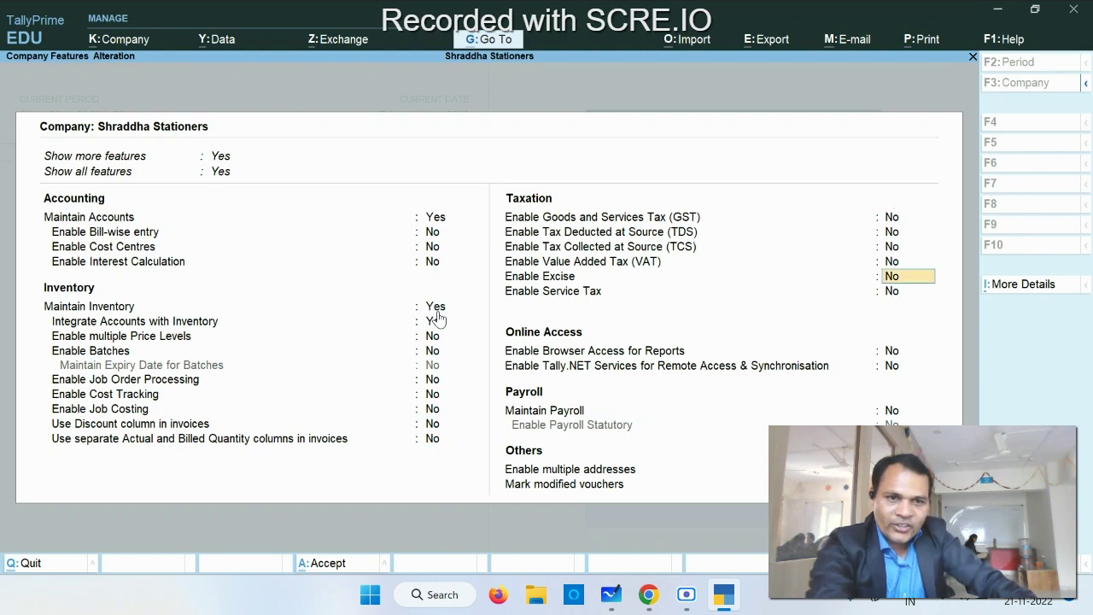
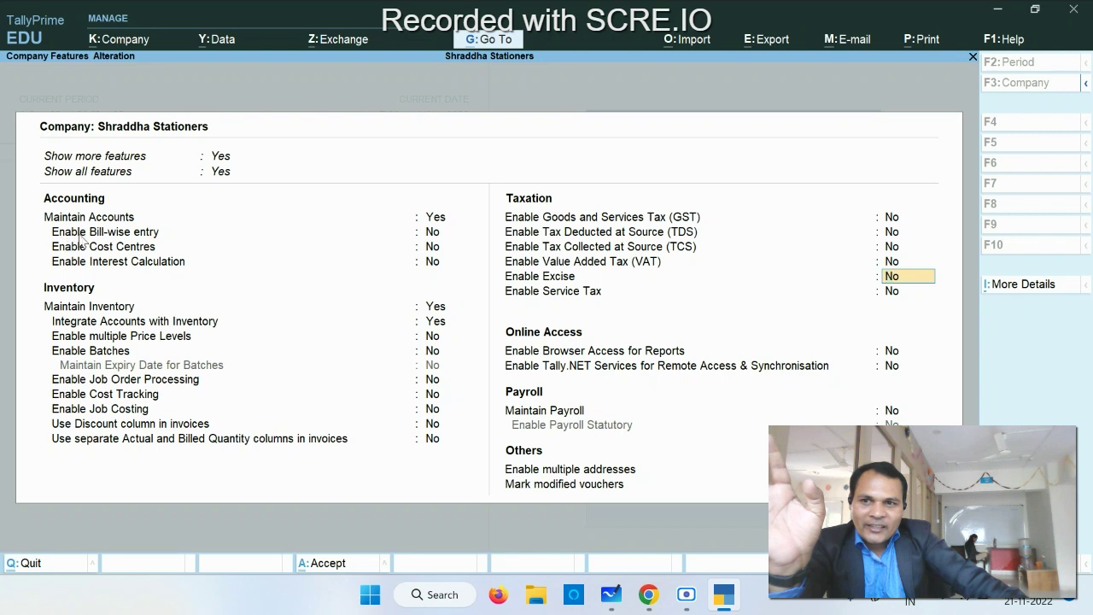
Set Enable Bill-wise entry to Yes and save the company features.
{"action": "left_click", "coordinate": [431, 236]}
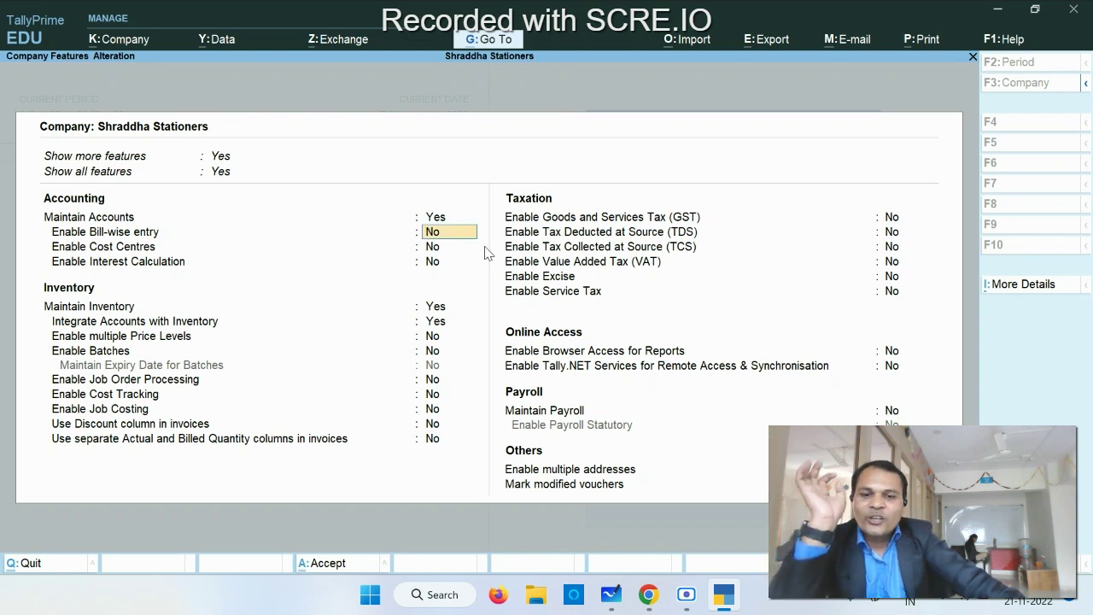
{"action": "type", "text": "y"}
{"action": "key", "text": "Return"}
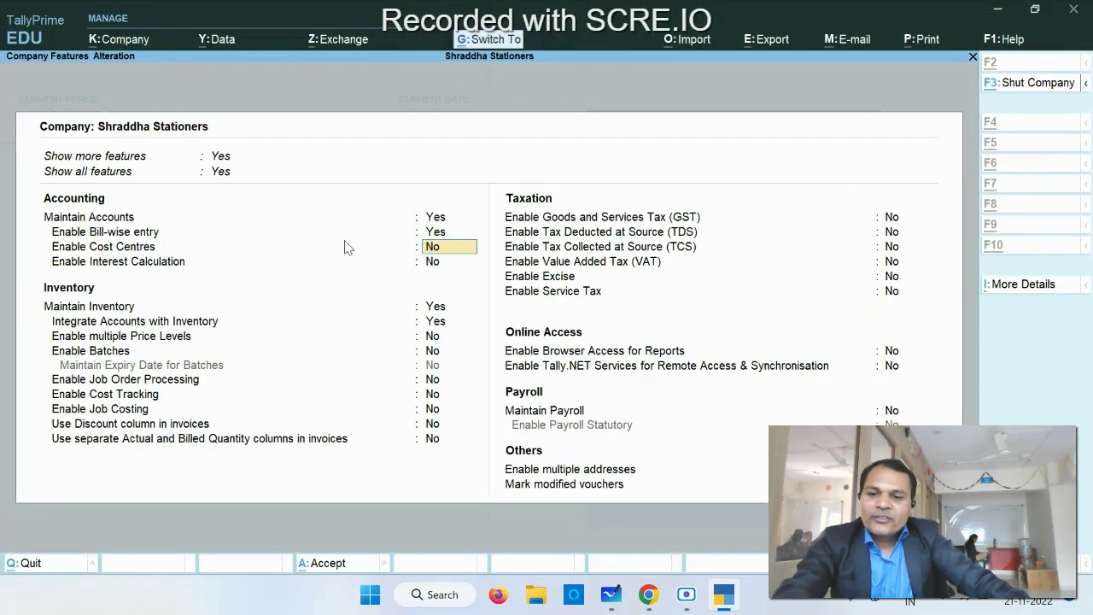
{"action": "key", "text": "ctrl+a"}
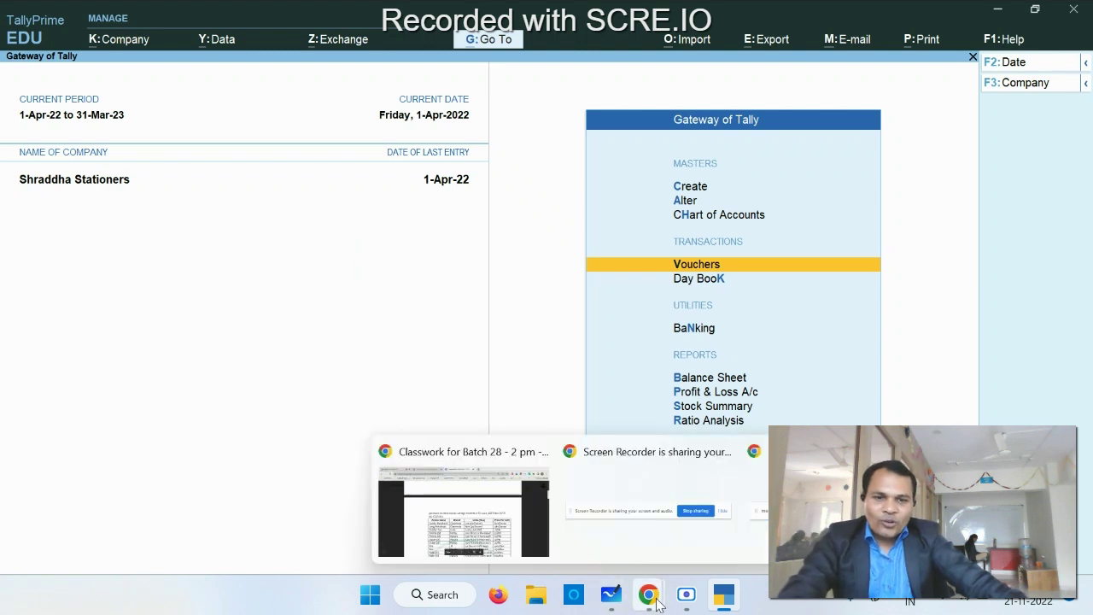
Switch to Microsoft Whiteboard and handwrite "Enable Billwise → Yes" under the Step 1 heading.
{"action": "mouse_move", "coordinate": [691, 602]}
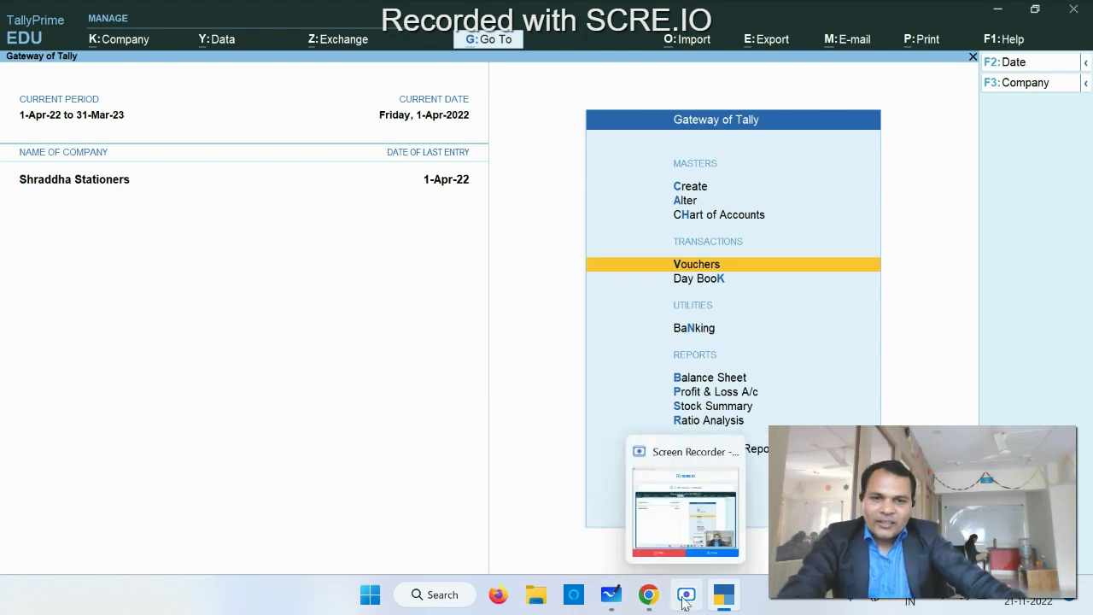
{"action": "left_click", "coordinate": [611, 594]}
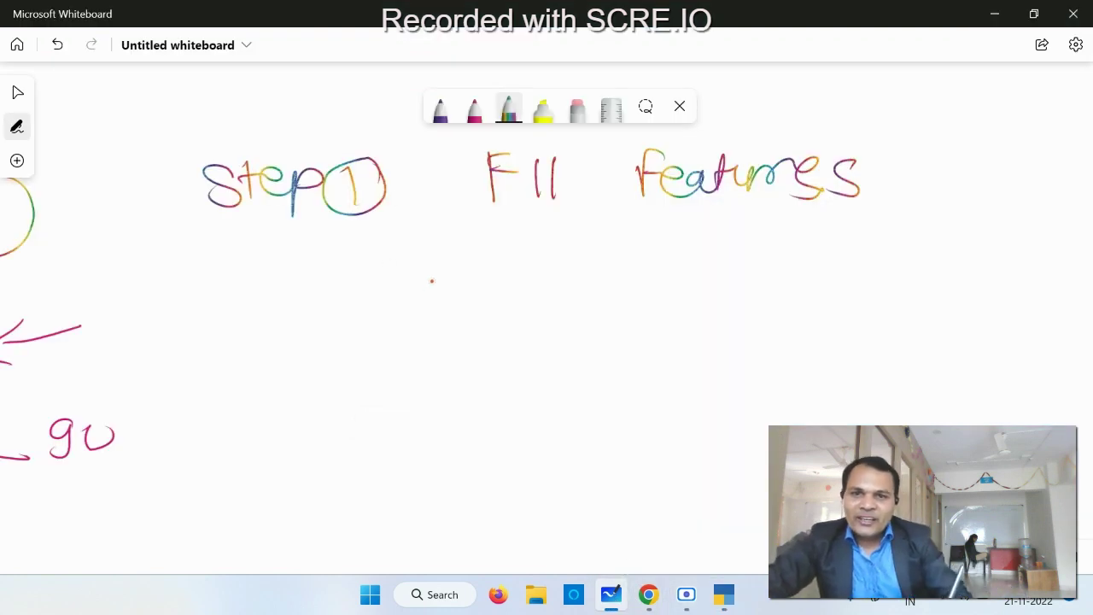
{"action": "mouse_move", "coordinate": [385, 256]}
{"action": "left_mouse_down"}
{"action": "mouse_move", "coordinate": [407, 304]}
{"action": "mouse_move", "coordinate": [432, 288]}
{"action": "mouse_move", "coordinate": [475, 290]}
{"action": "mouse_move", "coordinate": [515, 275]}
{"action": "mouse_move", "coordinate": [539, 275]}
{"action": "mouse_move", "coordinate": [562, 296]}
{"action": "left_mouse_up"}
{"action": "mouse_move", "coordinate": [615, 271]}
{"action": "left_mouse_down"}
{"action": "mouse_move", "coordinate": [781, 253]}
{"action": "mouse_move", "coordinate": [797, 281]}
{"action": "mouse_move", "coordinate": [914, 265]}
{"action": "left_mouse_up"}
{"action": "left_click_drag", "start_coordinate": [894, 248], "coordinate": [894, 284]}
{"action": "left_click_drag", "start_coordinate": [931, 251], "coordinate": [972, 250]}
{"action": "mouse_move", "coordinate": [962, 263]}
{"action": "left_mouse_down"}
{"action": "mouse_move", "coordinate": [948, 309]}
{"action": "mouse_move", "coordinate": [1009, 254]}
{"action": "mouse_move", "coordinate": [1016, 273]}
{"action": "left_mouse_up"}
{"action": "left_click_drag", "start_coordinate": [1040, 242], "coordinate": [1021, 279]}
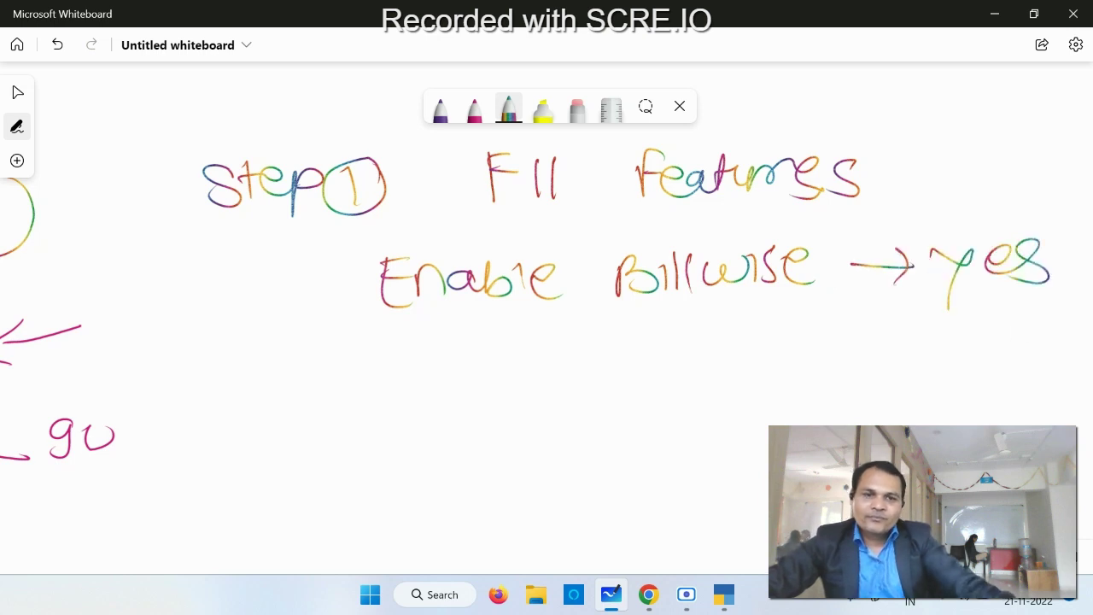
{"action": "scroll", "coordinate": [732, 402], "scroll_direction": "up", "scroll_amount": 5}
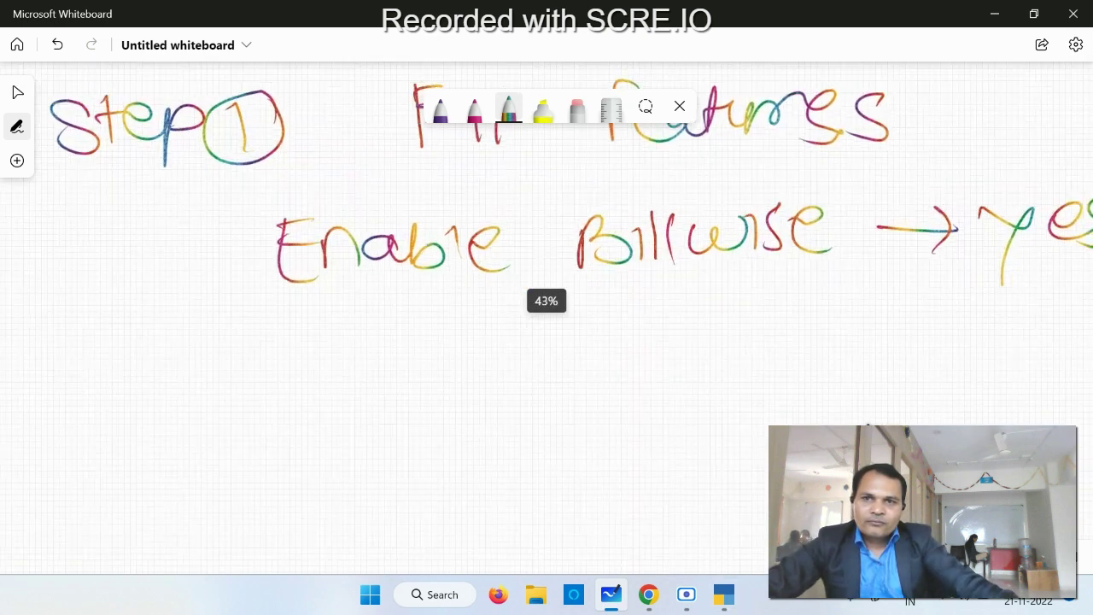
{"action": "scroll", "coordinate": [807, 425], "scroll_direction": "up", "scroll_amount": 2}
{"action": "scroll", "coordinate": [807, 425], "scroll_direction": "right", "scroll_amount": 2}
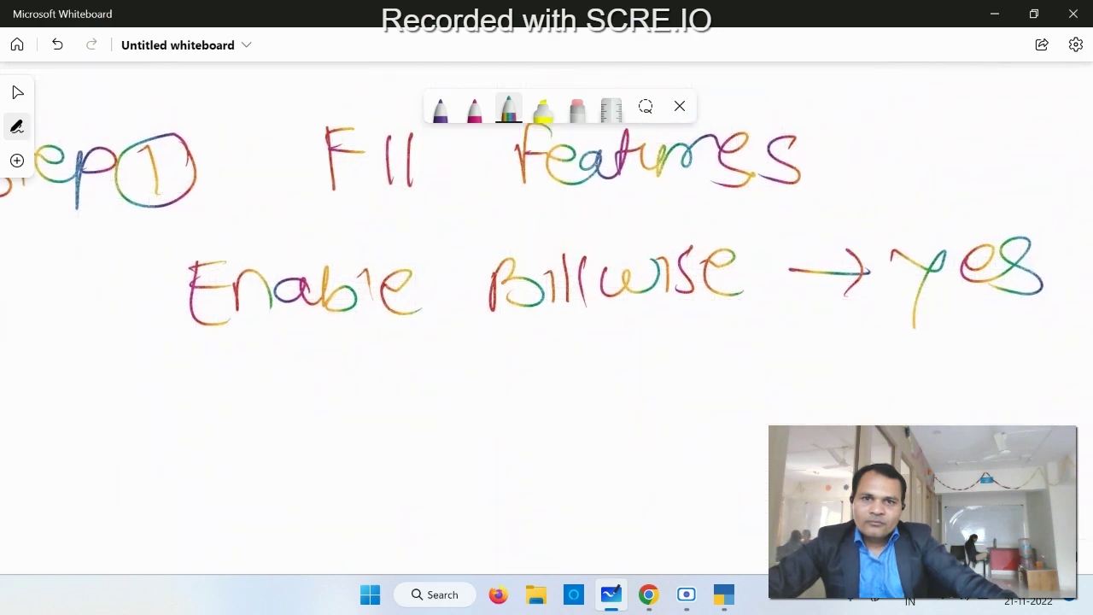
Switch to TallyPrime, review the bill-wise entry setting in the company features, and accept the form as it stands.
{"action": "left_click", "coordinate": [723, 595]}
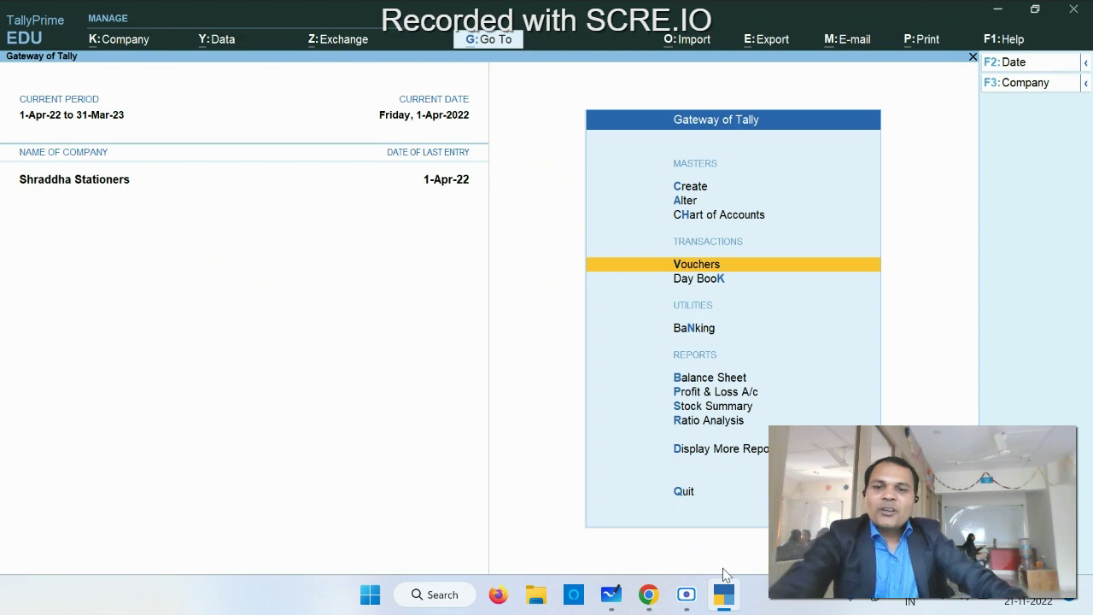
{"action": "left_click", "coordinate": [116, 40]}
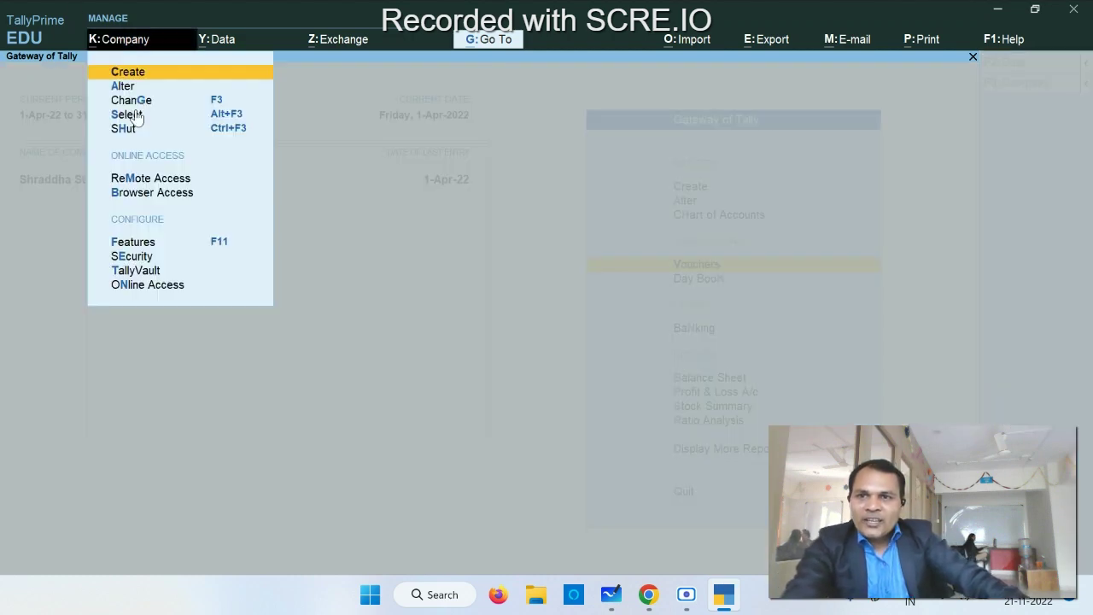
{"action": "left_click", "coordinate": [143, 242]}
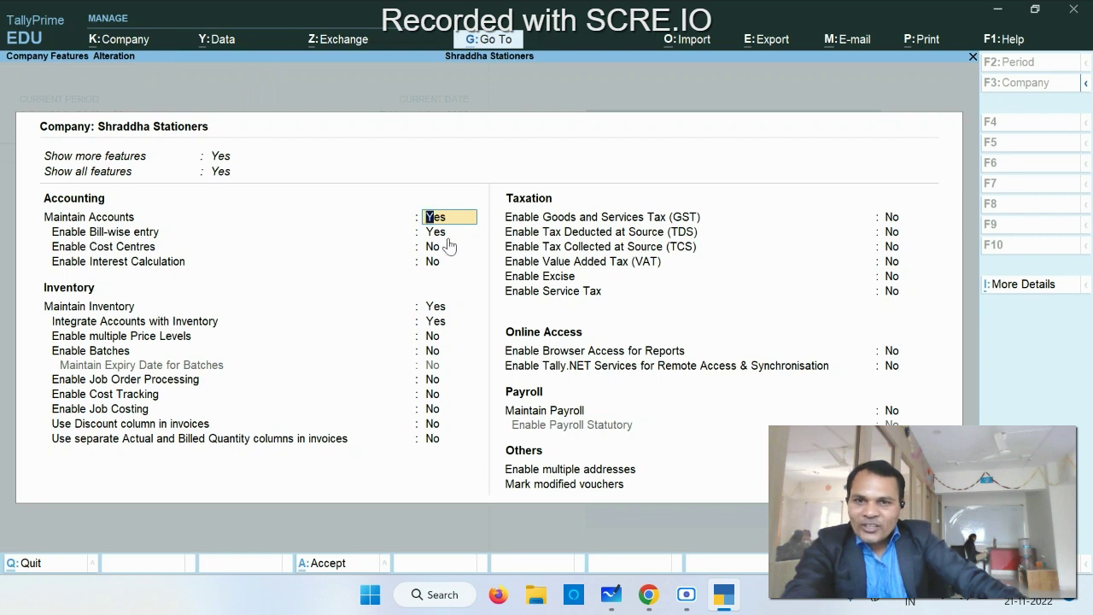
{"action": "key", "text": "ctrl+a"}
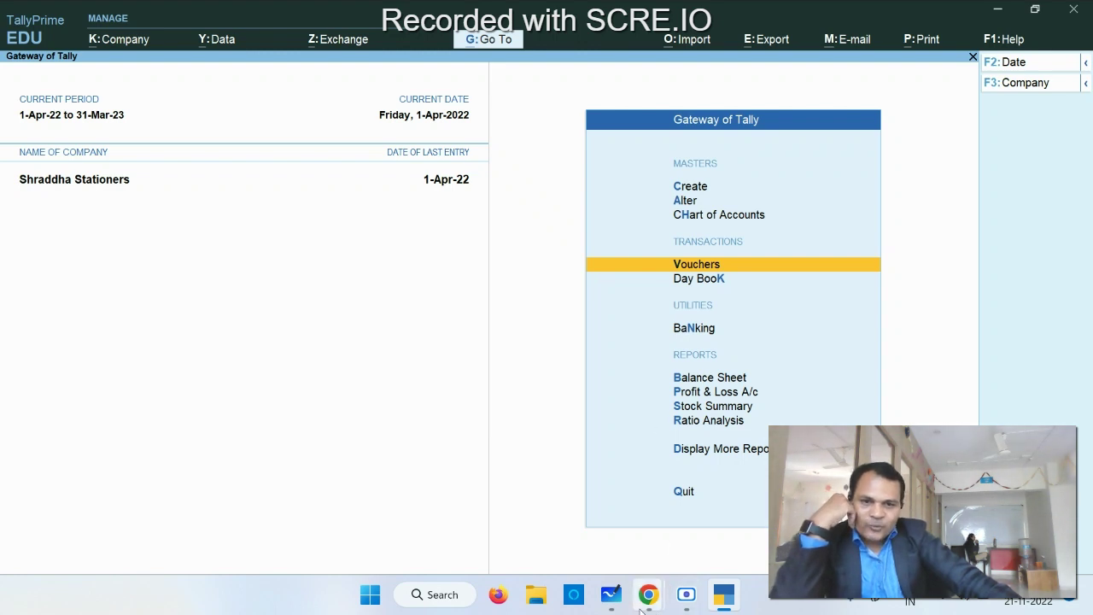
Switch to Microsoft Whiteboard and handwrite "Step 2" with the number circled, using the pink pen below the Step 1 notes.
{"action": "left_click", "coordinate": [611, 594]}
{"action": "scroll", "coordinate": [202, 275], "scroll_direction": "down", "scroll_amount": 3}
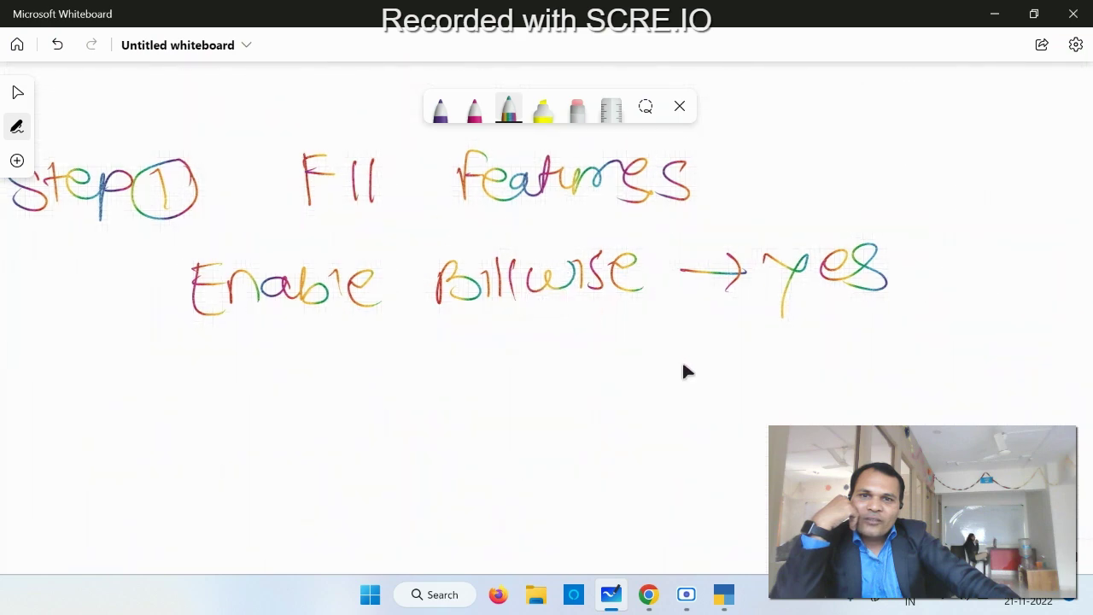
{"action": "left_click_drag", "start_coordinate": [683, 371], "coordinate": [766, 362]}
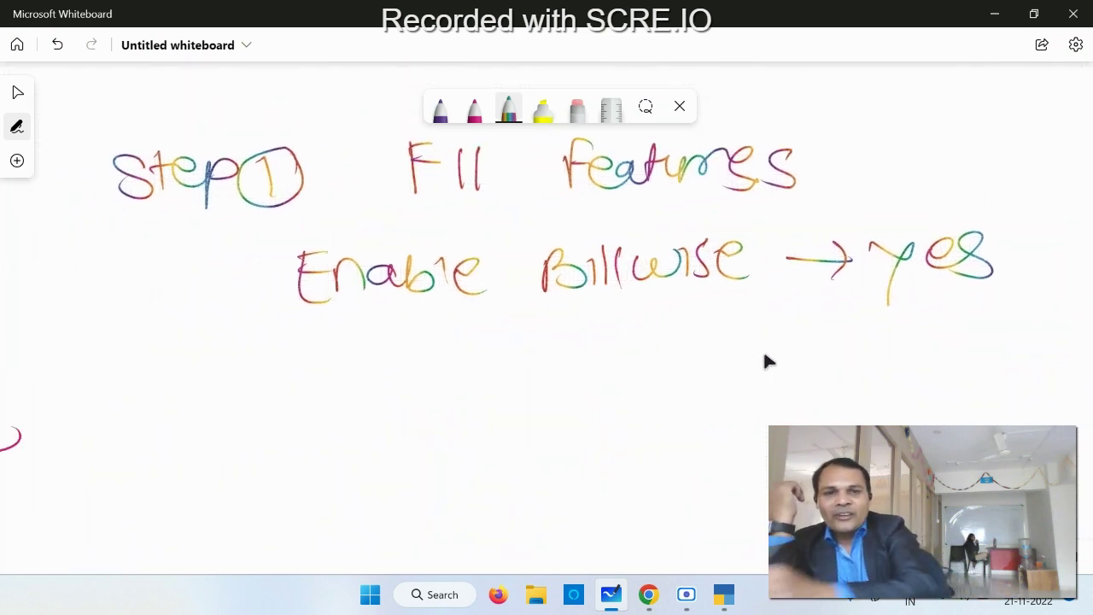
{"action": "left_click", "coordinate": [471, 111]}
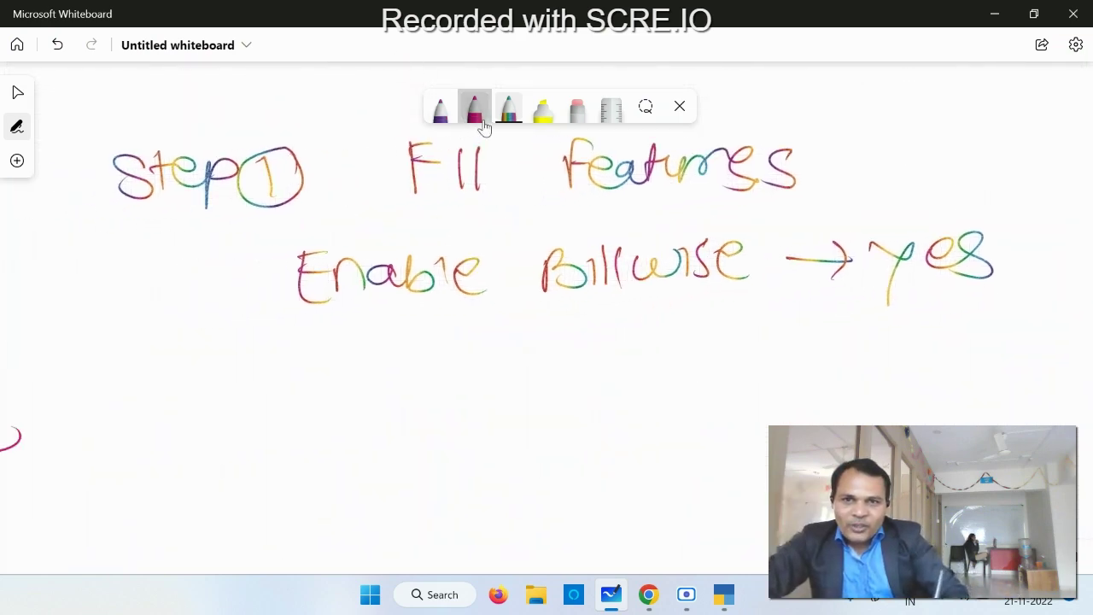
{"action": "mouse_move", "coordinate": [150, 386]}
{"action": "left_mouse_down"}
{"action": "mouse_move", "coordinate": [183, 376]}
{"action": "mouse_move", "coordinate": [164, 389]}
{"action": "left_mouse_up"}
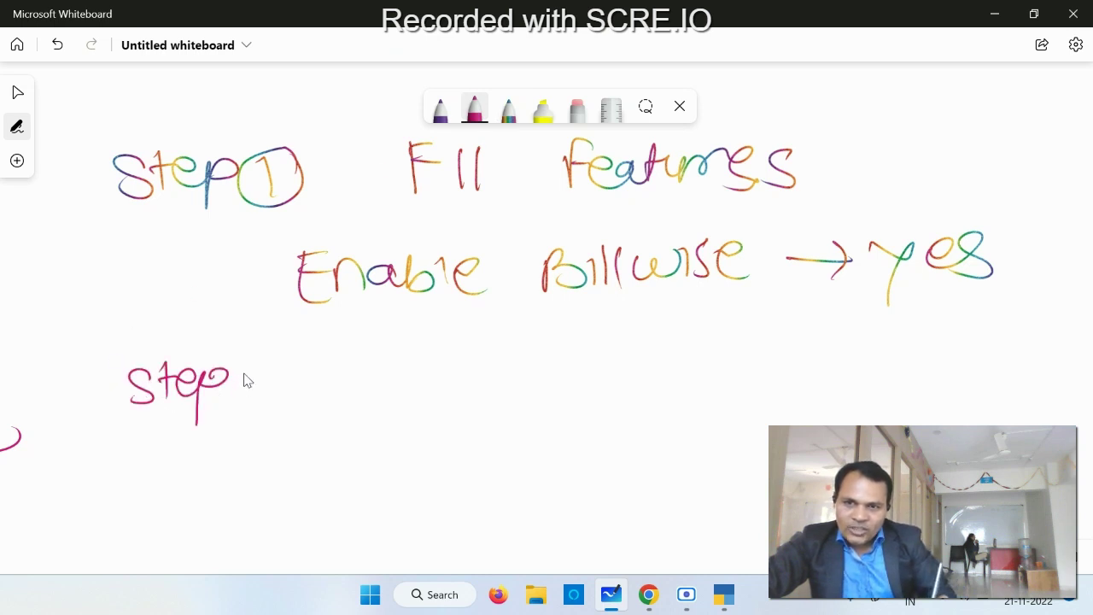
{"action": "left_click_drag", "start_coordinate": [246, 366], "coordinate": [263, 386]}
{"action": "left_click_drag", "start_coordinate": [282, 350], "coordinate": [291, 386]}
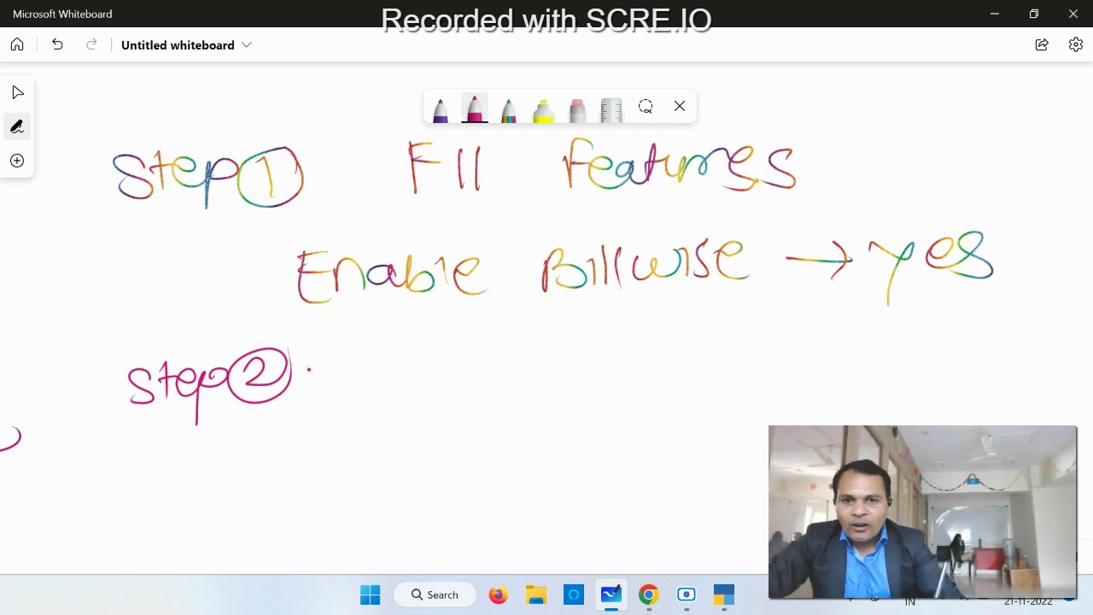
{"action": "left_click", "coordinate": [686, 594]}
{"action": "left_click", "coordinate": [686, 594]}
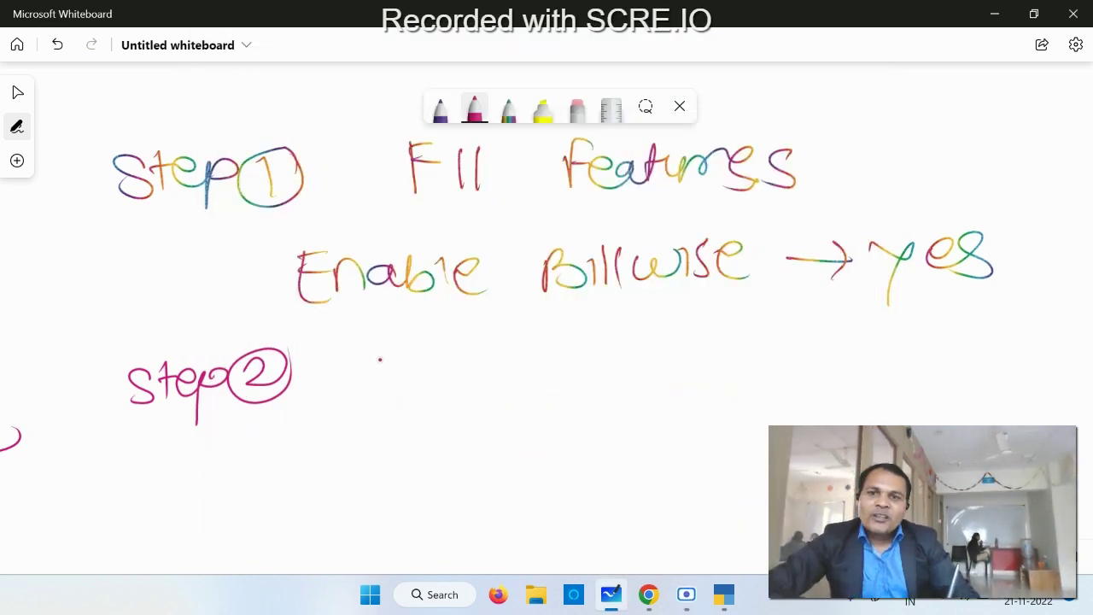
Handwrite "Sundry Creditors" beside the Step 2 heading.
{"action": "mouse_move", "coordinate": [388, 355]}
{"action": "left_mouse_down"}
{"action": "mouse_move", "coordinate": [369, 386]}
{"action": "mouse_move", "coordinate": [424, 387]}
{"action": "mouse_move", "coordinate": [456, 367]}
{"action": "mouse_move", "coordinate": [465, 386]}
{"action": "left_mouse_up"}
{"action": "left_click_drag", "start_coordinate": [491, 359], "coordinate": [494, 386]}
{"action": "mouse_move", "coordinate": [516, 367]}
{"action": "left_mouse_down"}
{"action": "mouse_move", "coordinate": [517, 386]}
{"action": "mouse_move", "coordinate": [487, 350]}
{"action": "left_mouse_up"}
{"action": "left_click_drag", "start_coordinate": [517, 361], "coordinate": [530, 401]}
{"action": "left_click_drag", "start_coordinate": [608, 359], "coordinate": [690, 341]}
{"action": "mouse_move", "coordinate": [693, 380]}
{"action": "left_mouse_down"}
{"action": "mouse_move", "coordinate": [715, 343]}
{"action": "mouse_move", "coordinate": [731, 381]}
{"action": "mouse_move", "coordinate": [758, 346]}
{"action": "mouse_move", "coordinate": [753, 376]}
{"action": "left_mouse_up"}
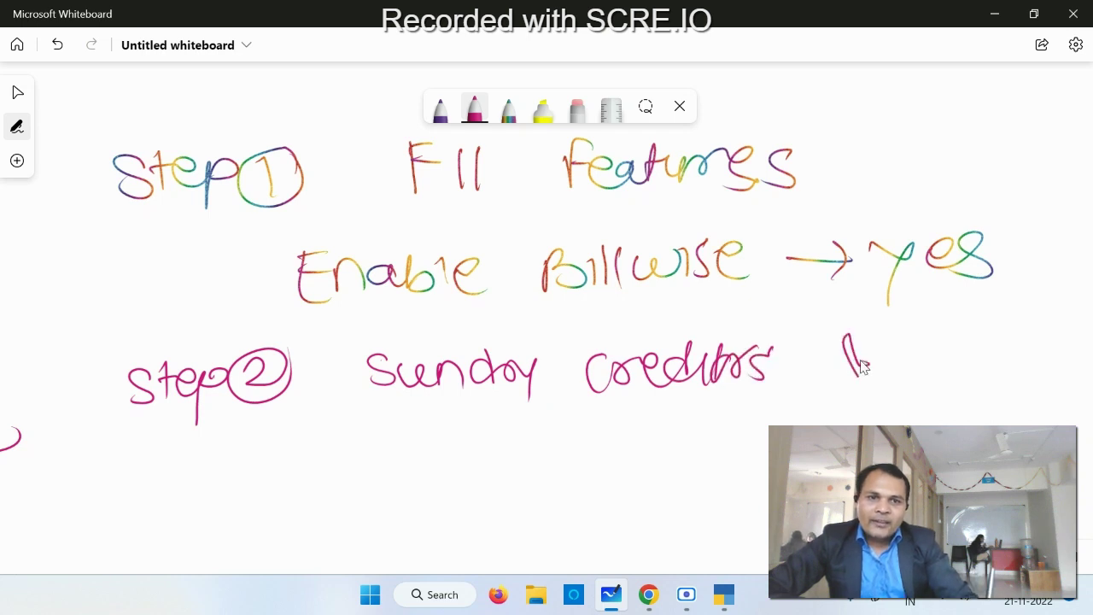
Begin a curly bracket beside the creditors line and handwrite "Sundr debtor" below it.
{"action": "left_click_drag", "start_coordinate": [860, 366], "coordinate": [857, 385]}
{"action": "left_click_drag", "start_coordinate": [396, 420], "coordinate": [370, 444]}
{"action": "mouse_move", "coordinate": [398, 424]}
{"action": "left_mouse_down"}
{"action": "mouse_move", "coordinate": [418, 434]}
{"action": "mouse_move", "coordinate": [432, 423]}
{"action": "left_mouse_up"}
{"action": "mouse_move", "coordinate": [440, 420]}
{"action": "left_mouse_down"}
{"action": "mouse_move", "coordinate": [443, 449]}
{"action": "mouse_move", "coordinate": [485, 445]}
{"action": "mouse_move", "coordinate": [519, 421]}
{"action": "left_mouse_up"}
{"action": "mouse_move", "coordinate": [591, 413]}
{"action": "left_mouse_down"}
{"action": "mouse_move", "coordinate": [586, 458]}
{"action": "mouse_move", "coordinate": [623, 453]}
{"action": "left_mouse_up"}
{"action": "left_click_drag", "start_coordinate": [650, 415], "coordinate": [656, 445]}
{"action": "left_click_drag", "start_coordinate": [692, 411], "coordinate": [698, 459]}
{"action": "mouse_move", "coordinate": [681, 434]}
{"action": "left_mouse_down"}
{"action": "mouse_move", "coordinate": [710, 427]}
{"action": "mouse_move", "coordinate": [718, 446]}
{"action": "left_mouse_up"}
{"action": "left_click_drag", "start_coordinate": [734, 444], "coordinate": [755, 420]}
Complete the bracket joining the creditors and debtors lines, label it "group", and draw a right-pointing arrow beneath the two lines.
{"action": "mouse_move", "coordinate": [861, 355]}
{"action": "left_mouse_down"}
{"action": "mouse_move", "coordinate": [892, 395]}
{"action": "mouse_move", "coordinate": [892, 423]}
{"action": "left_mouse_up"}
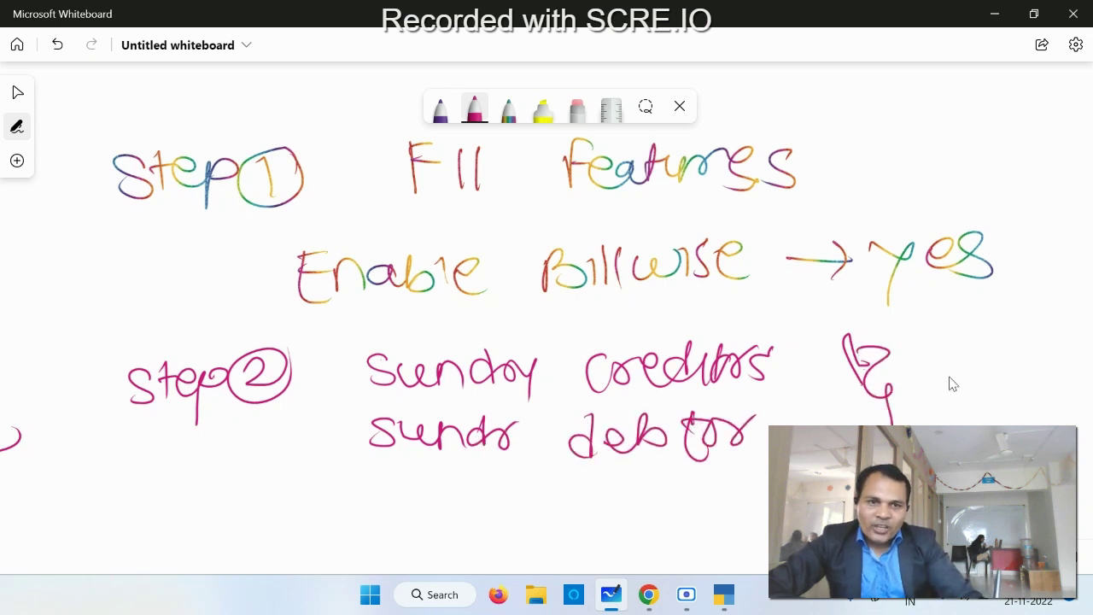
{"action": "mouse_move", "coordinate": [948, 380]}
{"action": "left_mouse_down"}
{"action": "mouse_move", "coordinate": [945, 418]}
{"action": "mouse_move", "coordinate": [1014, 380]}
{"action": "mouse_move", "coordinate": [1033, 395]}
{"action": "left_mouse_up"}
{"action": "mouse_move", "coordinate": [1028, 378]}
{"action": "left_mouse_down"}
{"action": "mouse_move", "coordinate": [1030, 419]}
{"action": "mouse_move", "coordinate": [1050, 390]}
{"action": "left_mouse_up"}
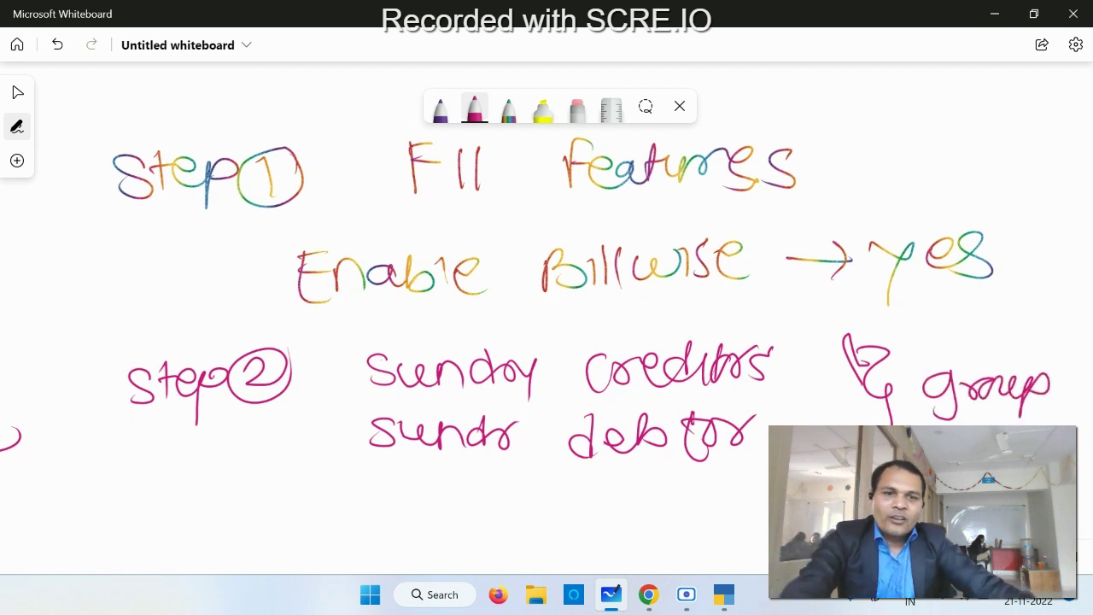
{"action": "left_click_drag", "start_coordinate": [817, 512], "coordinate": [741, 336]}
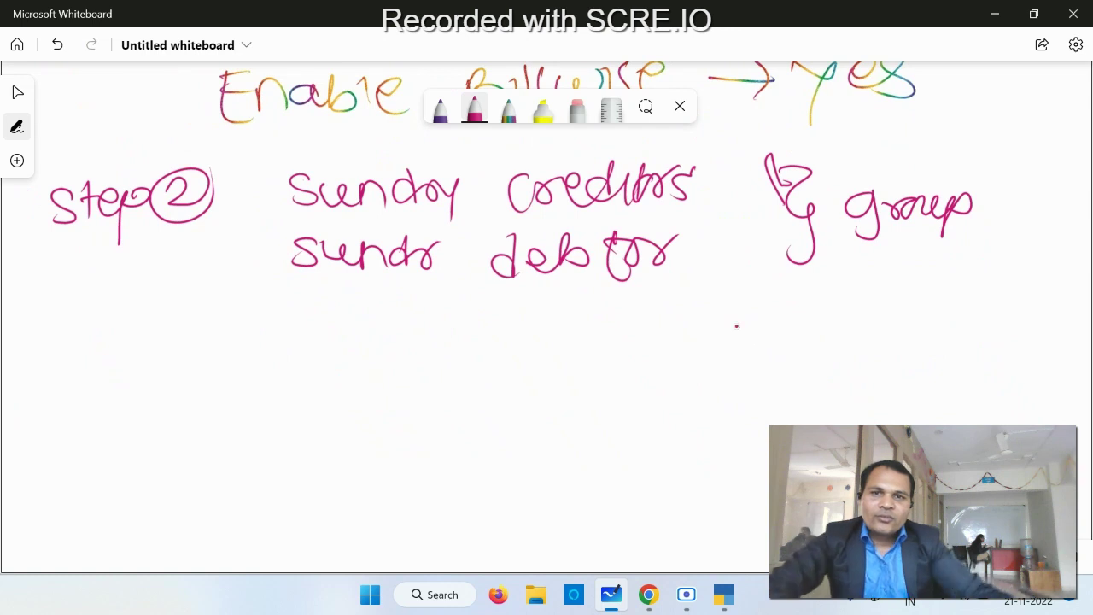
{"action": "mouse_move", "coordinate": [262, 324]}
{"action": "left_mouse_down"}
{"action": "mouse_move", "coordinate": [301, 322]}
{"action": "mouse_move", "coordinate": [287, 331]}
{"action": "left_mouse_up"}
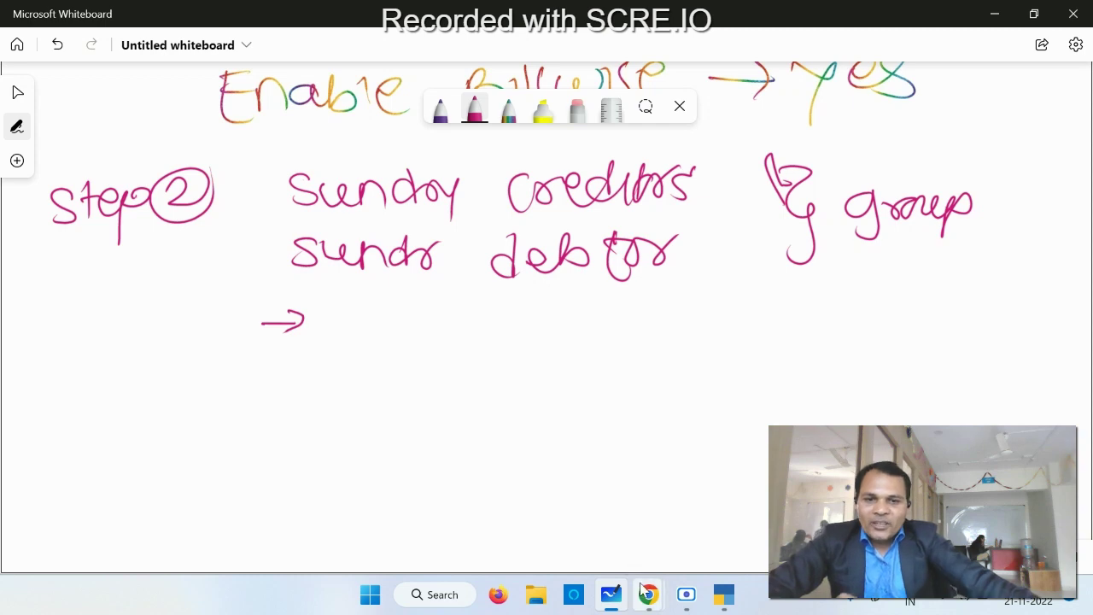
Switch to TallyPrime and open the list of ledgers for alteration.
{"action": "left_click", "coordinate": [723, 592]}
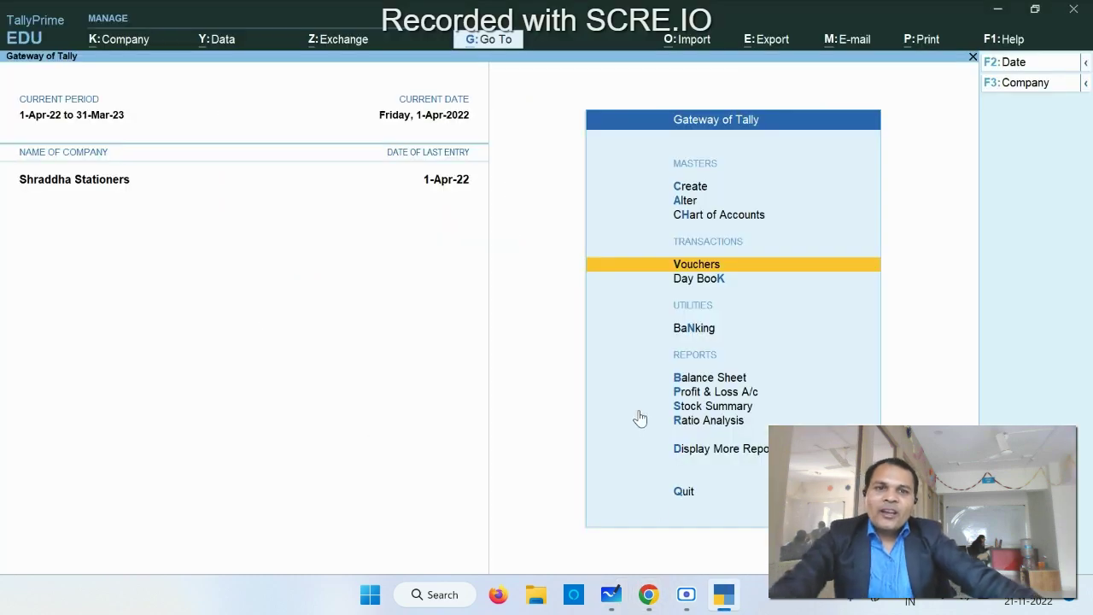
{"action": "key", "text": "Up"}
{"action": "key", "text": "Up"}
{"action": "key", "text": "Up"}
{"action": "key", "text": "Down"}
{"action": "key", "text": "Down"}
{"action": "key", "text": "Down"}
{"action": "key", "text": "Down"}
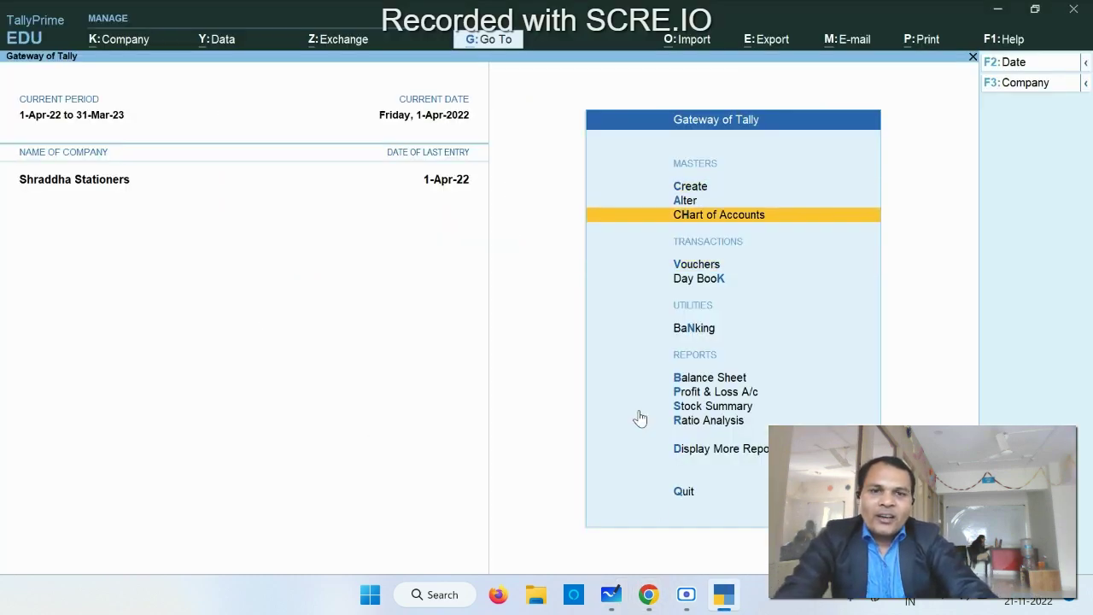
{"action": "key", "text": "Up"}
{"action": "key", "text": "Up"}
{"action": "key", "text": "Up"}
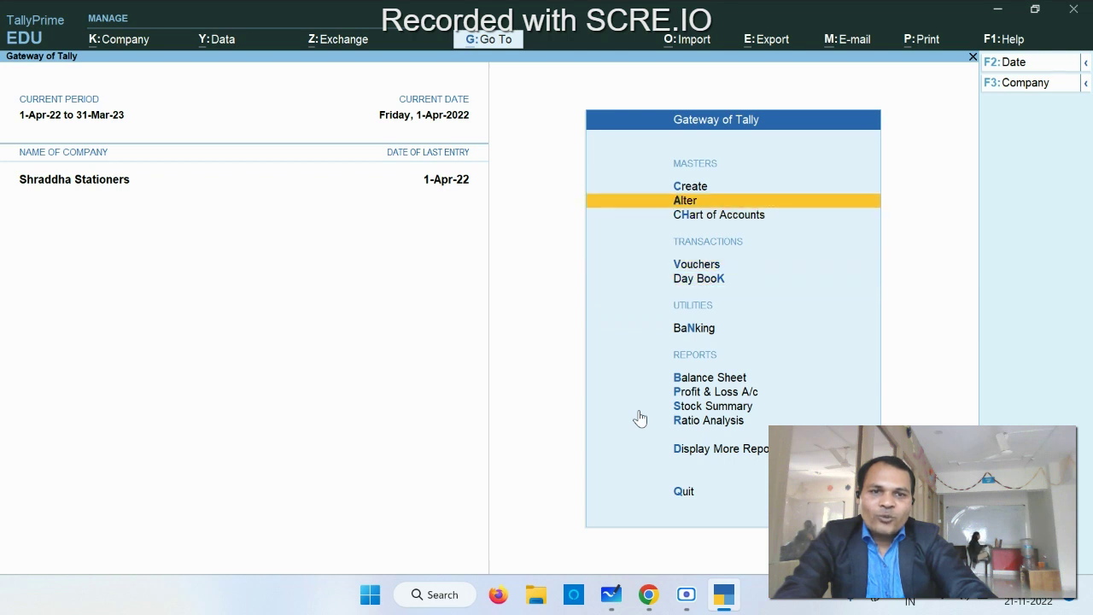
{"action": "key", "text": "Return"}
{"action": "key", "text": "Down"}
{"action": "key", "text": "Down"}
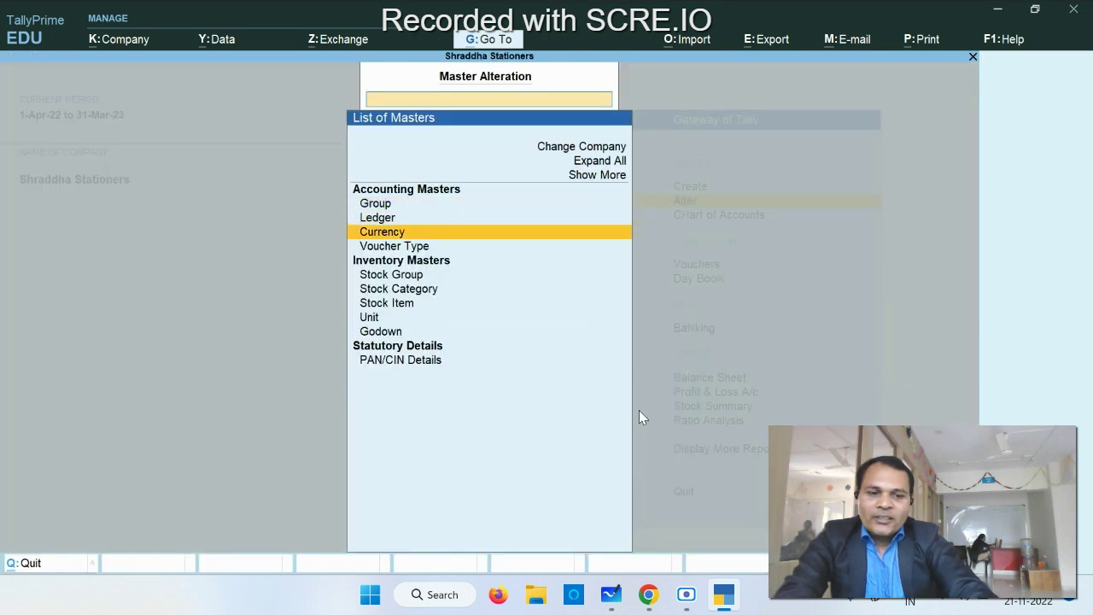
{"action": "key", "text": "Up"}
{"action": "key", "text": "Return"}
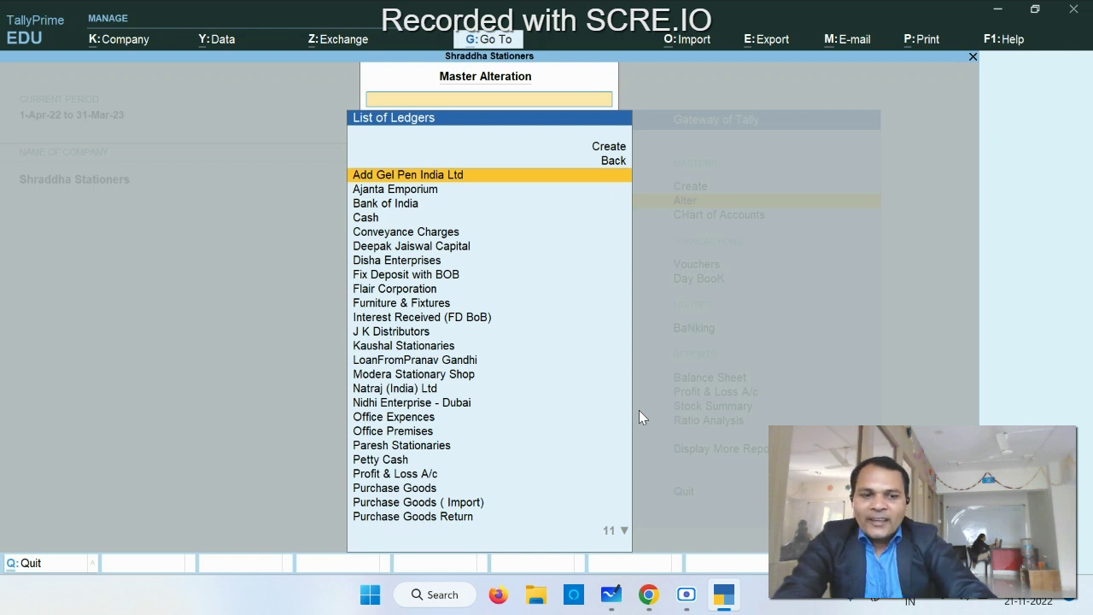
Look through the company's existing ledgers from start to end and back, and return to the Gateway of Tally.
{"action": "key", "text": "Down"}
{"action": "key", "text": "Down"}
{"action": "key", "text": "Down"}
{"action": "key", "text": "Down"}
{"action": "key", "text": "Down"}
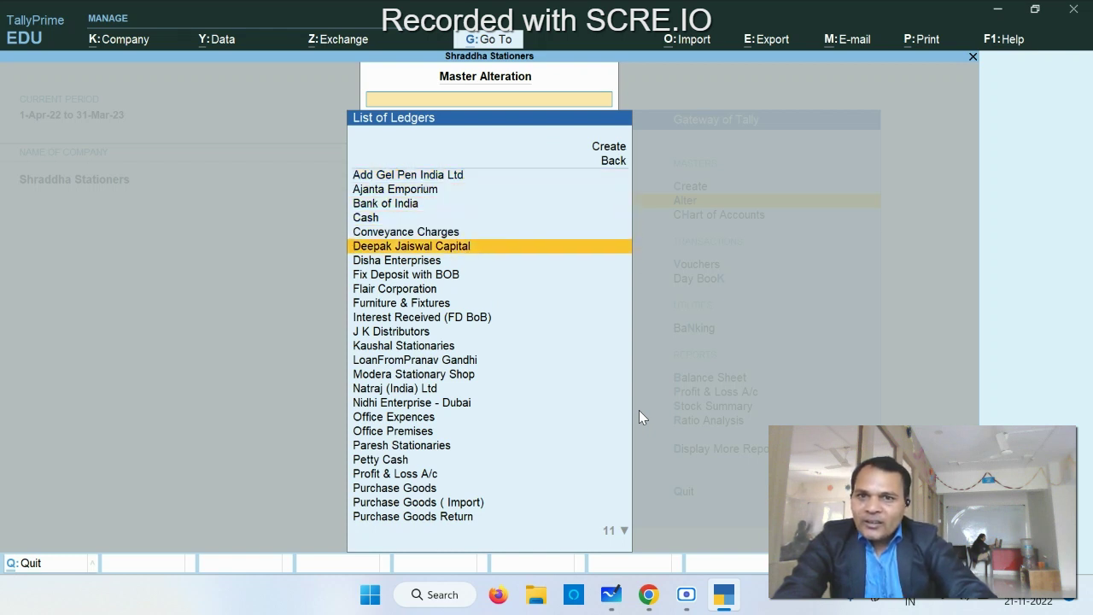
{"action": "key", "text": "Down"}
{"action": "key", "text": "Down"}
{"action": "key", "text": "Down"}
{"action": "key", "text": "Down"}
{"action": "key", "text": "Down"}
{"action": "key", "text": "Down"}
{"action": "key", "text": "Down"}
{"action": "key", "text": "Down"}
{"action": "key", "text": "Down"}
{"action": "key", "text": "Down"}
{"action": "key", "text": "Down"}
{"action": "key", "text": "Down"}
{"action": "key", "text": "Down"}
{"action": "key", "text": "Down"}
{"action": "key", "text": "Down"}
{"action": "key", "text": "Down"}
{"action": "key", "text": "Down"}
{"action": "key", "text": "Down"}
{"action": "key", "text": "Down"}
{"action": "key", "text": "Down"}
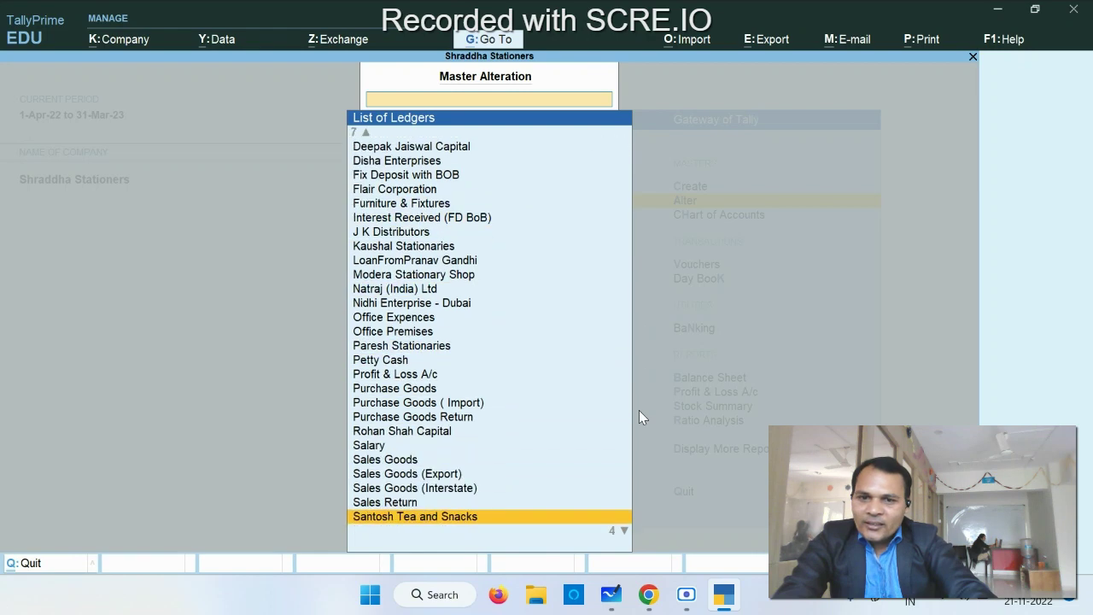
{"action": "key", "text": "Down"}
{"action": "key", "text": "Down"}
{"action": "key", "text": "Down"}
{"action": "key", "text": "Down"}
{"action": "key", "text": "Up"}
{"action": "key", "text": "Up"}
{"action": "key", "text": "Up"}
{"action": "key", "text": "Up"}
{"action": "key", "text": "Up"}
{"action": "key", "text": "Up"}
{"action": "key", "text": "Up"}
{"action": "key", "text": "Up"}
{"action": "key", "text": "Up"}
{"action": "key", "text": "Up"}
{"action": "key", "text": "Up"}
{"action": "key", "text": "Up"}
{"action": "key", "text": "Up"}
{"action": "key", "text": "Up"}
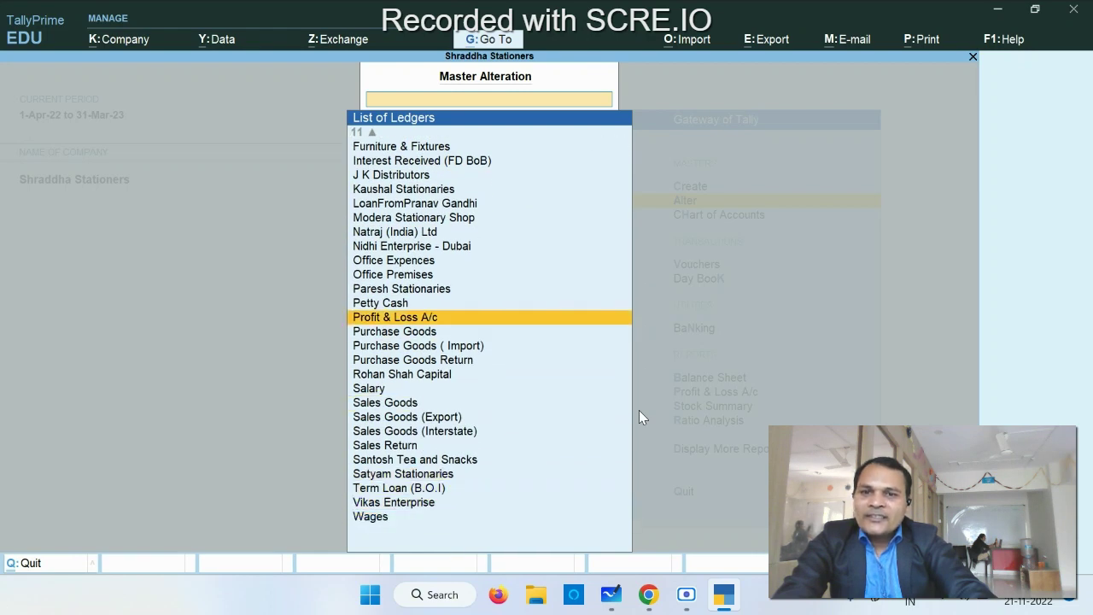
{"action": "key", "text": "Up"}
{"action": "key", "text": "Up"}
{"action": "key", "text": "Up"}
{"action": "key", "text": "Up"}
{"action": "key", "text": "Up"}
{"action": "key", "text": "Up"}
{"action": "key", "text": "Up"}
{"action": "key", "text": "Up"}
{"action": "key", "text": "Up"}
{"action": "key", "text": "Up"}
{"action": "key", "text": "Up"}
{"action": "key", "text": "Up"}
{"action": "key", "text": "Up"}
{"action": "key", "text": "Up"}
{"action": "key", "text": "Up"}
{"action": "key", "text": "Up"}
{"action": "key", "text": "Up"}
{"action": "key", "text": "Up"}
{"action": "key", "text": "Up"}
{"action": "key", "text": "Up"}
{"action": "key", "text": "Escape"}
{"action": "key", "text": "Escape"}
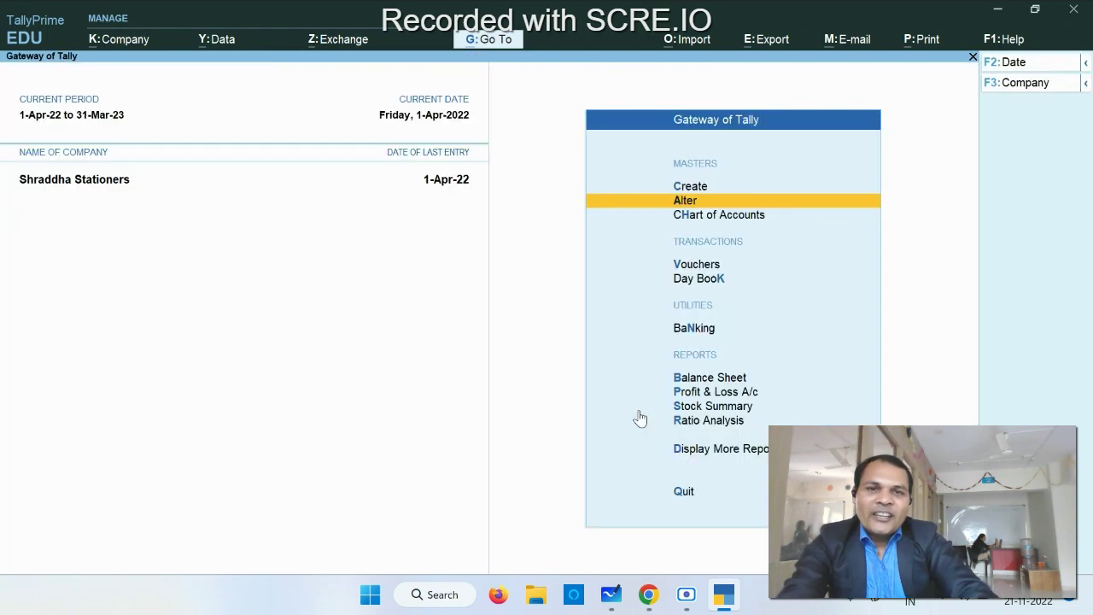
Start a new ledger master and name it Tata India Ltd, leaving the alias blank.
{"action": "key", "text": "Up"}
{"action": "key", "text": "Return"}
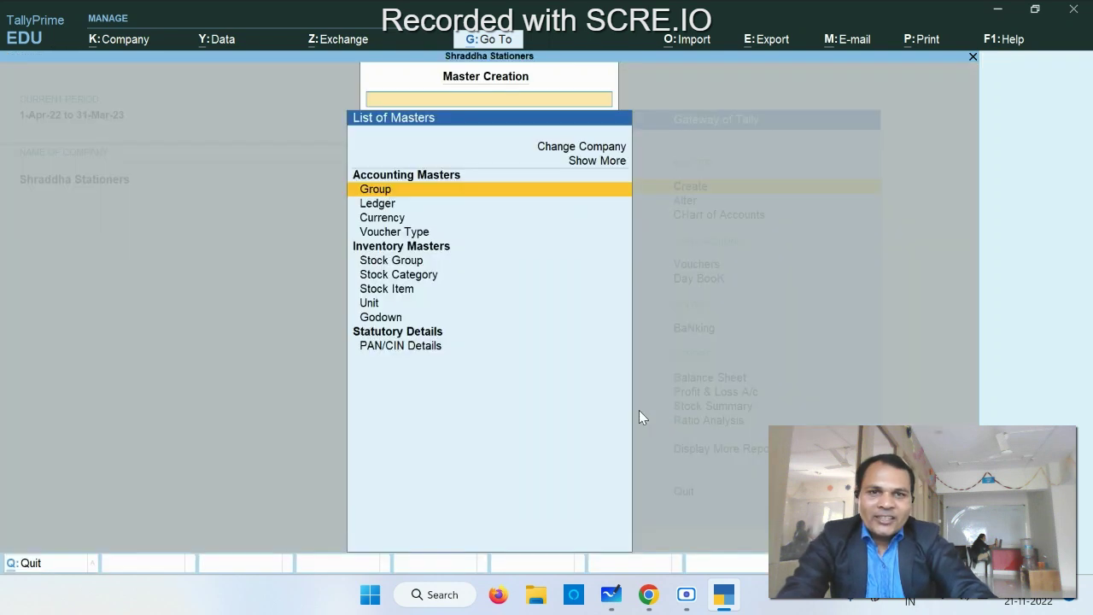
{"action": "key", "text": "Up"}
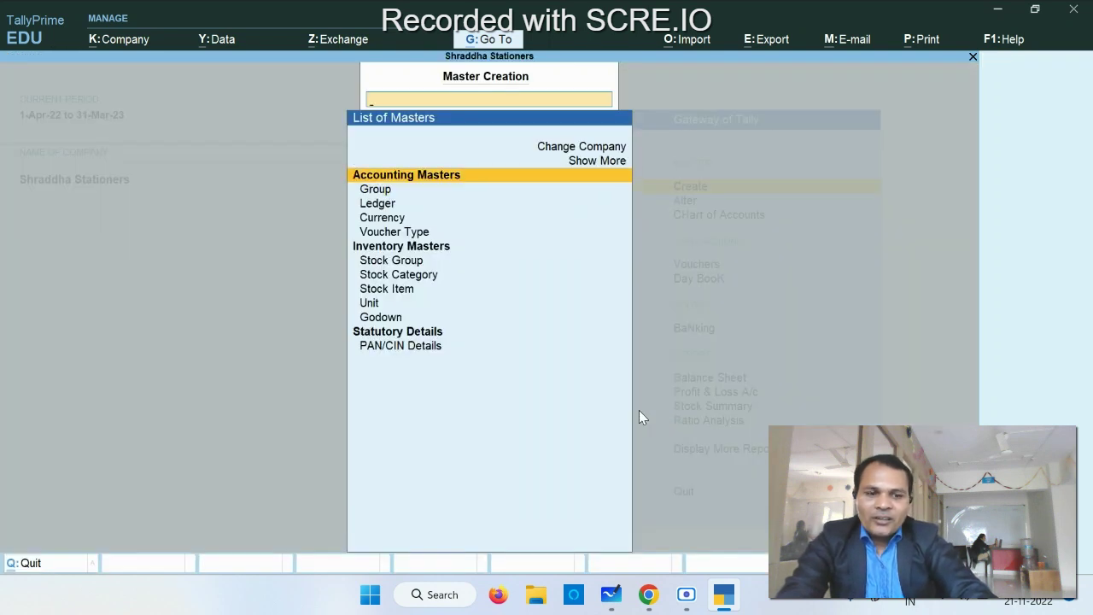
{"action": "key", "text": "Down"}
{"action": "key", "text": "Down"}
{"action": "key", "text": "Down"}
{"action": "key", "text": "Up"}
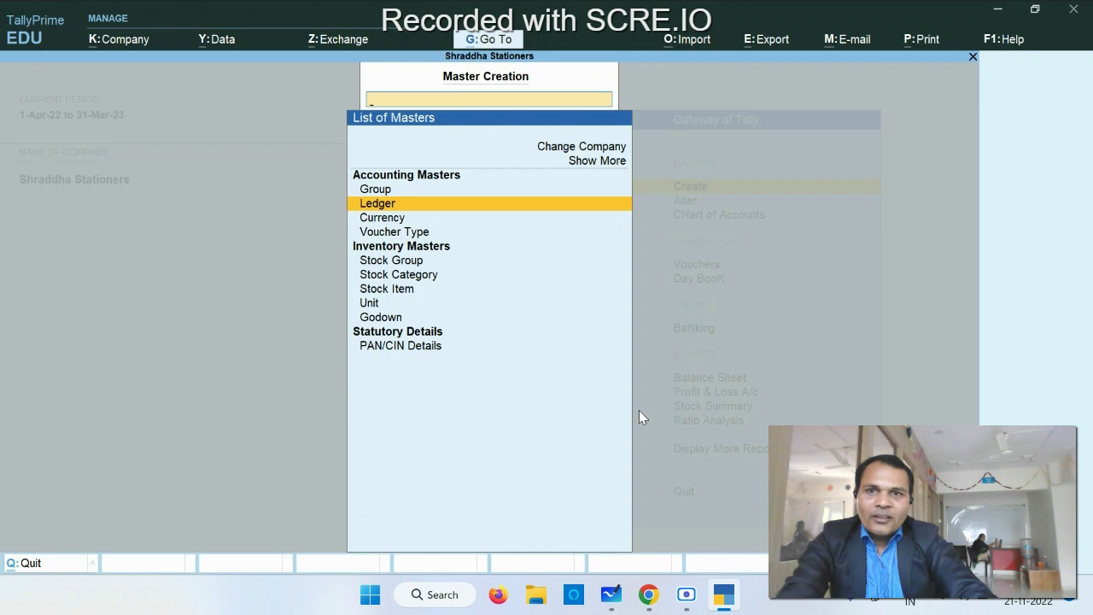
{"action": "key", "text": "Return"}
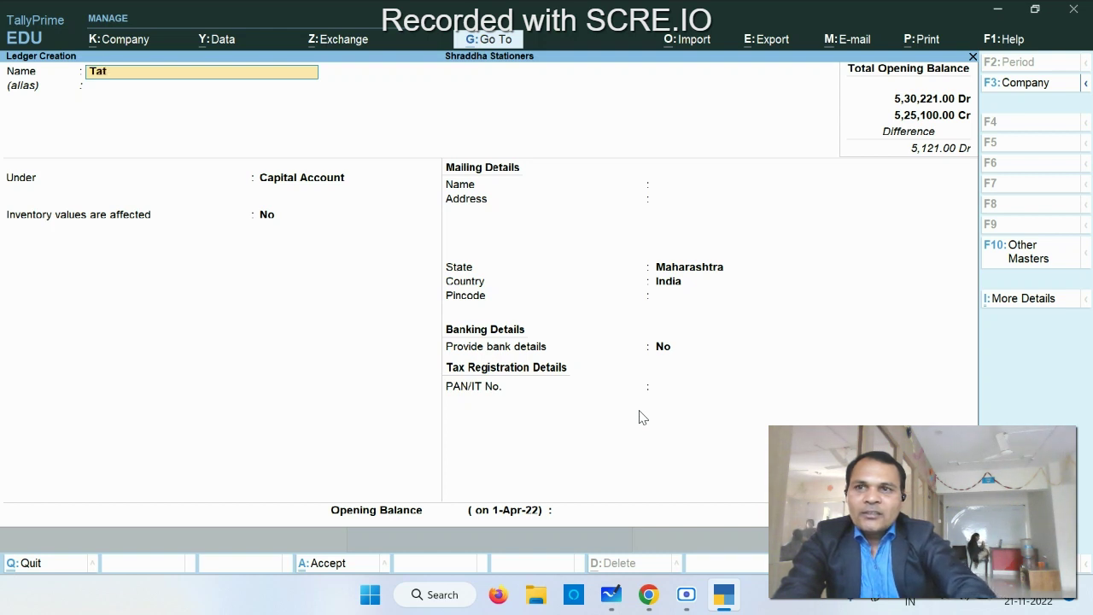
{"action": "type", "text": "Tata Indi"}
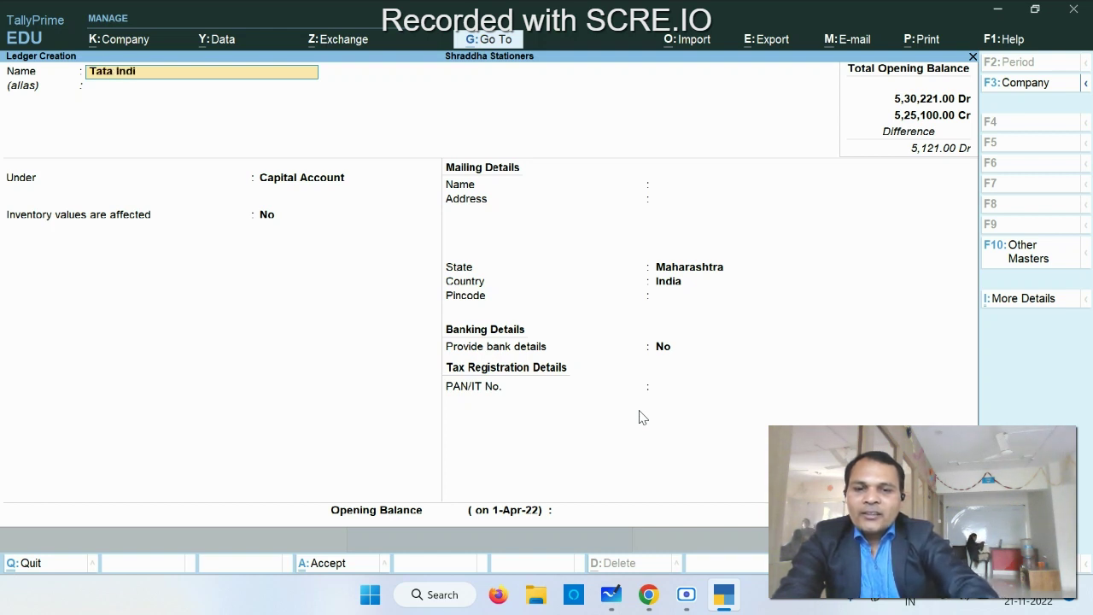
{"action": "type", "text": "a Ltd"}
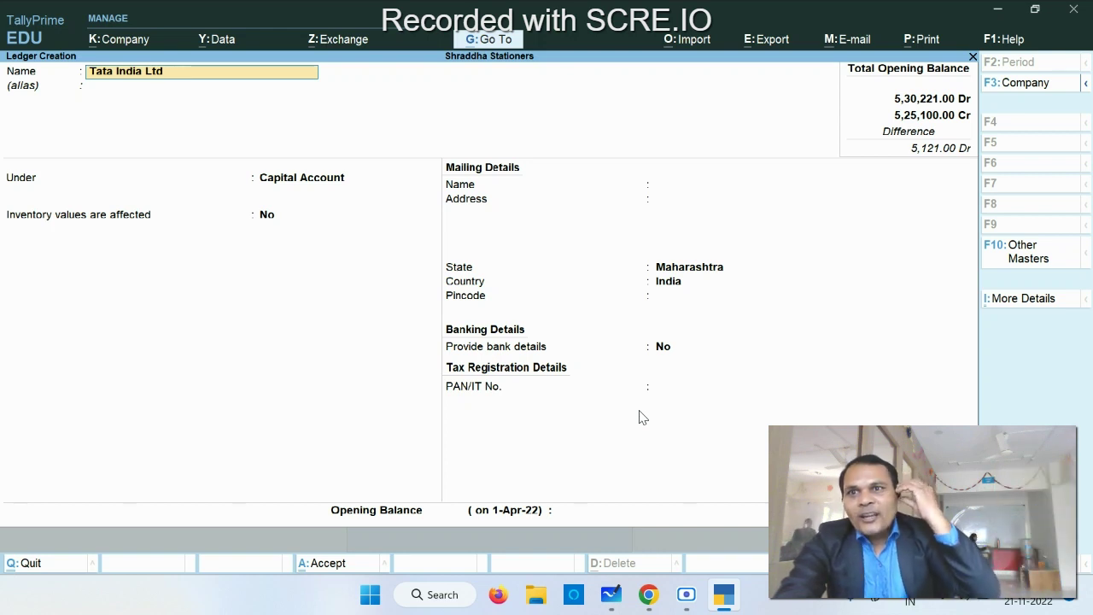
{"action": "key", "text": "Return"}
{"action": "key", "text": "Return"}
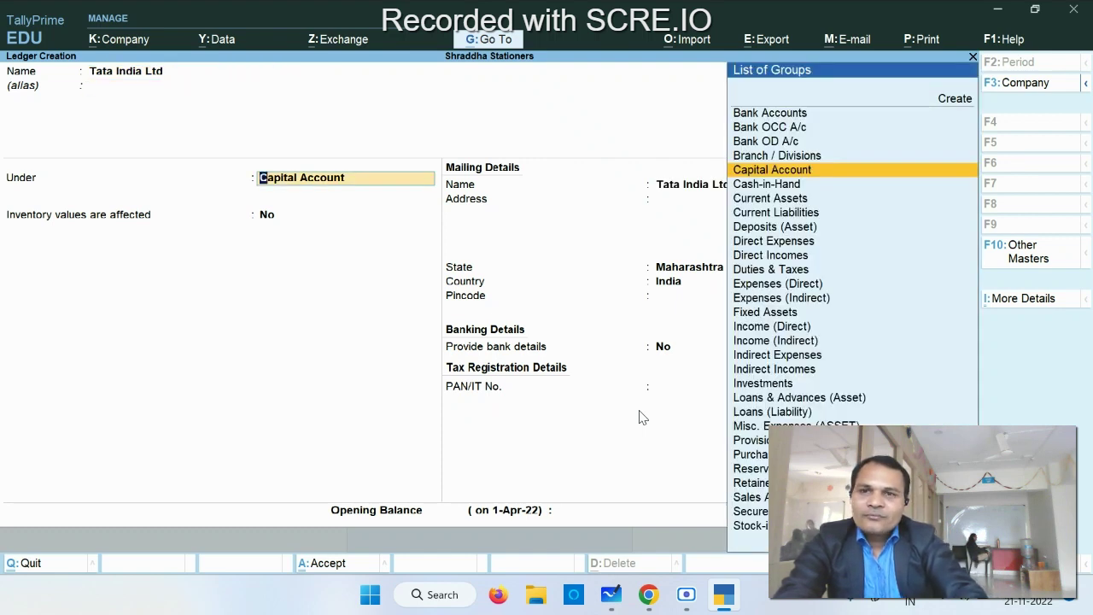
Place the Tata India Ltd ledger under the Sundry Creditors group.
{"action": "key", "text": "Down"}
{"action": "key", "text": "Down"}
{"action": "key", "text": "Down"}
{"action": "key", "text": "Down"}
{"action": "key", "text": "Down"}
{"action": "key", "text": "Down"}
{"action": "key", "text": "Down"}
{"action": "key", "text": "Down"}
{"action": "key", "text": "Down"}
{"action": "key", "text": "Down"}
{"action": "key", "text": "Down"}
{"action": "key", "text": "Down"}
{"action": "key", "text": "Down"}
{"action": "key", "text": "Down"}
{"action": "key", "text": "Down"}
{"action": "key", "text": "Down"}
{"action": "key", "text": "Down"}
{"action": "key", "text": "Down"}
{"action": "key", "text": "Down"}
{"action": "key", "text": "Down"}
{"action": "key", "text": "Down"}
{"action": "key", "text": "Down"}
{"action": "key", "text": "Down"}
{"action": "key", "text": "Down"}
{"action": "key", "text": "Down"}
{"action": "key", "text": "Down"}
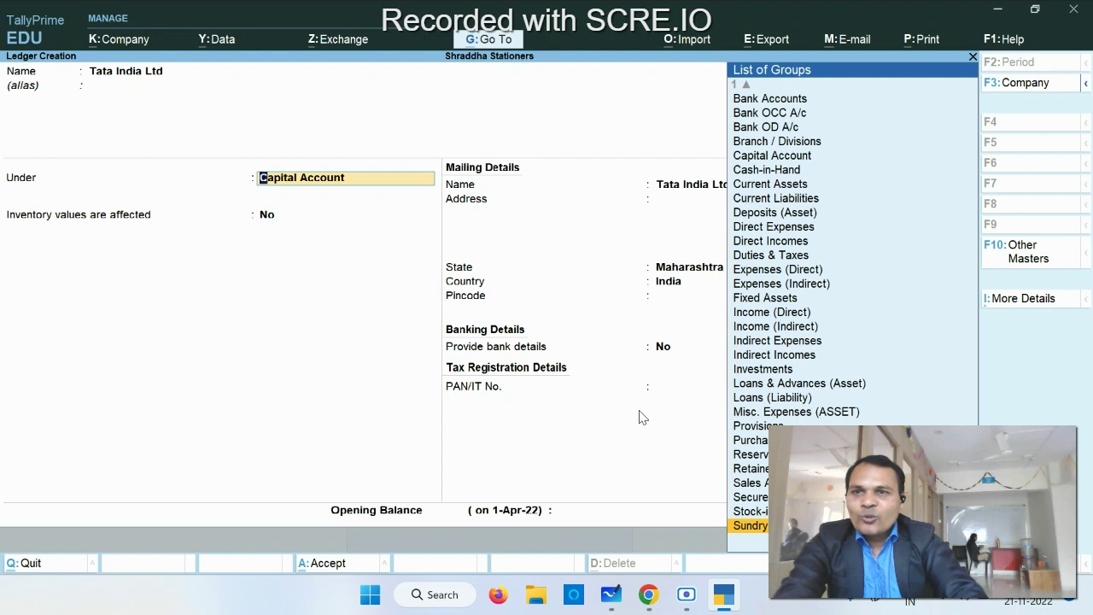
{"action": "key", "text": "Down"}
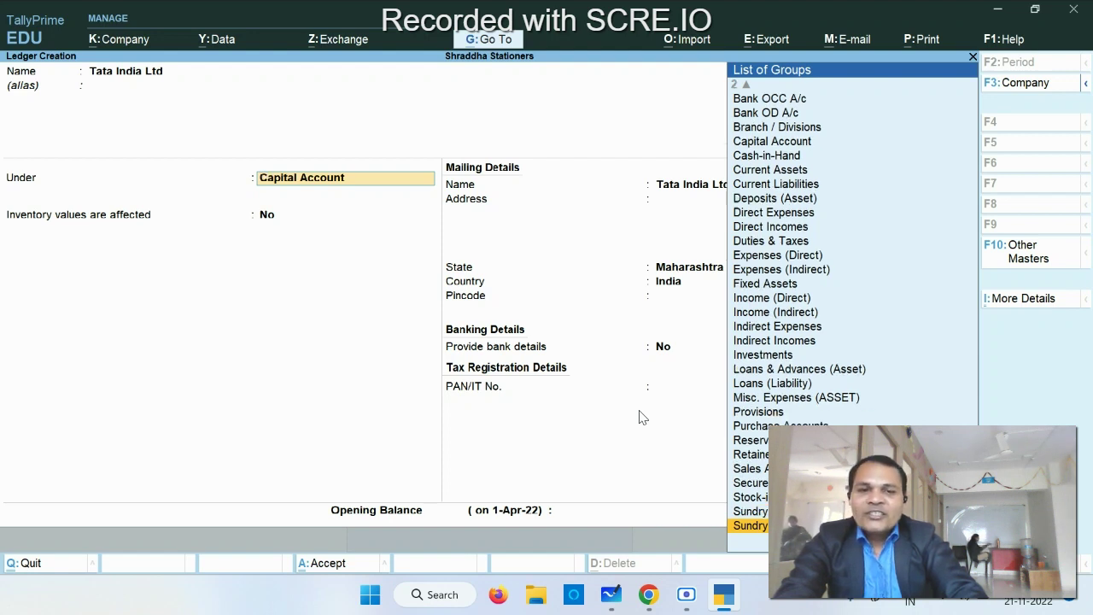
{"action": "key", "text": "Up"}
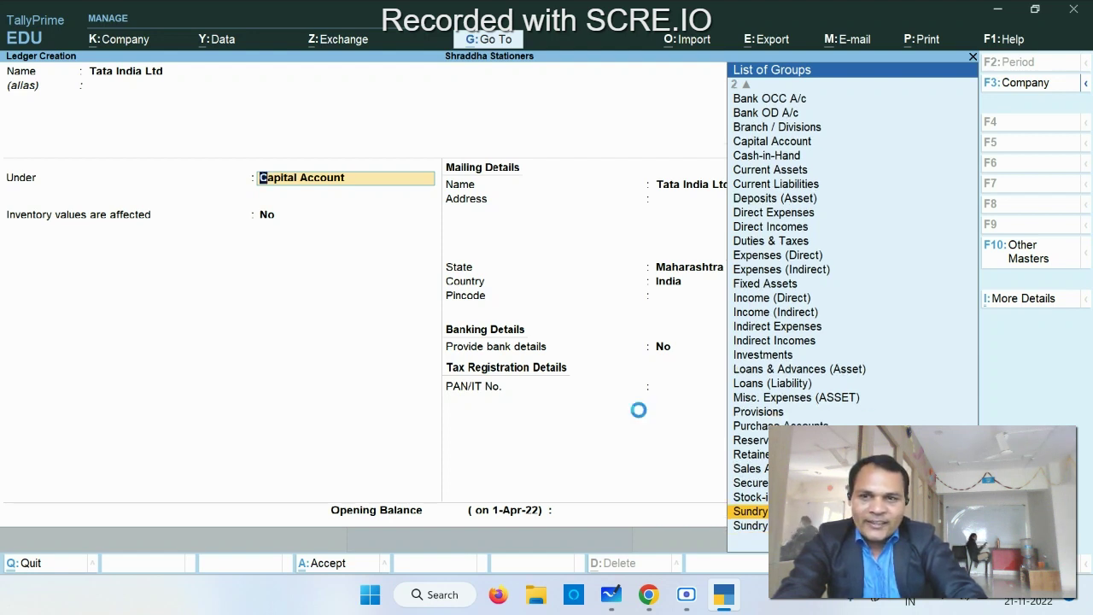
{"action": "key", "text": "Return"}
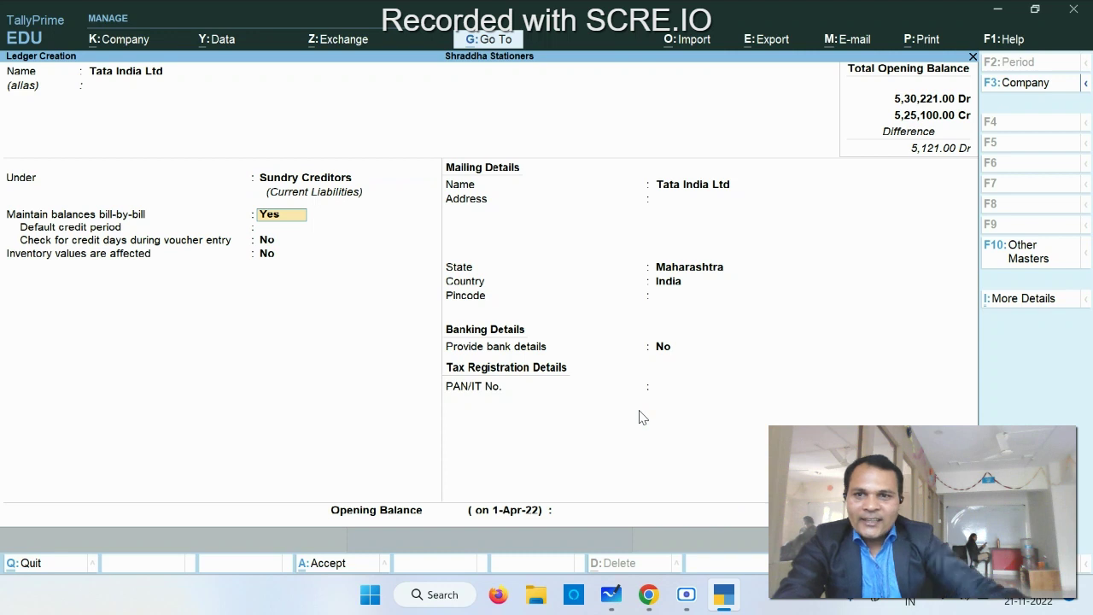
Check the Step 2 notes in Microsoft Whiteboard, return to TallyPrime, and keep Maintain balances bill-by-bill at Yes for the ledger.
{"action": "left_click", "coordinate": [611, 594]}
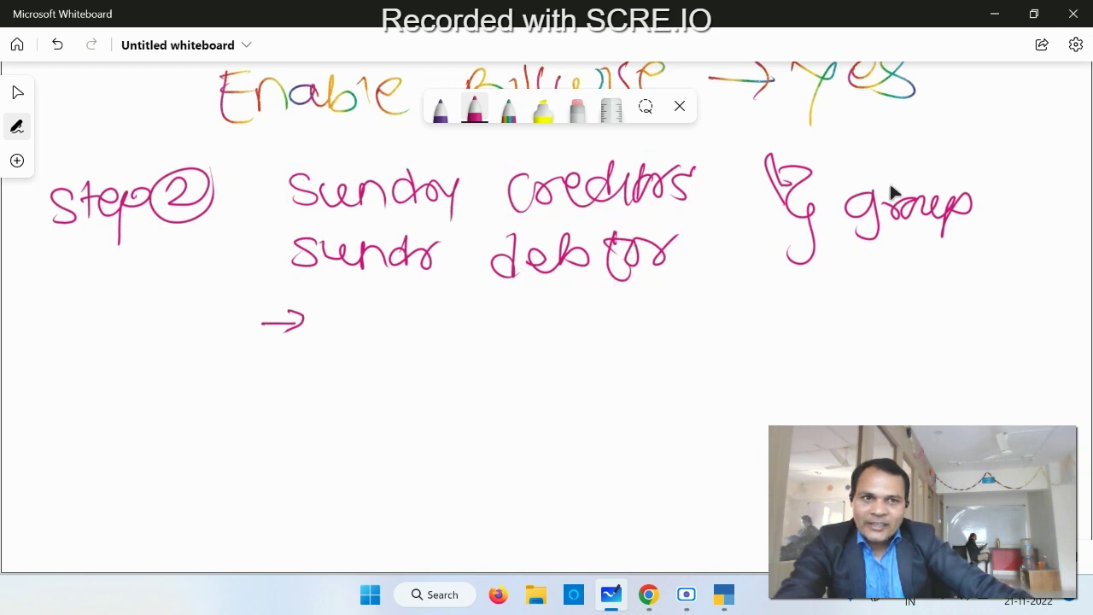
{"action": "left_click", "coordinate": [724, 594]}
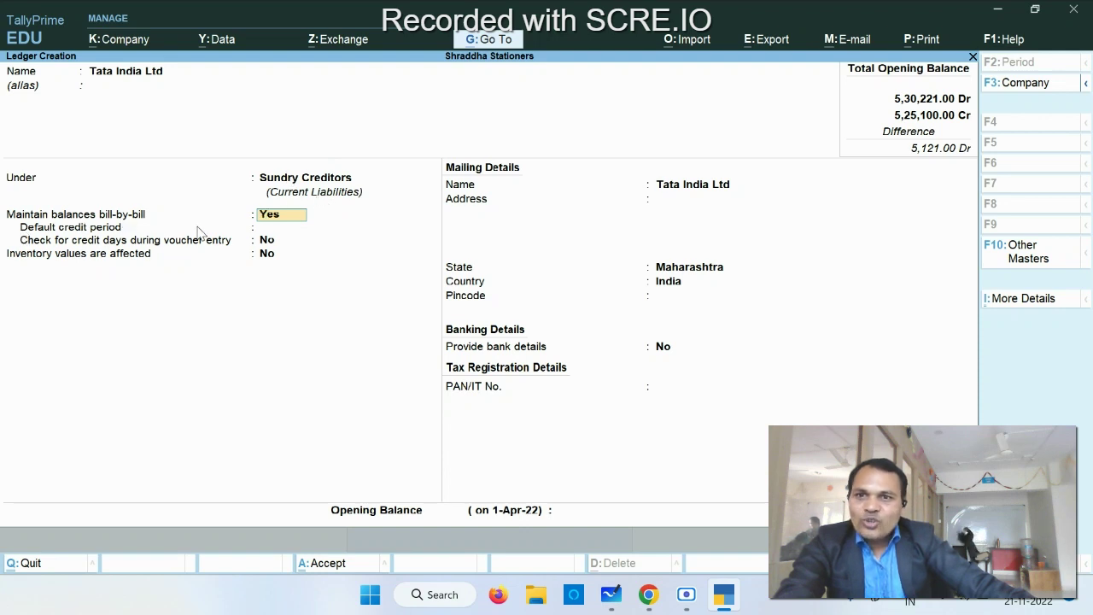
{"action": "key", "text": "Return"}
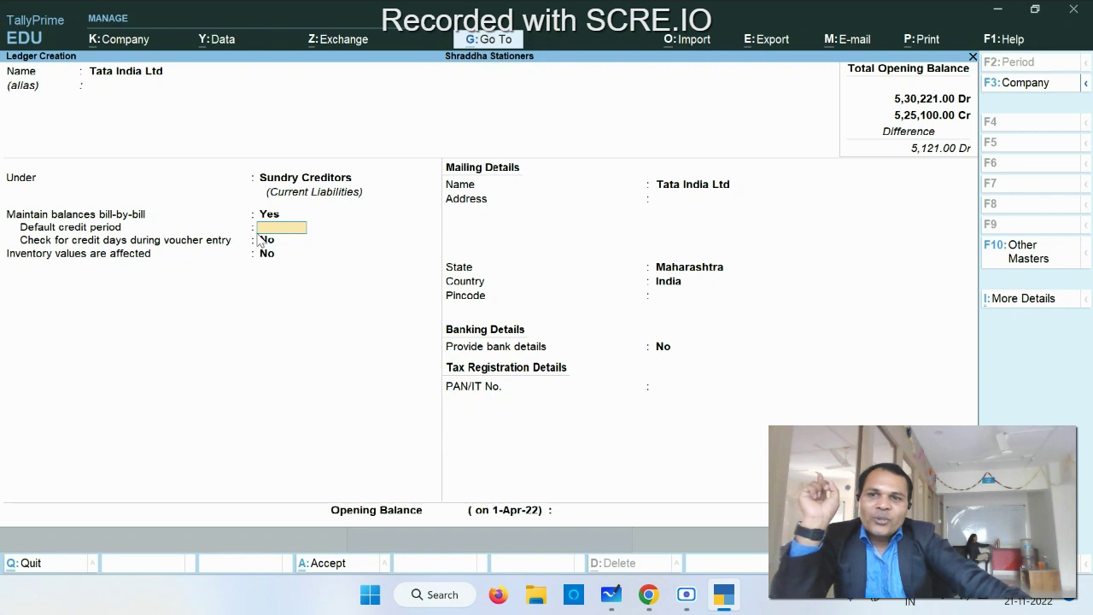
{"action": "key", "text": "ctrl"}
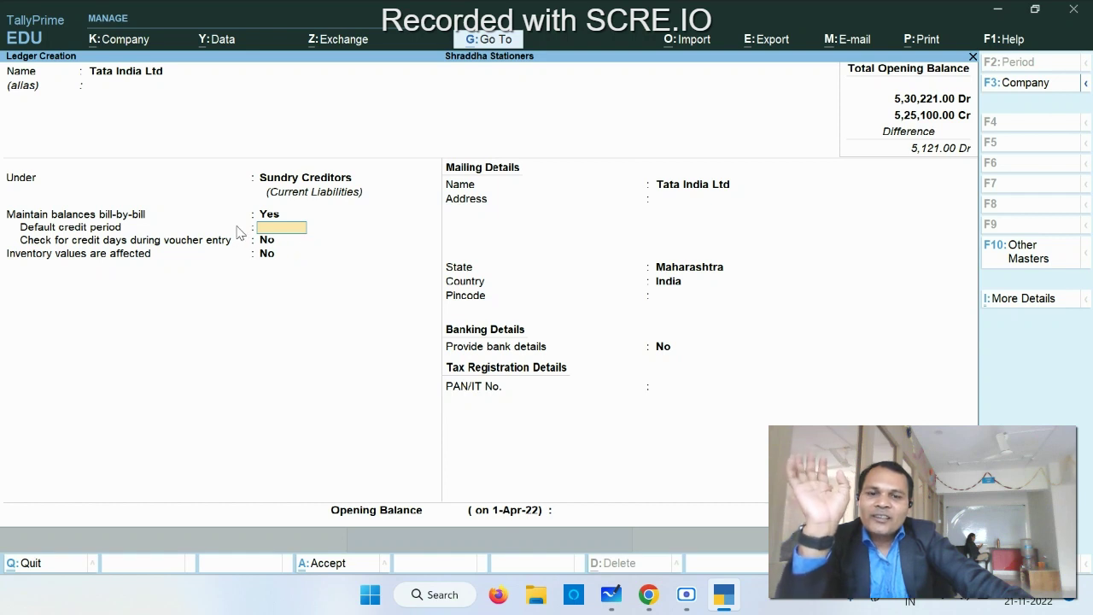
Set the ledger's default credit period to 30 days, keeping the credit-days check at No, the address blank and Maharashtra as the state.
{"action": "type", "text": "0"}
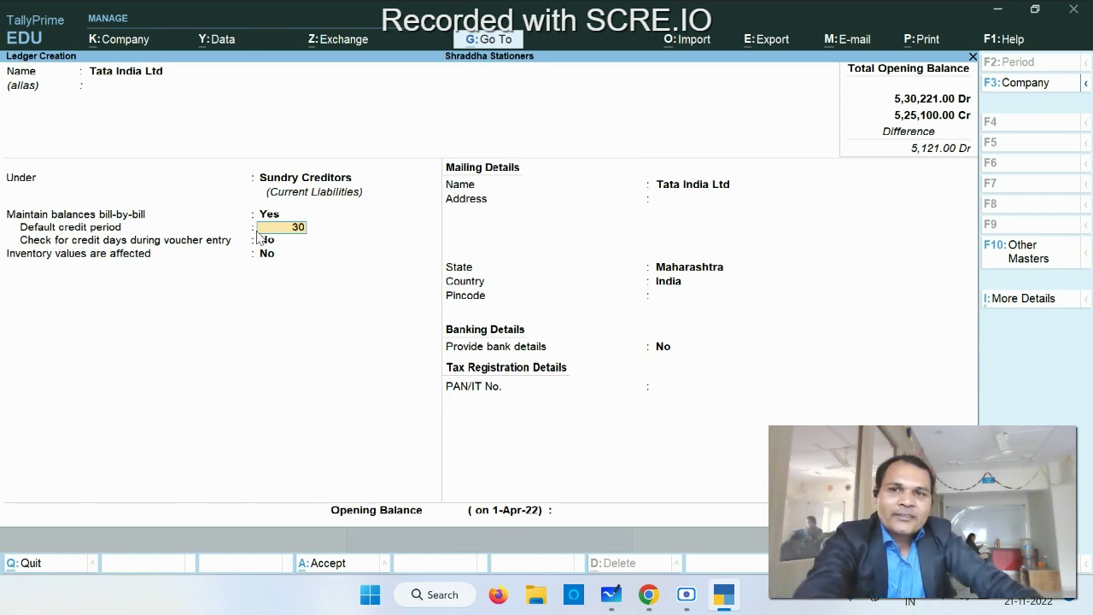
{"action": "key", "text": "Return"}
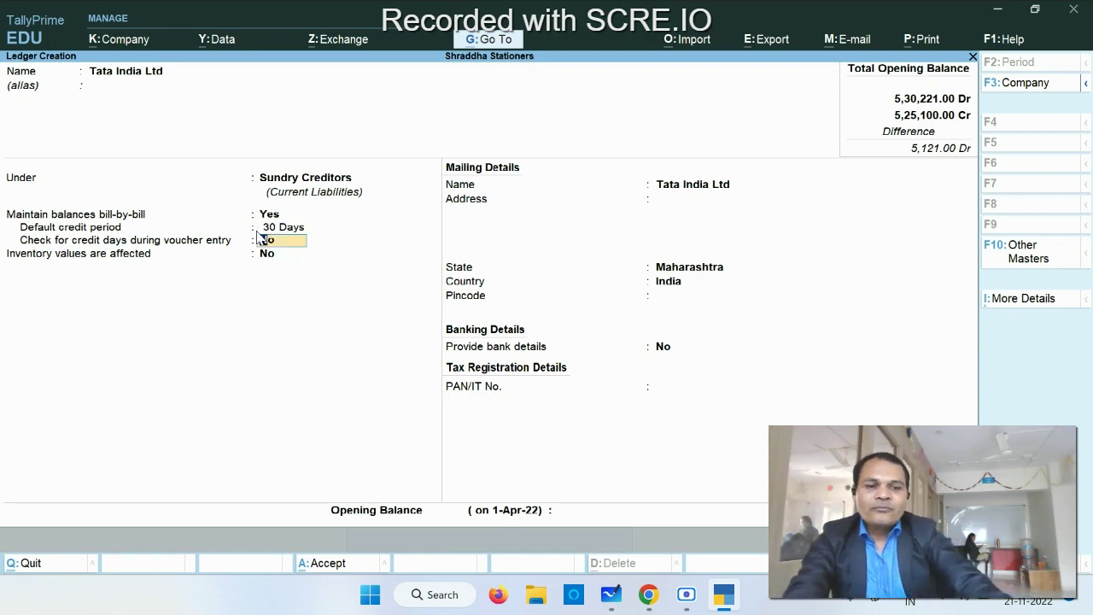
{"action": "key", "text": "Return"}
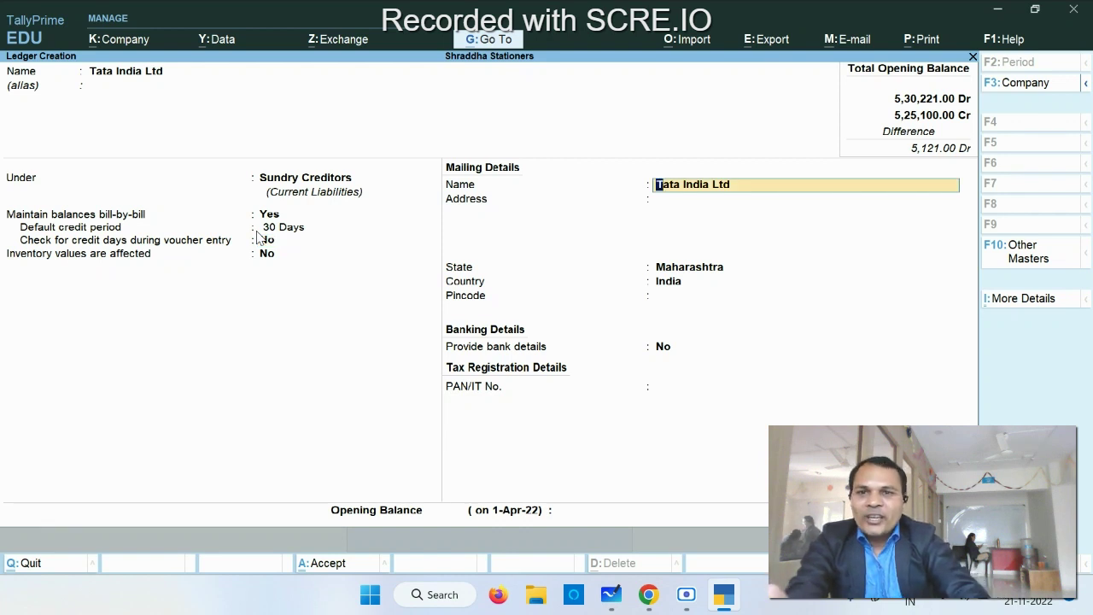
{"action": "key", "text": "Return"}
{"action": "key", "text": "Return"}
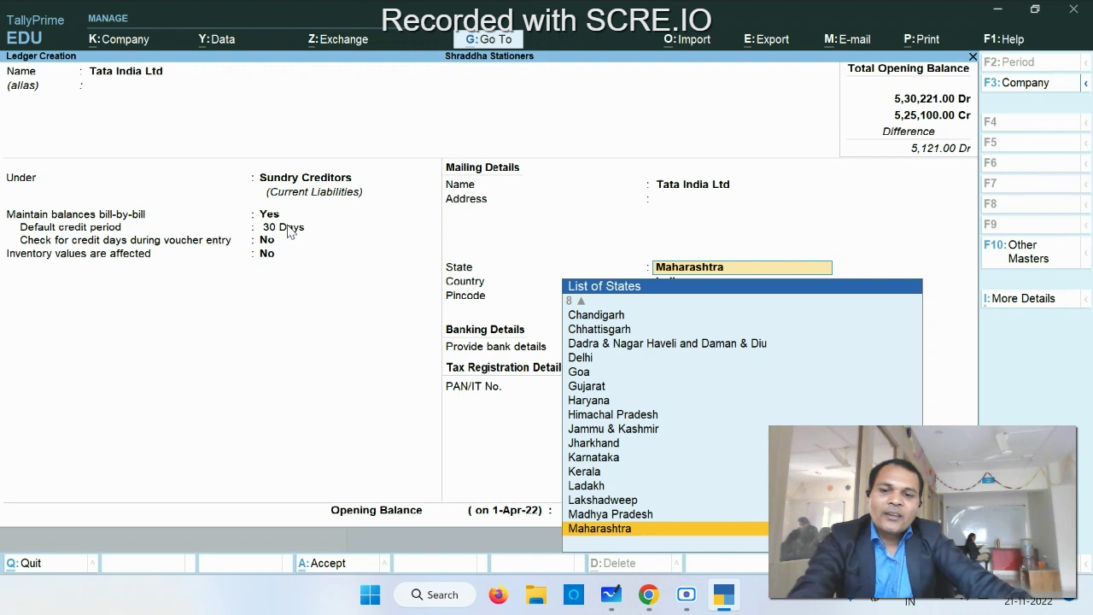
{"action": "key", "text": "Return"}
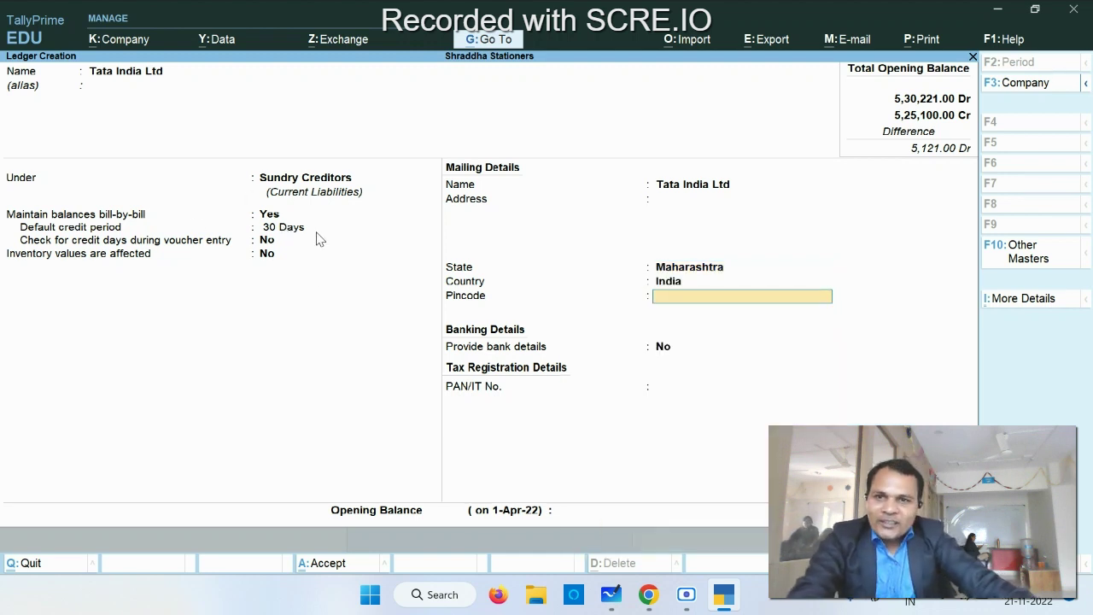
Set Enable Bill-wise entry to No in the company features and save the features.
{"action": "left_click", "coordinate": [119, 41]}
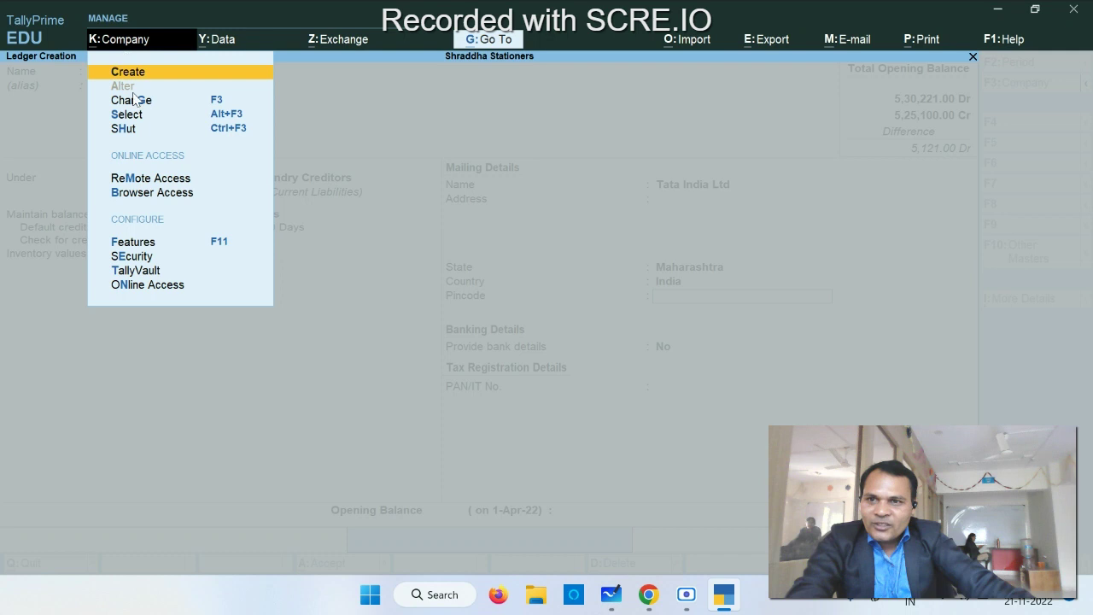
{"action": "left_click", "coordinate": [153, 244]}
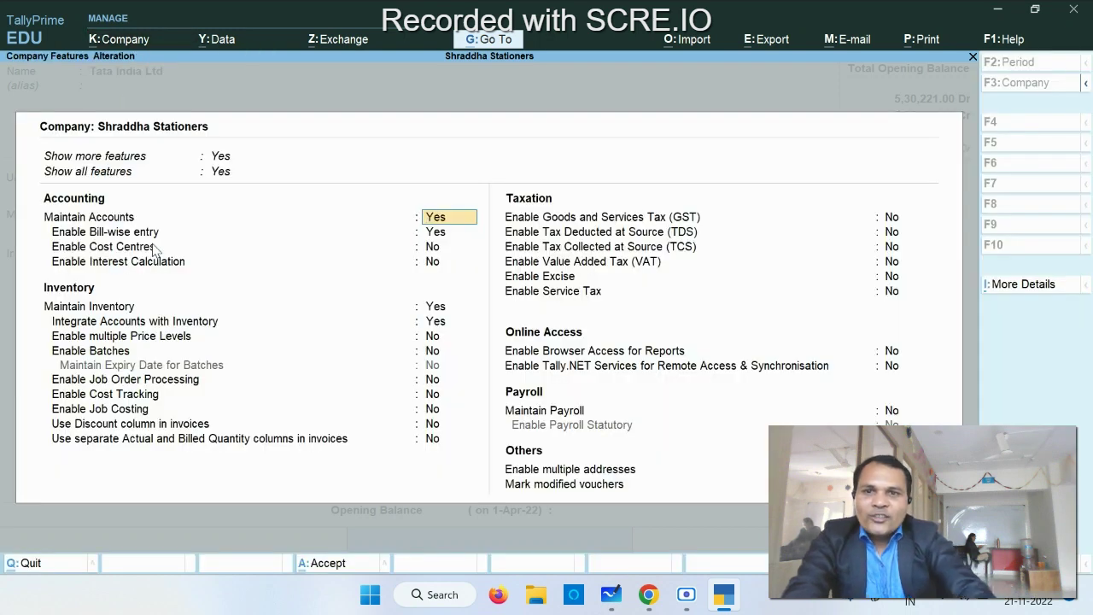
{"action": "key", "text": "Return"}
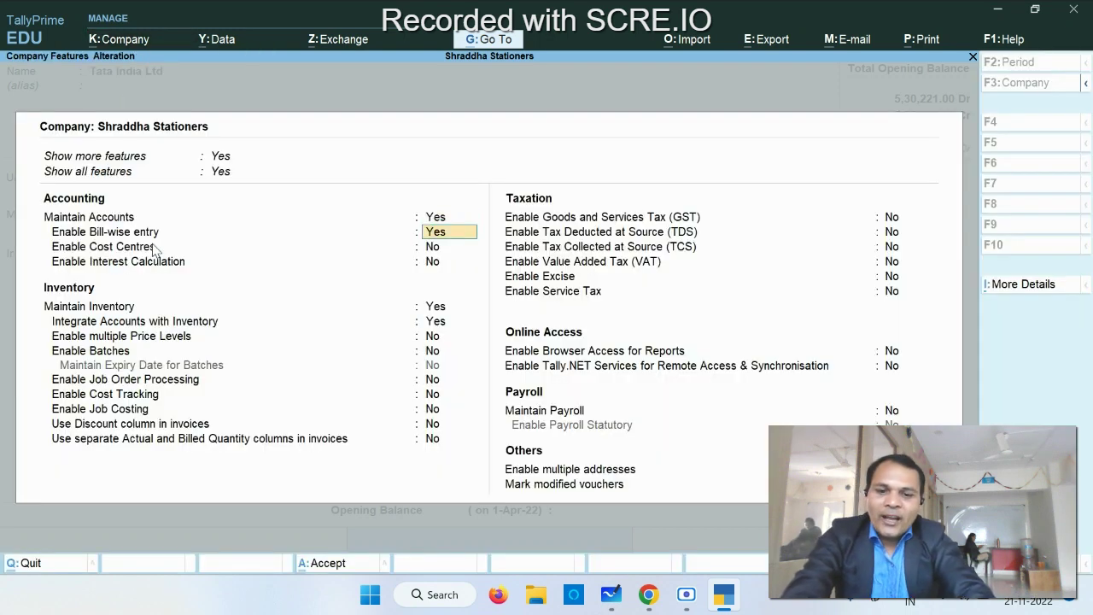
{"action": "type", "text": "n"}
{"action": "key", "text": "Return"}
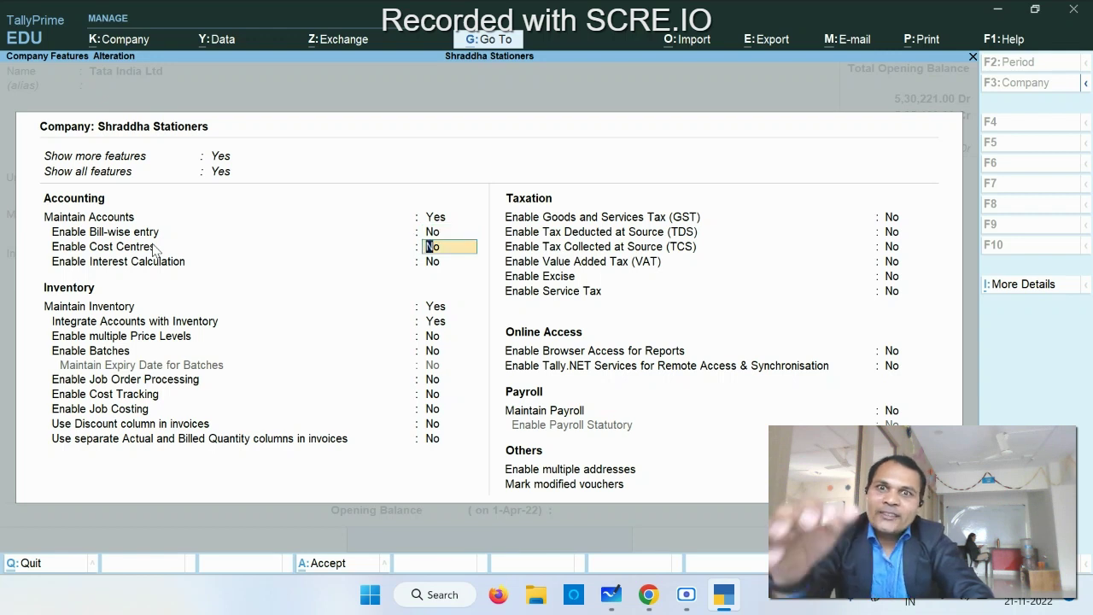
{"action": "key", "text": "ctrl"}
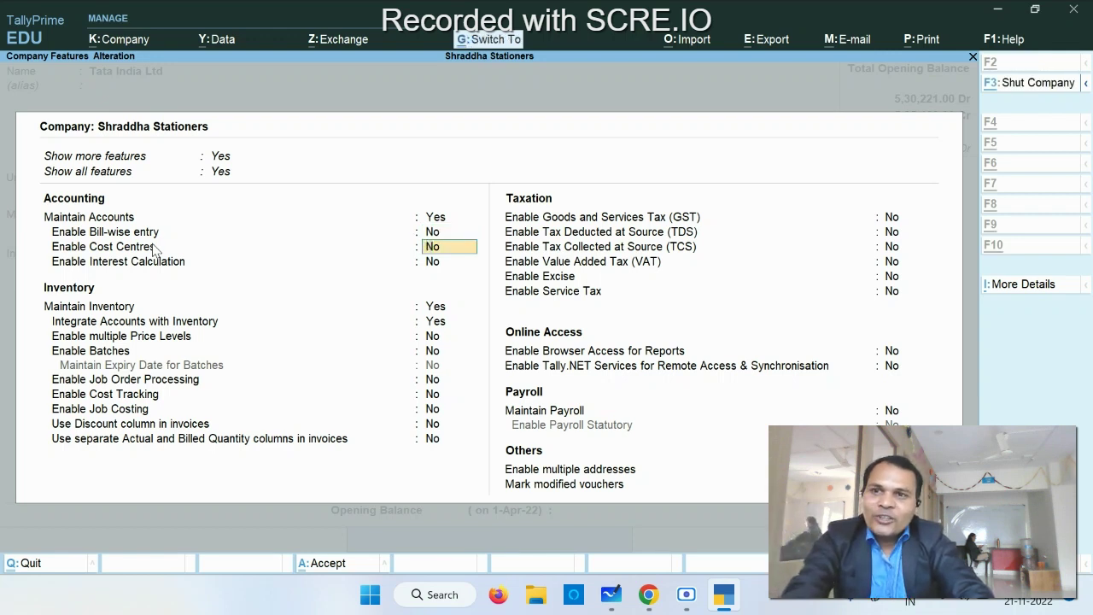
{"action": "key", "text": "ctrl+a"}
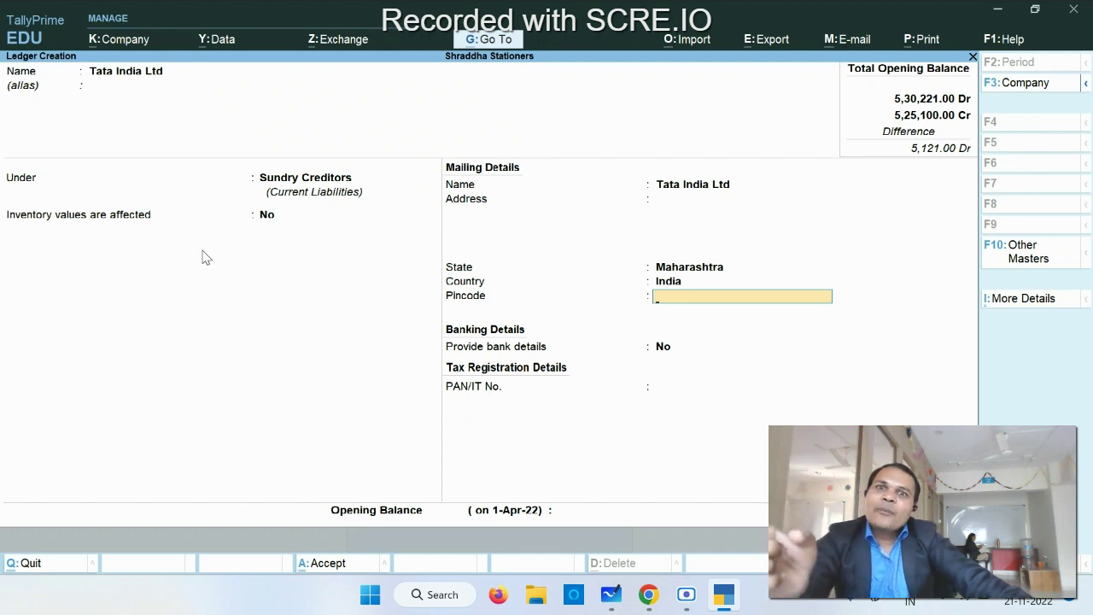
Set Enable Bill-wise entry back to Yes in the company features and save the features.
{"action": "left_click", "coordinate": [146, 44]}
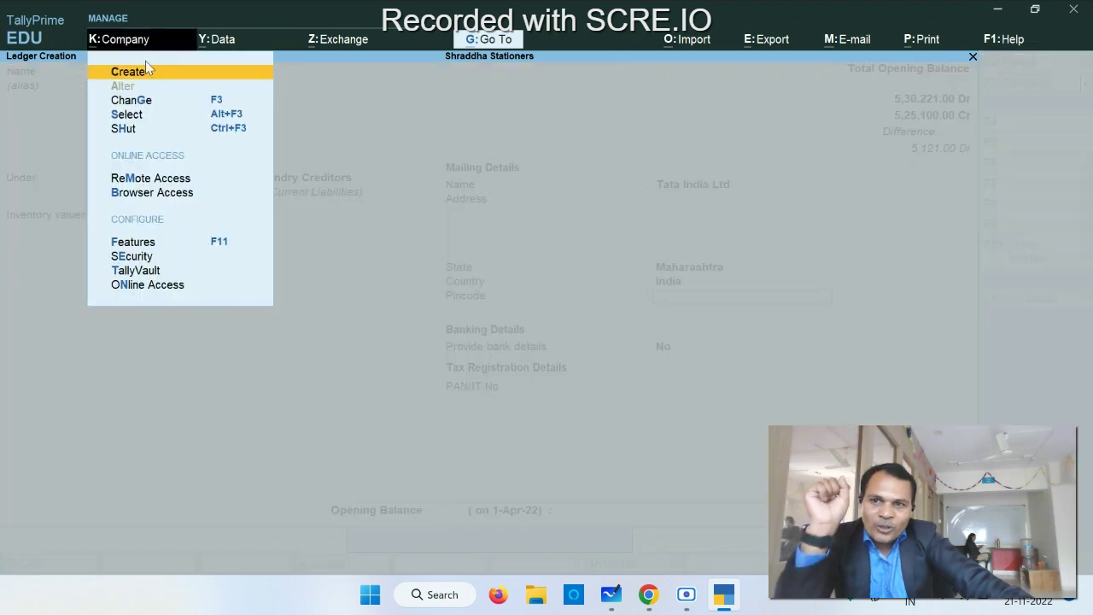
{"action": "left_click", "coordinate": [157, 245]}
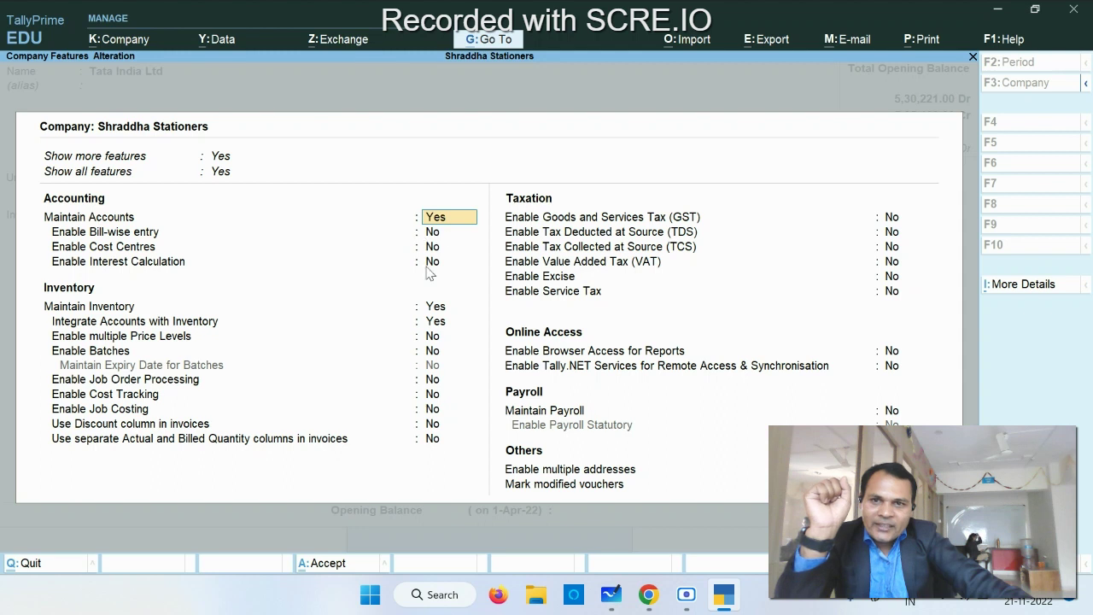
{"action": "key", "text": "Return"}
{"action": "key", "text": "y"}
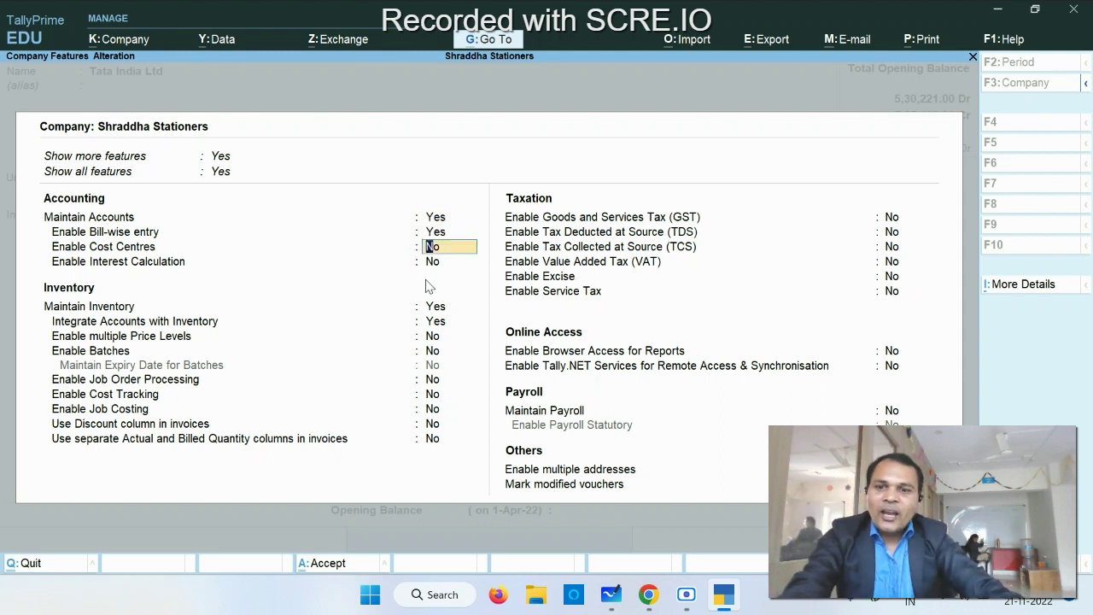
{"action": "key", "text": "ctrl+a"}
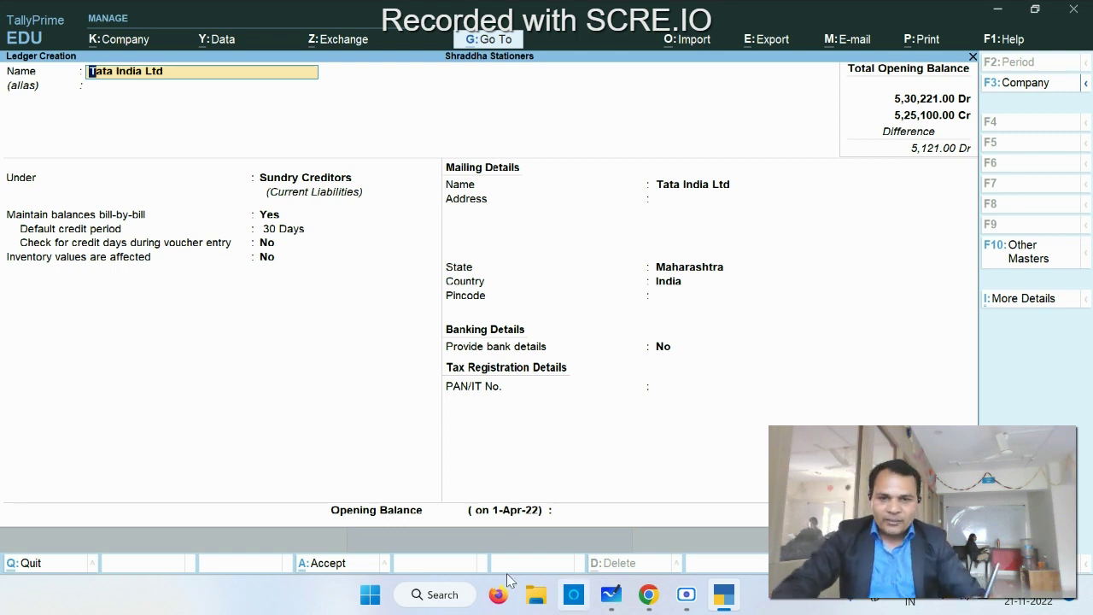
Switch to Microsoft Whiteboard and handwrite "To All" with an arrow under the Step 2 label.
{"action": "left_click", "coordinate": [613, 594]}
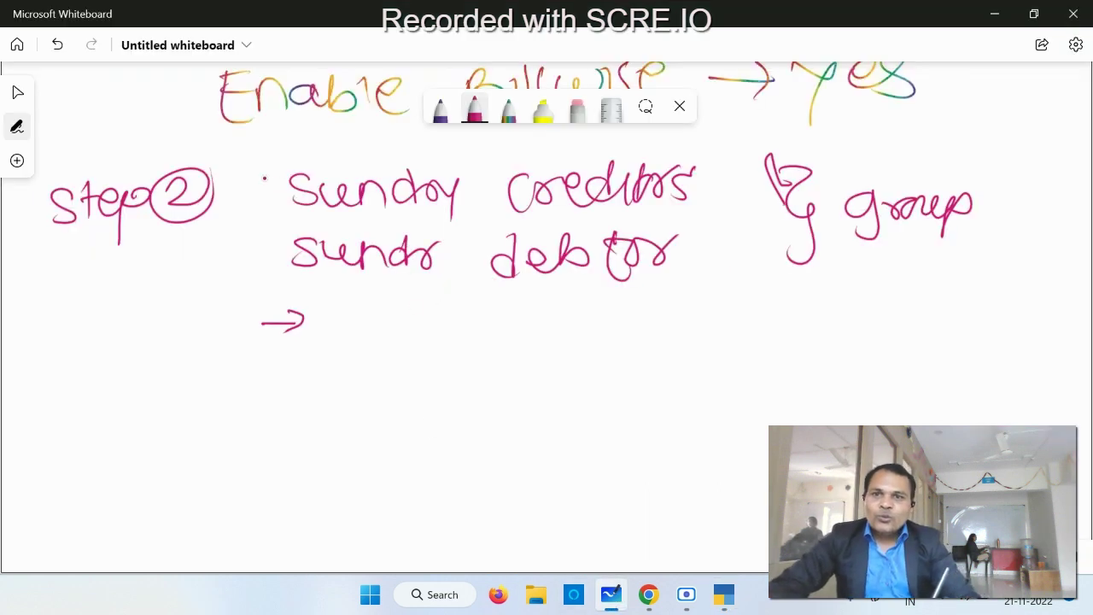
{"action": "left_click_drag", "start_coordinate": [149, 265], "coordinate": [182, 275]}
{"action": "mouse_move", "coordinate": [211, 229]}
{"action": "left_mouse_down"}
{"action": "mouse_move", "coordinate": [224, 248]}
{"action": "mouse_move", "coordinate": [228, 230]}
{"action": "left_mouse_up"}
{"action": "mouse_move", "coordinate": [232, 209]}
{"action": "left_mouse_down"}
{"action": "mouse_move", "coordinate": [236, 236]}
{"action": "mouse_move", "coordinate": [251, 236]}
{"action": "left_mouse_up"}
{"action": "mouse_move", "coordinate": [201, 279]}
{"action": "left_mouse_down"}
{"action": "mouse_move", "coordinate": [250, 254]}
{"action": "mouse_move", "coordinate": [255, 265]}
{"action": "left_mouse_up"}
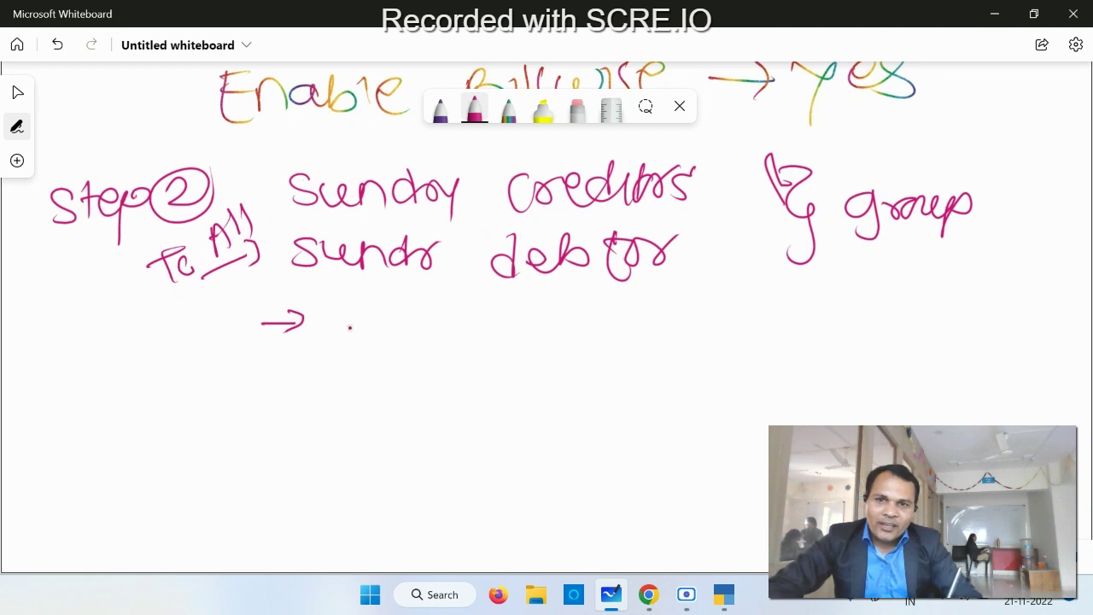
Handwrite "Maintain Balances bill-by-bill → Yes" in purple beside the Step 2 arrow and circle "Yes".
{"action": "left_click", "coordinate": [439, 110]}
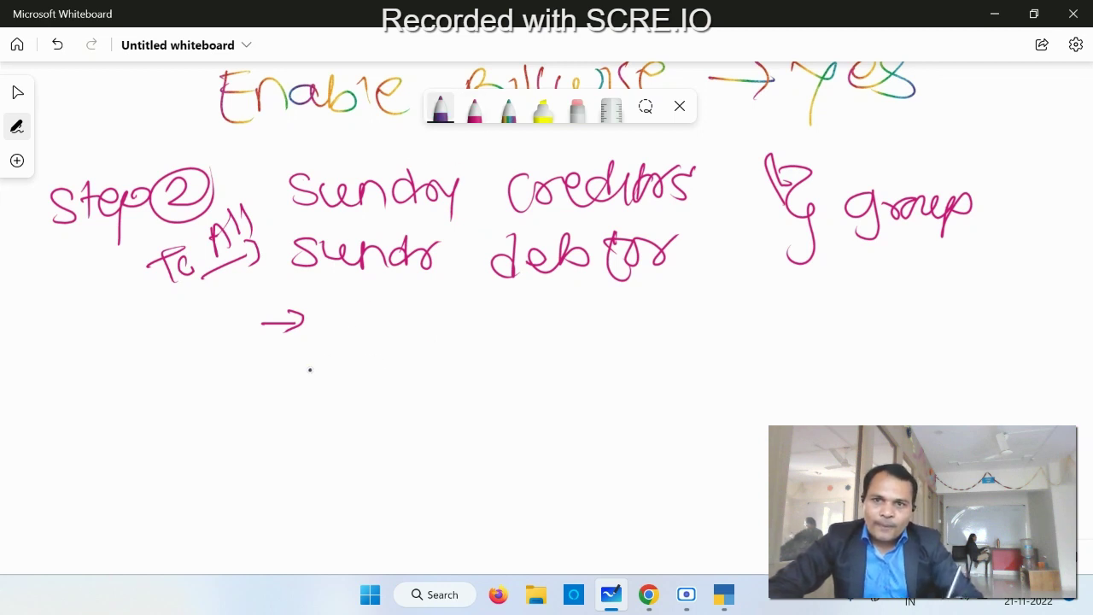
{"action": "mouse_move", "coordinate": [328, 357]}
{"action": "left_mouse_down"}
{"action": "mouse_move", "coordinate": [366, 342]}
{"action": "mouse_move", "coordinate": [415, 352]}
{"action": "mouse_move", "coordinate": [419, 333]}
{"action": "mouse_move", "coordinate": [456, 343]}
{"action": "mouse_move", "coordinate": [512, 330]}
{"action": "mouse_move", "coordinate": [537, 352]}
{"action": "left_mouse_up"}
{"action": "mouse_move", "coordinate": [587, 317]}
{"action": "left_mouse_down"}
{"action": "mouse_move", "coordinate": [679, 350]}
{"action": "mouse_move", "coordinate": [805, 335]}
{"action": "mouse_move", "coordinate": [779, 352]}
{"action": "left_mouse_up"}
{"action": "mouse_move", "coordinate": [349, 393]}
{"action": "left_mouse_down"}
{"action": "mouse_move", "coordinate": [376, 408]}
{"action": "mouse_move", "coordinate": [421, 402]}
{"action": "mouse_move", "coordinate": [435, 416]}
{"action": "mouse_move", "coordinate": [489, 386]}
{"action": "mouse_move", "coordinate": [522, 402]}
{"action": "mouse_move", "coordinate": [664, 415]}
{"action": "left_mouse_up"}
{"action": "mouse_move", "coordinate": [673, 386]}
{"action": "left_mouse_down"}
{"action": "mouse_move", "coordinate": [676, 413]}
{"action": "mouse_move", "coordinate": [744, 398]}
{"action": "mouse_move", "coordinate": [849, 398]}
{"action": "mouse_move", "coordinate": [822, 417]}
{"action": "left_mouse_up"}
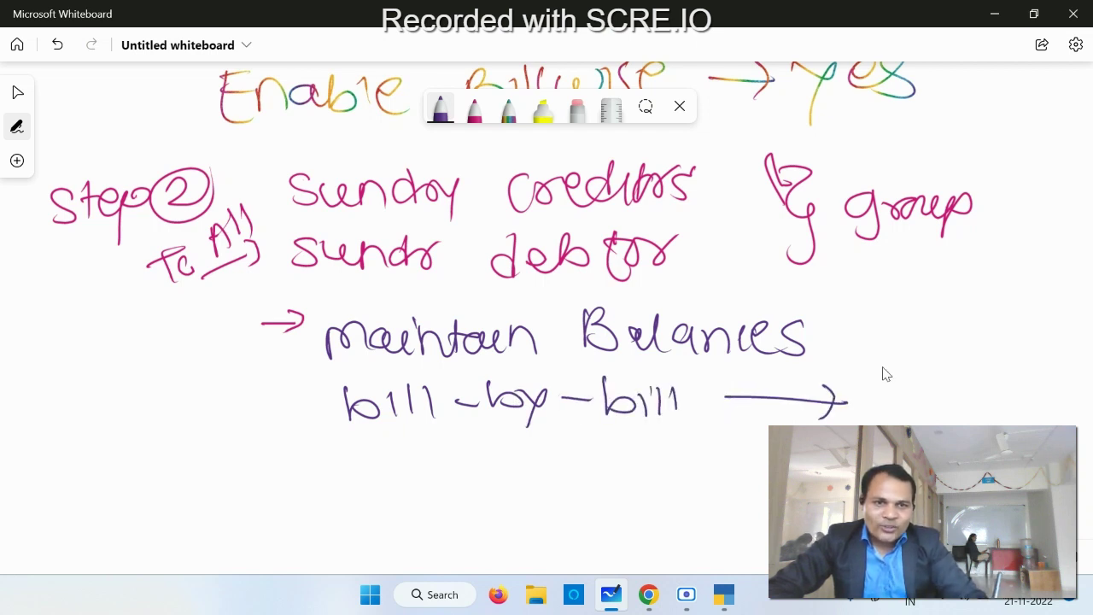
{"action": "mouse_move", "coordinate": [884, 373]}
{"action": "left_mouse_down"}
{"action": "mouse_move", "coordinate": [1005, 398]}
{"action": "mouse_move", "coordinate": [1018, 420]}
{"action": "left_mouse_up"}
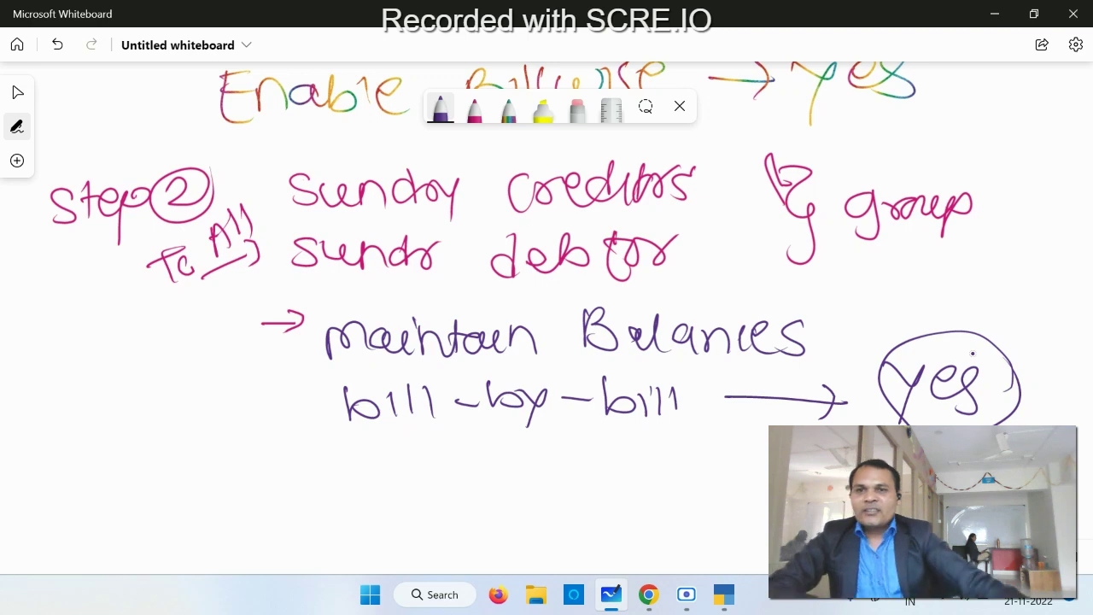
Handwrite "Step 3 Purchase Voucher" in purple below the Step 2 notes, with the step number circled.
{"action": "scroll", "coordinate": [798, 388], "scroll_direction": "down", "scroll_amount": 2}
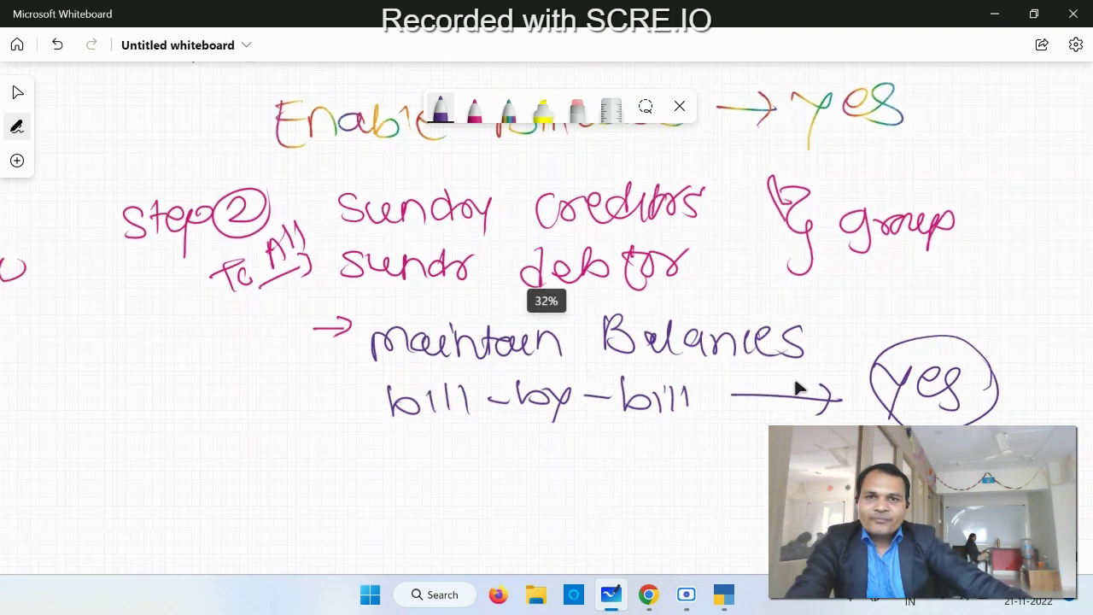
{"action": "scroll", "coordinate": [798, 388], "scroll_direction": "down", "scroll_amount": 2}
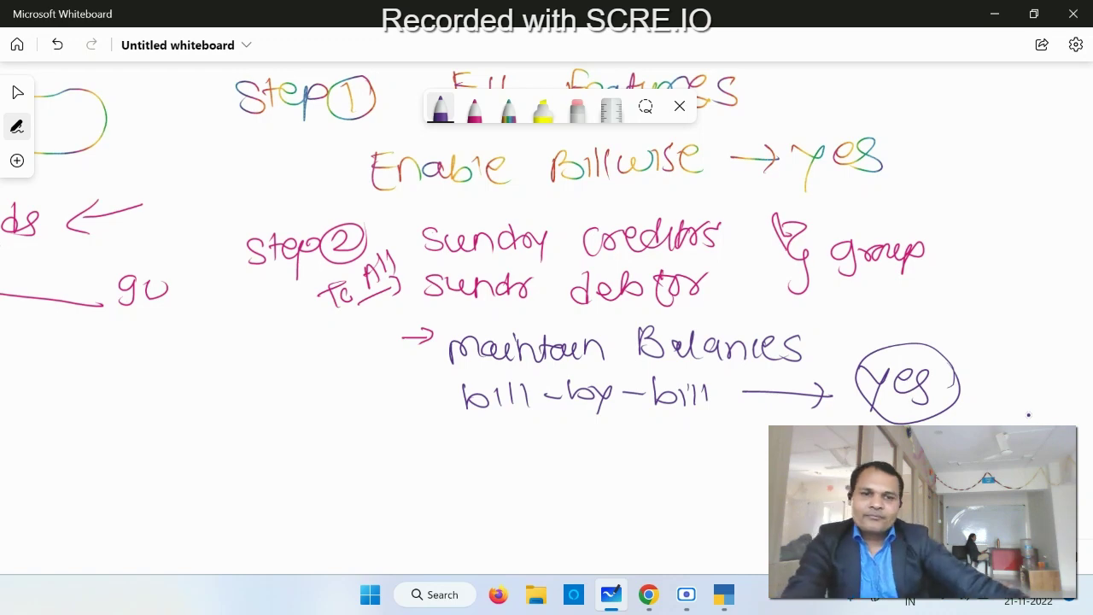
{"action": "scroll", "coordinate": [998, 394], "scroll_direction": "up", "scroll_amount": 3}
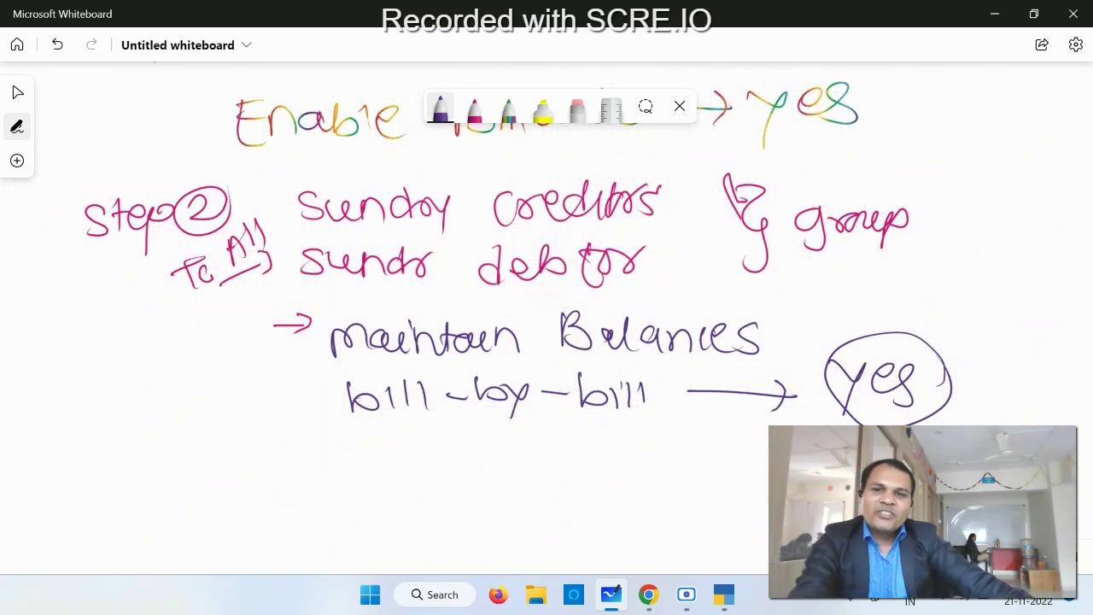
{"action": "scroll", "coordinate": [546, 341], "scroll_direction": "down", "scroll_amount": 1}
{"action": "scroll", "coordinate": [974, 402], "scroll_direction": "down", "scroll_amount": 1}
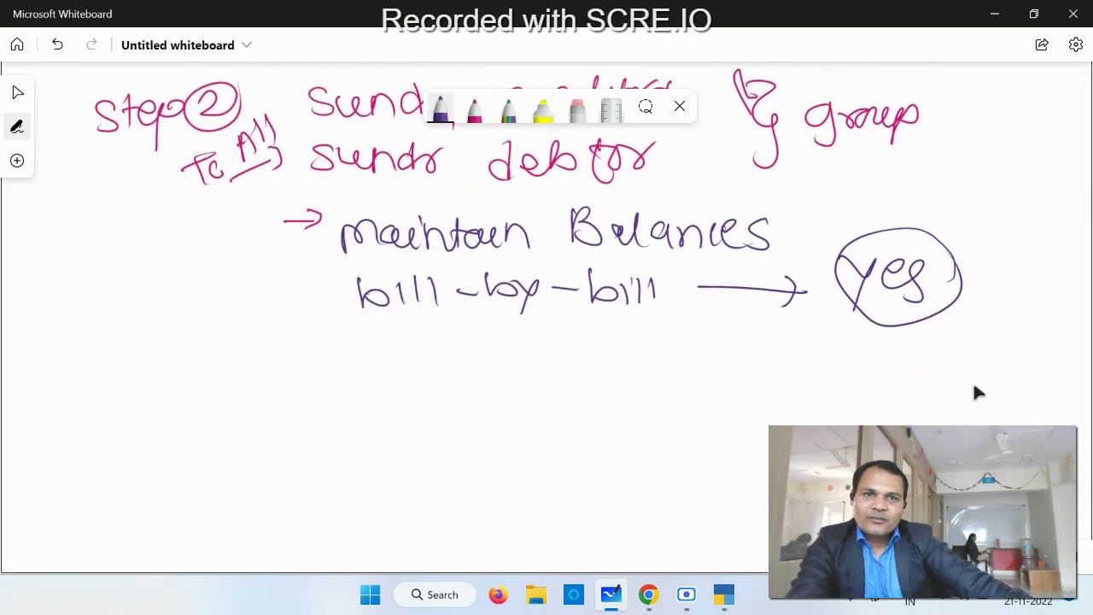
{"action": "scroll", "coordinate": [973, 387], "scroll_direction": "up", "scroll_amount": 1}
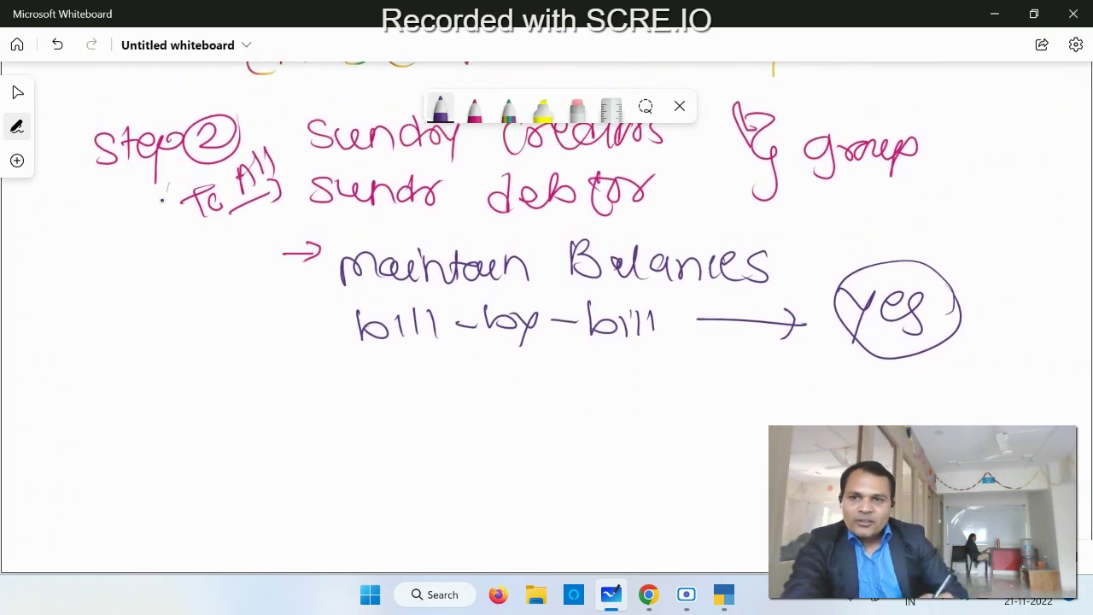
{"action": "mouse_move", "coordinate": [136, 412]}
{"action": "left_mouse_down"}
{"action": "mouse_move", "coordinate": [109, 442]}
{"action": "mouse_move", "coordinate": [142, 442]}
{"action": "left_mouse_up"}
{"action": "mouse_move", "coordinate": [134, 420]}
{"action": "left_mouse_down"}
{"action": "mouse_move", "coordinate": [155, 419]}
{"action": "mouse_move", "coordinate": [180, 437]}
{"action": "mouse_move", "coordinate": [178, 461]}
{"action": "left_mouse_up"}
{"action": "mouse_move", "coordinate": [179, 413]}
{"action": "left_mouse_down"}
{"action": "mouse_move", "coordinate": [183, 434]}
{"action": "mouse_move", "coordinate": [239, 421]}
{"action": "mouse_move", "coordinate": [227, 439]}
{"action": "left_mouse_up"}
{"action": "mouse_move", "coordinate": [253, 386]}
{"action": "left_mouse_down"}
{"action": "mouse_move", "coordinate": [229, 451]}
{"action": "mouse_move", "coordinate": [274, 393]}
{"action": "left_mouse_up"}
{"action": "left_click_drag", "start_coordinate": [379, 391], "coordinate": [379, 452]}
{"action": "mouse_move", "coordinate": [379, 398]}
{"action": "left_mouse_down"}
{"action": "mouse_move", "coordinate": [380, 418]}
{"action": "mouse_move", "coordinate": [446, 418]}
{"action": "mouse_move", "coordinate": [481, 395]}
{"action": "mouse_move", "coordinate": [500, 408]}
{"action": "mouse_move", "coordinate": [553, 416]}
{"action": "mouse_move", "coordinate": [583, 405]}
{"action": "mouse_move", "coordinate": [582, 422]}
{"action": "mouse_move", "coordinate": [610, 420]}
{"action": "left_mouse_up"}
{"action": "left_click_drag", "start_coordinate": [709, 410], "coordinate": [822, 422]}
{"action": "left_click", "coordinate": [777, 413]}
{"action": "left_click_drag", "start_coordinate": [826, 424], "coordinate": [901, 423]}
{"action": "left_click_drag", "start_coordinate": [902, 418], "coordinate": [914, 408]}
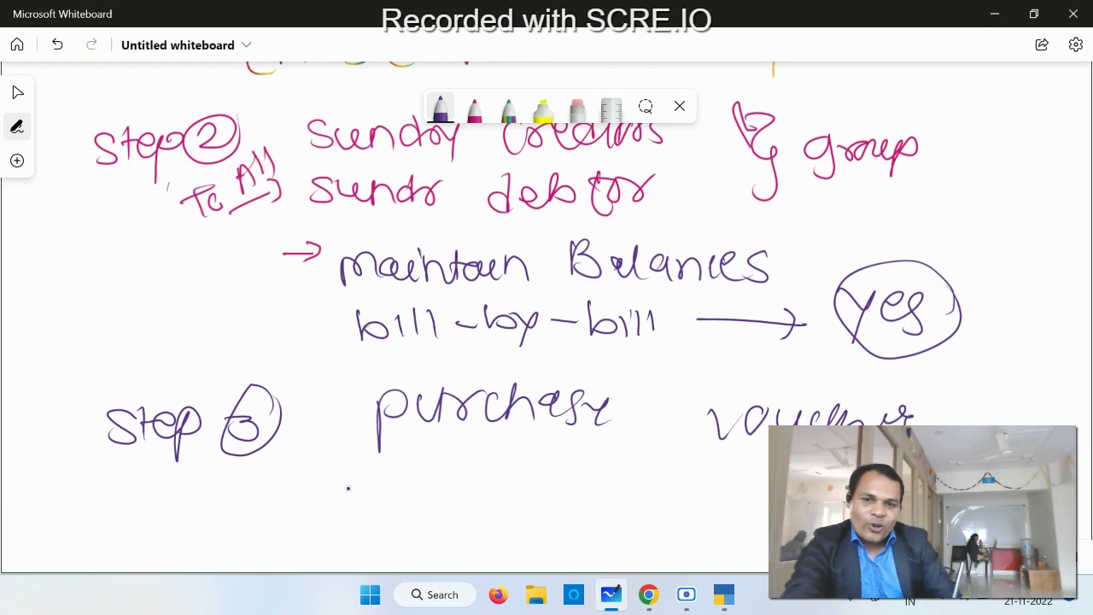
Add an arrow and the note "New Ref" under the Step 3 purchase voucher heading.
{"action": "left_click_drag", "start_coordinate": [337, 486], "coordinate": [364, 483]}
{"action": "mouse_move", "coordinate": [427, 513]}
{"action": "left_mouse_down"}
{"action": "mouse_move", "coordinate": [434, 485]}
{"action": "mouse_move", "coordinate": [461, 471]}
{"action": "mouse_move", "coordinate": [485, 495]}
{"action": "mouse_move", "coordinate": [533, 475]}
{"action": "mouse_move", "coordinate": [570, 513]}
{"action": "mouse_move", "coordinate": [603, 507]}
{"action": "mouse_move", "coordinate": [657, 461]}
{"action": "left_mouse_up"}
{"action": "left_click", "coordinate": [672, 506]}
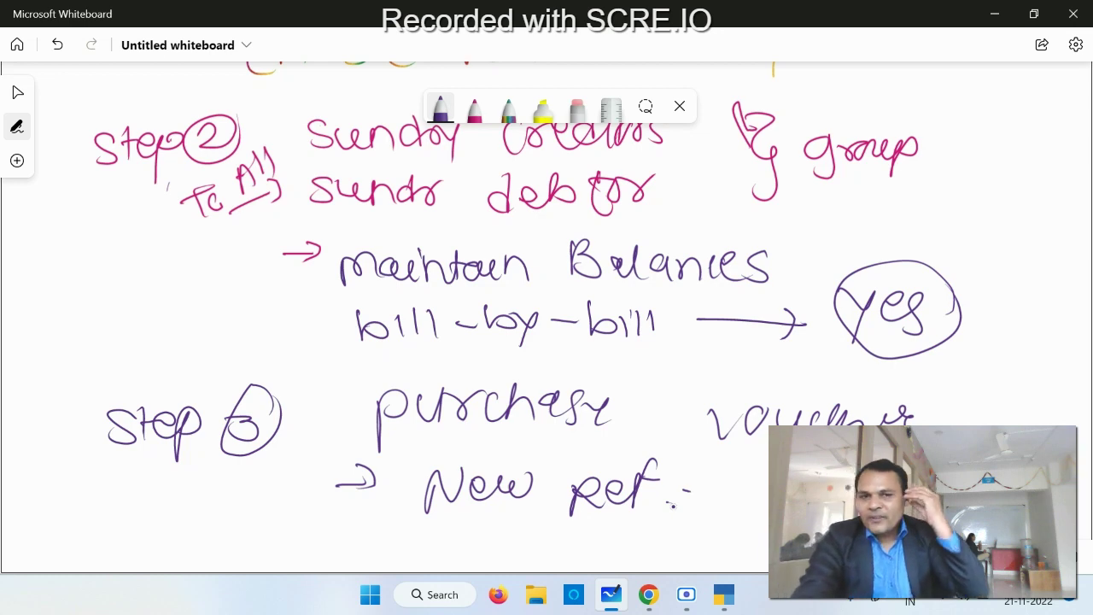
Switch back to TallyPrime, save the Tata India Ltd ledger and return to the Gateway of Tally.
{"action": "left_click", "coordinate": [724, 594]}
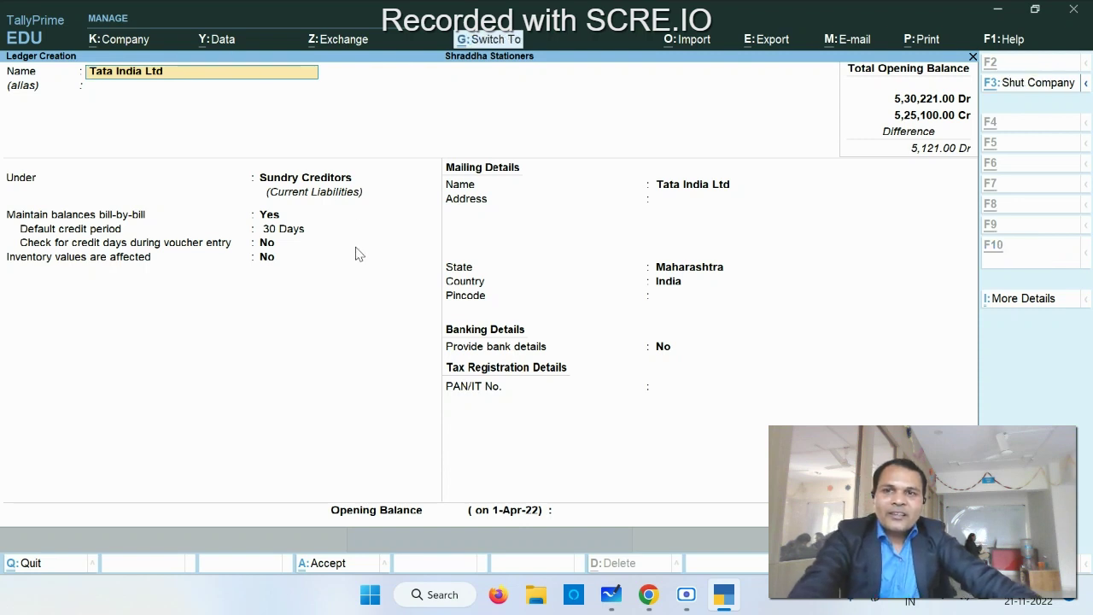
{"action": "key", "text": "ctrl+BackSpace"}
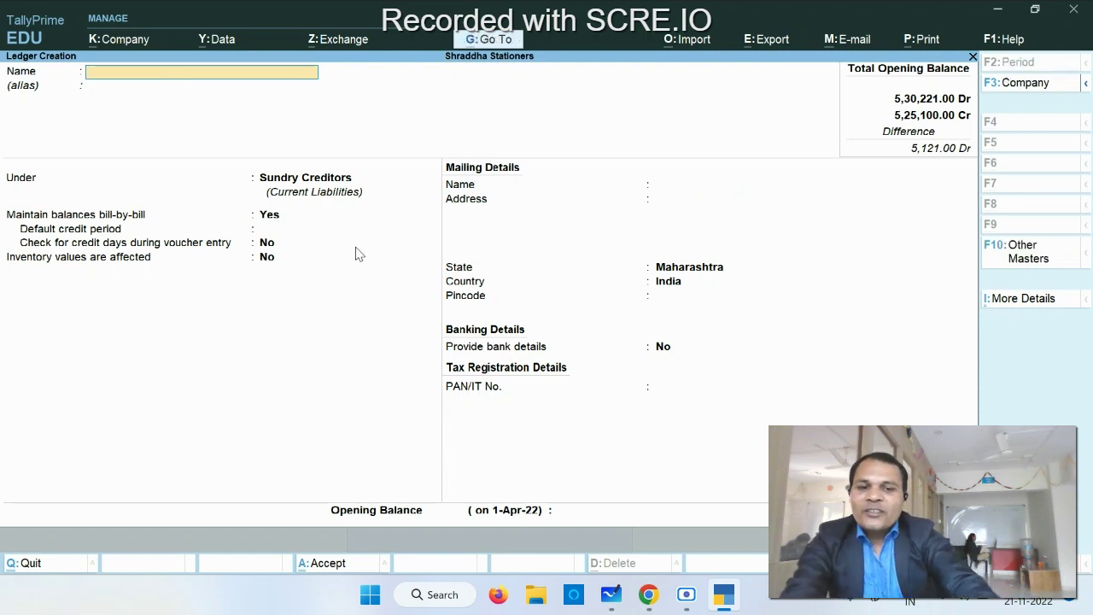
{"action": "key", "text": "Escape"}
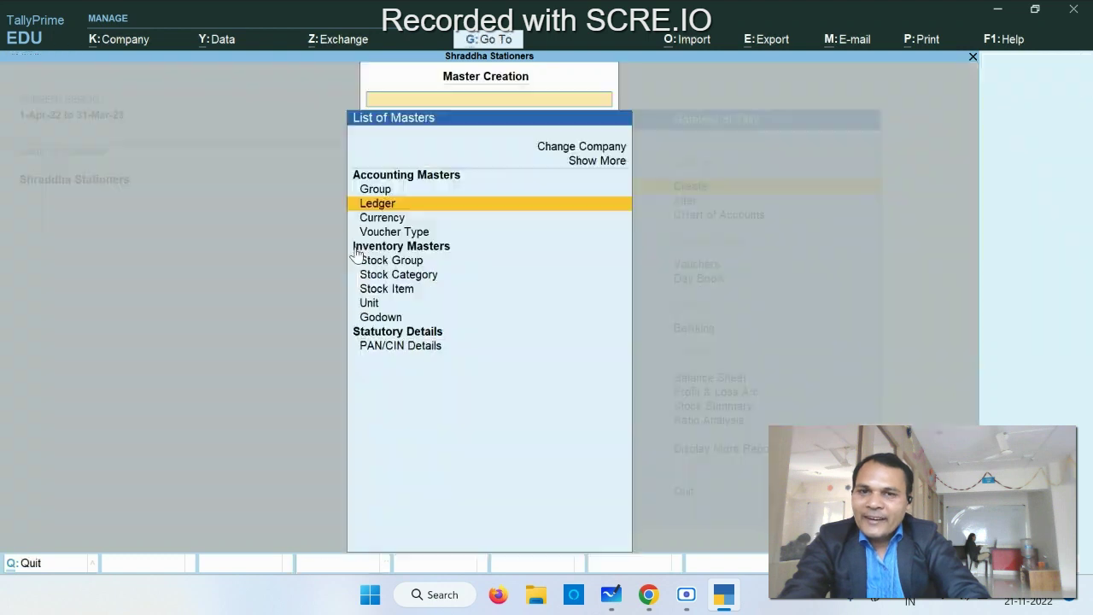
{"action": "key", "text": "Escape"}
{"action": "key", "text": "Escape"}
{"action": "key", "text": "Escape"}
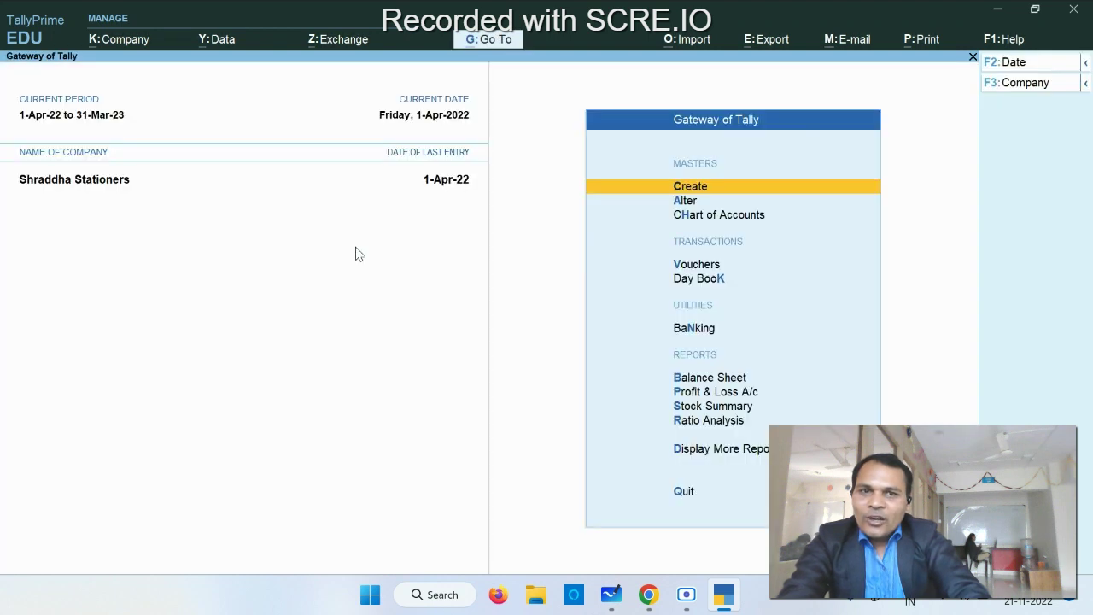
{"action": "key", "text": "Down"}
{"action": "key", "text": "Down"}
{"action": "key", "text": "Down"}
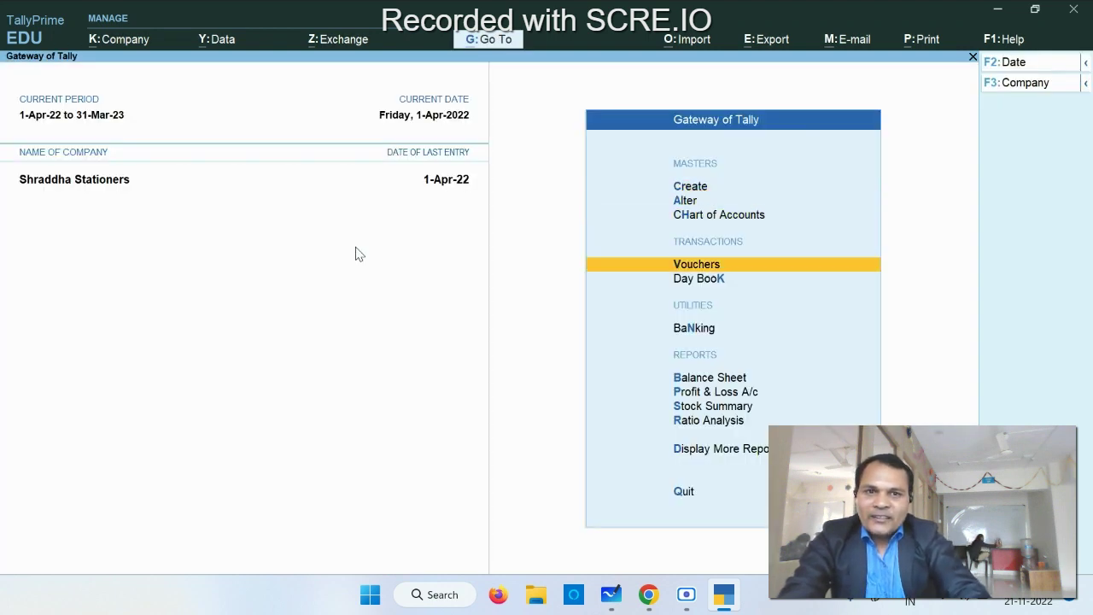
{"action": "key", "text": "Down"}
{"action": "key", "text": "Up"}
{"action": "key", "text": "Up"}
{"action": "key", "text": "Down"}
{"action": "key", "text": "Down"}
{"action": "key", "text": "Up"}
{"action": "key", "text": "Up"}
{"action": "key", "text": "Up"}
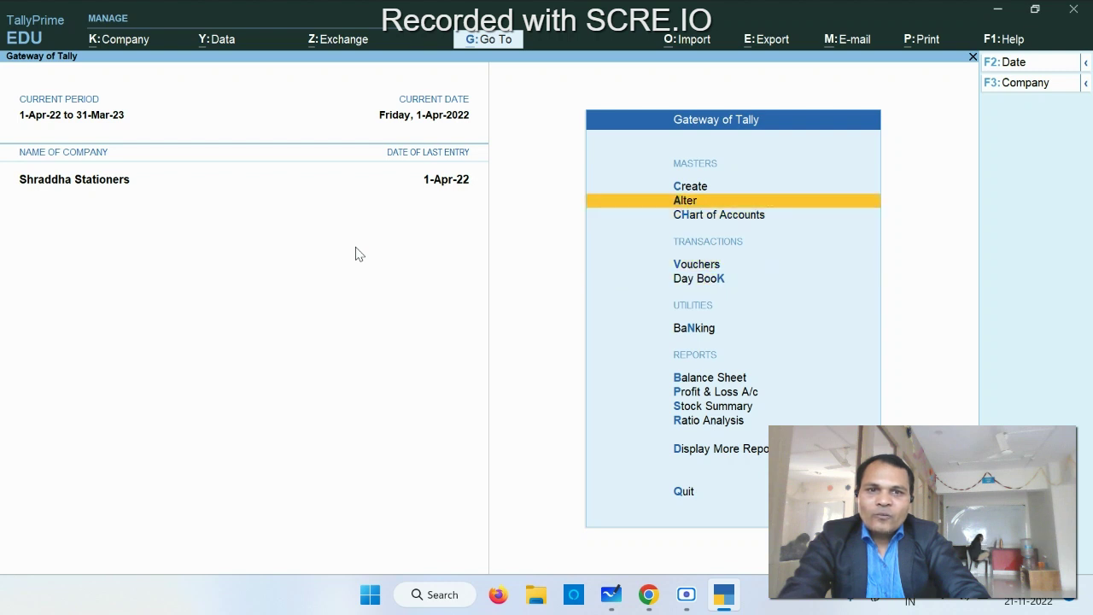
Start creating a stock item named Tata Indica from the inventory masters.
{"action": "key", "text": "Up"}
{"action": "key", "text": "Return"}
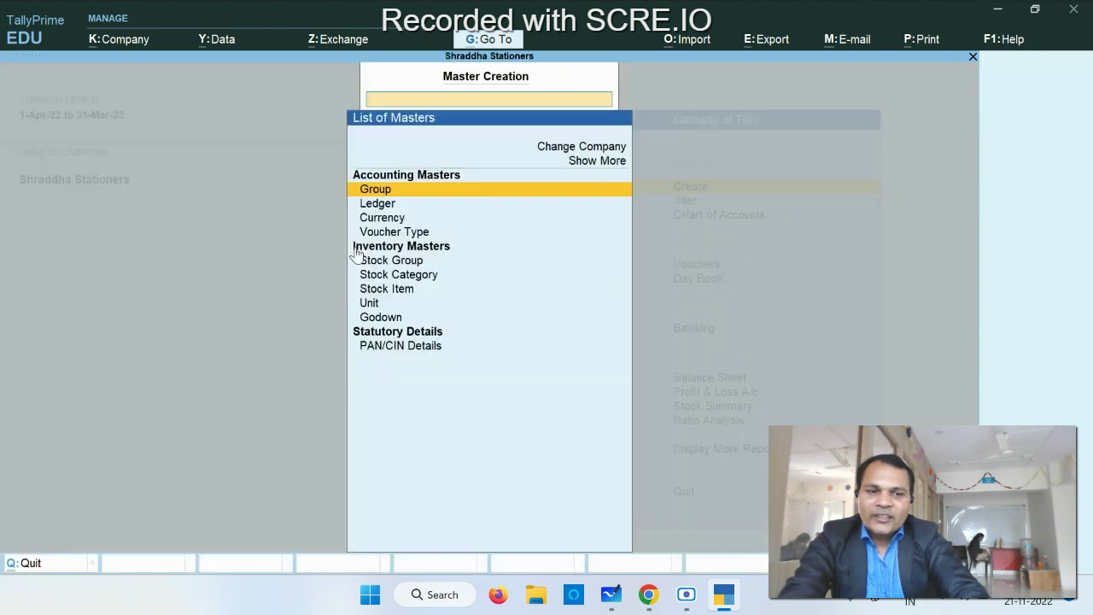
{"action": "key", "text": "Down"}
{"action": "key", "text": "Down"}
{"action": "key", "text": "Down"}
{"action": "key", "text": "Down"}
{"action": "key", "text": "Down"}
{"action": "key", "text": "Down"}
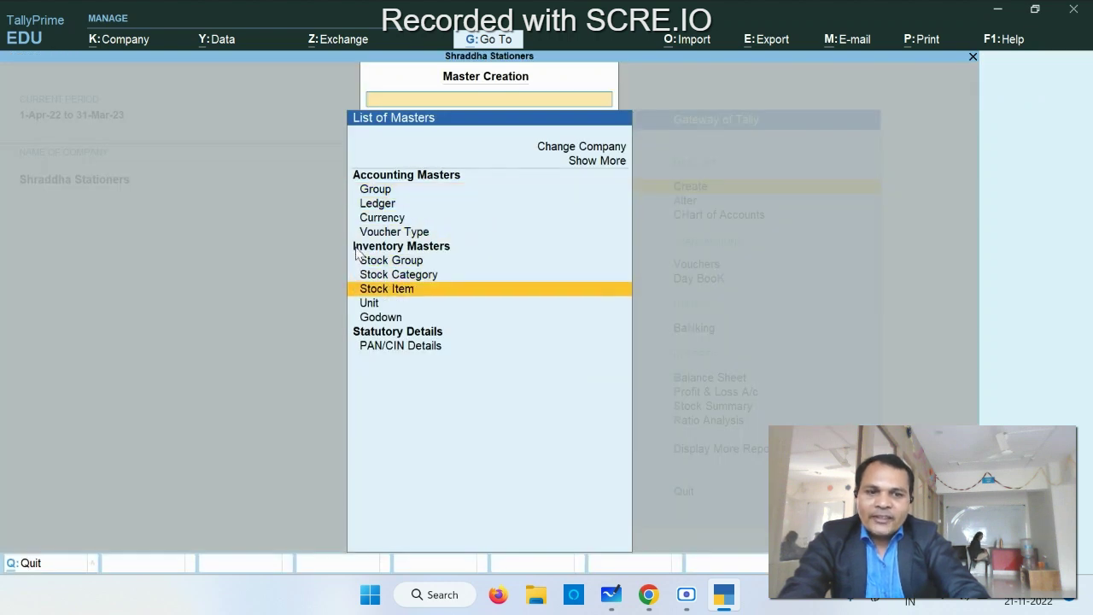
{"action": "key", "text": "Return"}
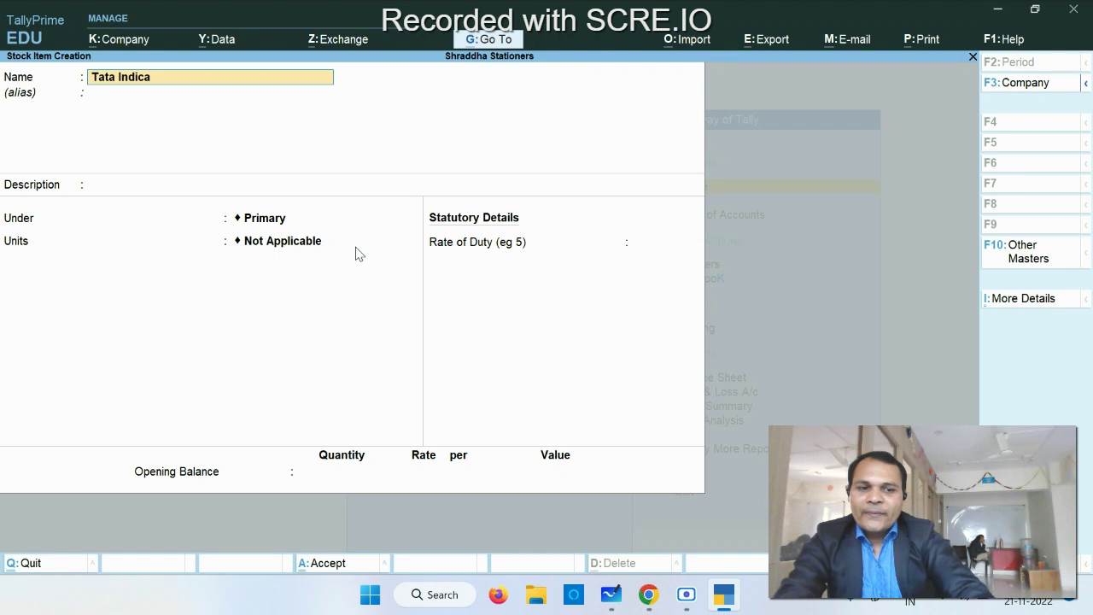
{"action": "key", "text": "Return"}
{"action": "key", "text": "Return"}
Create a stock group named Cars under Primary and assign the Tata Indica item to it.
{"action": "key", "text": "Return"}
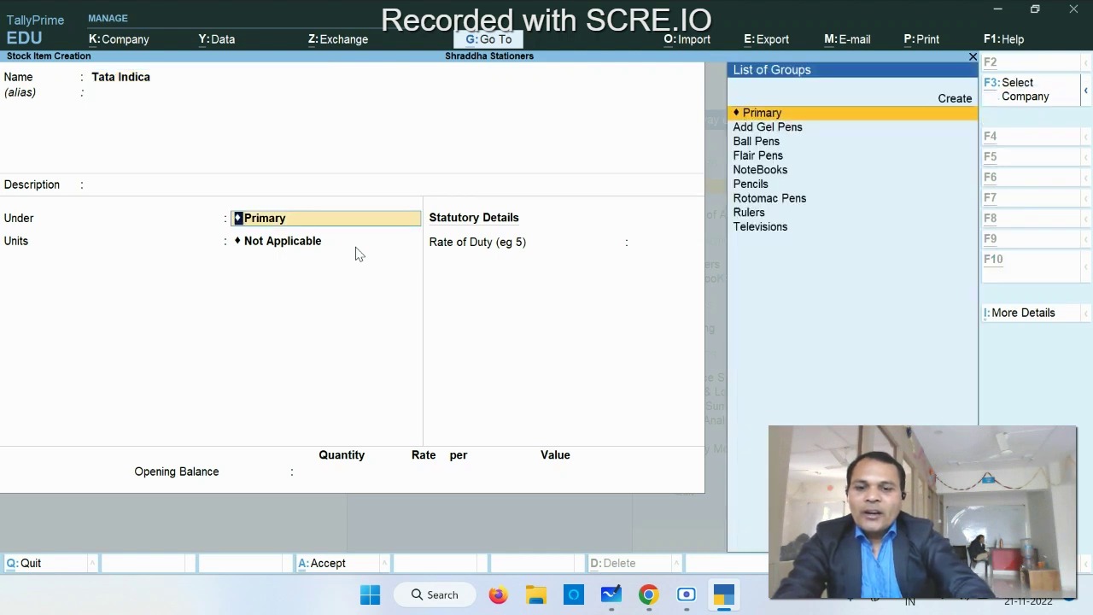
{"action": "key", "text": "alt+c"}
{"action": "type", "text": "Ca"}
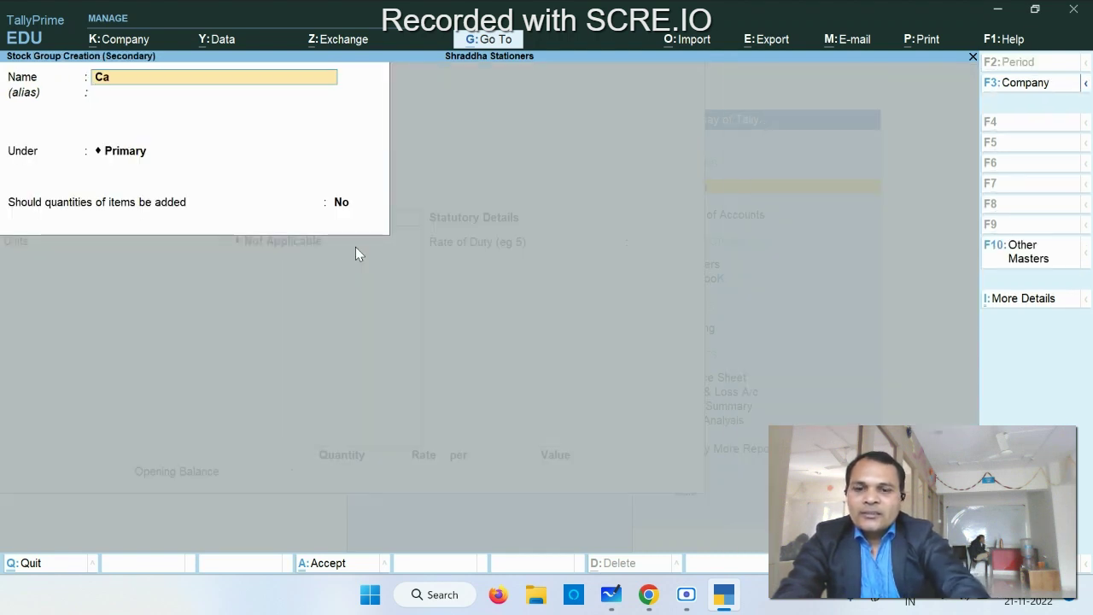
{"action": "type", "text": "rs"}
{"action": "key", "text": "Return"}
{"action": "key", "text": "Return"}
{"action": "key", "text": "Return"}
{"action": "key", "text": "Return"}
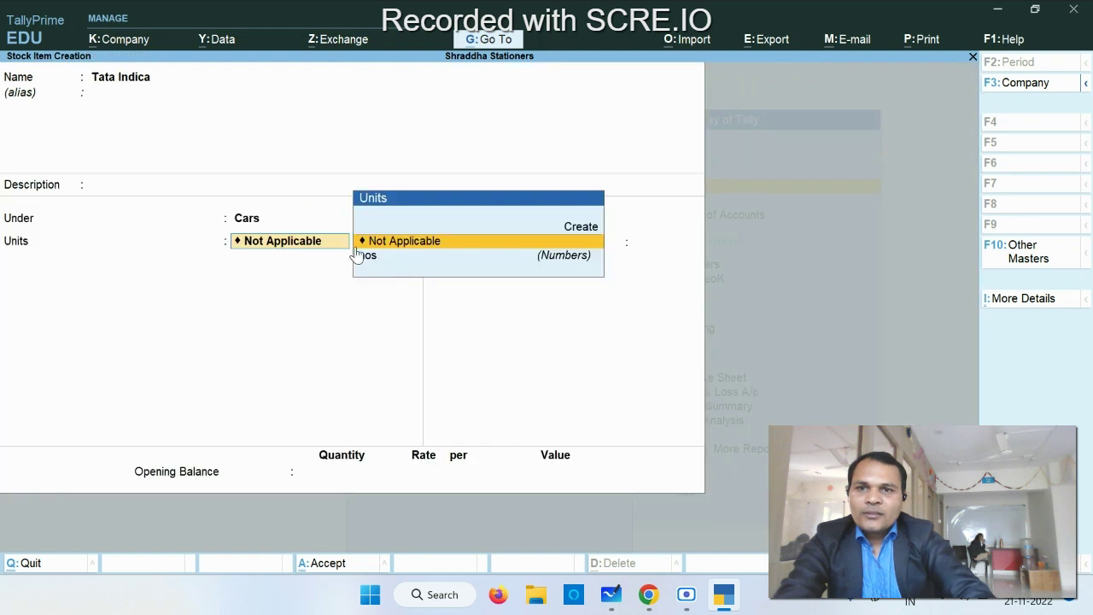
Set the Tata Indica item's unit to nos, save it with no alternate unit, and return to the Gateway of Tally.
{"action": "key", "text": "Down"}
{"action": "key", "text": "Return"}
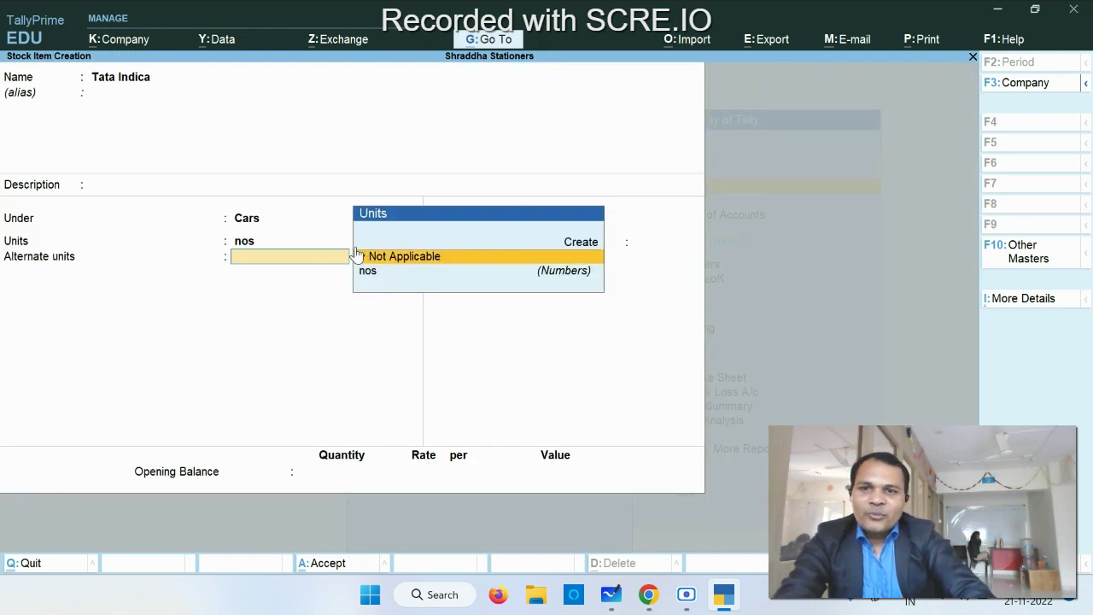
{"action": "key", "text": "Return"}
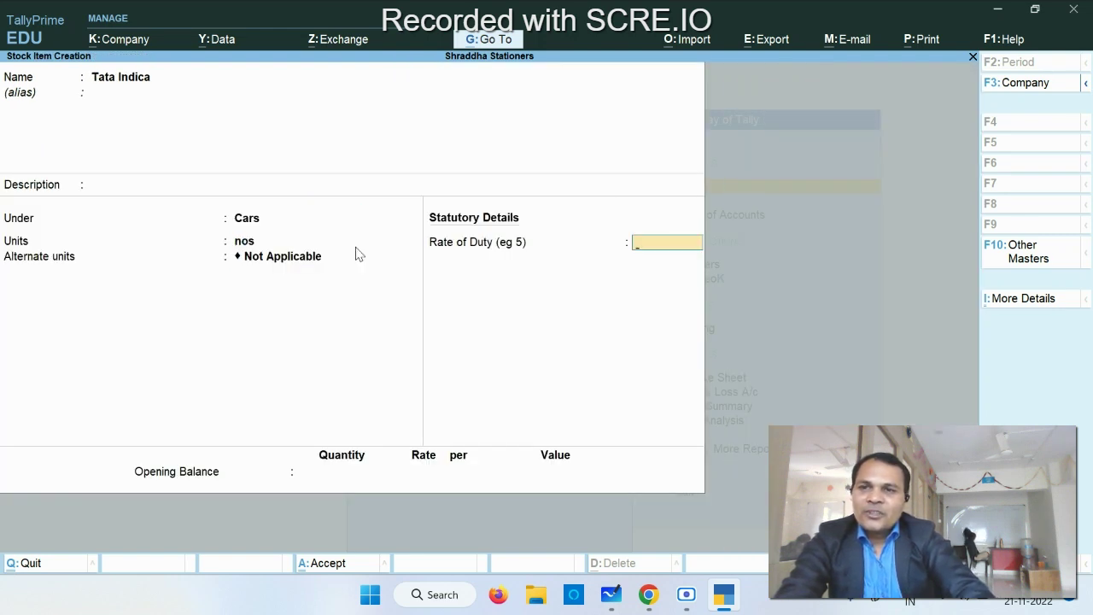
{"action": "key", "text": "Return"}
{"action": "key", "text": "Return"}
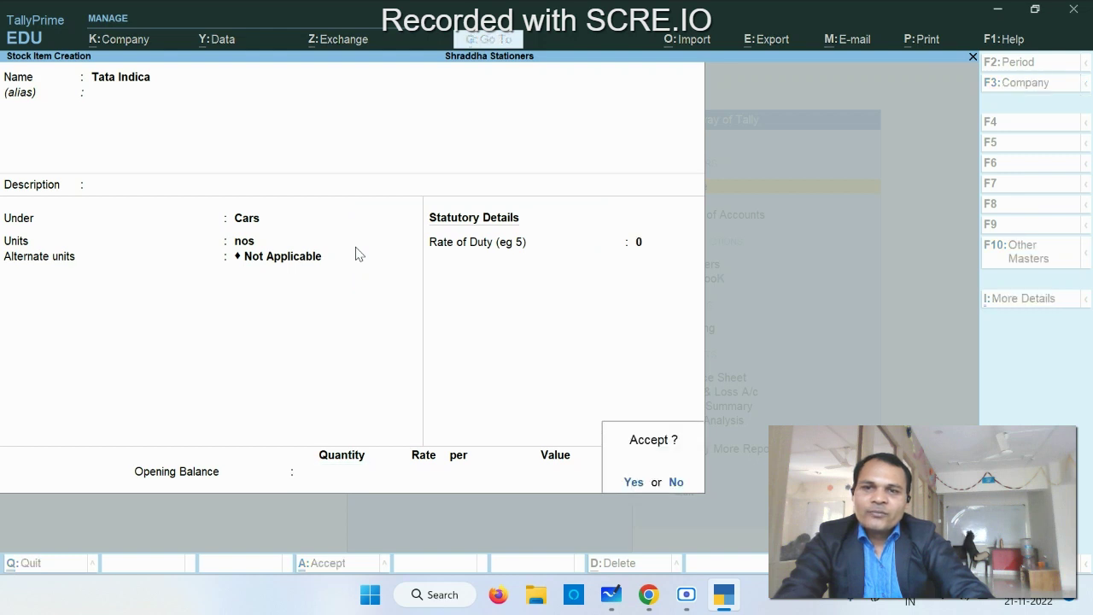
{"action": "key", "text": "Return"}
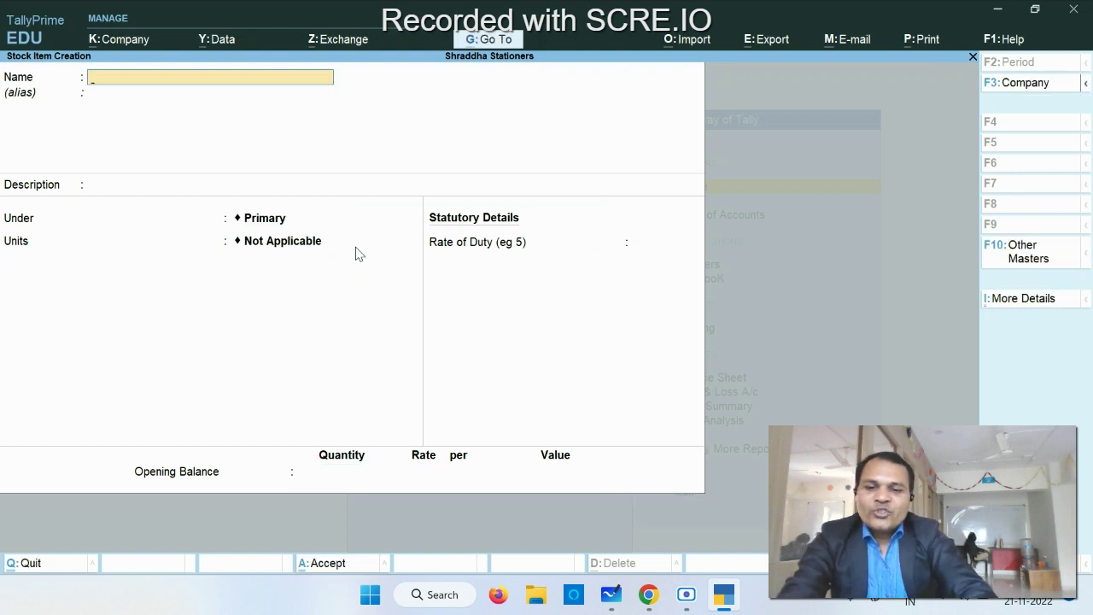
{"action": "key", "text": "Escape"}
{"action": "key", "text": "Return"}
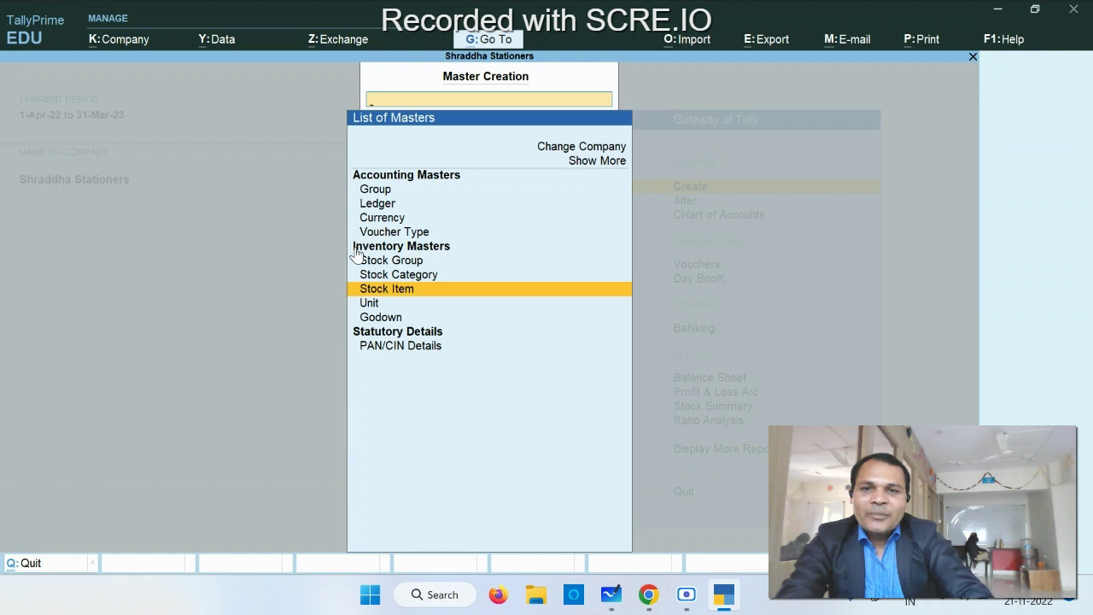
{"action": "key", "text": "Escape"}
{"action": "key", "text": "Escape"}
{"action": "key", "text": "Escape"}
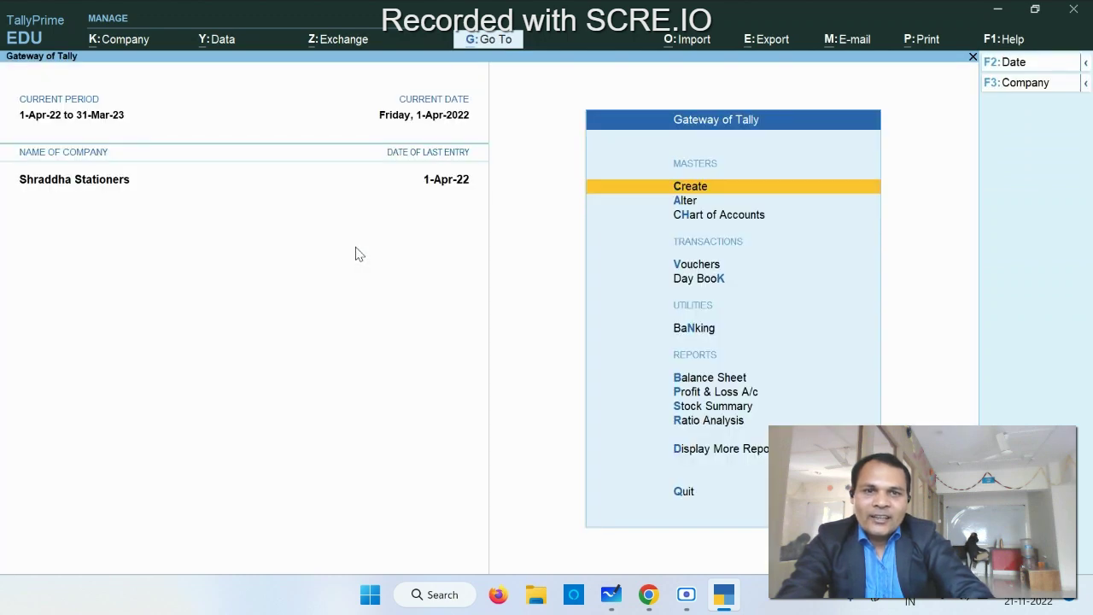
Start a purchase voucher crediting Tata India Ltd with 10,00,000 and accept a New Ref bill with 30 days' credit.
{"action": "key", "text": "Down"}
{"action": "key", "text": "Down"}
{"action": "key", "text": "Down"}
{"action": "key", "text": "Down"}
{"action": "key", "text": "Up"}
{"action": "key", "text": "Return"}
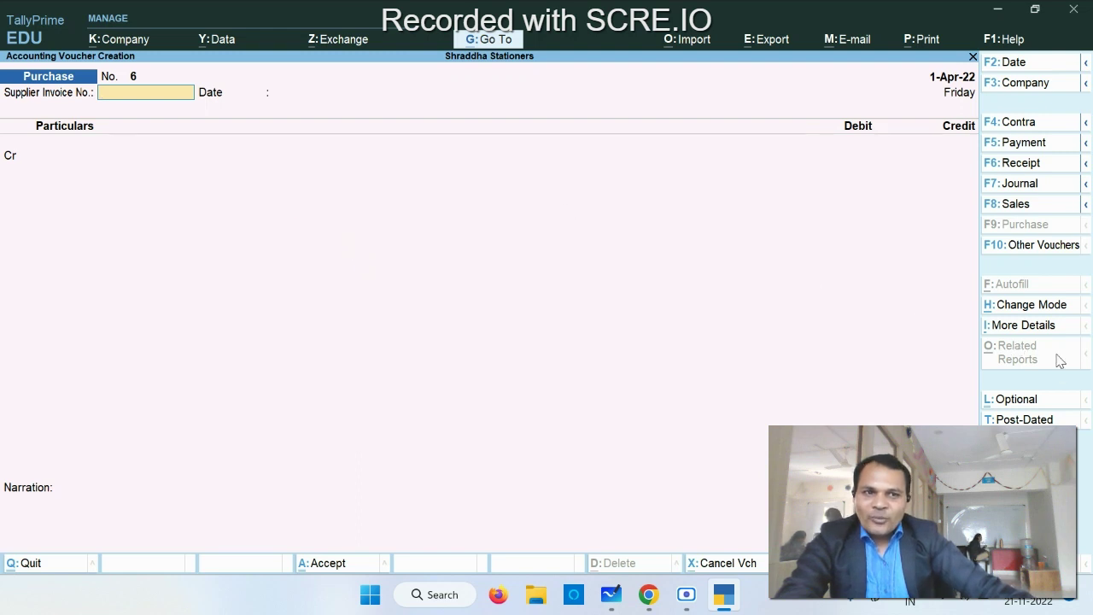
{"action": "key", "text": "Return"}
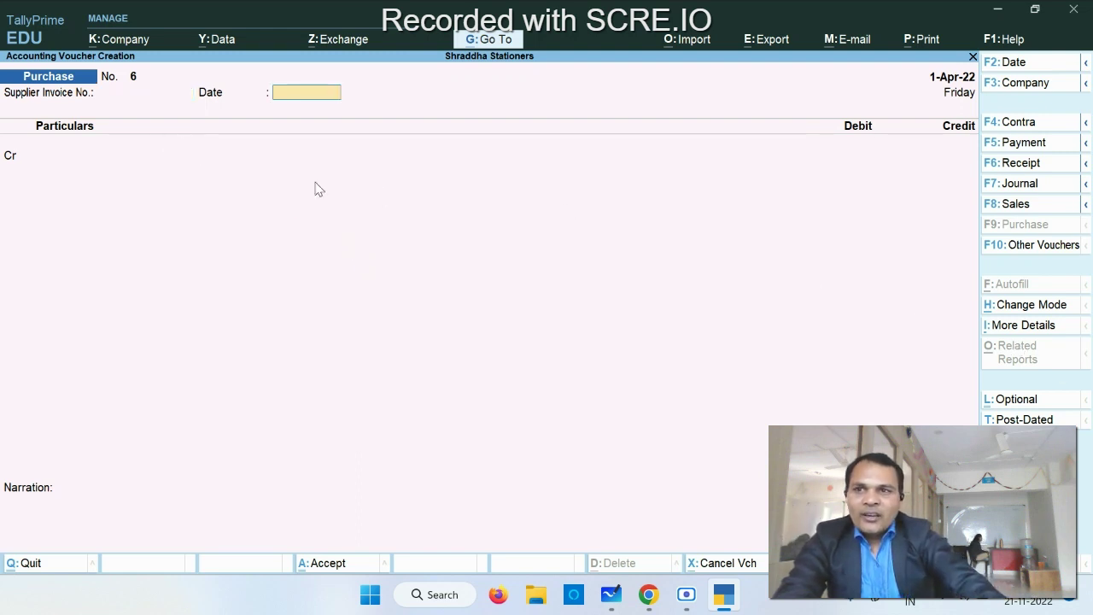
{"action": "key", "text": "Return"}
{"action": "type", "text": "T"}
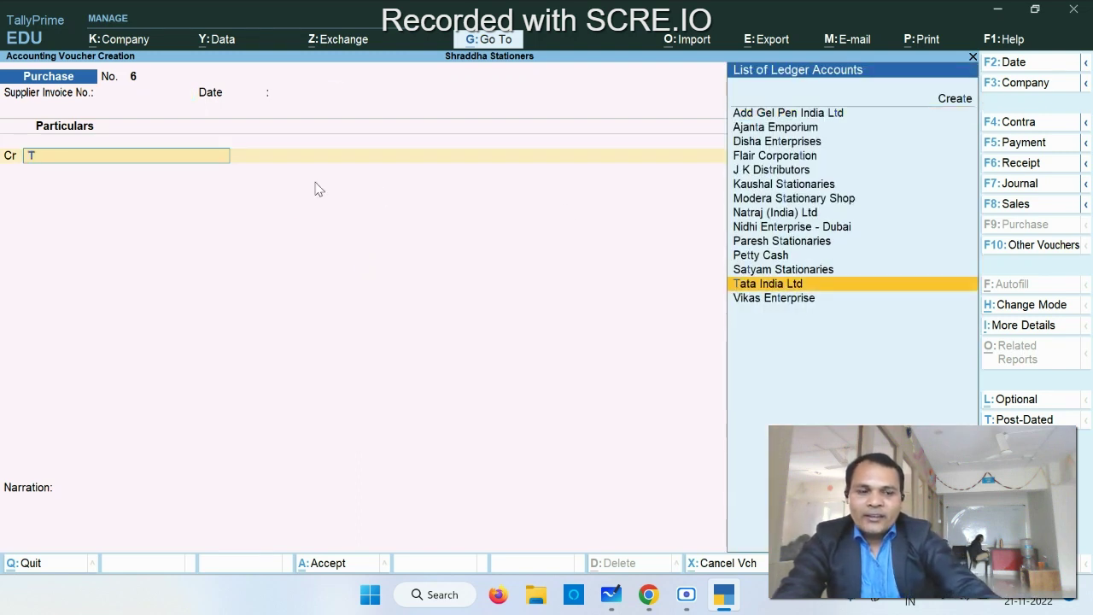
{"action": "key", "text": "Return"}
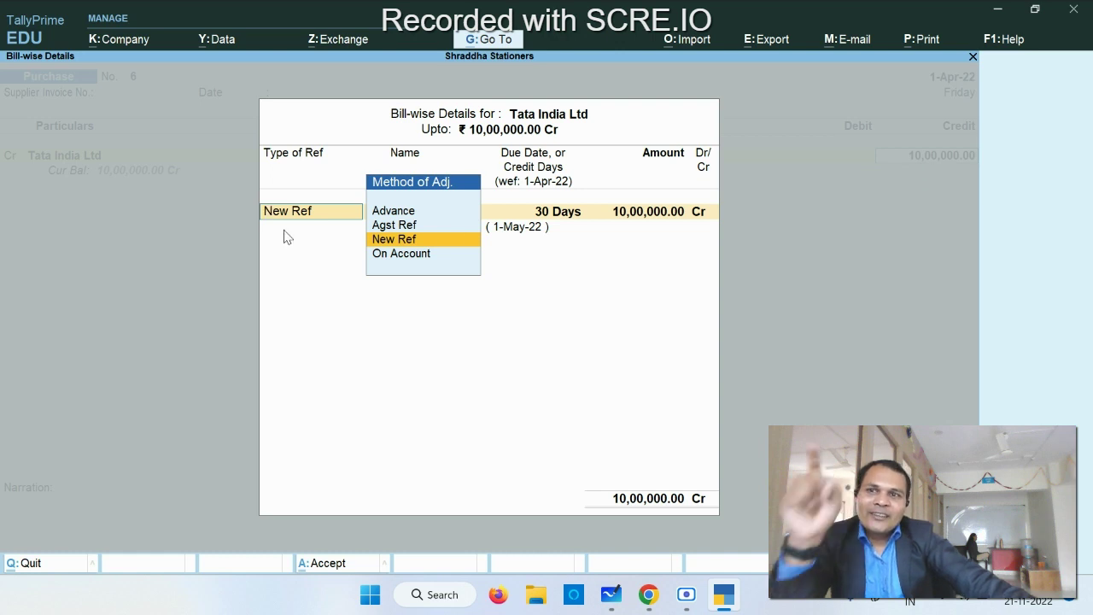
{"action": "key", "text": "ctrl+a"}
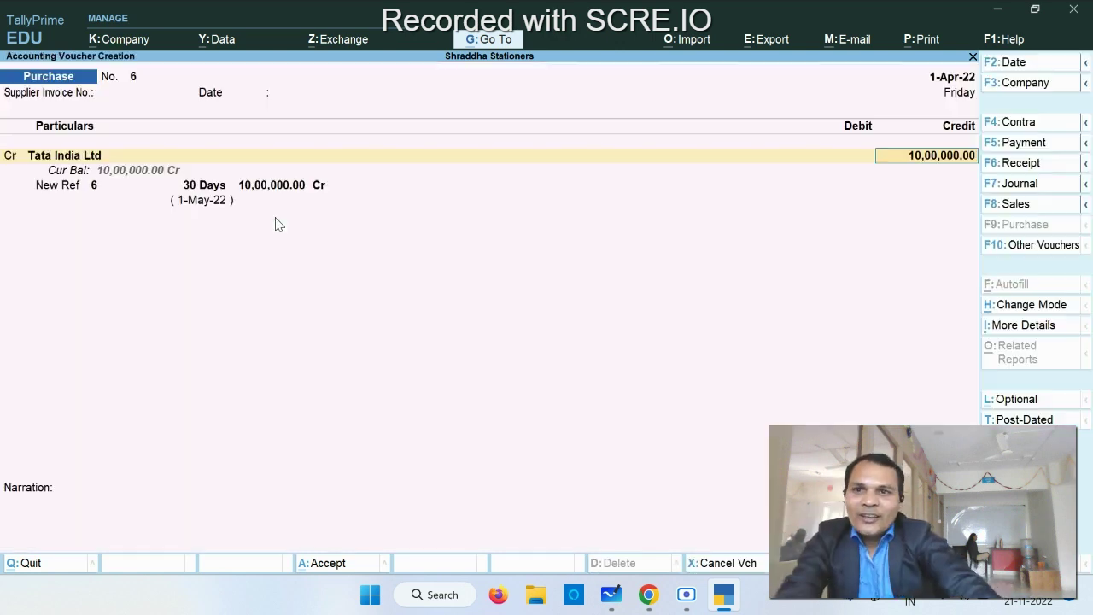
From the voucher, set Maintain balances bill-by-bill to No in the Tata India Ltd ledger, save it, and accept the credit amount.
{"action": "key", "text": "BackSpace"}
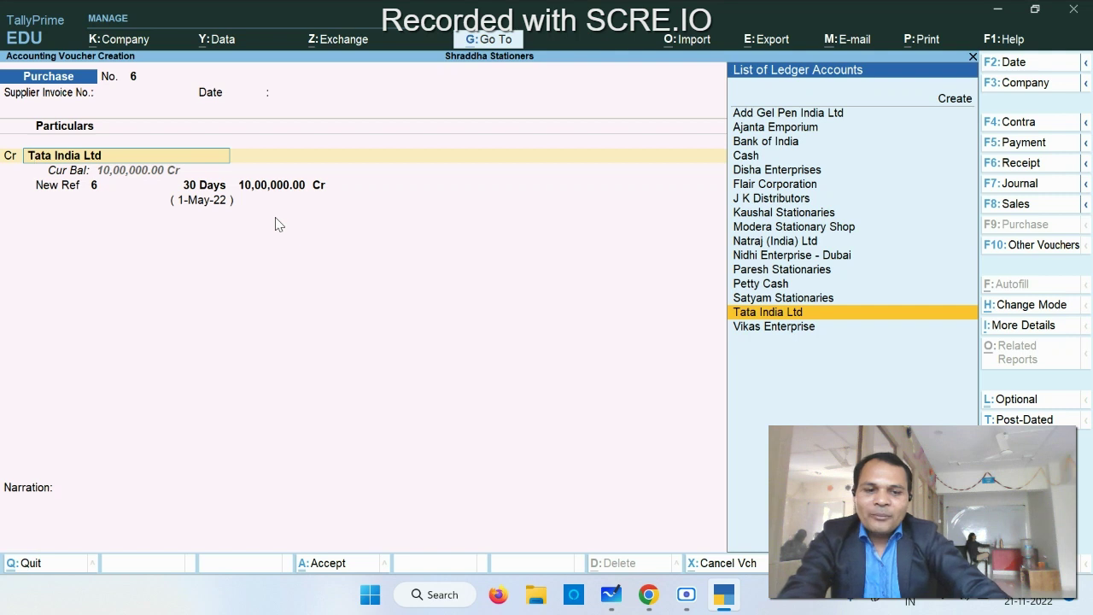
{"action": "key", "text": "ctrl+Return"}
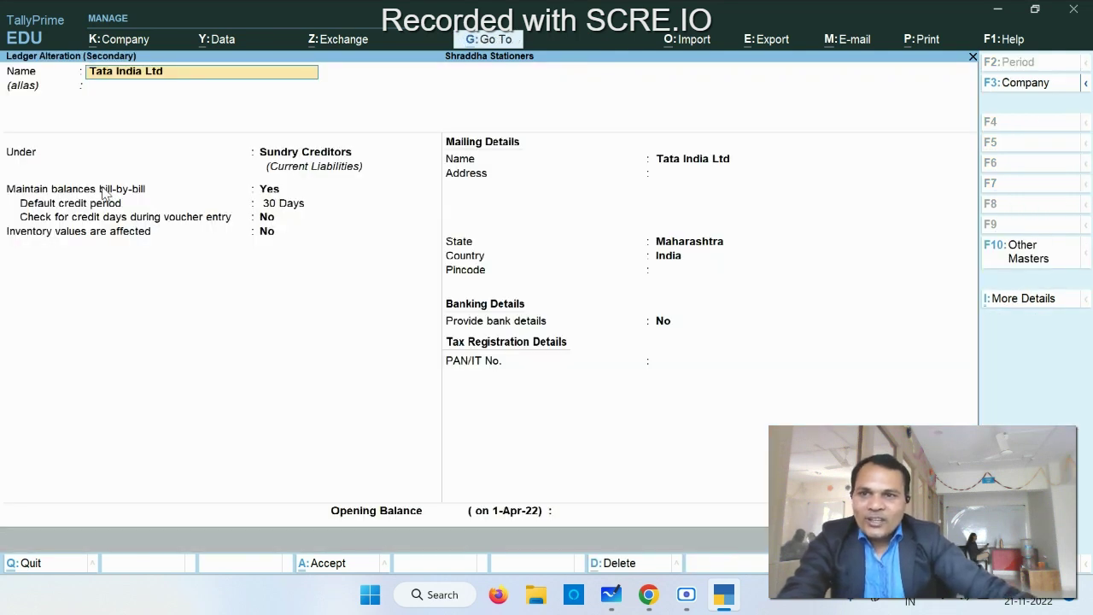
{"action": "left_click", "coordinate": [269, 190]}
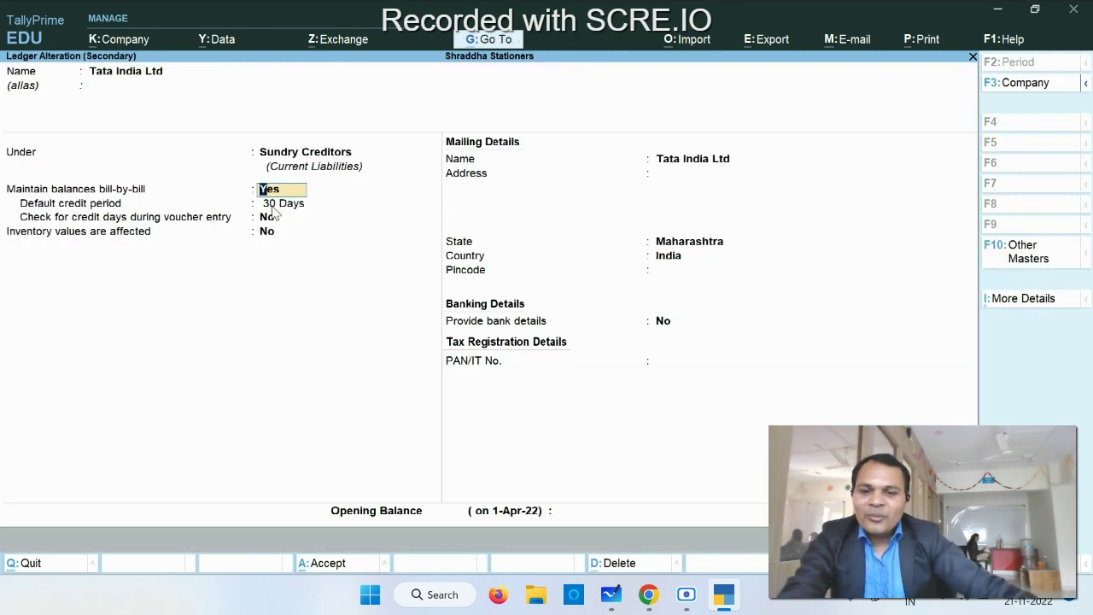
{"action": "key", "text": "n"}
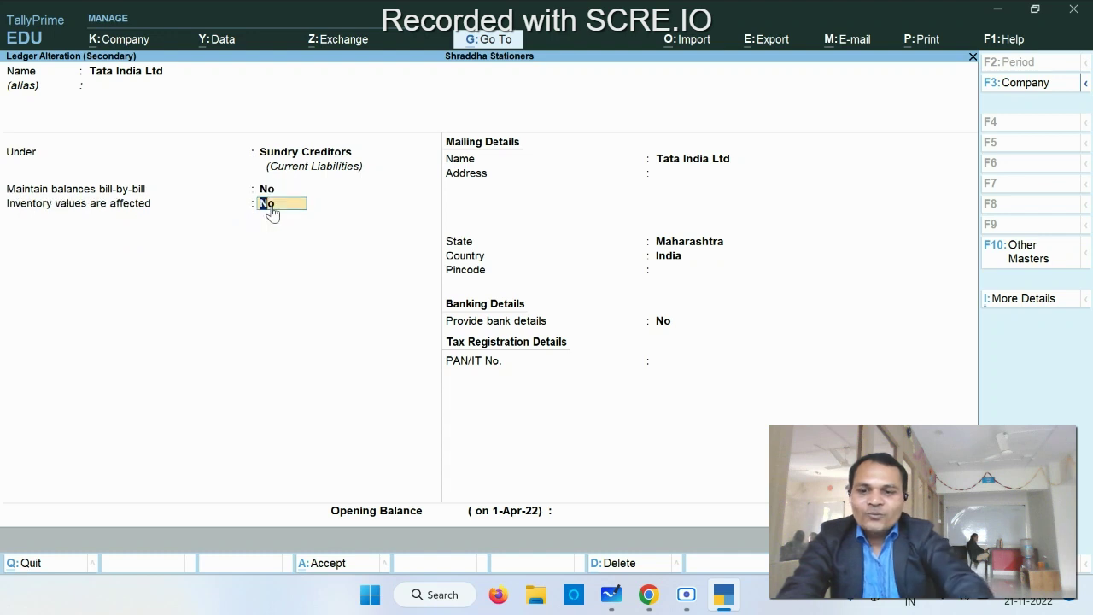
{"action": "key", "text": "ctrl+a"}
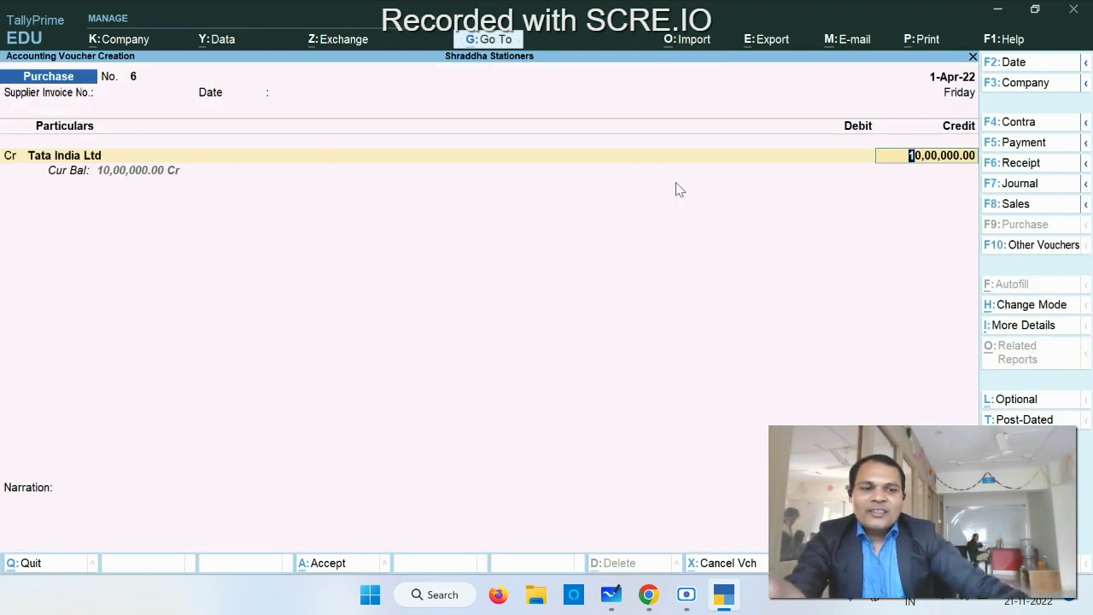
{"action": "key", "text": "Return"}
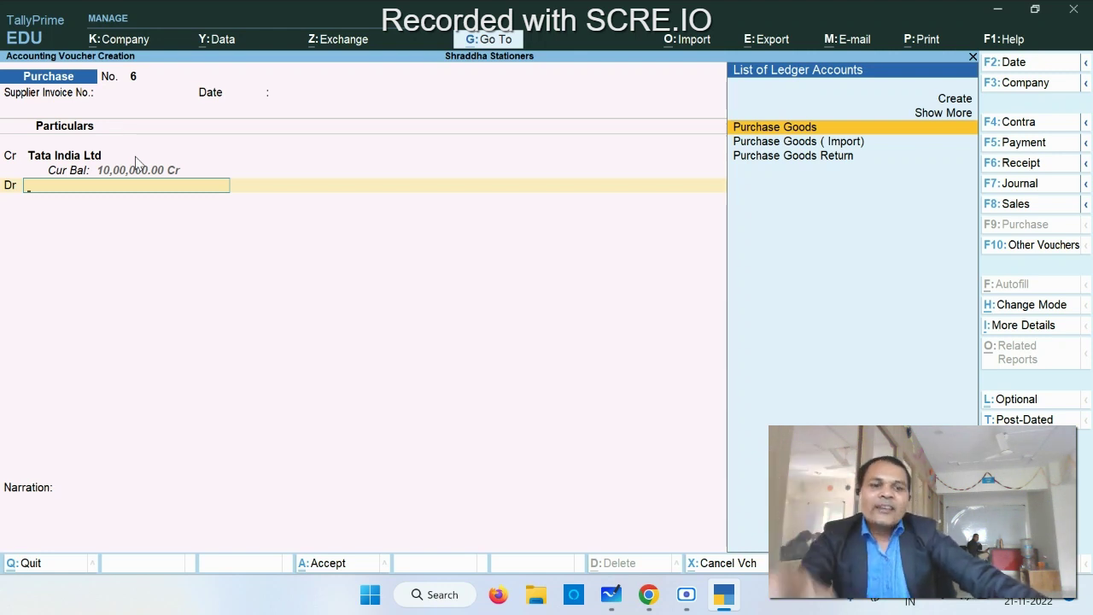
Reopen the Tata India Ltd ledger from the voucher and set Maintain balances bill-by-bill to Yes.
{"action": "key", "text": "BackSpace"}
{"action": "key", "text": "BackSpace"}
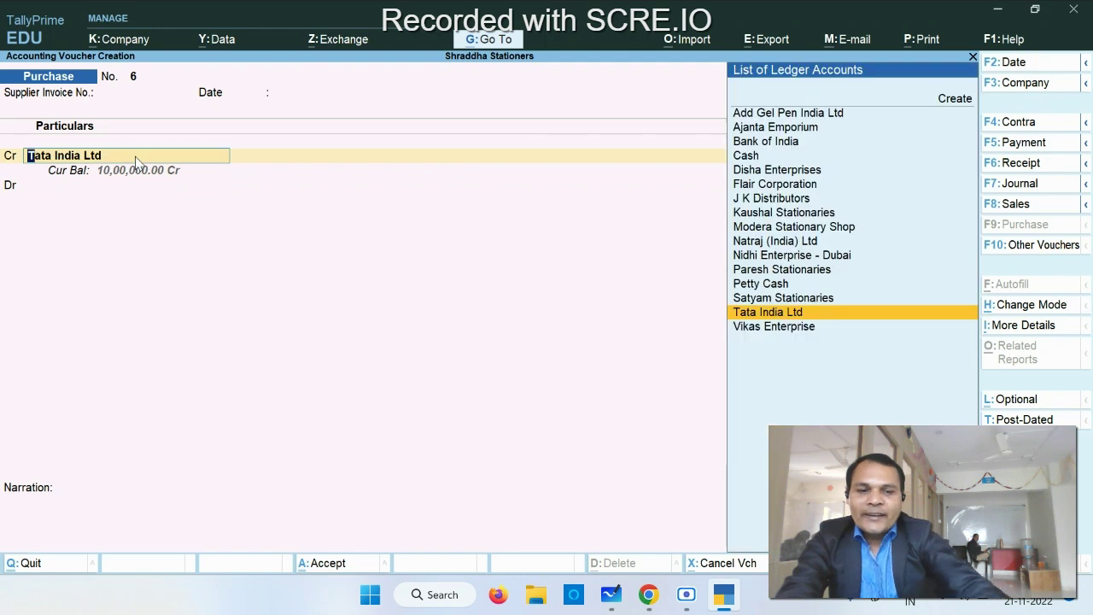
{"action": "key", "text": "ctrl+Return"}
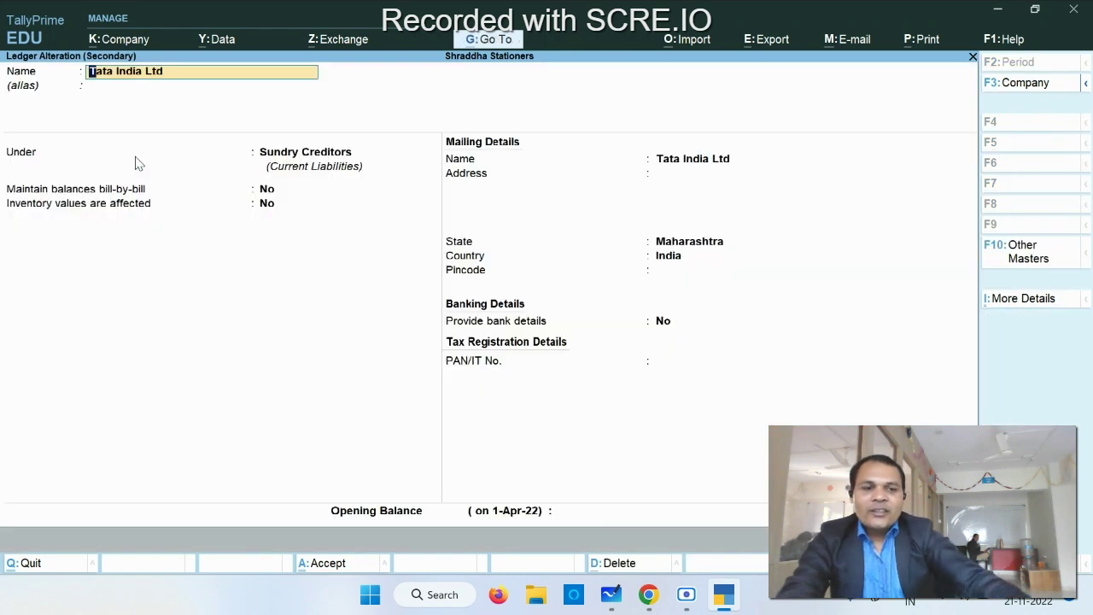
{"action": "key", "text": "Return"}
{"action": "key", "text": "Return"}
{"action": "key", "text": "Return"}
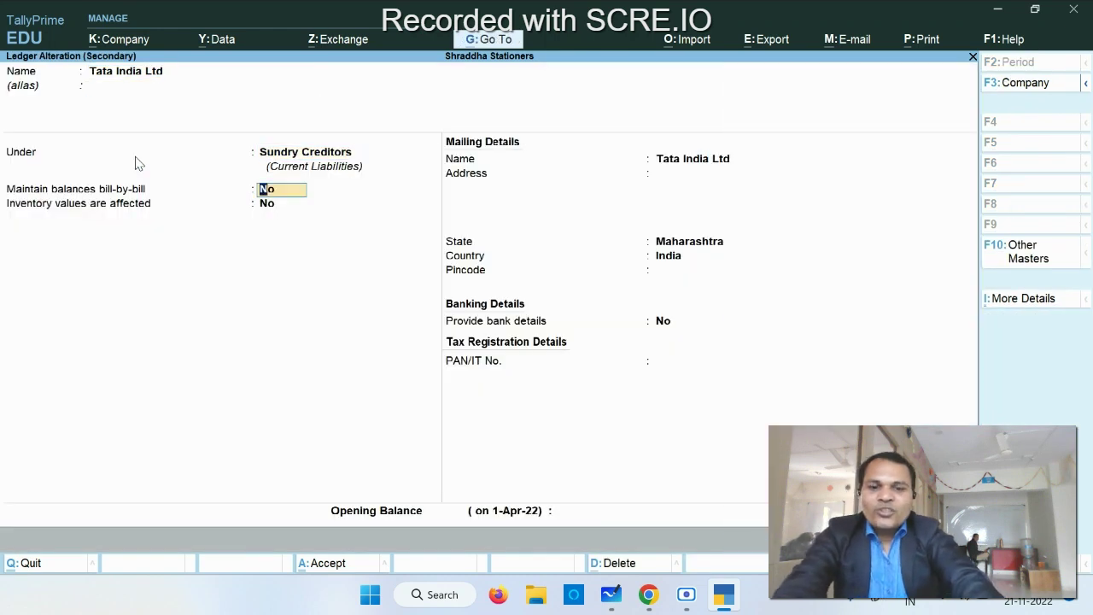
{"action": "type", "text": "y"}
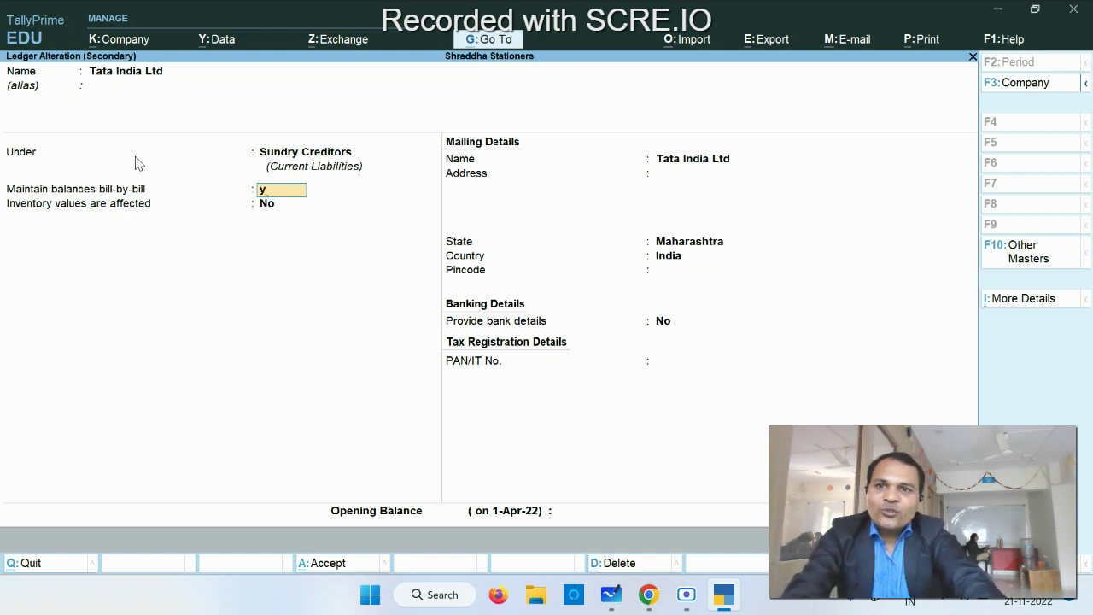
{"action": "key", "text": "Return"}
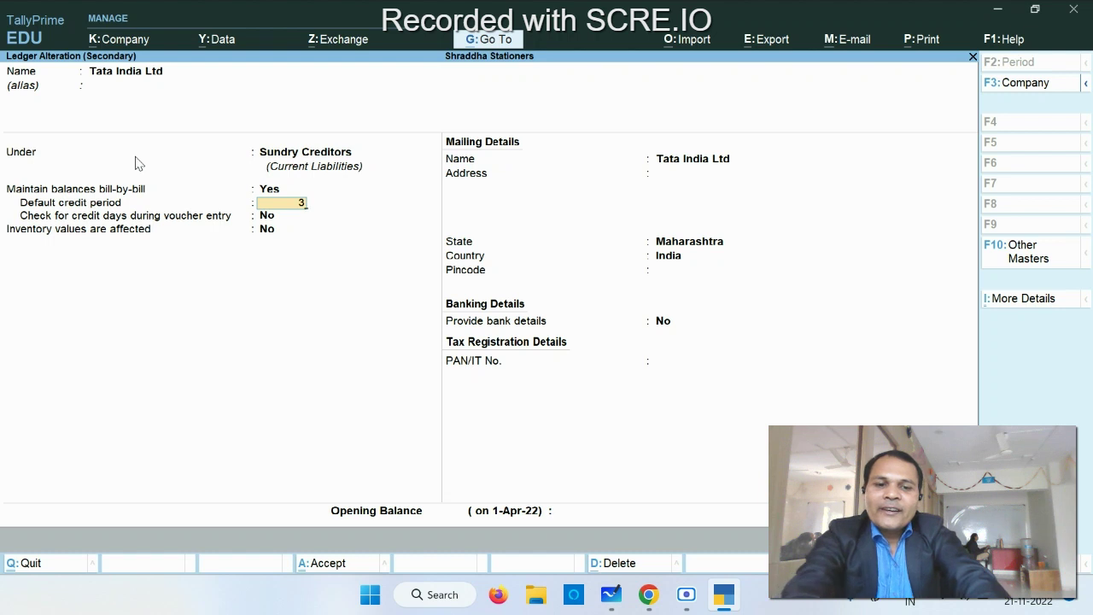
Set the ledger's default credit period to 30 days, keep its other details, and save it back to the voucher.
{"action": "type", "text": "30"}
{"action": "key", "text": "Return"}
{"action": "key", "text": "Return"}
{"action": "key", "text": "Return"}
{"action": "key", "text": "Return"}
{"action": "key", "text": "Return"}
{"action": "key", "text": "Return"}
{"action": "key", "text": "Return"}
{"action": "key", "text": "Return"}
{"action": "key", "text": "Return"}
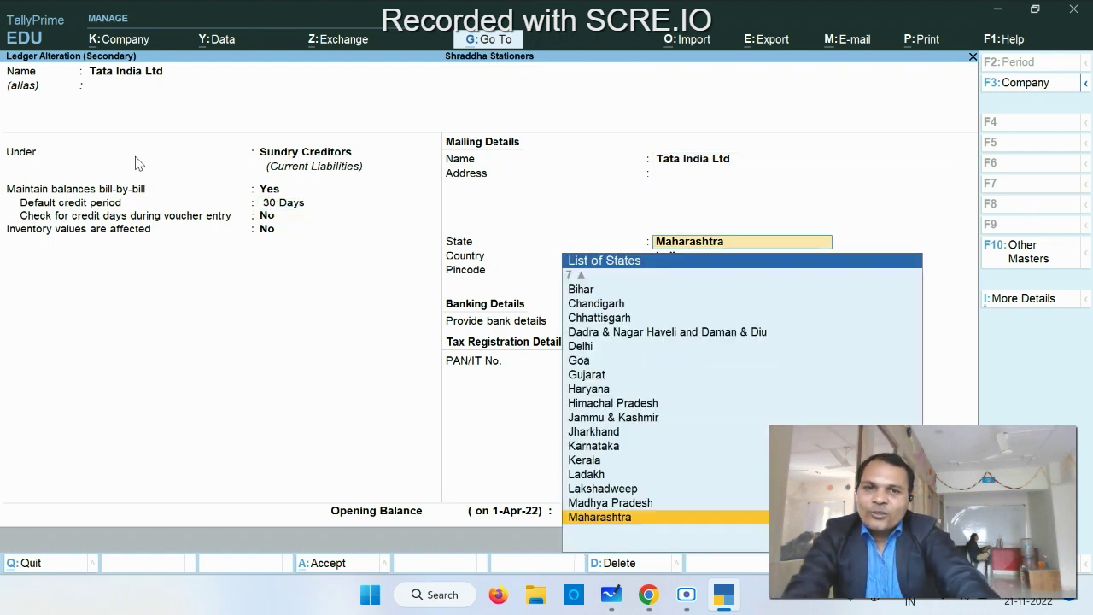
{"action": "key", "text": "Return"}
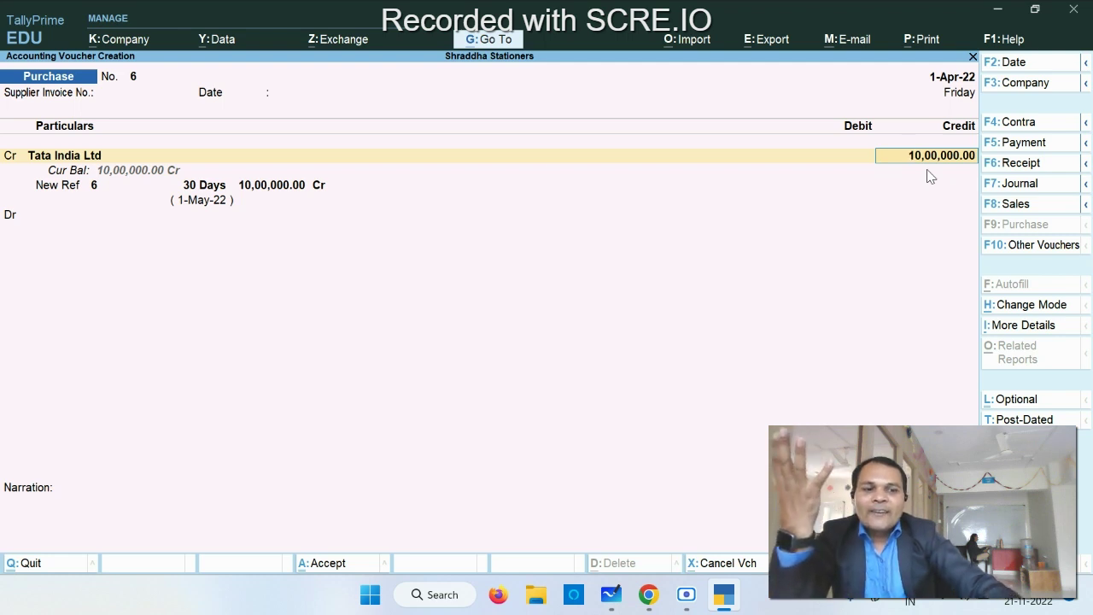
Show the bill-wise adjustment methods on the Tata India Ltd line, and discard the purchase voucher.
{"action": "key", "text": "Return"}
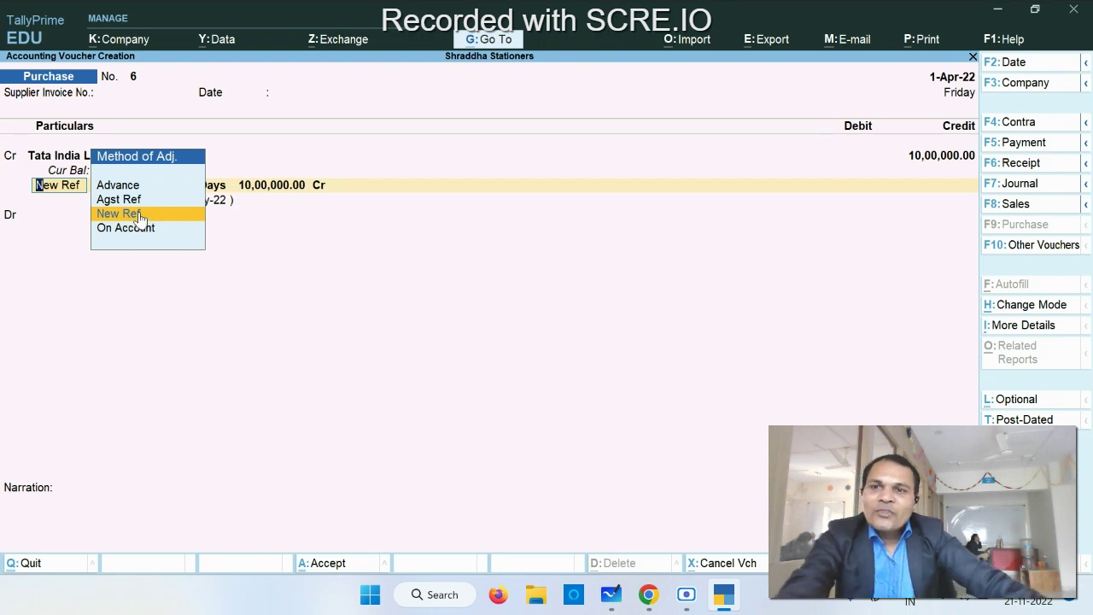
{"action": "key", "text": "Escape"}
{"action": "key", "text": "Escape"}
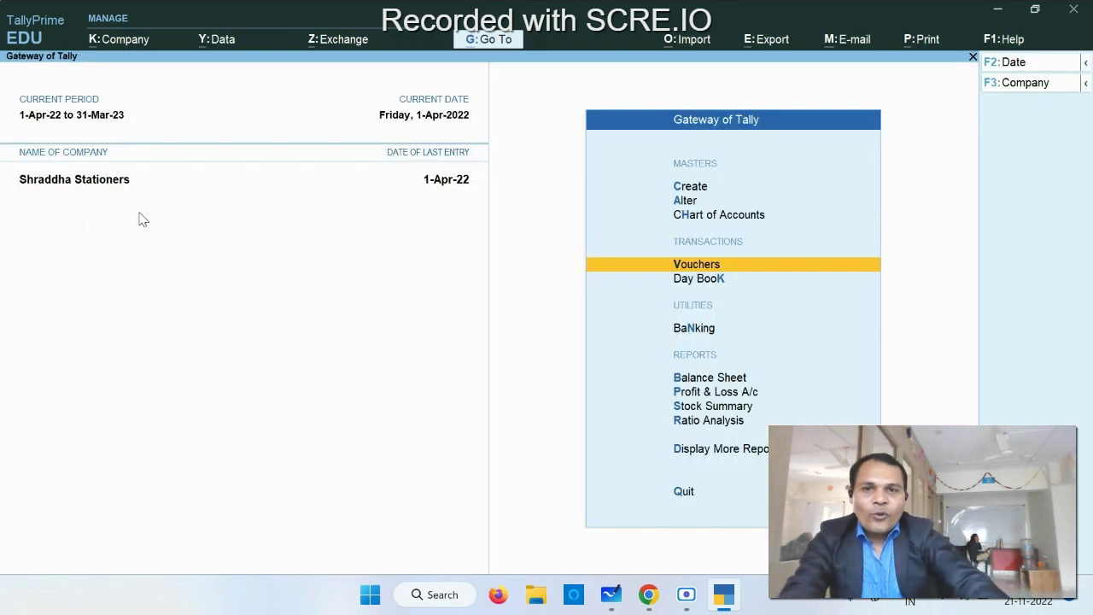
Start a new purchase voucher without supplier invoice details and select Tata India Ltd as the credited party.
{"action": "key", "text": "Return"}
{"action": "key", "text": "Return"}
{"action": "key", "text": "Return"}
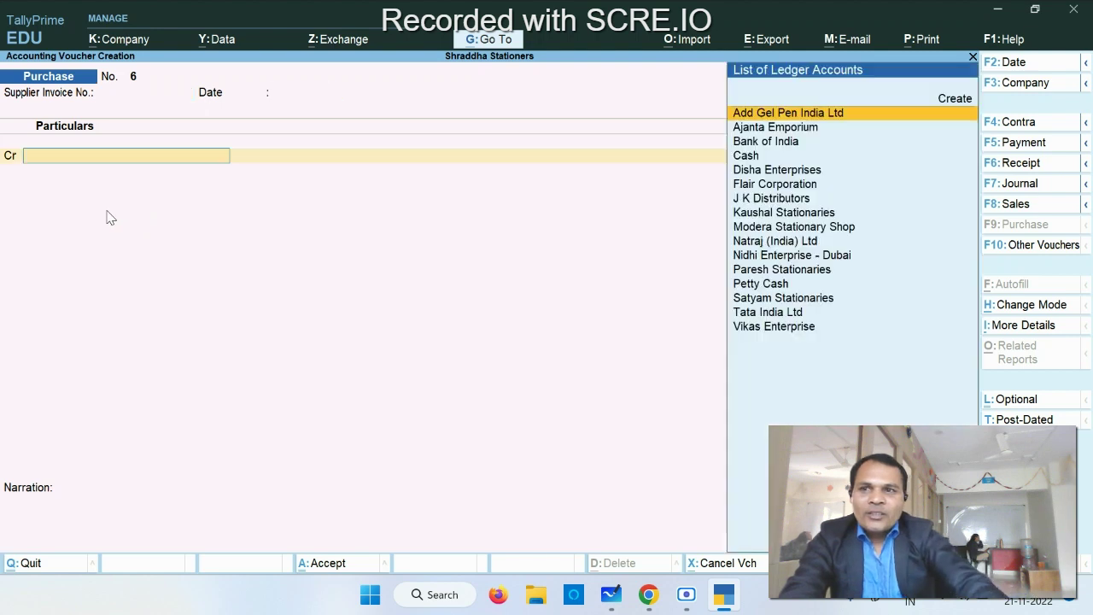
{"action": "type", "text": "T"}
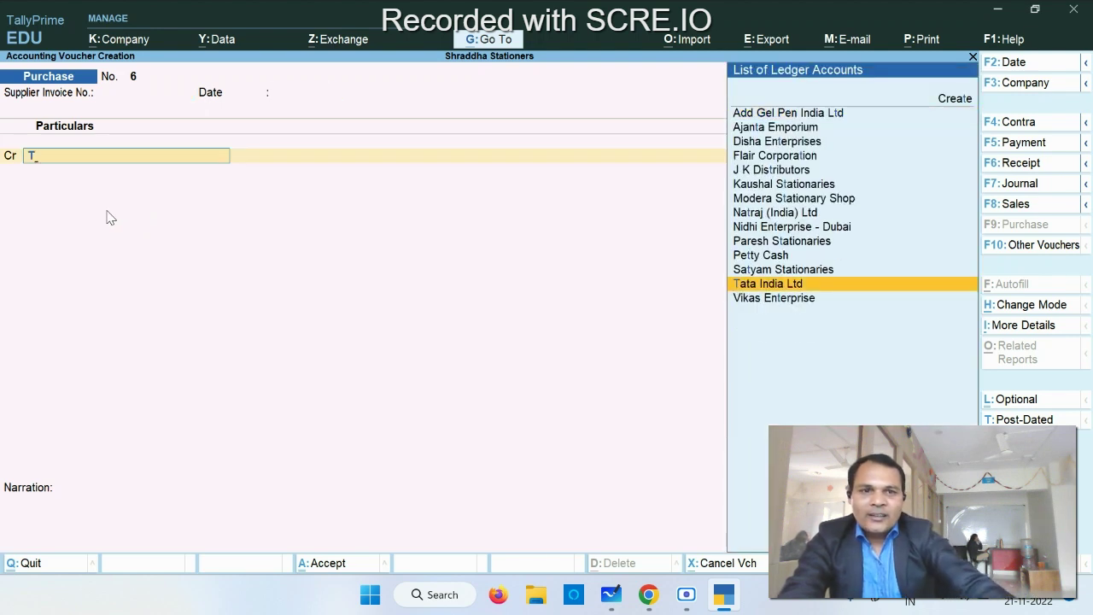
{"action": "key", "text": "Return"}
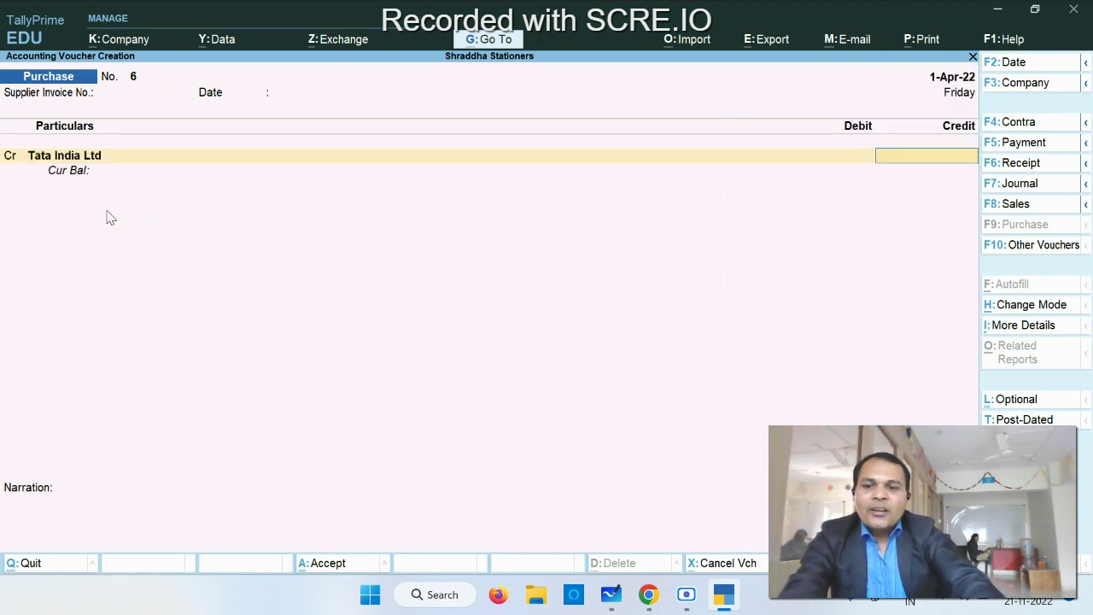
Enter 10,00,000 as the credit amount for Tata India Ltd in the purchase voucher.
{"action": "type", "text": "10,00,"}
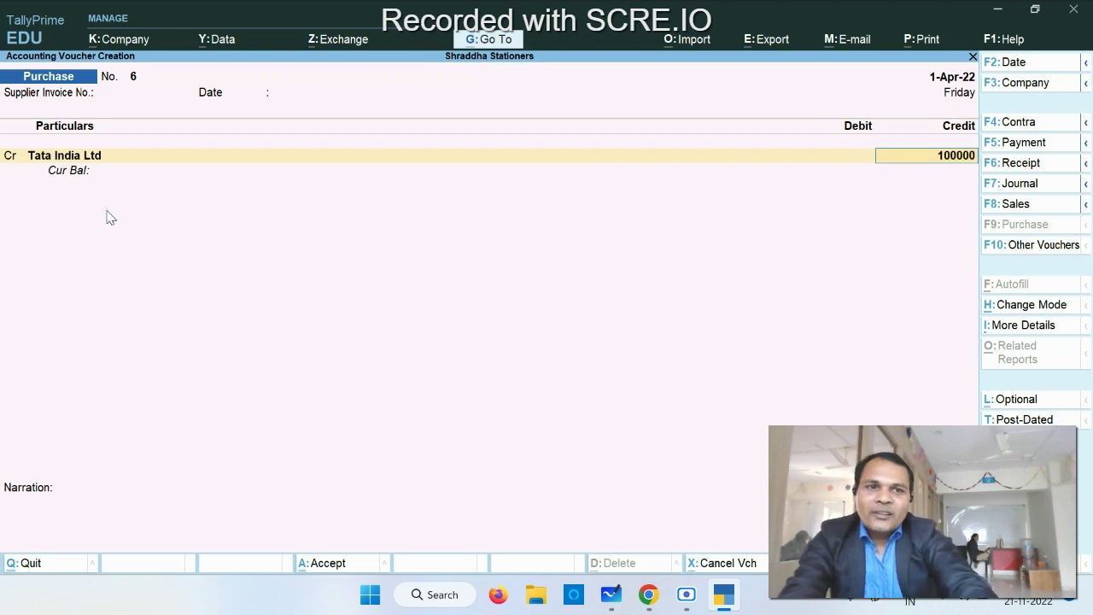
{"action": "type", "text": "000"}
{"action": "key", "text": "Return"}
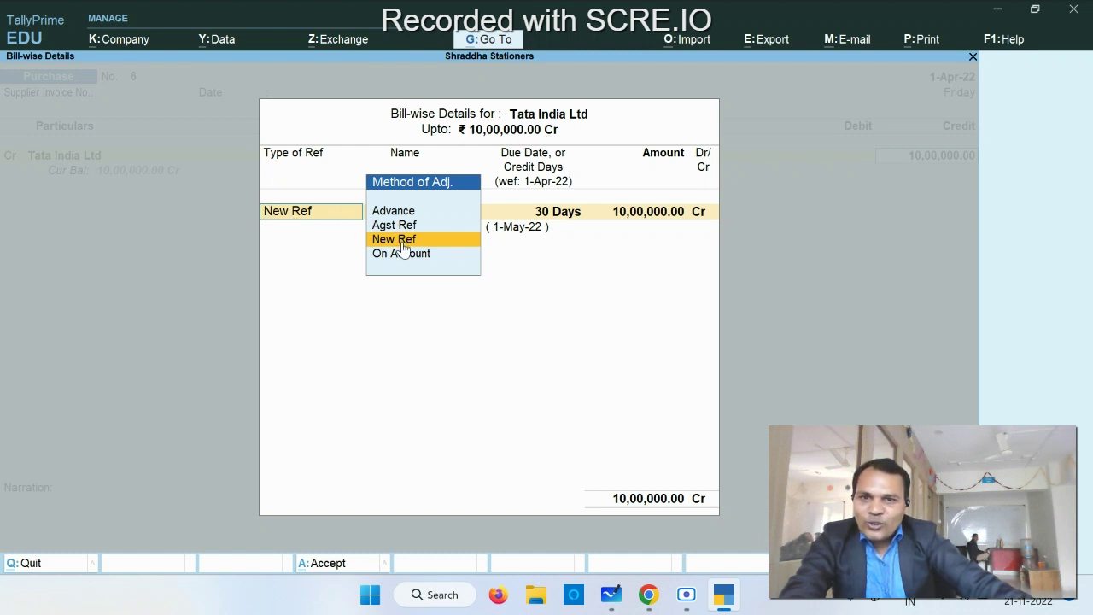
Allocate the full credit amount to a new bill reference named Pur/TIL/123 with a 30-day credit period.
{"action": "key", "text": "Return"}
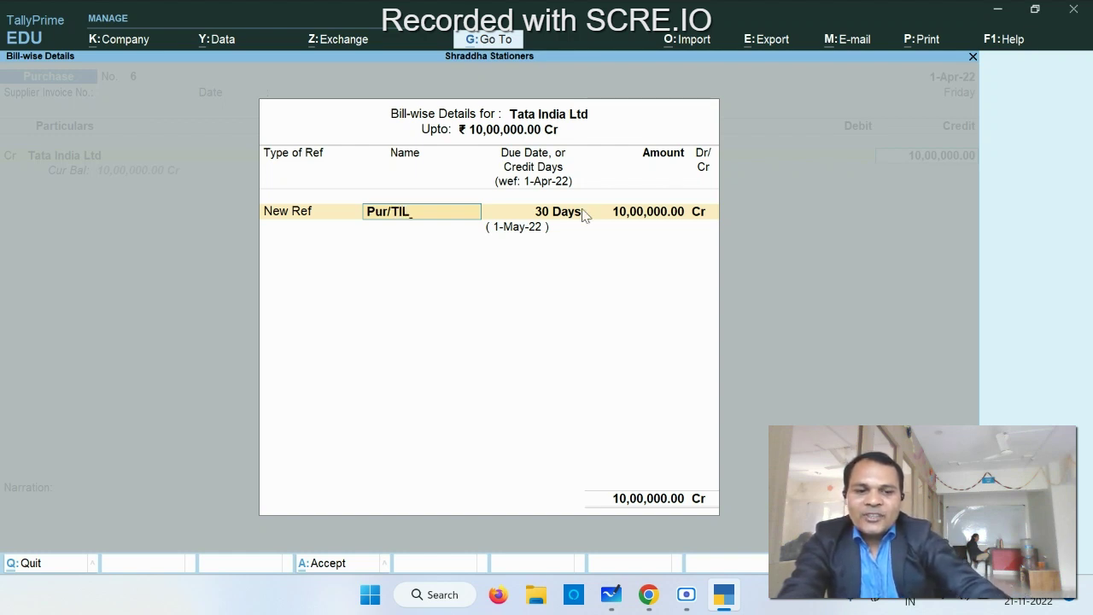
{"action": "type", "text": "/"}
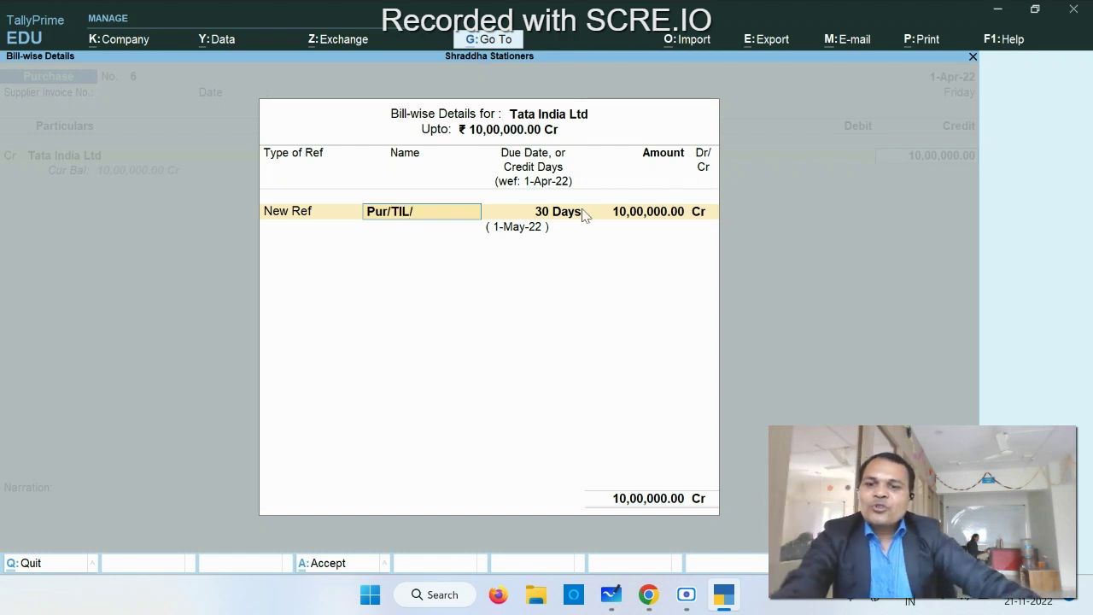
{"action": "type", "text": "123"}
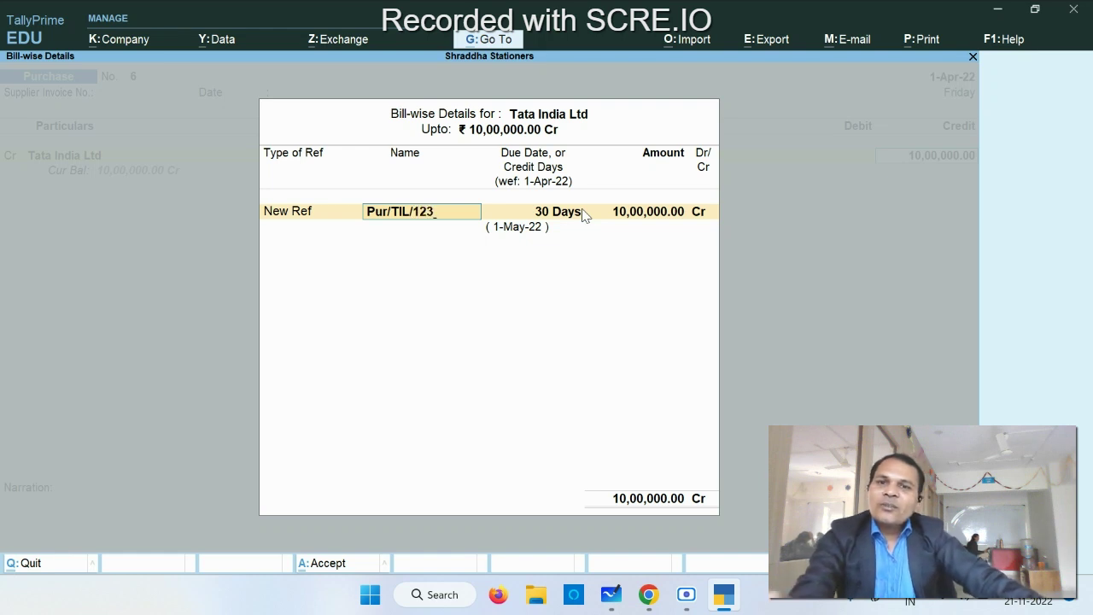
{"action": "key", "text": "Return"}
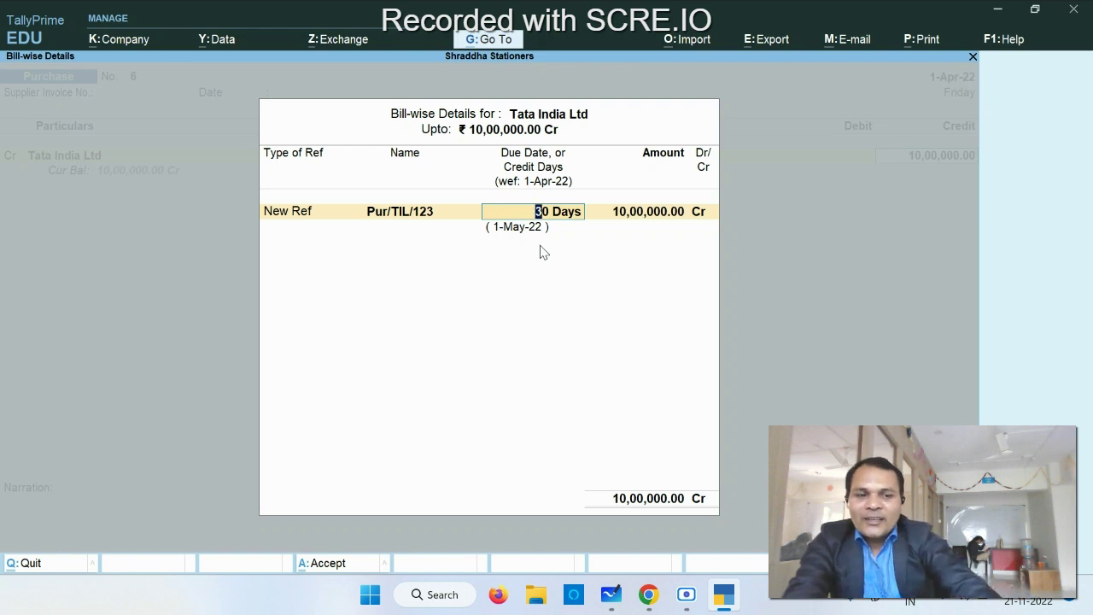
{"action": "key", "text": "Return"}
{"action": "key", "text": "Return"}
{"action": "key", "text": "Return"}
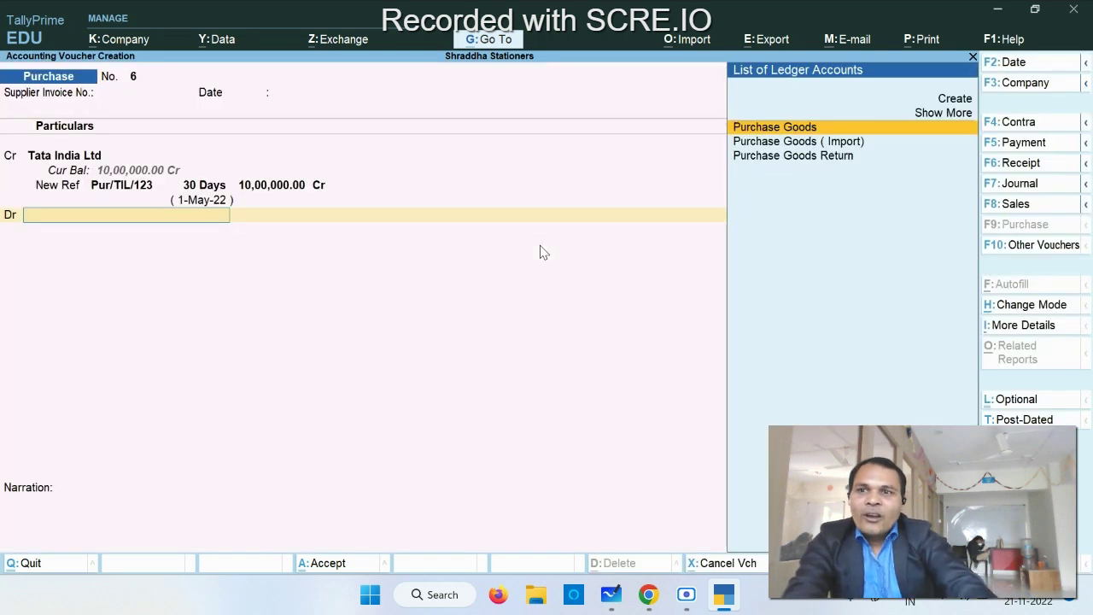
Debit the Purchase Goods ledger and choose Tata Indica as the stock item in its inventory allocation.
{"action": "key", "text": "Down"}
{"action": "key", "text": "Up"}
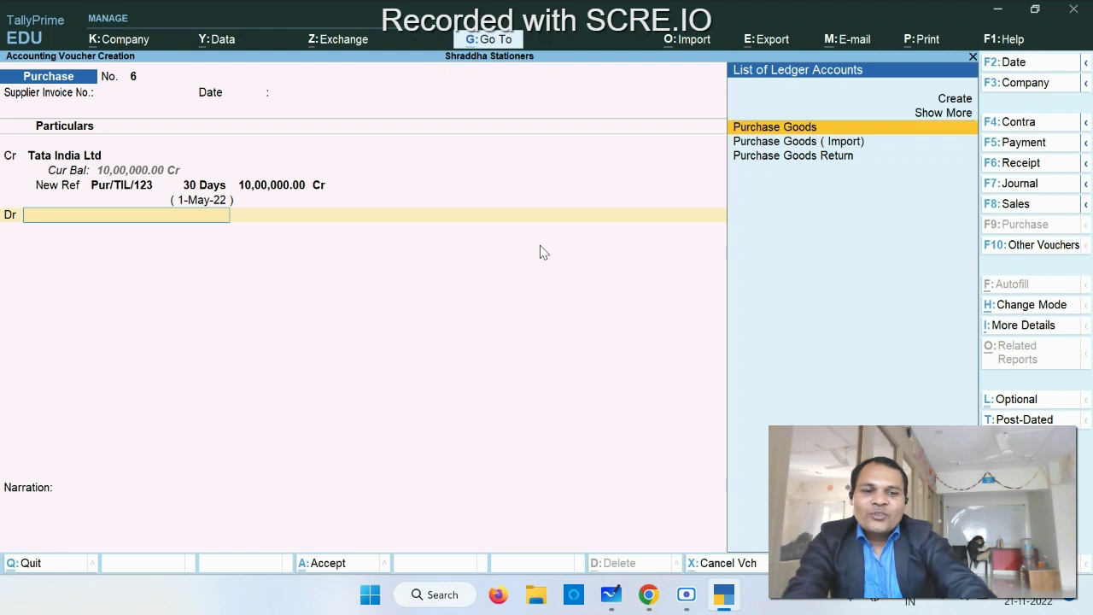
{"action": "key", "text": "Return"}
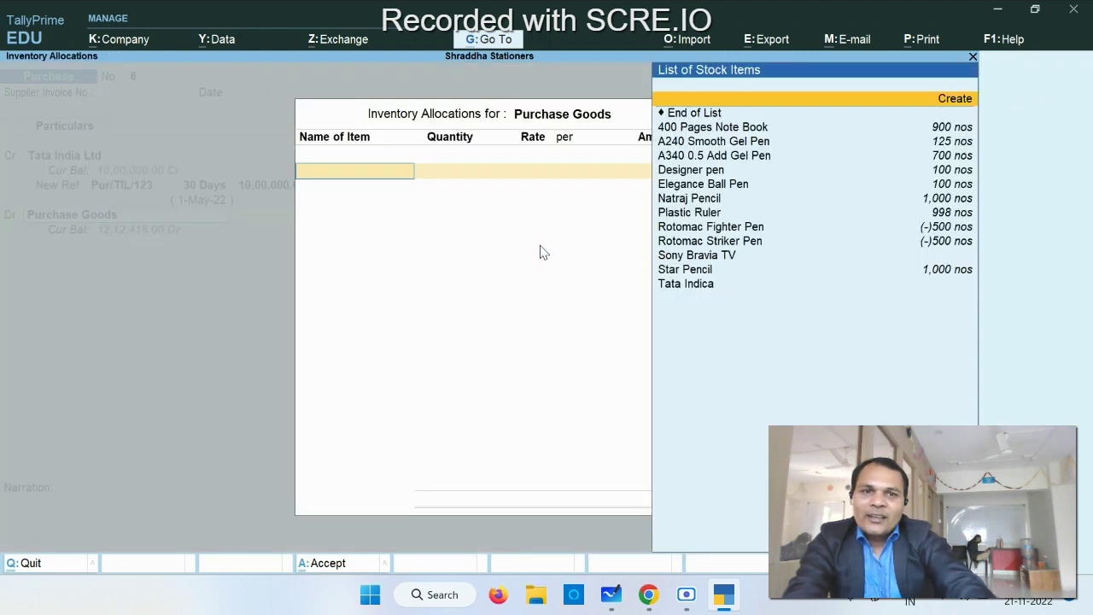
{"action": "key", "text": "Down"}
{"action": "key", "text": "Down"}
{"action": "key", "text": "Down"}
{"action": "key", "text": "Down"}
{"action": "key", "text": "Down"}
{"action": "key", "text": "Down"}
{"action": "key", "text": "Down"}
{"action": "key", "text": "Down"}
{"action": "key", "text": "Down"}
{"action": "key", "text": "Down"}
{"action": "key", "text": "Down"}
{"action": "key", "text": "Down"}
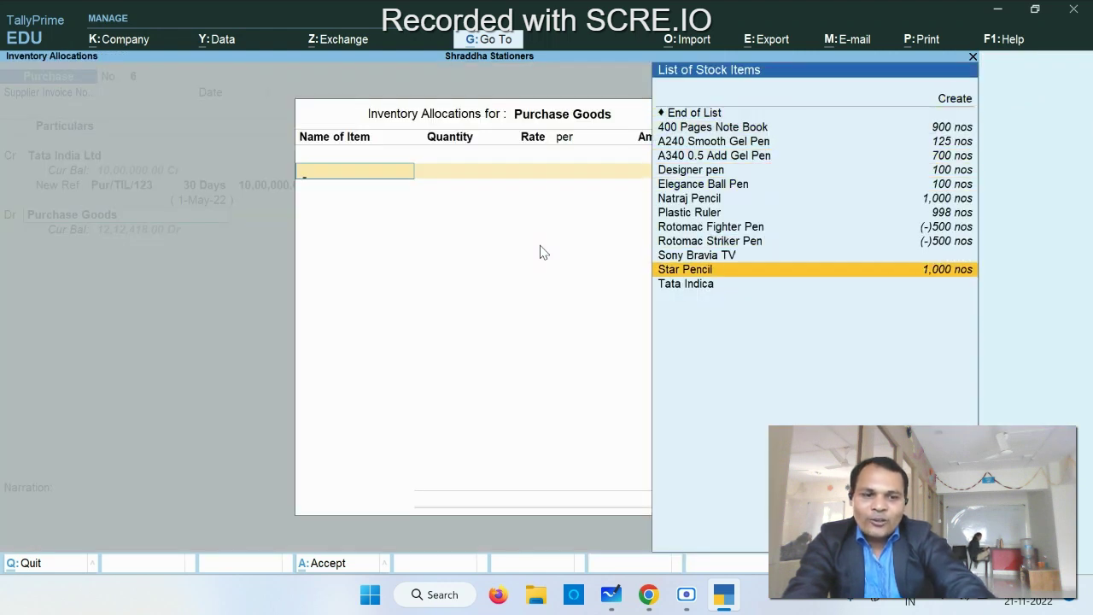
{"action": "key", "text": "Down"}
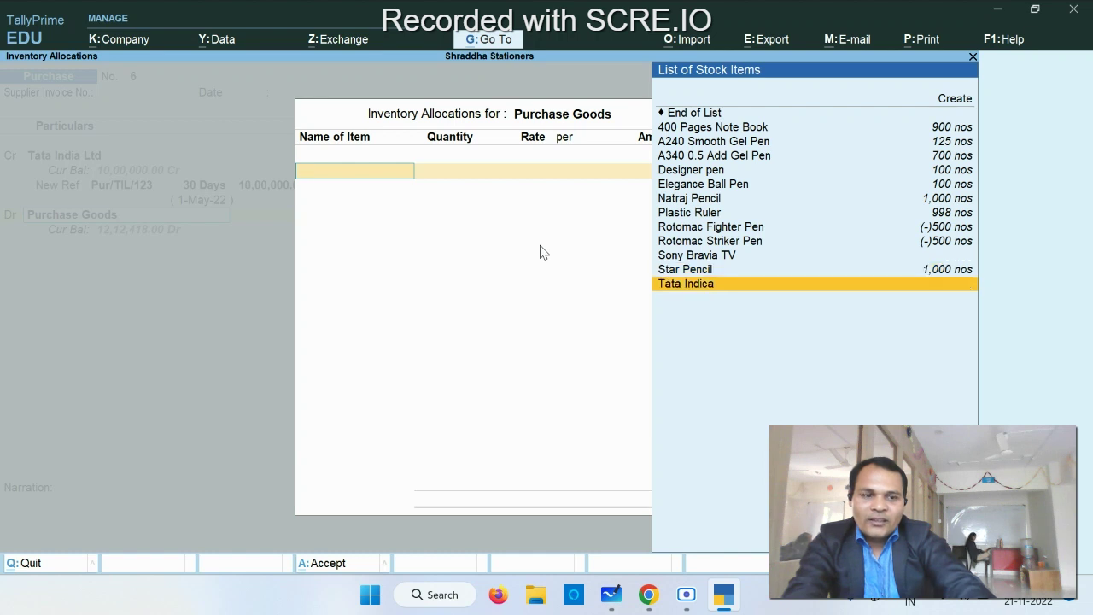
{"action": "key", "text": "Return"}
Set Tata Indica's quantity to 10 nos at a rate of 1,00,000 and save the purchase voucher without narration.
{"action": "type", "text": "10"}
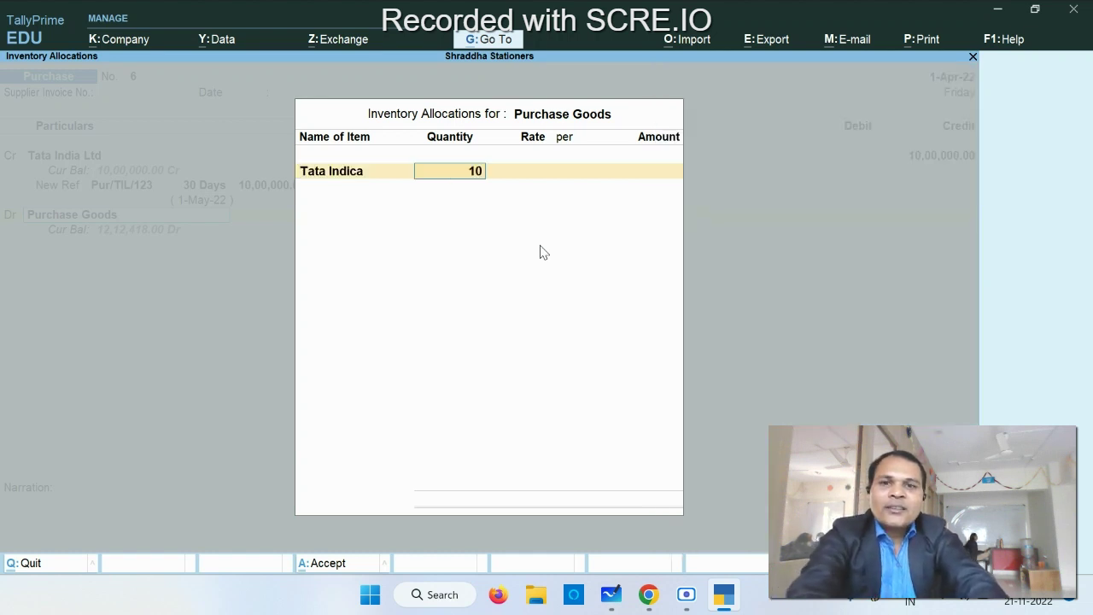
{"action": "key", "text": "Return"}
{"action": "type", "text": "1"}
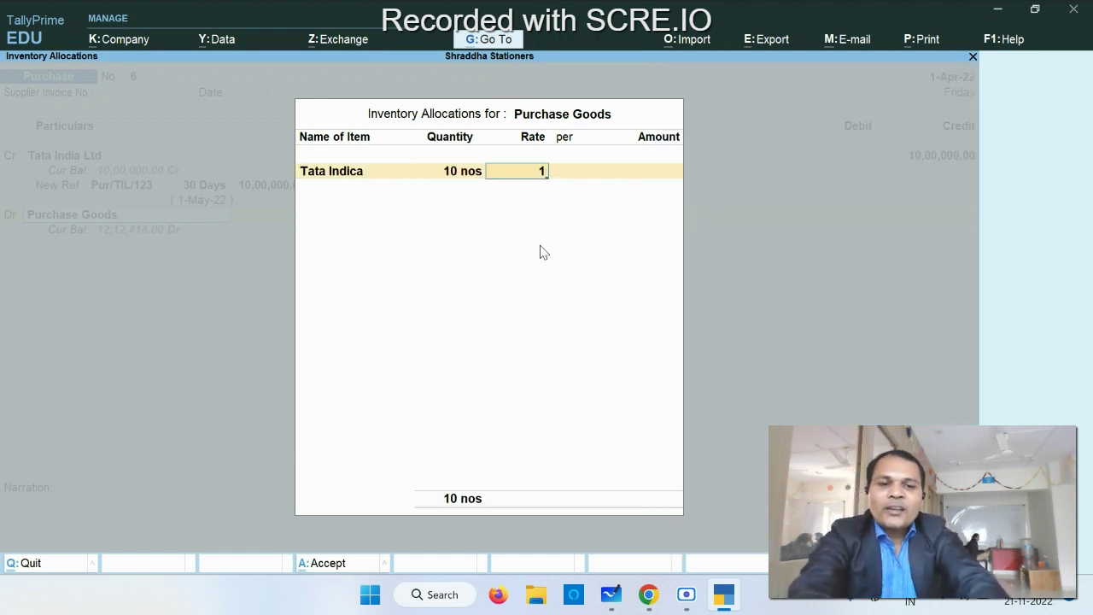
{"action": "type", "text": "00000"}
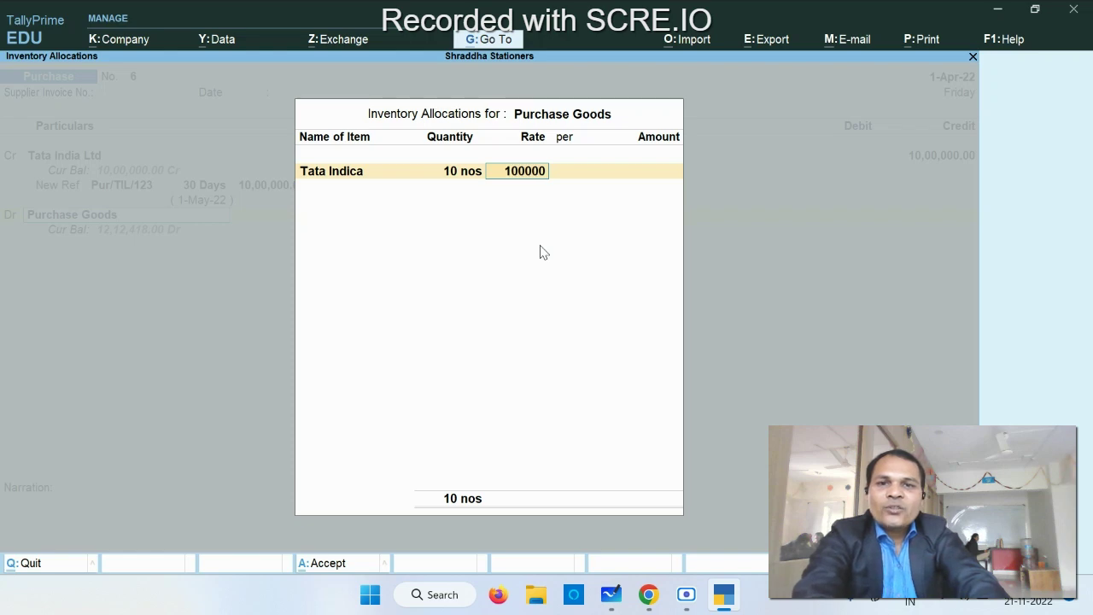
{"action": "key", "text": "Return"}
{"action": "key", "text": "Return"}
{"action": "key", "text": "Return"}
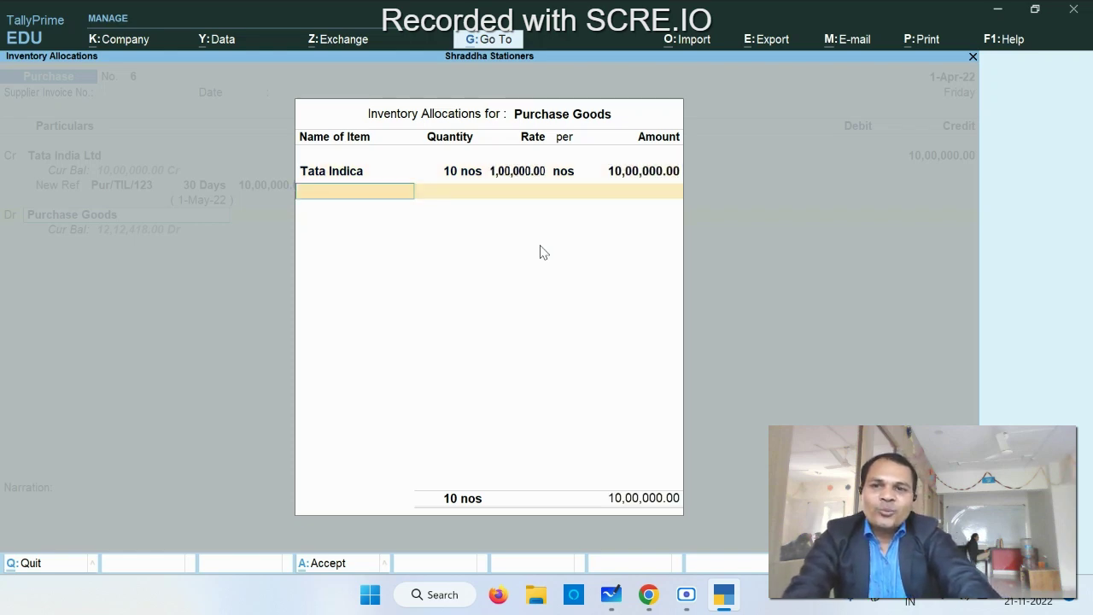
{"action": "key", "text": "Return"}
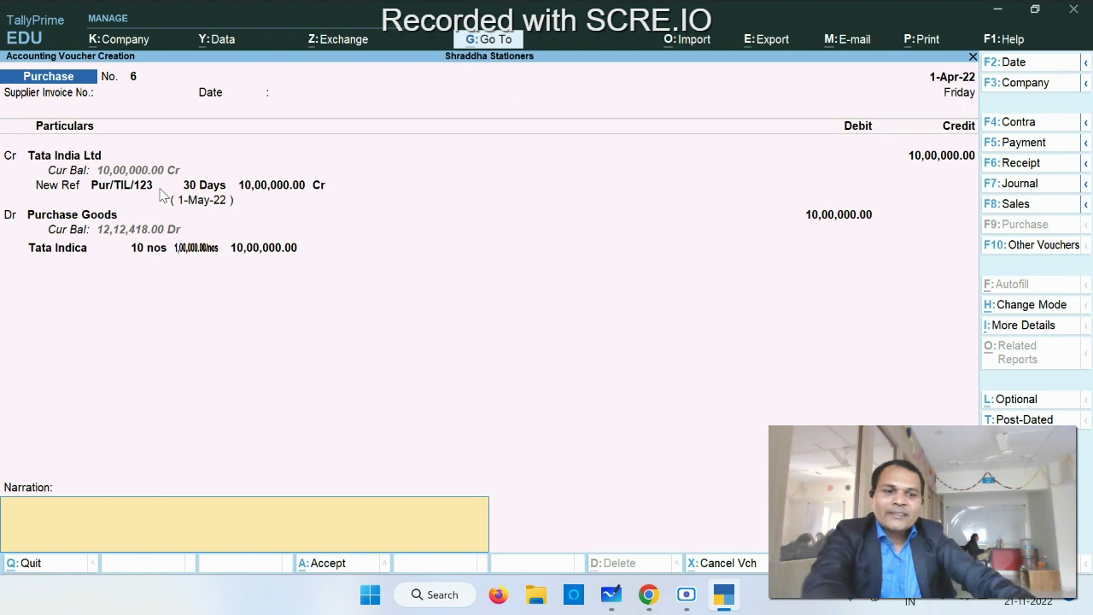
{"action": "key", "text": "Return"}
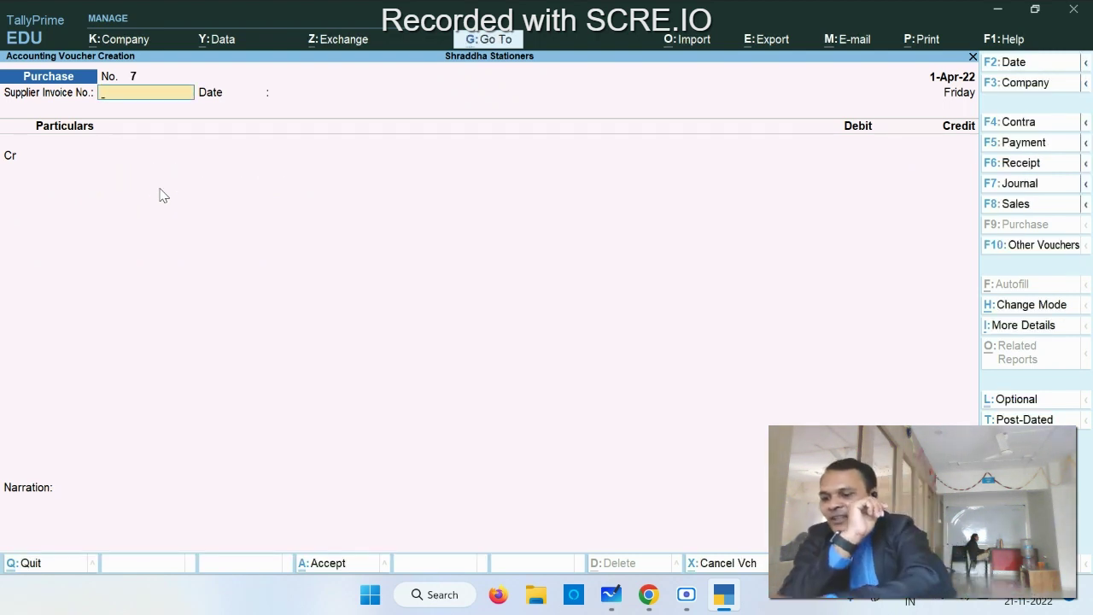
Leave the supplier invoice details of the new purchase voucher blank and credit Tata India Ltd with 5,00,000.
{"action": "key", "text": "Return"}
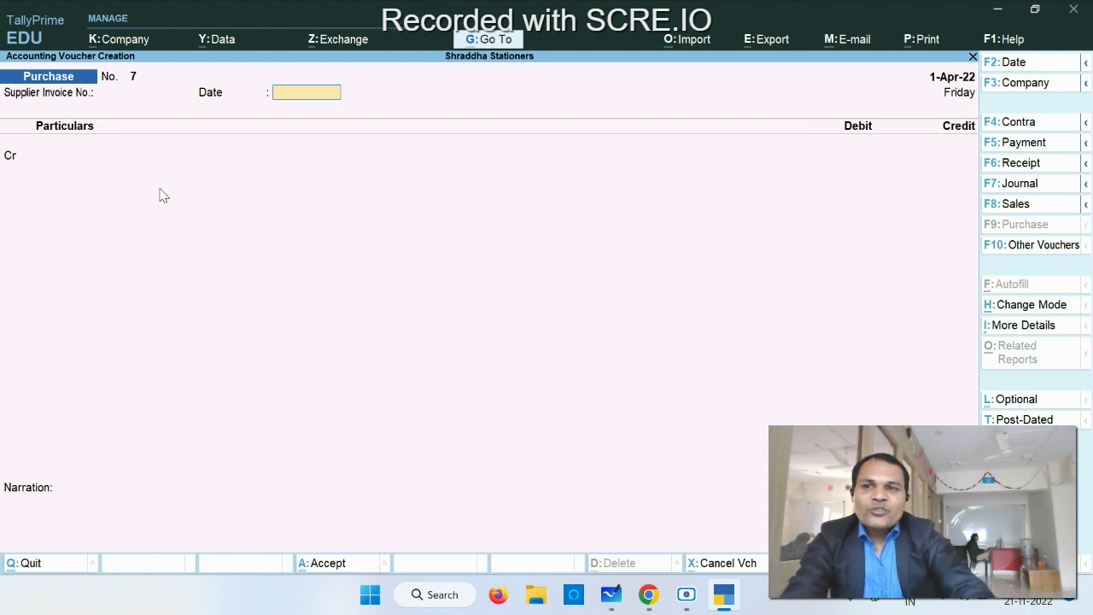
{"action": "key", "text": "Return"}
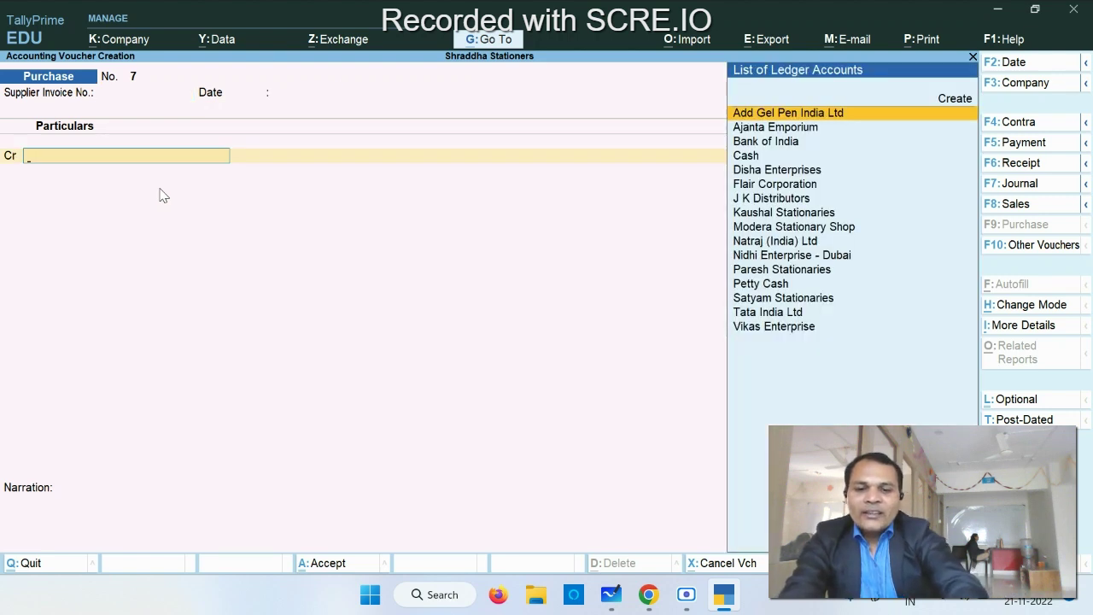
{"action": "type", "text": "T"}
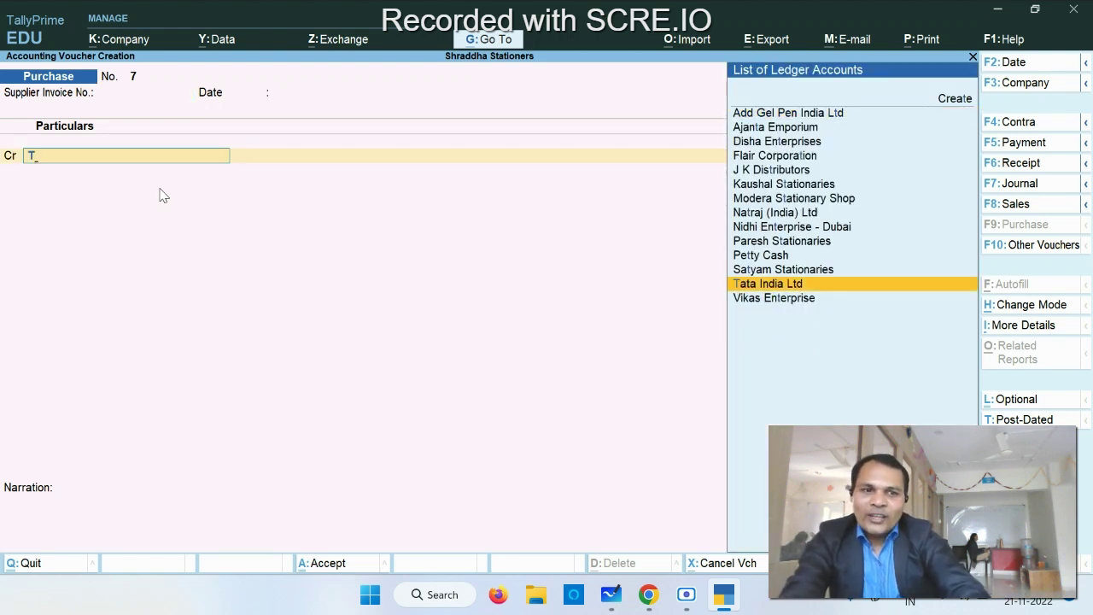
{"action": "key", "text": "Down"}
{"action": "key", "text": "Up"}
{"action": "key", "text": "Return"}
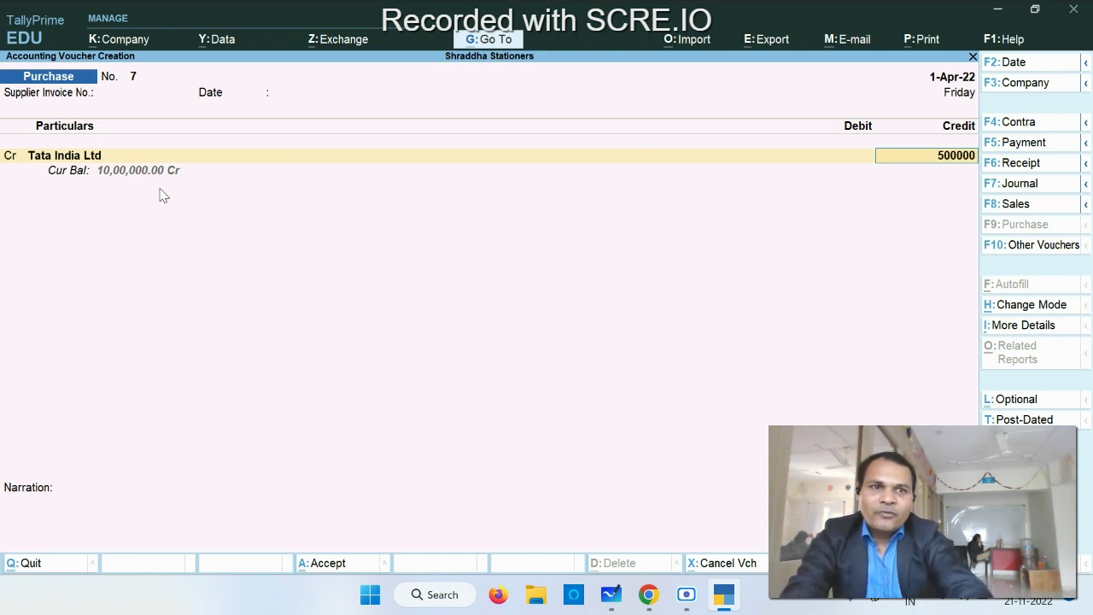
{"action": "key", "text": "Return"}
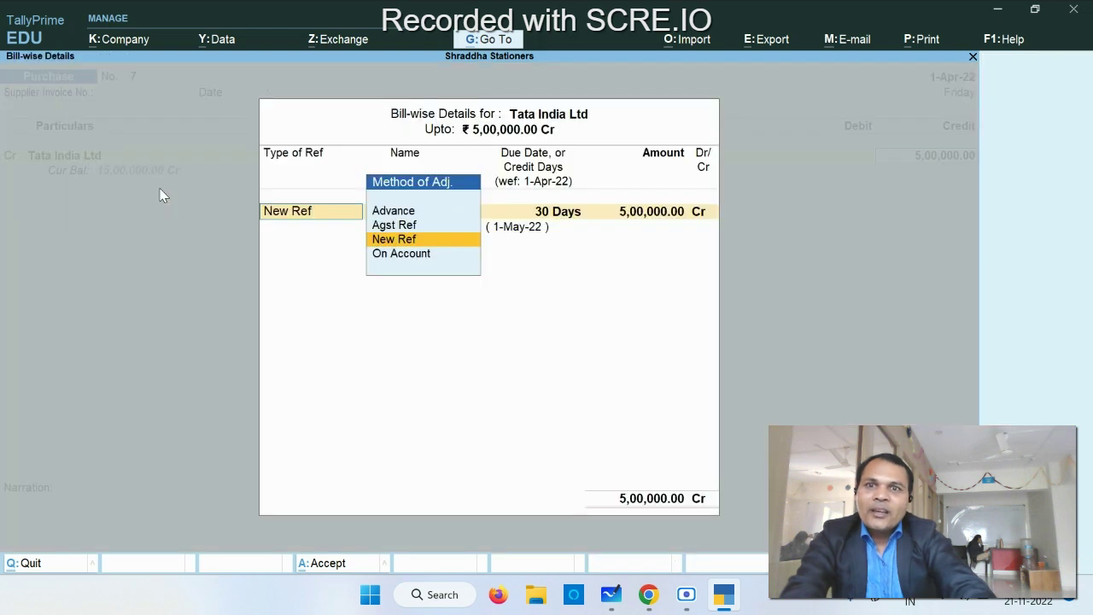
Allocate the credit to new reference Put/TIL/124 with 30 days of credit, and debit Purchase Goods.
{"action": "key", "text": "Return"}
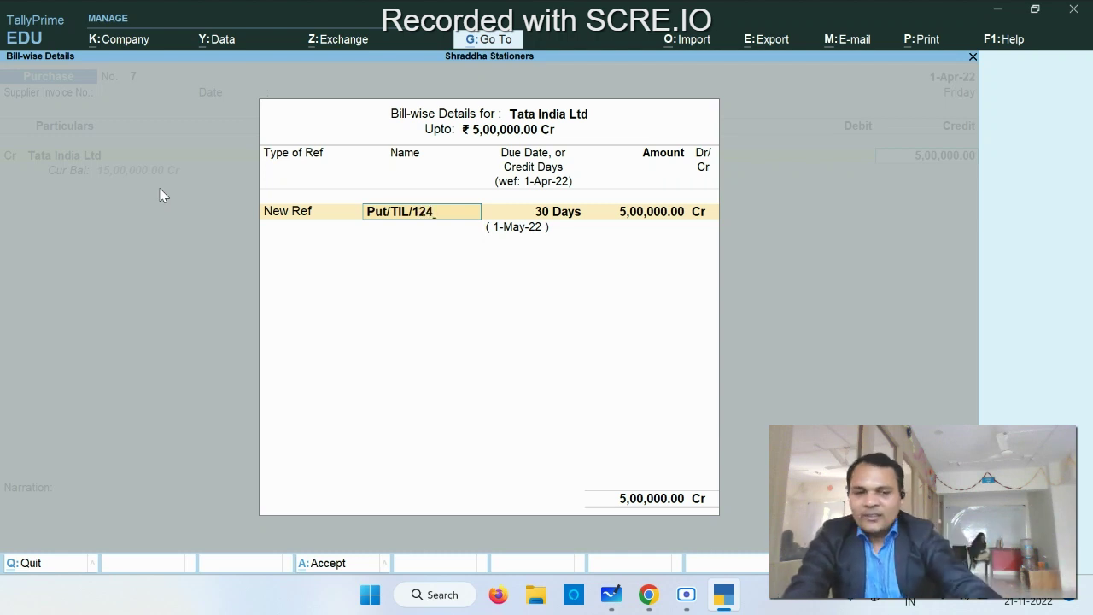
{"action": "key", "text": "Return"}
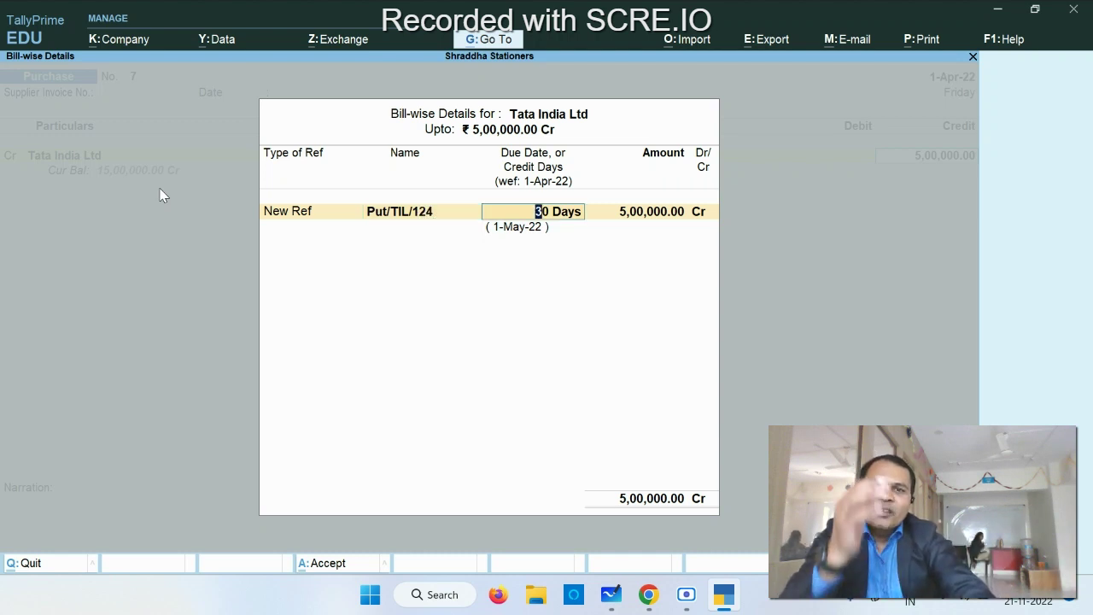
{"action": "key", "text": "Return"}
{"action": "key", "text": "Return"}
{"action": "key", "text": "Return"}
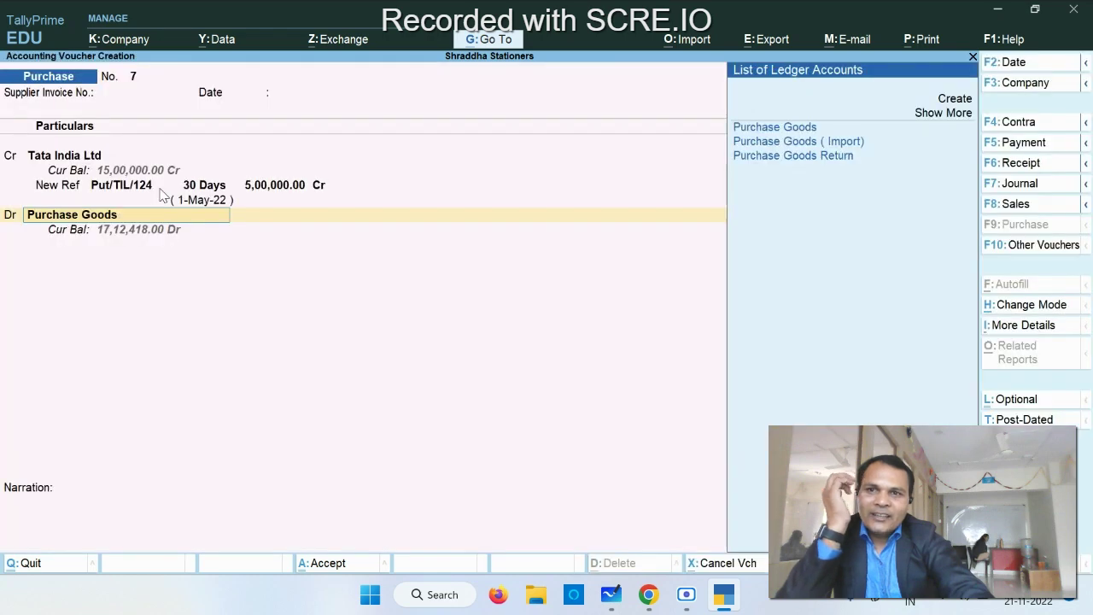
{"action": "key", "text": "Return"}
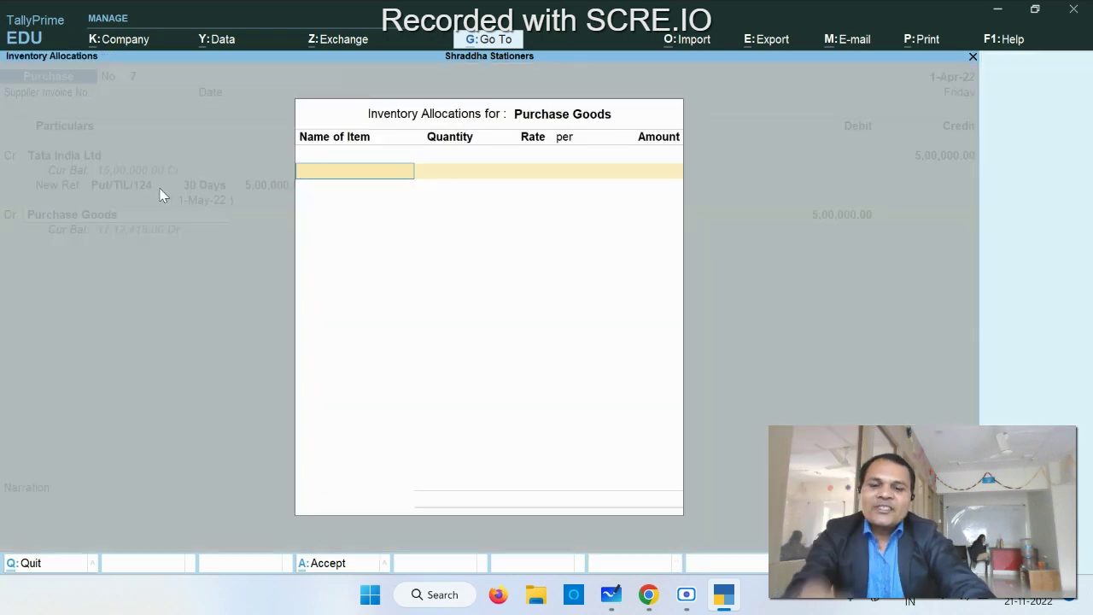
Create a stock item named Car Covers under Primary with nos as its unit, and use it in the inventory allocation.
{"action": "key", "text": "alt+c"}
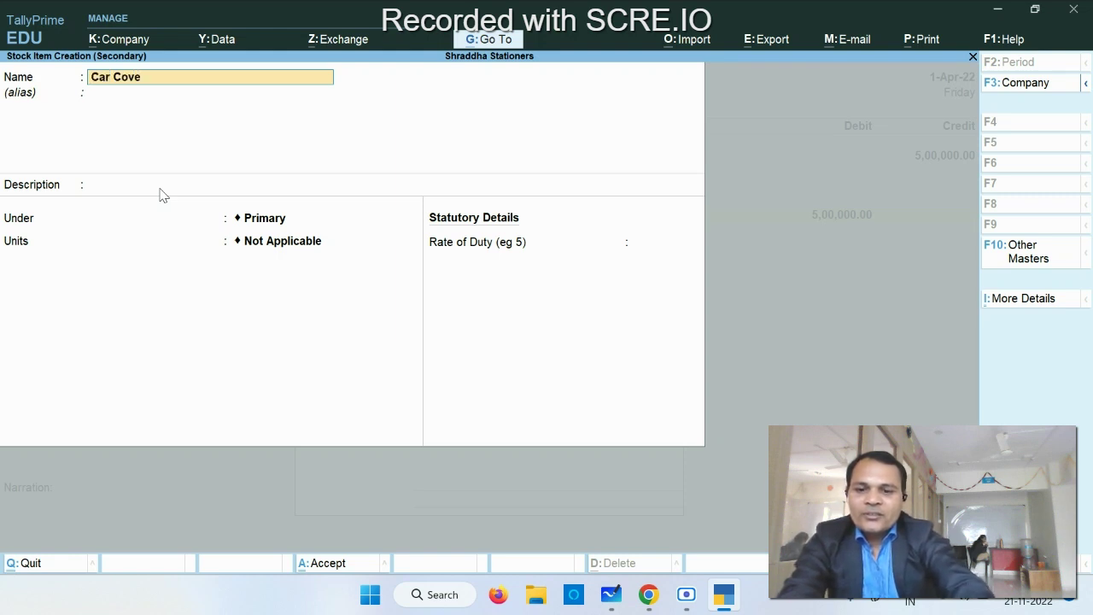
{"action": "key", "text": "Return"}
{"action": "key", "text": "Return"}
{"action": "key", "text": "Return"}
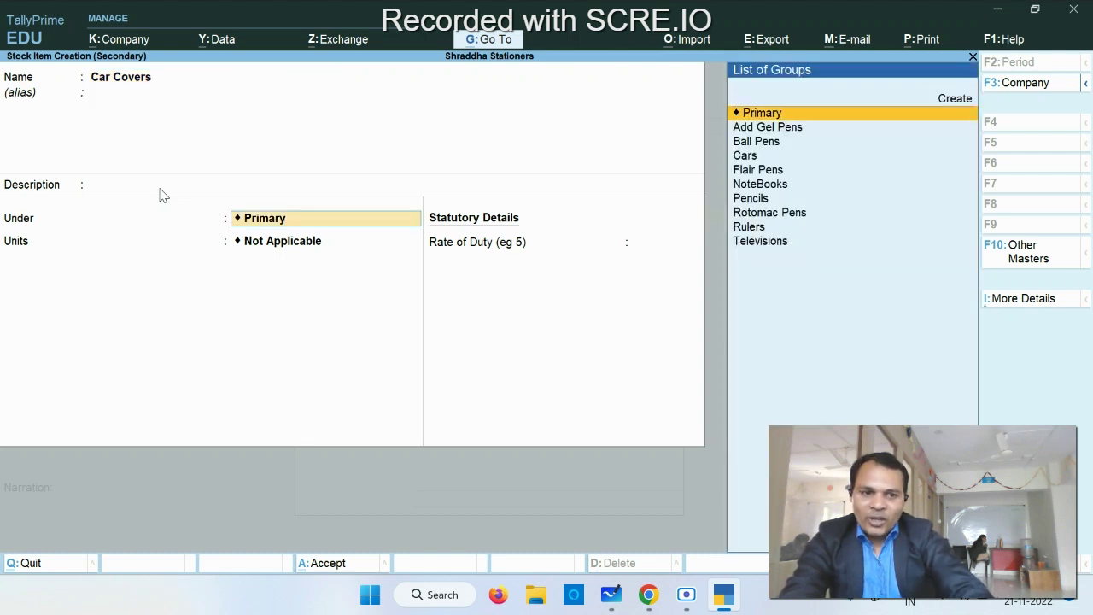
{"action": "key", "text": "Return"}
{"action": "key", "text": "Down"}
{"action": "key", "text": "Return"}
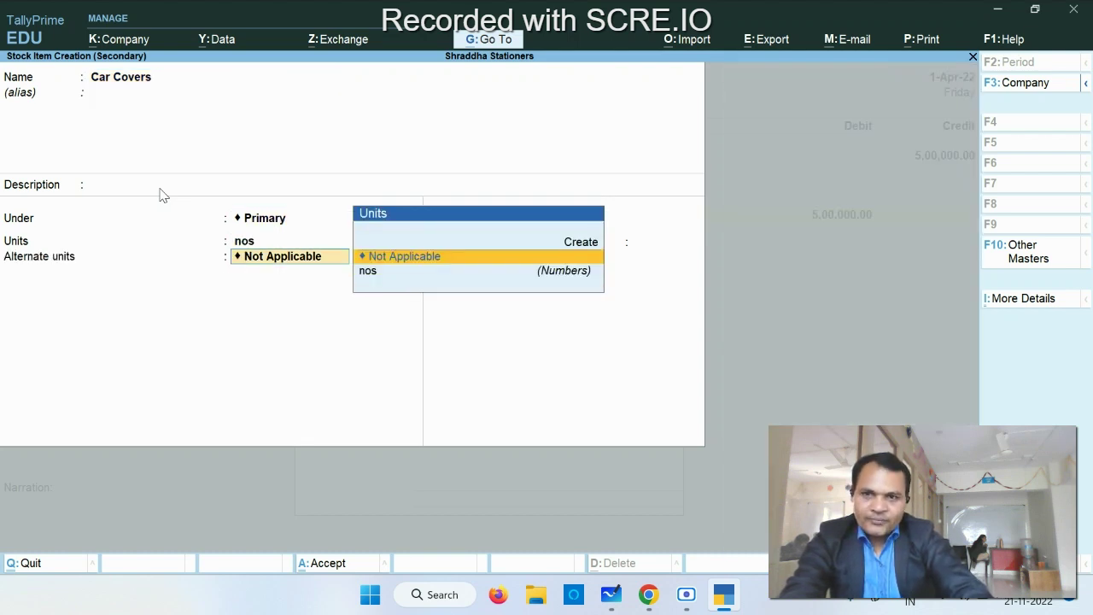
{"action": "key", "text": "Return"}
{"action": "key", "text": "Return"}
{"action": "key", "text": "Return"}
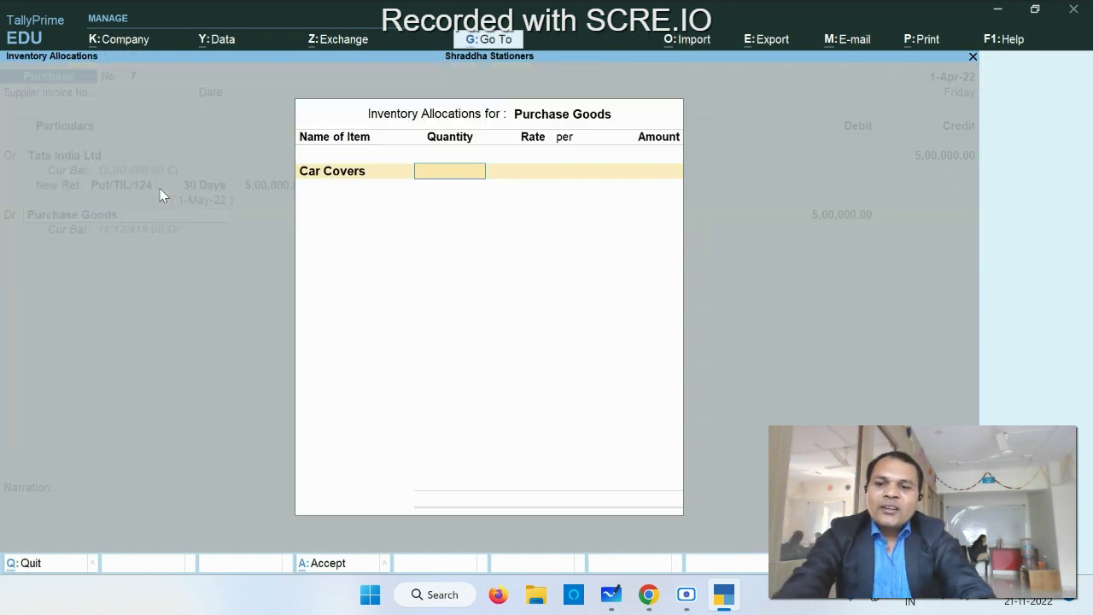
Allocate 1,000 nos of Car Covers at a rate of 500, save the voucher without narration, and leave voucher entry.
{"action": "key", "text": "Return"}
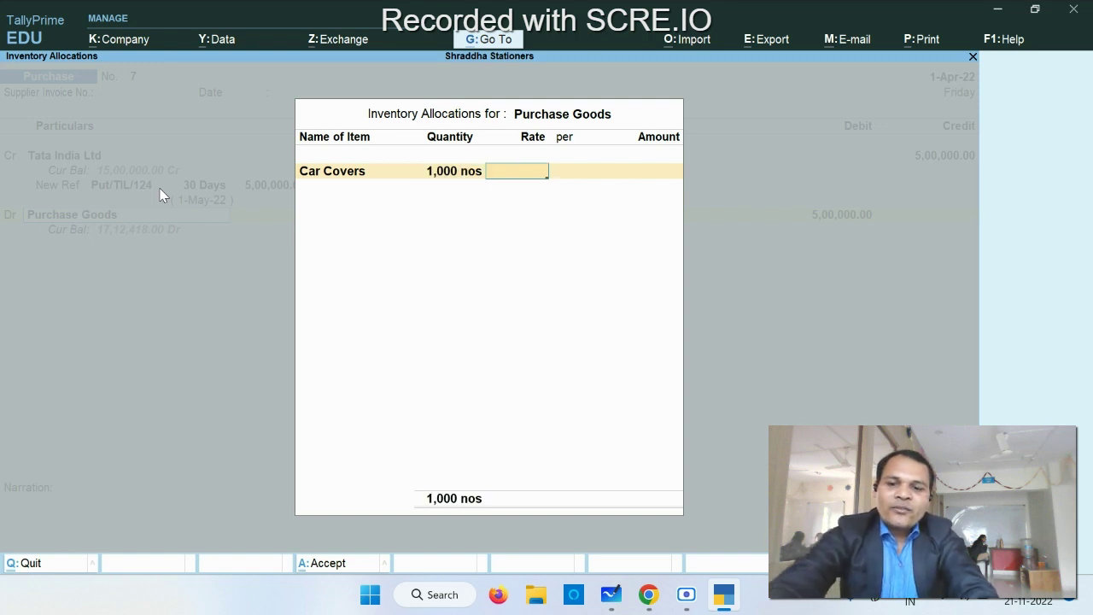
{"action": "key", "text": "Return"}
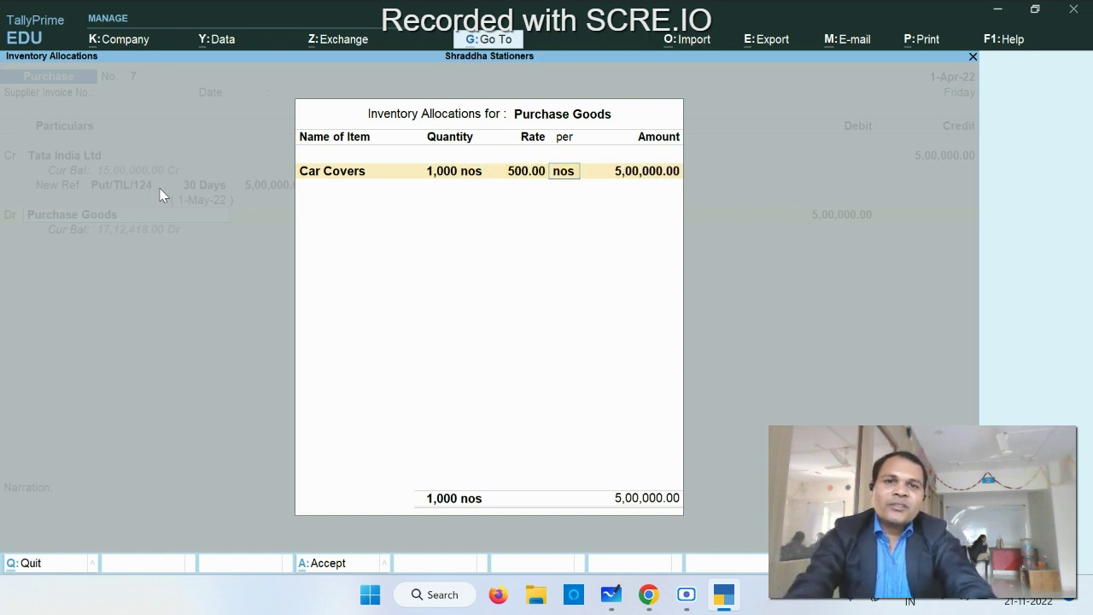
{"action": "key", "text": "Return"}
{"action": "key", "text": "Return"}
{"action": "key", "text": "Return"}
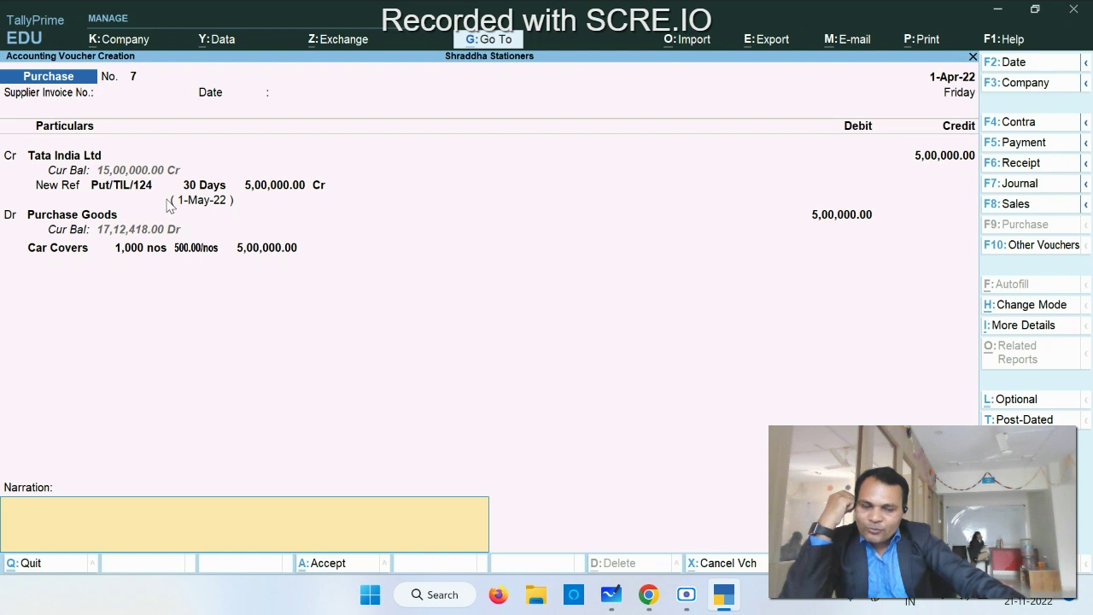
{"action": "key", "text": "Return"}
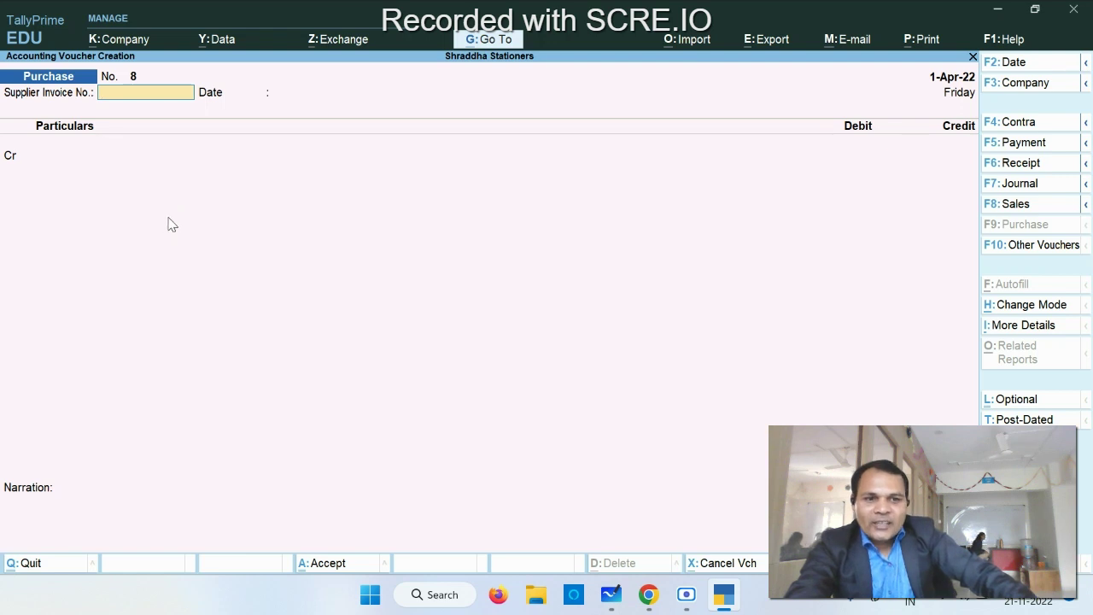
{"action": "key", "text": "Escape"}
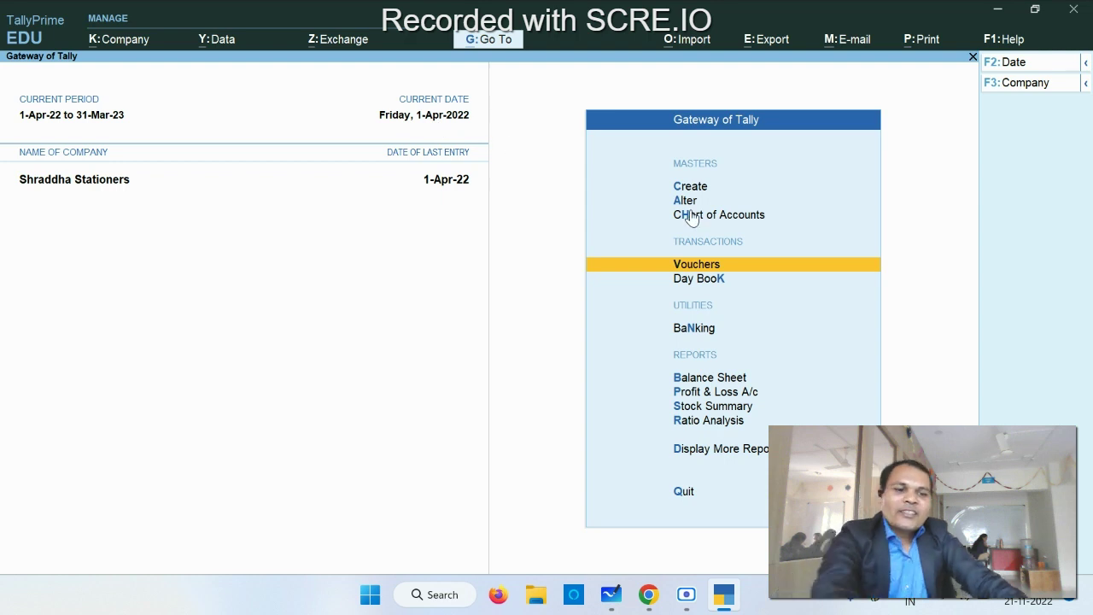
Set the voucher date to 2-4-2022 in voucher entry and return to the Gateway of Tally.
{"action": "key", "text": "Return"}
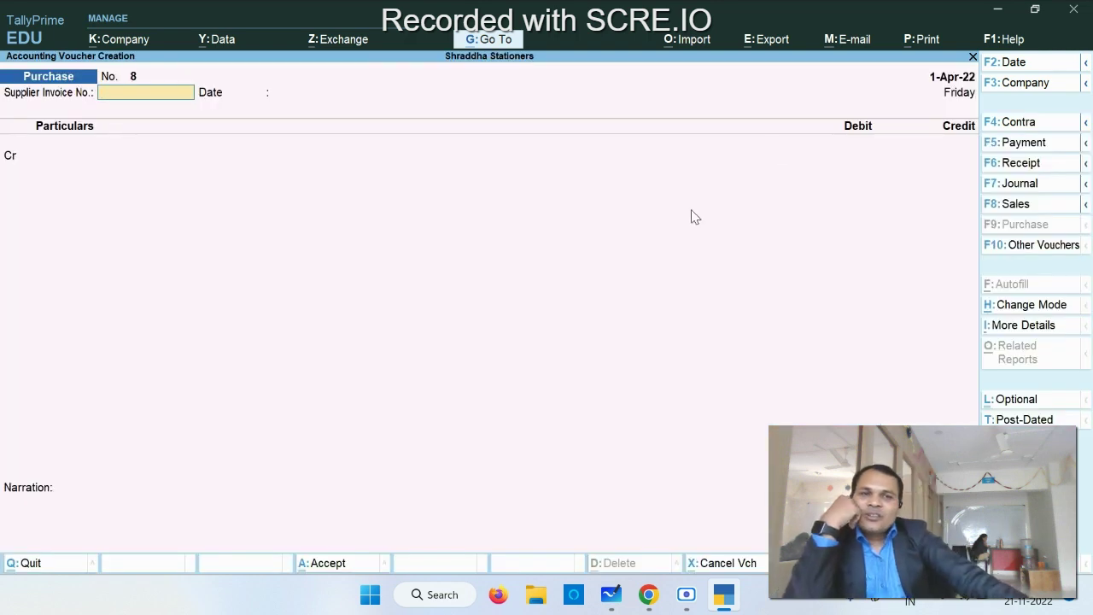
{"action": "left_click", "coordinate": [1020, 67]}
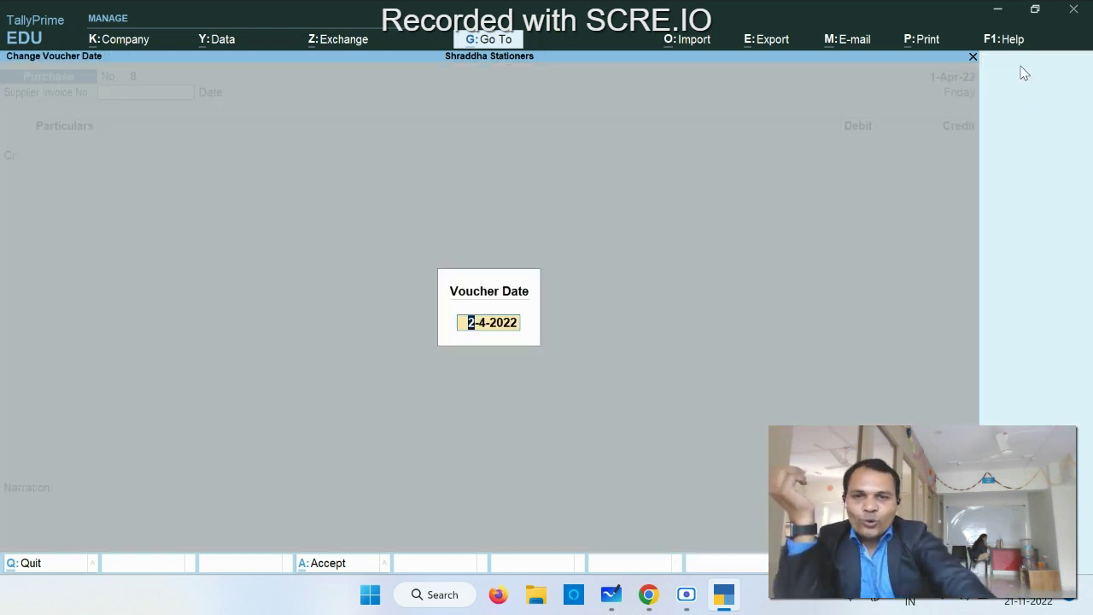
{"action": "key", "text": "Return"}
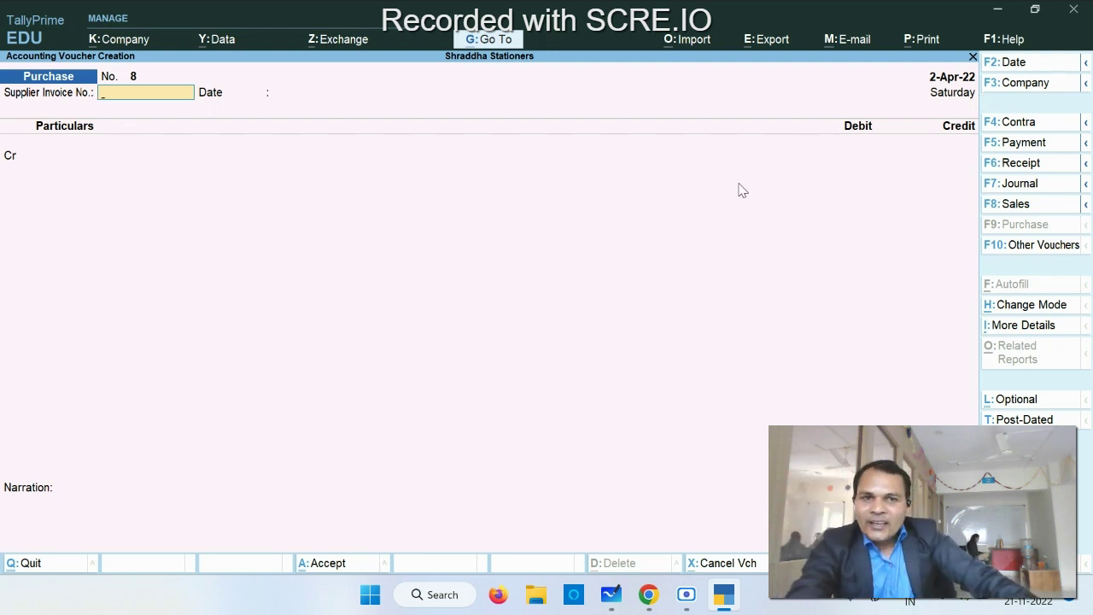
{"action": "key", "text": "Escape"}
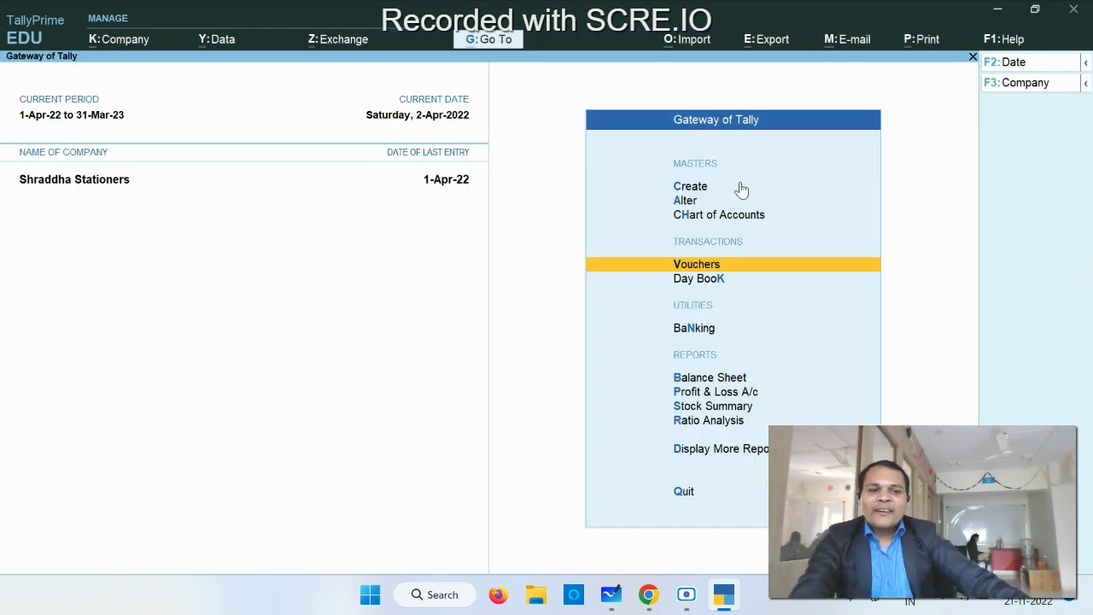
Open the Payables report under the outstanding statements of accounts.
{"action": "key", "text": "Down"}
{"action": "key", "text": "Down"}
{"action": "key", "text": "Down"}
{"action": "key", "text": "Down"}
{"action": "key", "text": "Down"}
{"action": "key", "text": "Down"}
{"action": "key", "text": "Down"}
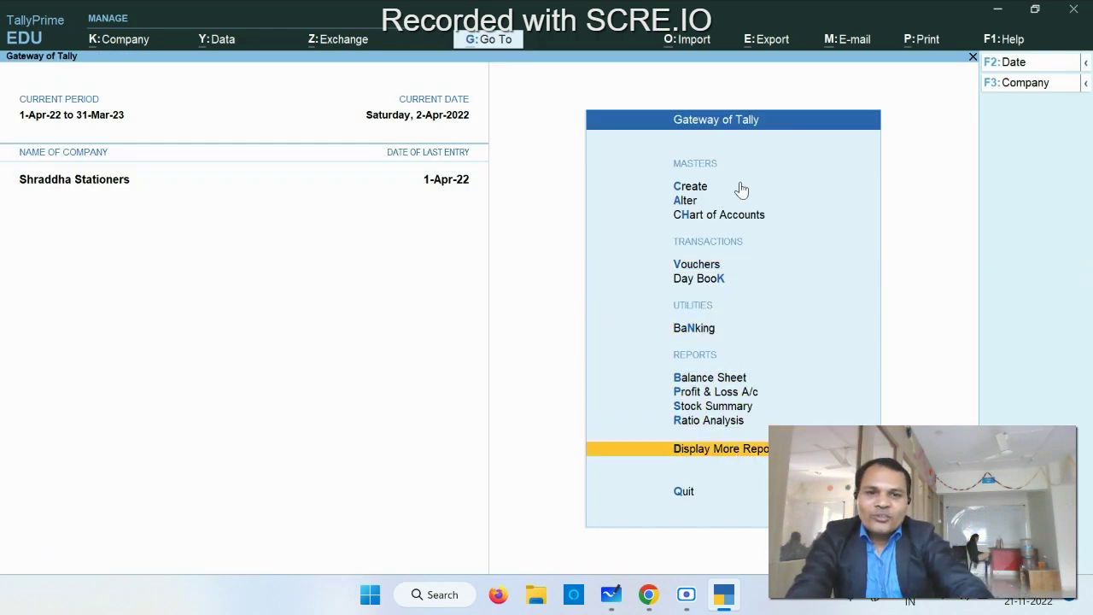
{"action": "key", "text": "Return"}
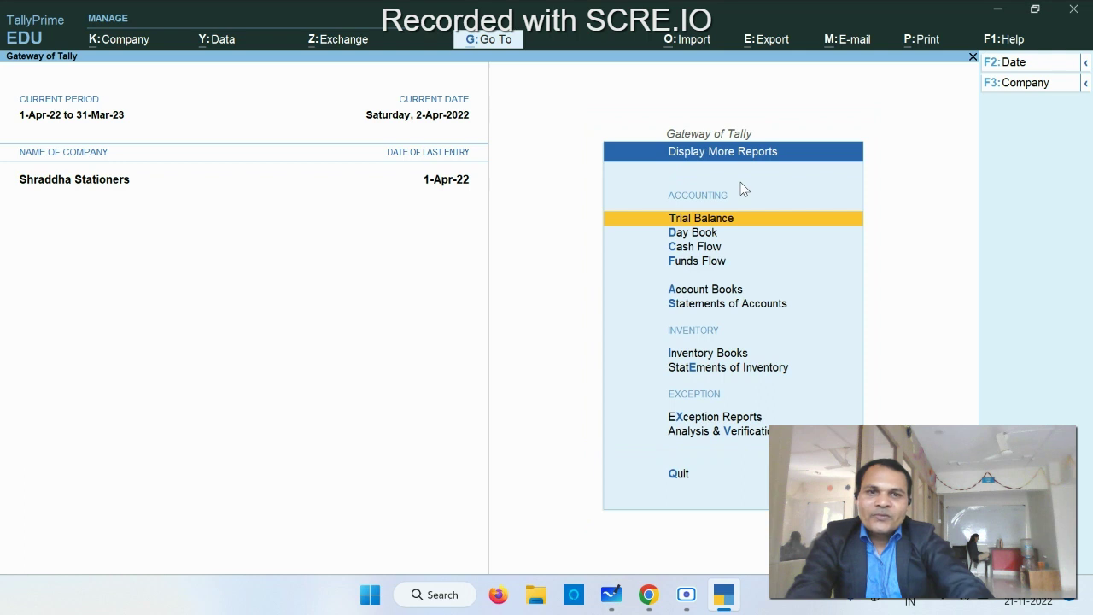
{"action": "key", "text": "Down"}
{"action": "key", "text": "Down"}
{"action": "key", "text": "Down"}
{"action": "key", "text": "Down"}
{"action": "key", "text": "Down"}
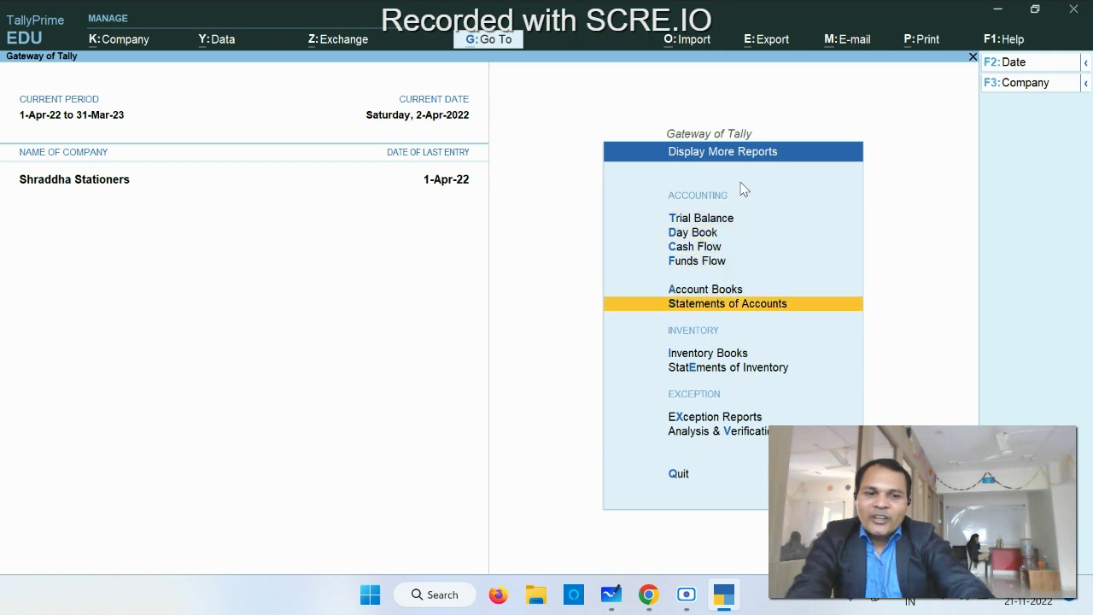
{"action": "key", "text": "Return"}
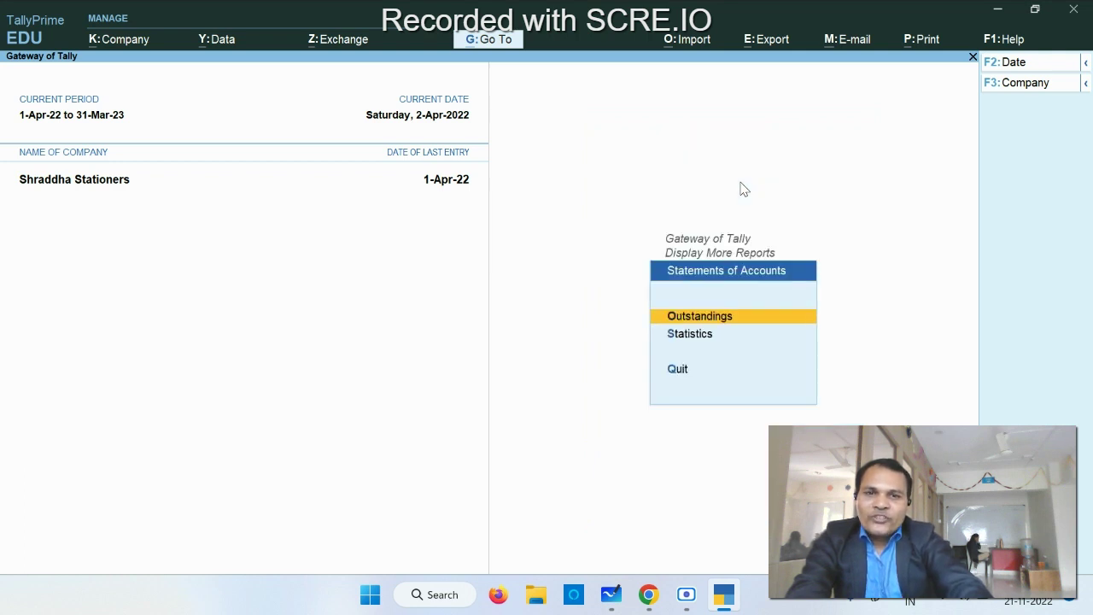
{"action": "key", "text": "Return"}
{"action": "key", "text": "Down"}
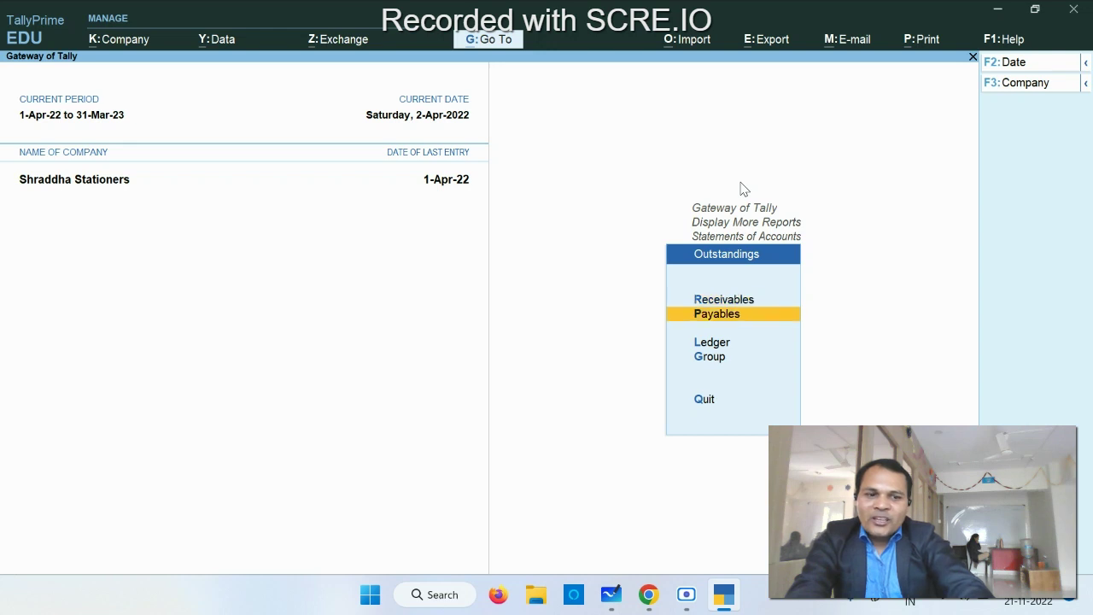
{"action": "key", "text": "Return"}
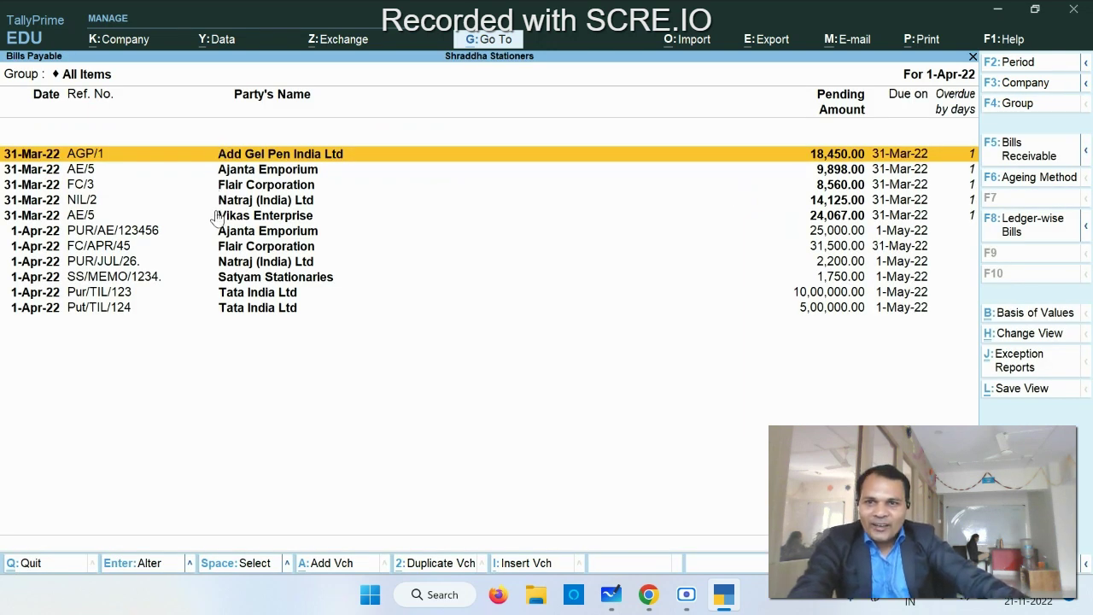
Examine the pending Tata India Ltd bill Pur/TIL/123, and return to the Gateway of Tally.
{"action": "left_click", "coordinate": [89, 294]}
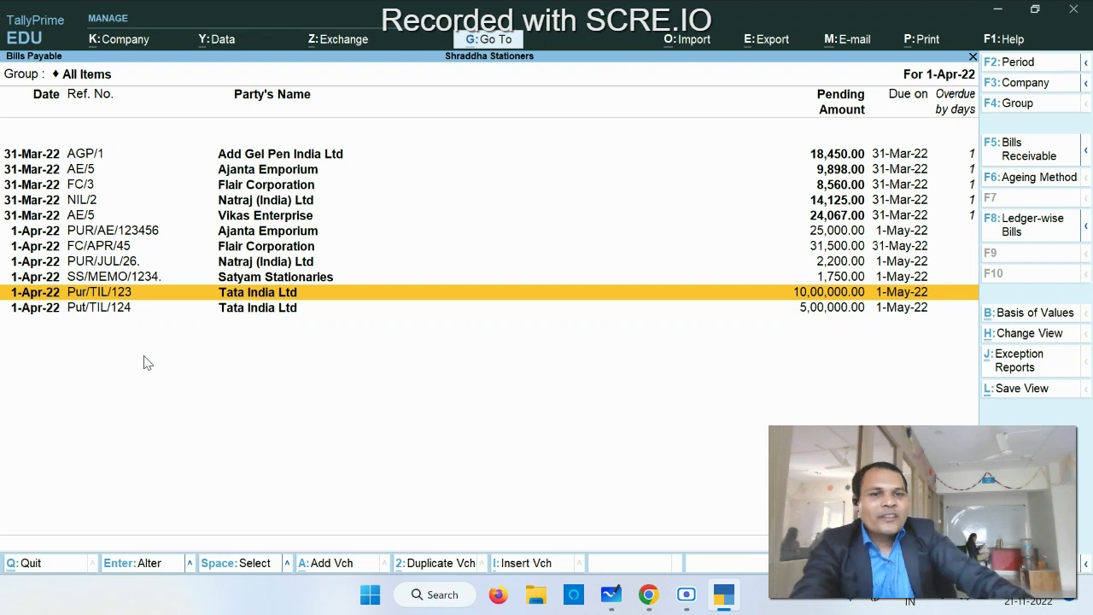
{"action": "key", "text": "Escape"}
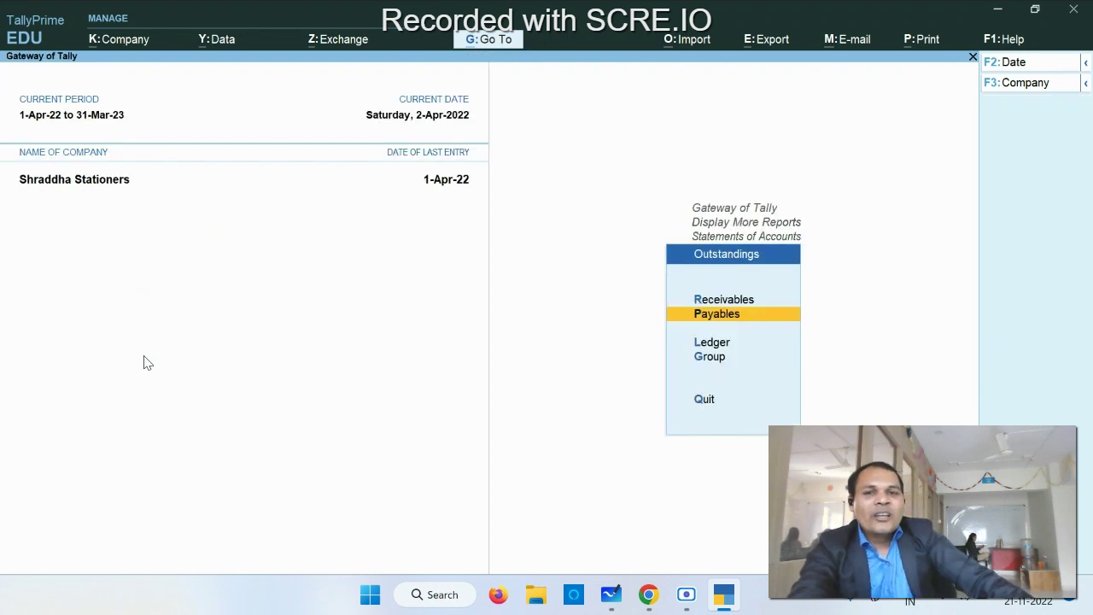
{"action": "key", "text": "Escape"}
{"action": "key", "text": "Escape"}
{"action": "key", "text": "Escape"}
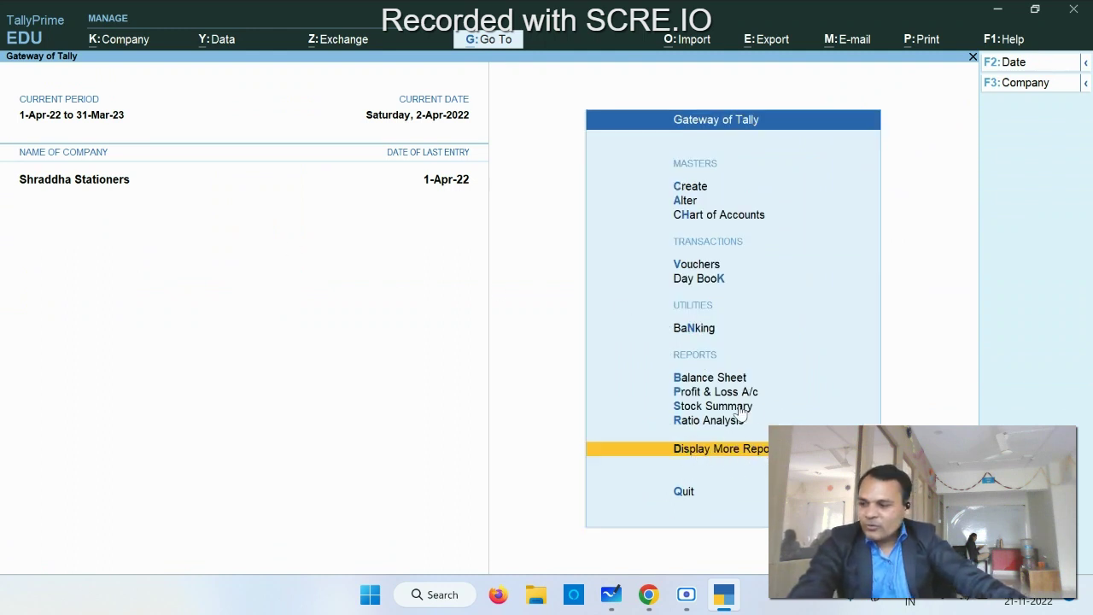
Reopen the outstanding Payables report to review the pending bills and their due dates, and return to the Gateway of Tally.
{"action": "key", "text": "Return"}
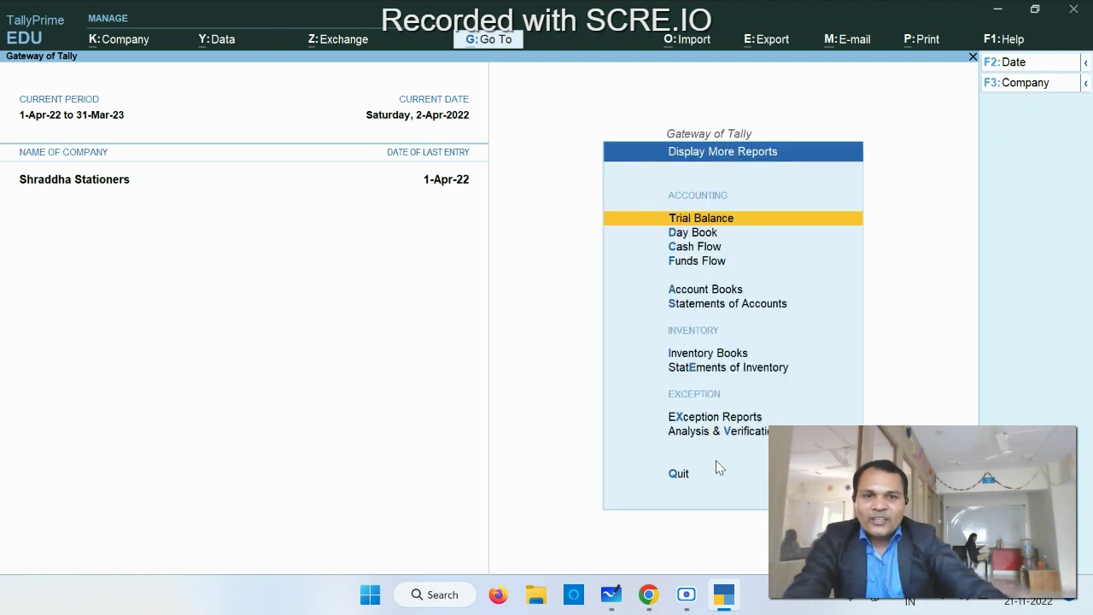
{"action": "key", "text": "Down"}
{"action": "key", "text": "Down"}
{"action": "key", "text": "Down"}
{"action": "key", "text": "Down"}
{"action": "key", "text": "Down"}
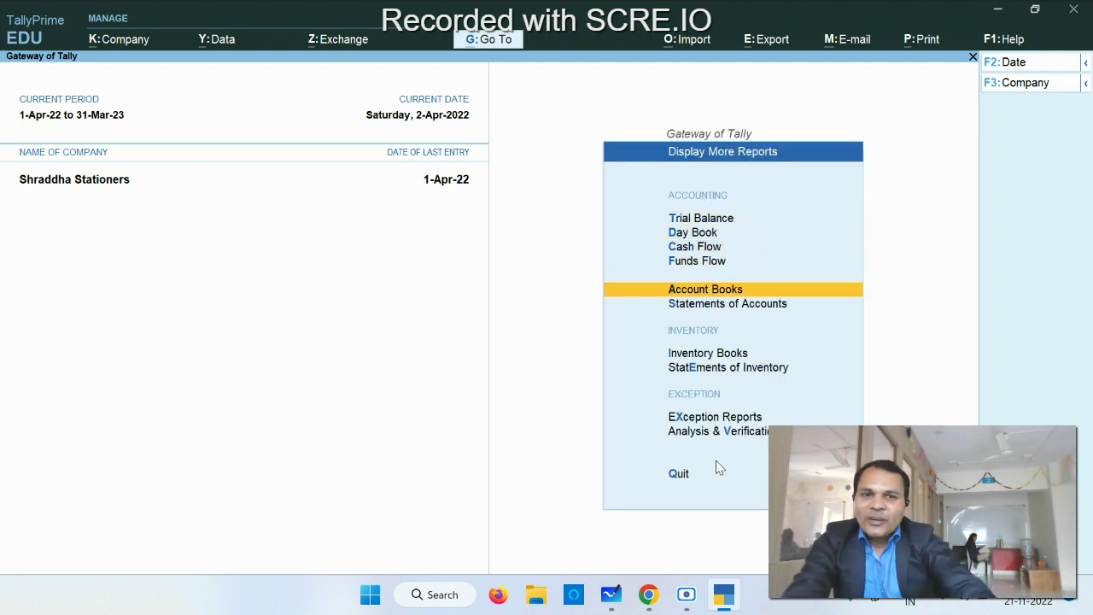
{"action": "key", "text": "Return"}
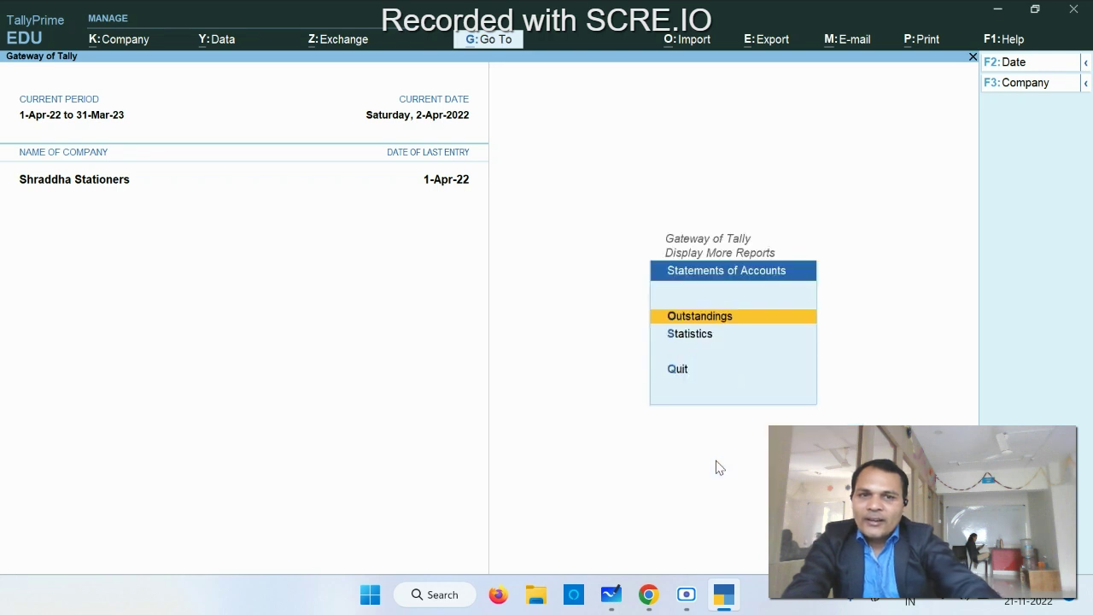
{"action": "key", "text": "Down"}
{"action": "key", "text": "Up"}
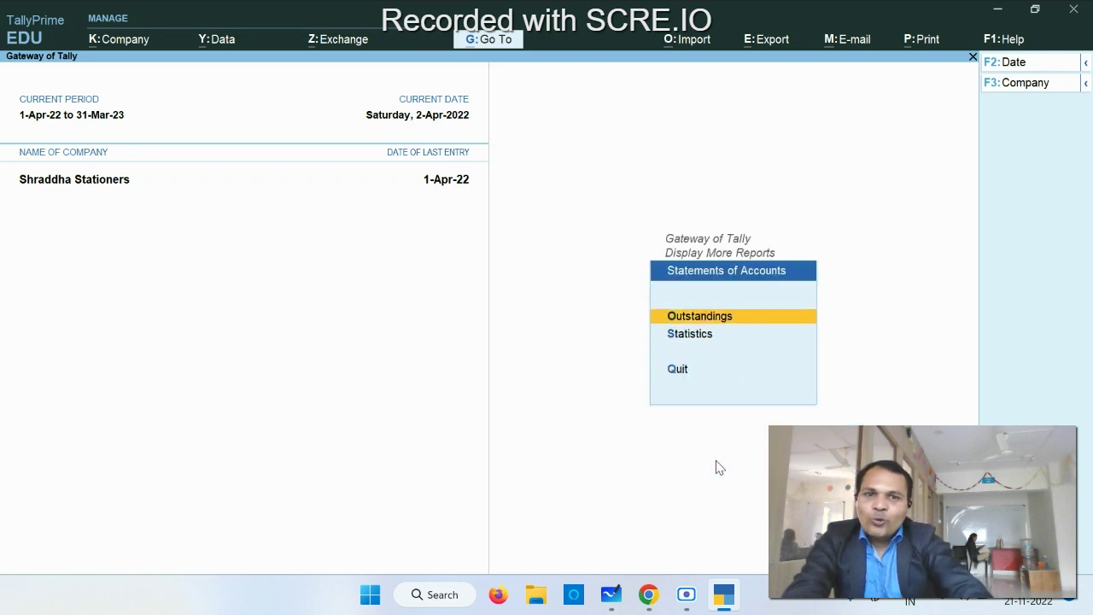
{"action": "key", "text": "Return"}
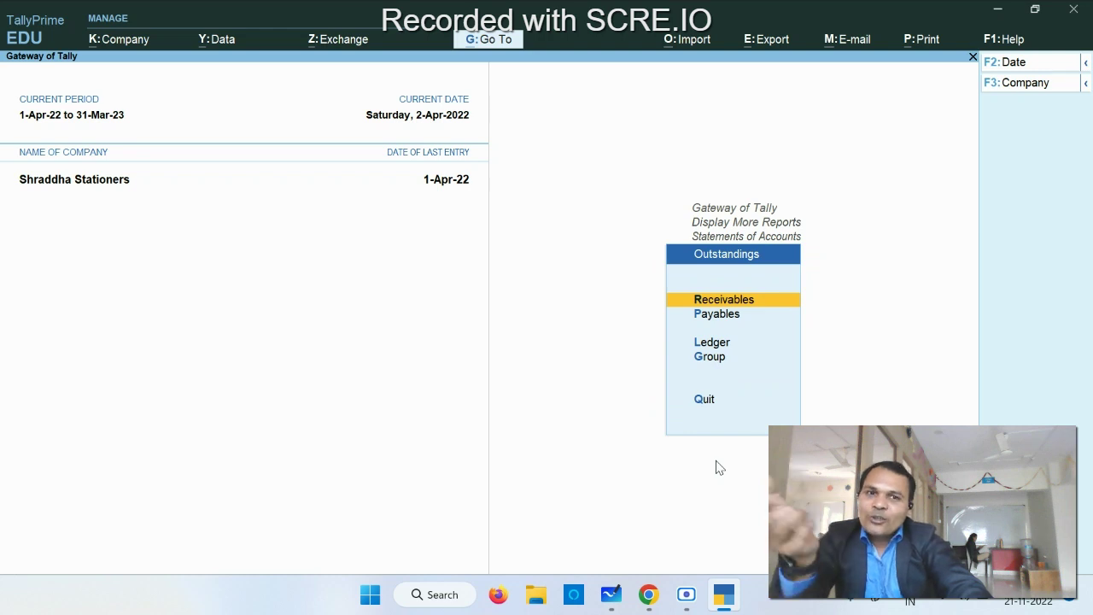
{"action": "key", "text": "Down"}
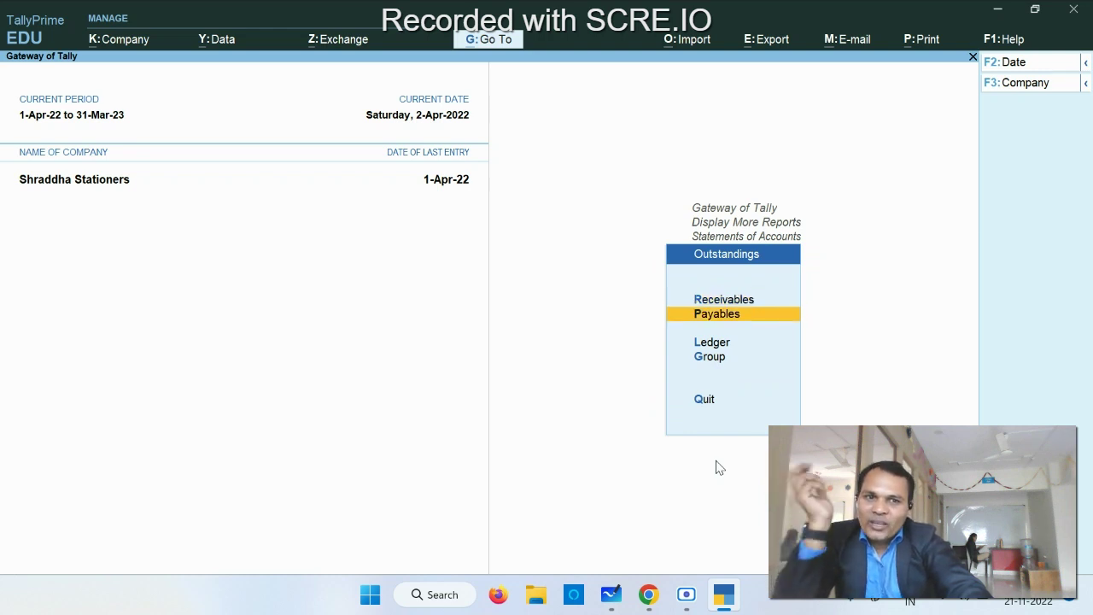
{"action": "key", "text": "Return"}
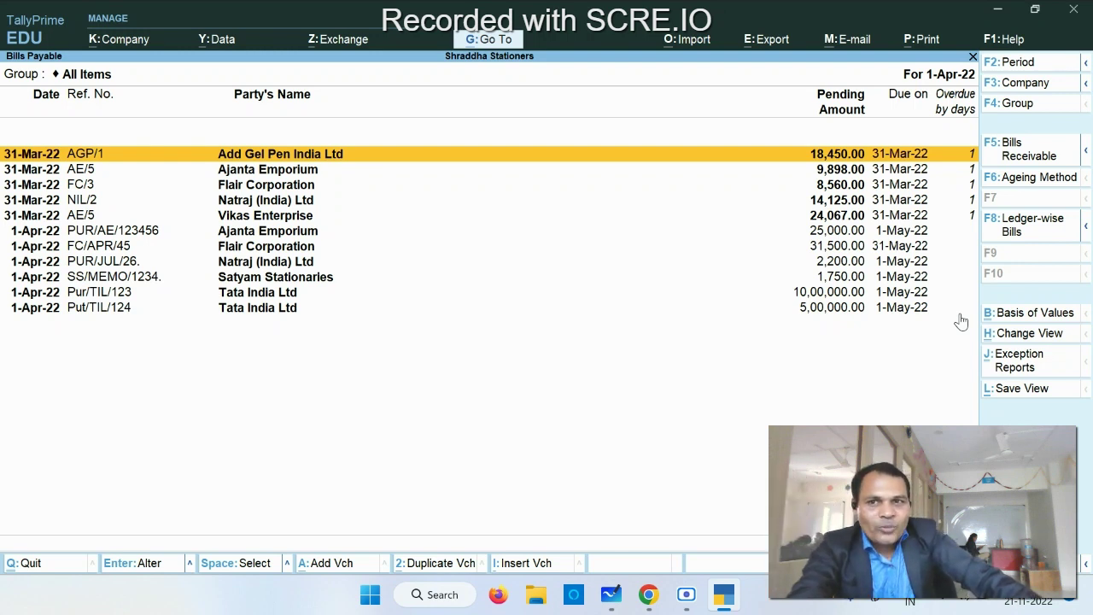
{"action": "key", "text": "Escape"}
{"action": "key", "text": "Escape"}
{"action": "key", "text": "Escape"}
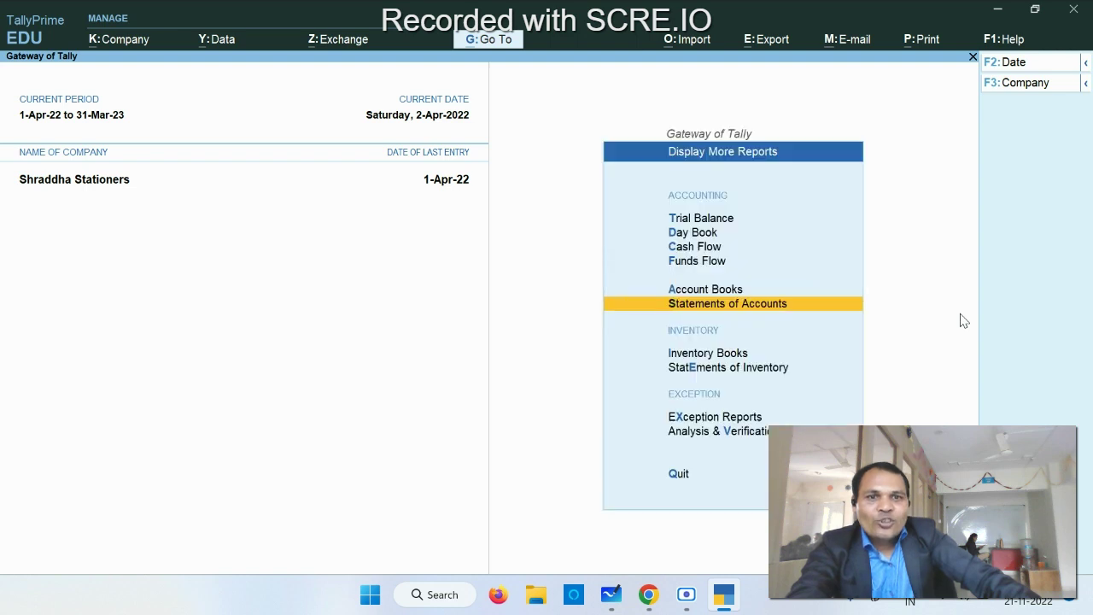
{"action": "key", "text": "Escape"}
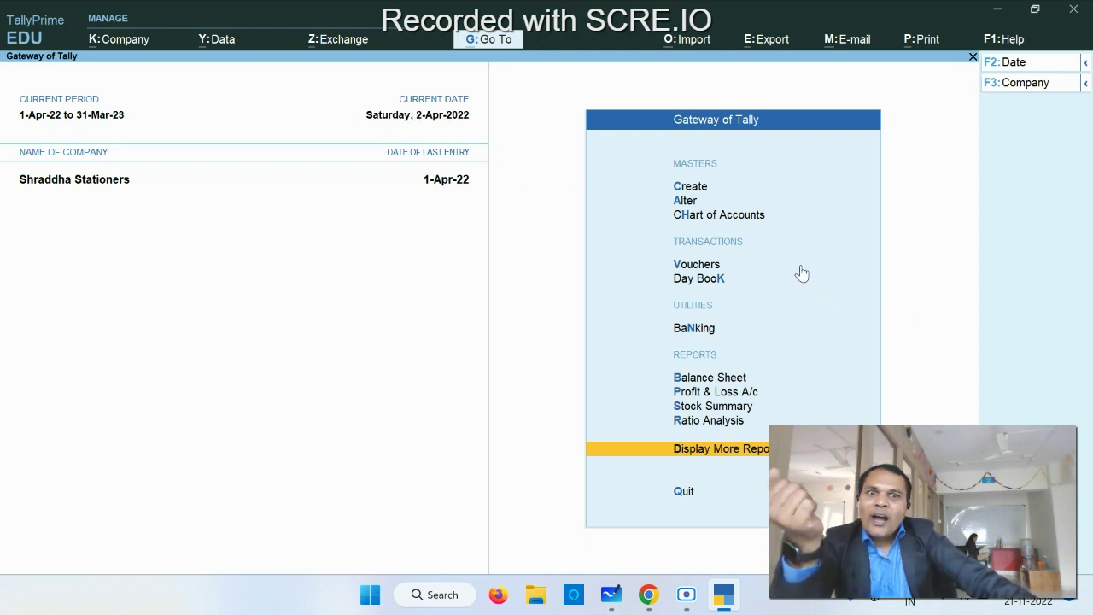
Start a payment voucher and choose Tata India Ltd as the ledger to debit.
{"action": "left_click", "coordinate": [699, 266]}
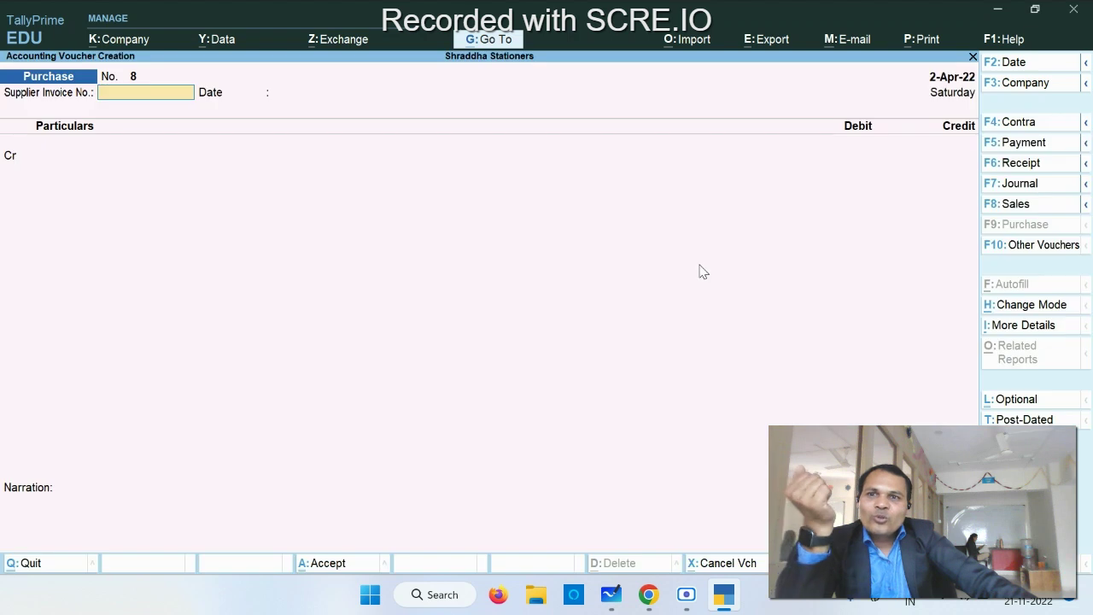
{"action": "left_click", "coordinate": [1025, 143]}
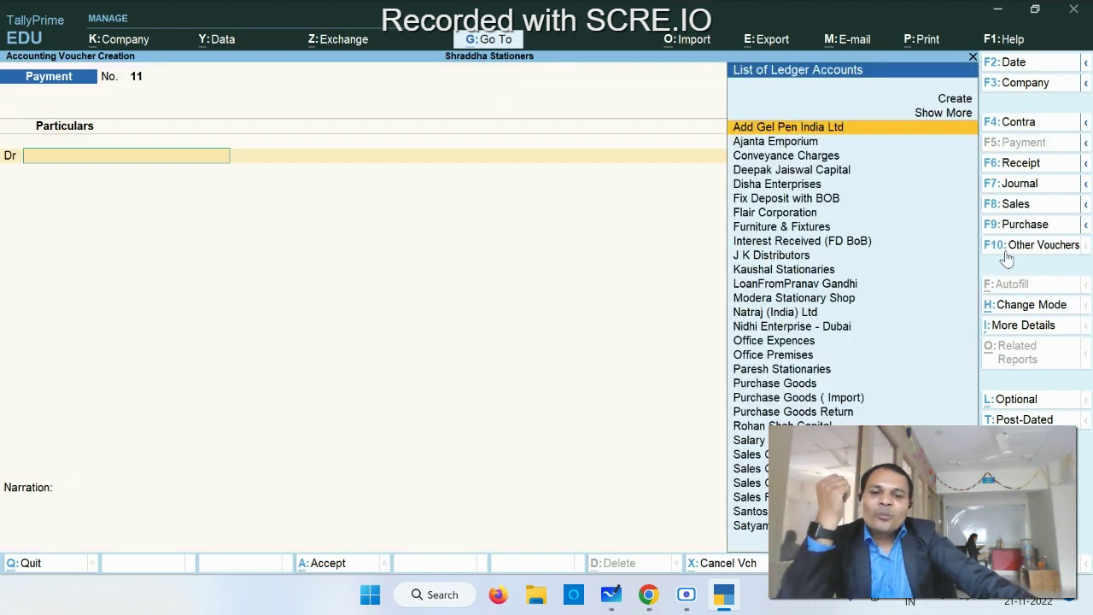
{"action": "type", "text": "T"}
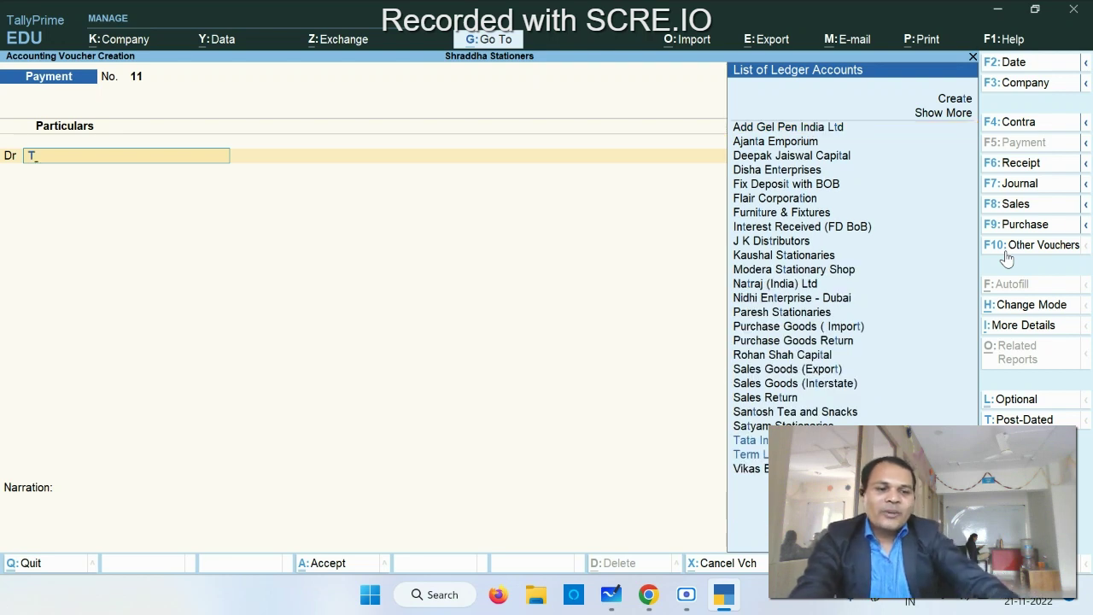
{"action": "key", "text": "Down"}
{"action": "key", "text": "Up"}
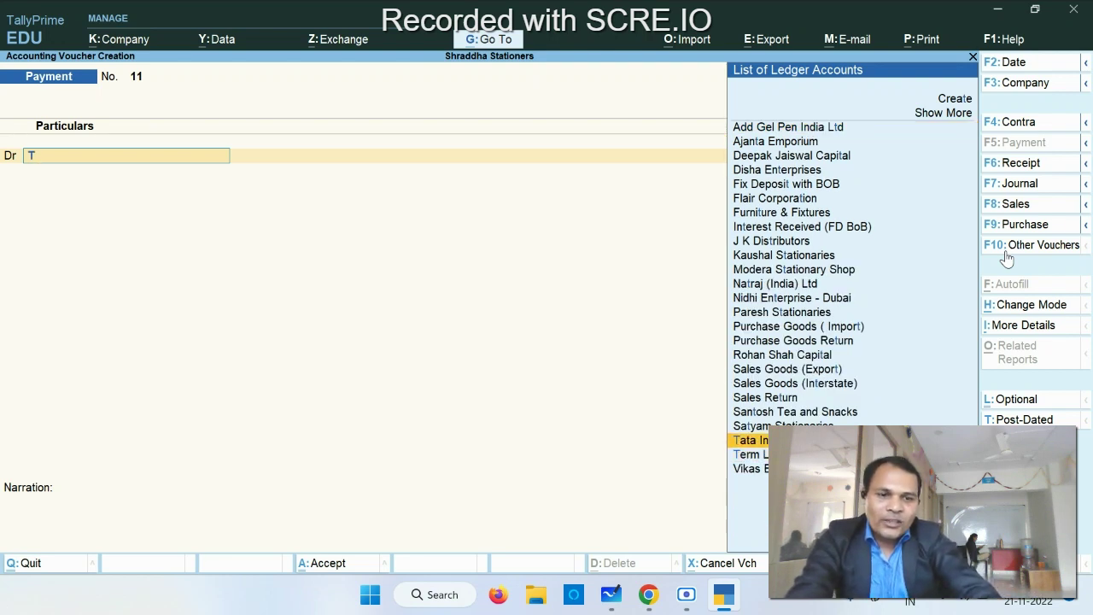
{"action": "key", "text": "Return"}
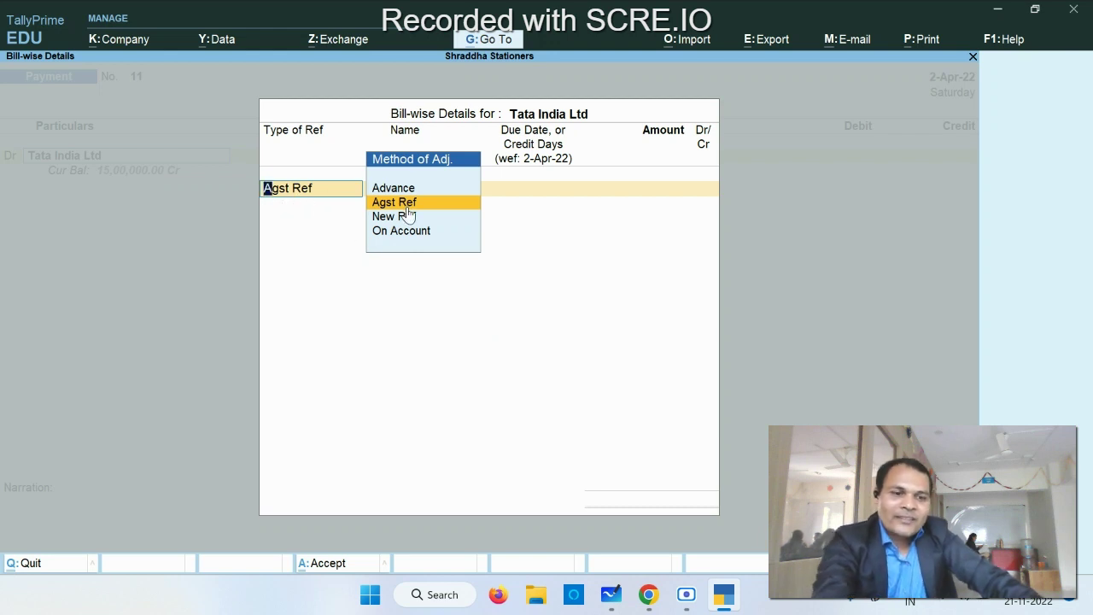
Allocate 5,00,000 Dr for Tata India Ltd as Agst Ref against pending bill Put/TIL/124, and accept the bill-wise details.
{"action": "key", "text": "Return"}
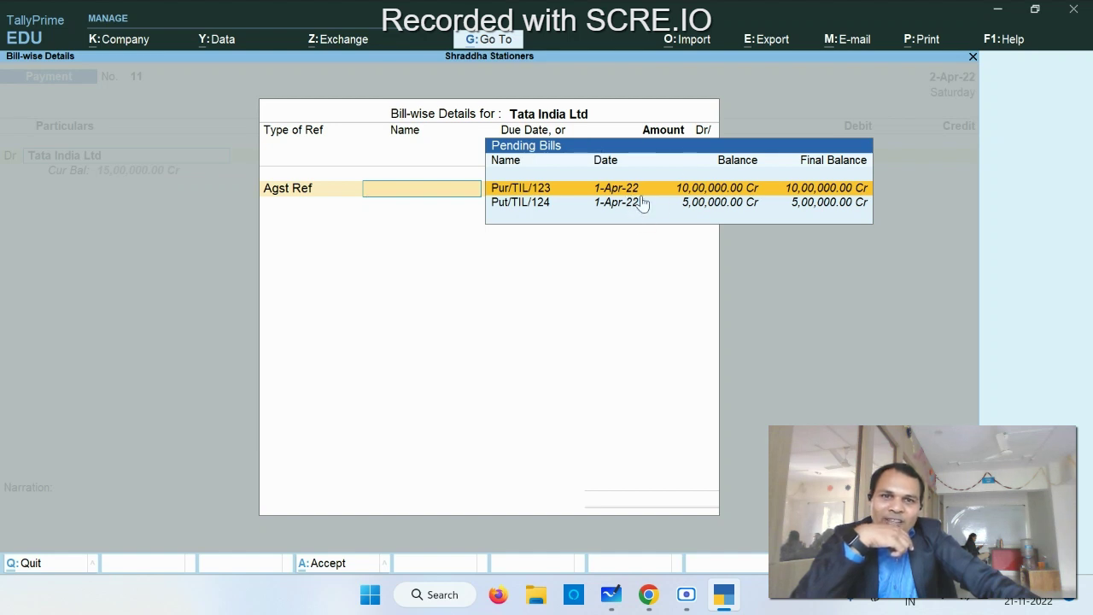
{"action": "key", "text": "Down"}
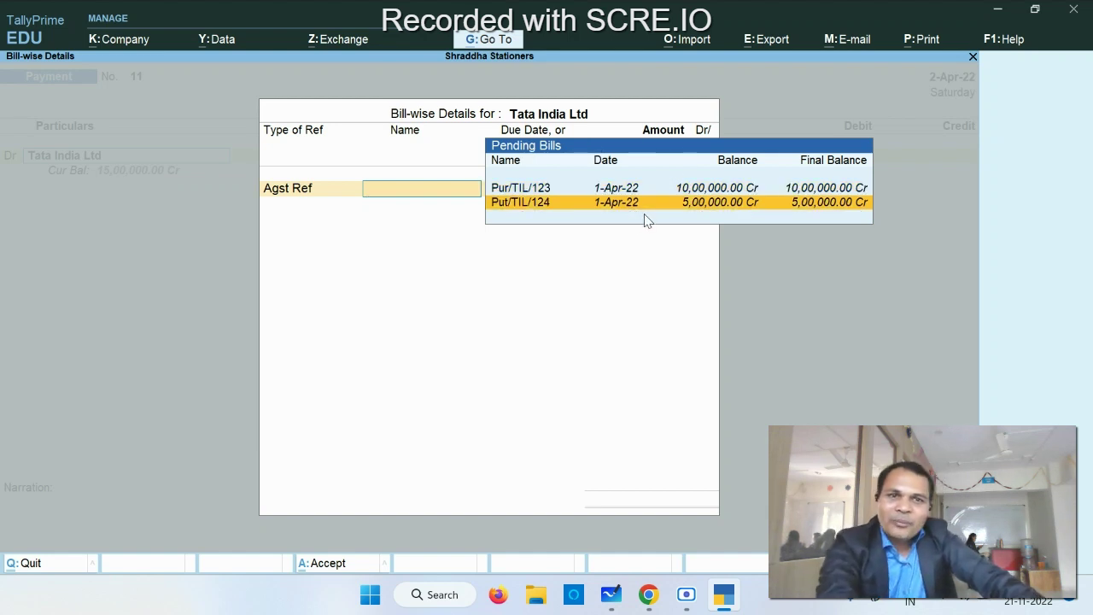
{"action": "key", "text": "Up"}
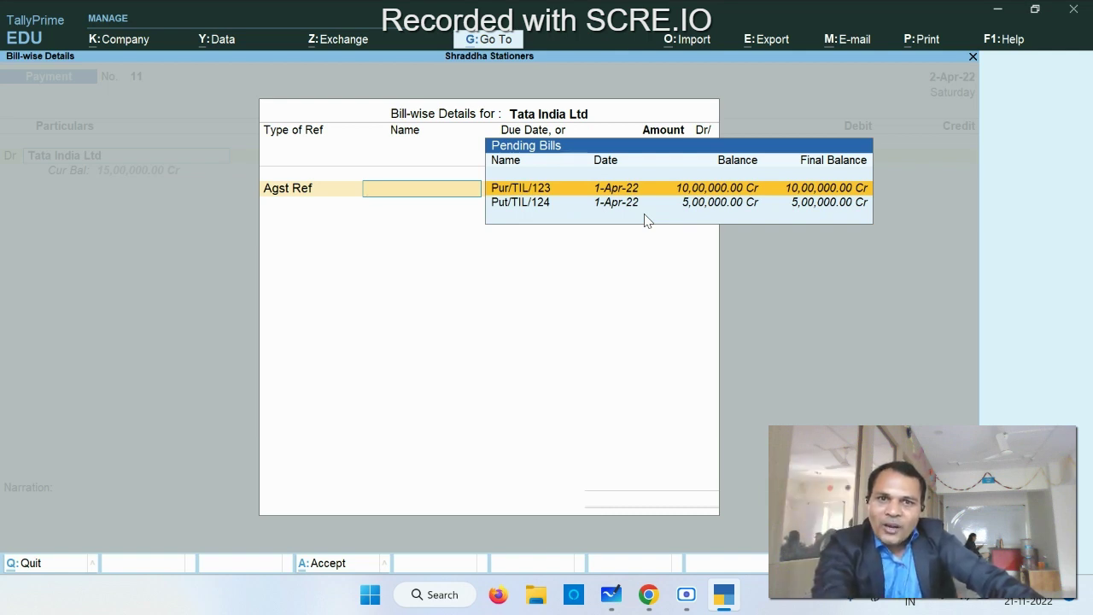
{"action": "key", "text": "Down"}
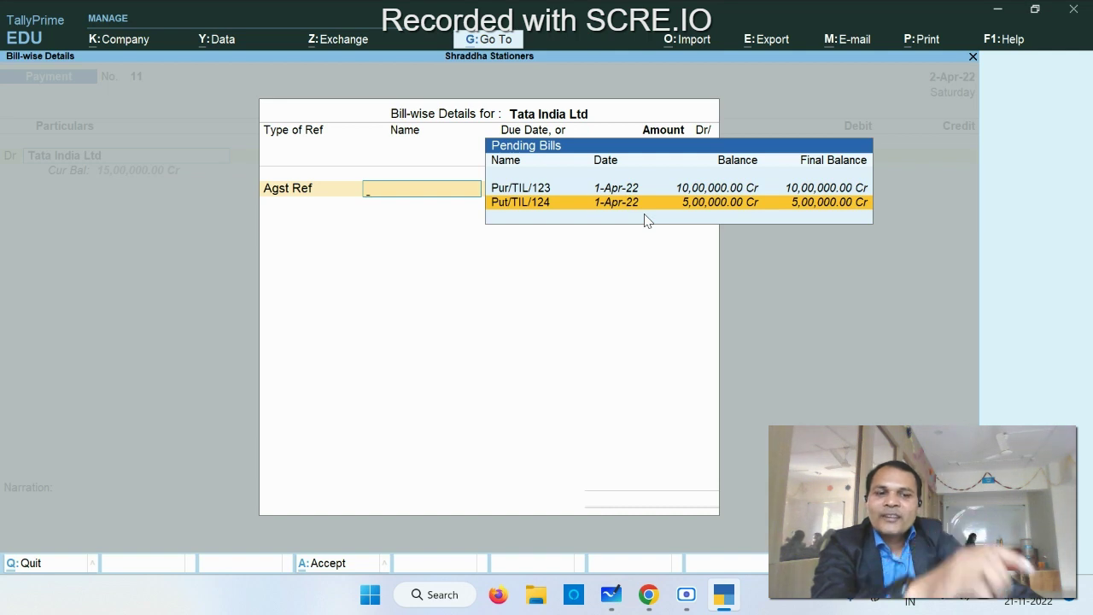
{"action": "key", "text": "Return"}
{"action": "key", "text": "Return"}
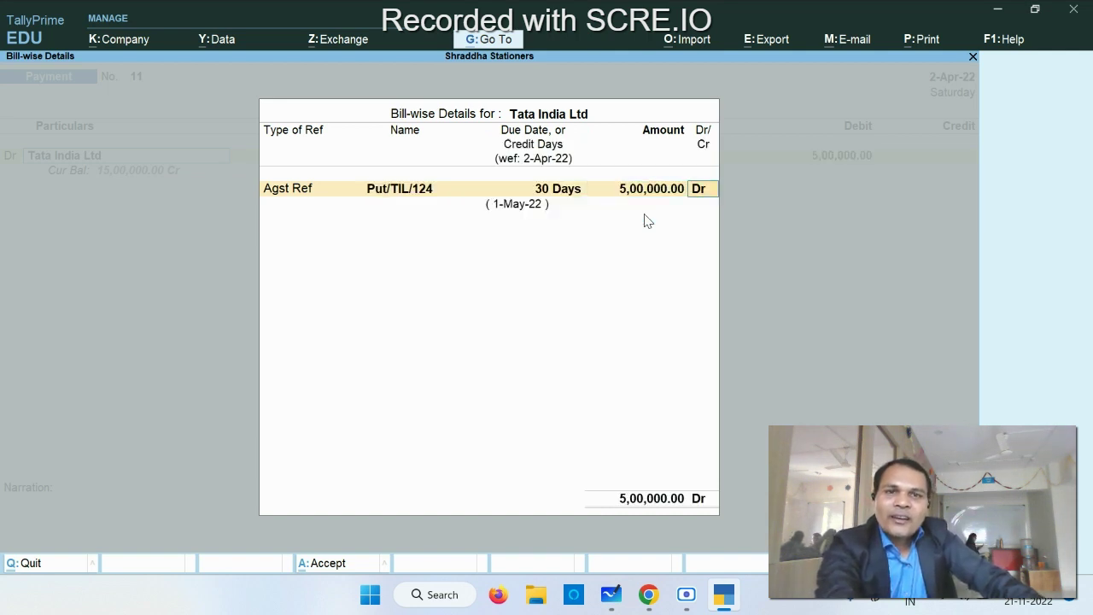
{"action": "key", "text": "Return"}
{"action": "key", "text": "Return"}
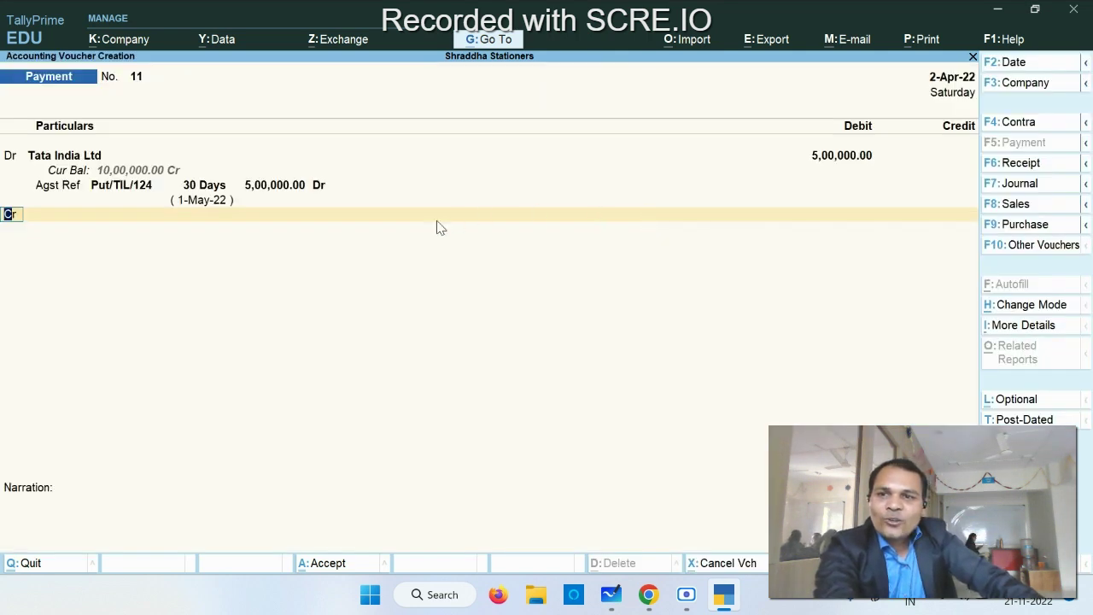
Choose Bank of India as the ledger to credit for the 5,00,000 payment.
{"action": "key", "text": "Return"}
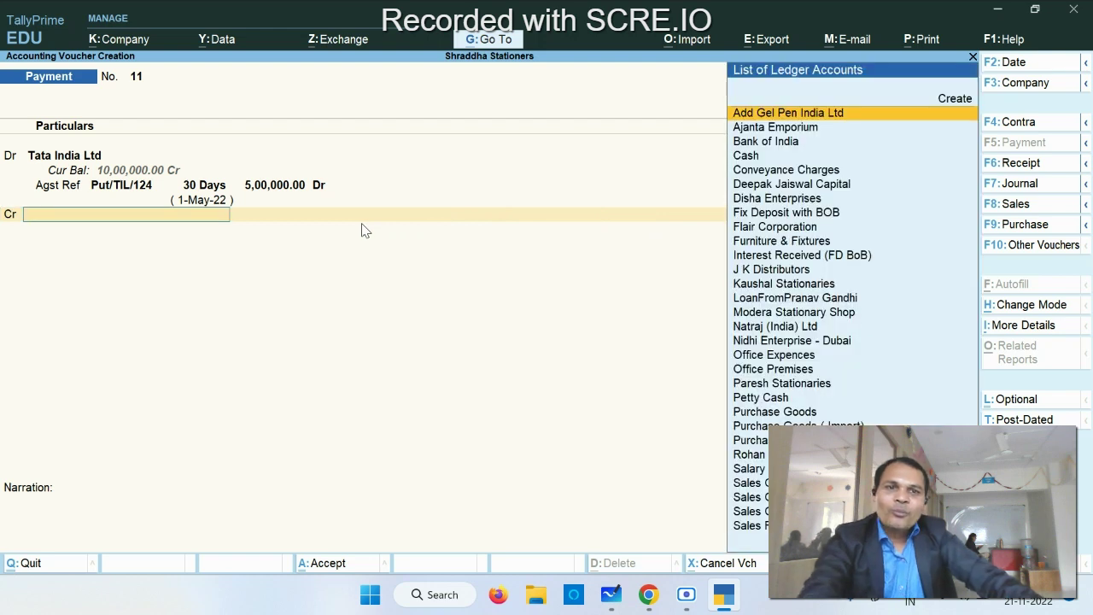
{"action": "key", "text": "Down"}
{"action": "key", "text": "Down"}
{"action": "key", "text": "Return"}
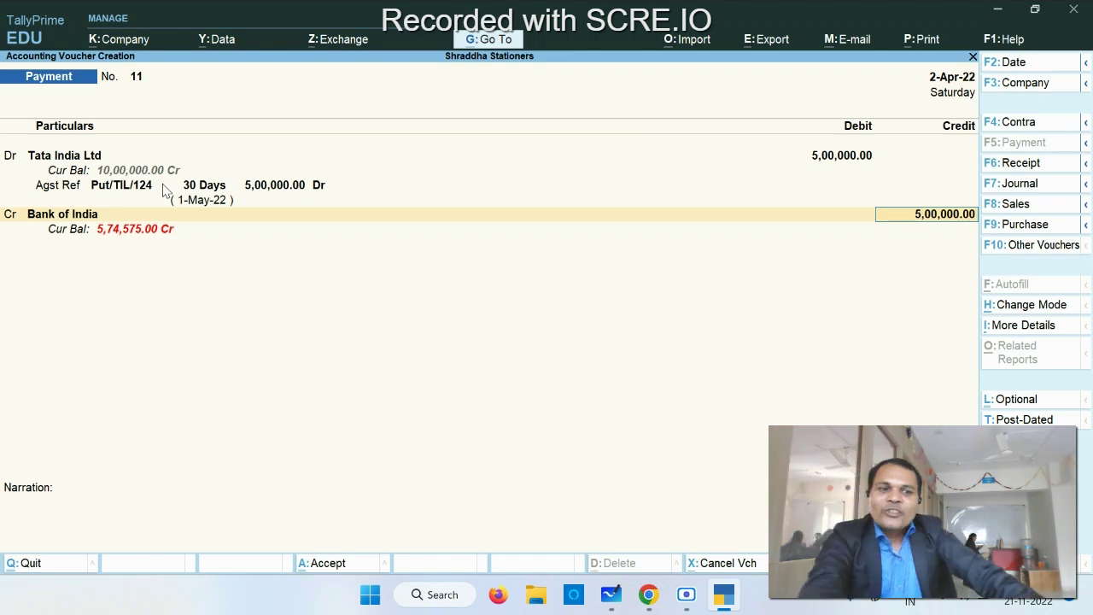
Accept the 5,00,000 credit to Bank of India with a Cheque bank allocation, save the payment voucher, and return to the Gateway of Tally.
{"action": "key", "text": "Return"}
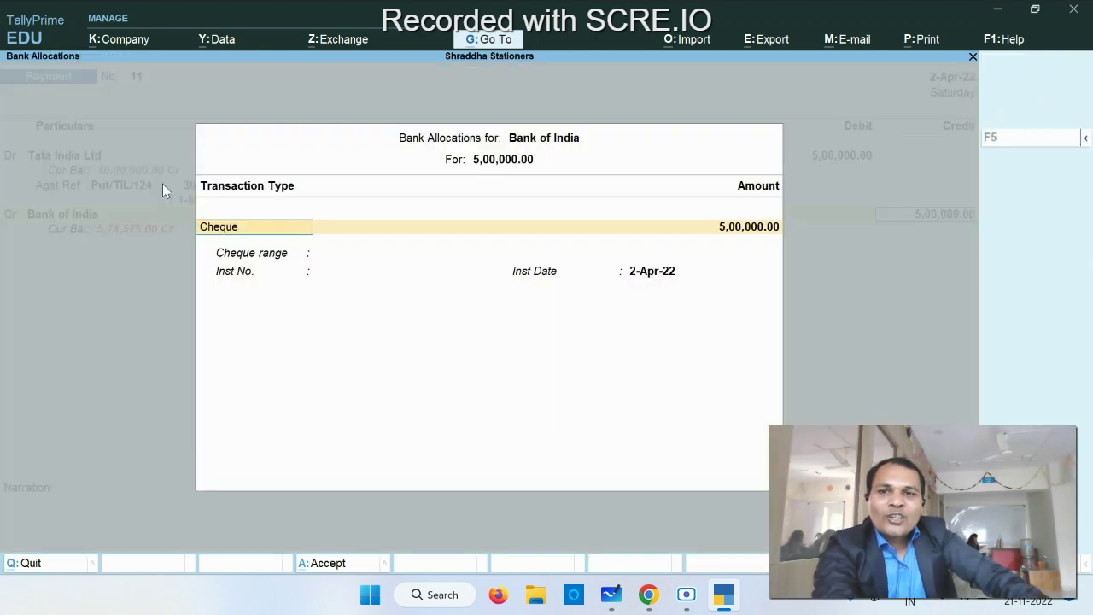
{"action": "key", "text": "Return"}
{"action": "key", "text": "Return"}
{"action": "key", "text": "Return"}
{"action": "key", "text": "Return"}
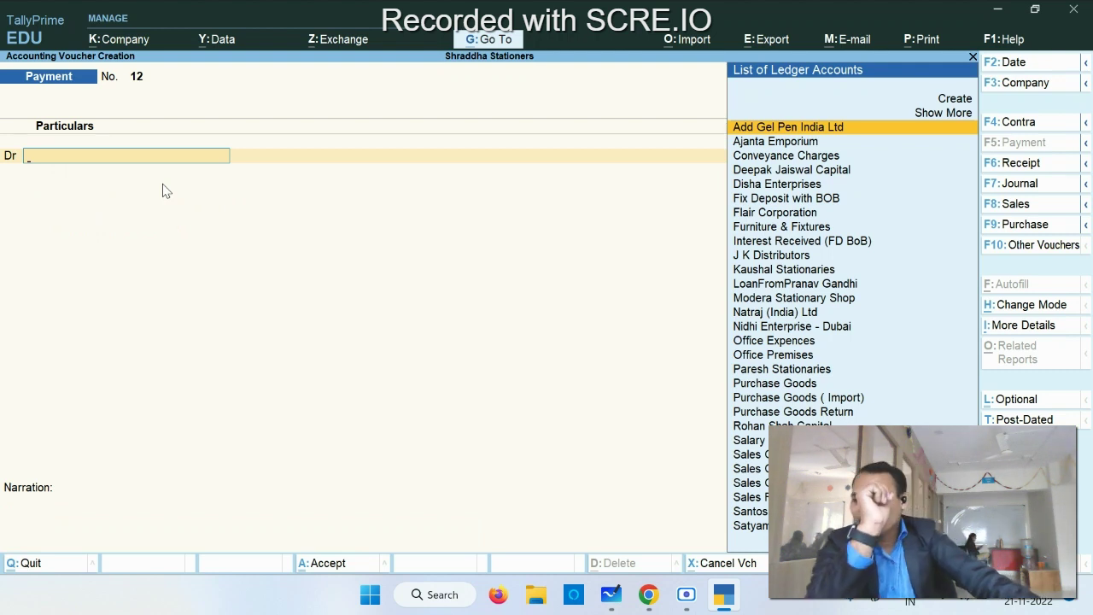
{"action": "key", "text": "Escape"}
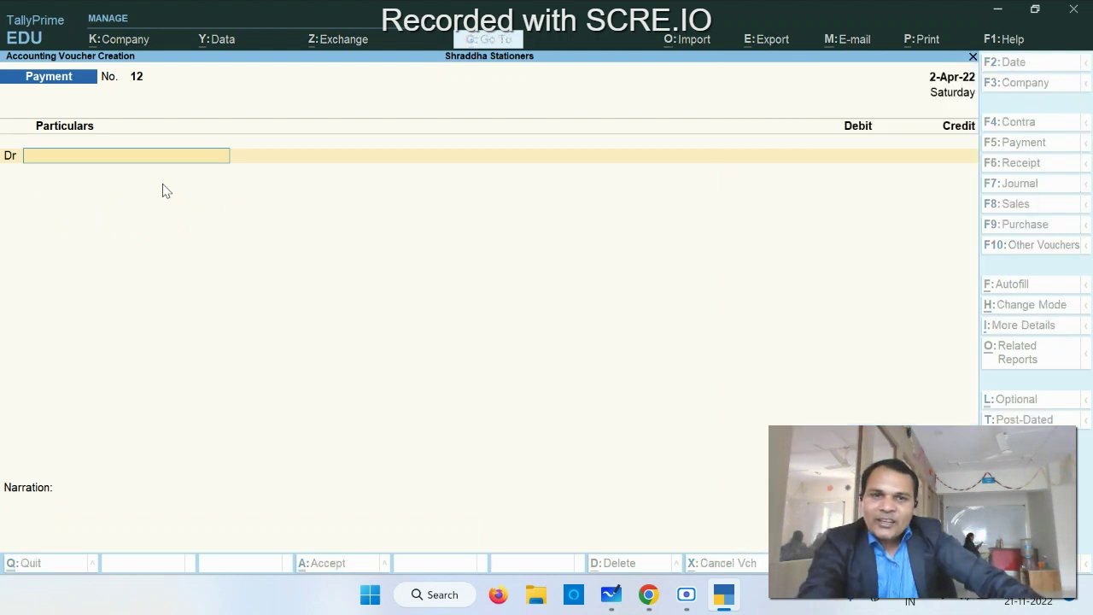
{"action": "key", "text": "Escape"}
Open the outstanding Payables report from the Statements of Accounts.
{"action": "key", "text": "Down"}
{"action": "key", "text": "Down"}
{"action": "key", "text": "Down"}
{"action": "key", "text": "Down"}
{"action": "key", "text": "Down"}
{"action": "key", "text": "Down"}
{"action": "key", "text": "Down"}
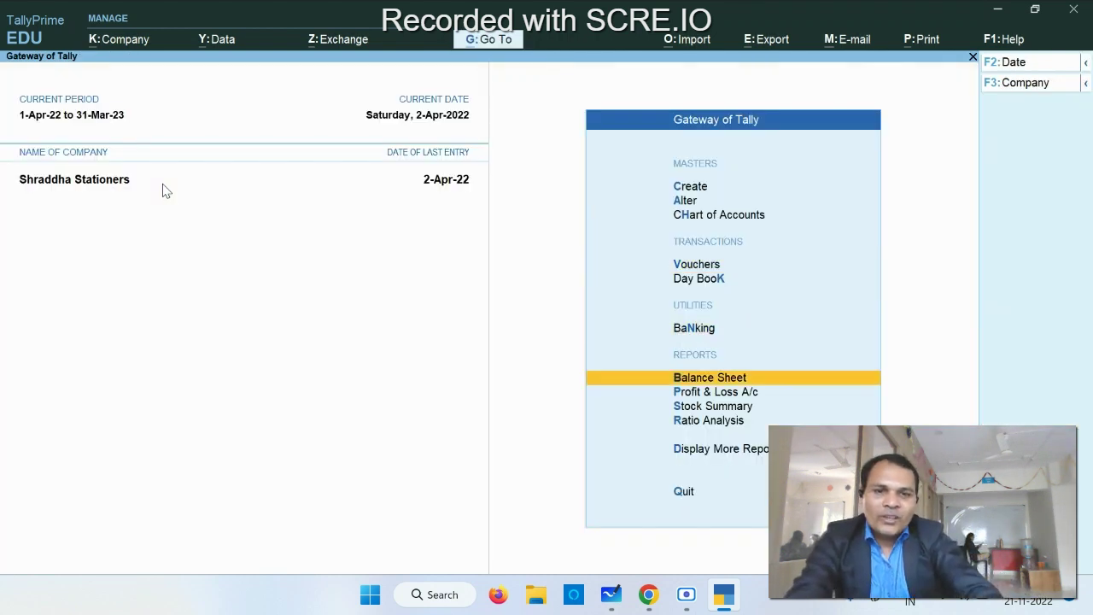
{"action": "key", "text": "Return"}
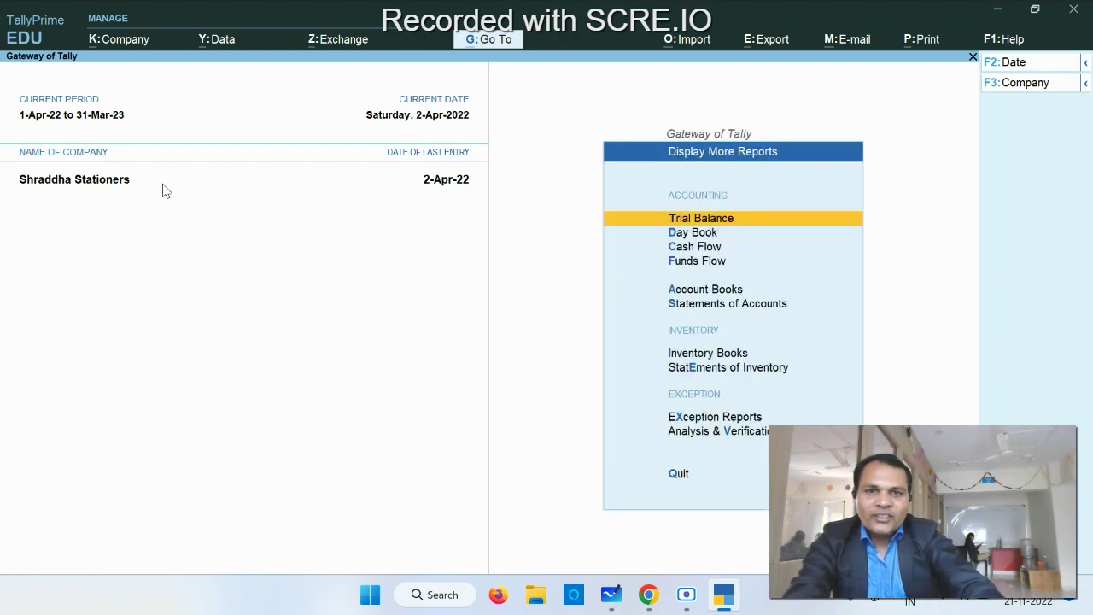
{"action": "key", "text": "Down"}
{"action": "key", "text": "Down"}
{"action": "key", "text": "Down"}
{"action": "key", "text": "Down"}
{"action": "key", "text": "Down"}
{"action": "key", "text": "Return"}
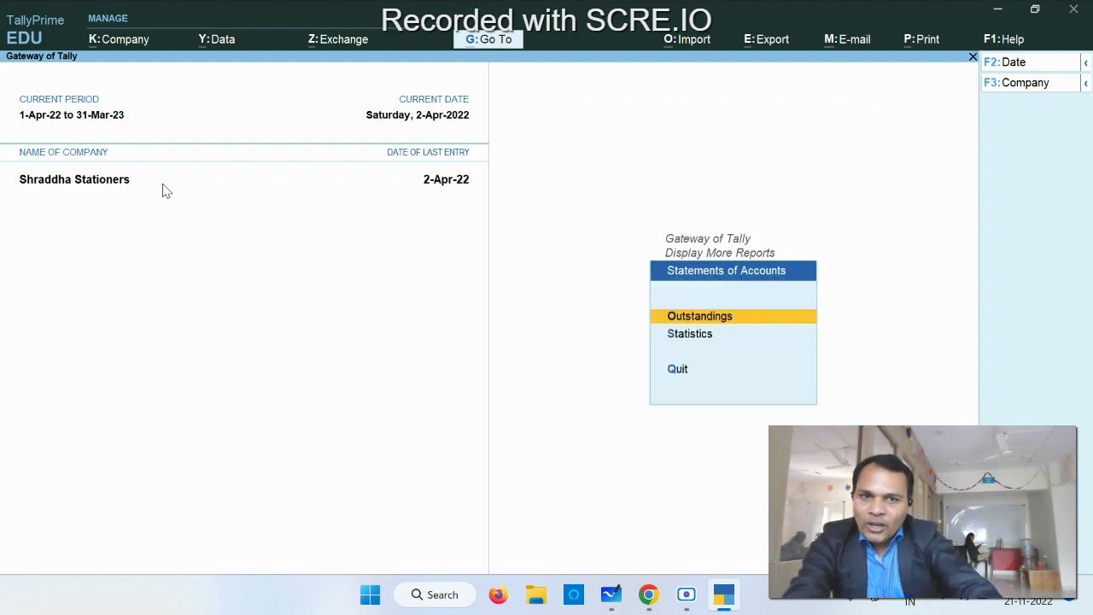
{"action": "key", "text": "Return"}
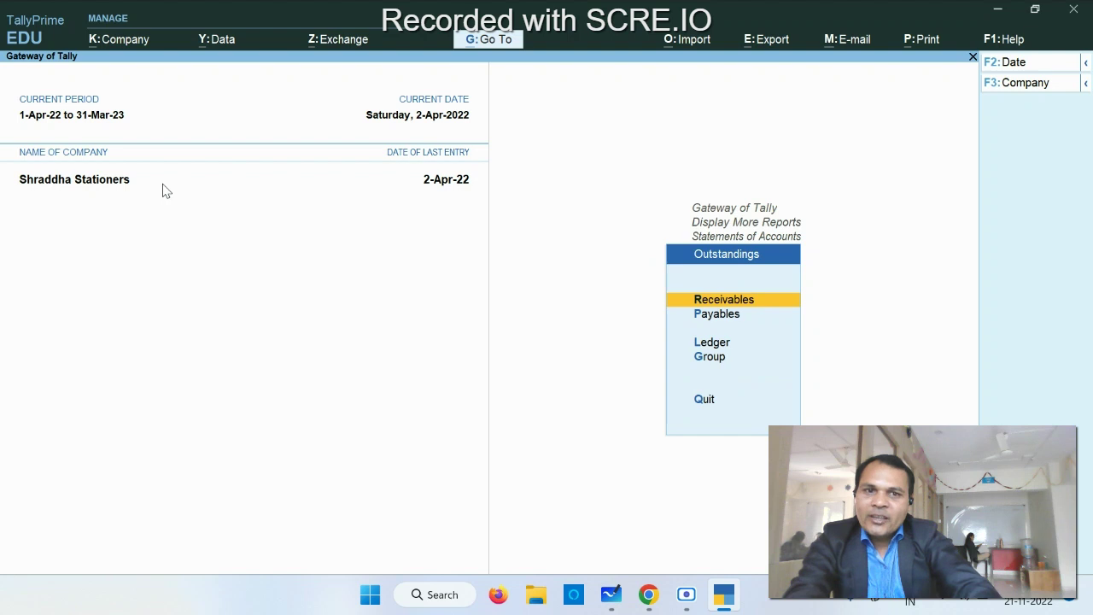
{"action": "key", "text": "Down"}
{"action": "key", "text": "Return"}
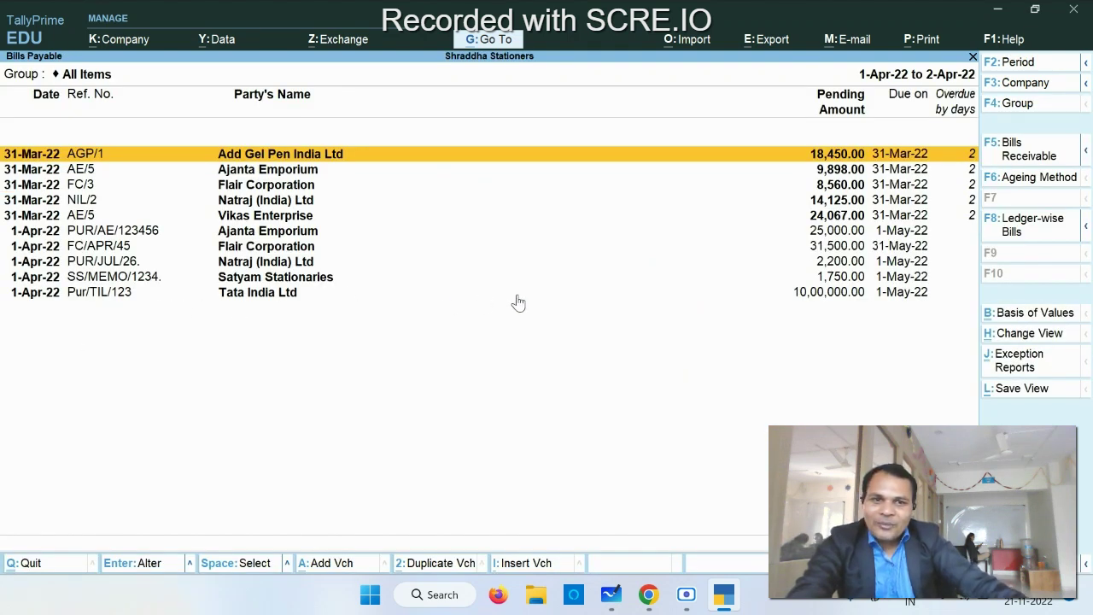
Check the pending Tata India Ltd bill Pur/TIL/123 in the payables list, and return to the Gateway of Tally.
{"action": "left_click", "coordinate": [805, 294]}
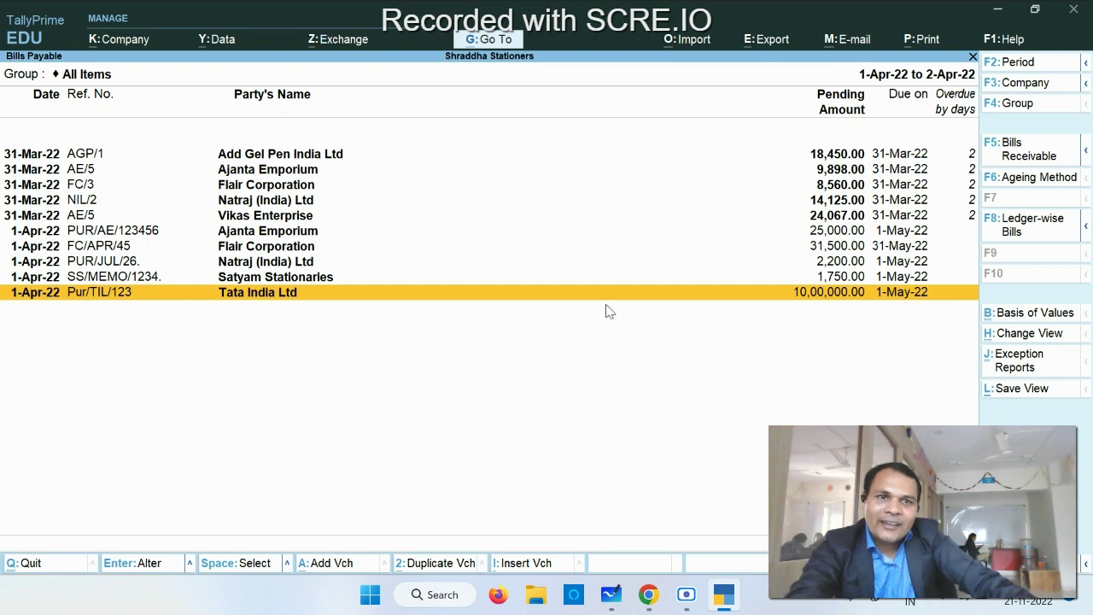
{"action": "key", "text": "Escape"}
{"action": "key", "text": "Escape"}
{"action": "key", "text": "Escape"}
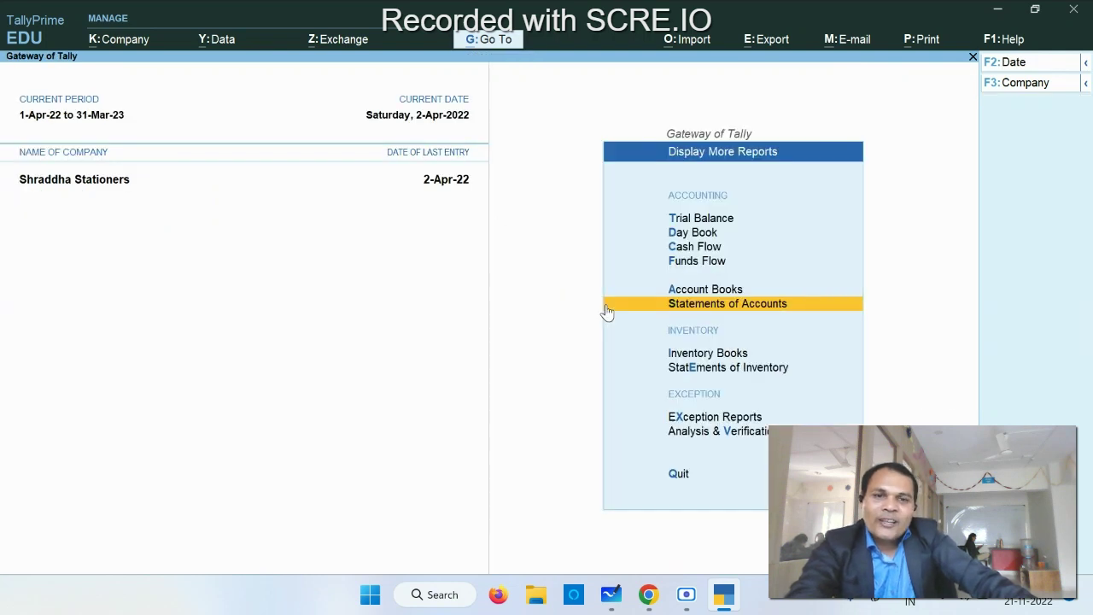
{"action": "key", "text": "Escape"}
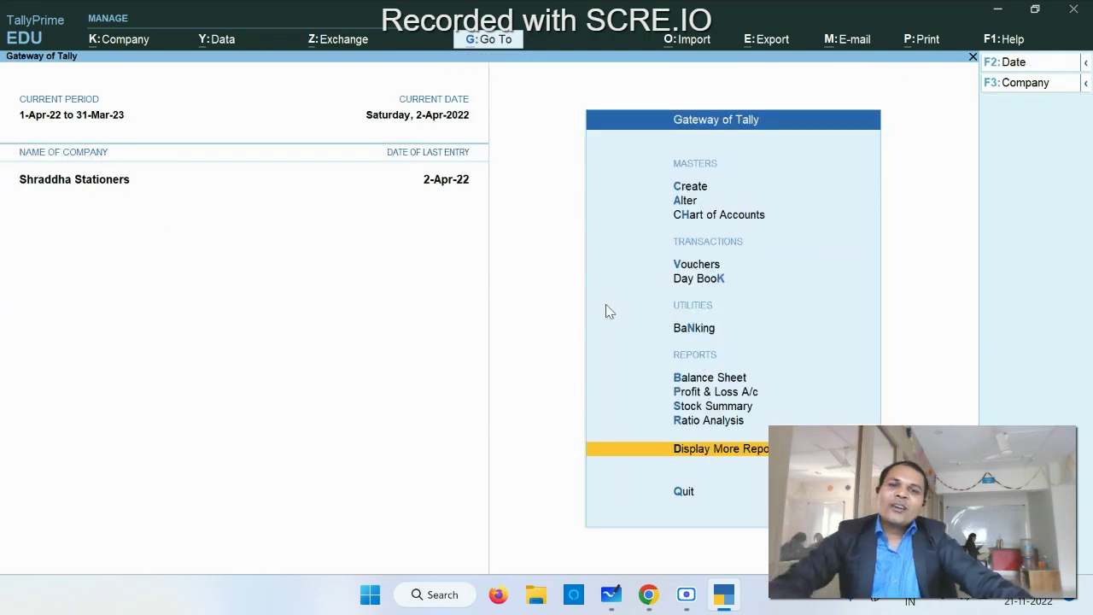
Switch to Microsoft Whiteboard, underline "New Ref" under the purchase voucher step, and handwrite "- Bill No" beside it.
{"action": "left_click", "coordinate": [611, 594]}
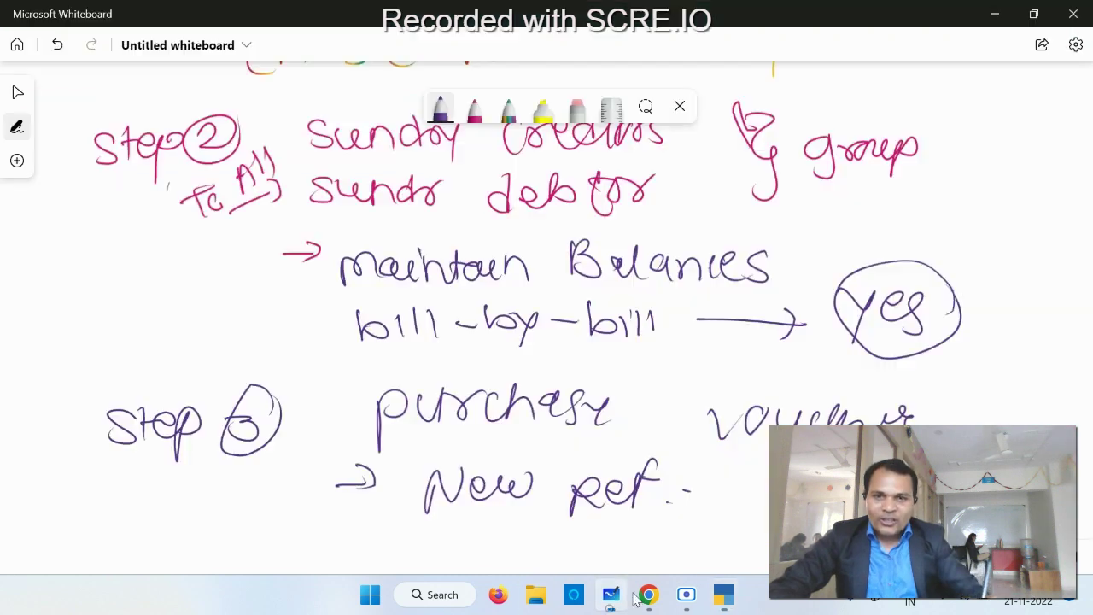
{"action": "scroll", "coordinate": [815, 327], "scroll_direction": "down", "scroll_amount": 5}
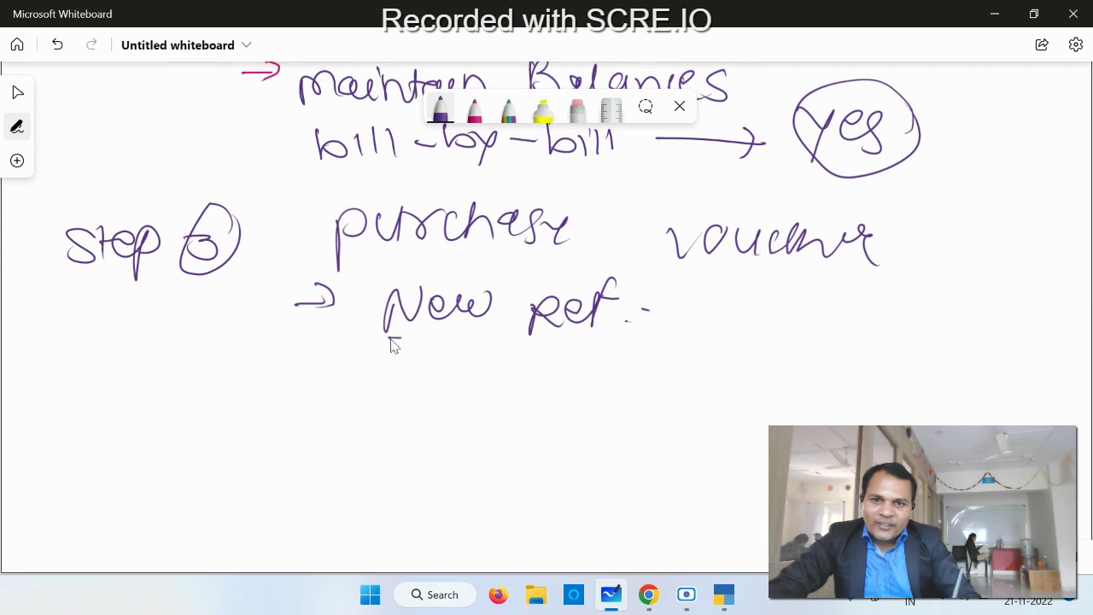
{"action": "left_click_drag", "start_coordinate": [390, 338], "coordinate": [574, 358]}
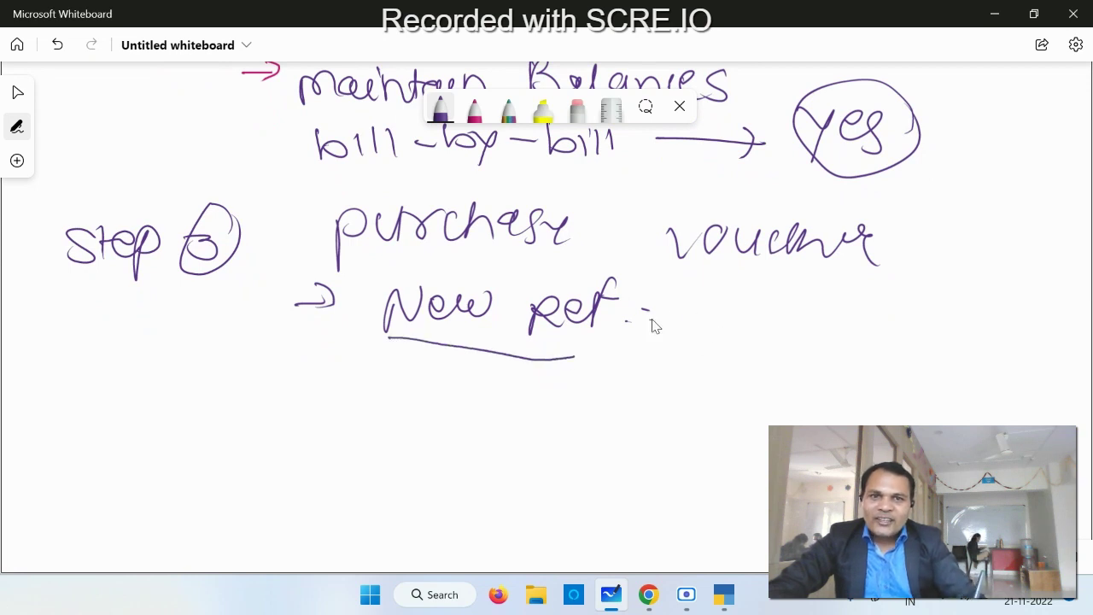
{"action": "mouse_move", "coordinate": [650, 318]}
{"action": "left_mouse_down"}
{"action": "mouse_move", "coordinate": [768, 314]}
{"action": "mouse_move", "coordinate": [772, 328]}
{"action": "left_mouse_up"}
{"action": "left_click", "coordinate": [787, 301]}
{"action": "mouse_move", "coordinate": [777, 311]}
{"action": "left_mouse_down"}
{"action": "mouse_move", "coordinate": [780, 328]}
{"action": "mouse_move", "coordinate": [801, 326]}
{"action": "left_mouse_up"}
{"action": "mouse_move", "coordinate": [811, 295]}
{"action": "left_mouse_down"}
{"action": "mouse_move", "coordinate": [813, 327]}
{"action": "mouse_move", "coordinate": [883, 295]}
{"action": "mouse_move", "coordinate": [897, 300]}
{"action": "left_mouse_up"}
{"action": "left_click", "coordinate": [909, 328]}
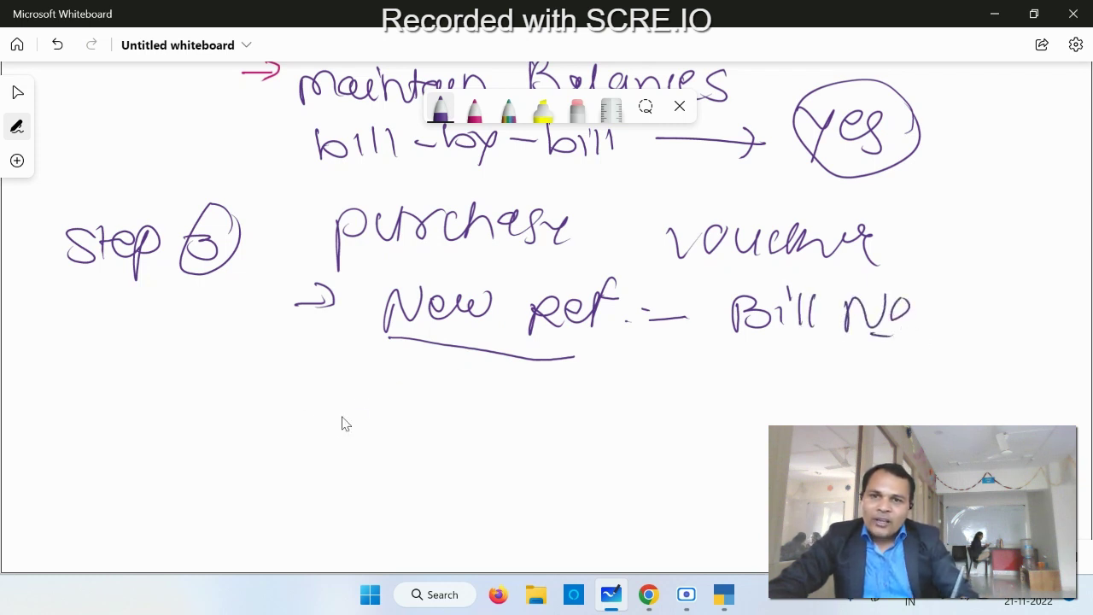
Handwrite "payment - voucher" on the whiteboard below the New Ref line.
{"action": "mouse_move", "coordinate": [327, 419]}
{"action": "left_mouse_down"}
{"action": "mouse_move", "coordinate": [329, 437]}
{"action": "mouse_move", "coordinate": [350, 415]}
{"action": "mouse_move", "coordinate": [332, 427]}
{"action": "left_mouse_up"}
{"action": "mouse_move", "coordinate": [375, 411]}
{"action": "left_mouse_down"}
{"action": "mouse_move", "coordinate": [367, 419]}
{"action": "mouse_move", "coordinate": [386, 438]}
{"action": "mouse_move", "coordinate": [493, 433]}
{"action": "left_mouse_up"}
{"action": "mouse_move", "coordinate": [522, 401]}
{"action": "left_mouse_down"}
{"action": "mouse_move", "coordinate": [517, 441]}
{"action": "mouse_move", "coordinate": [533, 411]}
{"action": "mouse_move", "coordinate": [654, 420]}
{"action": "mouse_move", "coordinate": [714, 404]}
{"action": "mouse_move", "coordinate": [738, 419]}
{"action": "mouse_move", "coordinate": [808, 408]}
{"action": "left_mouse_up"}
{"action": "scroll", "coordinate": [940, 385], "scroll_direction": "up", "scroll_amount": 2}
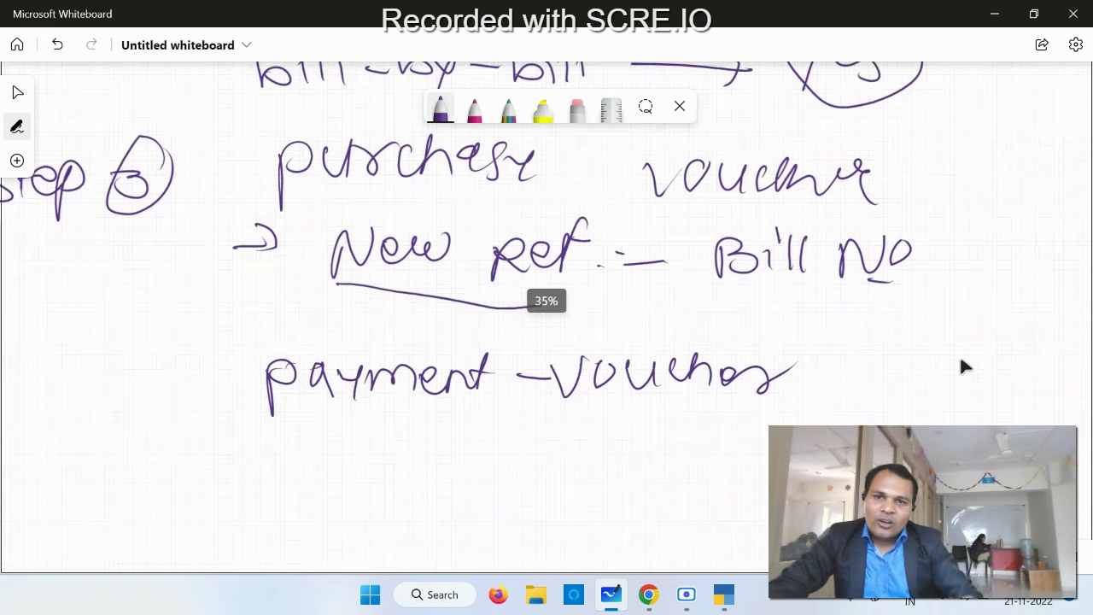
Handwrite "- Agst Ref" beneath the payment voucher note and add short lines after it for the bill references.
{"action": "left_click_drag", "start_coordinate": [257, 459], "coordinate": [290, 459]}
{"action": "mouse_move", "coordinate": [377, 450]}
{"action": "left_mouse_down"}
{"action": "mouse_move", "coordinate": [371, 484]}
{"action": "mouse_move", "coordinate": [400, 487]}
{"action": "mouse_move", "coordinate": [403, 465]}
{"action": "left_mouse_up"}
{"action": "mouse_move", "coordinate": [412, 461]}
{"action": "left_mouse_down"}
{"action": "mouse_move", "coordinate": [403, 471]}
{"action": "mouse_move", "coordinate": [422, 485]}
{"action": "mouse_move", "coordinate": [446, 463]}
{"action": "mouse_move", "coordinate": [432, 480]}
{"action": "left_mouse_up"}
{"action": "left_click_drag", "start_coordinate": [467, 442], "coordinate": [465, 473]}
{"action": "left_click_drag", "start_coordinate": [456, 455], "coordinate": [480, 452]}
{"action": "left_click_drag", "start_coordinate": [525, 446], "coordinate": [524, 478]}
{"action": "mouse_move", "coordinate": [527, 451]}
{"action": "left_mouse_down"}
{"action": "mouse_move", "coordinate": [542, 439]}
{"action": "mouse_move", "coordinate": [563, 466]}
{"action": "left_mouse_up"}
{"action": "mouse_move", "coordinate": [589, 431]}
{"action": "left_mouse_down"}
{"action": "mouse_move", "coordinate": [578, 466]}
{"action": "mouse_move", "coordinate": [591, 446]}
{"action": "mouse_move", "coordinate": [739, 450]}
{"action": "left_mouse_up"}
{"action": "left_click", "coordinate": [628, 459]}
{"action": "mouse_move", "coordinate": [621, 461]}
{"action": "left_mouse_down"}
{"action": "mouse_move", "coordinate": [679, 476]}
{"action": "mouse_move", "coordinate": [675, 493]}
{"action": "left_mouse_up"}
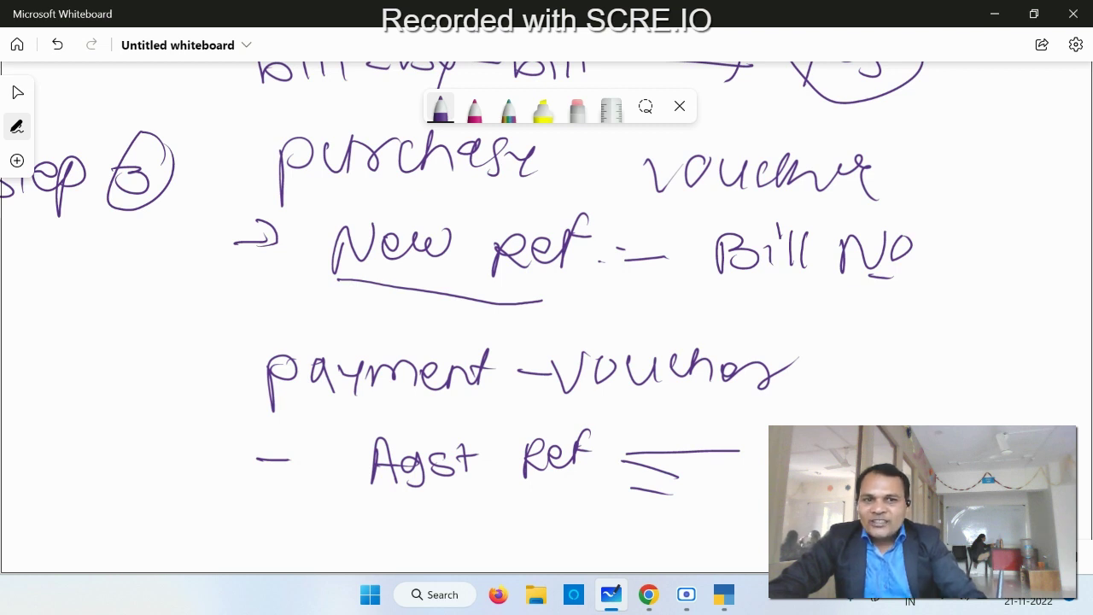
{"action": "left_click_drag", "start_coordinate": [912, 427], "coordinate": [946, 423]}
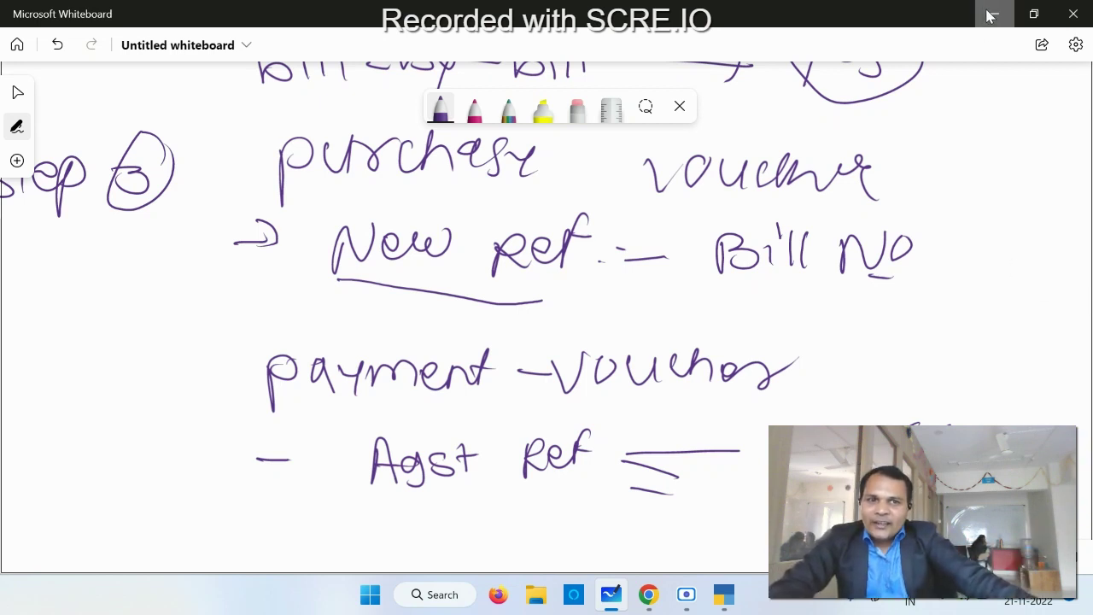
Switch to 5 Ashutosh Stationary.pdf in Chrome and examine the goods purchase from Sudarshan Stationery, highlighting the supplier's name.
{"action": "mouse_move", "coordinate": [649, 593]}
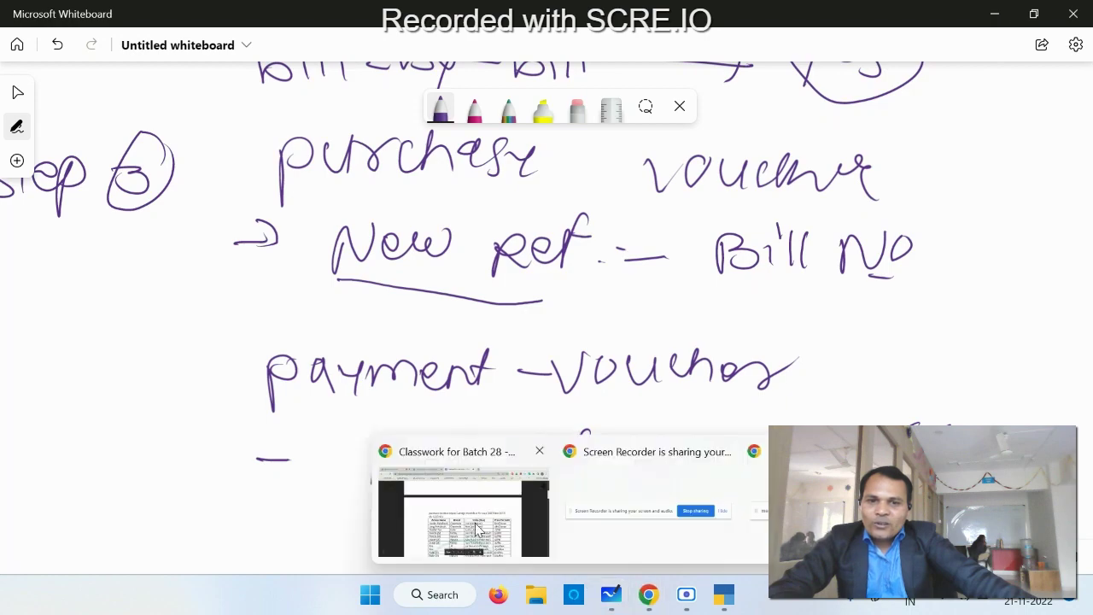
{"action": "left_click", "coordinate": [477, 528]}
{"action": "scroll", "coordinate": [399, 344], "scroll_direction": "up", "scroll_amount": 10}
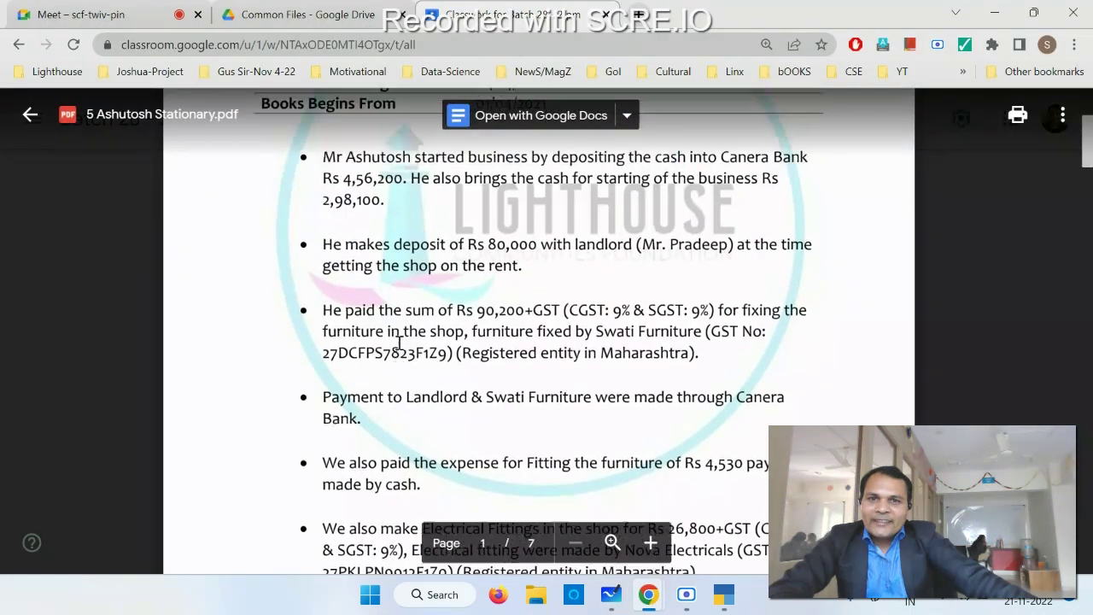
{"action": "scroll", "coordinate": [375, 346], "scroll_direction": "down", "scroll_amount": 10}
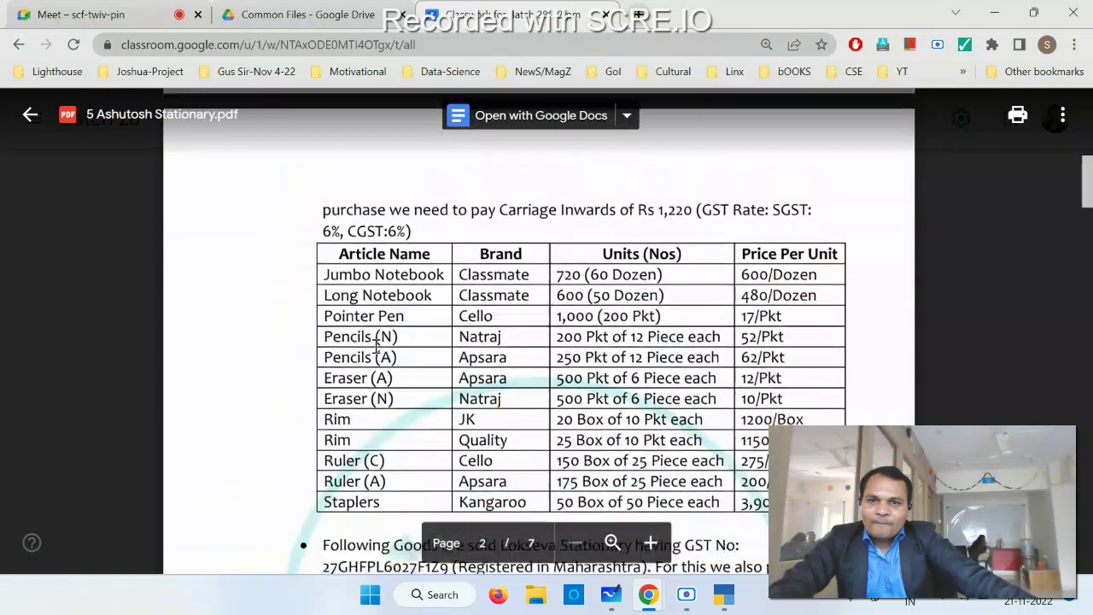
{"action": "scroll", "coordinate": [484, 345], "scroll_direction": "up", "scroll_amount": 2}
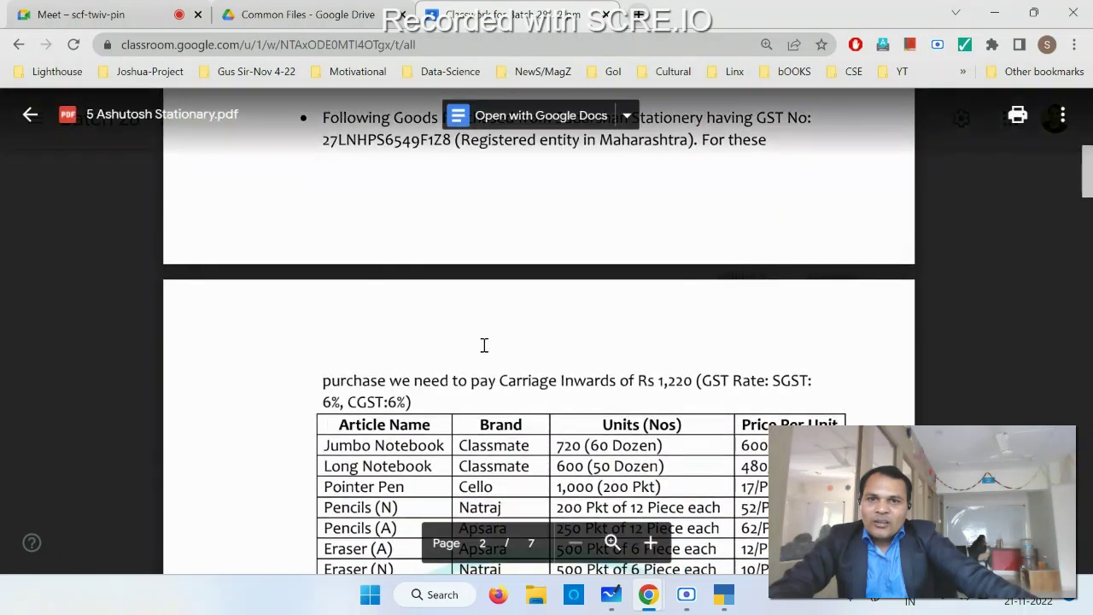
{"action": "scroll", "coordinate": [466, 330], "scroll_direction": "up", "scroll_amount": 1}
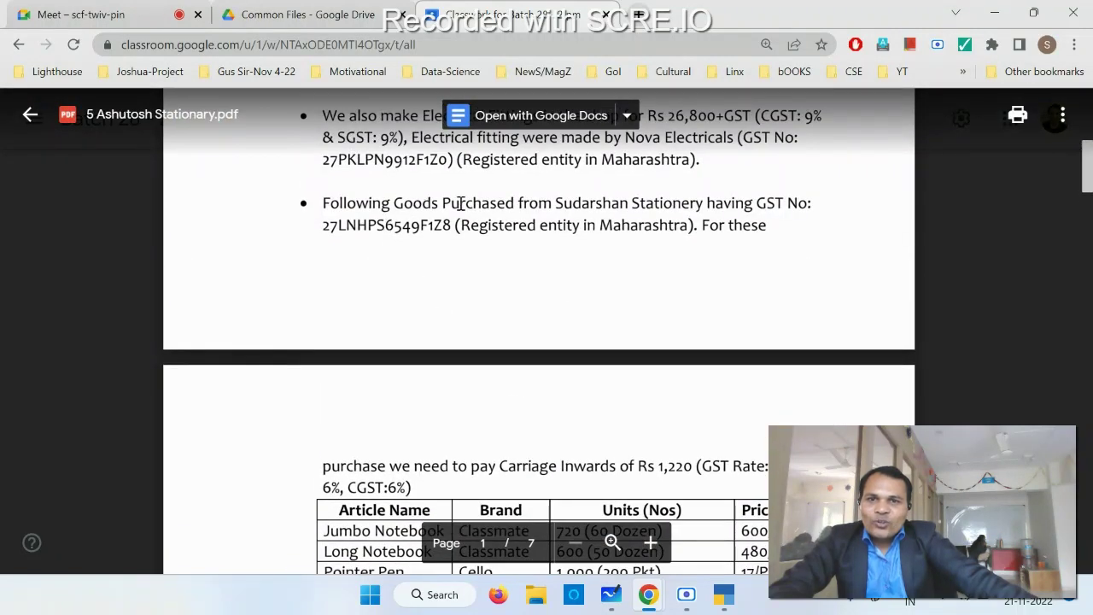
{"action": "left_click_drag", "start_coordinate": [556, 203], "coordinate": [642, 198]}
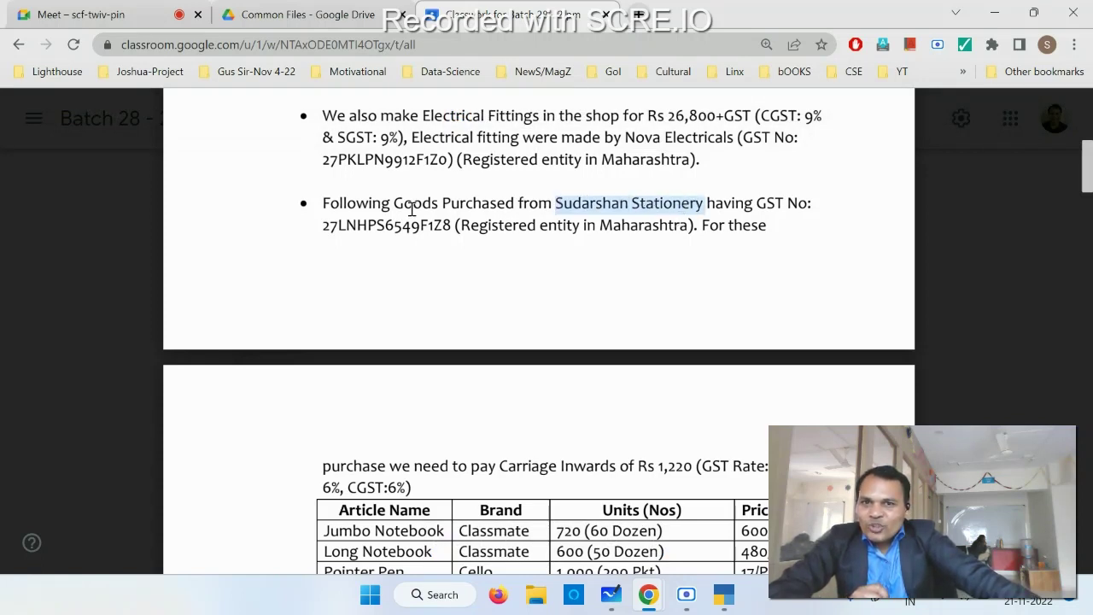
{"action": "scroll", "coordinate": [432, 291], "scroll_direction": "down", "scroll_amount": 4}
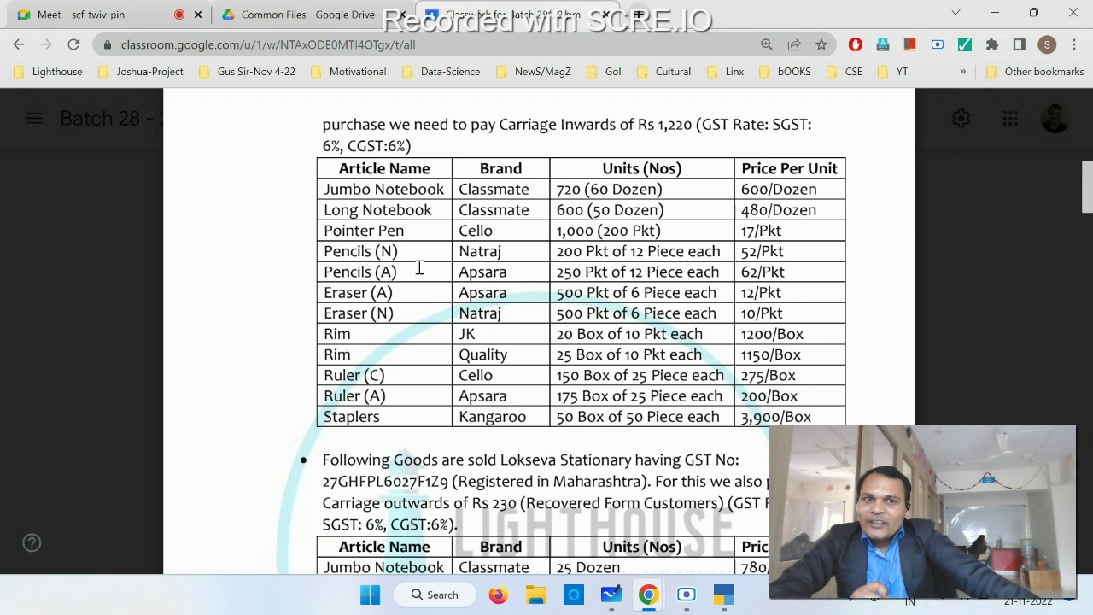
{"action": "scroll", "coordinate": [419, 268], "scroll_direction": "up", "scroll_amount": 3}
{"action": "scroll", "coordinate": [507, 239], "scroll_direction": "up", "scroll_amount": 1}
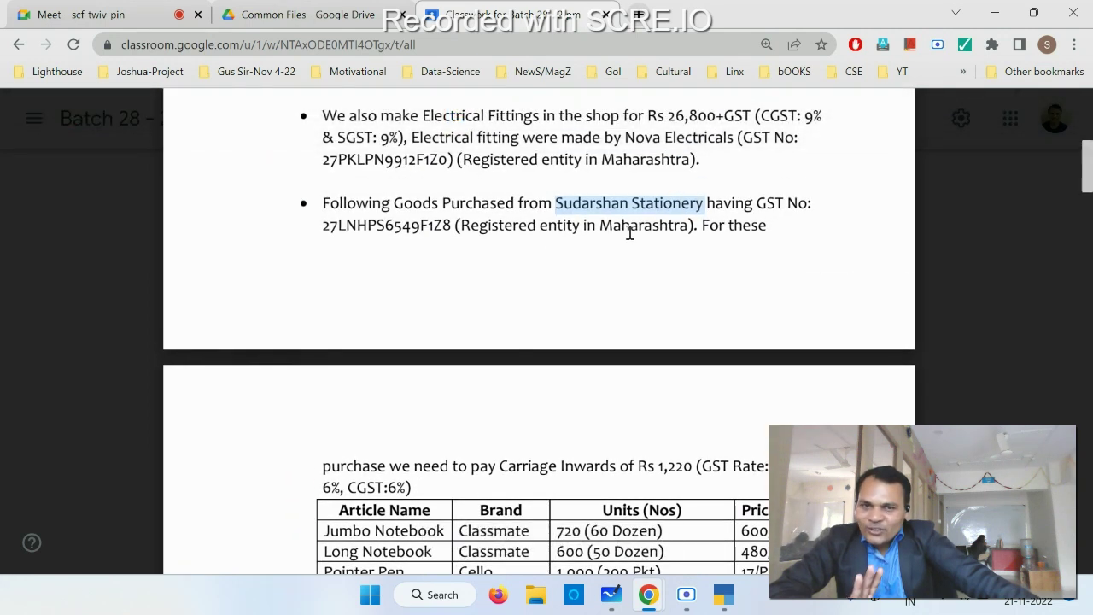
Switch back to TallyPrime and start a new purchase voucher.
{"action": "left_click", "coordinate": [723, 594]}
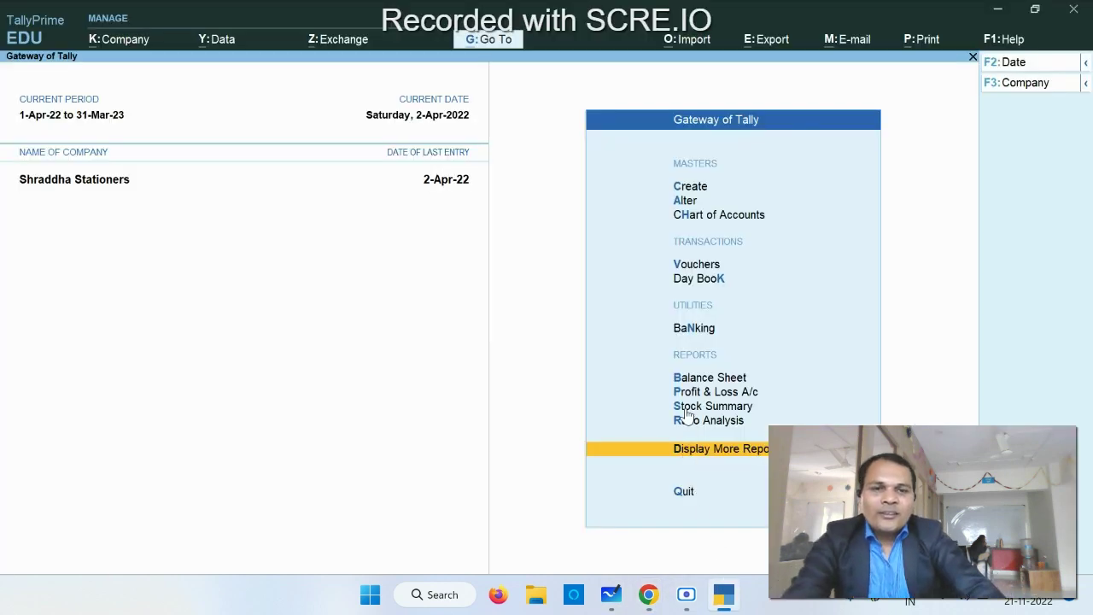
{"action": "key", "text": "Up"}
{"action": "key", "text": "Up"}
{"action": "key", "text": "Up"}
{"action": "key", "text": "Up"}
{"action": "key", "text": "Up"}
{"action": "key", "text": "Up"}
{"action": "key", "text": "Up"}
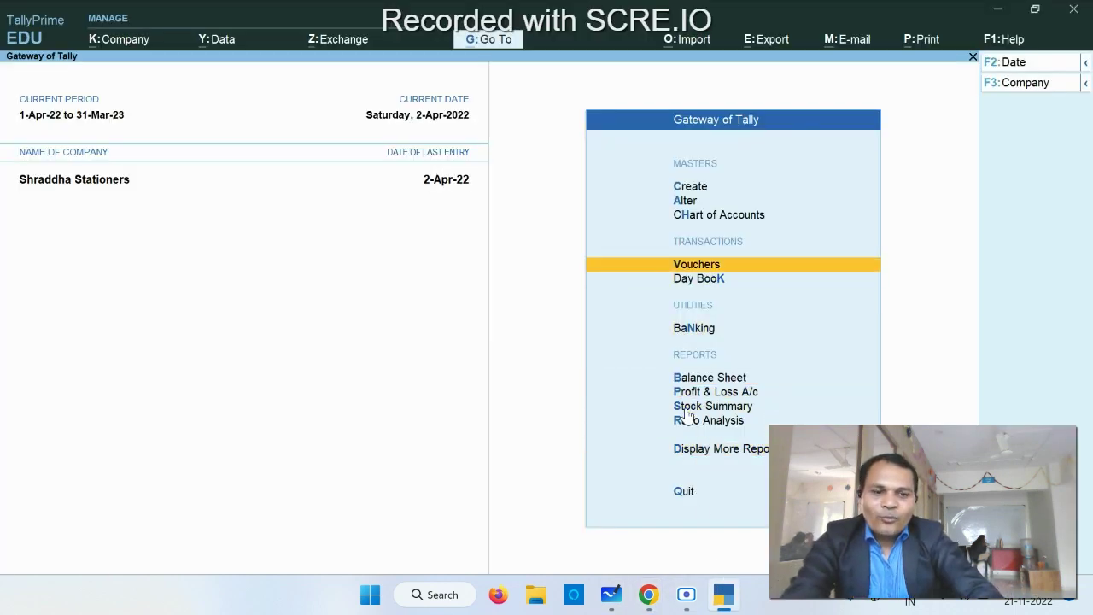
{"action": "key", "text": "Return"}
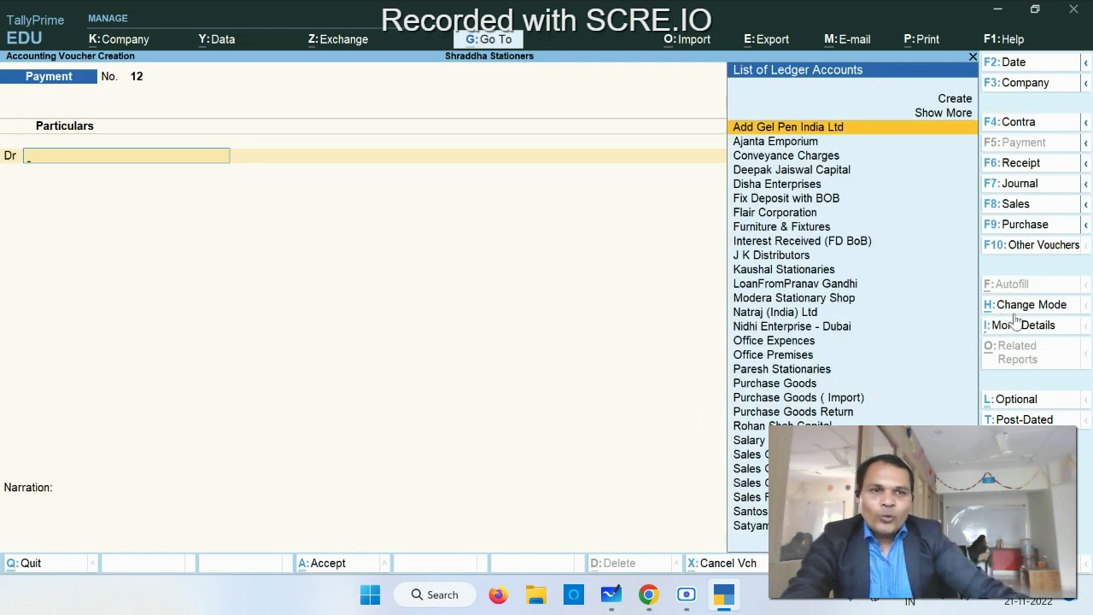
{"action": "left_click", "coordinate": [1029, 227]}
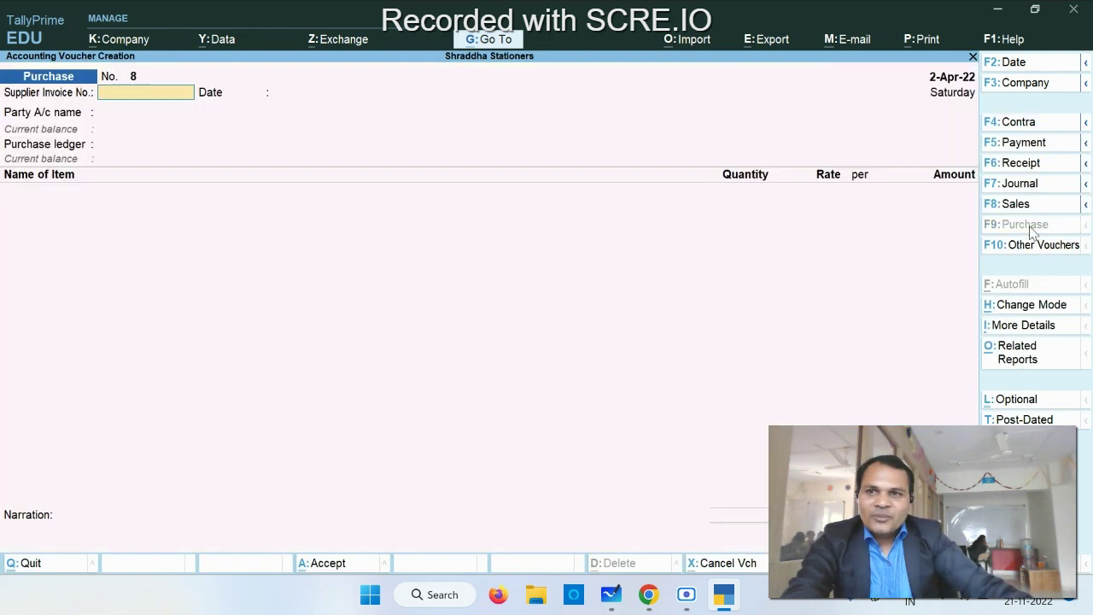
Change the purchase voucher's mode to As Voucher, leaving the supplier invoice number and date blank.
{"action": "left_click", "coordinate": [1030, 305]}
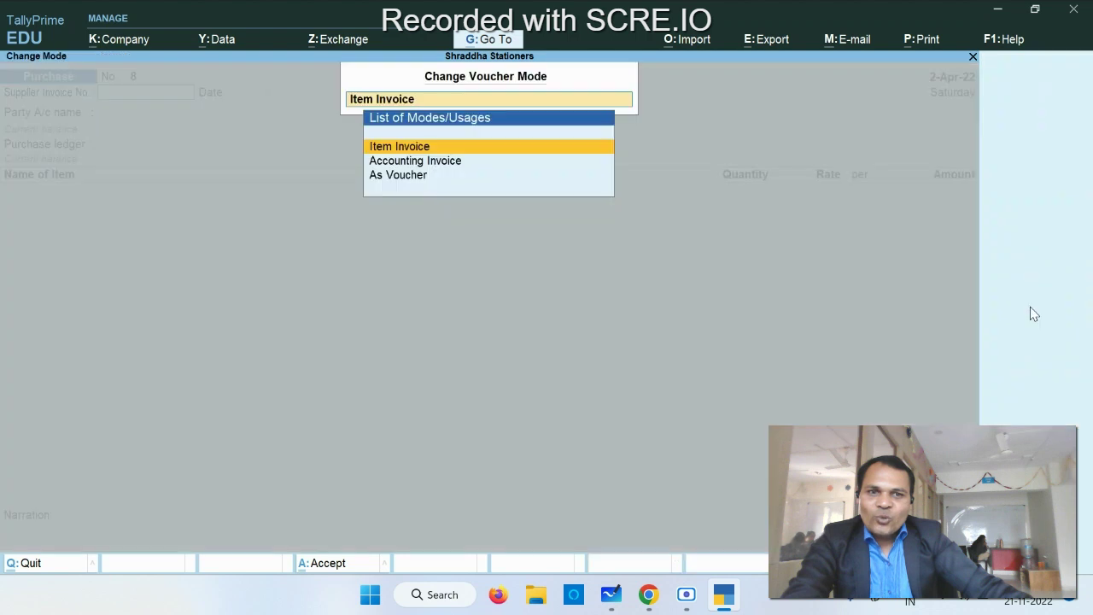
{"action": "key", "text": "Down"}
{"action": "key", "text": "Down"}
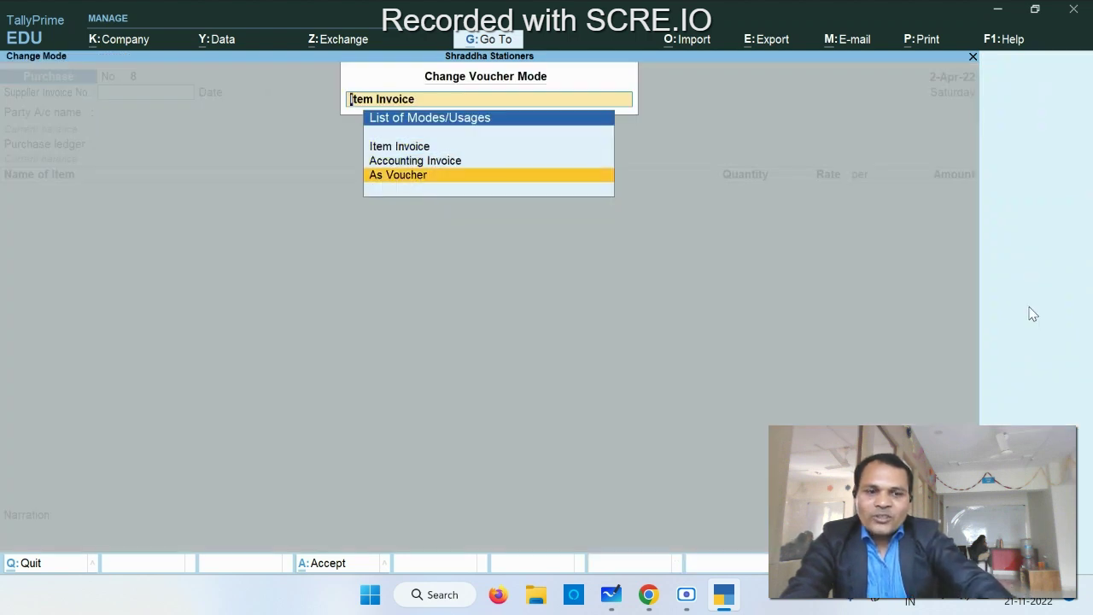
{"action": "key", "text": "Return"}
{"action": "key", "text": "Return"}
{"action": "key", "text": "Return"}
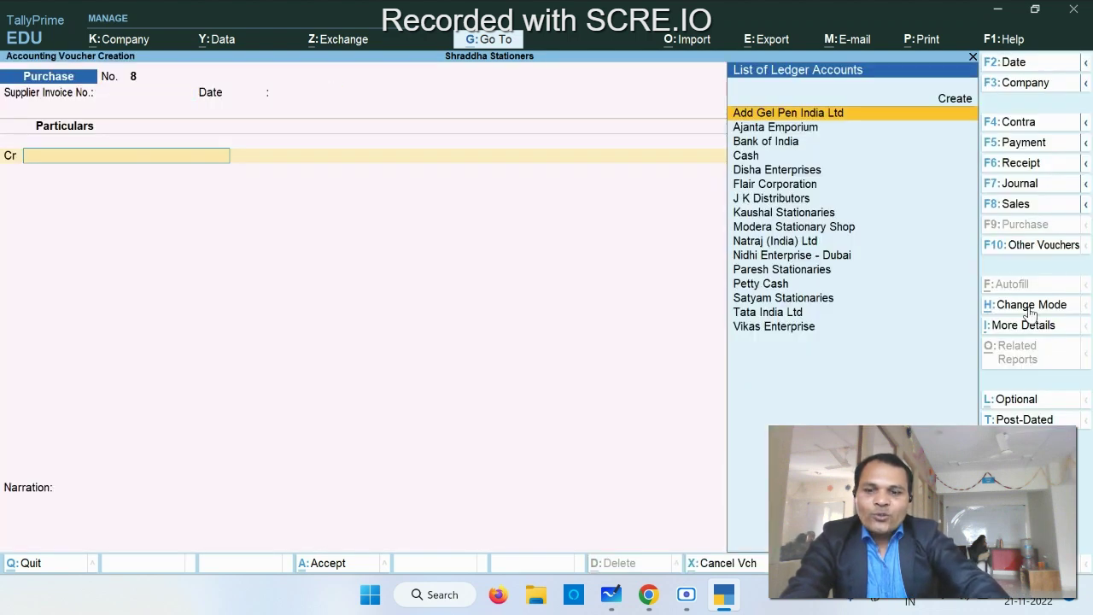
Create a supplier ledger from the voucher, named Sudarshan Stayinary and grouped under Sundry Creditors.
{"action": "type", "text": "s"}
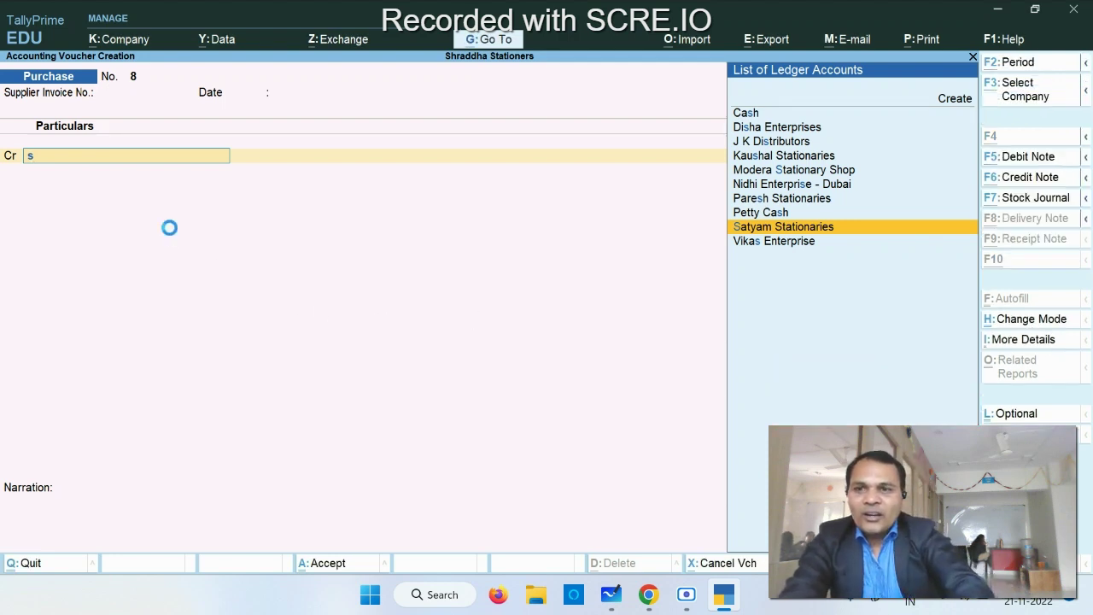
{"action": "key", "text": "alt+c"}
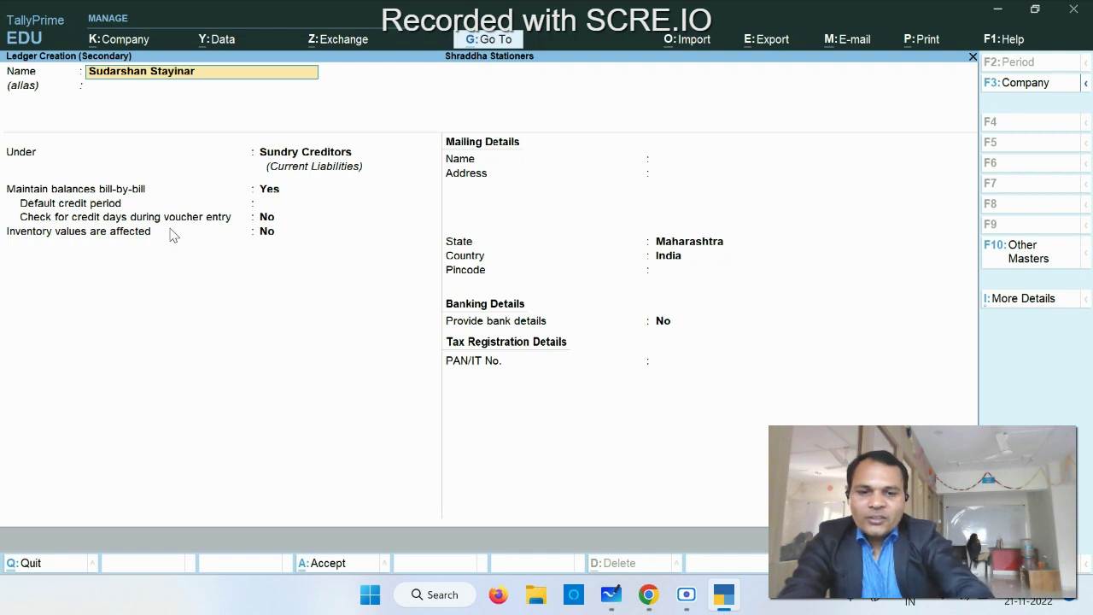
{"action": "key", "text": "Return"}
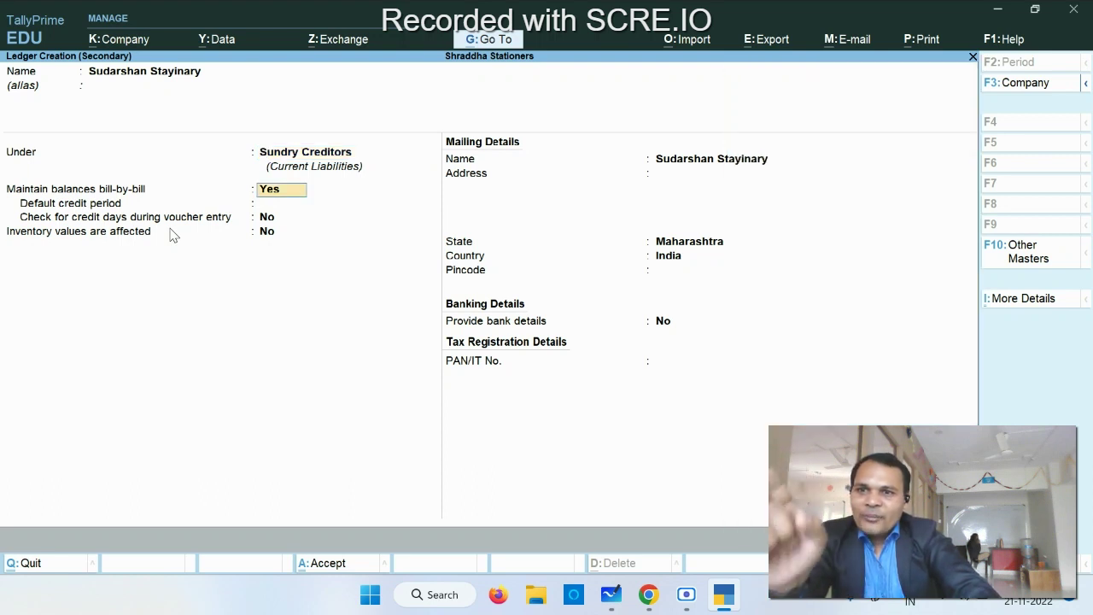
Keep bill-by-bill balances enabled, set the default credit period to 30 days, and save the ledger with its other details at their defaults.
{"action": "key", "text": "Return"}
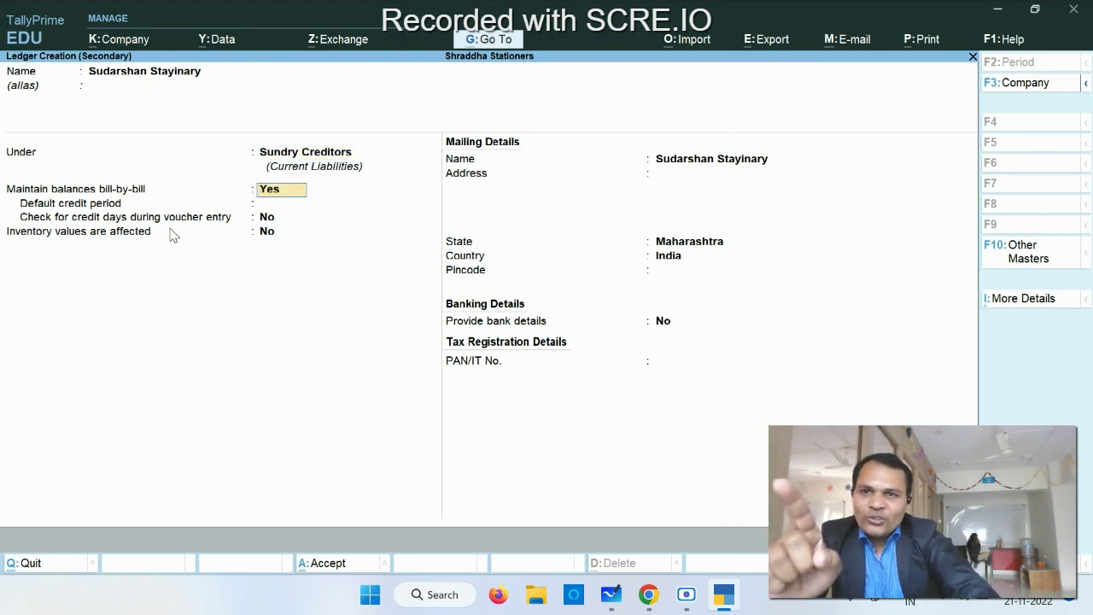
{"action": "key", "text": "Return"}
{"action": "type", "text": "30"}
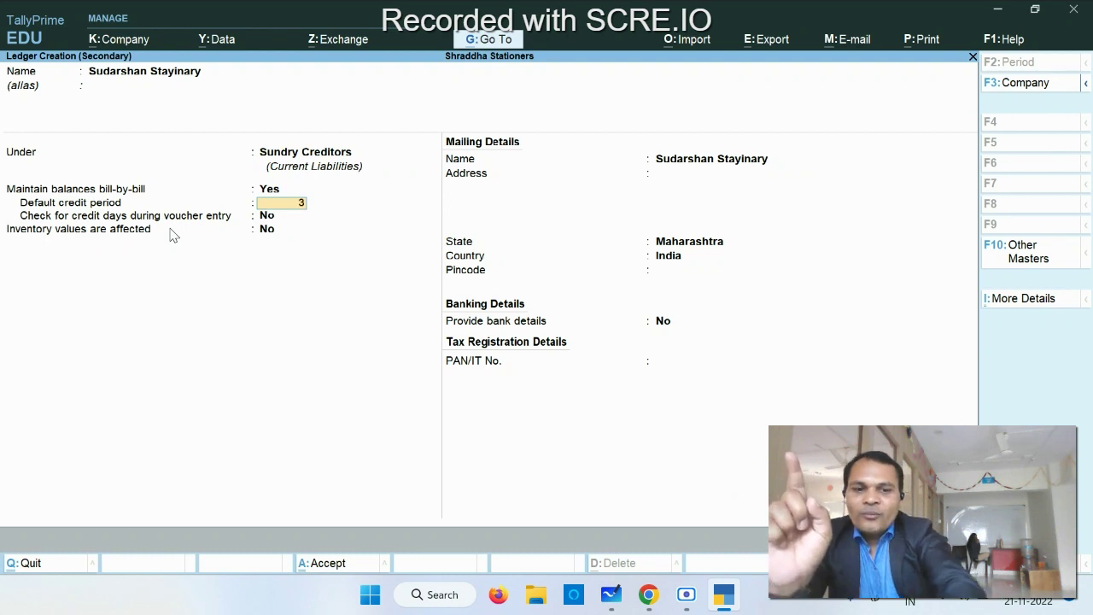
{"action": "key", "text": "Return"}
{"action": "key", "text": "Return"}
{"action": "key", "text": "Return"}
{"action": "key", "text": "Return"}
{"action": "key", "text": "Return"}
{"action": "key", "text": "Return"}
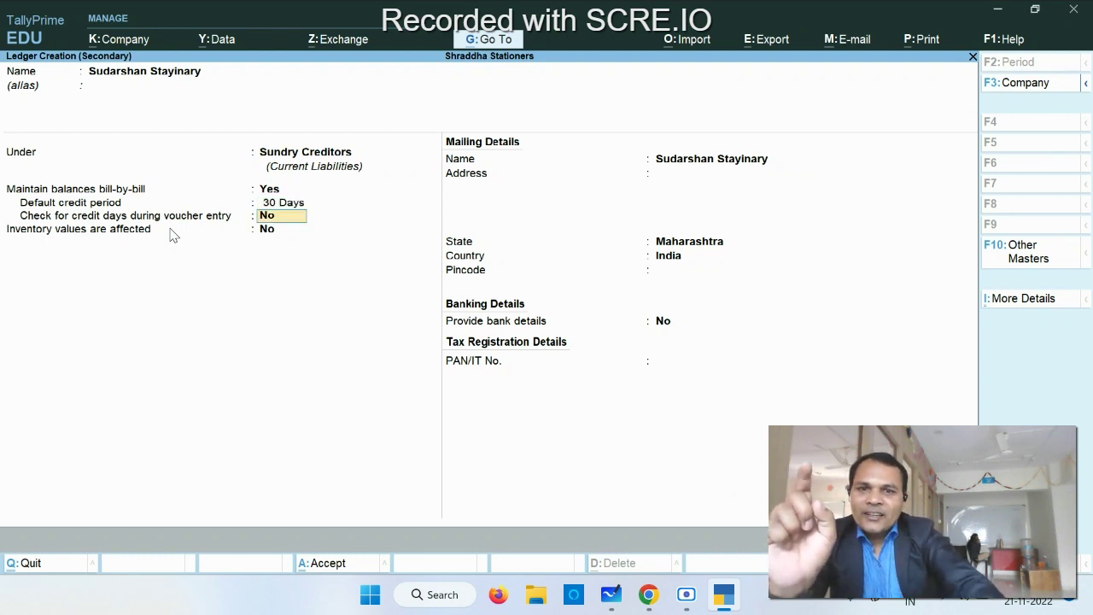
{"action": "key", "text": "Return"}
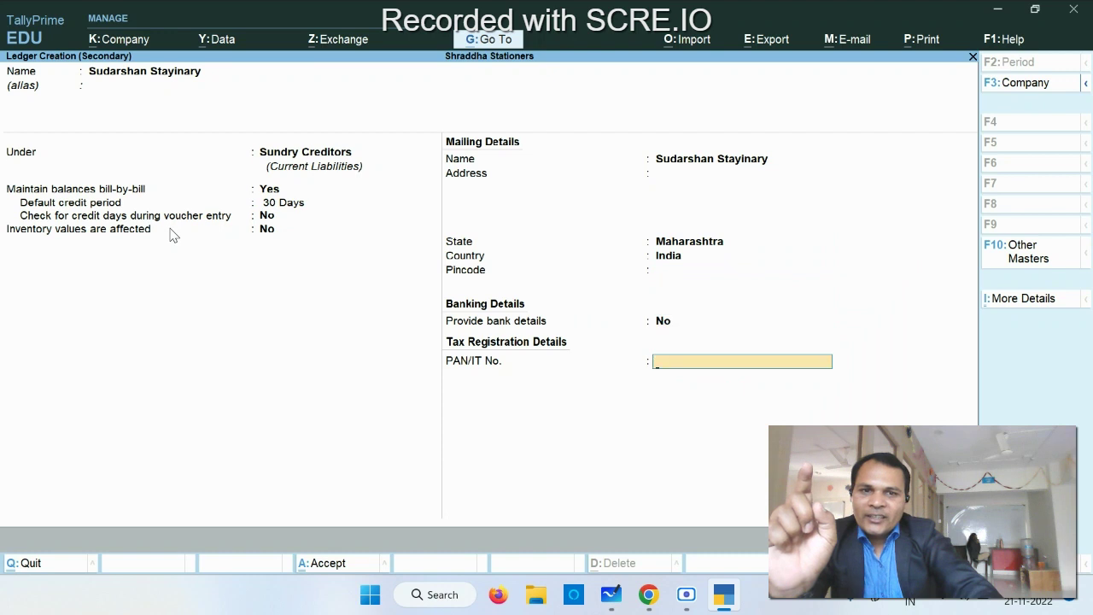
{"action": "key", "text": "ctrl+a"}
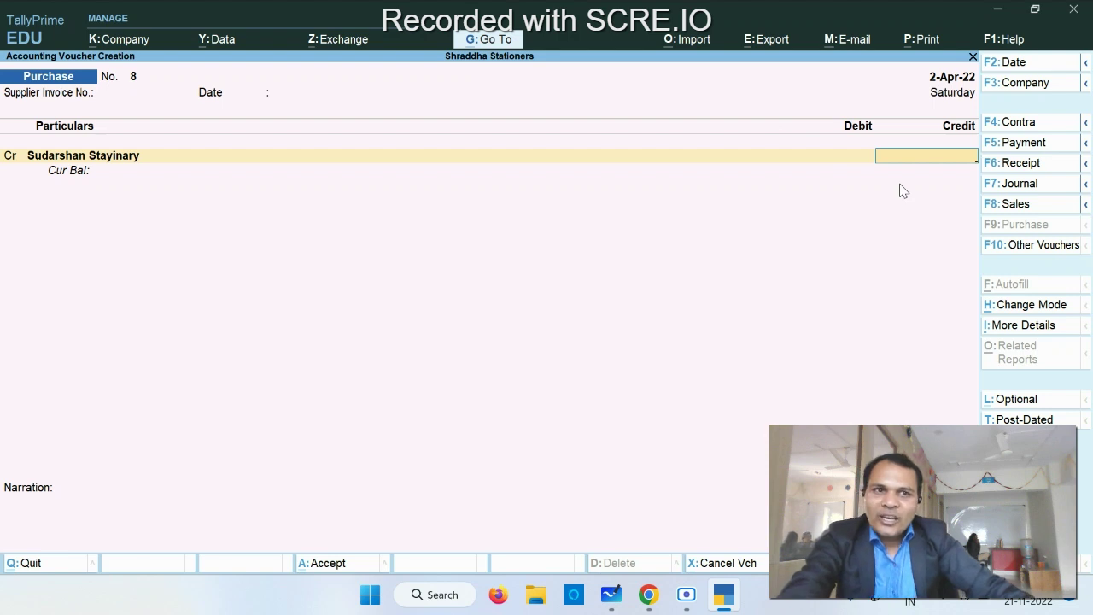
Credit Sudarshan Stayinary with 1.00 and record it bill-wise as New Ref Pur/SS/001, keeping the 30-day credit period.
{"action": "type", "text": "1"}
{"action": "key", "text": "Return"}
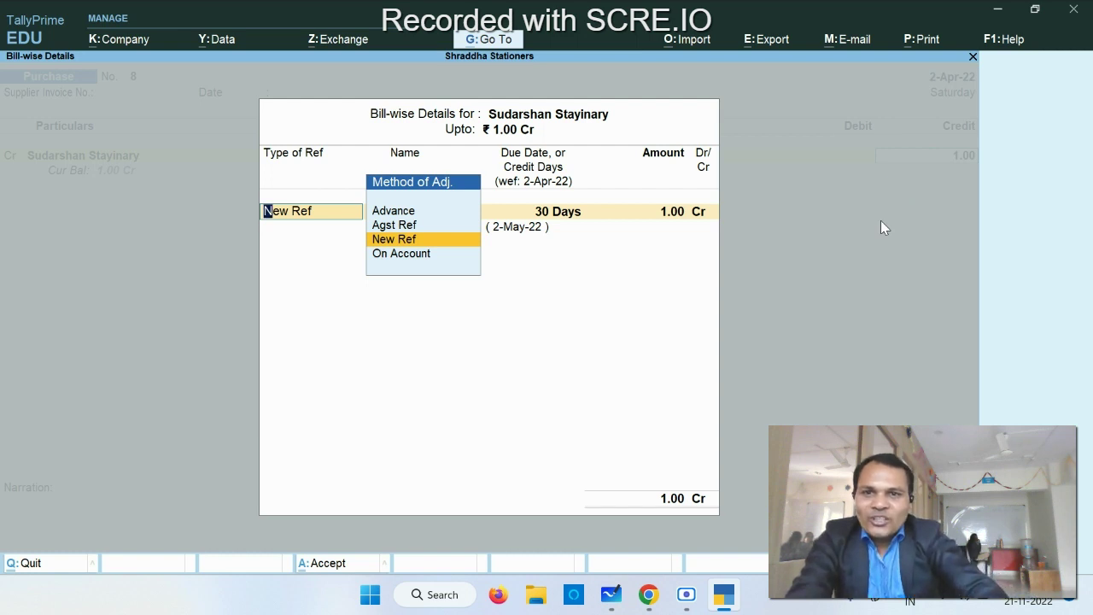
{"action": "key", "text": "Return"}
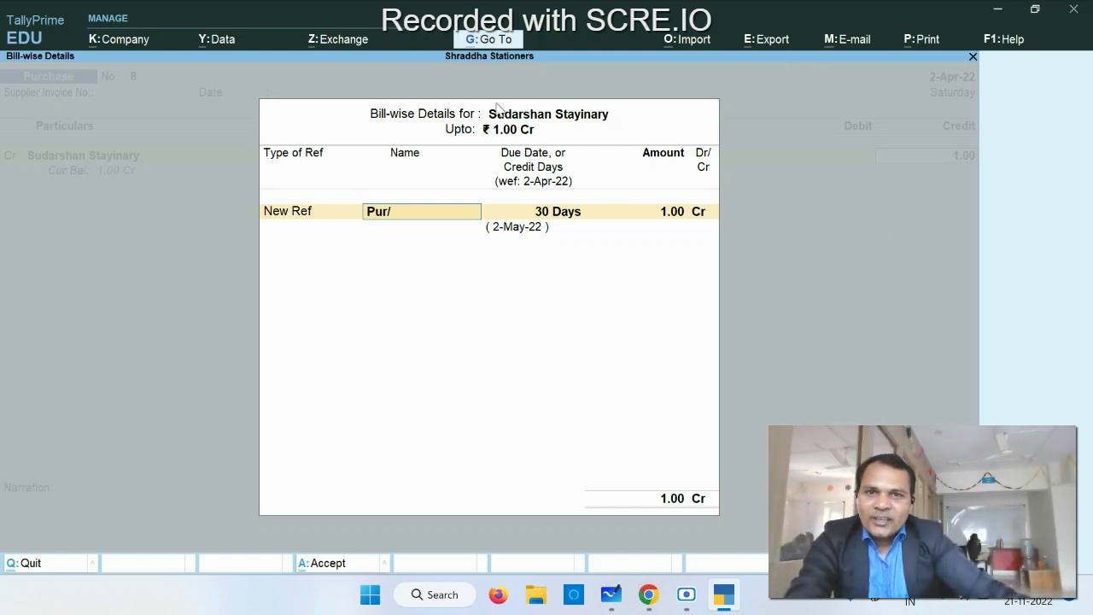
{"action": "type", "text": "SS"}
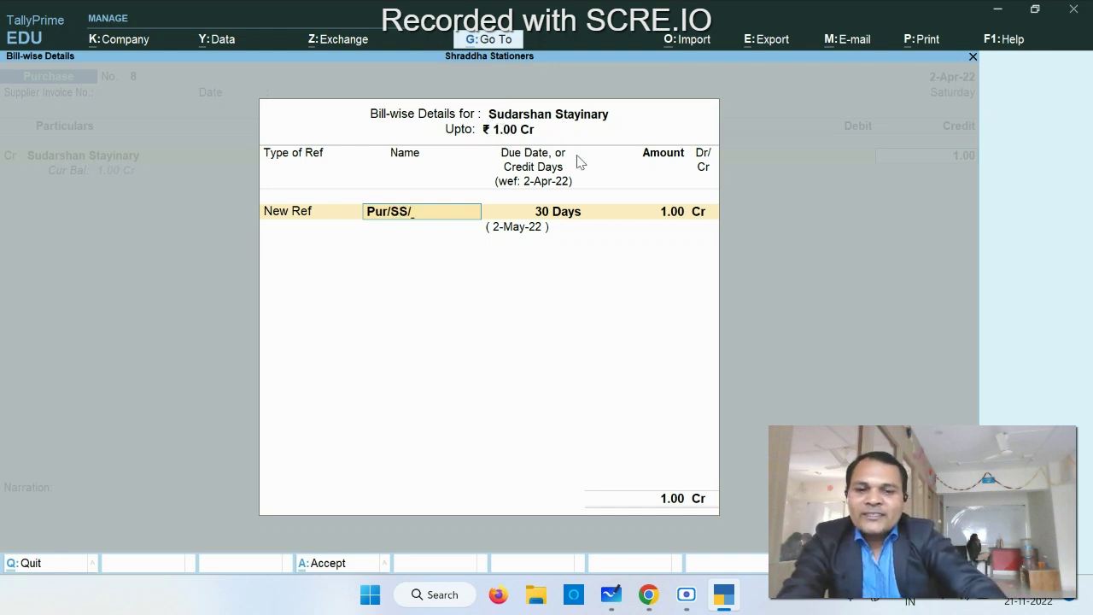
{"action": "type", "text": "/001"}
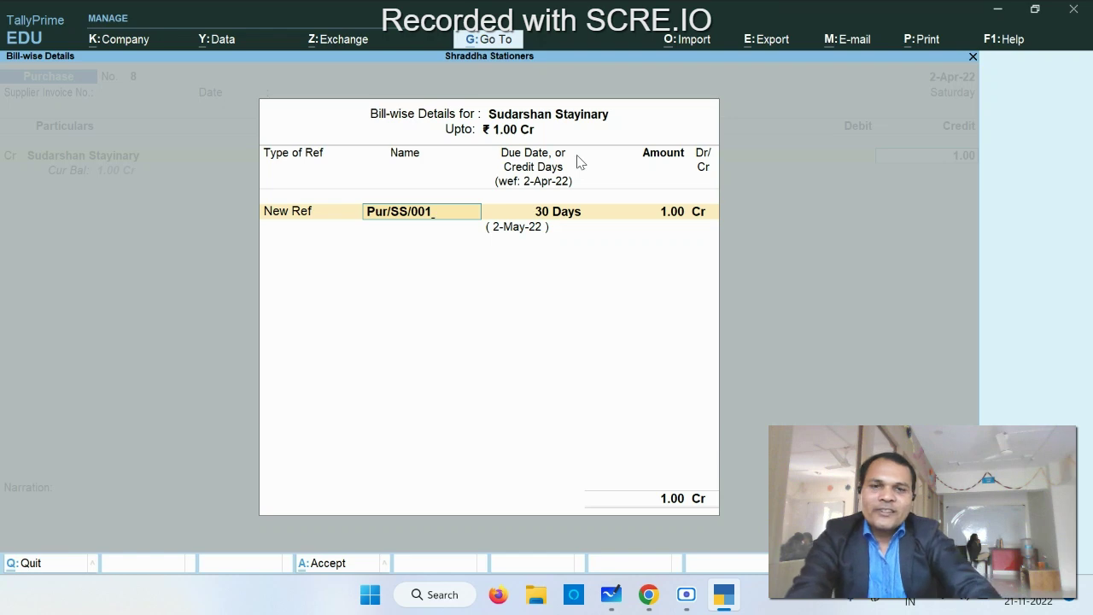
{"action": "key", "text": "Return"}
{"action": "key", "text": "Return"}
{"action": "key", "text": "Return"}
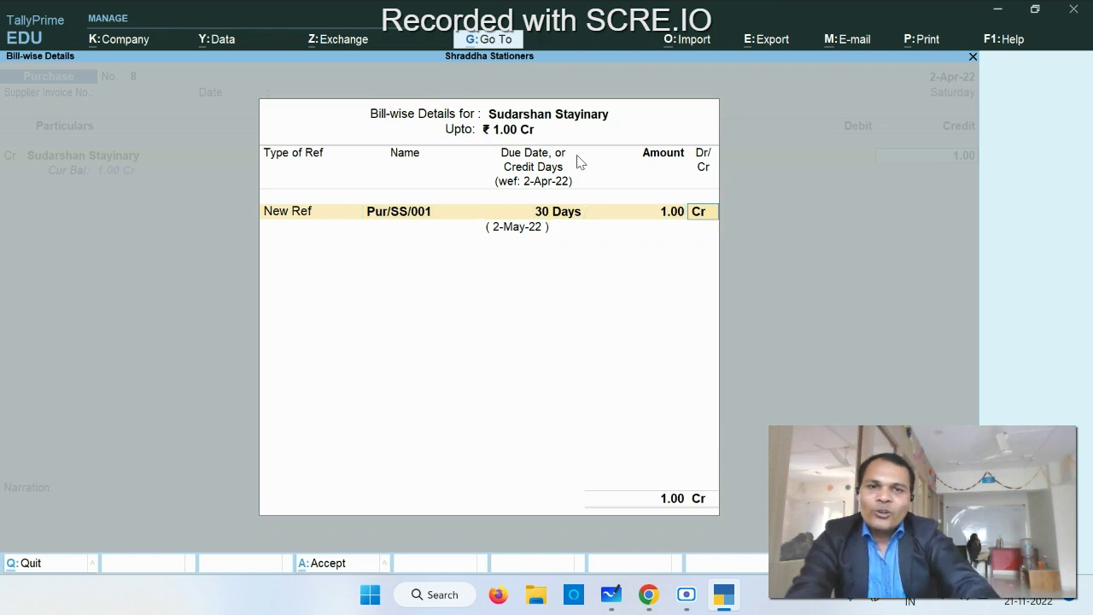
{"action": "key", "text": "Return"}
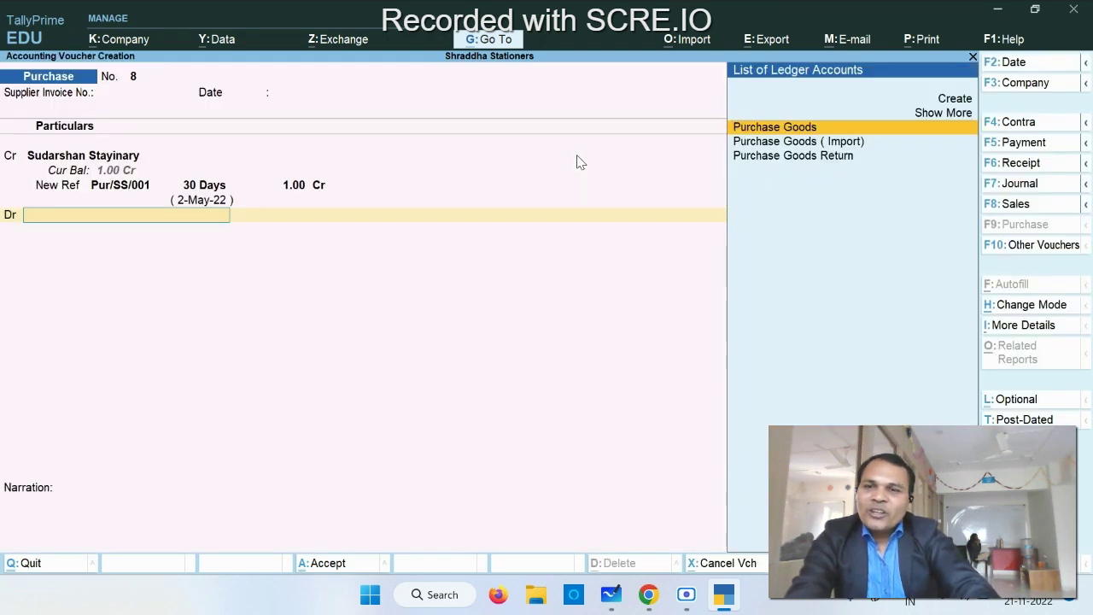
Debit Purchase Goods with 1.00 and save the purchase voucher without a narration.
{"action": "key", "text": "Return"}
{"action": "key", "text": "Return"}
{"action": "key", "text": "Return"}
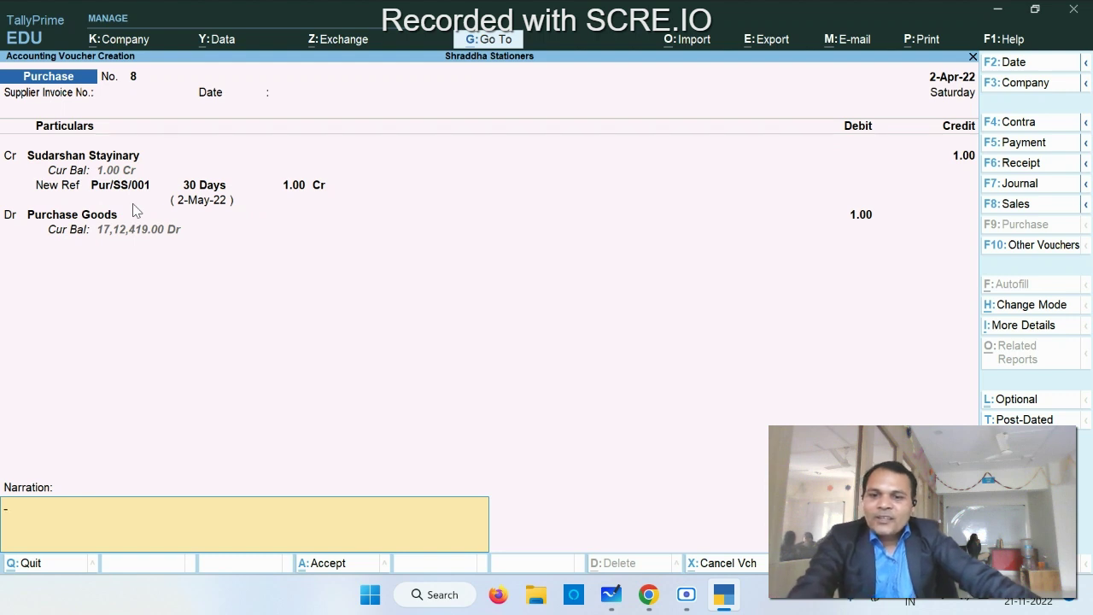
{"action": "key", "text": "ctrl+a"}
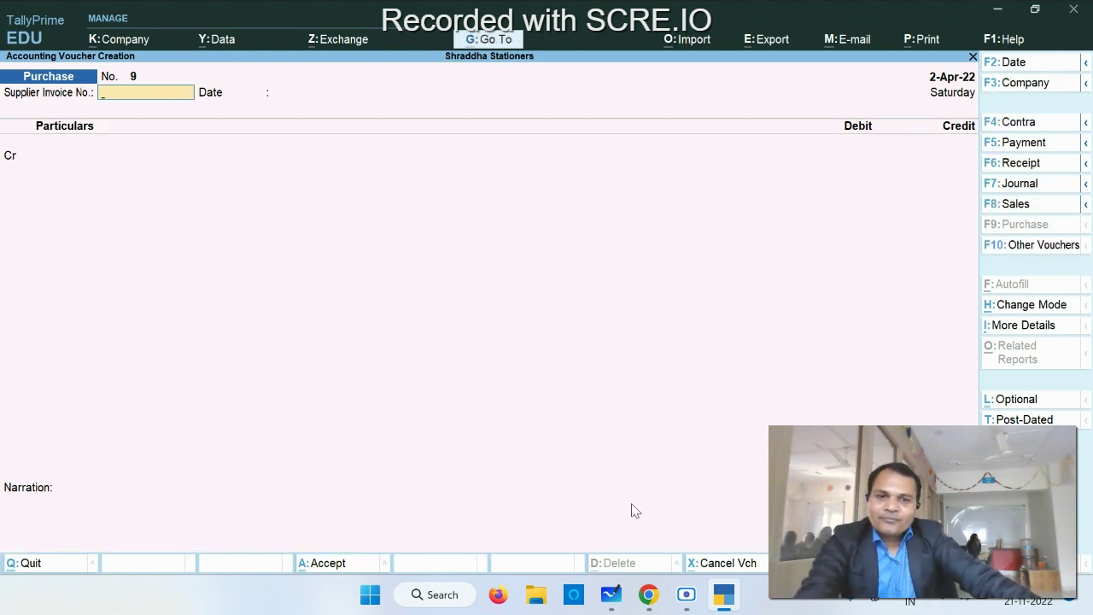
{"action": "mouse_move", "coordinate": [722, 606]}
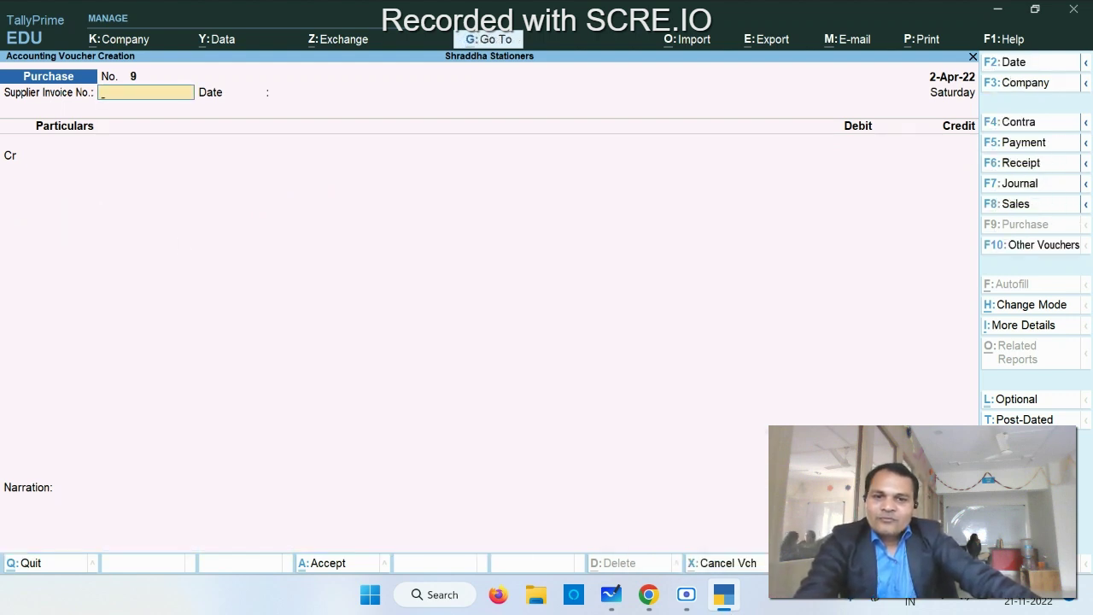
{"action": "left_click", "coordinate": [685, 594]}
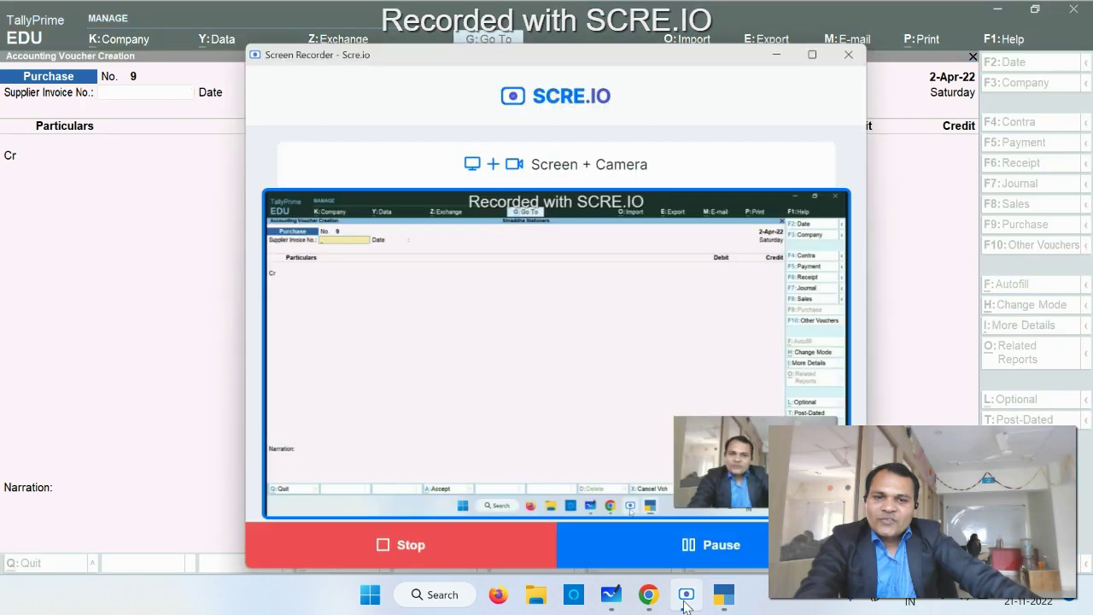